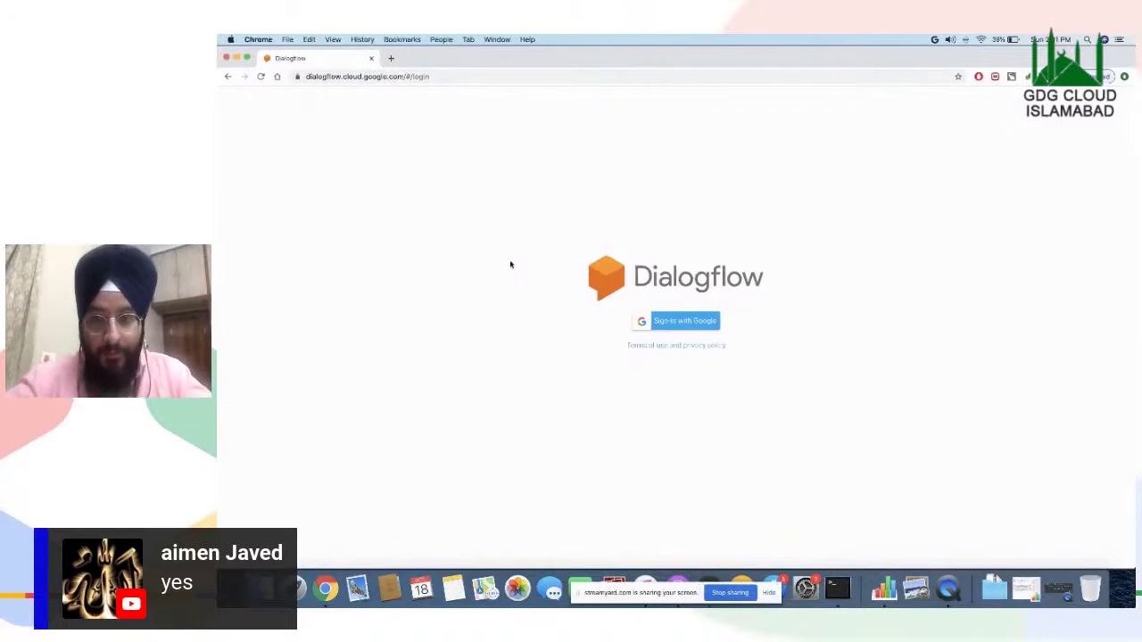
- Sign in to Dialogflow with the Google account
{"action": "key", "text": "ctrl+Right"}
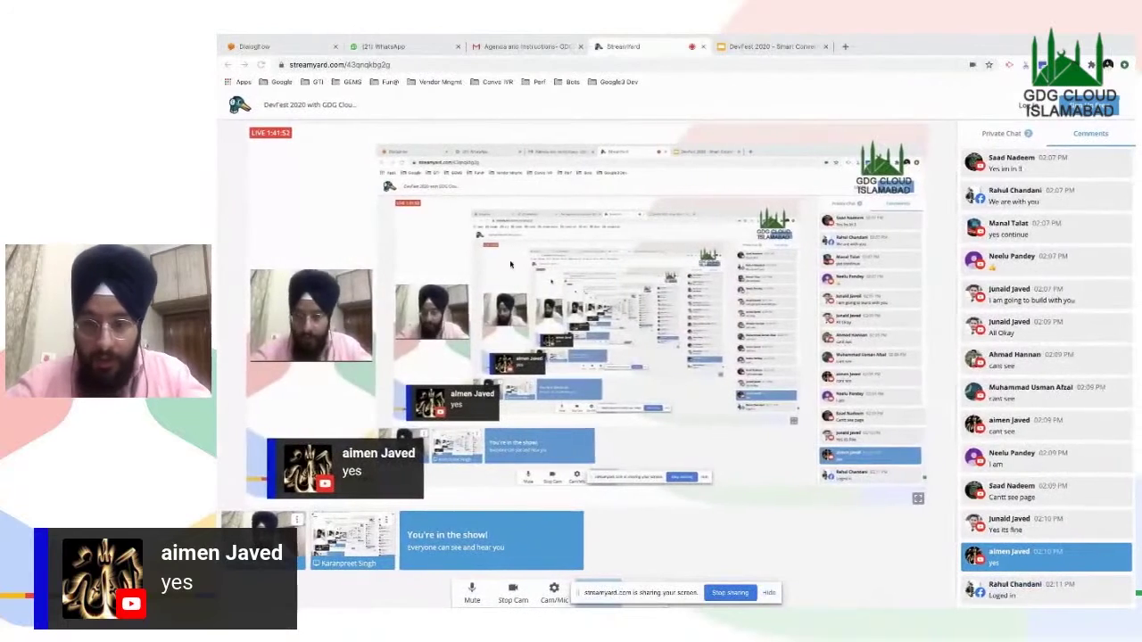
{"action": "key", "text": "ctrl+Left"}
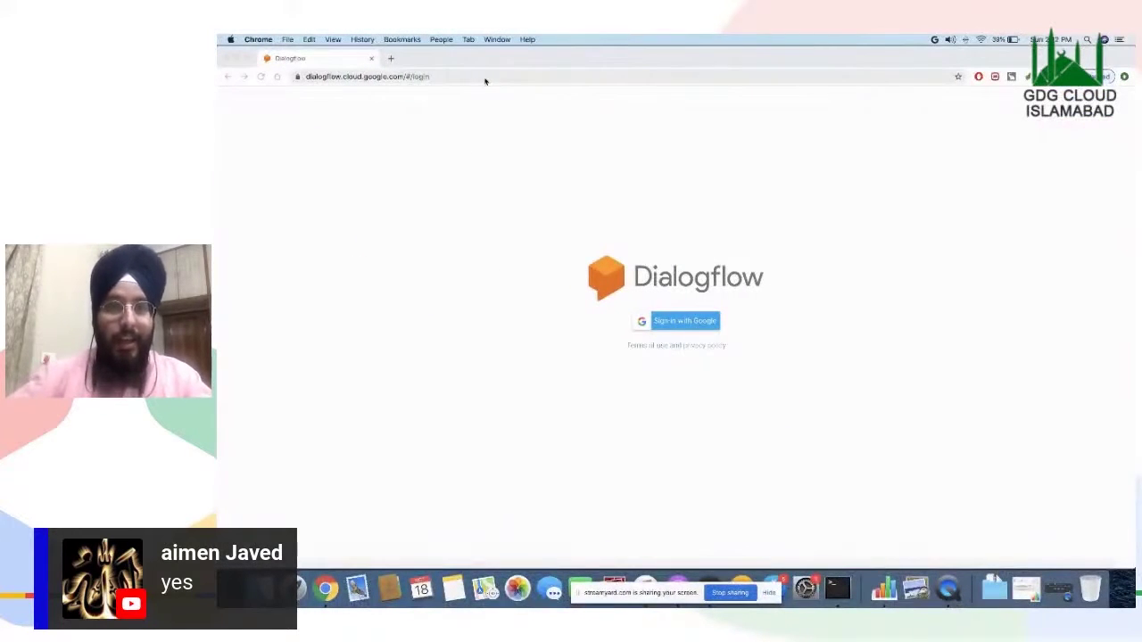
{"action": "left_click", "coordinate": [699, 322]}
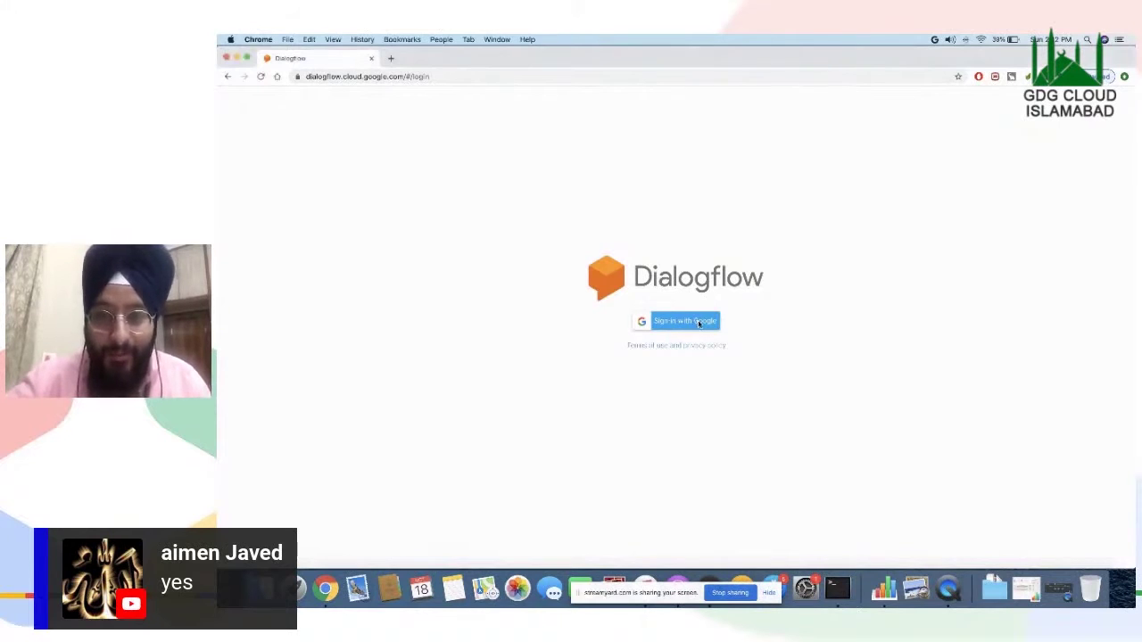
{"action": "left_click", "coordinate": [683, 322]}
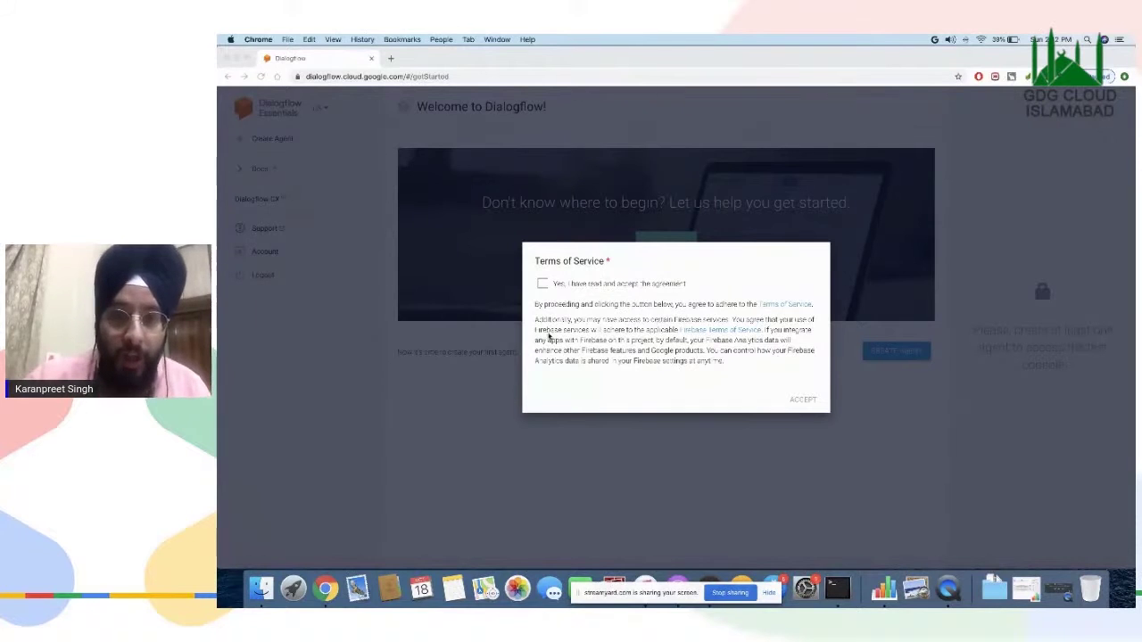
- Agree to the Dialogflow Terms of Service and accept them
{"action": "left_click", "coordinate": [542, 284]}
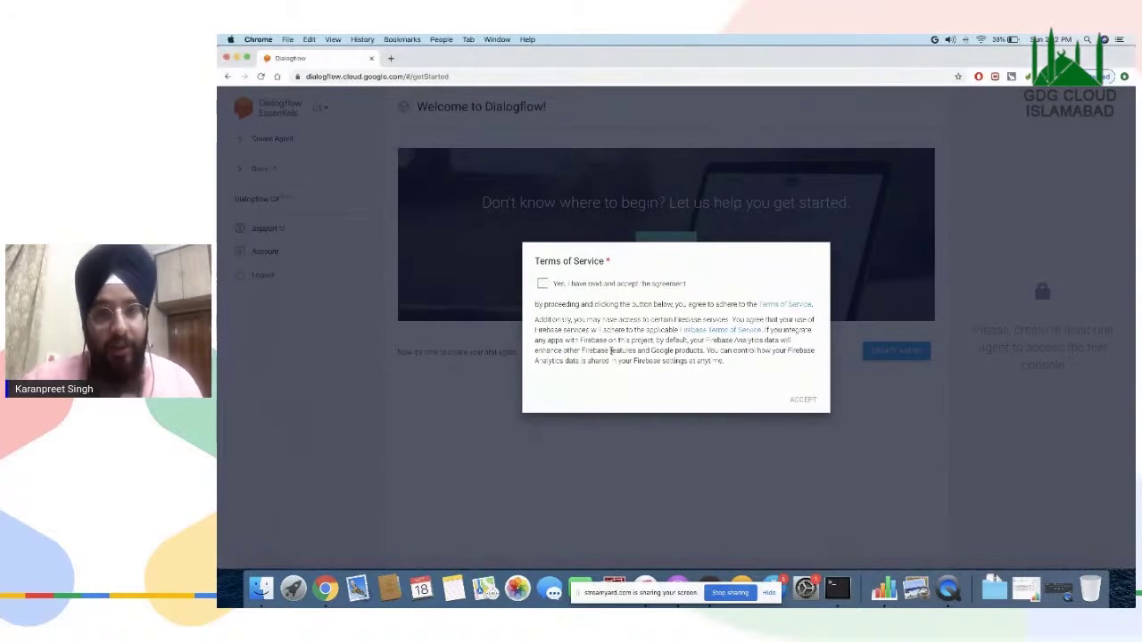
{"action": "left_click", "coordinate": [542, 283]}
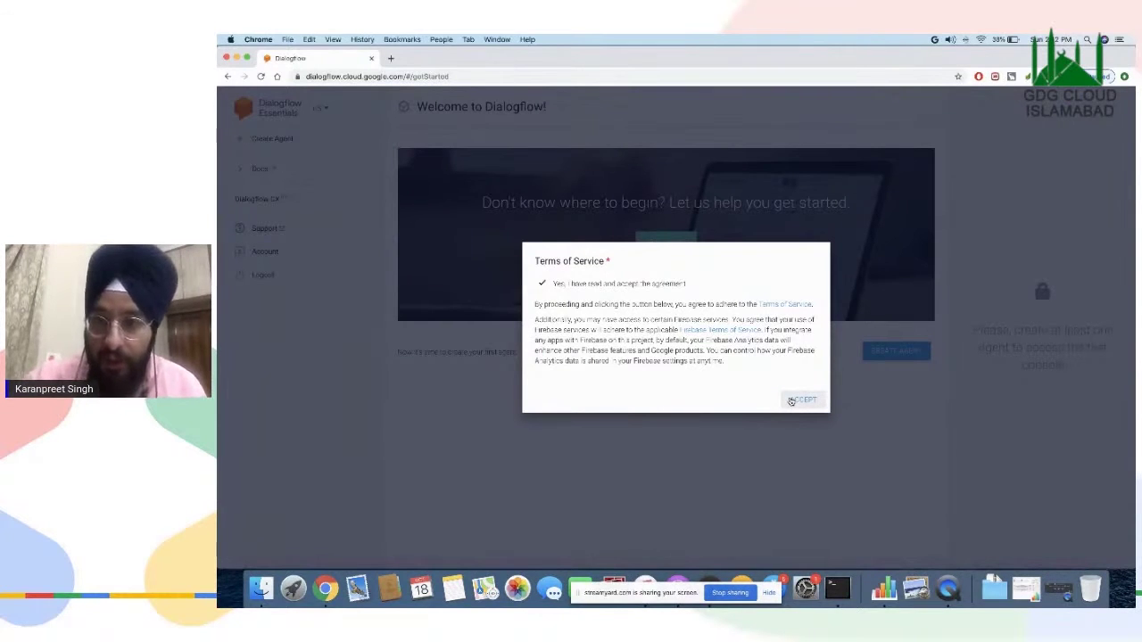
{"action": "left_click", "coordinate": [790, 401]}
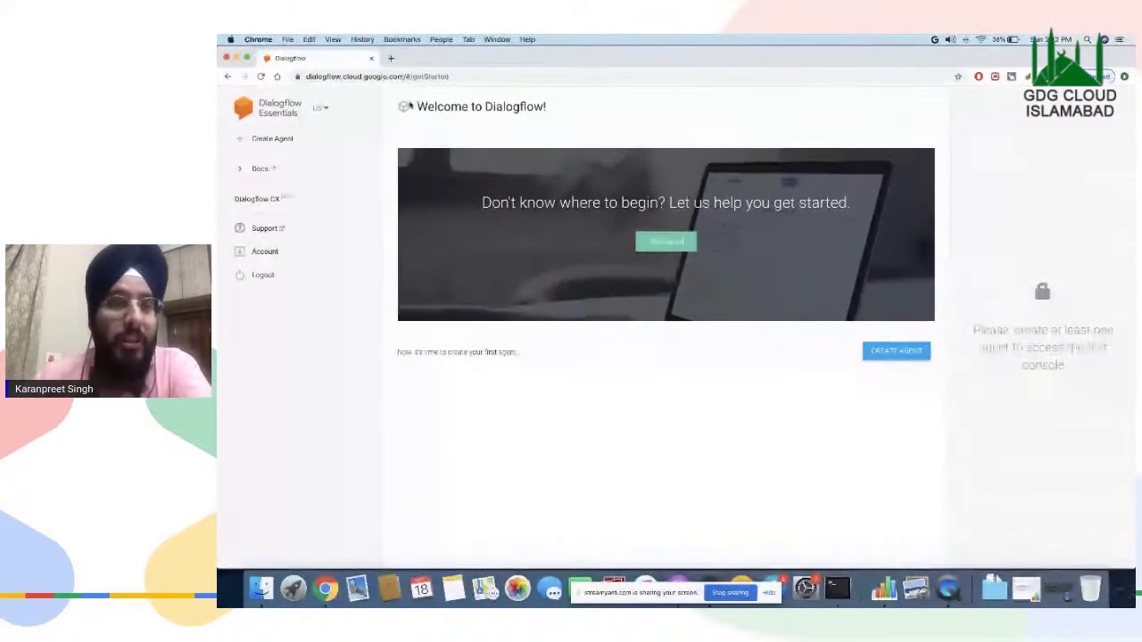
- Create a new agent named TravelHelpDesk with the default language and time zone
{"action": "left_click_drag", "start_coordinate": [410, 106], "coordinate": [553, 107]}
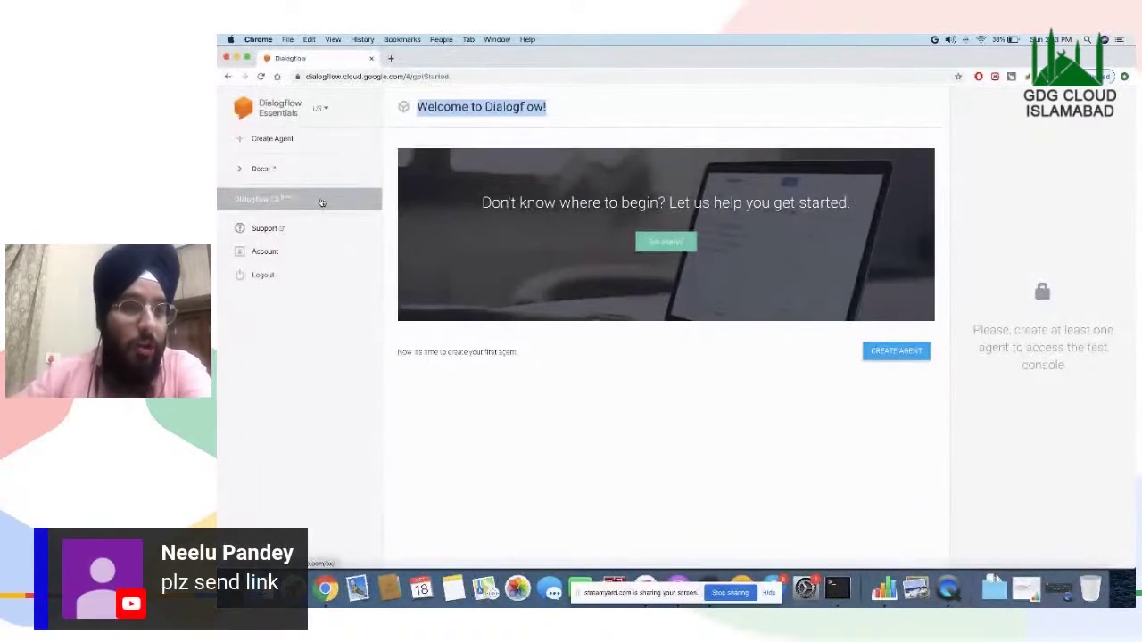
{"action": "left_click", "coordinate": [896, 352]}
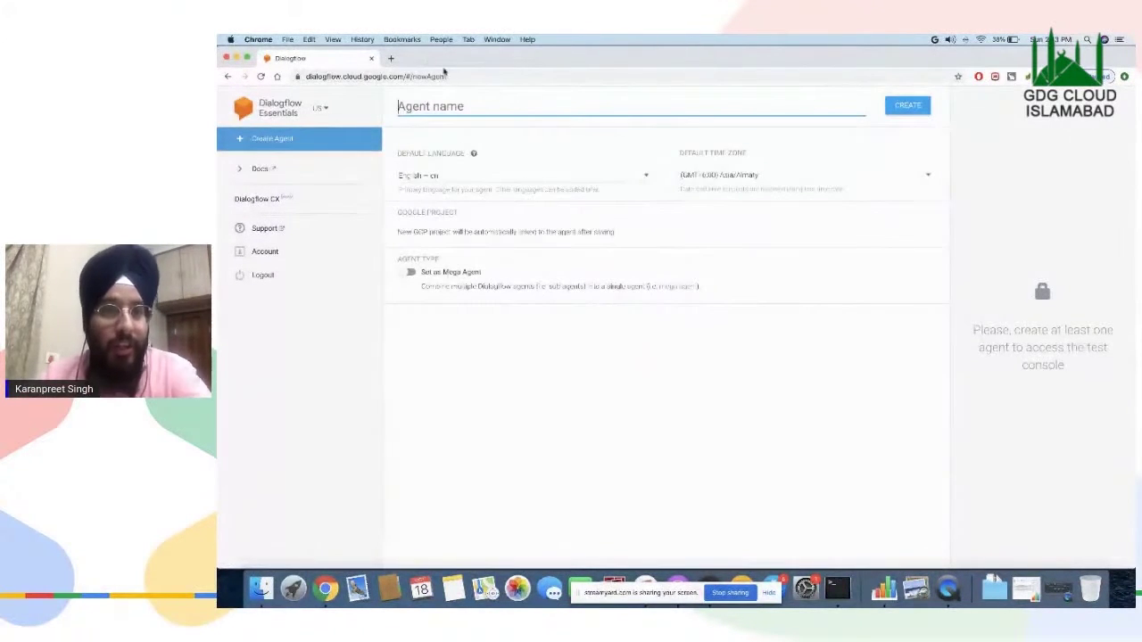
{"action": "left_click", "coordinate": [489, 105]}
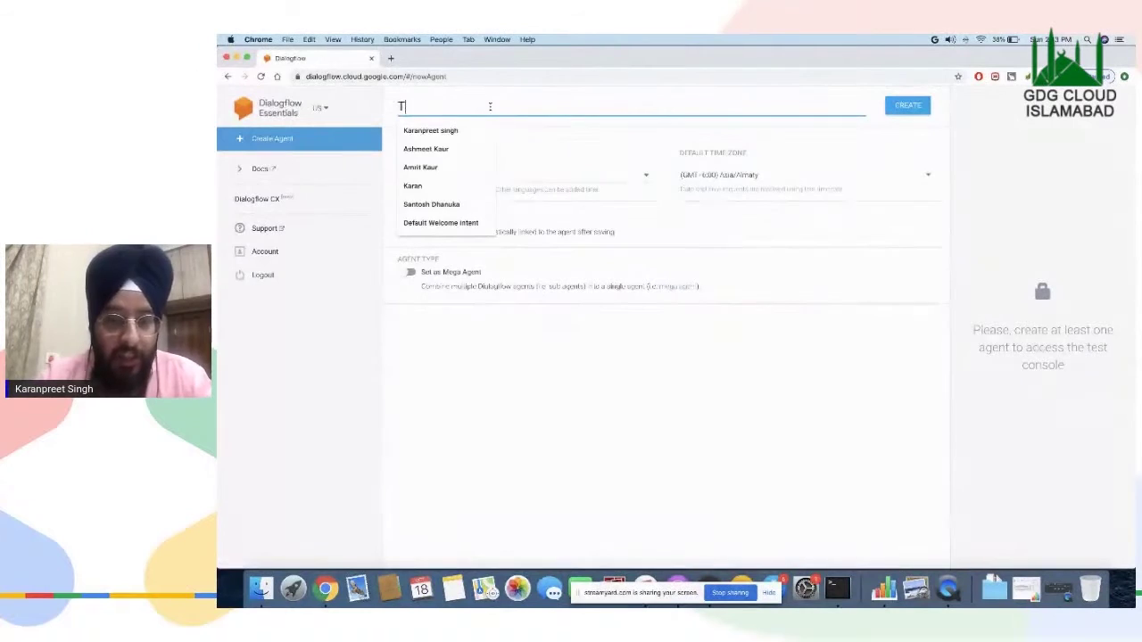
{"action": "type", "text": "Tra"}
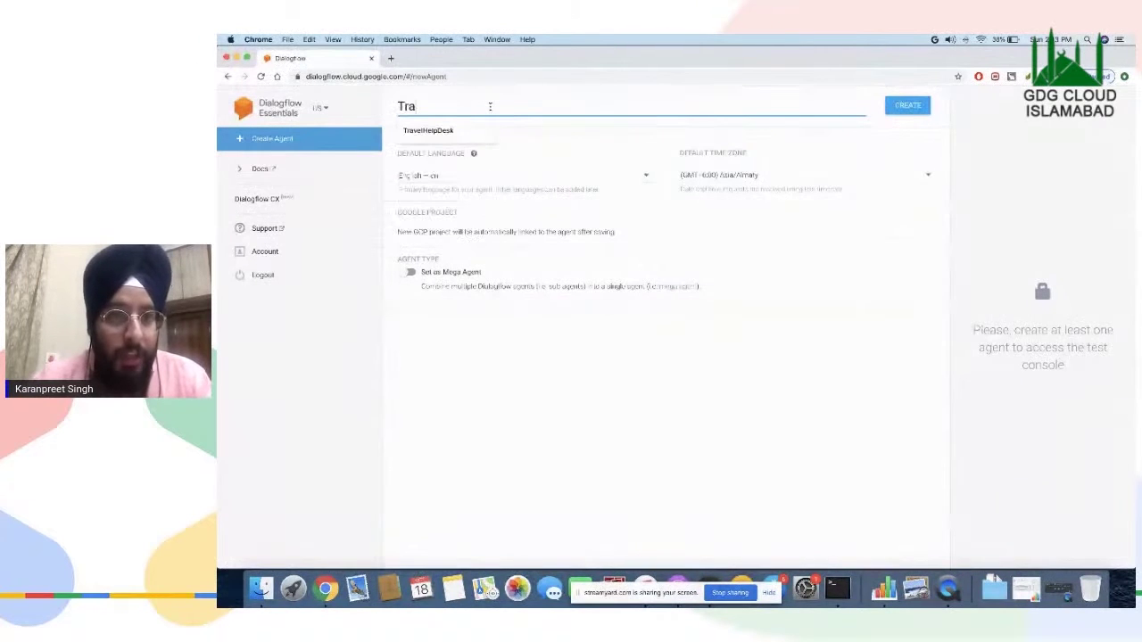
{"action": "left_click", "coordinate": [470, 133]}
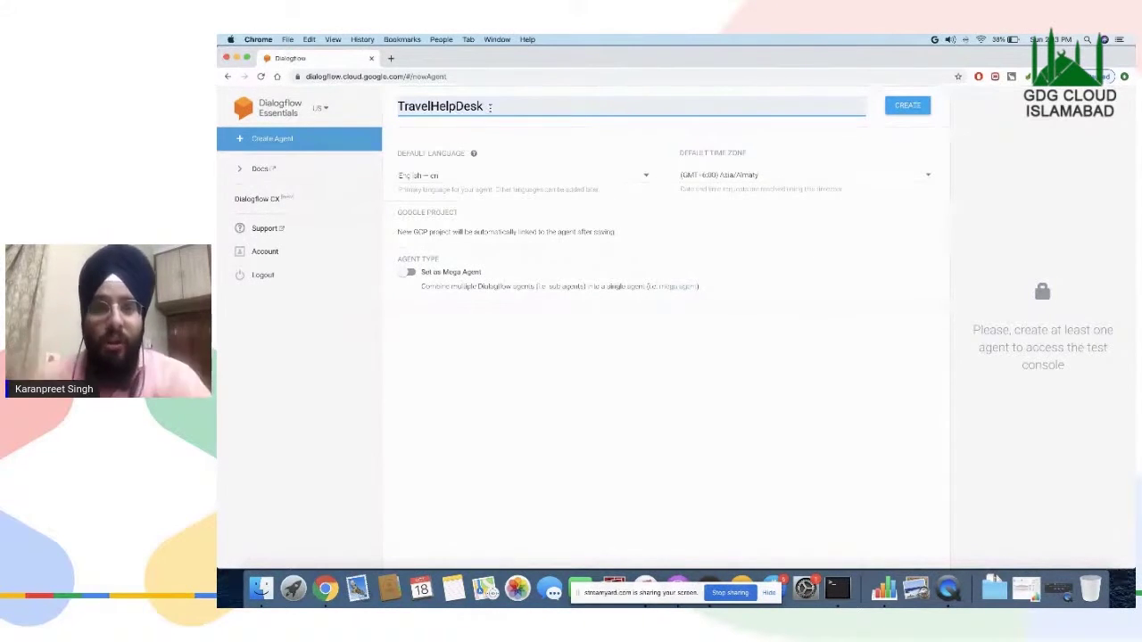
{"action": "left_click", "coordinate": [895, 107]}
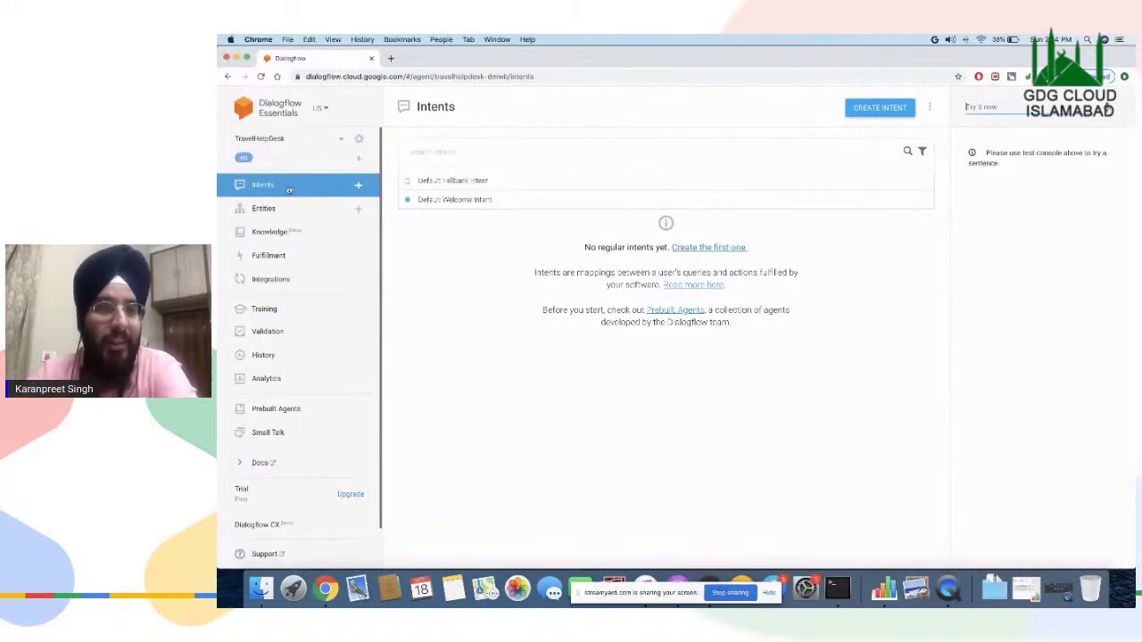
- Inspect the TravelHelpDesk agent's general settings and its linked Google Cloud project dashboard, closing the dashboard when done
{"action": "left_click", "coordinate": [360, 141]}
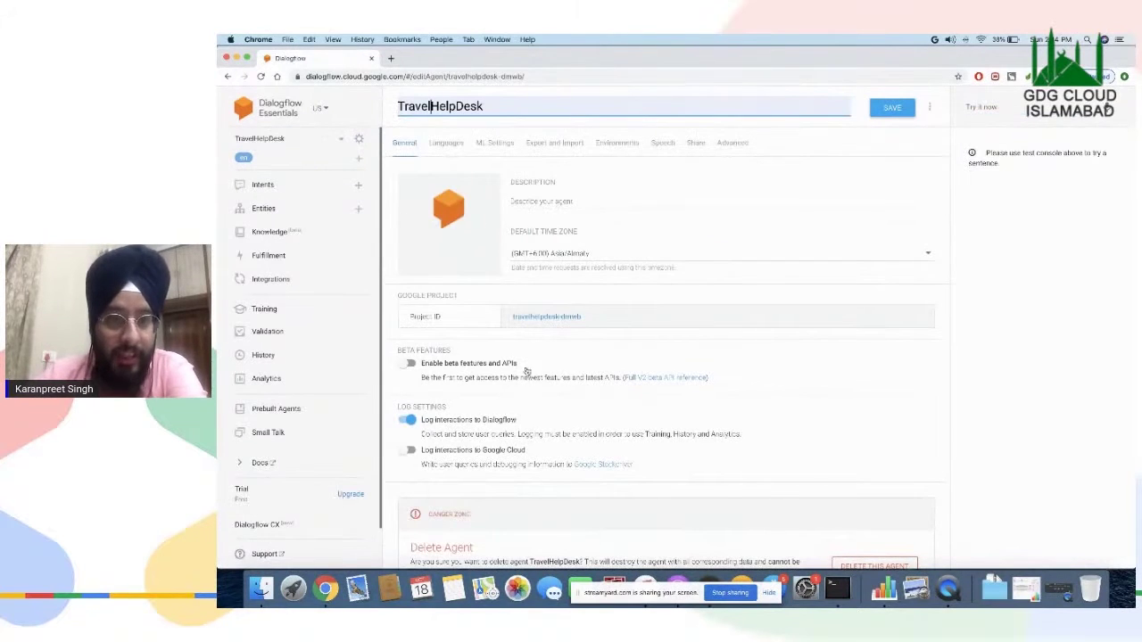
{"action": "left_click_drag", "start_coordinate": [607, 319], "coordinate": [650, 316]}
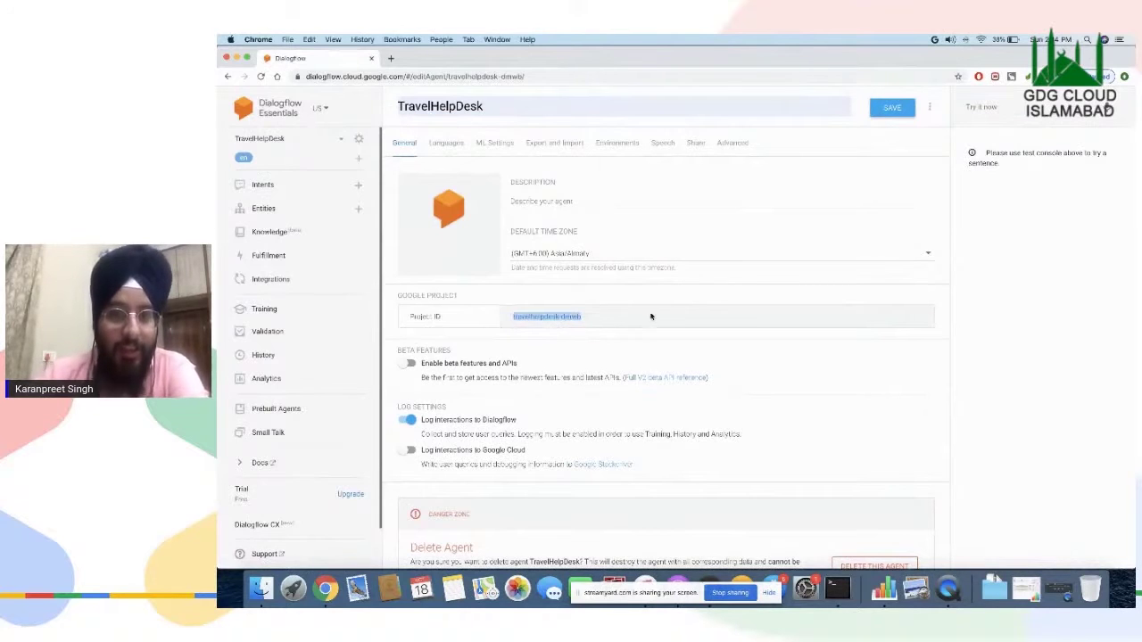
{"action": "left_click", "coordinate": [574, 318]}
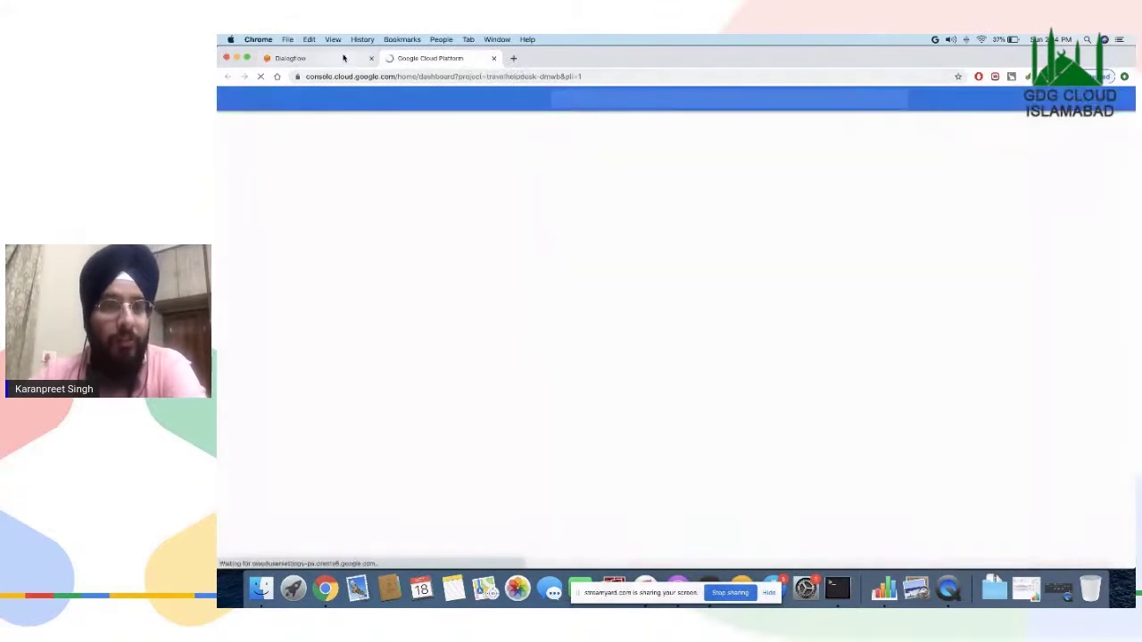
{"action": "key", "text": "ctrl+shift+Tab"}
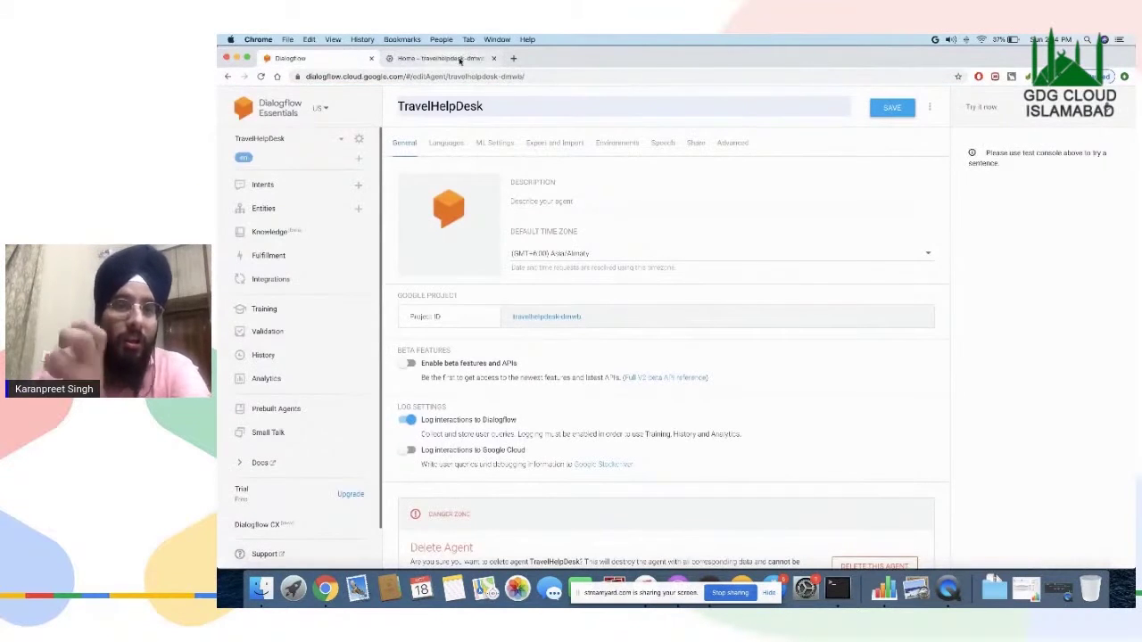
{"action": "left_click", "coordinate": [443, 57]}
{"action": "left_click", "coordinate": [341, 59]}
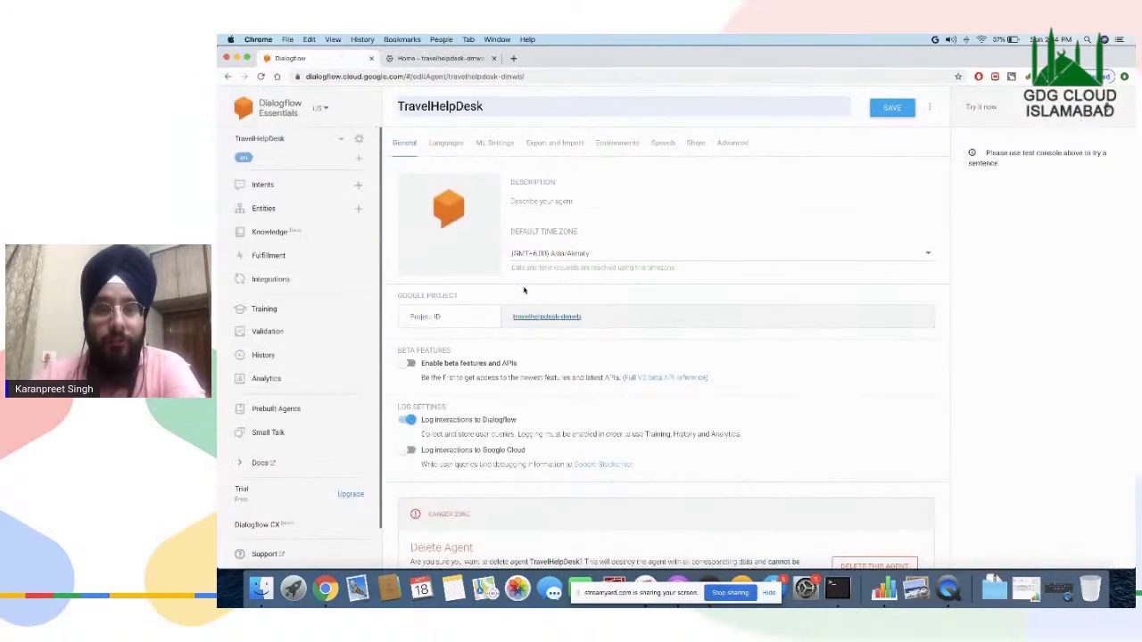
{"action": "left_click", "coordinate": [483, 64]}
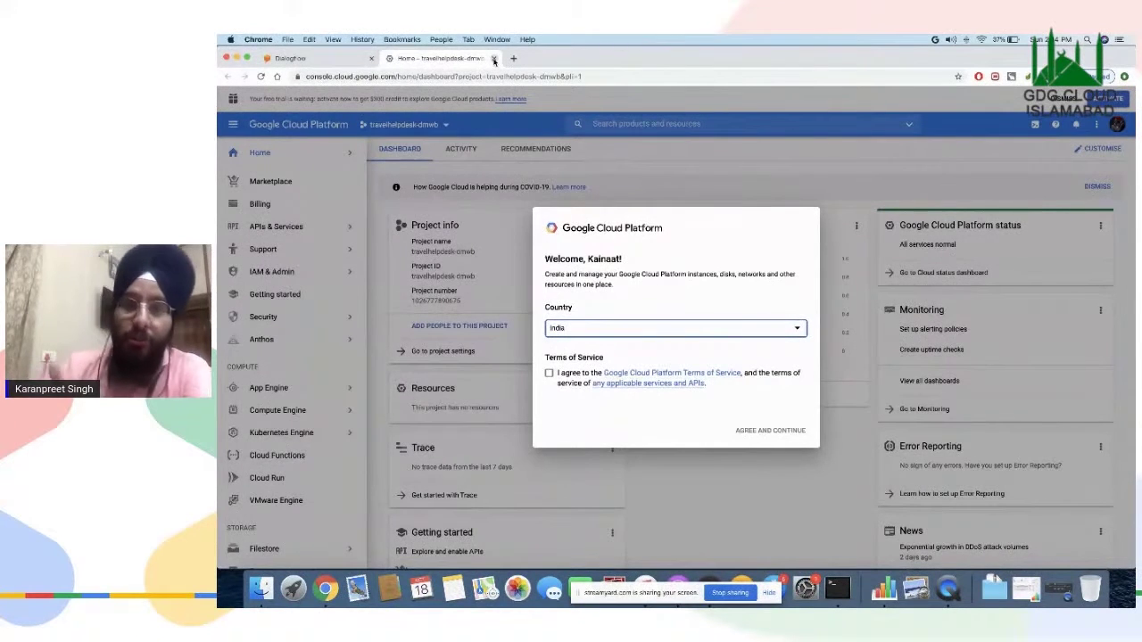
{"action": "left_click", "coordinate": [495, 59]}
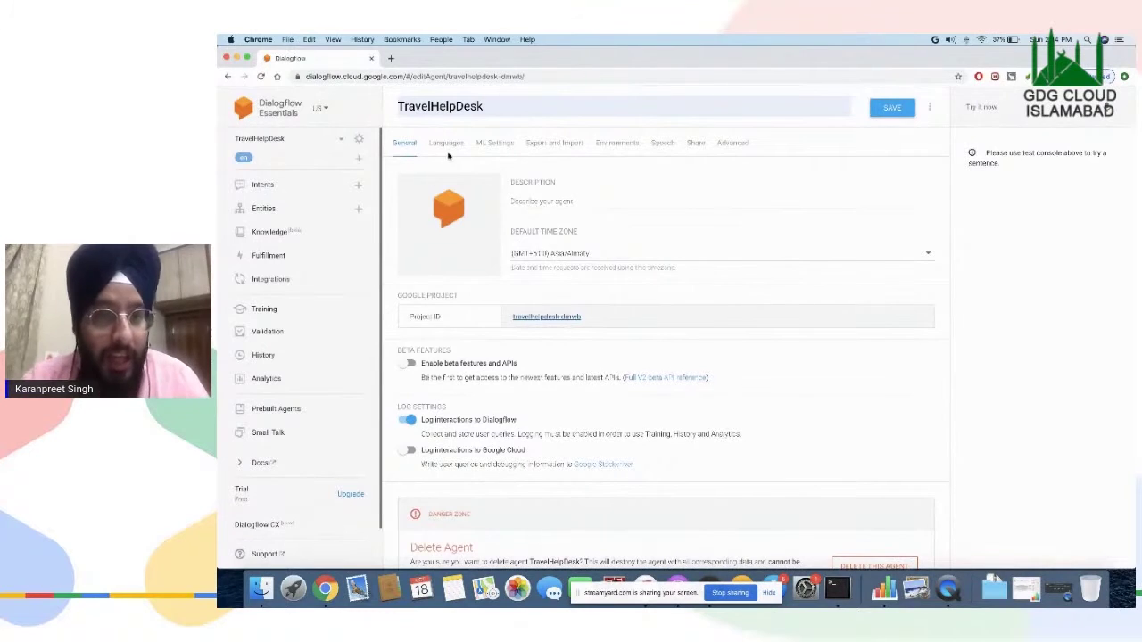
- Open the Default Welcome Intent and look through its events and training phrases
{"action": "left_click", "coordinate": [294, 185]}
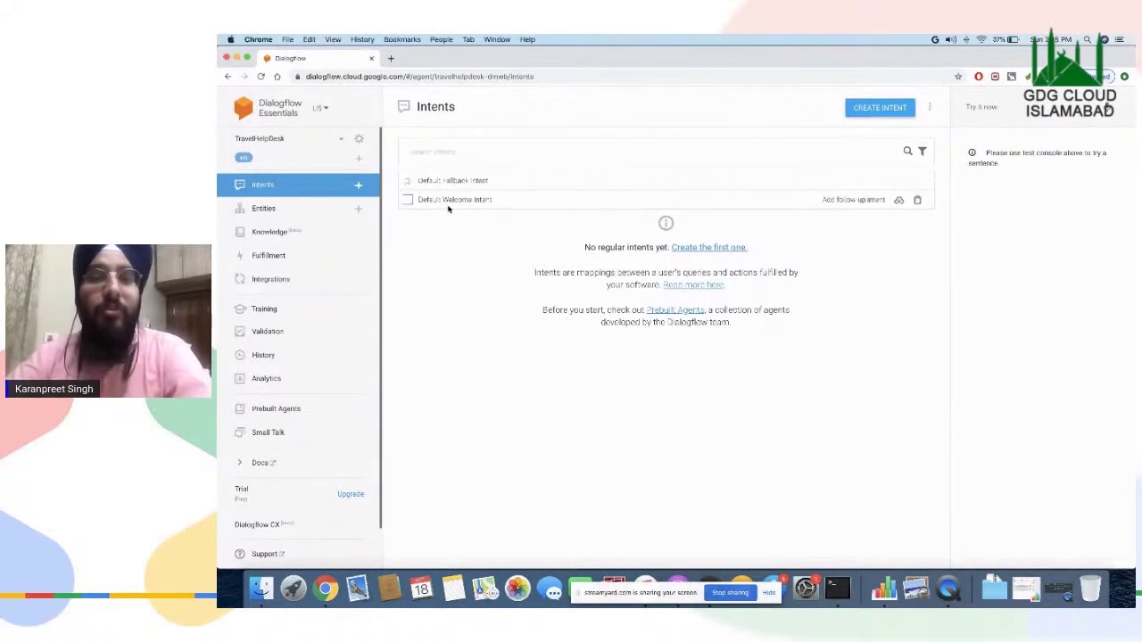
{"action": "left_click", "coordinate": [508, 204]}
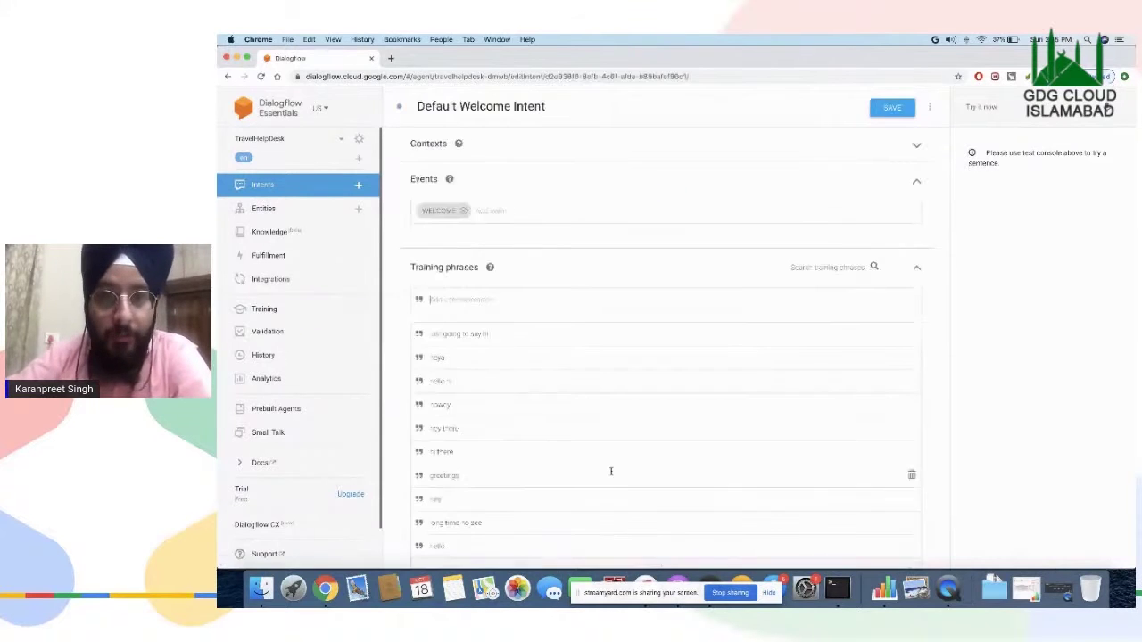
{"action": "scroll", "coordinate": [610, 471], "scroll_direction": "down", "scroll_amount": 6}
{"action": "scroll", "coordinate": [611, 473], "scroll_direction": "up", "scroll_amount": 3}
{"action": "scroll", "coordinate": [612, 473], "scroll_direction": "up", "scroll_amount": 4}
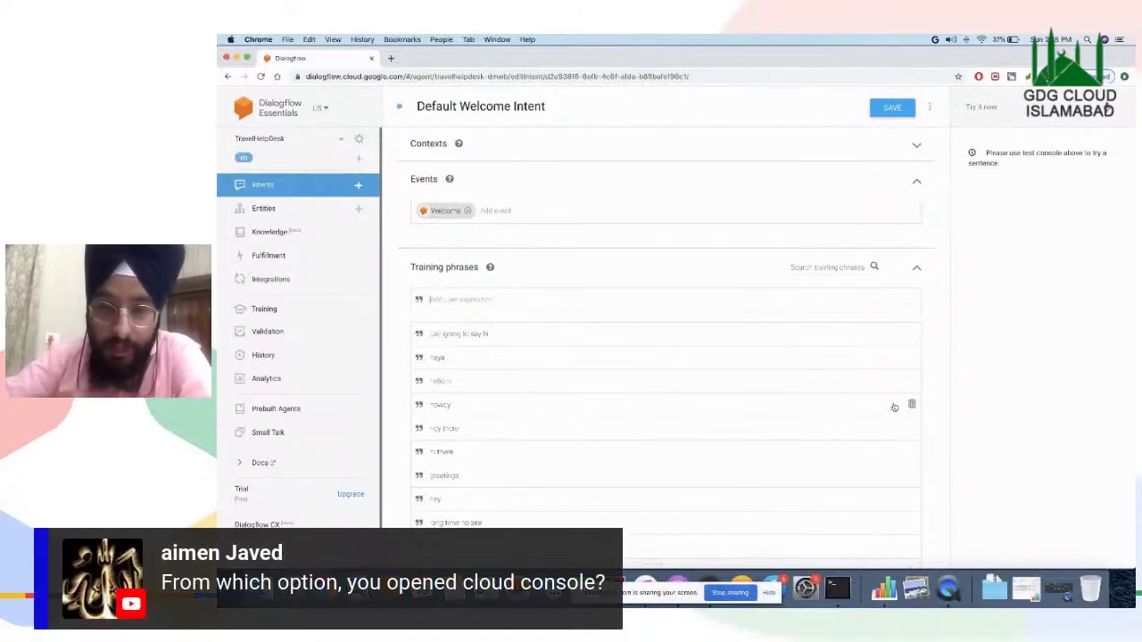
- Open the linked Google Cloud project from the agent settings, accept the Google Cloud Platform terms of service, and close the console
{"action": "key", "text": "super+grave"}
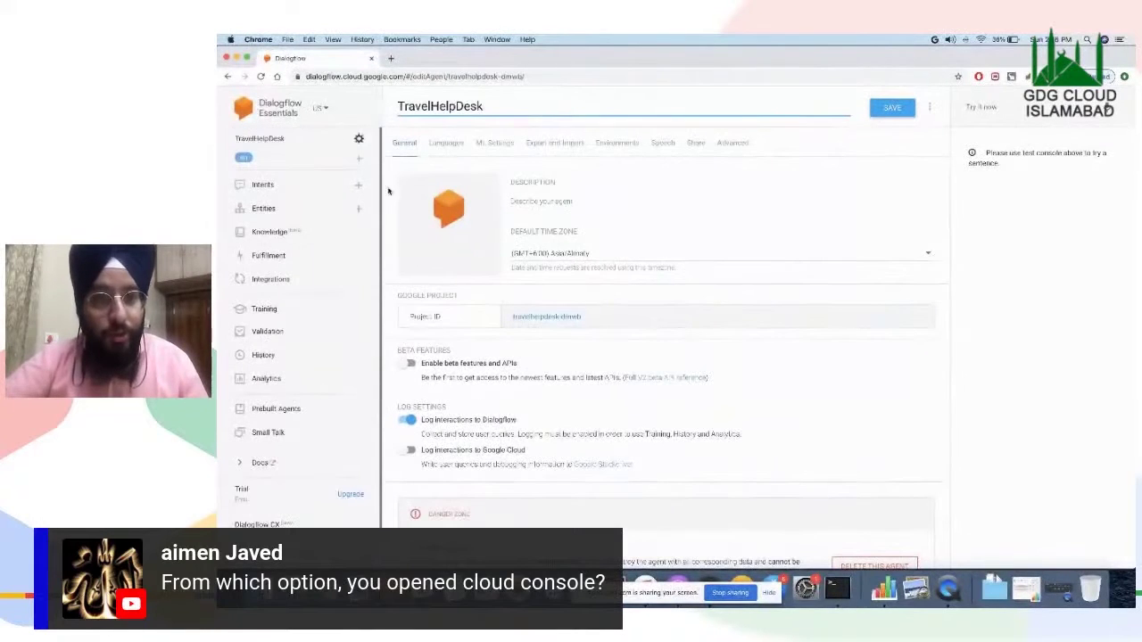
{"action": "left_click_drag", "start_coordinate": [452, 317], "coordinate": [464, 296]}
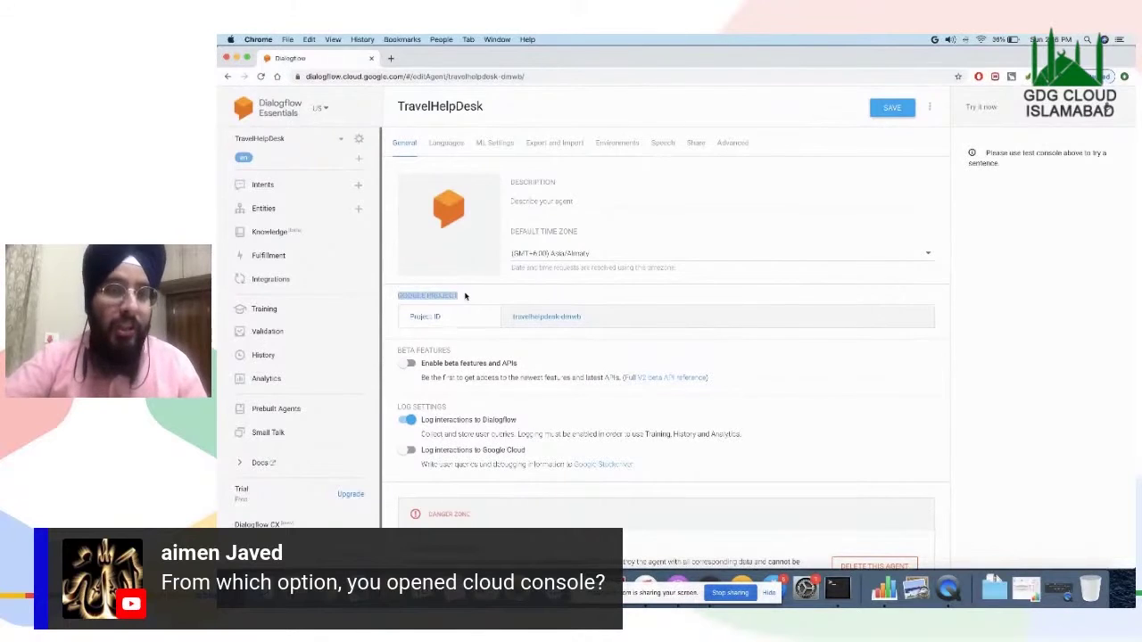
{"action": "left_click", "coordinate": [560, 319]}
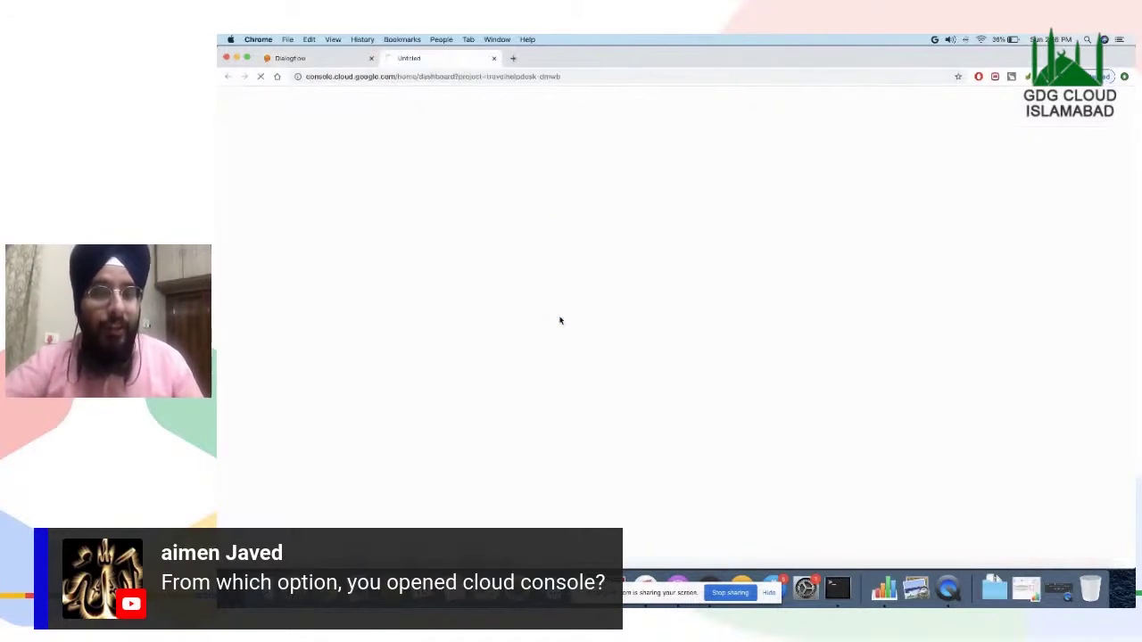
{"action": "left_click", "coordinate": [459, 75]}
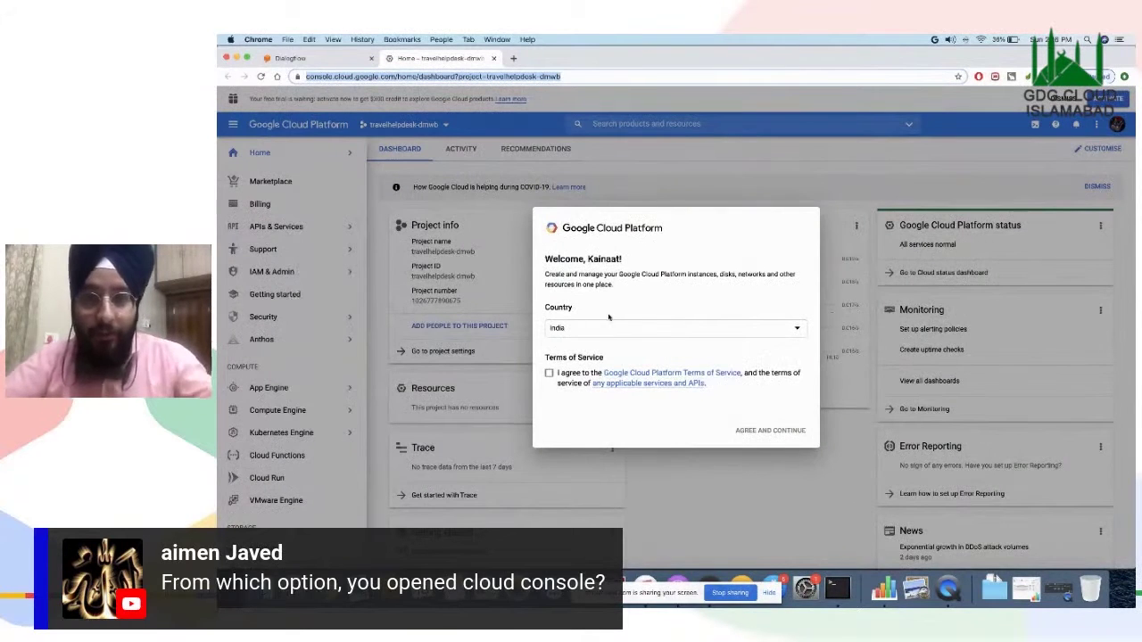
{"action": "left_click", "coordinate": [549, 374]}
{"action": "left_click", "coordinate": [759, 435]}
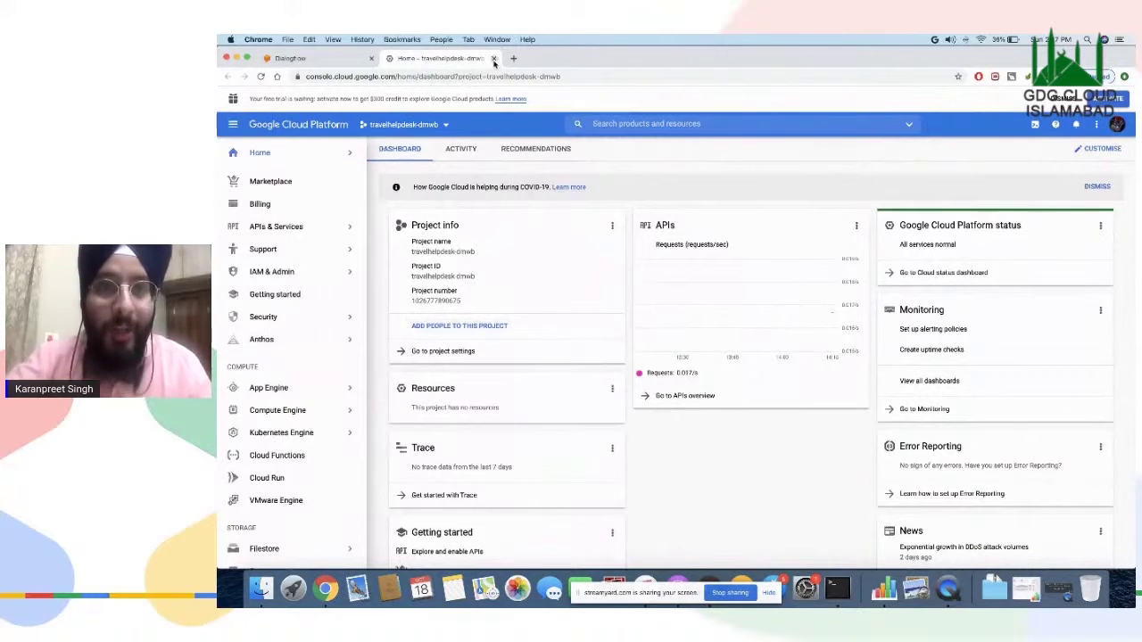
{"action": "left_click", "coordinate": [495, 58]}
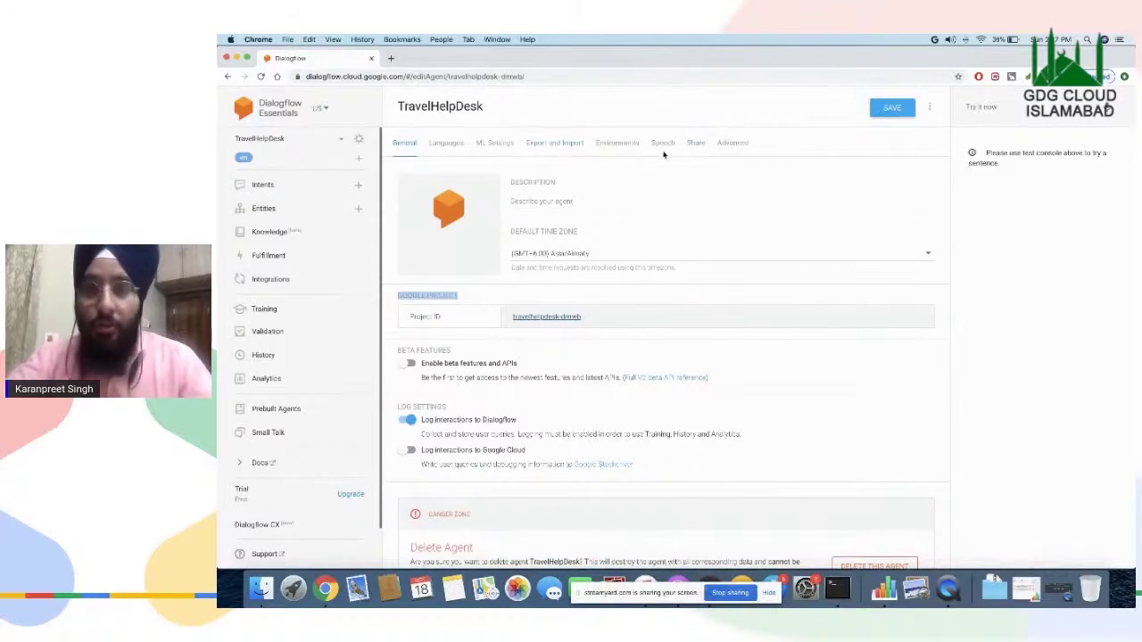
- Check the access roles available for inviting new people in the agent's sharing settings
{"action": "left_click", "coordinate": [695, 144]}
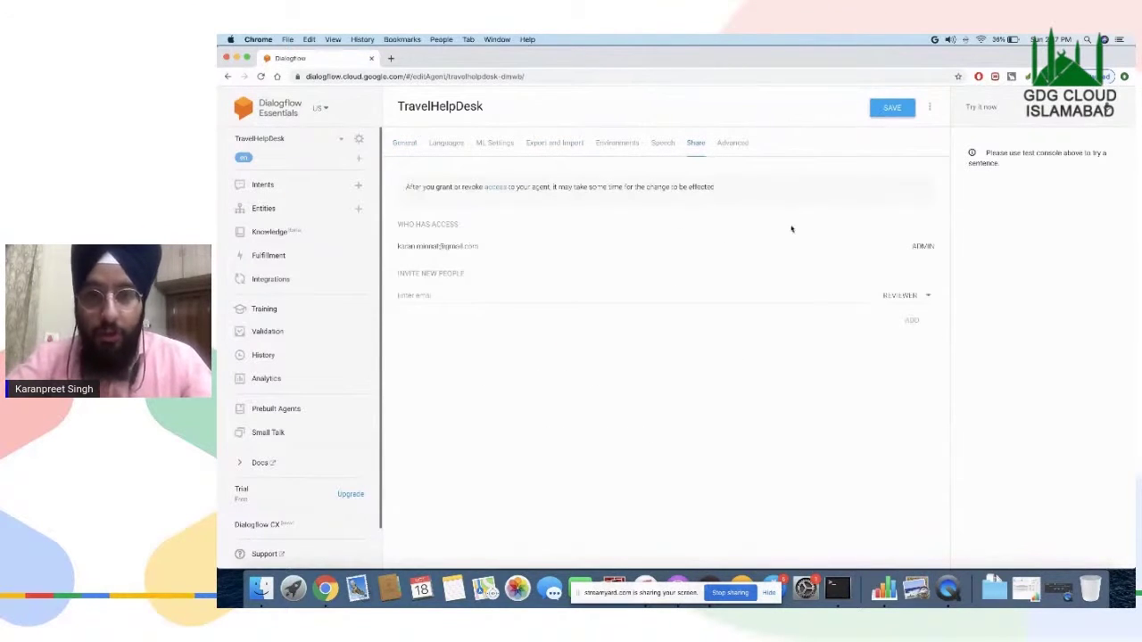
{"action": "left_click", "coordinate": [928, 296]}
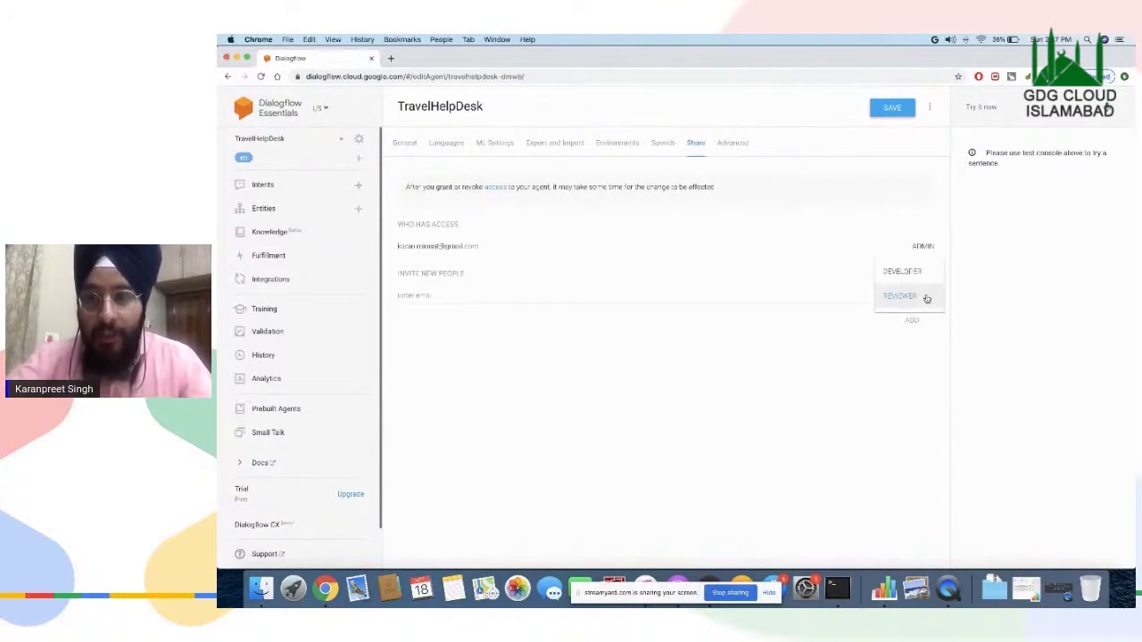
{"action": "left_click", "coordinate": [798, 390]}
- Open the Default Welcome Intent and collapse its Events section to view the training phrases
{"action": "left_click", "coordinate": [303, 185]}
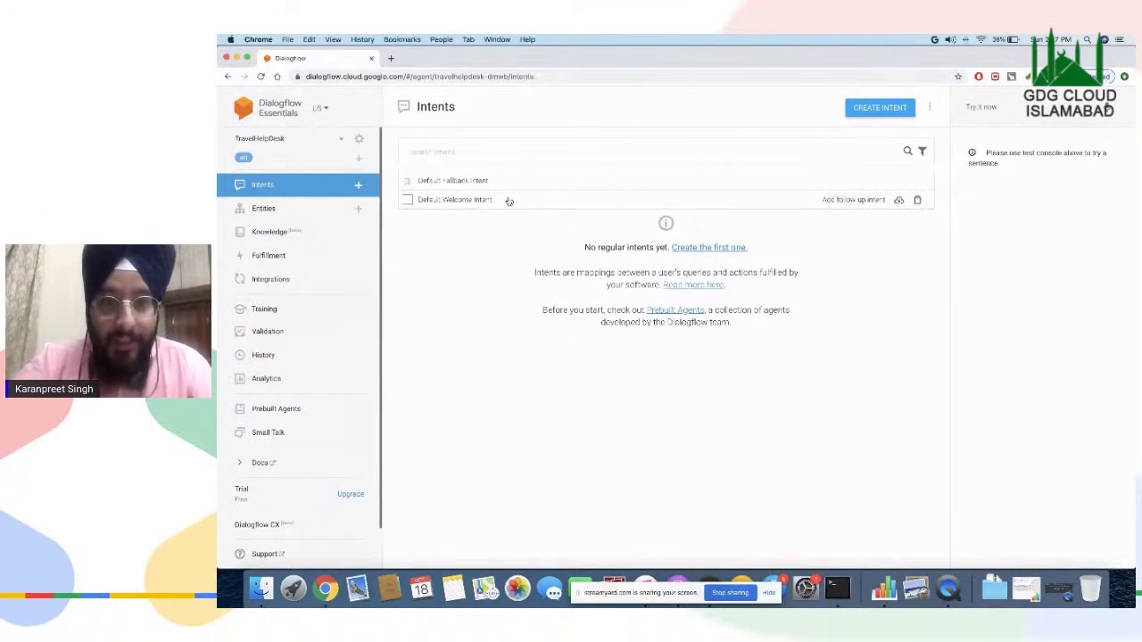
{"action": "left_click", "coordinate": [509, 201]}
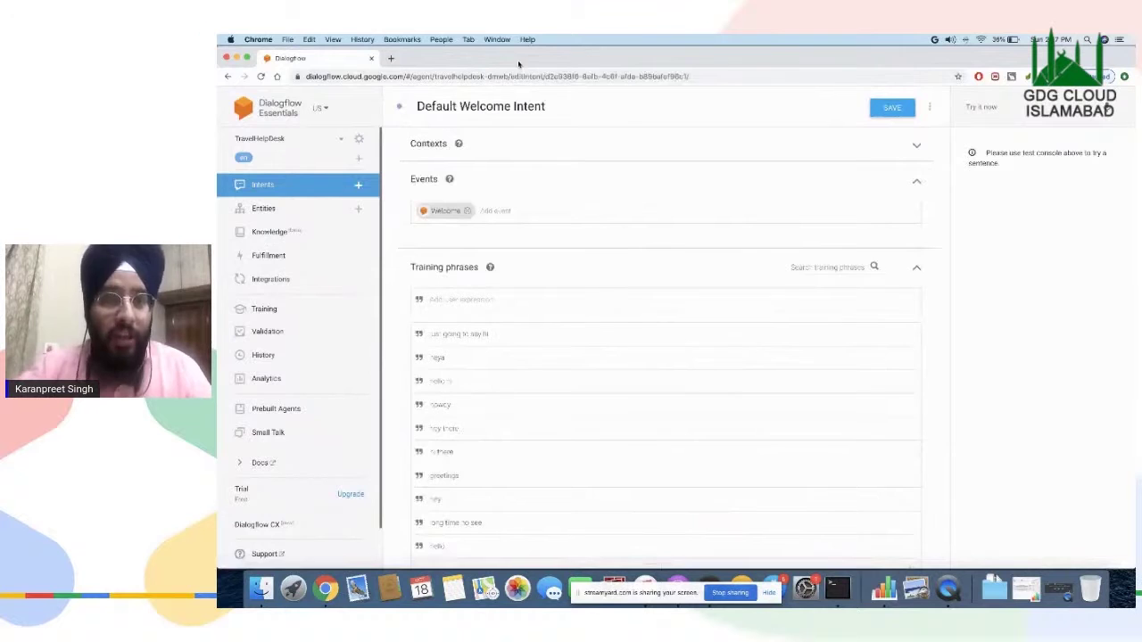
{"action": "scroll", "coordinate": [571, 280], "scroll_direction": "down", "scroll_amount": 3}
{"action": "scroll", "coordinate": [571, 280], "scroll_direction": "up", "scroll_amount": 3}
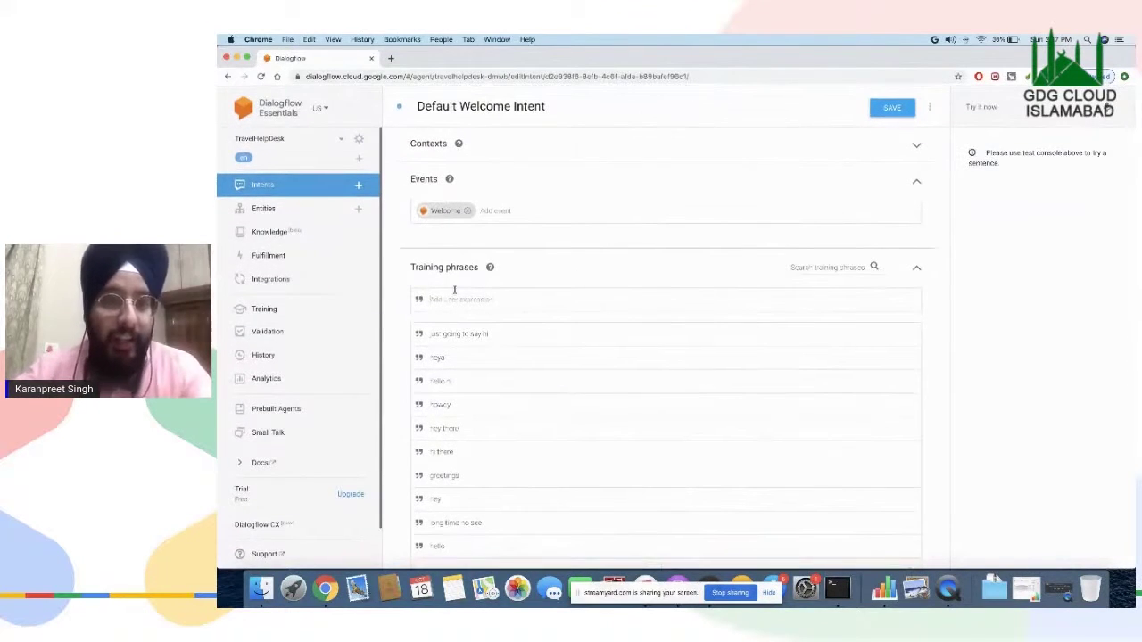
{"action": "left_click", "coordinate": [426, 182]}
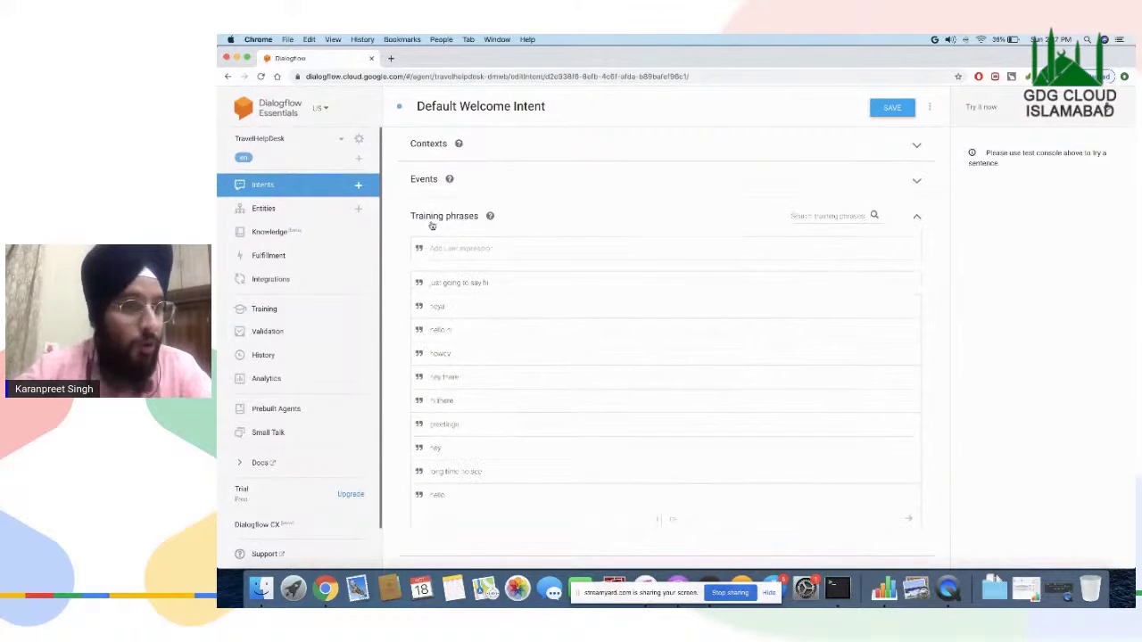
- Collapse the training phrases of the Default Welcome Intent and check its Fulfillment webhook options
{"action": "left_click", "coordinate": [432, 223]}
{"action": "left_click", "coordinate": [466, 259]}
{"action": "left_click", "coordinate": [442, 290]}
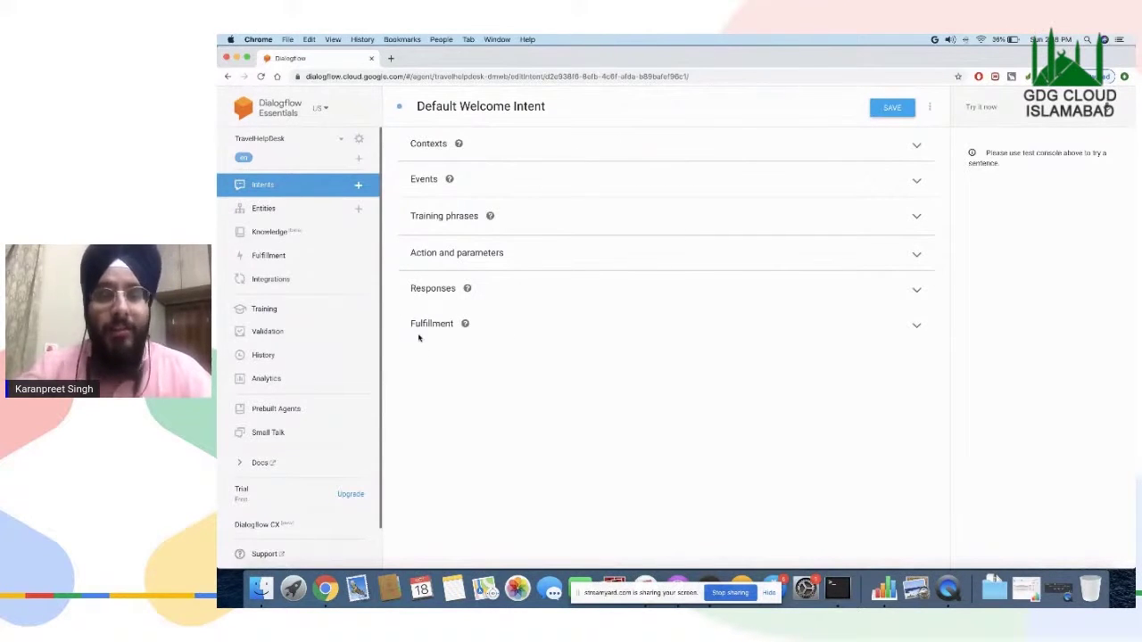
{"action": "left_click", "coordinate": [493, 326]}
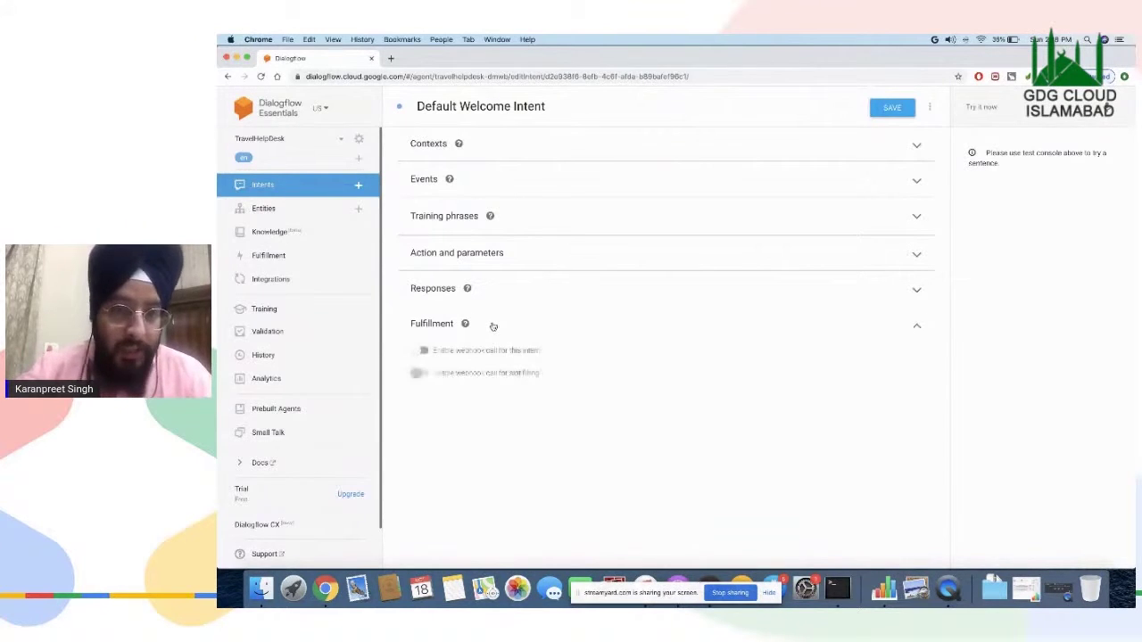
{"action": "left_click", "coordinate": [493, 327]}
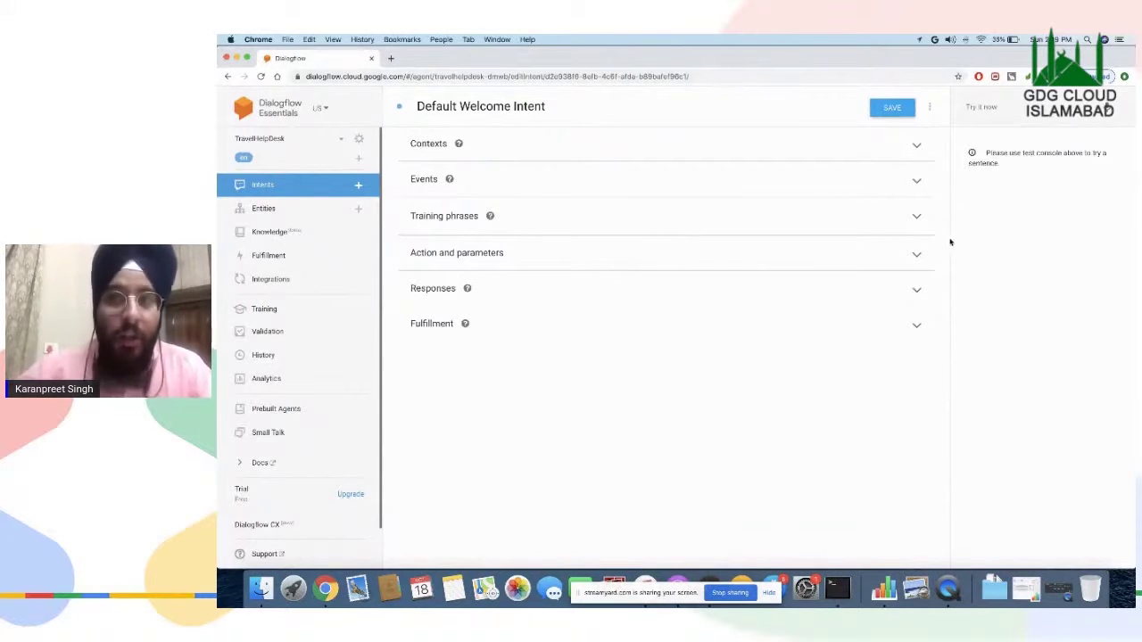
- Expand the intent's responses and training phrases and compare the two lists
{"action": "left_click", "coordinate": [509, 293]}
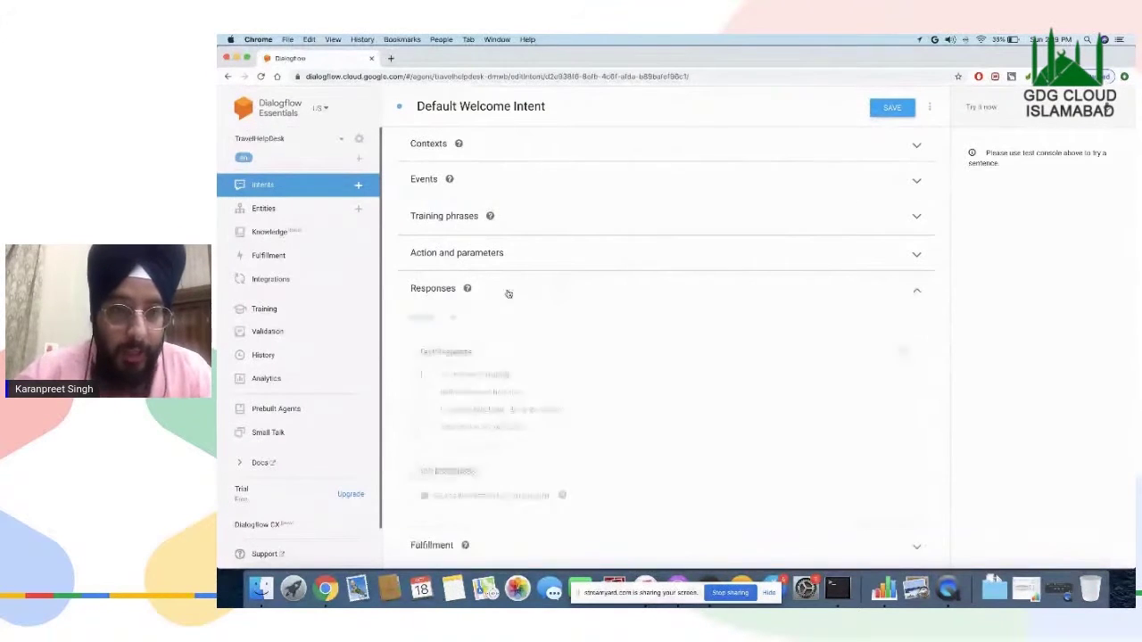
{"action": "left_click", "coordinate": [569, 217]}
{"action": "scroll", "coordinate": [566, 267], "scroll_direction": "down", "scroll_amount": 5}
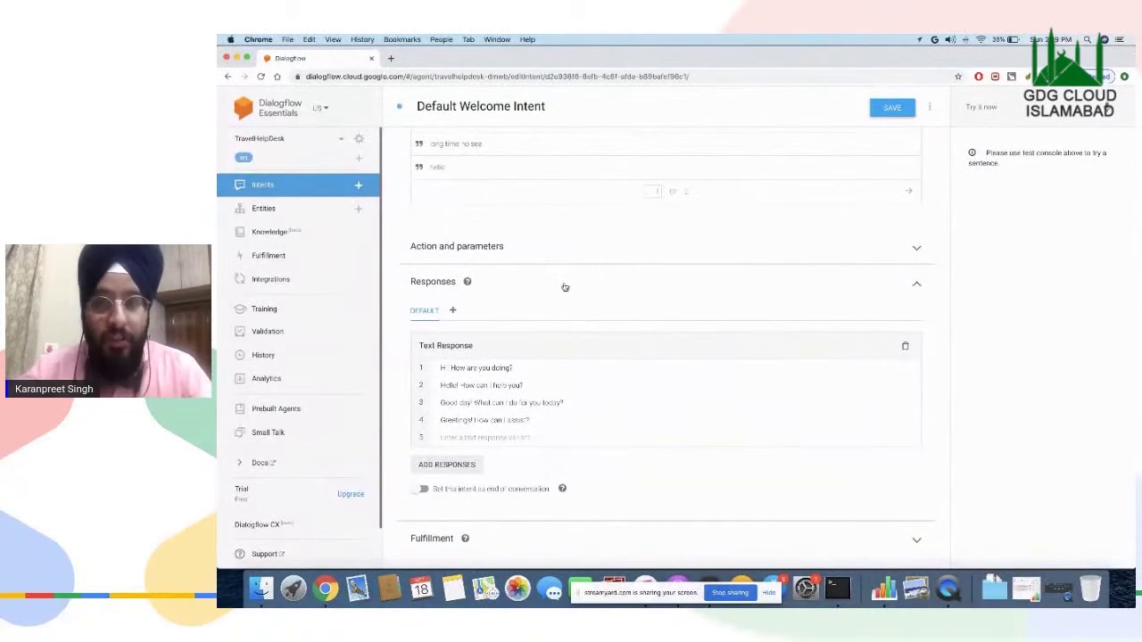
{"action": "scroll", "coordinate": [565, 288], "scroll_direction": "up", "scroll_amount": 5}
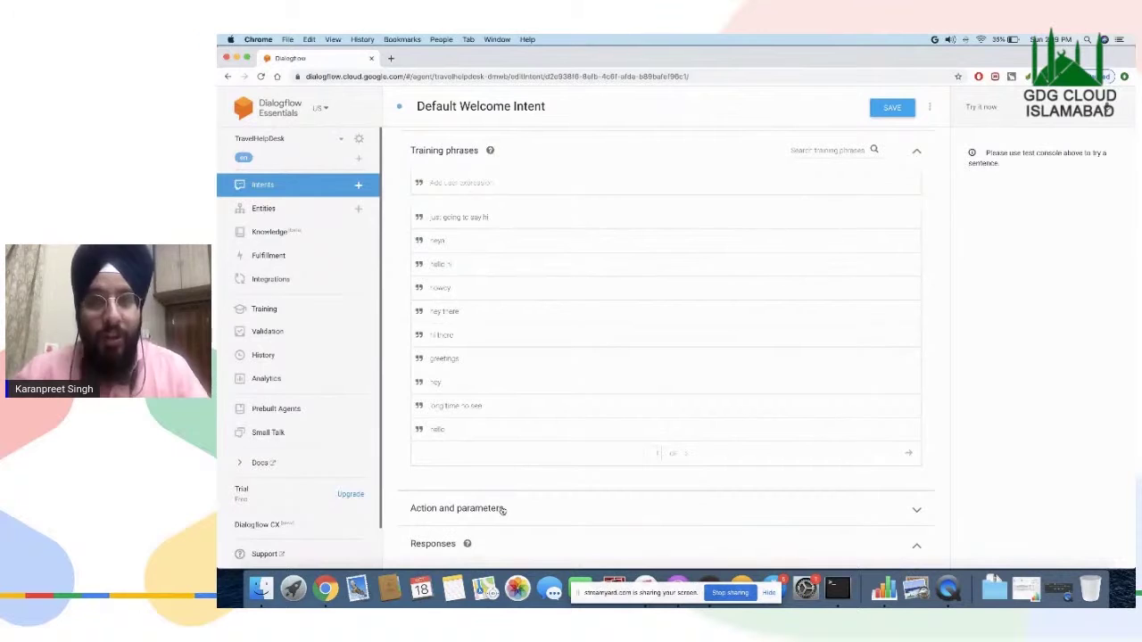
{"action": "scroll", "coordinate": [502, 509], "scroll_direction": "down", "scroll_amount": 5}
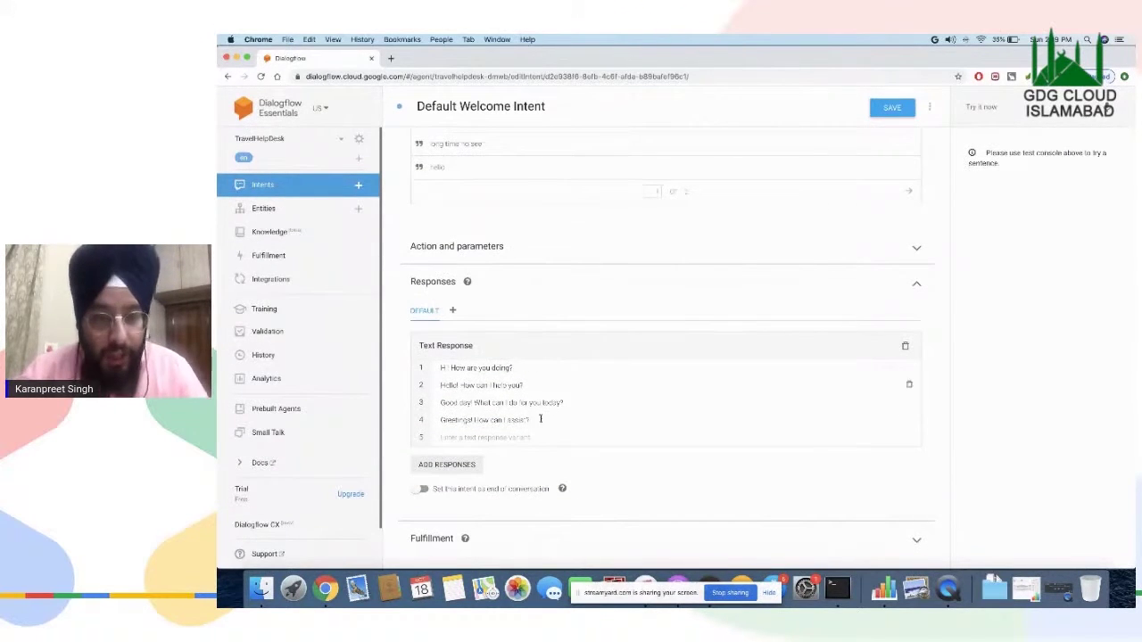
- Read through the individual text response variants of the Default Welcome Intent
{"action": "left_click_drag", "start_coordinate": [522, 368], "coordinate": [439, 368]}
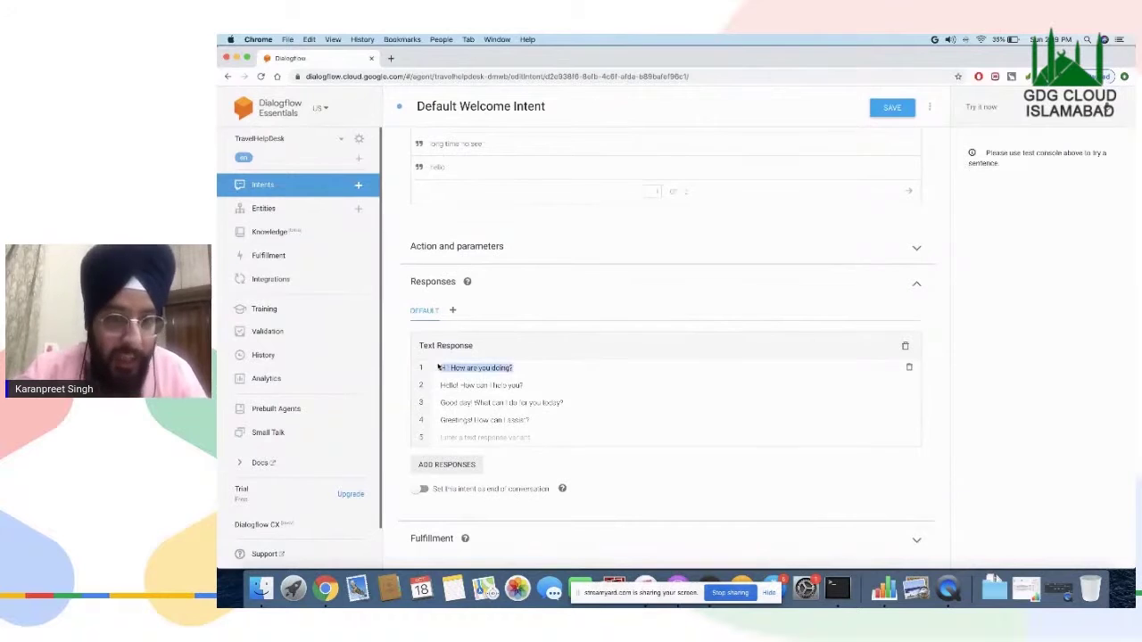
{"action": "left_click", "coordinate": [444, 383]}
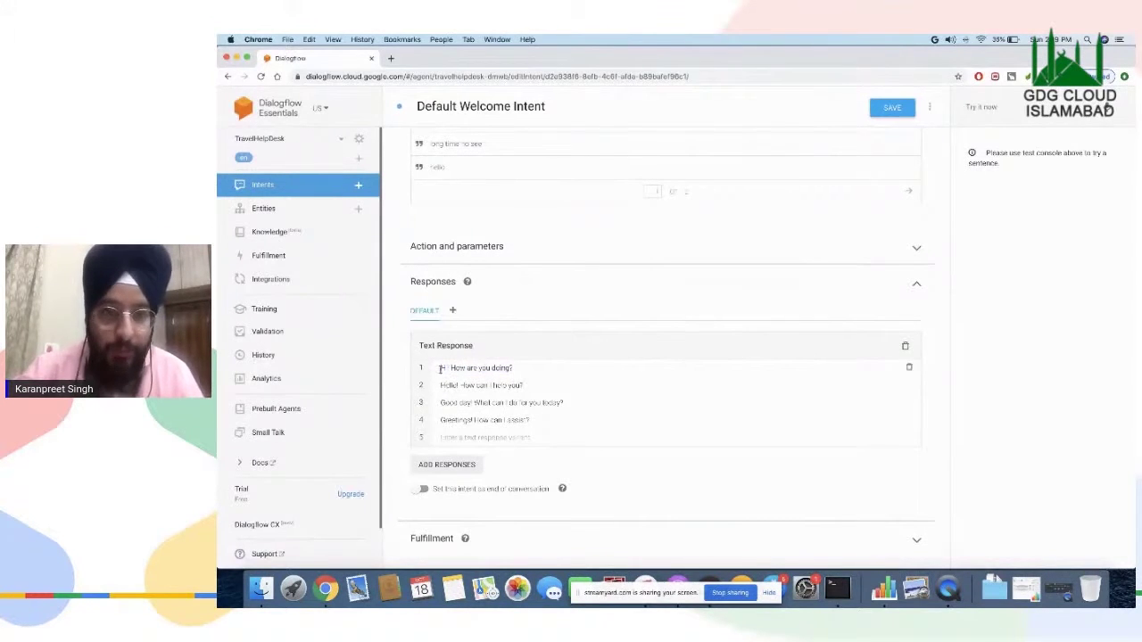
{"action": "mouse_move", "coordinate": [441, 367]}
{"action": "left_mouse_down"}
{"action": "mouse_move", "coordinate": [529, 369]}
{"action": "mouse_move", "coordinate": [520, 386]}
{"action": "mouse_move", "coordinate": [439, 385]}
{"action": "left_mouse_up"}
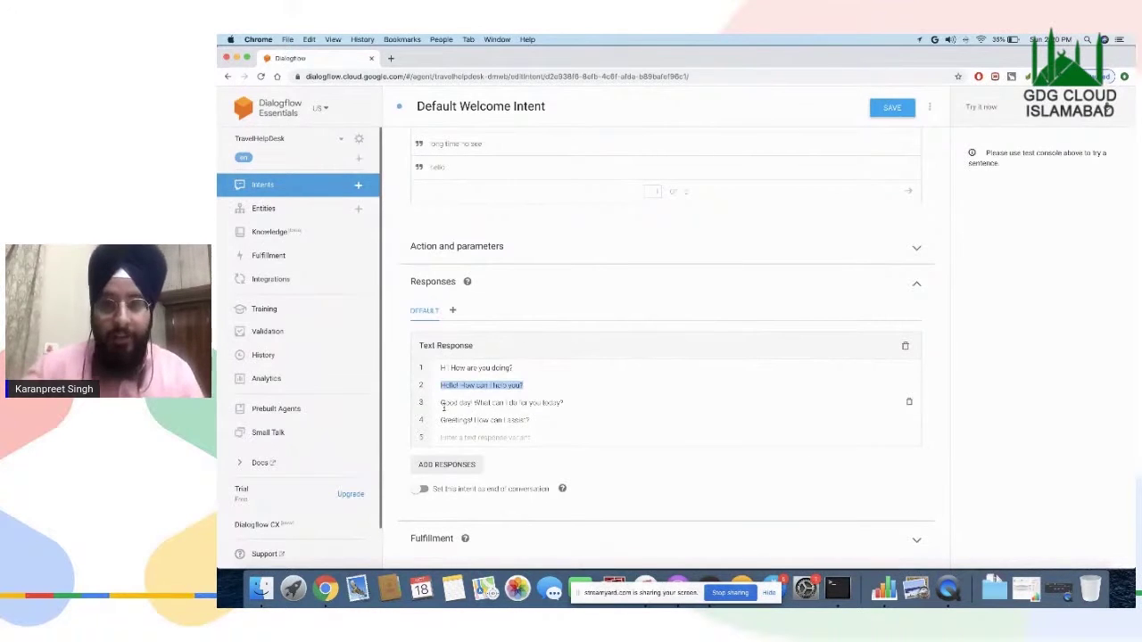
{"action": "left_click", "coordinate": [444, 403]}
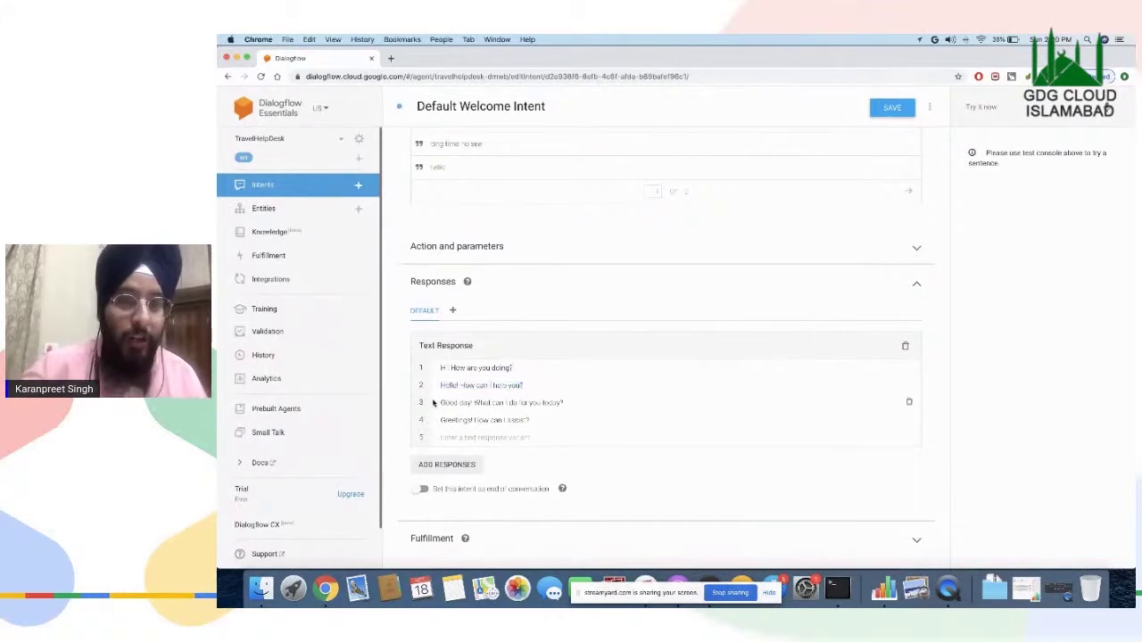
{"action": "triple_click", "coordinate": [560, 386]}
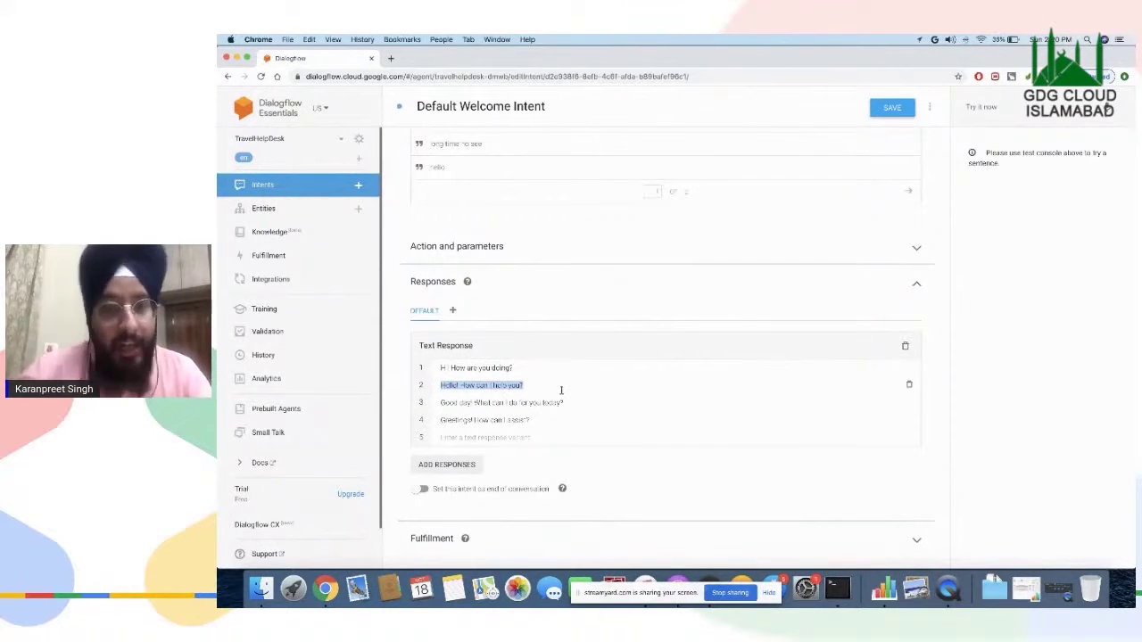
{"action": "left_click", "coordinate": [466, 435]}
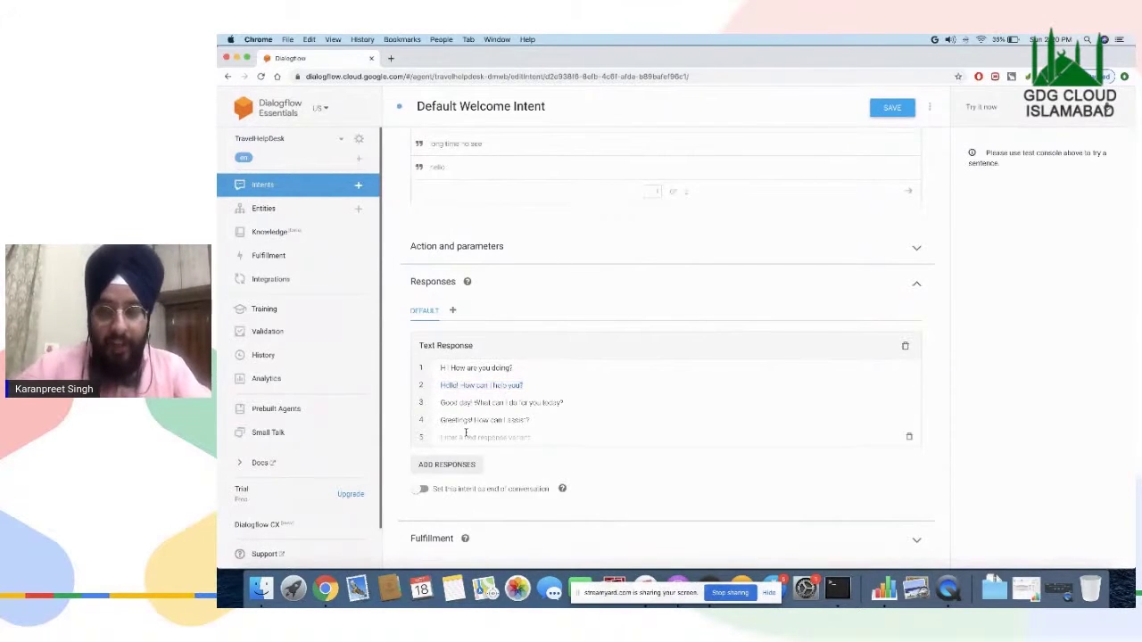
{"action": "type", "text": "I"}
{"action": "key", "text": "Return"}
{"action": "type", "text": ".."}
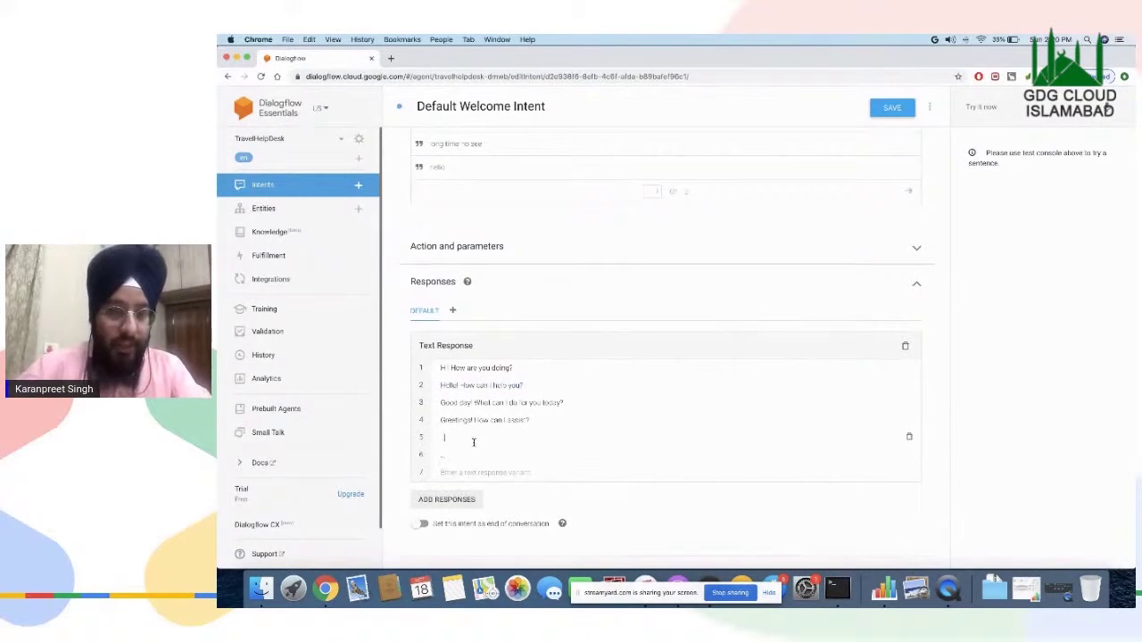
{"action": "key", "text": "BackSpace"}
{"action": "key", "text": "BackSpace"}
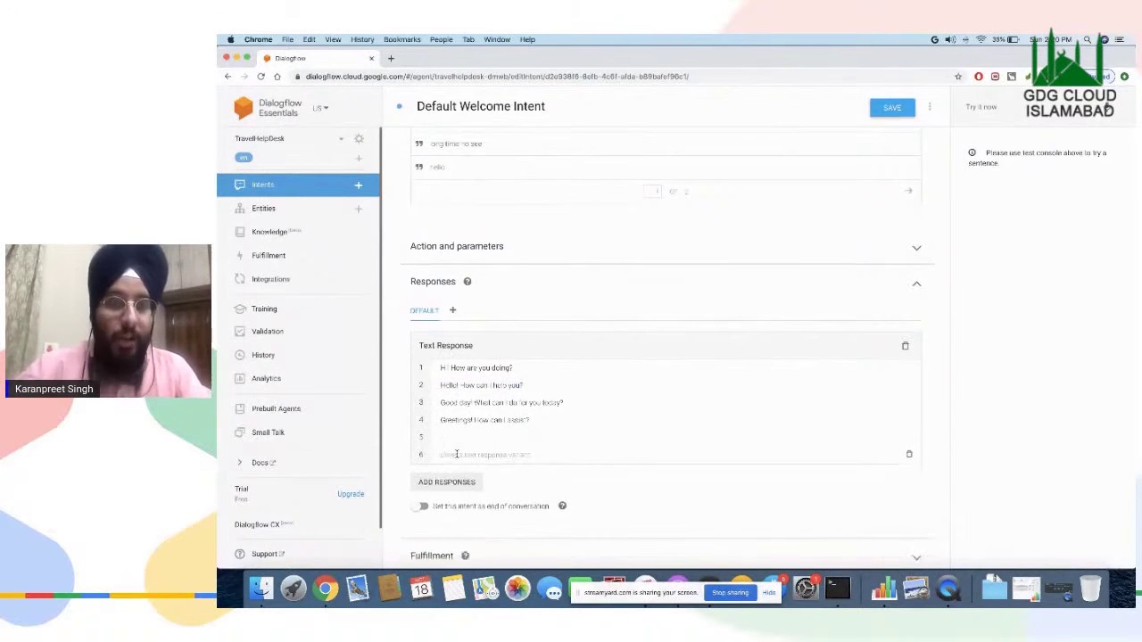
{"action": "key", "text": "BackSpace"}
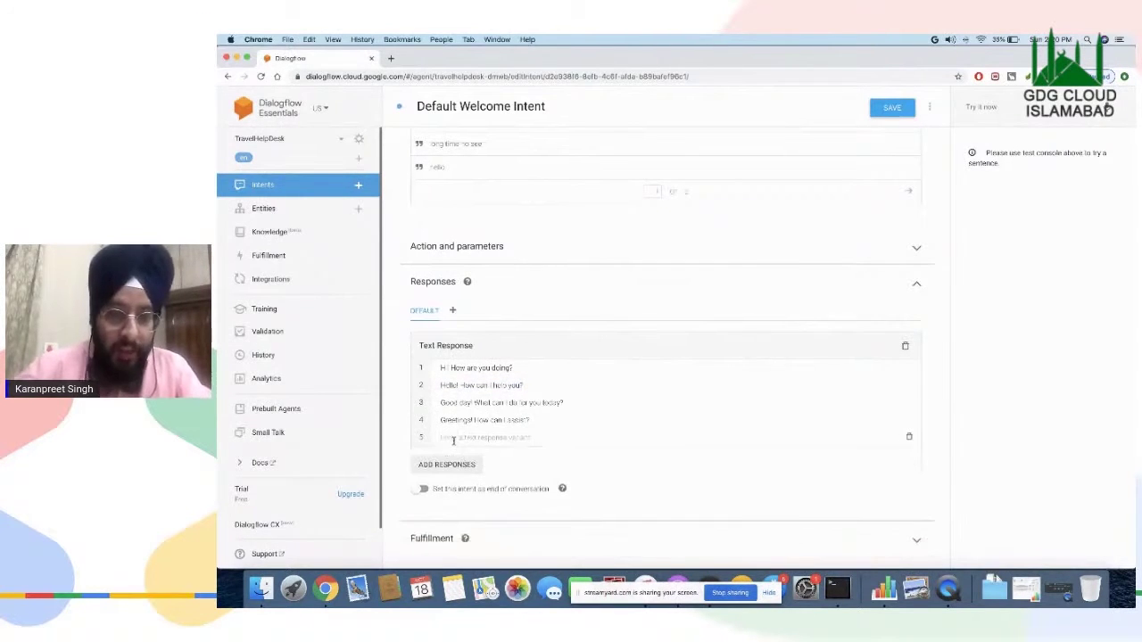
- Save the Default Welcome Intent and test the agent with the message "hello"
{"action": "left_click", "coordinate": [892, 108]}
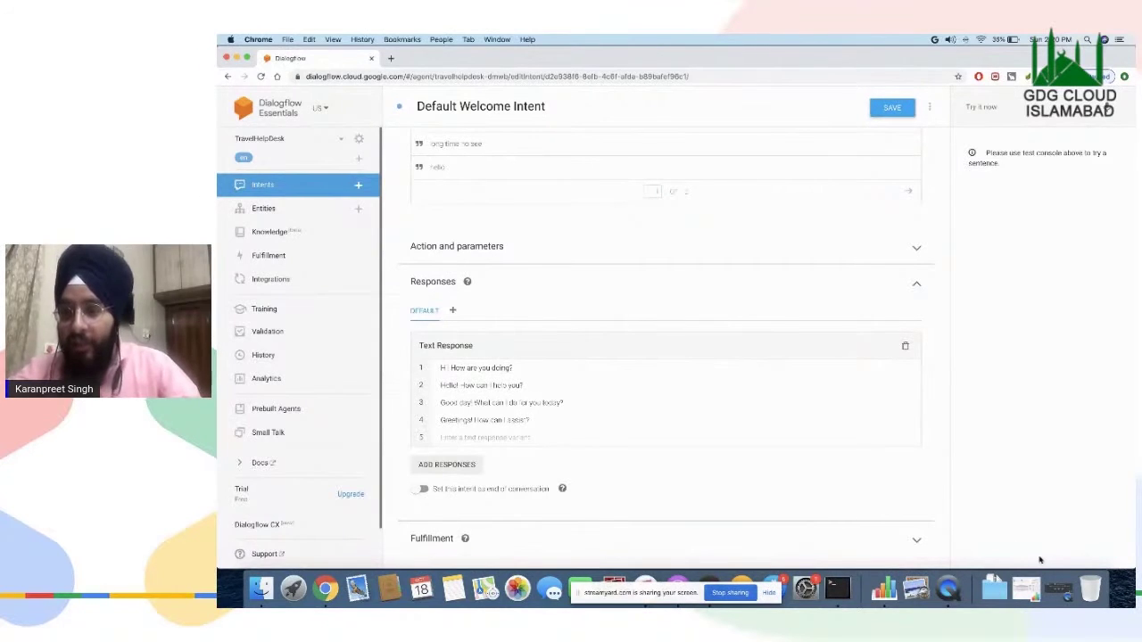
{"action": "left_click", "coordinate": [974, 106]}
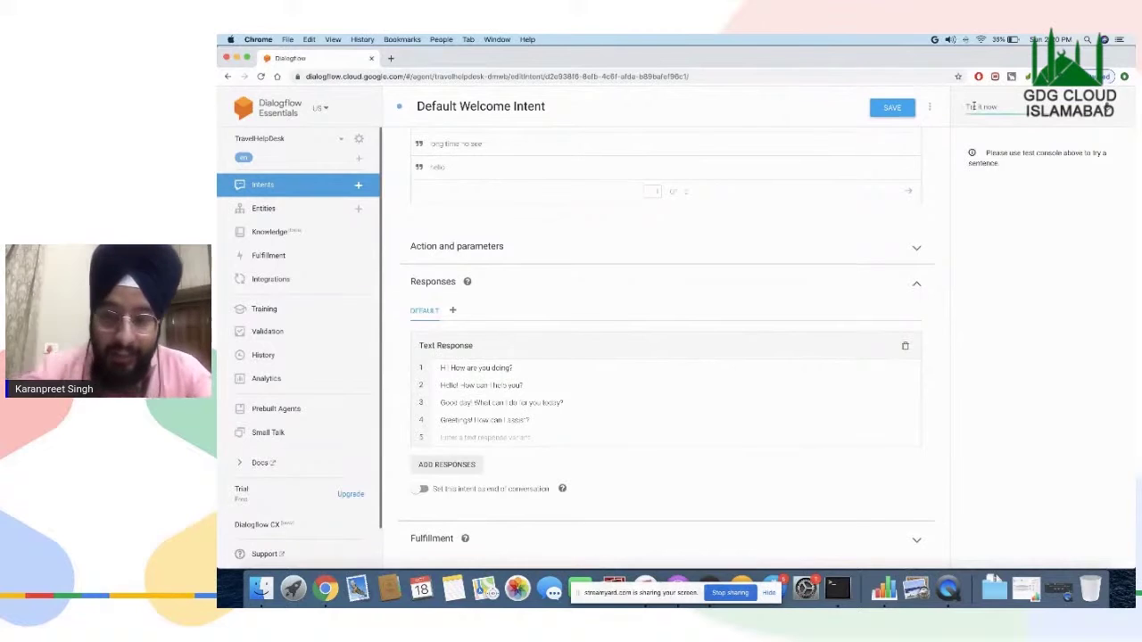
{"action": "type", "text": "hello"}
{"action": "key", "text": "Return"}
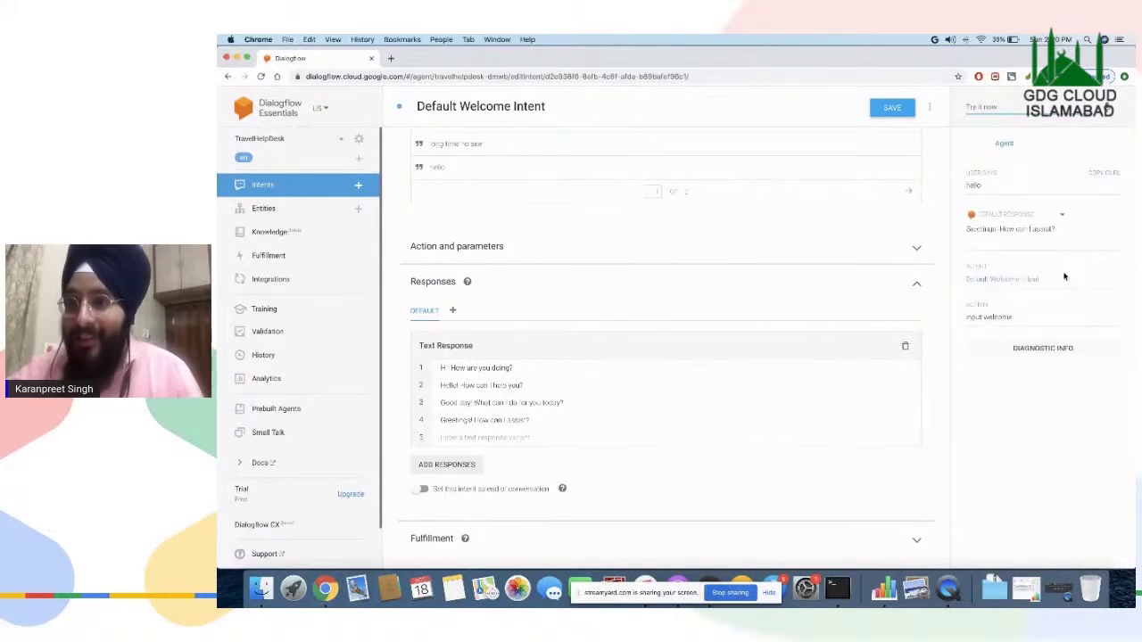
- Compare the agent's test reply with the matching text response variant defined in the intent
{"action": "left_click_drag", "start_coordinate": [968, 228], "coordinate": [1049, 229]}
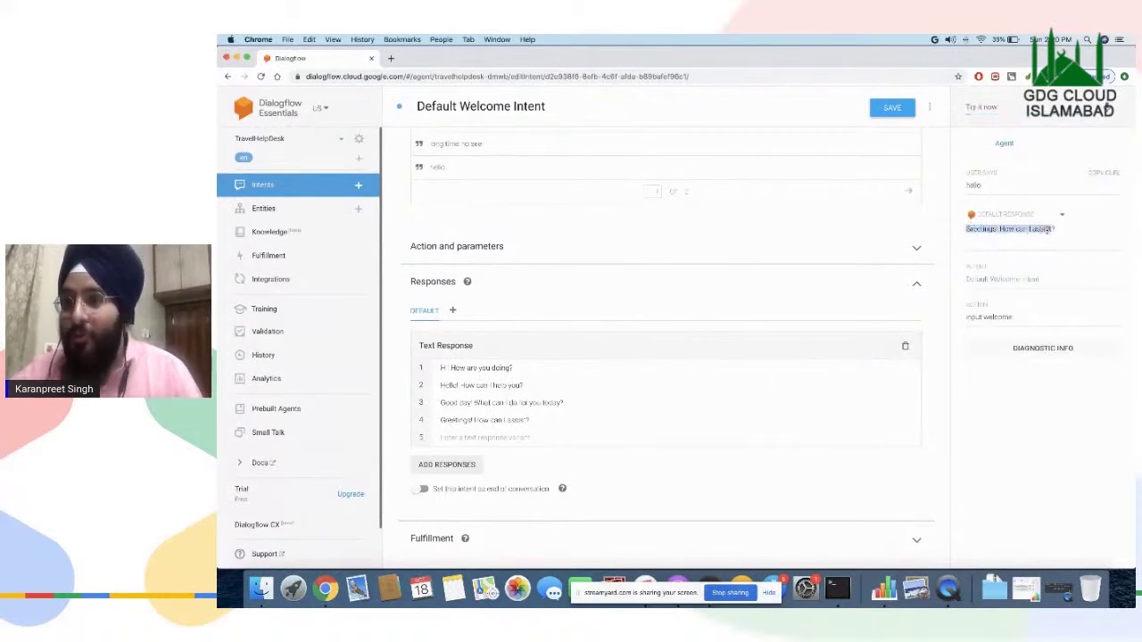
{"action": "left_click", "coordinate": [1051, 229]}
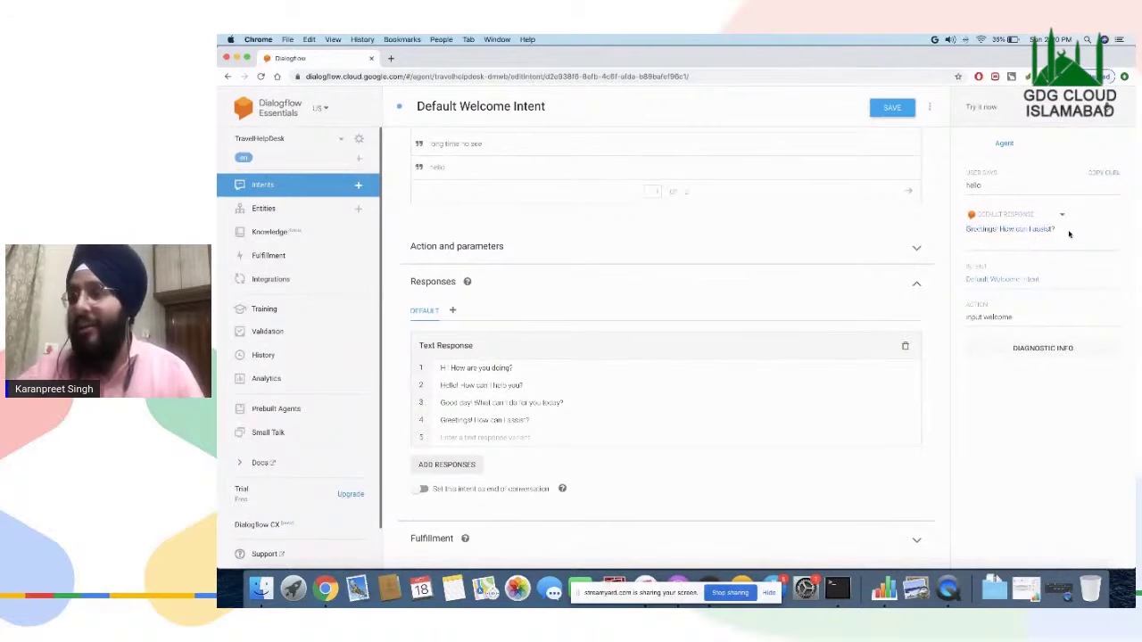
{"action": "left_click_drag", "start_coordinate": [1069, 234], "coordinate": [966, 229]}
{"action": "left_click", "coordinate": [966, 229]}
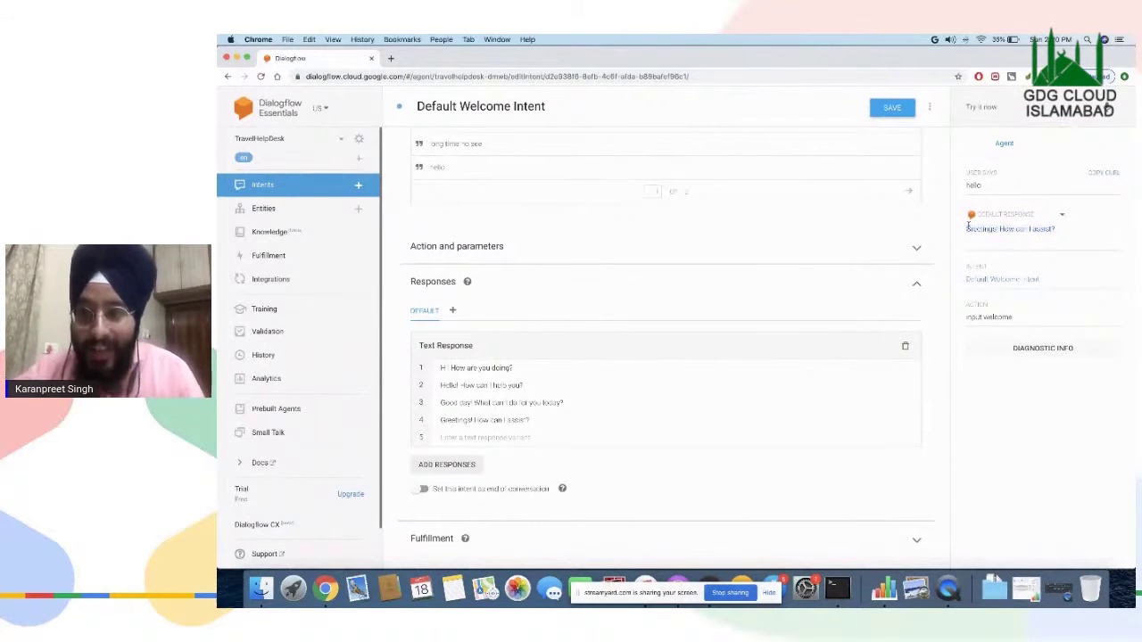
{"action": "left_click_drag", "start_coordinate": [537, 421], "coordinate": [444, 418]}
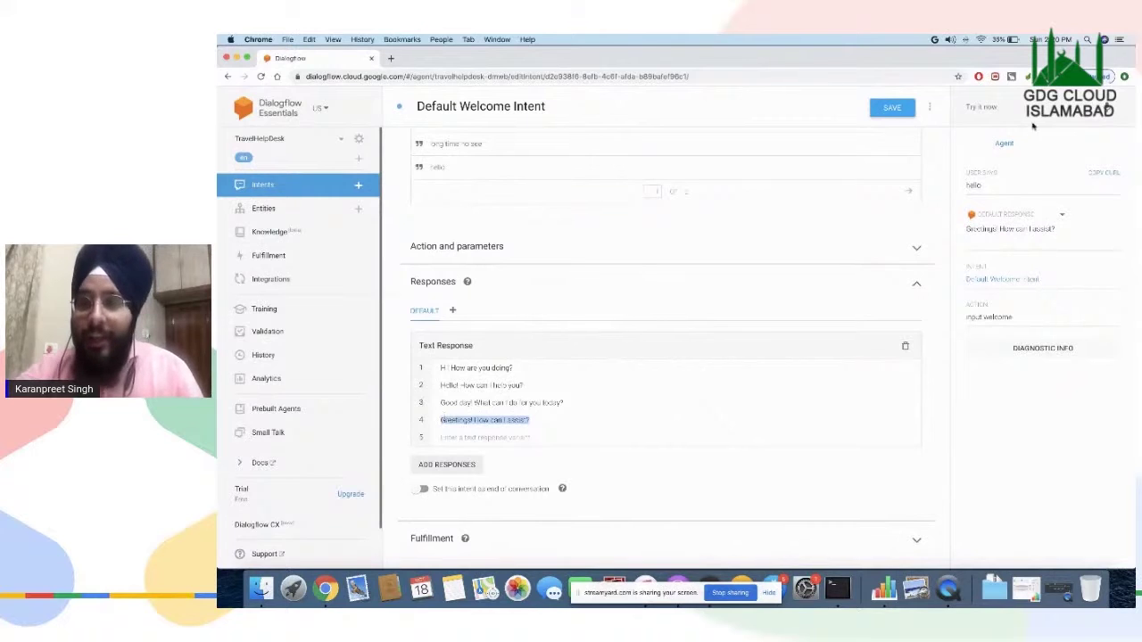
- Test the agent with "hello" again and examine the user message and the default response
{"action": "left_click", "coordinate": [990, 100]}
{"action": "type", "text": "he"}
{"action": "key", "text": "Return"}
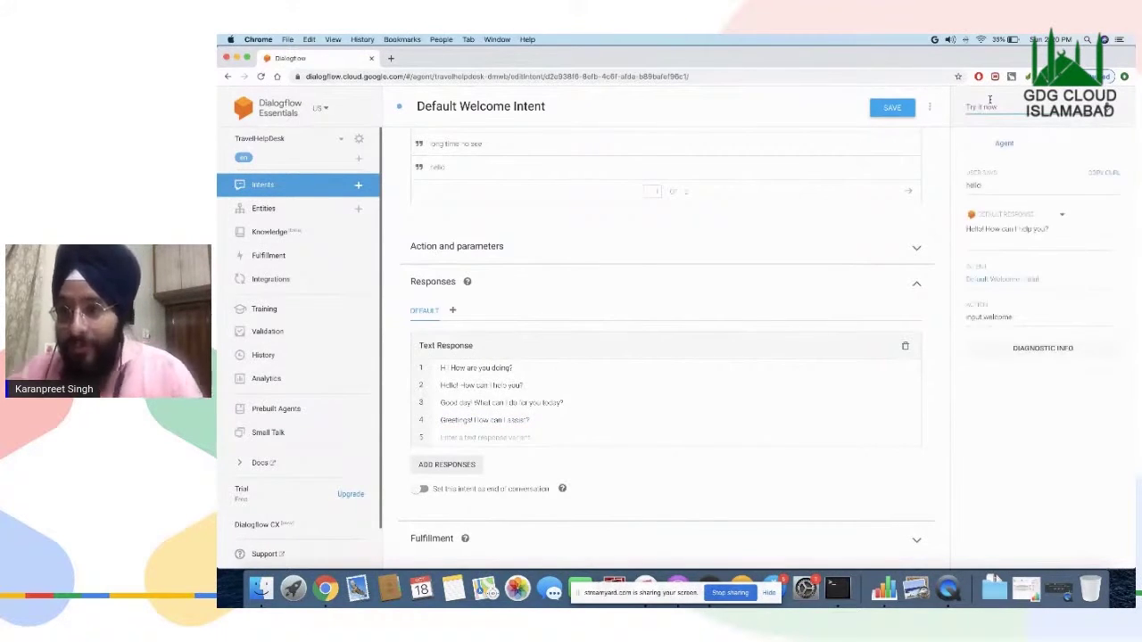
{"action": "left_click_drag", "start_coordinate": [1068, 229], "coordinate": [970, 225]}
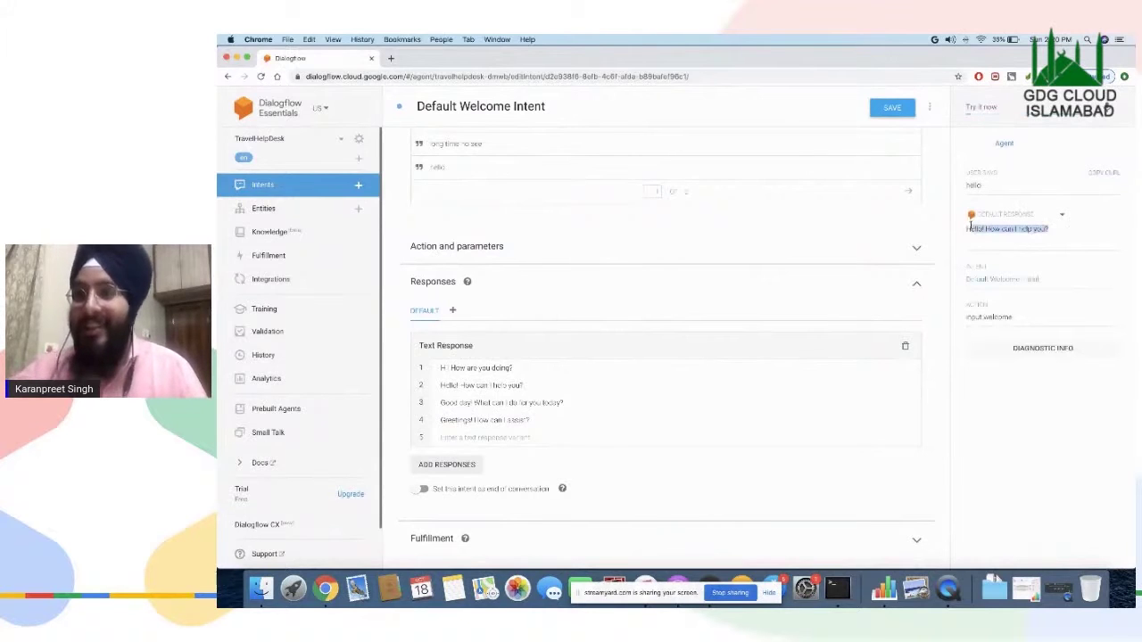
{"action": "left_click_drag", "start_coordinate": [996, 187], "coordinate": [967, 186]}
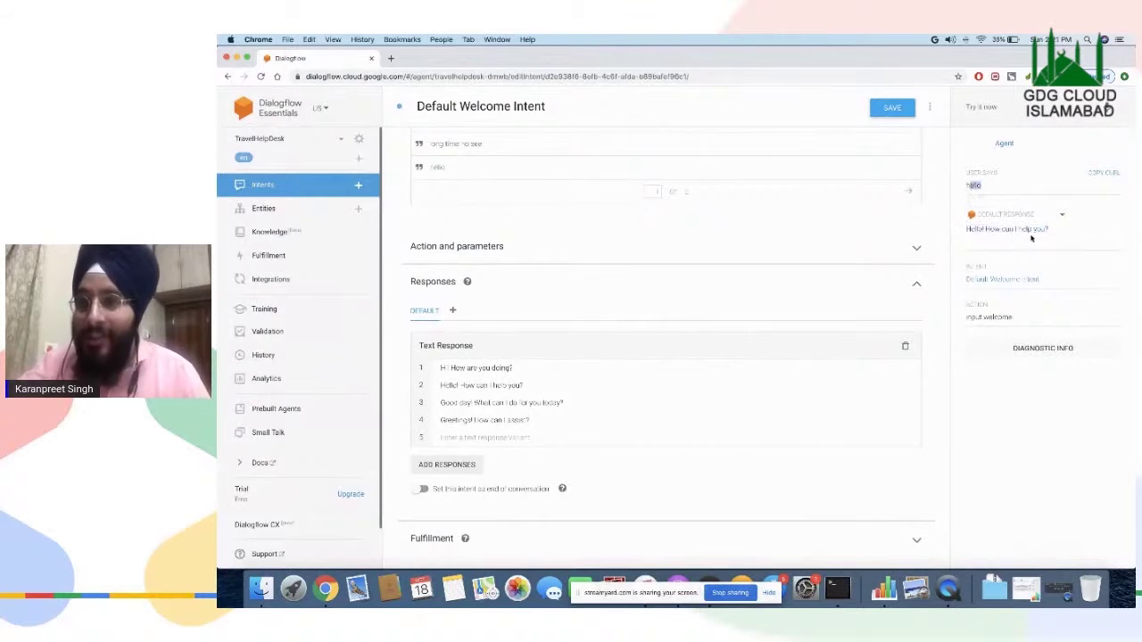
{"action": "left_click_drag", "start_coordinate": [967, 229], "coordinate": [1074, 231]}
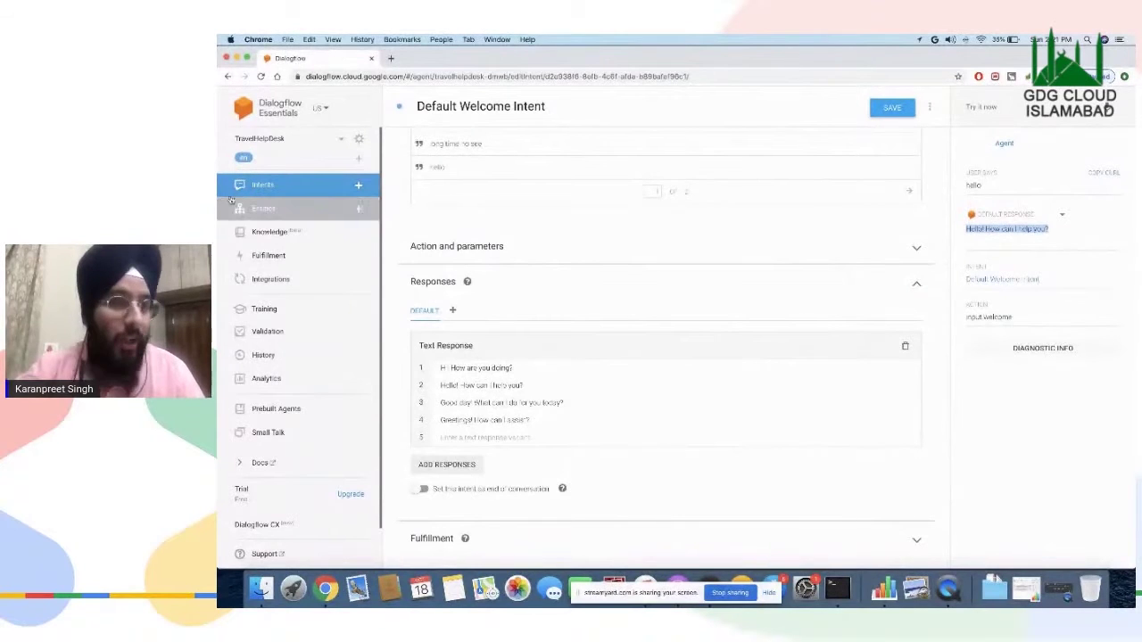
- Enable Automatic Text to Speech in the TravelHelpDesk agent's speech settings and save the change
{"action": "left_click", "coordinate": [359, 141]}
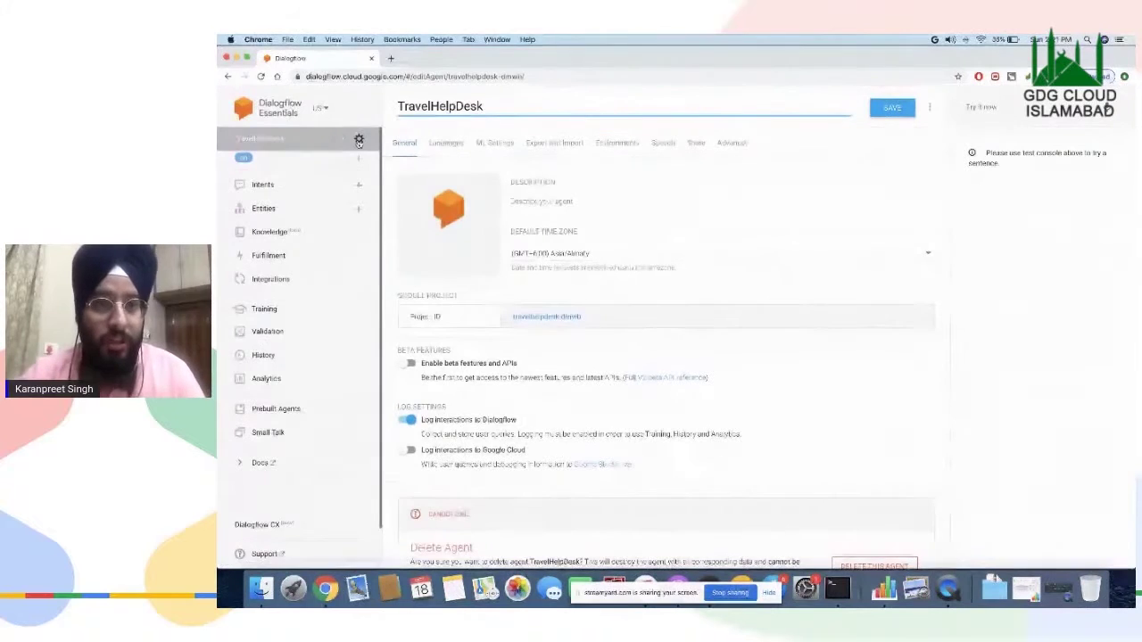
{"action": "left_click", "coordinate": [662, 146]}
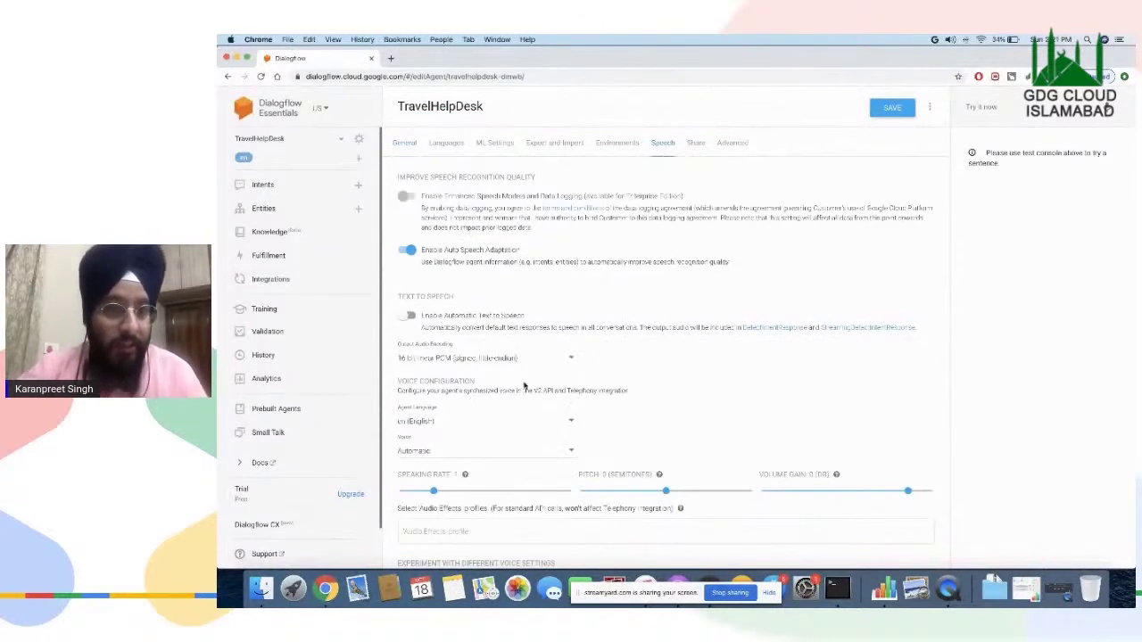
{"action": "mouse_move", "coordinate": [394, 298]}
{"action": "left_mouse_down"}
{"action": "mouse_move", "coordinate": [456, 297]}
{"action": "mouse_move", "coordinate": [391, 297]}
{"action": "left_mouse_up"}
{"action": "left_click", "coordinate": [391, 297]}
{"action": "left_click", "coordinate": [411, 315]}
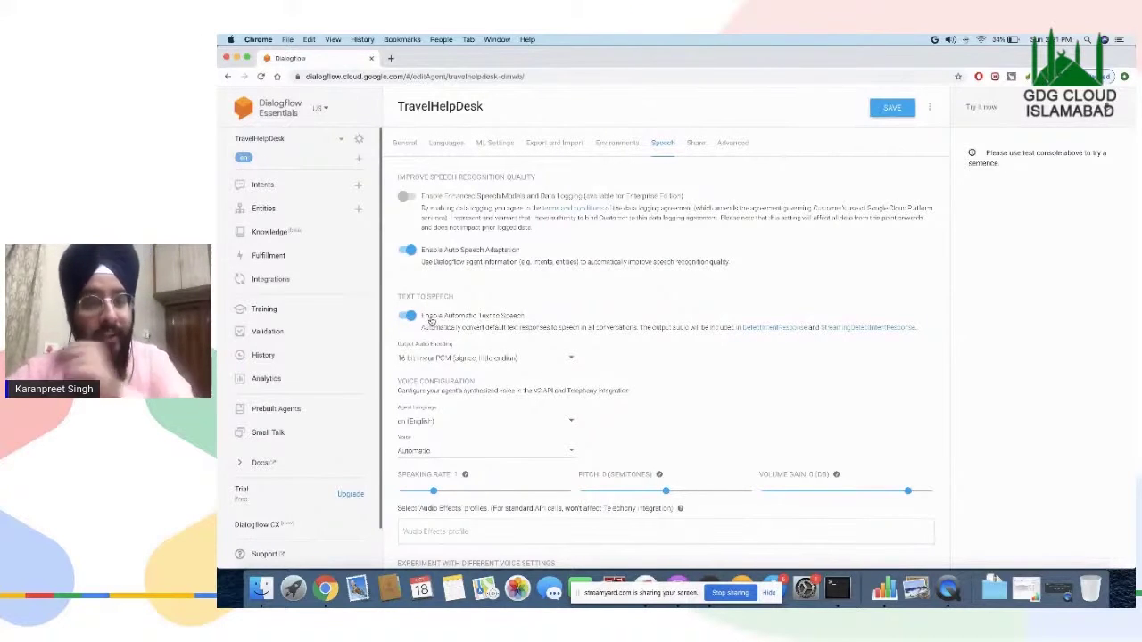
{"action": "left_click", "coordinate": [891, 111]}
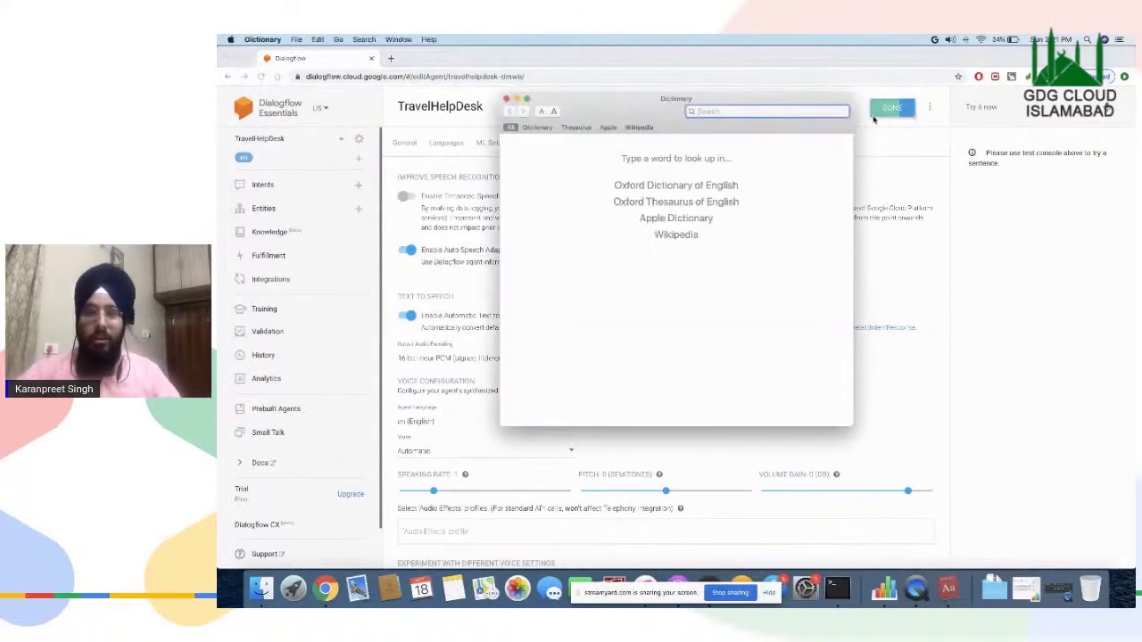
{"action": "left_click", "coordinate": [900, 211]}
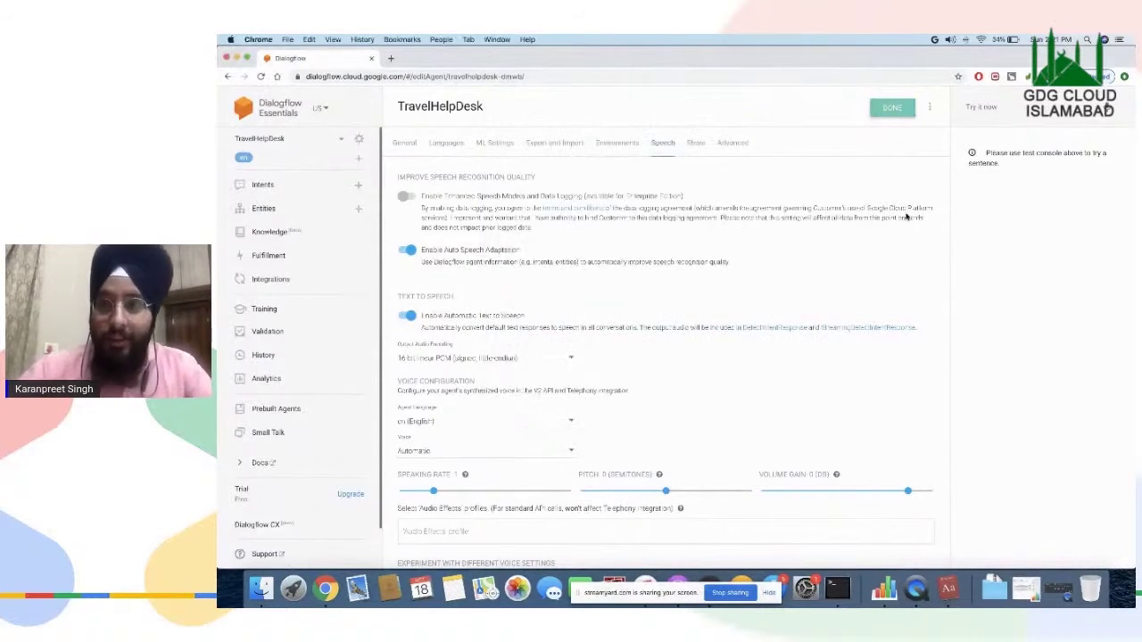
- Test the agent with the message "hello" with text to speech enabled
{"action": "left_click", "coordinate": [1015, 106]}
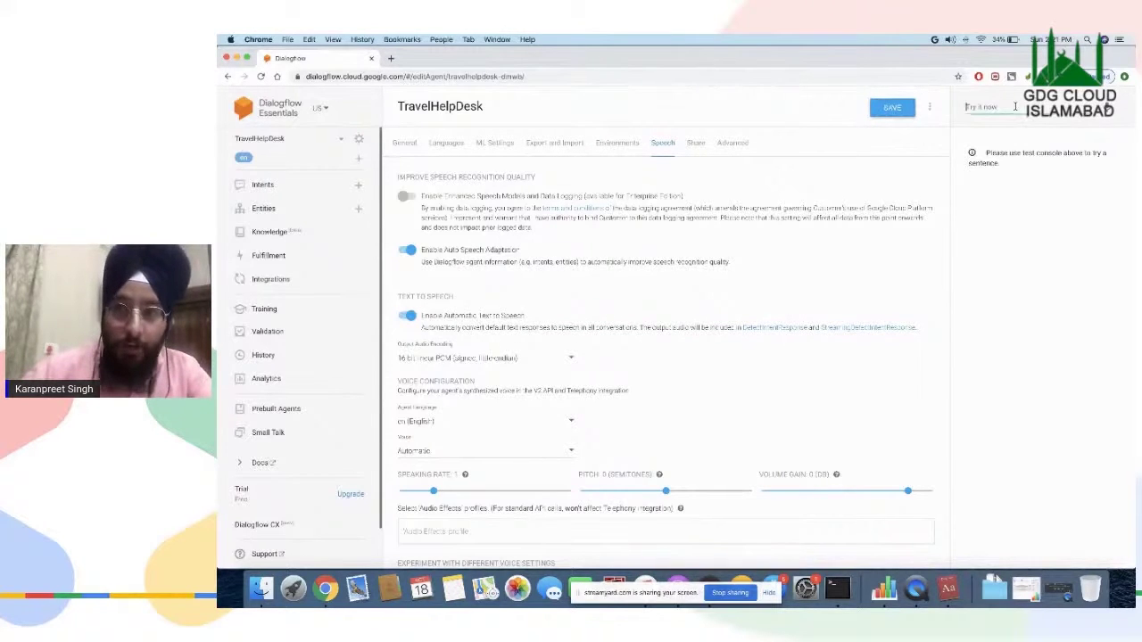
{"action": "type", "text": "hello"}
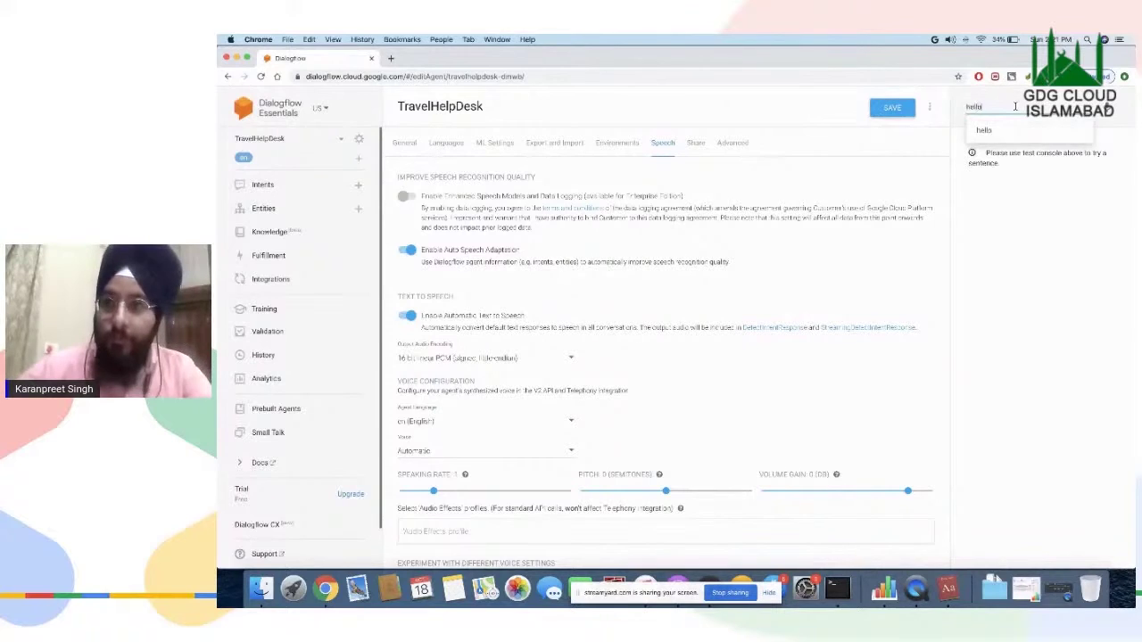
{"action": "key", "text": "Return"}
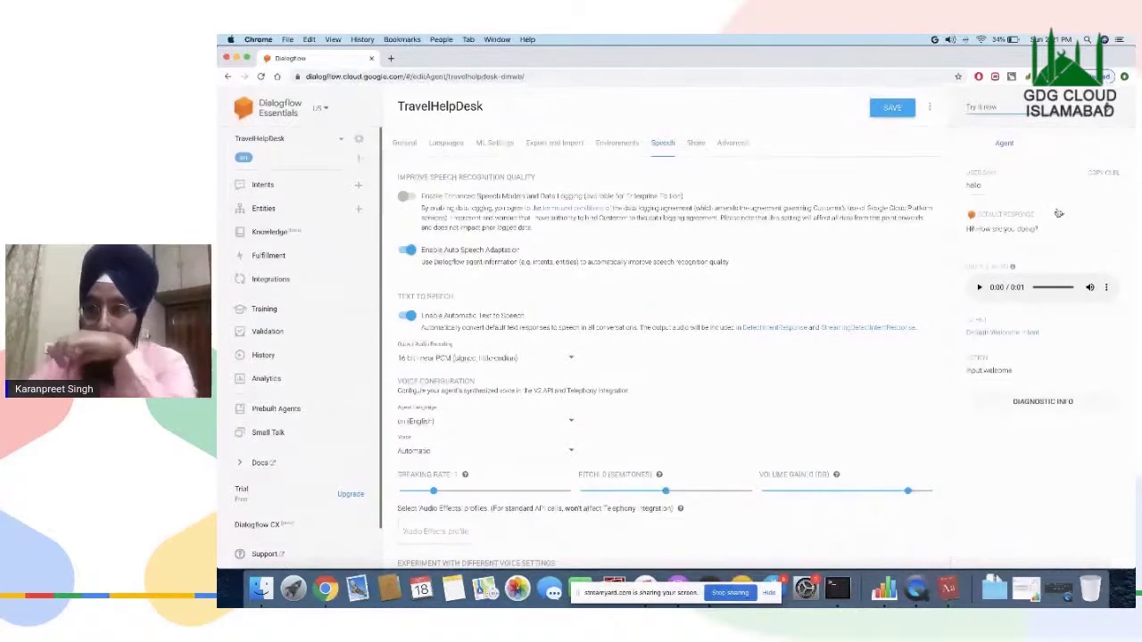
- Play the agent's spoken reply and test the agent again with the message "hello" to hear another response
{"action": "left_click", "coordinate": [979, 289]}
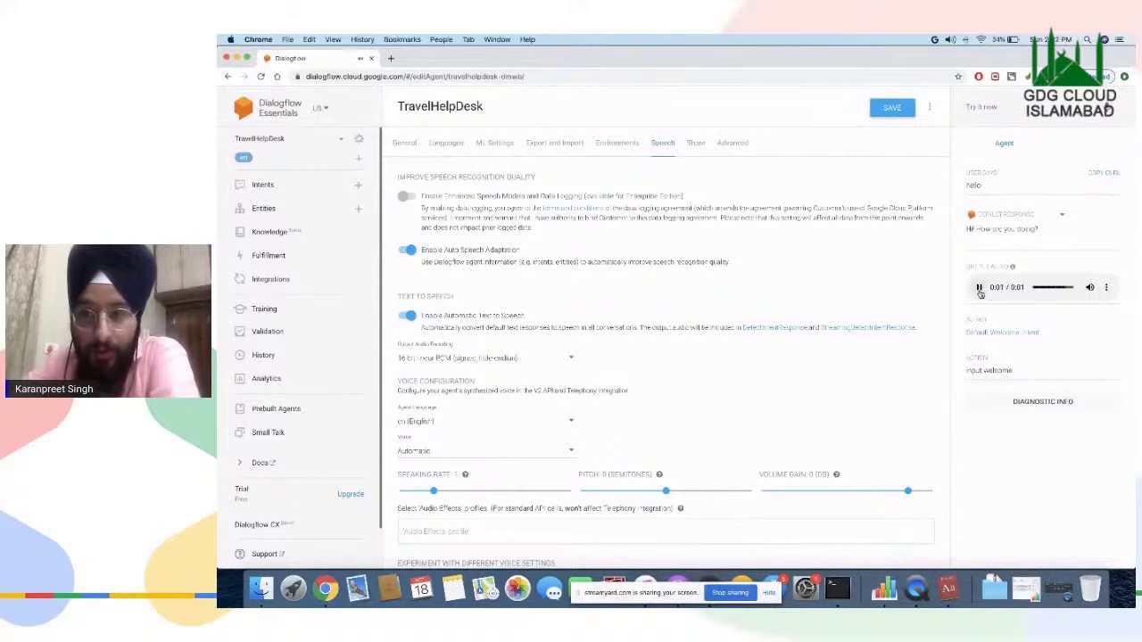
{"action": "left_click", "coordinate": [1008, 108]}
{"action": "type", "text": "hel"}
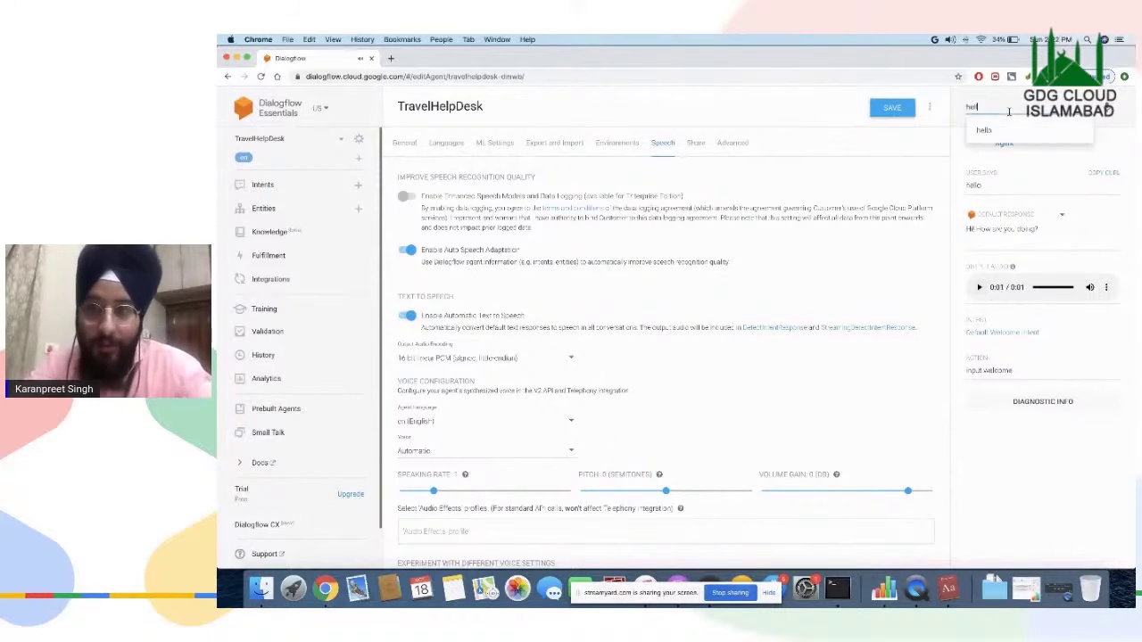
{"action": "key", "text": "Return"}
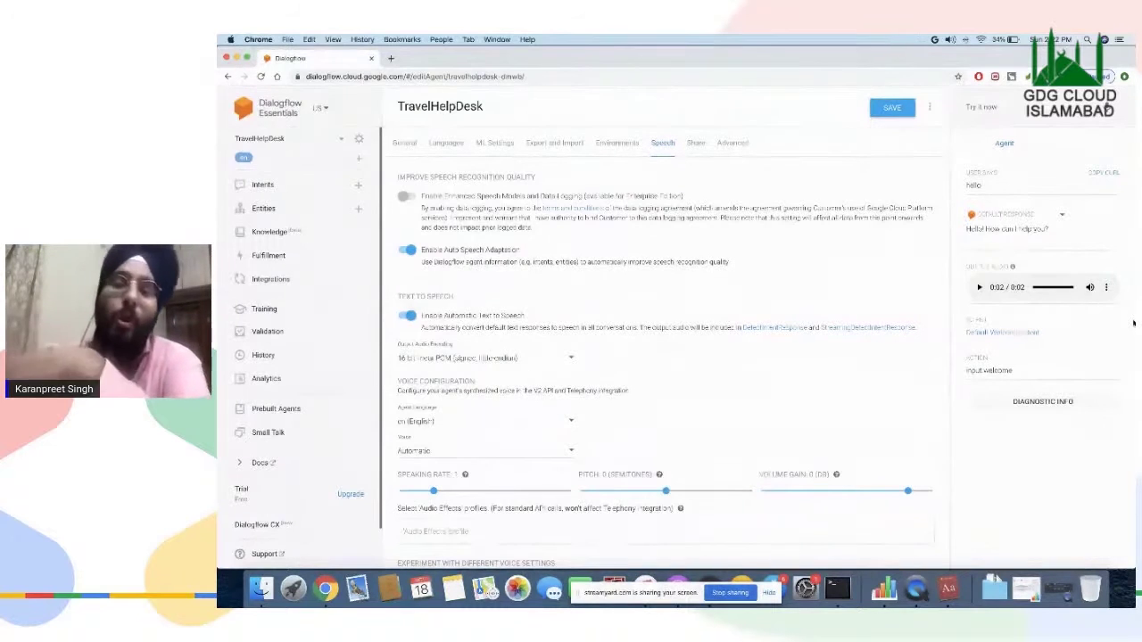
{"action": "left_click", "coordinate": [1106, 287]}
{"action": "left_click", "coordinate": [1085, 425]}
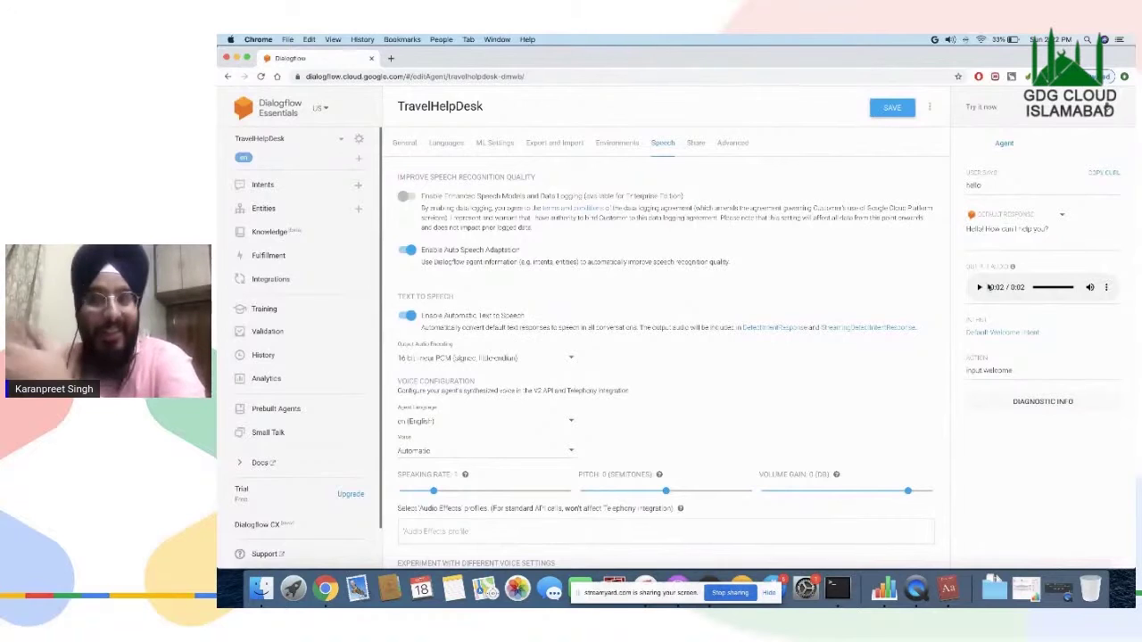
- Examine the agent's text to speech options, including the output audio encoding and the voice configuration's agent language
{"action": "scroll", "coordinate": [781, 330], "scroll_direction": "down", "scroll_amount": 3}
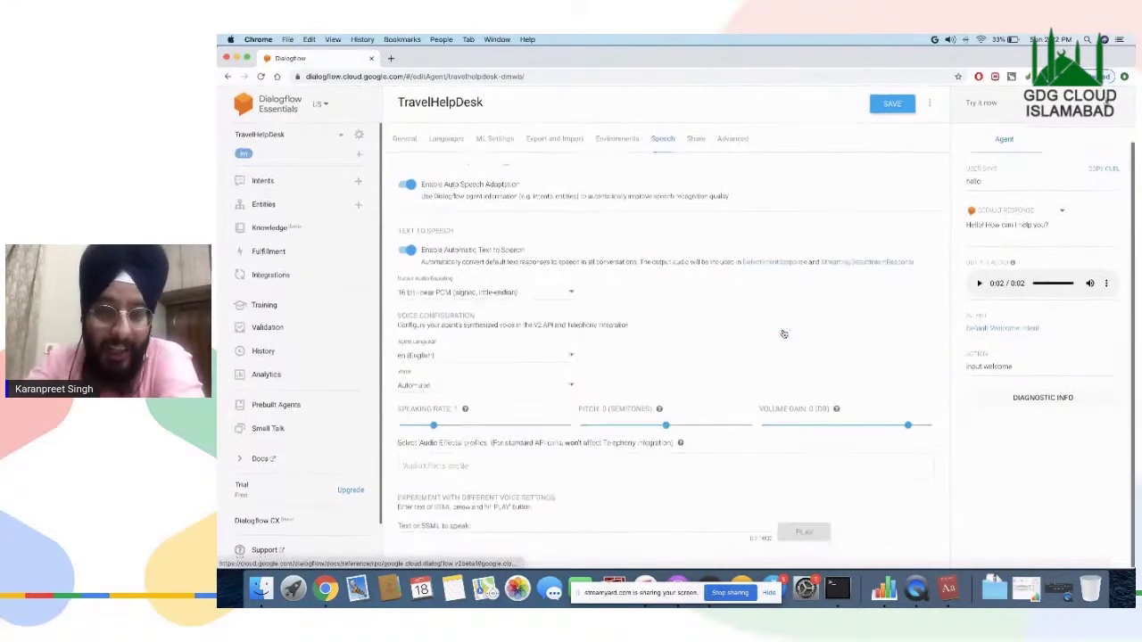
{"action": "left_click", "coordinate": [529, 364]}
{"action": "left_click", "coordinate": [704, 363]}
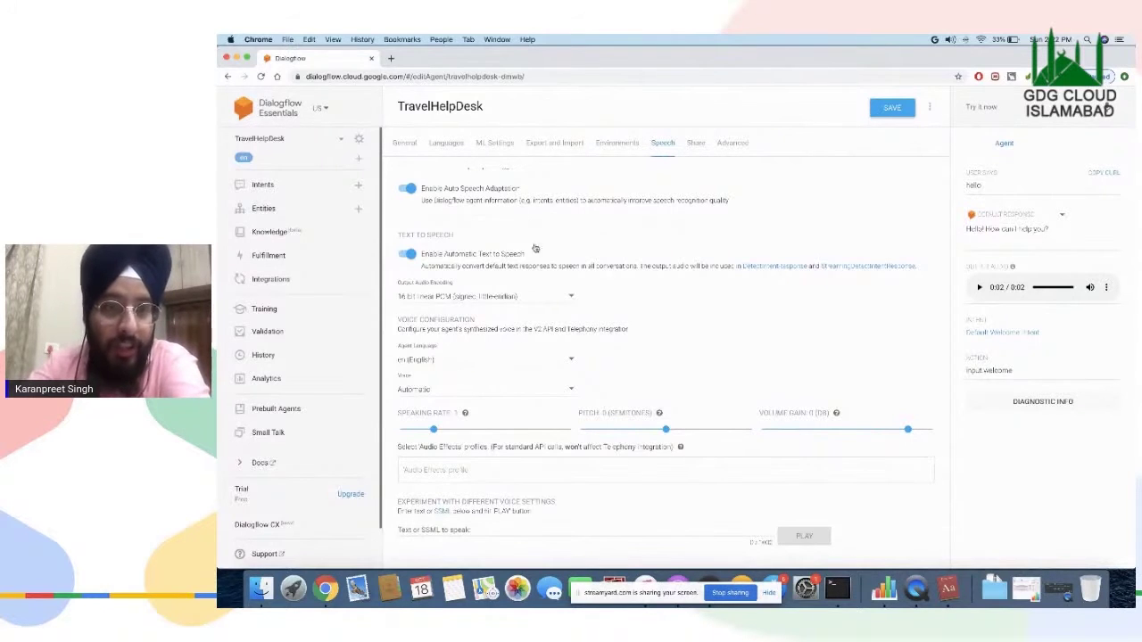
{"action": "scroll", "coordinate": [565, 230], "scroll_direction": "up", "scroll_amount": 2}
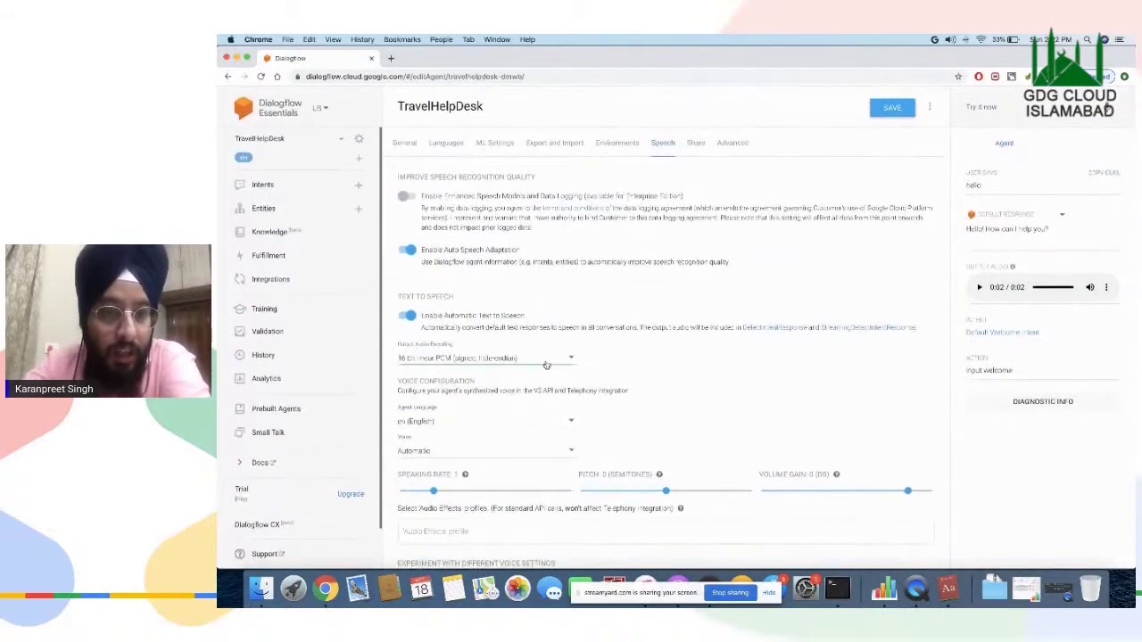
{"action": "left_click", "coordinate": [547, 365]}
{"action": "left_click", "coordinate": [547, 365]}
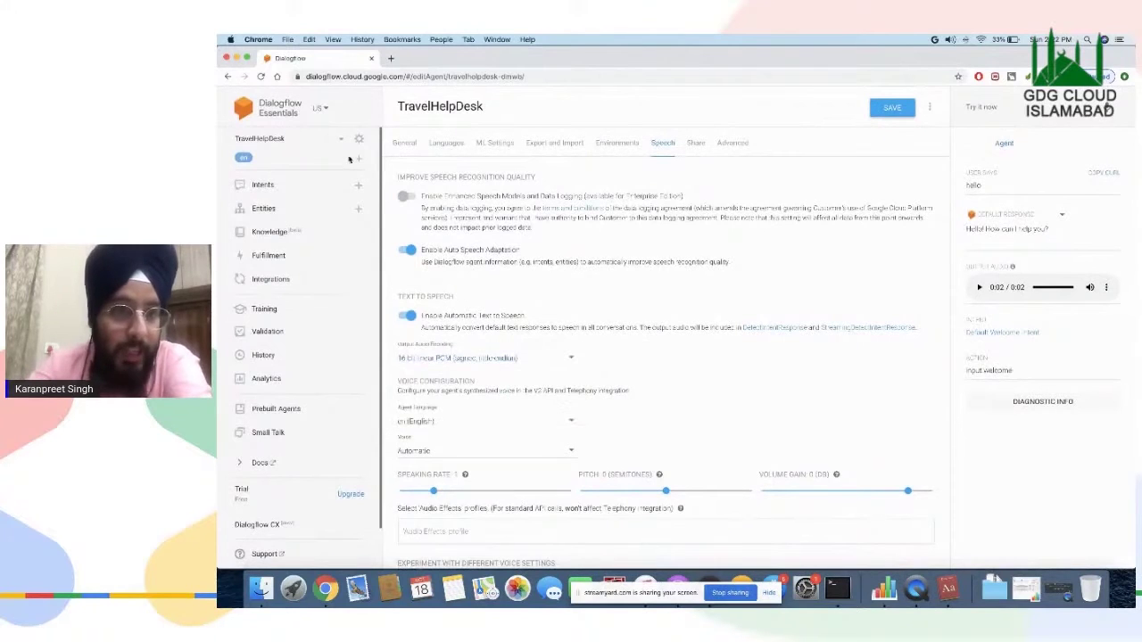
- Leave the speech settings without saving and open the Default Welcome Intent at its text responses
{"action": "left_click", "coordinate": [268, 184]}
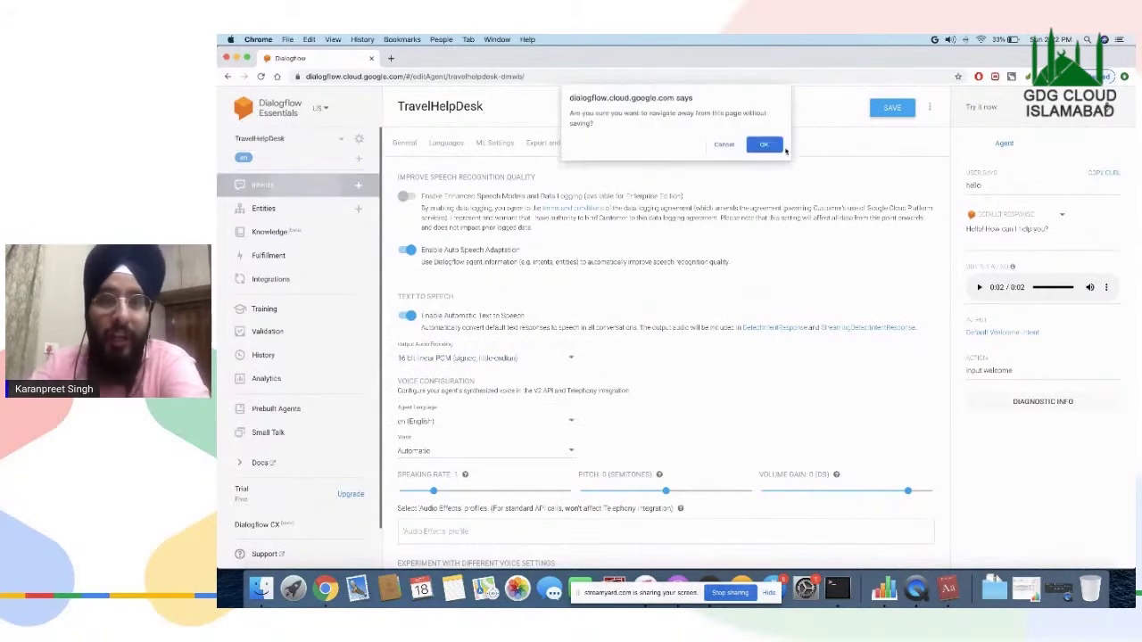
{"action": "left_click", "coordinate": [765, 145]}
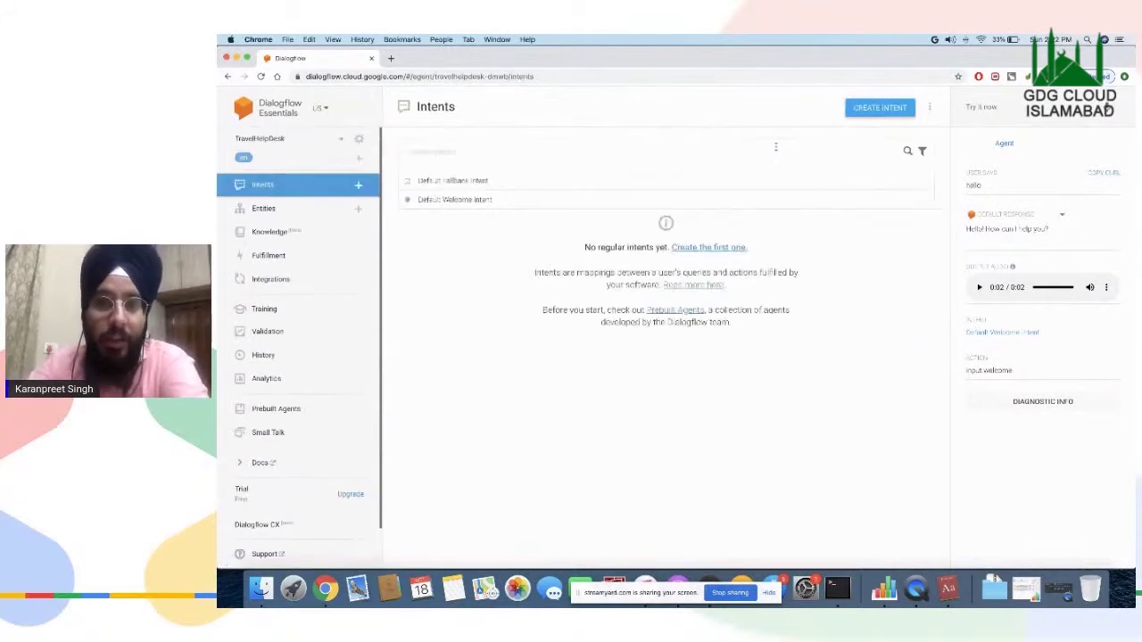
{"action": "left_click", "coordinate": [473, 200]}
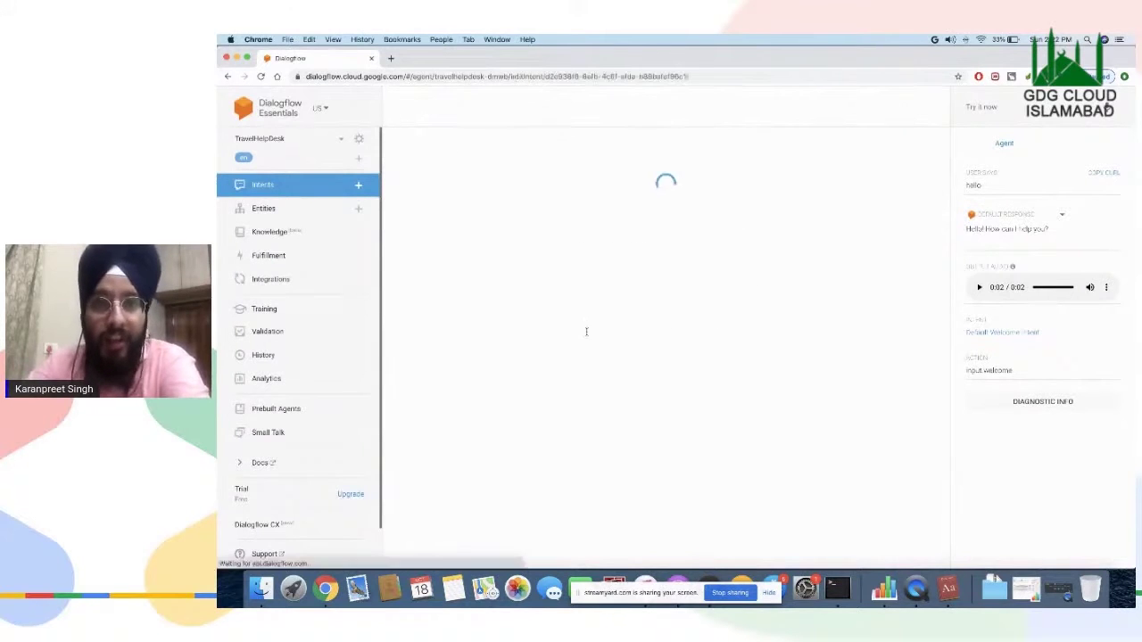
{"action": "scroll", "coordinate": [656, 384], "scroll_direction": "down", "scroll_amount": 10}
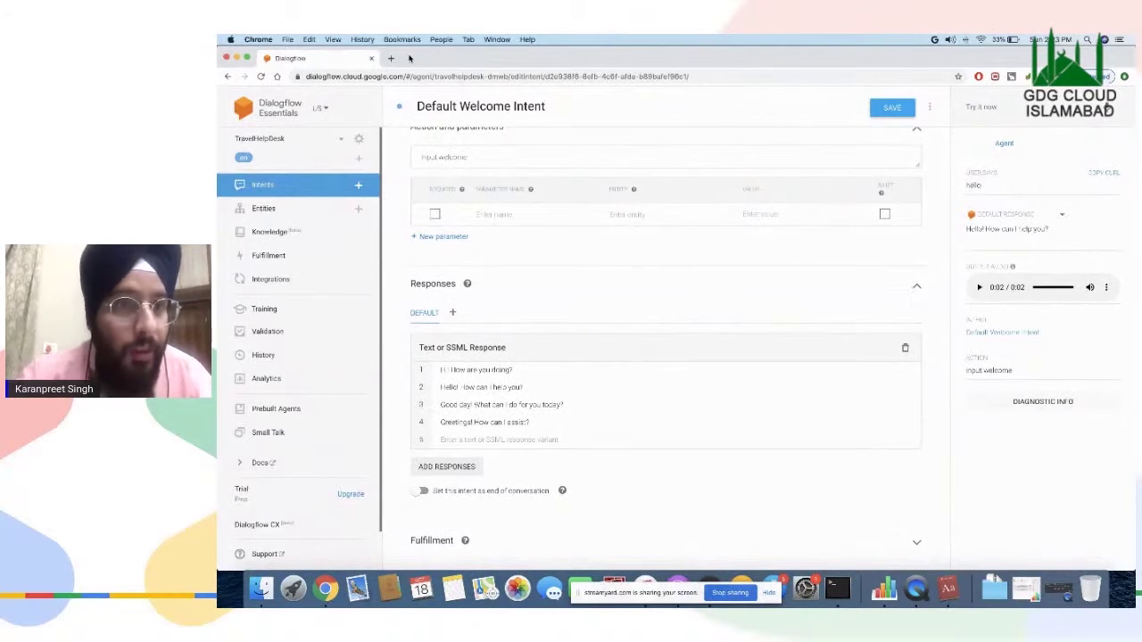
- Switch the browser window to full screen and enlarge the page so the intent's content is easier to read
{"action": "left_click", "coordinate": [287, 39]}
{"action": "mouse_move", "coordinate": [309, 39]}
{"action": "left_click", "coordinate": [288, 69]}
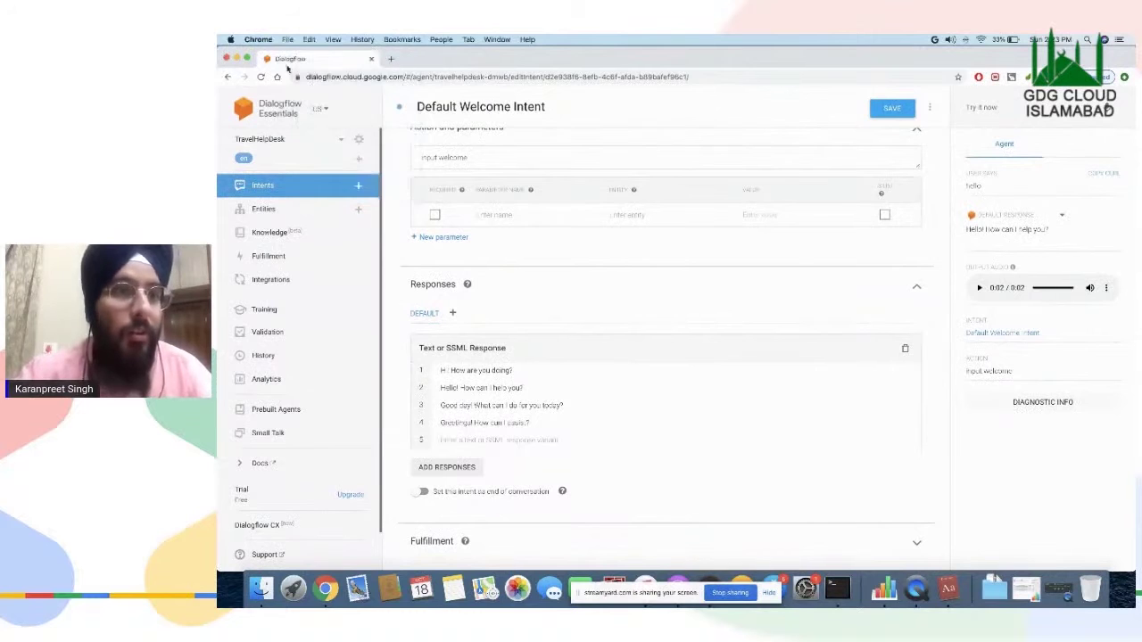
{"action": "left_click", "coordinate": [247, 58]}
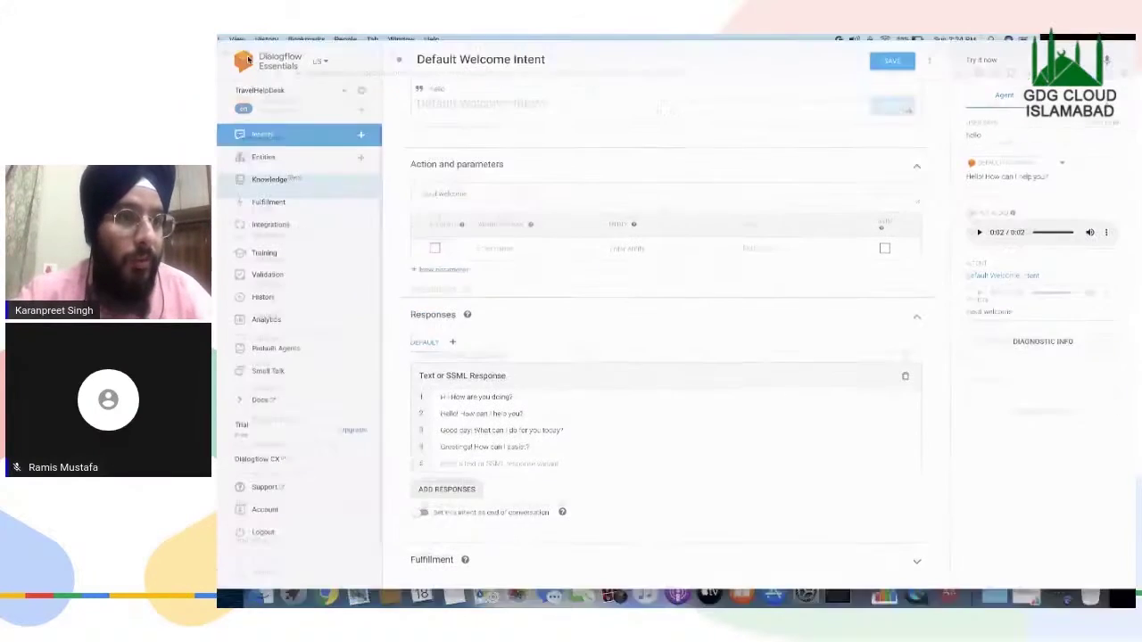
{"action": "key", "text": "super+equal"}
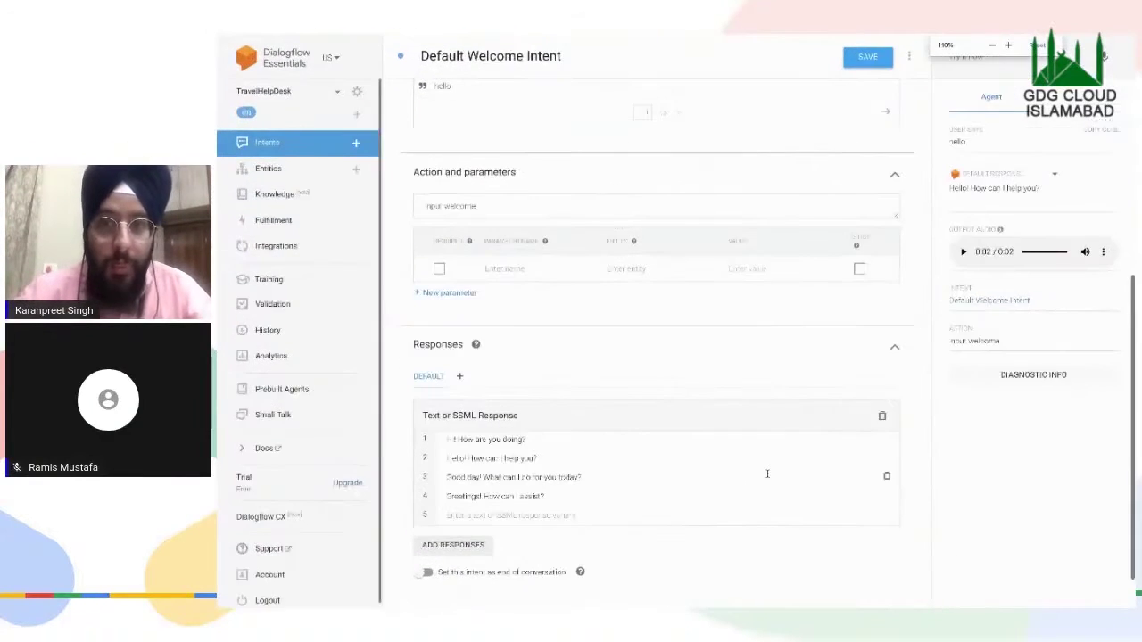
{"action": "key", "text": "super+equal"}
{"action": "key", "text": "super+equal"}
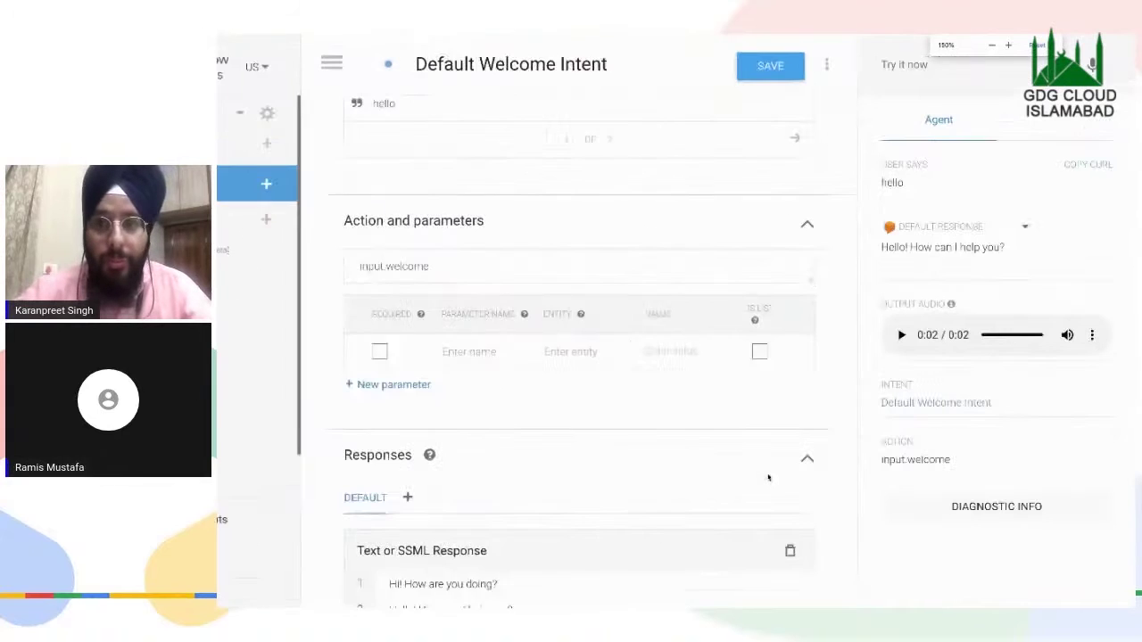
{"action": "key", "text": "super+minus"}
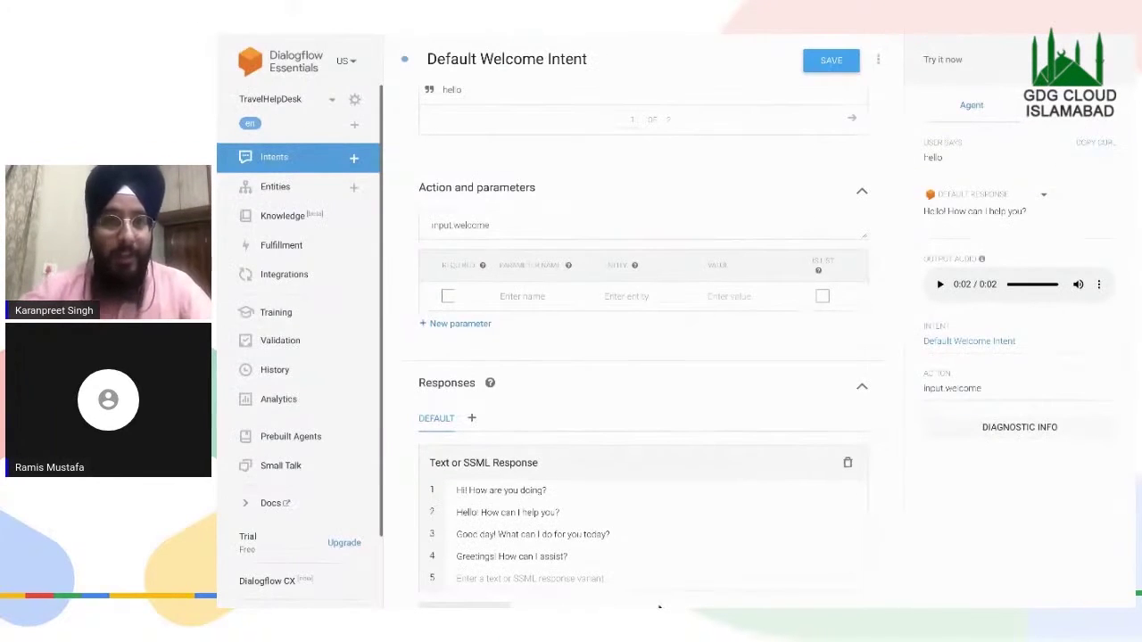
- Review the Default Welcome Intent's events and training phrases and save the intent
{"action": "scroll", "coordinate": [657, 605], "scroll_direction": "up", "scroll_amount": 5}
{"action": "scroll", "coordinate": [657, 605], "scroll_direction": "up", "scroll_amount": 1}
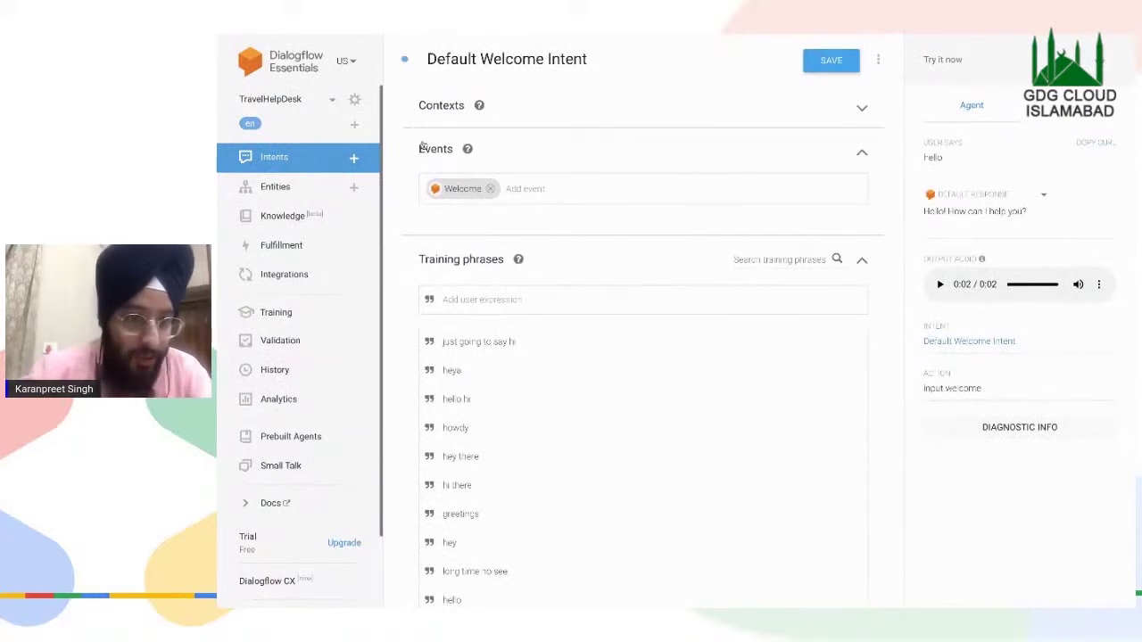
{"action": "scroll", "coordinate": [551, 387], "scroll_direction": "down", "scroll_amount": 6}
{"action": "scroll", "coordinate": [552, 391], "scroll_direction": "up", "scroll_amount": 7}
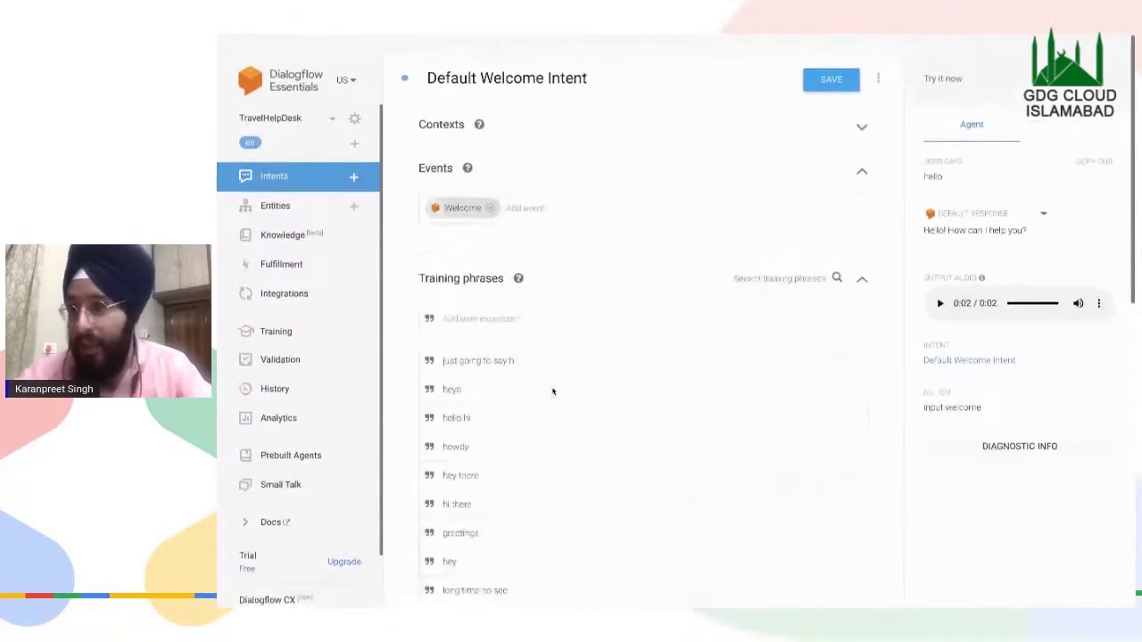
{"action": "left_click", "coordinate": [823, 59]}
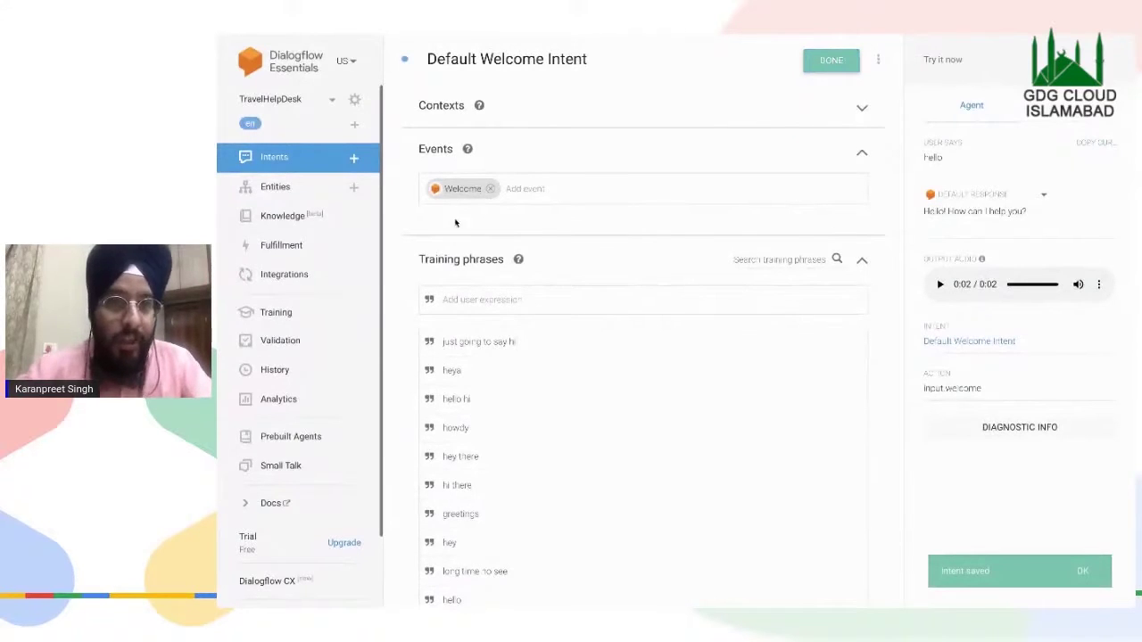
- Examine the Default Welcome Intent's training phrases and compare them with its text response variants
{"action": "scroll", "coordinate": [501, 447], "scroll_direction": "down", "scroll_amount": 2}
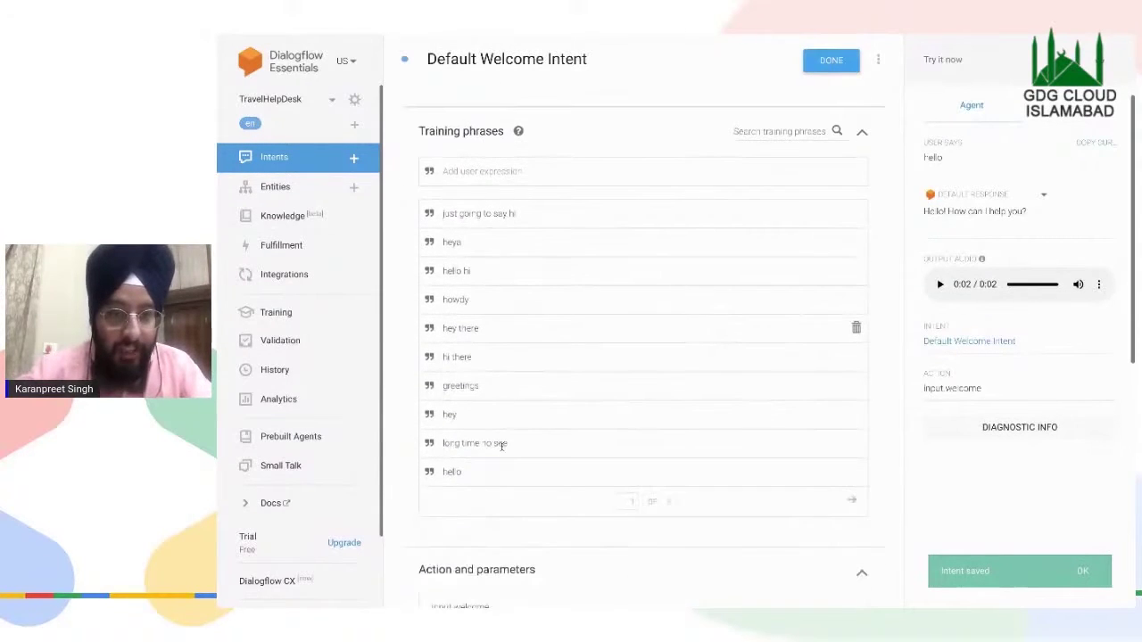
{"action": "scroll", "coordinate": [502, 449], "scroll_direction": "up", "scroll_amount": 3}
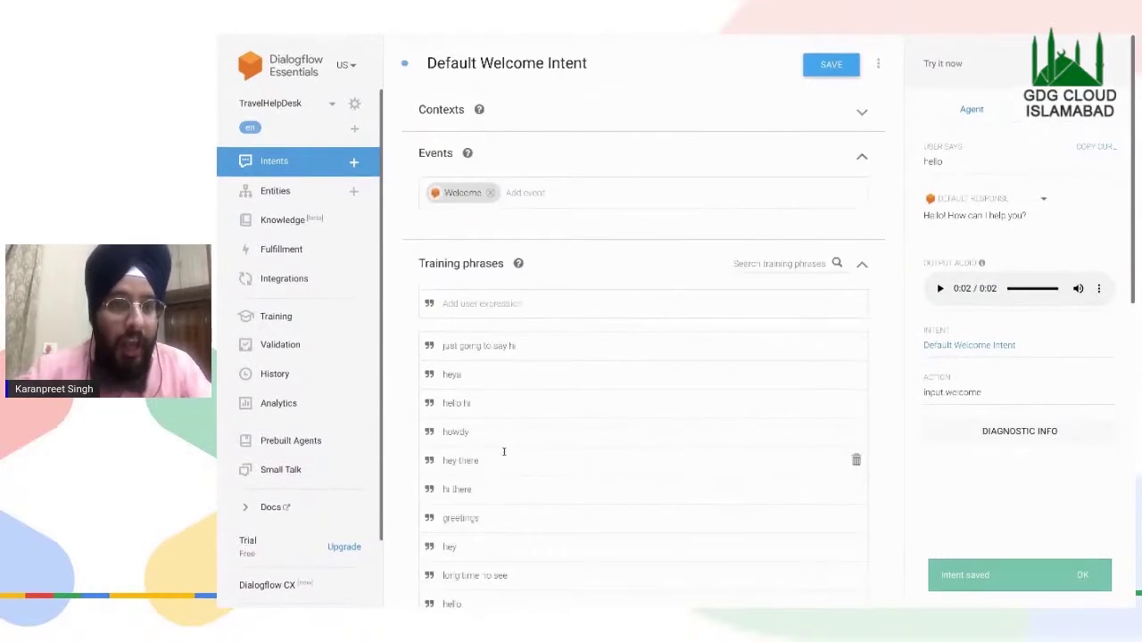
{"action": "scroll", "coordinate": [503, 452], "scroll_direction": "up", "scroll_amount": 1}
{"action": "scroll", "coordinate": [503, 452], "scroll_direction": "down", "scroll_amount": 1}
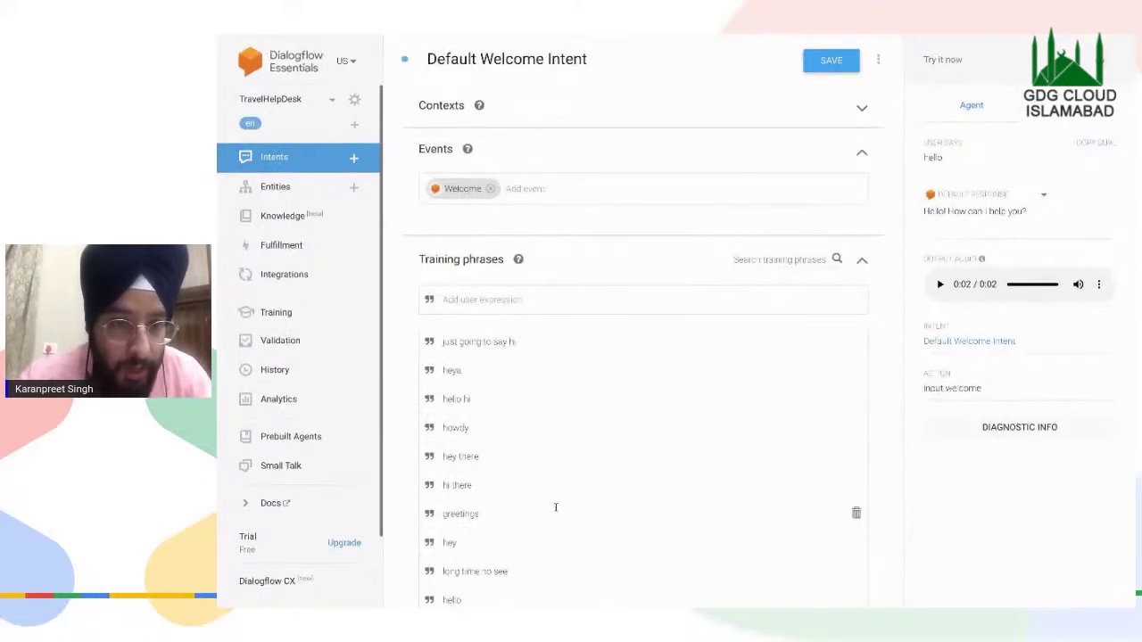
{"action": "scroll", "coordinate": [555, 506], "scroll_direction": "down", "scroll_amount": 10}
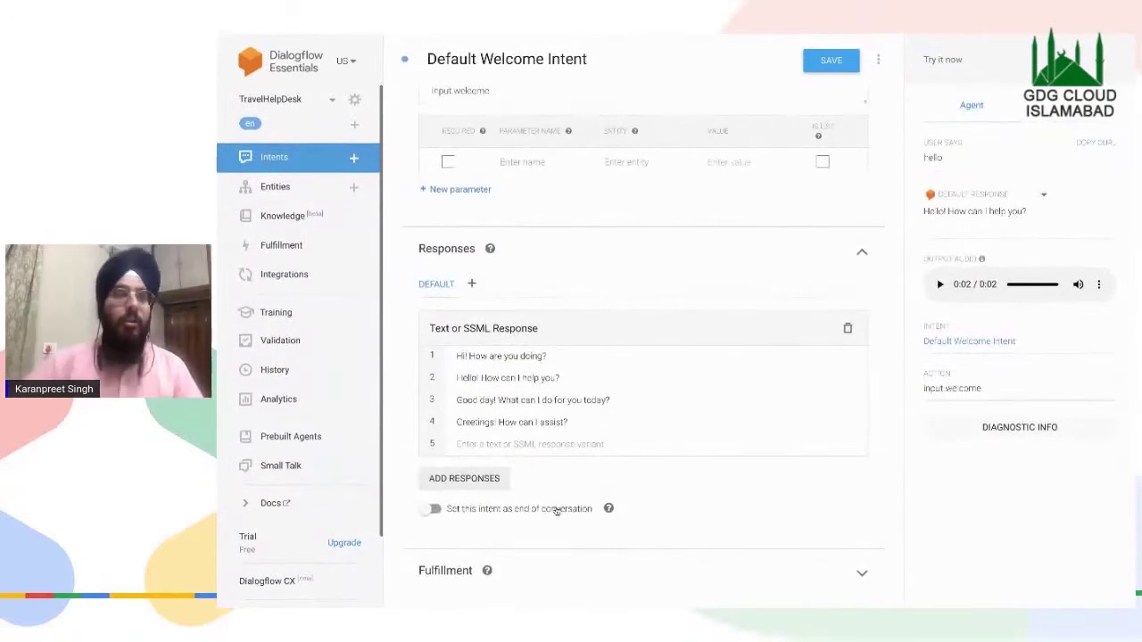
{"action": "double_click", "coordinate": [462, 356]}
{"action": "left_click", "coordinate": [565, 359]}
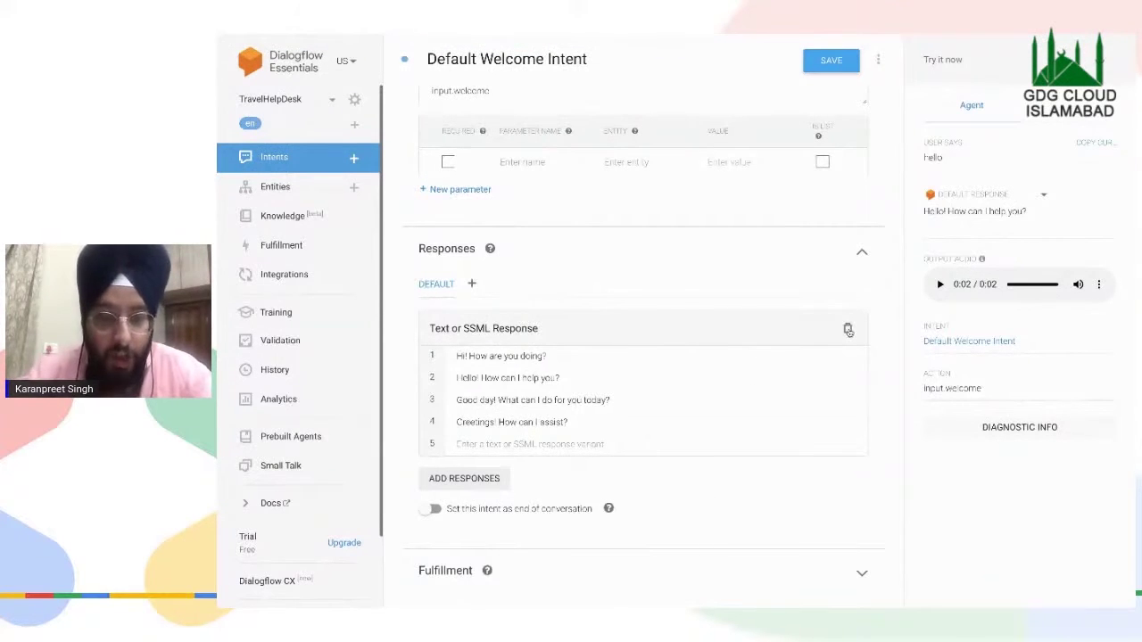
- Delete the last two response variants and then the whole Text or SSML Response block, and save the Default Welcome Intent
{"action": "key", "text": "super+plus"}
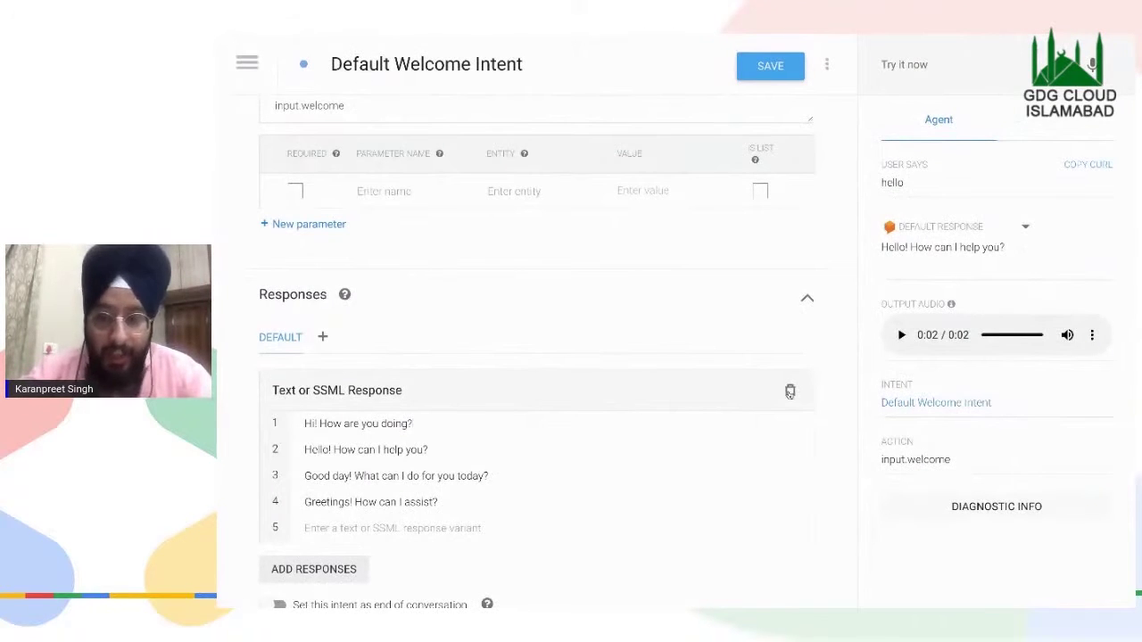
{"action": "left_click", "coordinate": [247, 62]}
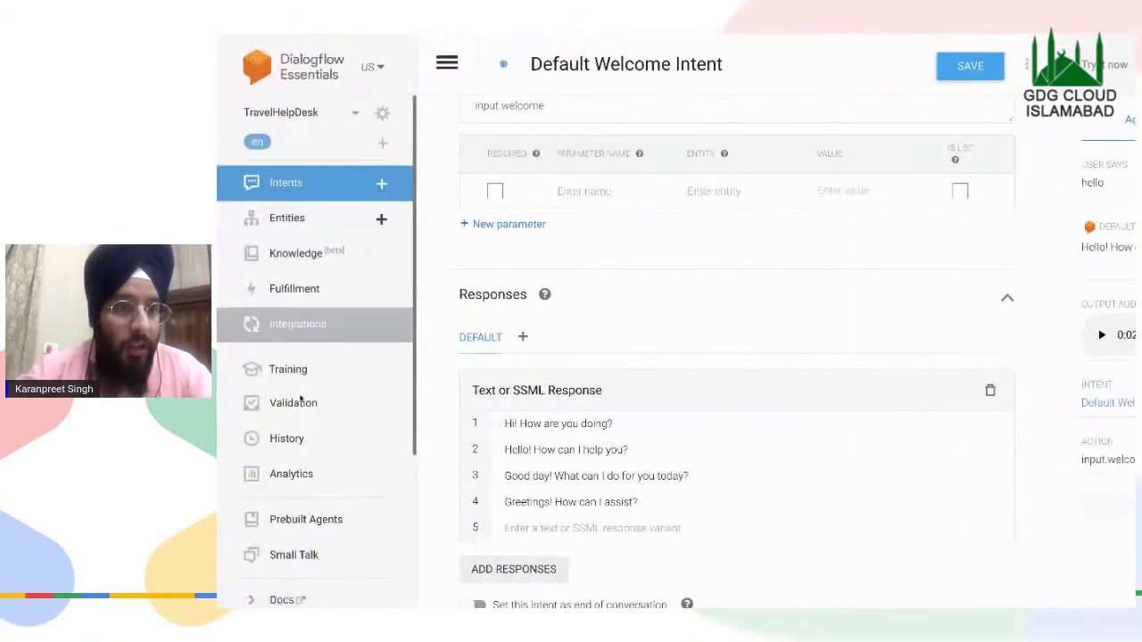
{"action": "left_click", "coordinate": [447, 64]}
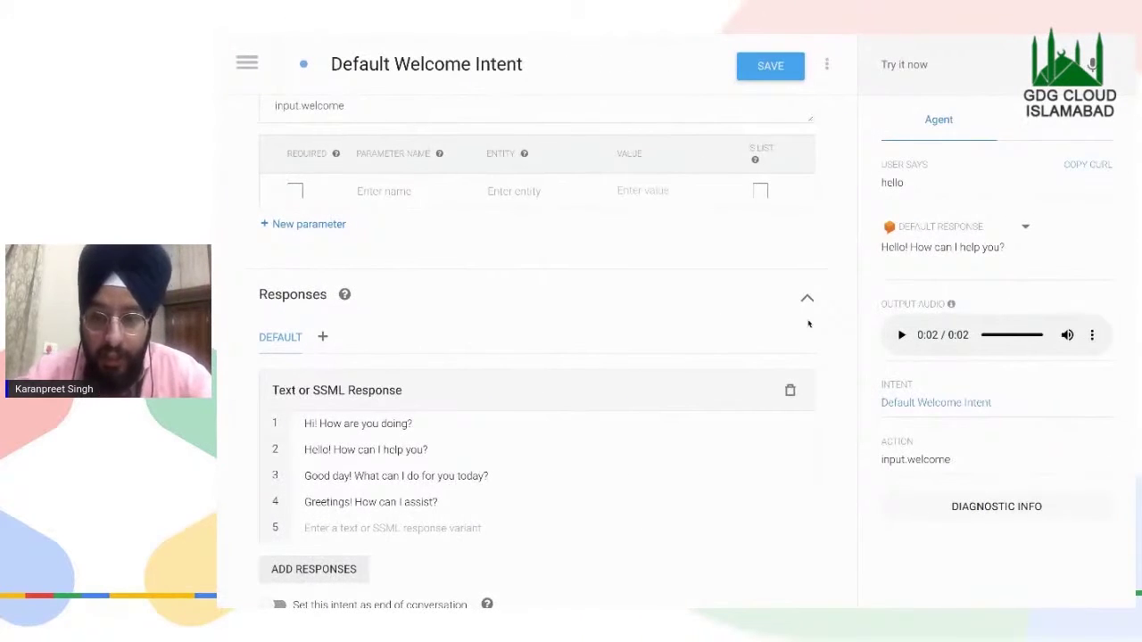
{"action": "scroll", "coordinate": [615, 441], "scroll_direction": "down", "scroll_amount": 1}
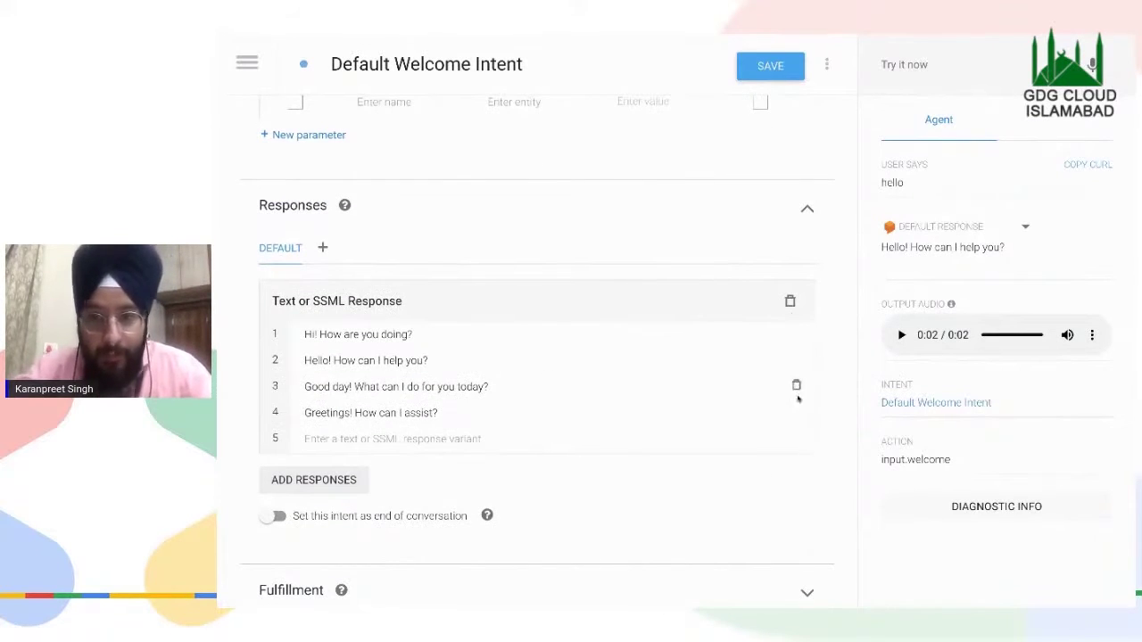
{"action": "left_click", "coordinate": [796, 385]}
{"action": "left_click", "coordinate": [796, 385]}
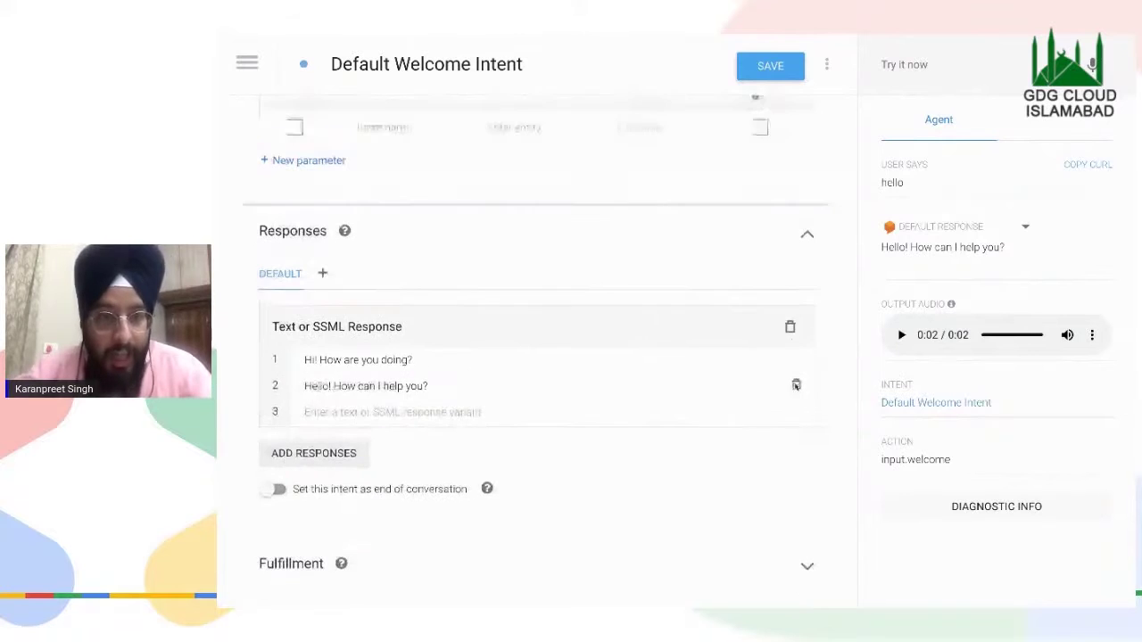
{"action": "left_click", "coordinate": [790, 328]}
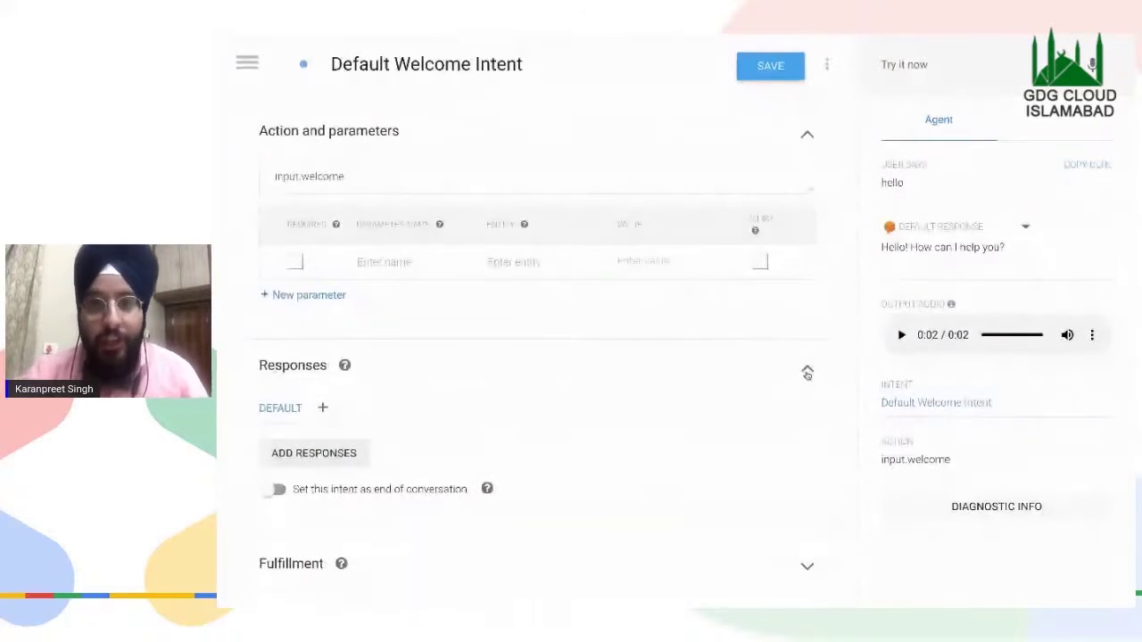
{"action": "left_click", "coordinate": [770, 66]}
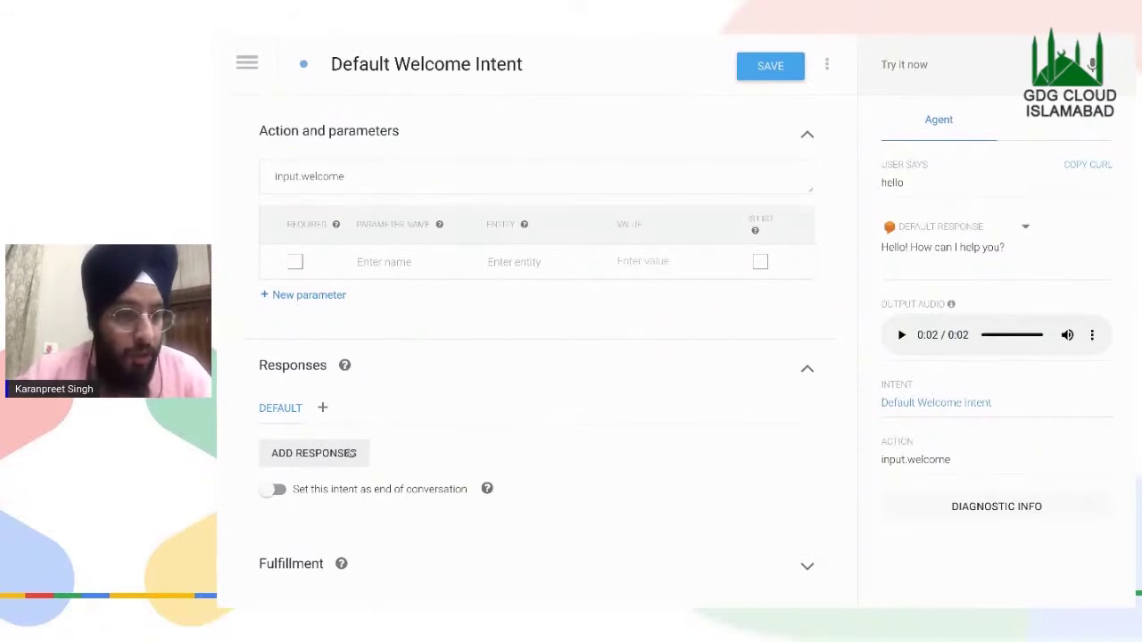
- Examine the list of messaging platforms for which the intent's responses can be customised
{"action": "left_click", "coordinate": [323, 408]}
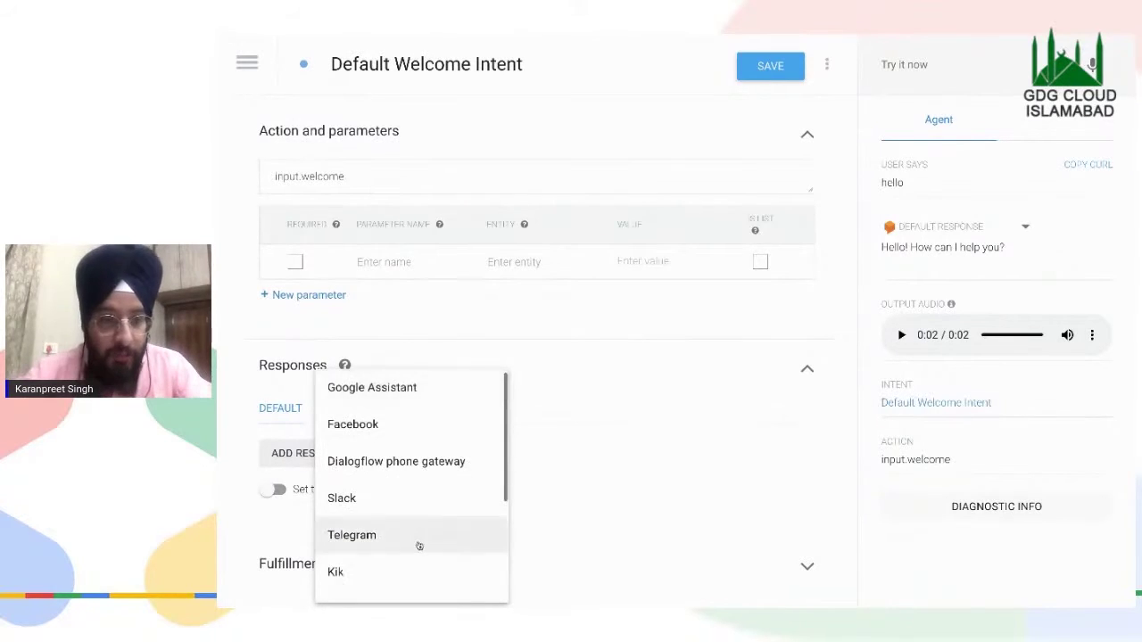
{"action": "scroll", "coordinate": [418, 543], "scroll_direction": "down", "scroll_amount": 2}
{"action": "scroll", "coordinate": [419, 545], "scroll_direction": "down", "scroll_amount": 1}
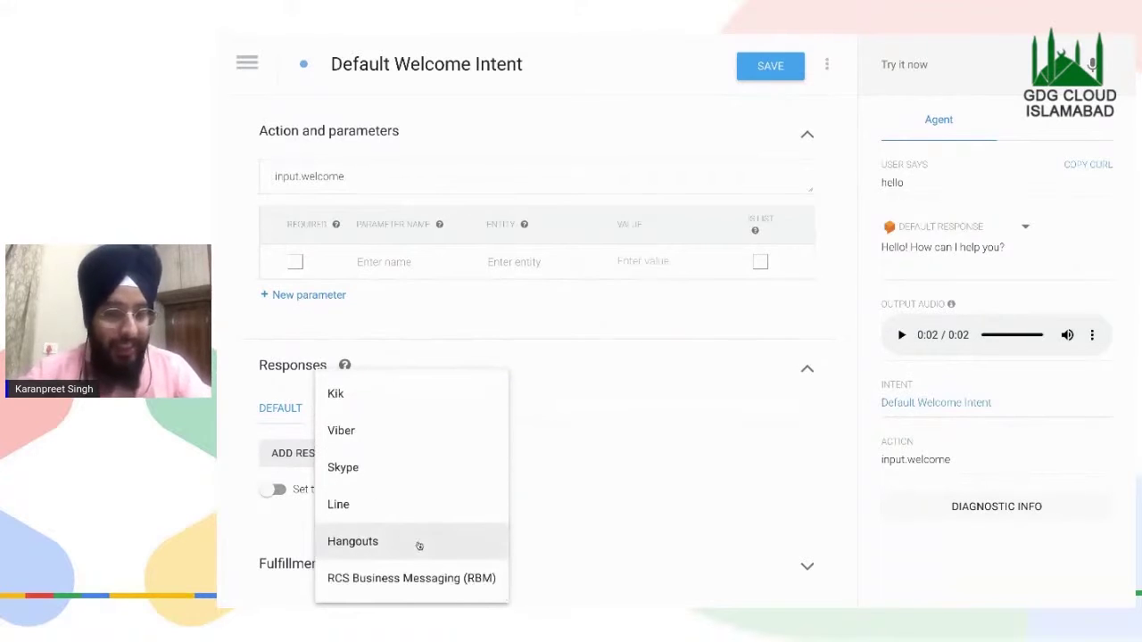
{"action": "scroll", "coordinate": [419, 545], "scroll_direction": "up", "scroll_amount": 2}
{"action": "scroll", "coordinate": [419, 546], "scroll_direction": "up", "scroll_amount": 3}
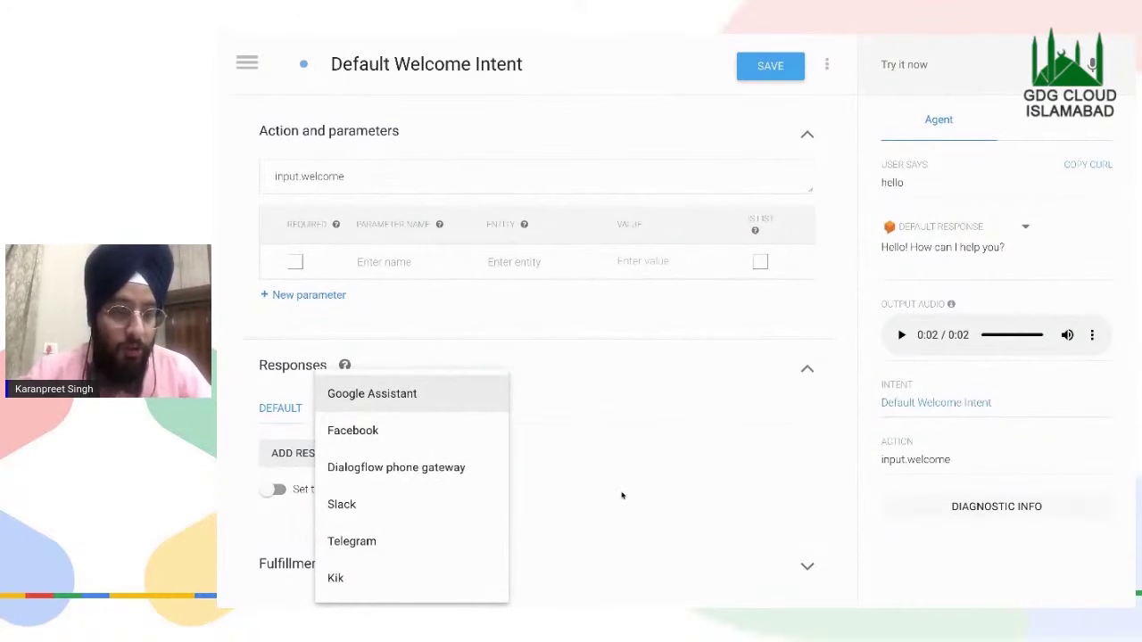
- Leave the platform list and add a Text or SSML Response block to the Default Welcome Intent's default responses
{"action": "left_click", "coordinate": [627, 523]}
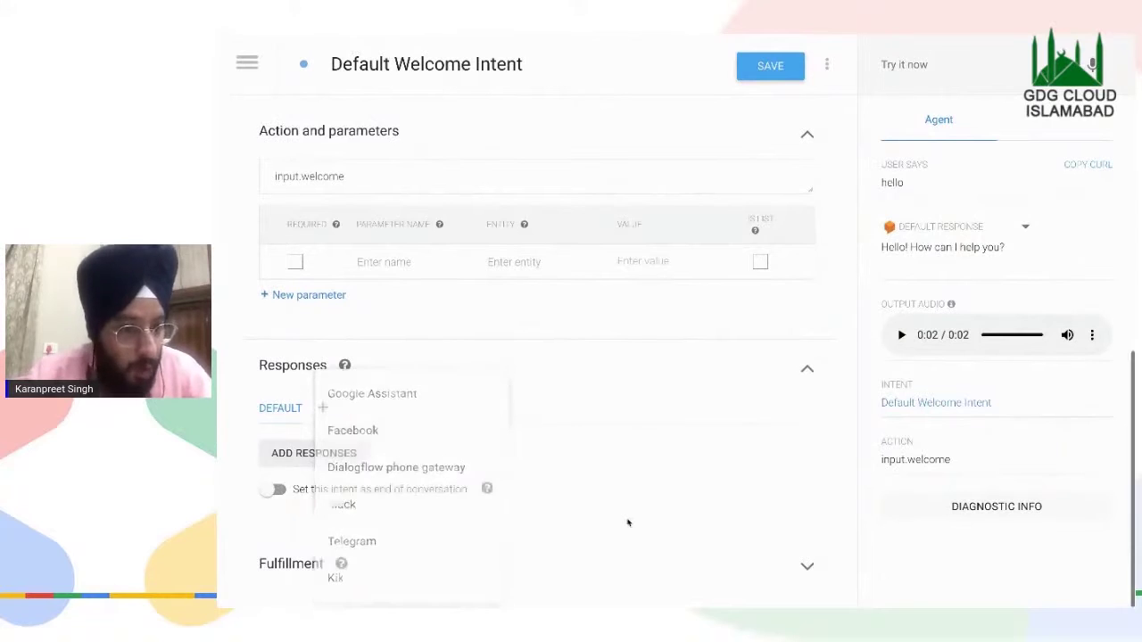
{"action": "left_click", "coordinate": [348, 454]}
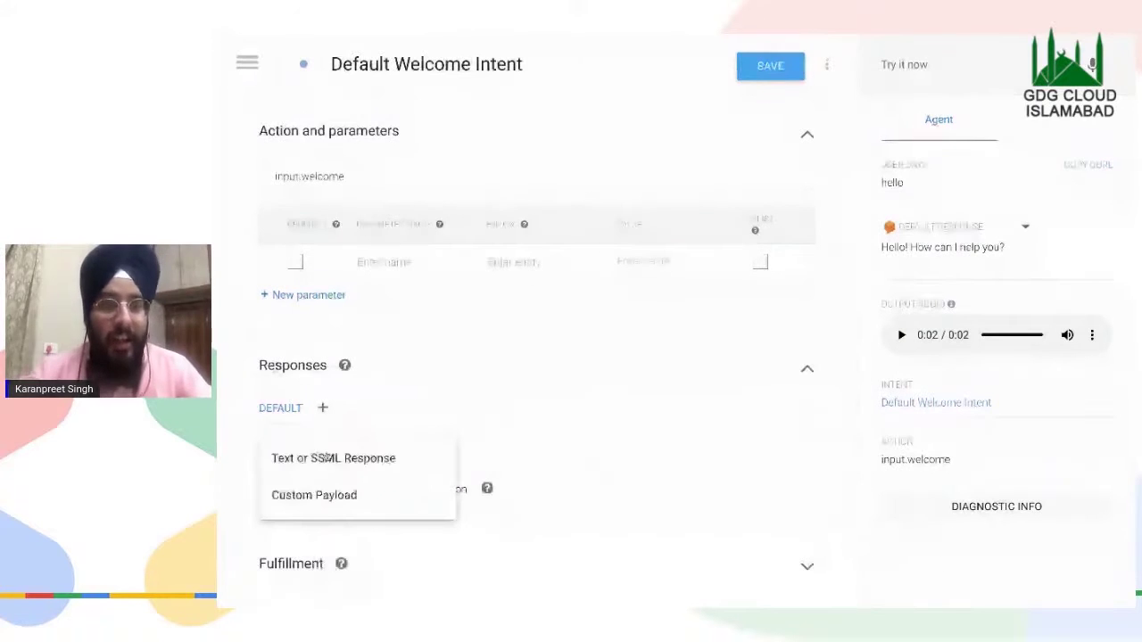
{"action": "left_click", "coordinate": [598, 473]}
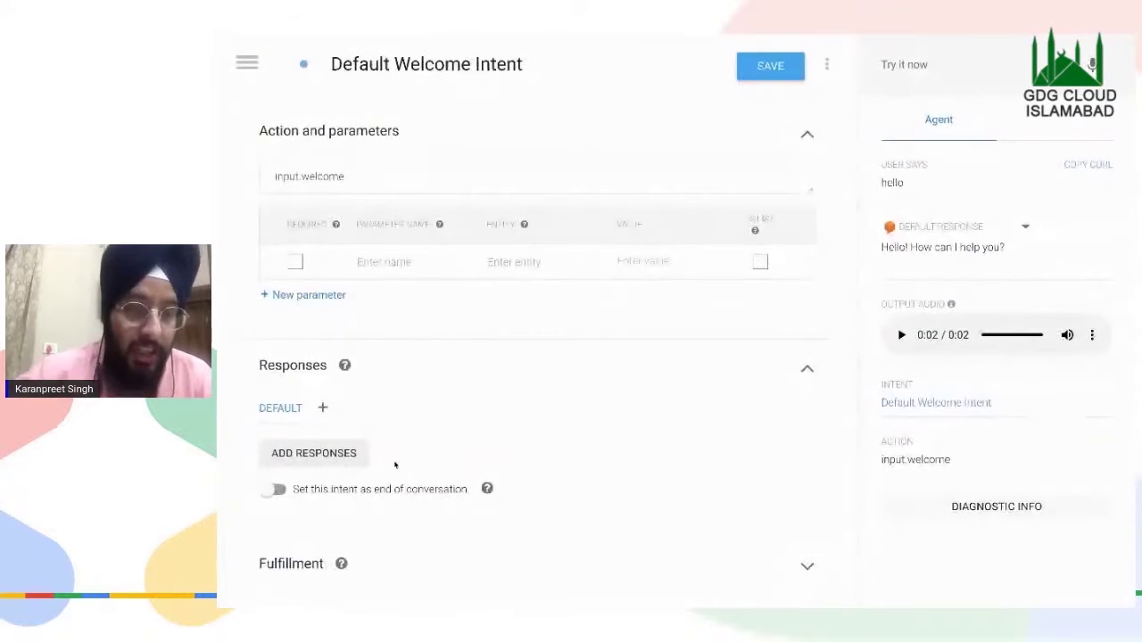
{"action": "left_click", "coordinate": [351, 455]}
{"action": "left_click", "coordinate": [375, 458]}
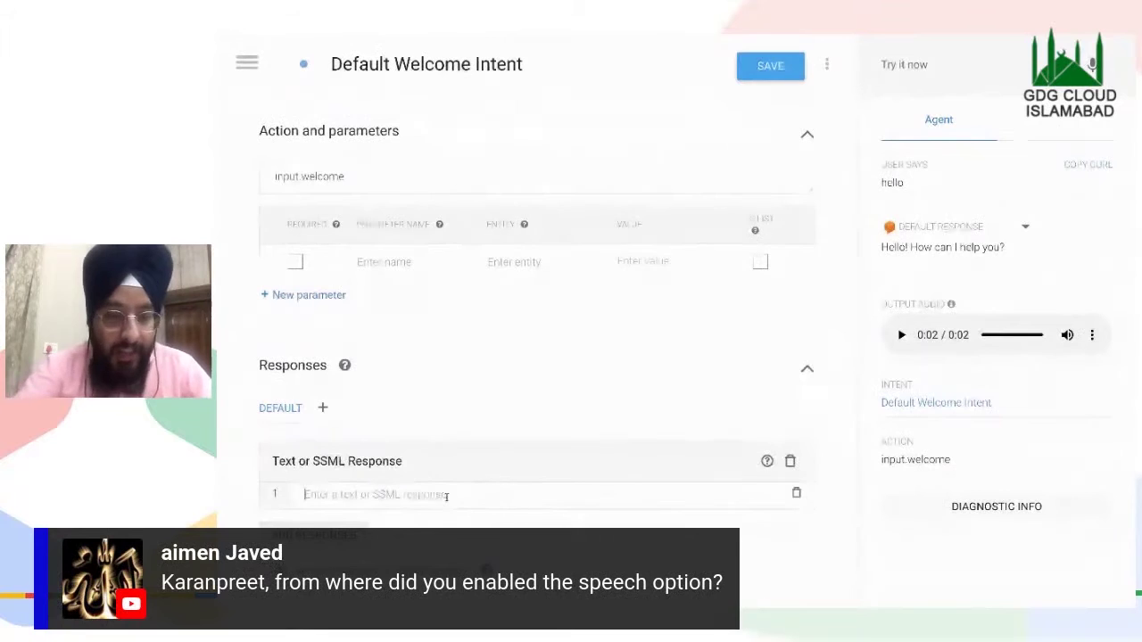
{"action": "scroll", "coordinate": [446, 496], "scroll_direction": "down", "scroll_amount": 1}
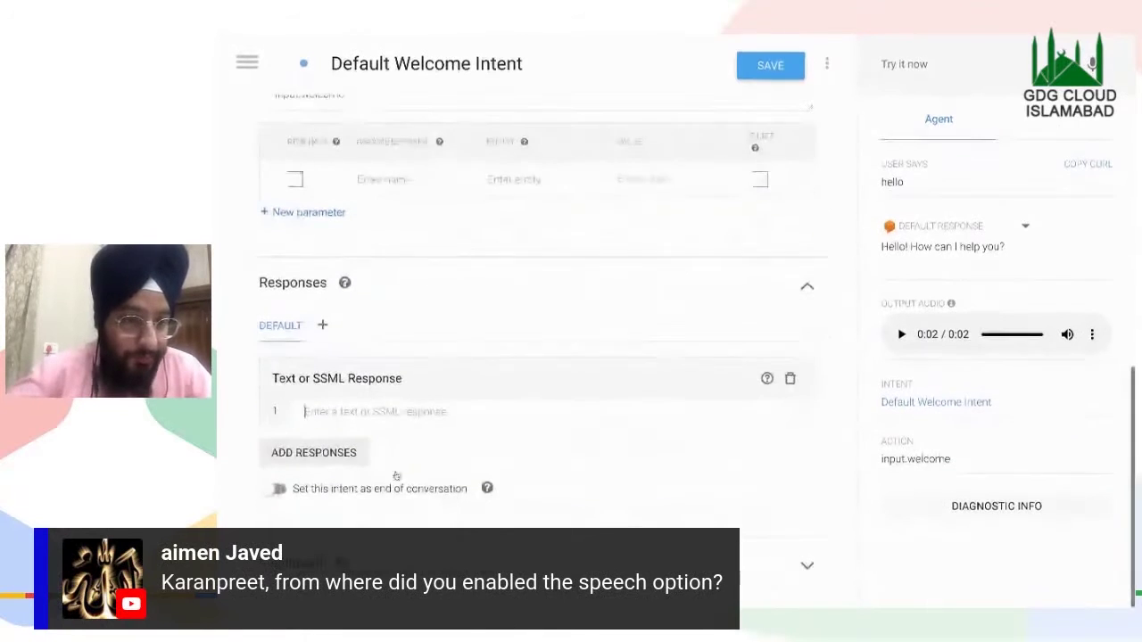
- Enter "Hello, Welcome to Travel Help-Desk!" as the first variant of the text response
{"action": "left_click", "coordinate": [351, 411]}
{"action": "type", "text": "wel"}
{"action": "key", "text": "BackSpace"}
{"action": "key", "text": "BackSpace"}
{"action": "key", "text": "BackSpace"}
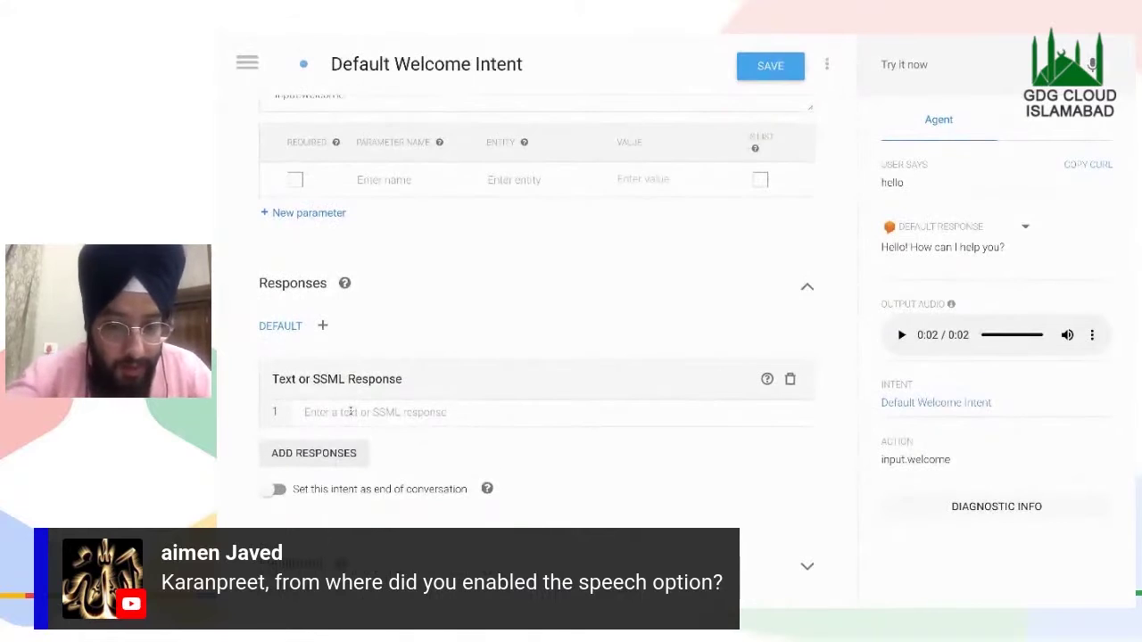
{"action": "type", "text": "He"}
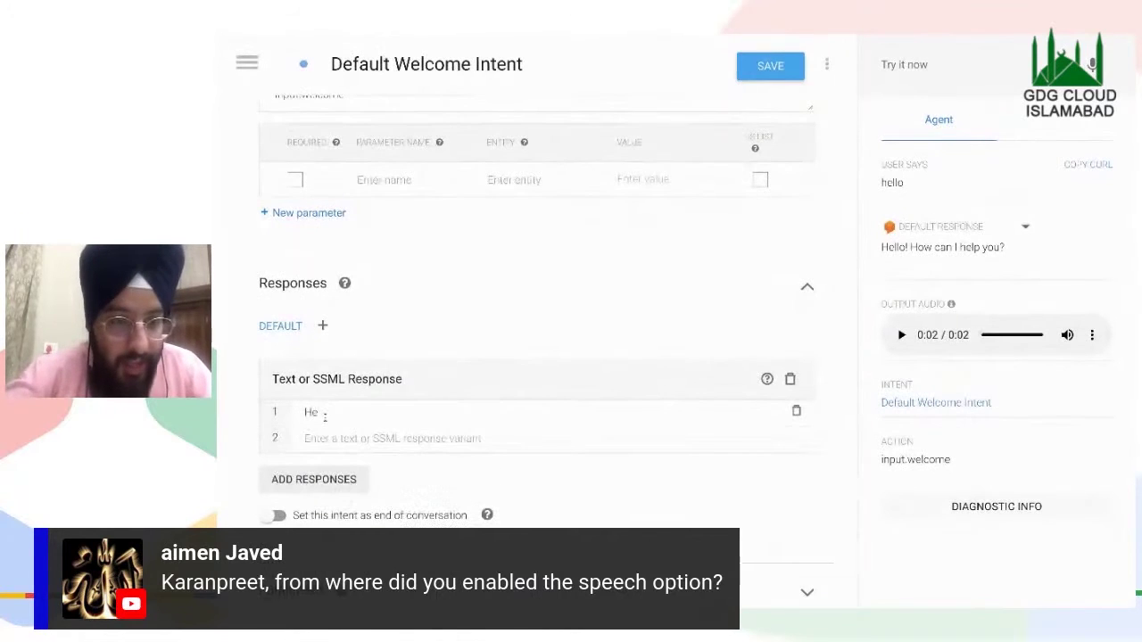
{"action": "type", "text": "llo, Welcome to T"}
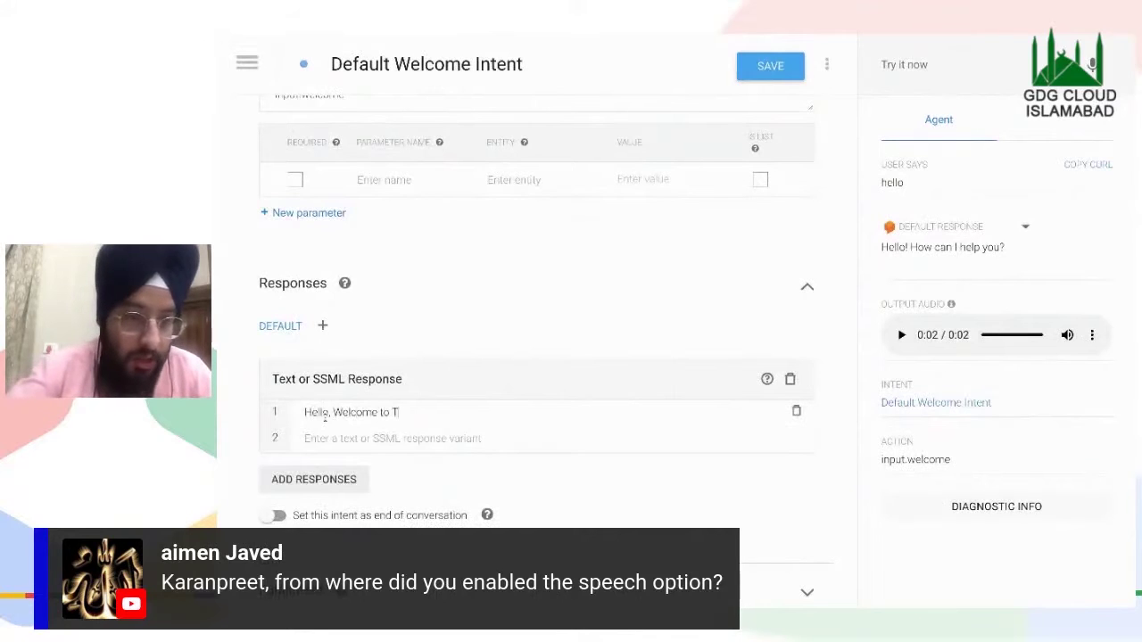
{"action": "type", "text": "ravel "}
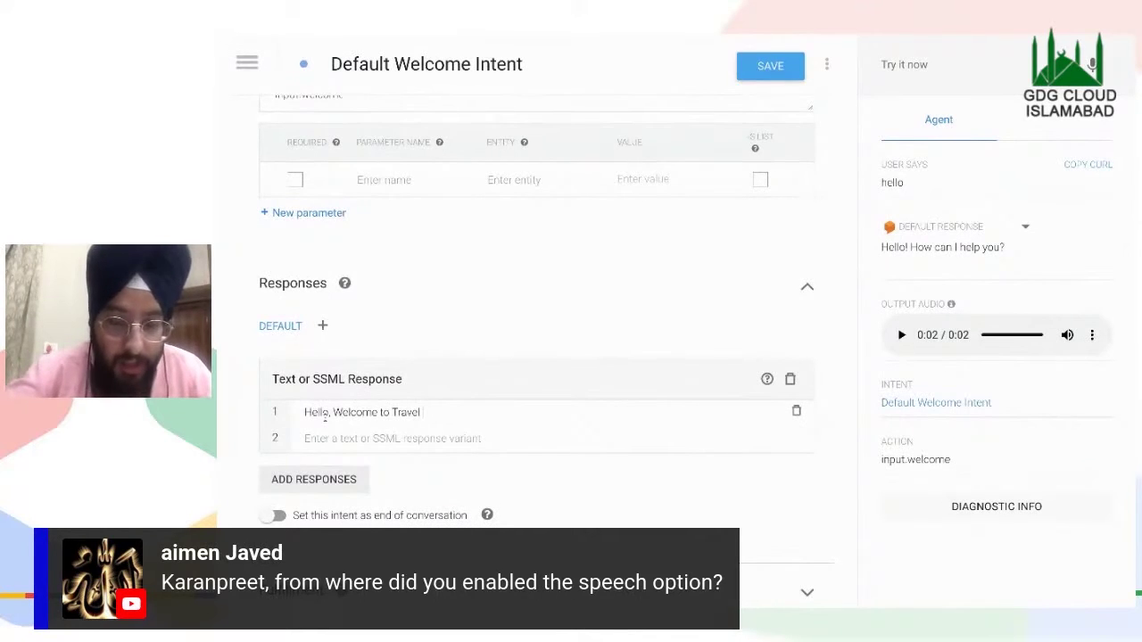
{"action": "type", "text": "Help-Desk!"}
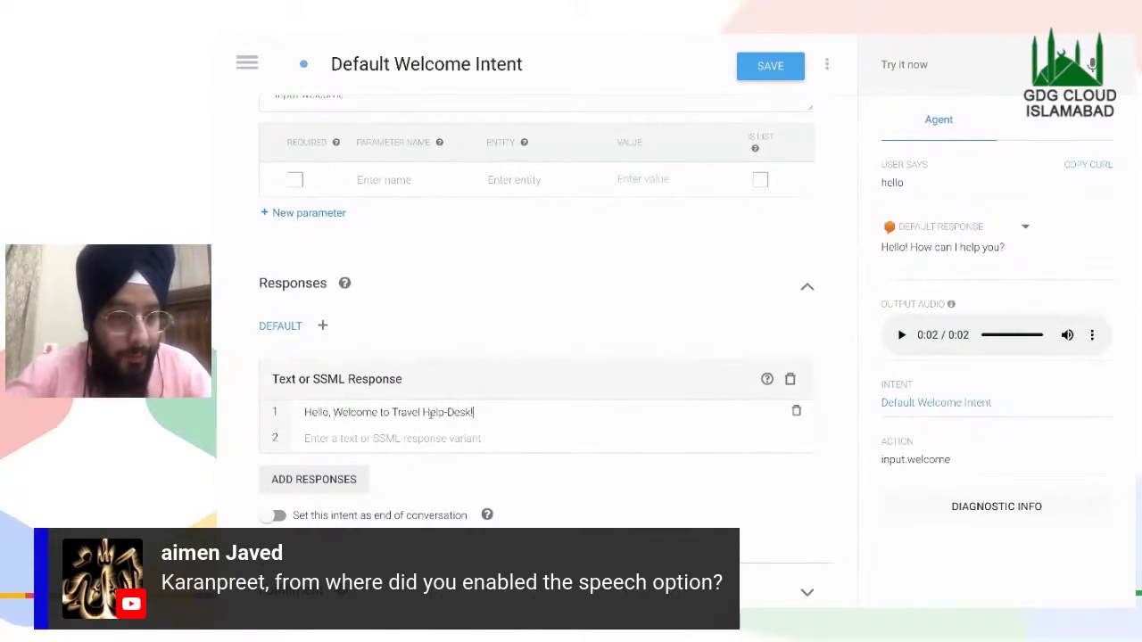
- Copy the first response into a second variant, change it to "Hi, Welcome to Travel Help-Desk!", and save the intent
{"action": "left_click_drag", "start_coordinate": [505, 418], "coordinate": [268, 412]}
{"action": "key", "text": "ctrl+c"}
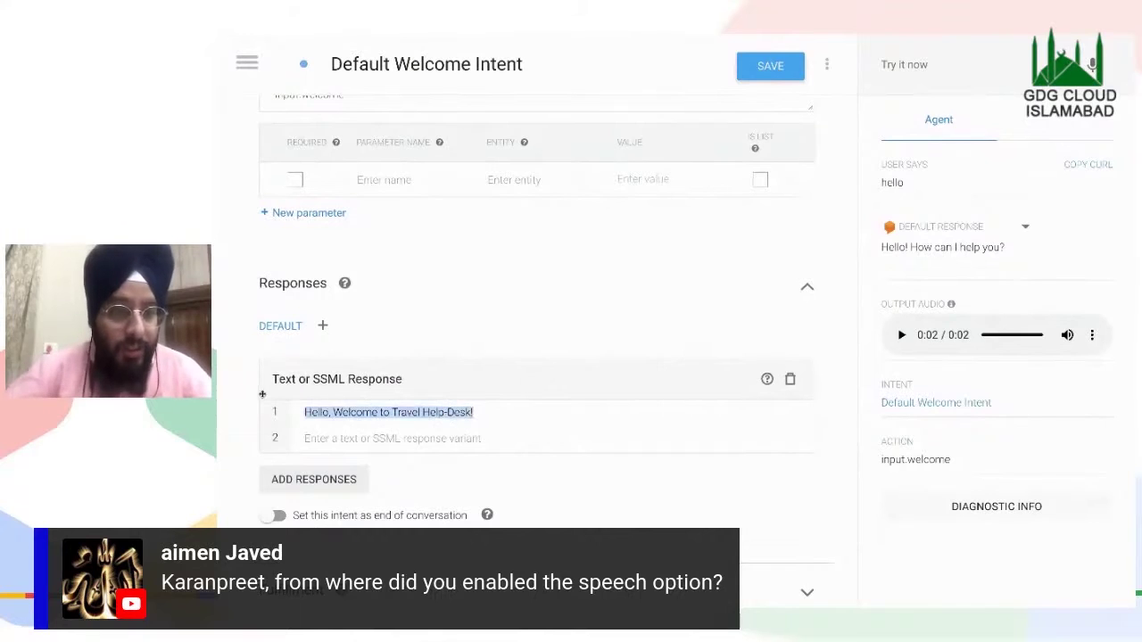
{"action": "left_click", "coordinate": [326, 430]}
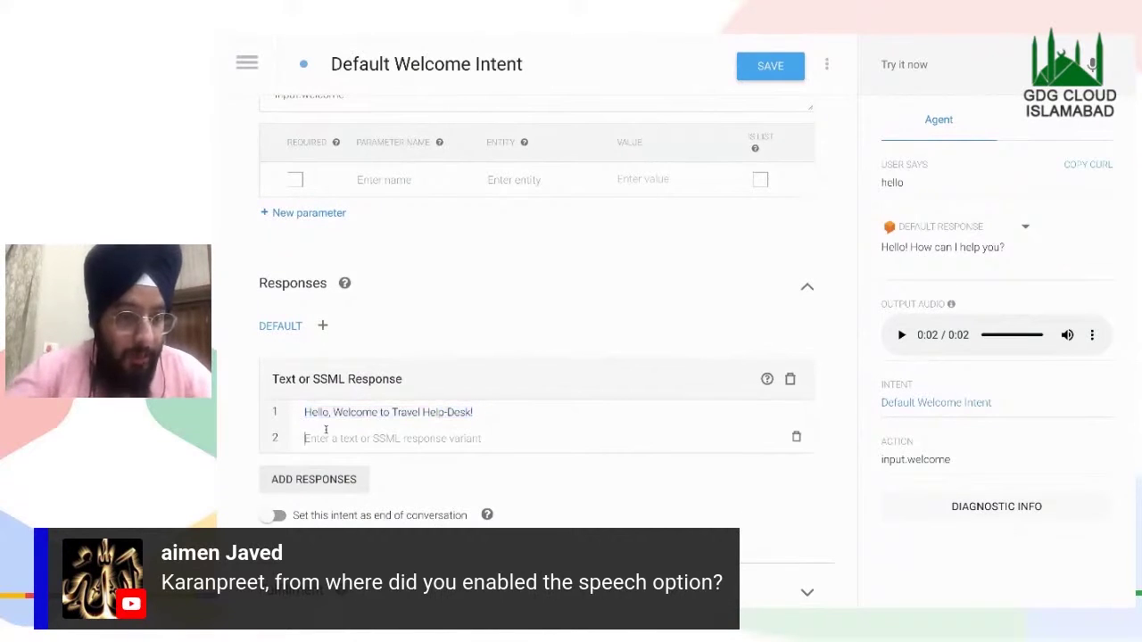
{"action": "key", "text": "ctrl+v"}
{"action": "key", "text": "BackSpace"}
{"action": "key", "text": "BackSpace"}
{"action": "key", "text": "BackSpace"}
{"action": "key", "text": "BackSpace"}
{"action": "type", "text": "i"}
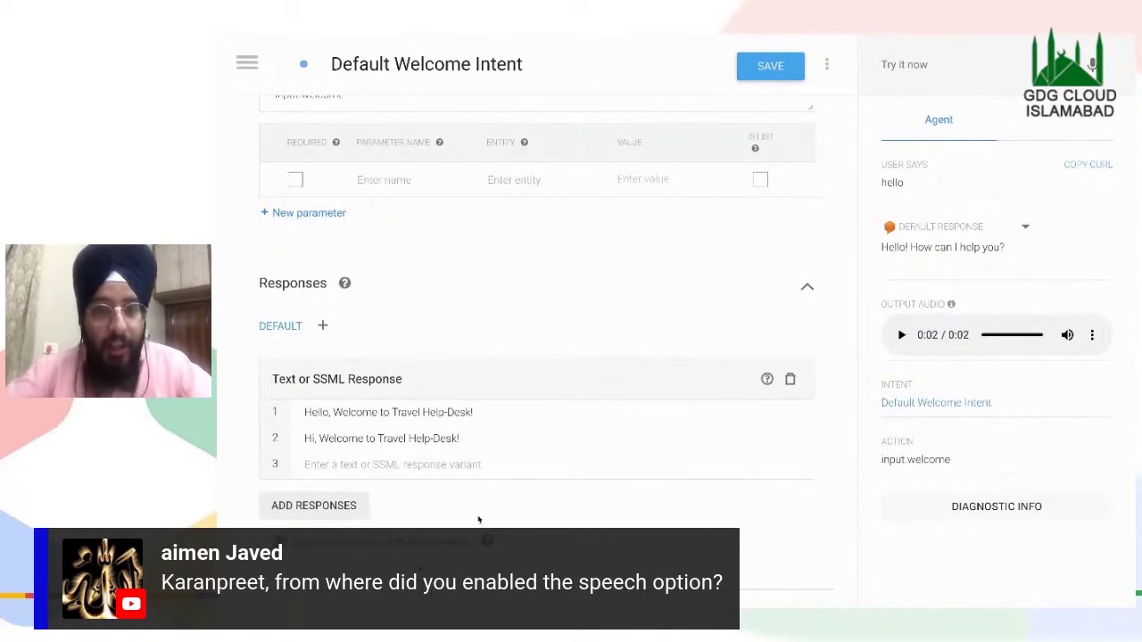
{"action": "left_click", "coordinate": [776, 71]}
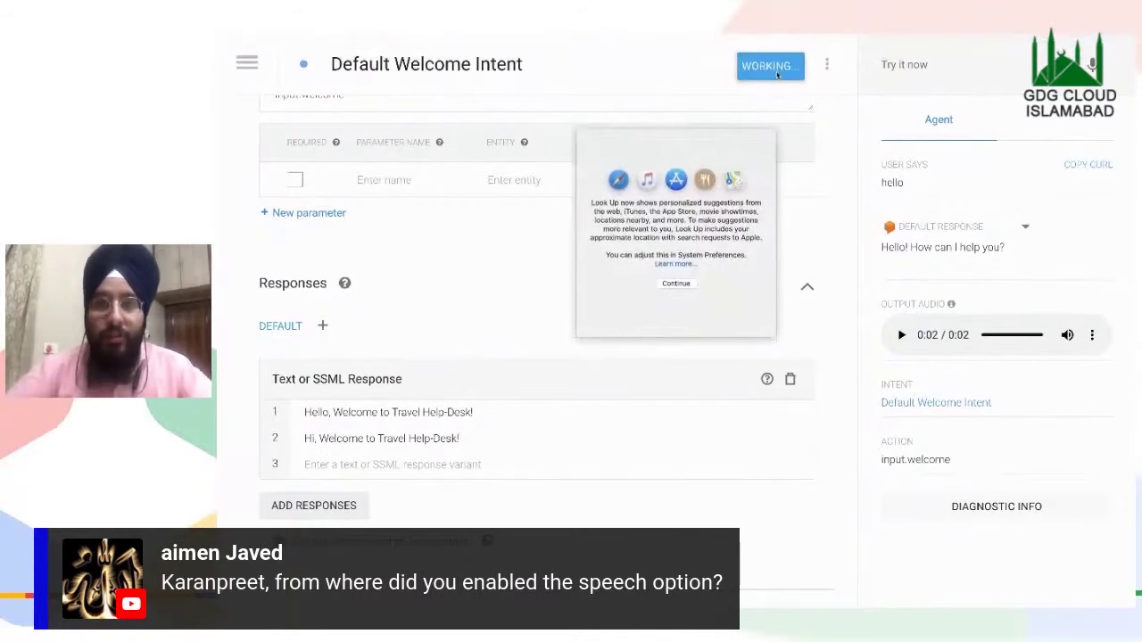
- Test the agent with the message "hello", check its default response and play the output audio
{"action": "left_click", "coordinate": [928, 68]}
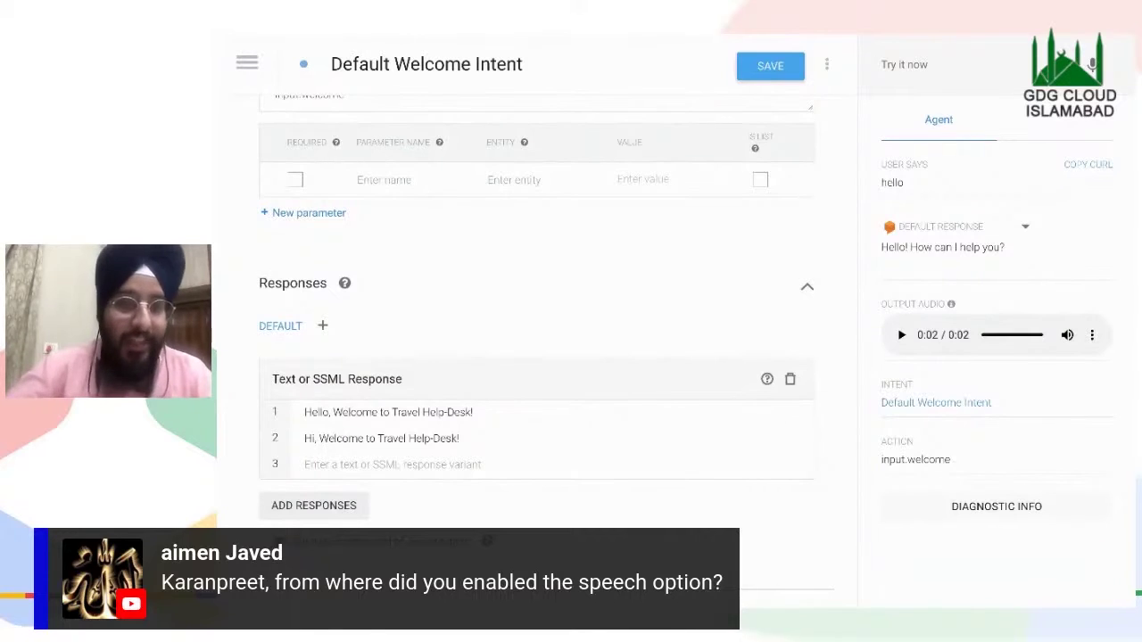
{"action": "left_click", "coordinate": [919, 62]}
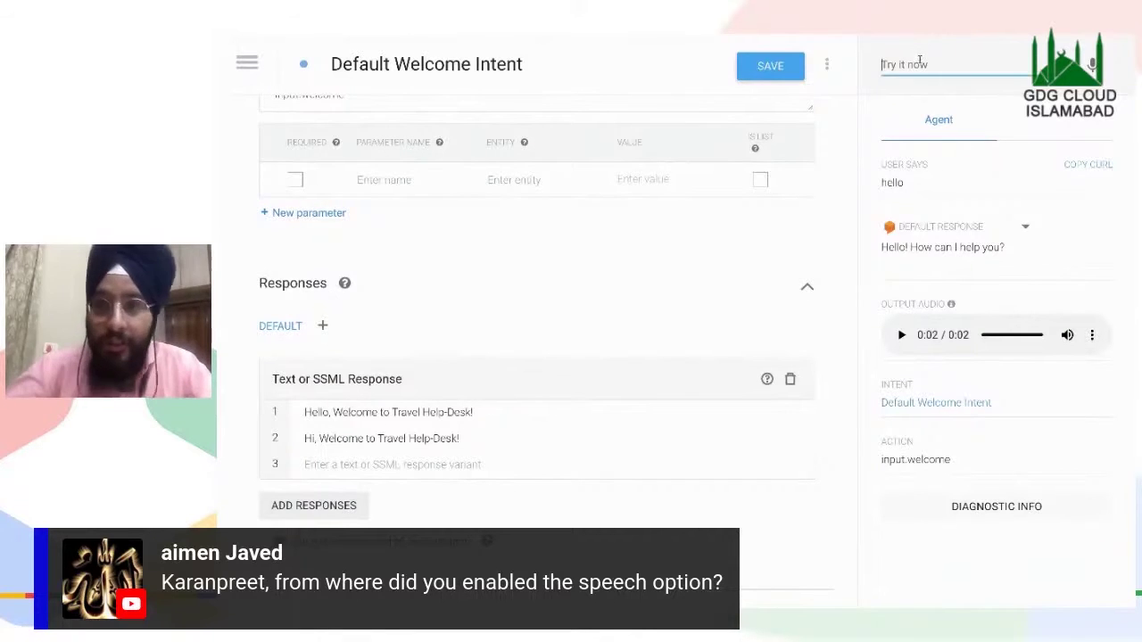
{"action": "type", "text": "hello"}
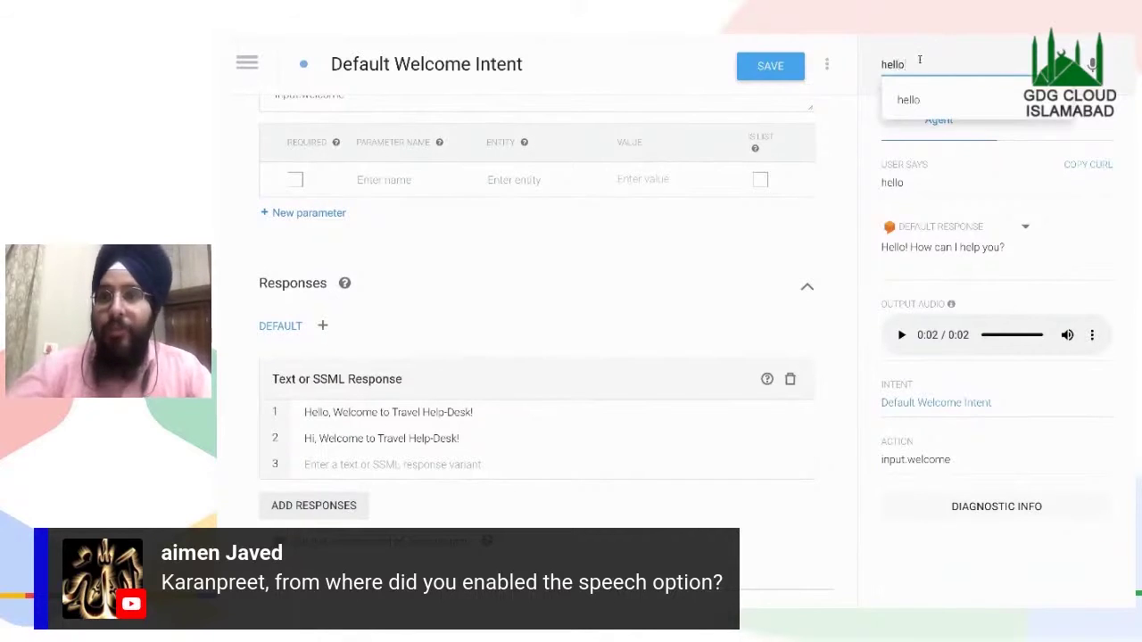
{"action": "key", "text": "Return"}
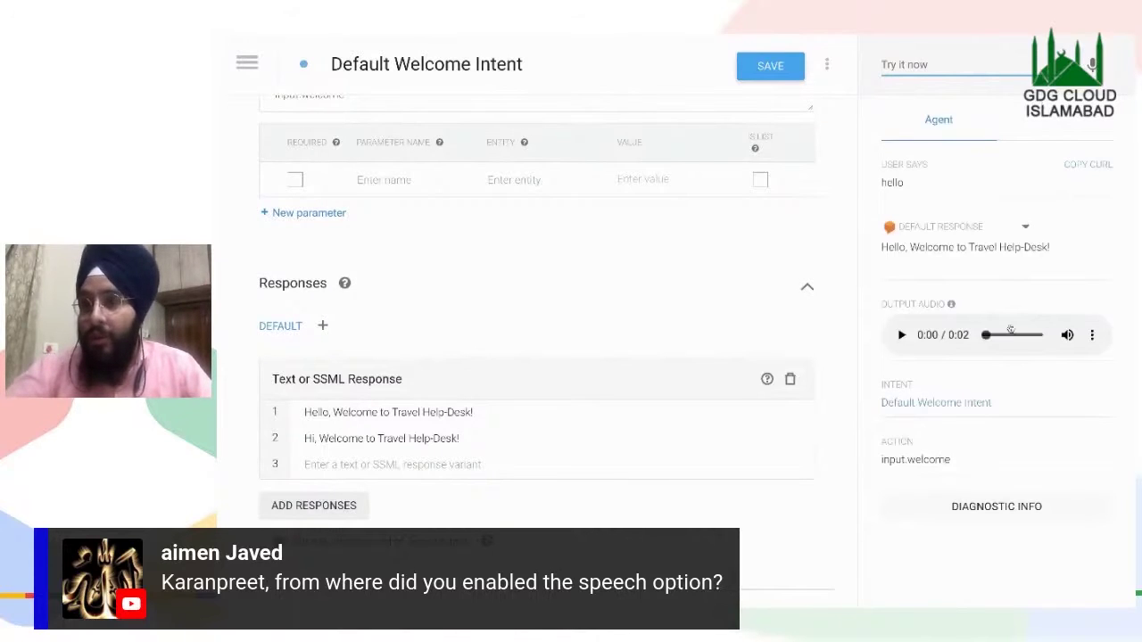
{"action": "left_click_drag", "start_coordinate": [884, 243], "coordinate": [1054, 250]}
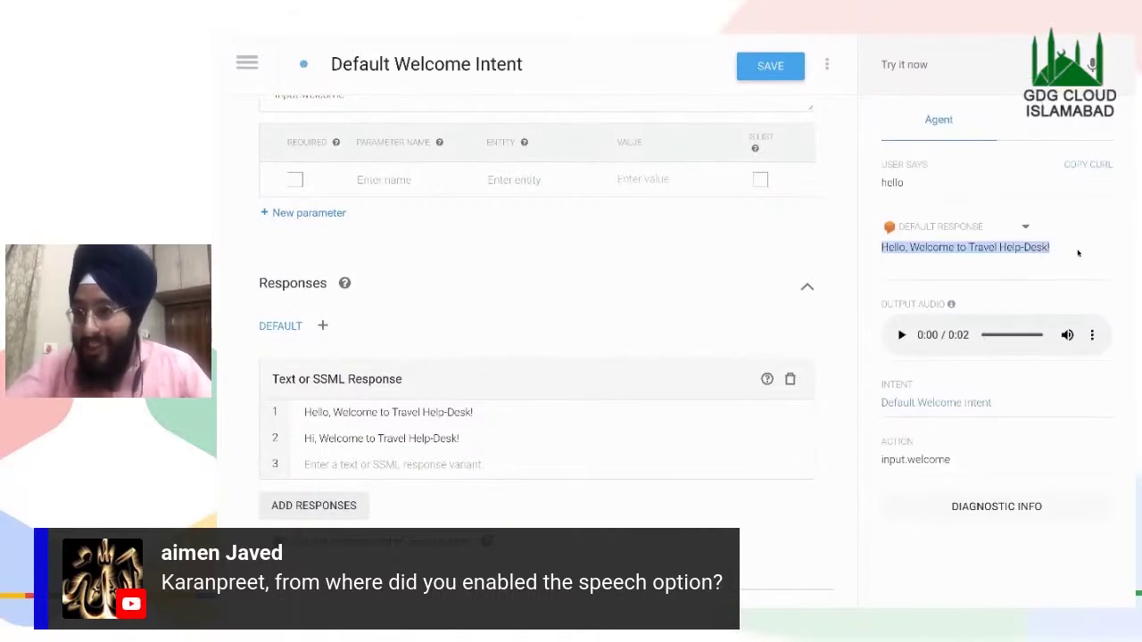
{"action": "left_click", "coordinate": [902, 336]}
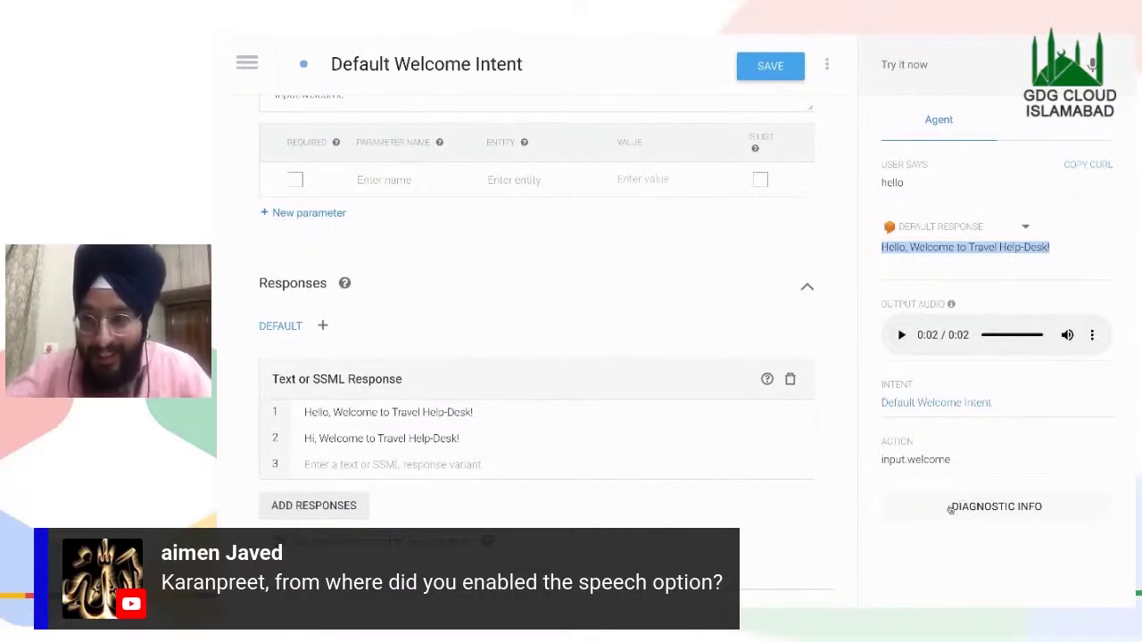
{"action": "left_click", "coordinate": [952, 544]}
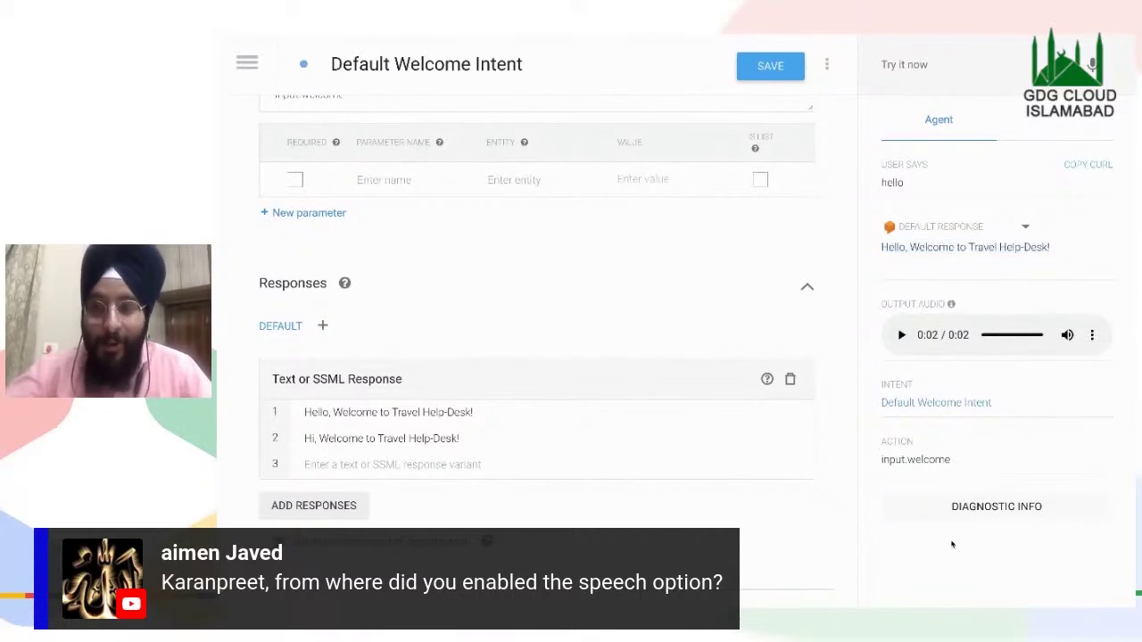
- Add a second Text or SSML Response block below the welcome variants
{"action": "left_click", "coordinate": [300, 513]}
{"action": "left_click", "coordinate": [337, 518]}
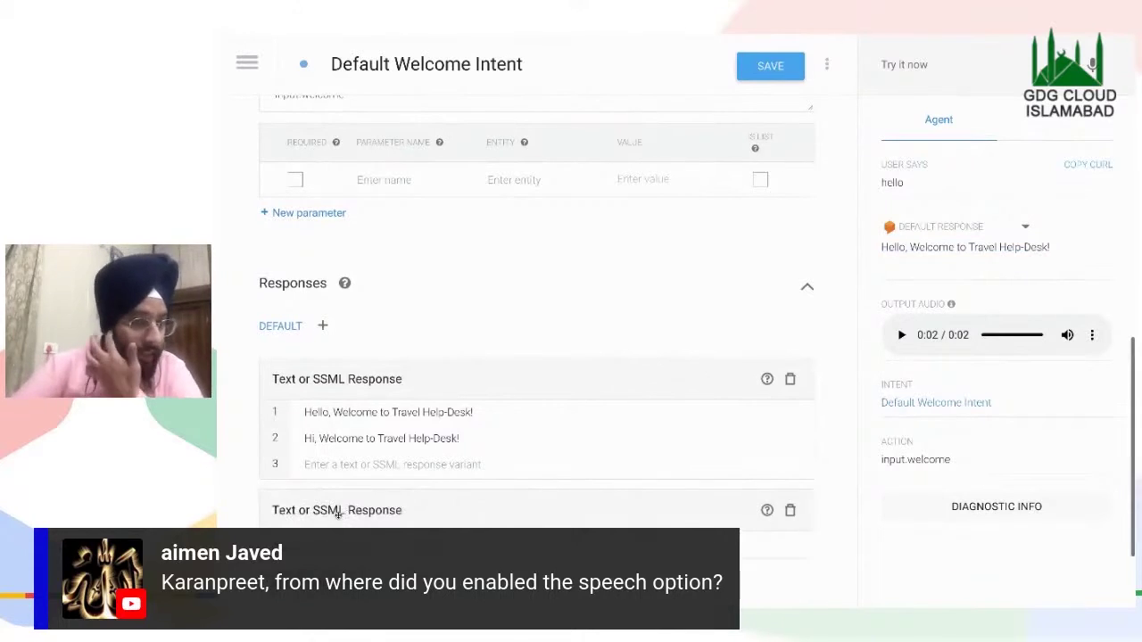
{"action": "scroll", "coordinate": [331, 449], "scroll_direction": "down", "scroll_amount": 2}
{"action": "left_click", "coordinate": [331, 451]}
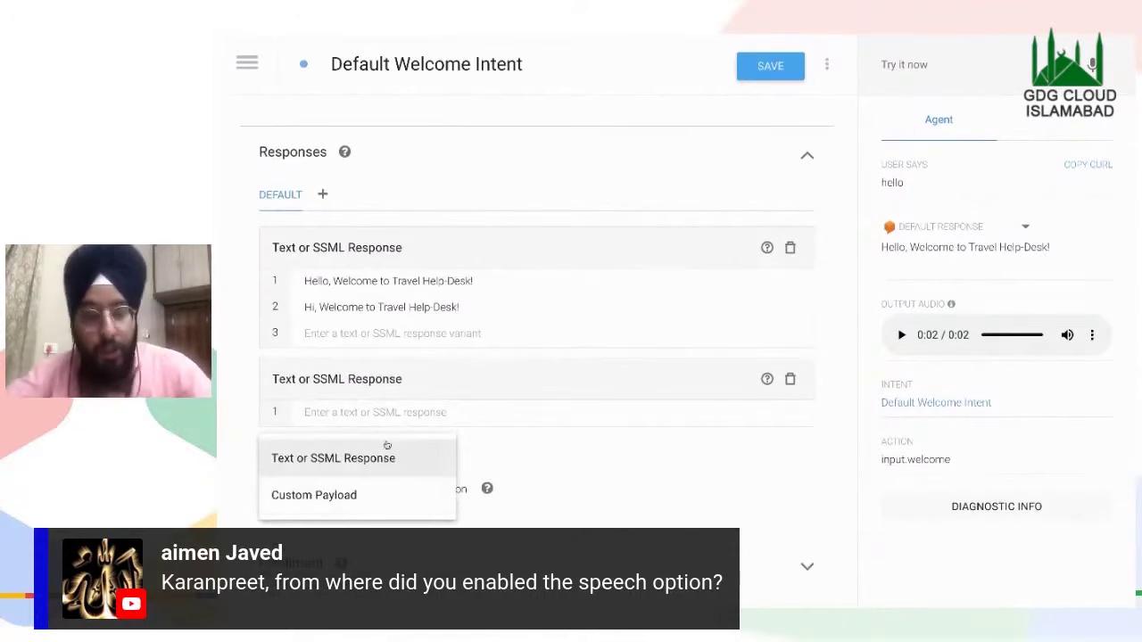
{"action": "left_click", "coordinate": [492, 460]}
{"action": "left_click", "coordinate": [415, 410]}
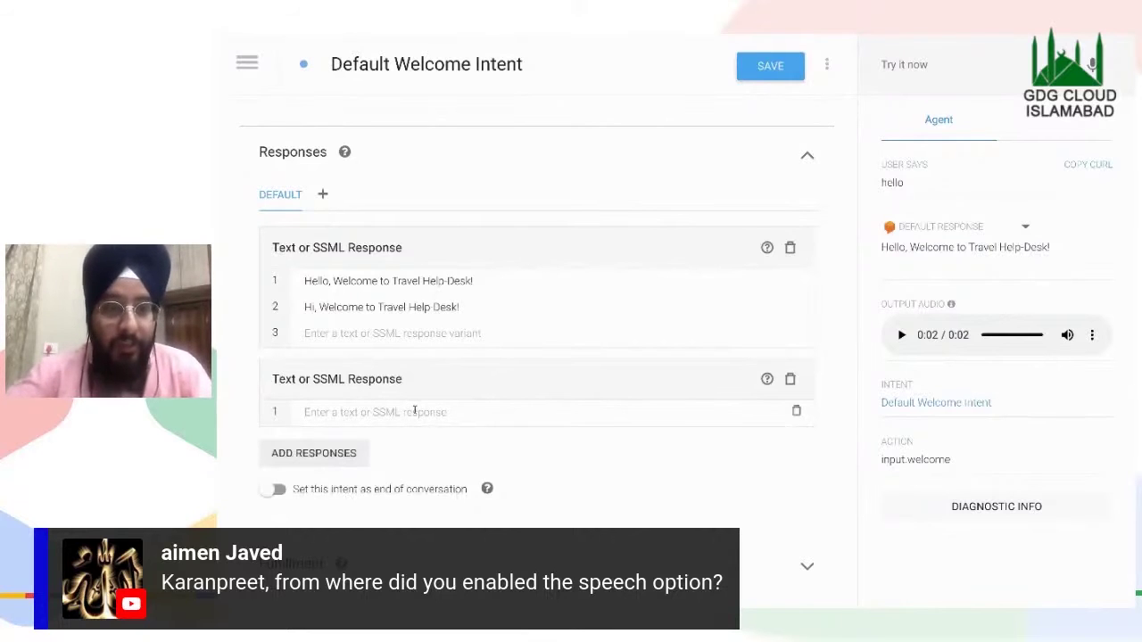
{"action": "type", "text": "Hi, W"}
{"action": "key", "text": "BackSpace"}
{"action": "key", "text": "BackSpace"}
{"action": "key", "text": "BackSpace"}
{"action": "key", "text": "BackSpace"}
{"action": "key", "text": "BackSpace"}
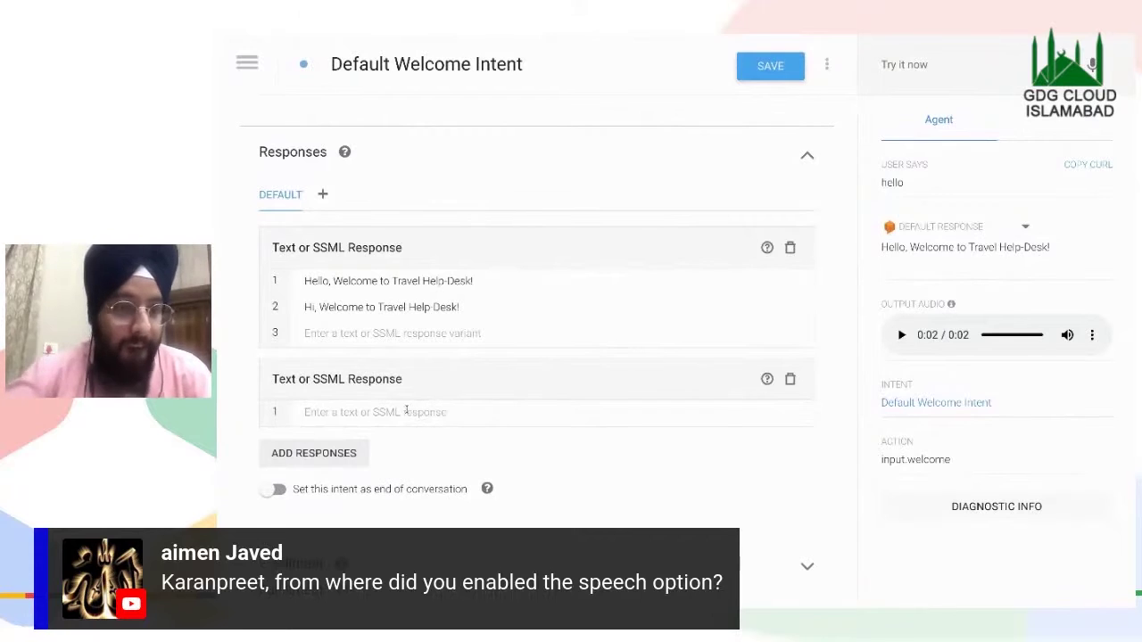
- Enter "How can I help you today?" in the second text response block and save the Default Welcome Intent
{"action": "left_click", "coordinate": [408, 411]}
{"action": "type", "text": "ho"}
{"action": "key", "text": "BackSpace"}
{"action": "key", "text": "BackSpace"}
{"action": "type", "text": "How"}
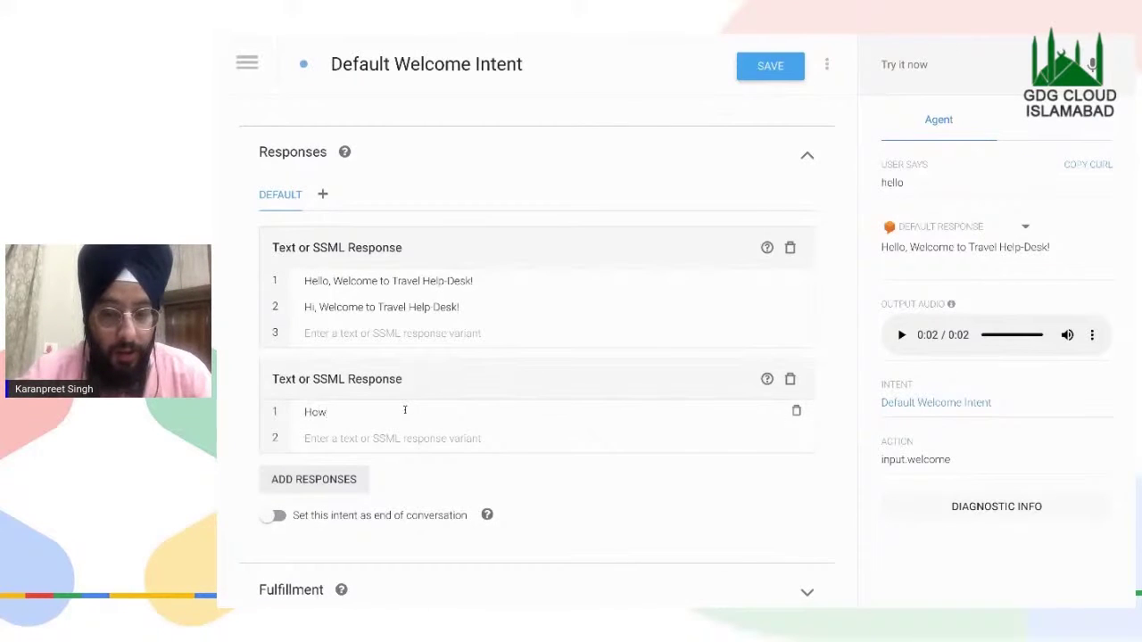
{"action": "type", "text": " Can"}
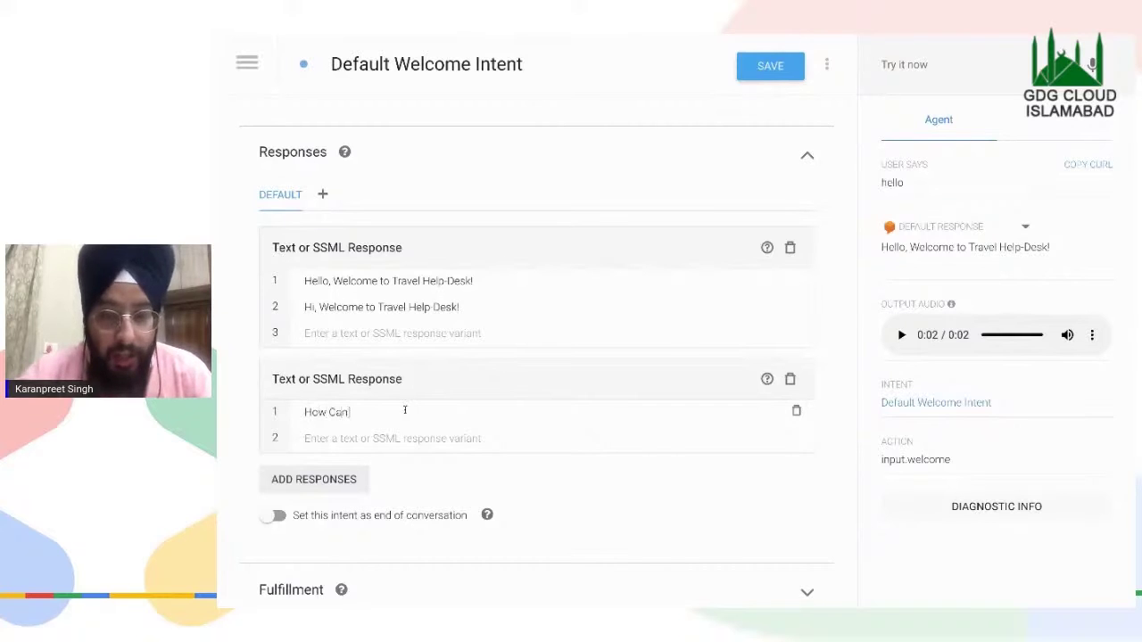
{"action": "key", "text": "BackSpace"}
{"action": "key", "text": "BackSpace"}
{"action": "type", "text": "can"}
{"action": "key", "text": "BackSpace"}
{"action": "type", "text": "an I help"}
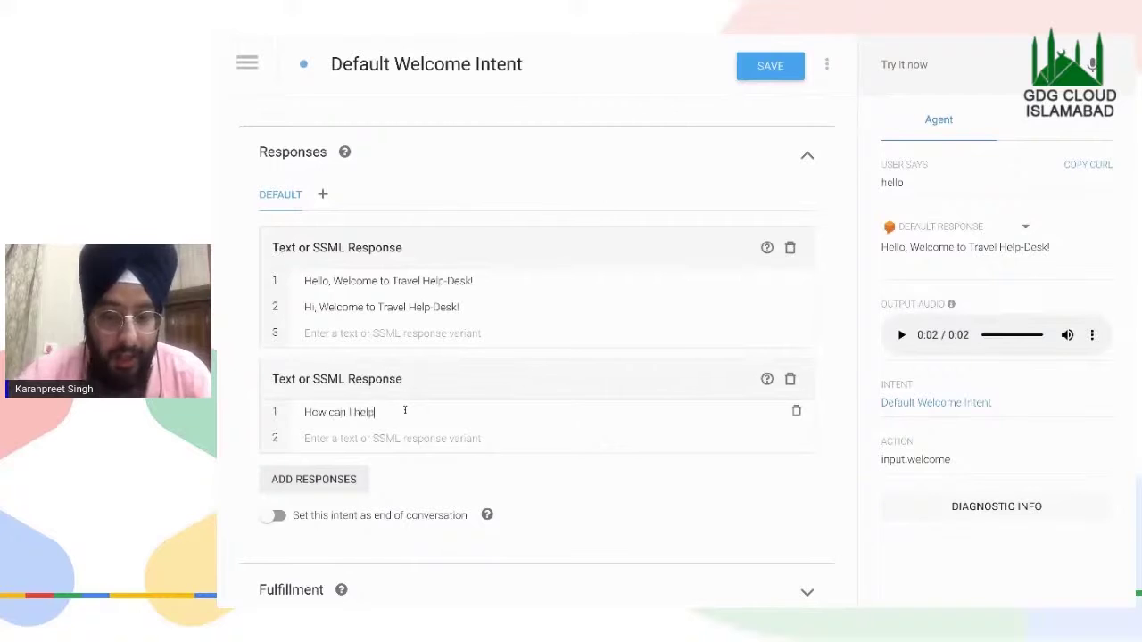
{"action": "type", "text": " you today?"}
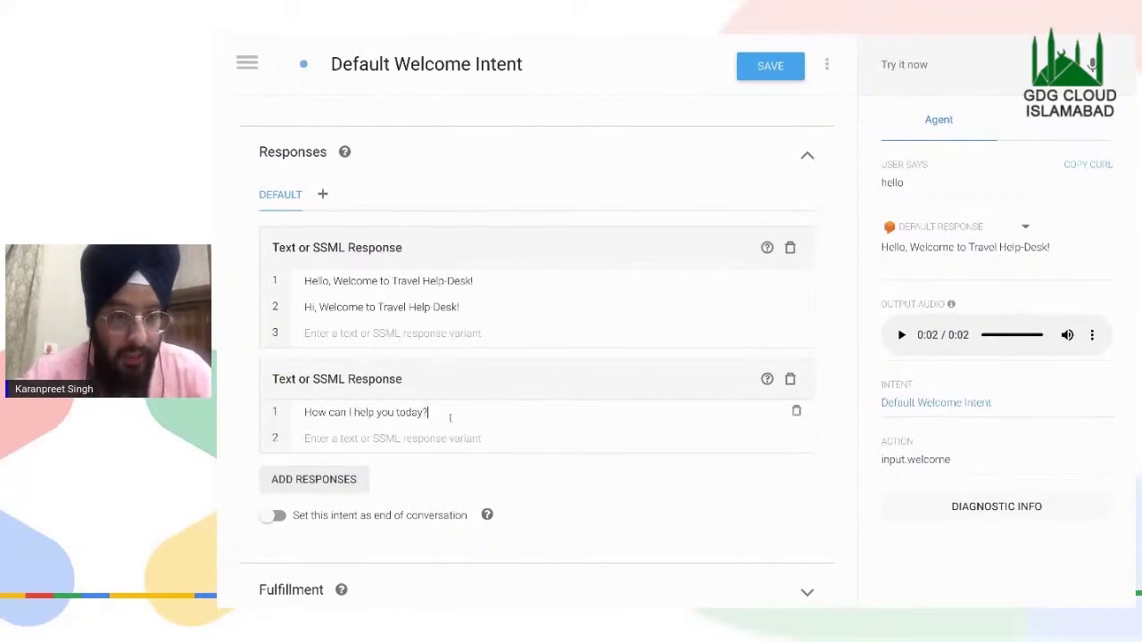
{"action": "left_click", "coordinate": [749, 71]}
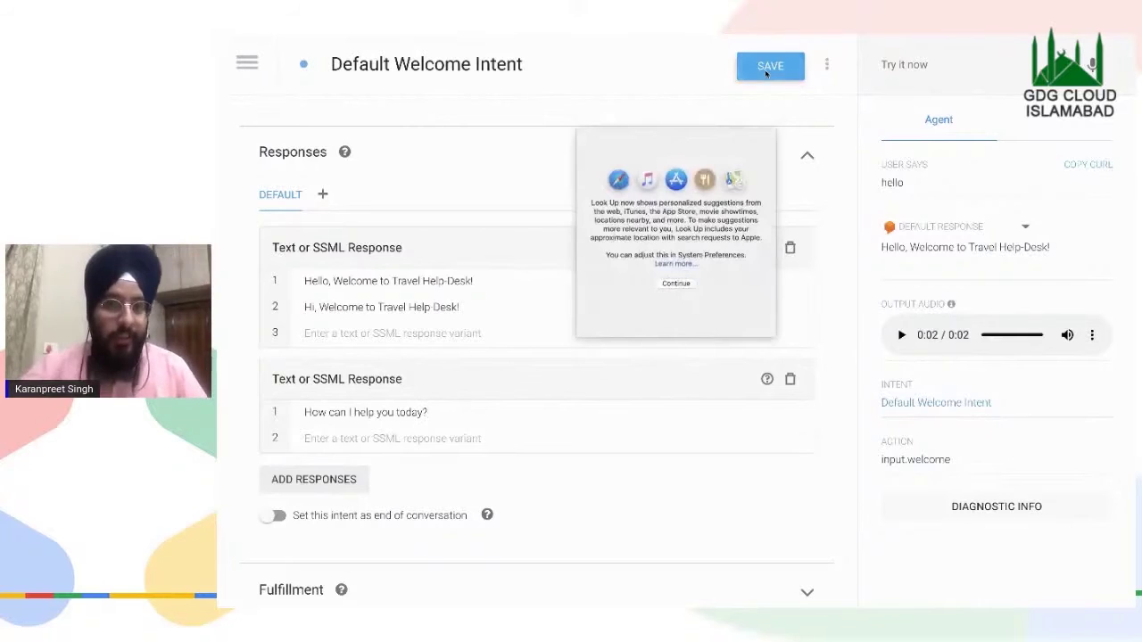
{"action": "left_click", "coordinate": [730, 104]}
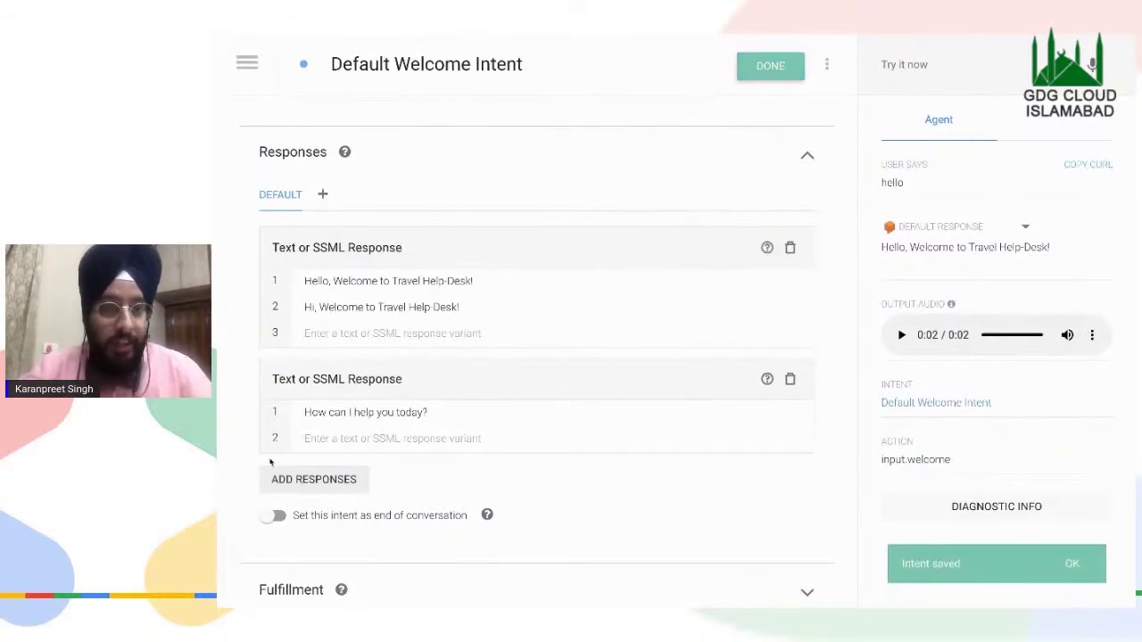
- Allow the site to use the microphone and test the agent with a spoken "hello"
{"action": "left_click", "coordinate": [927, 66]}
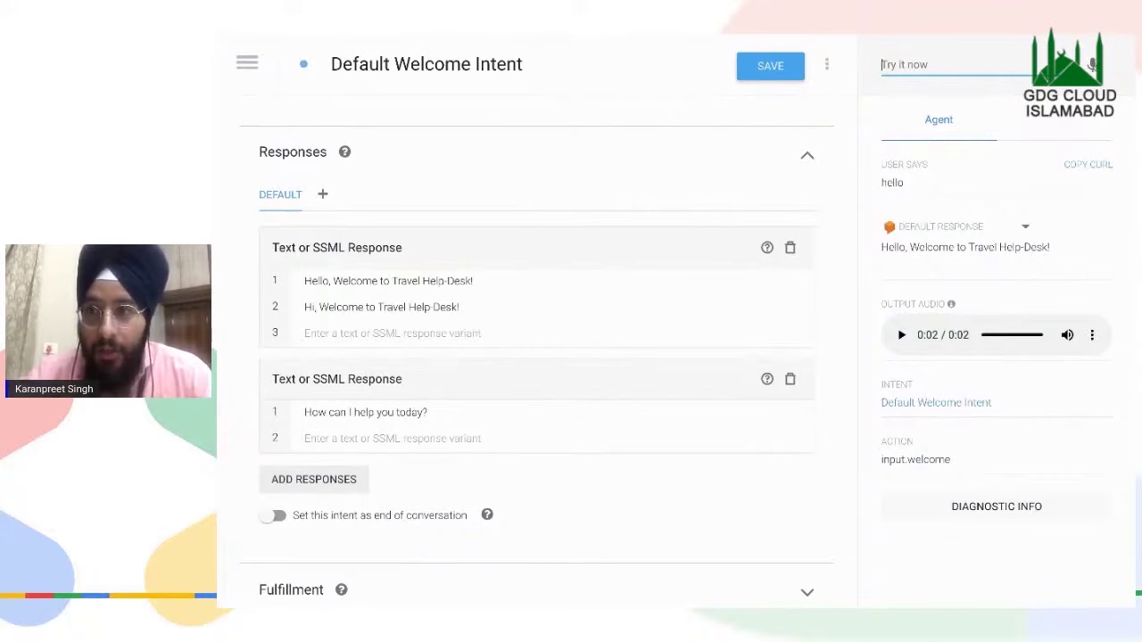
{"action": "left_click", "coordinate": [1092, 64]}
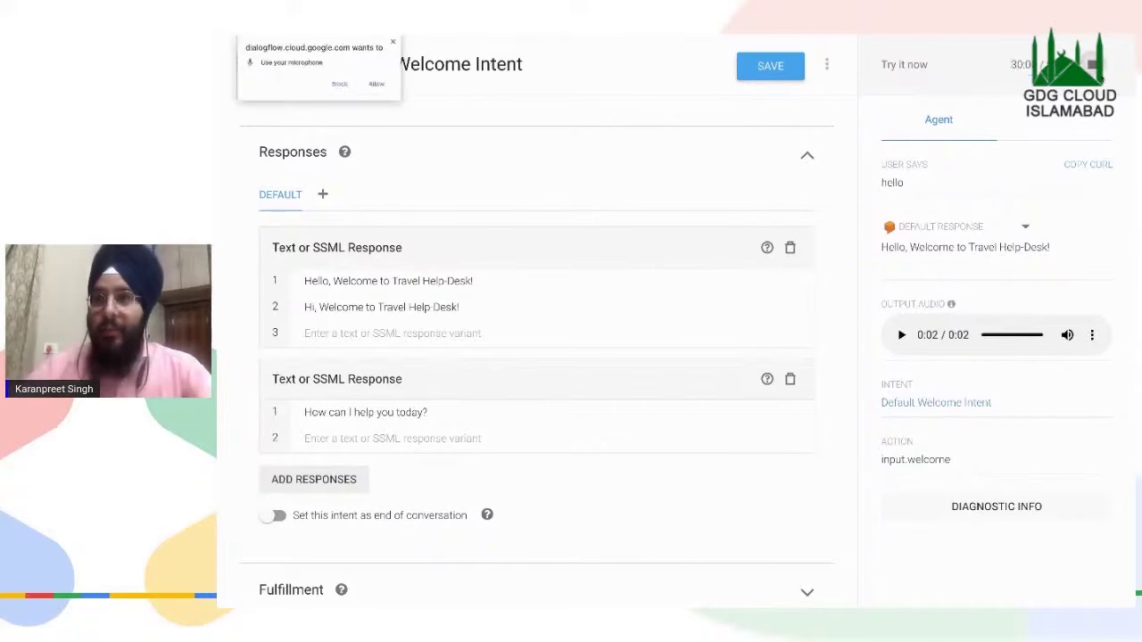
{"action": "left_click", "coordinate": [376, 84]}
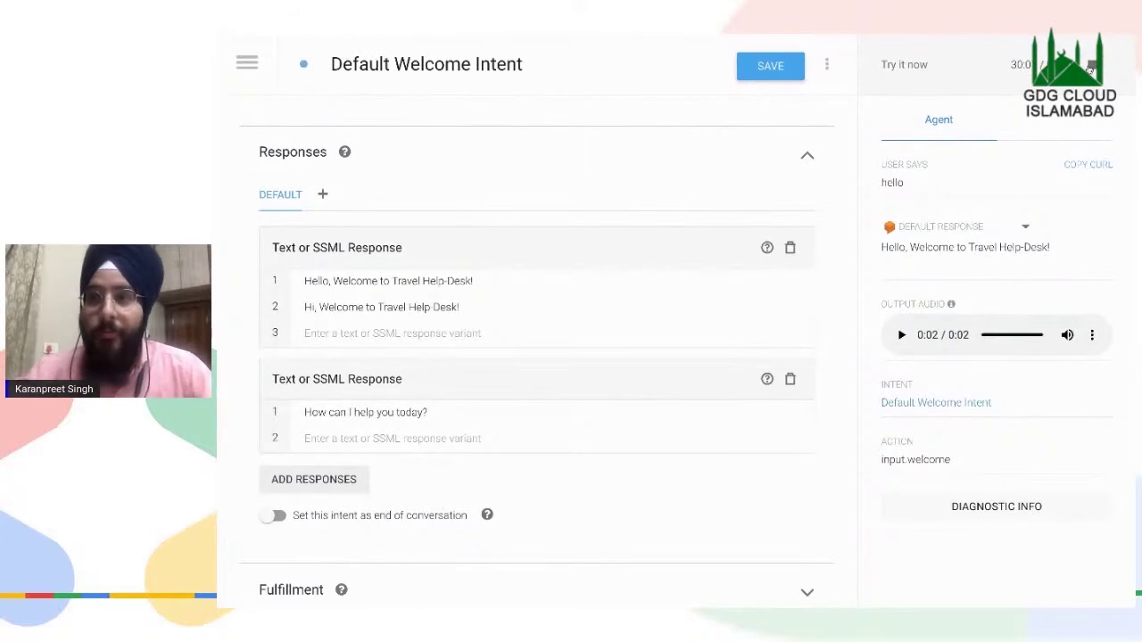
{"action": "left_click", "coordinate": [1091, 64]}
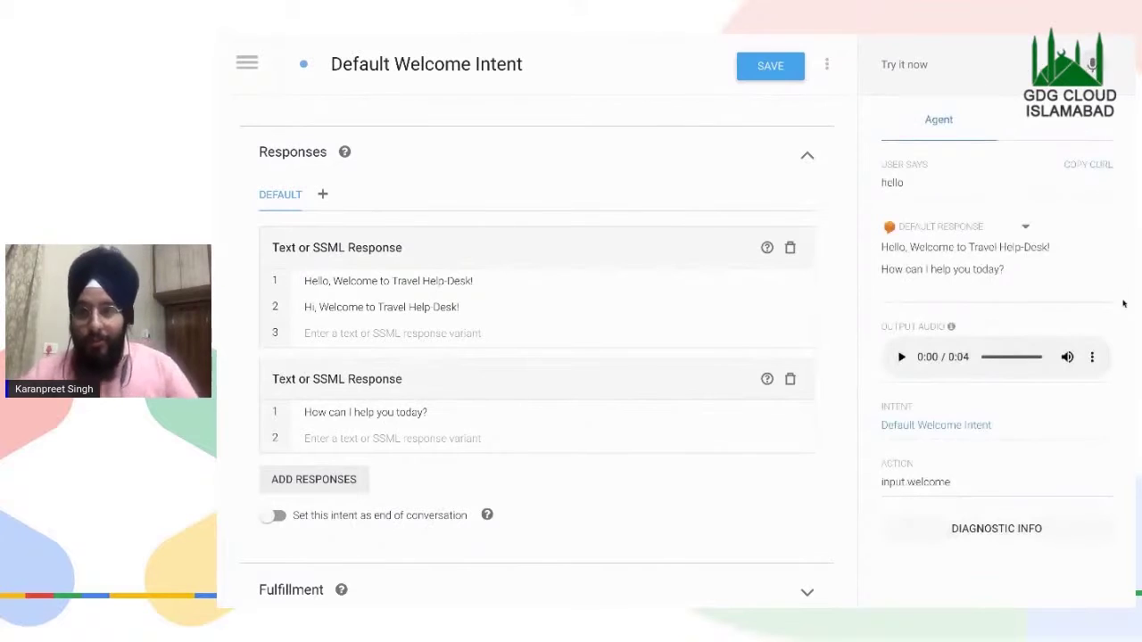
- Test the agent twice more with the message "hello" and compare its default response with the first block's welcome variants
{"action": "left_click_drag", "start_coordinate": [882, 241], "coordinate": [1035, 278]}
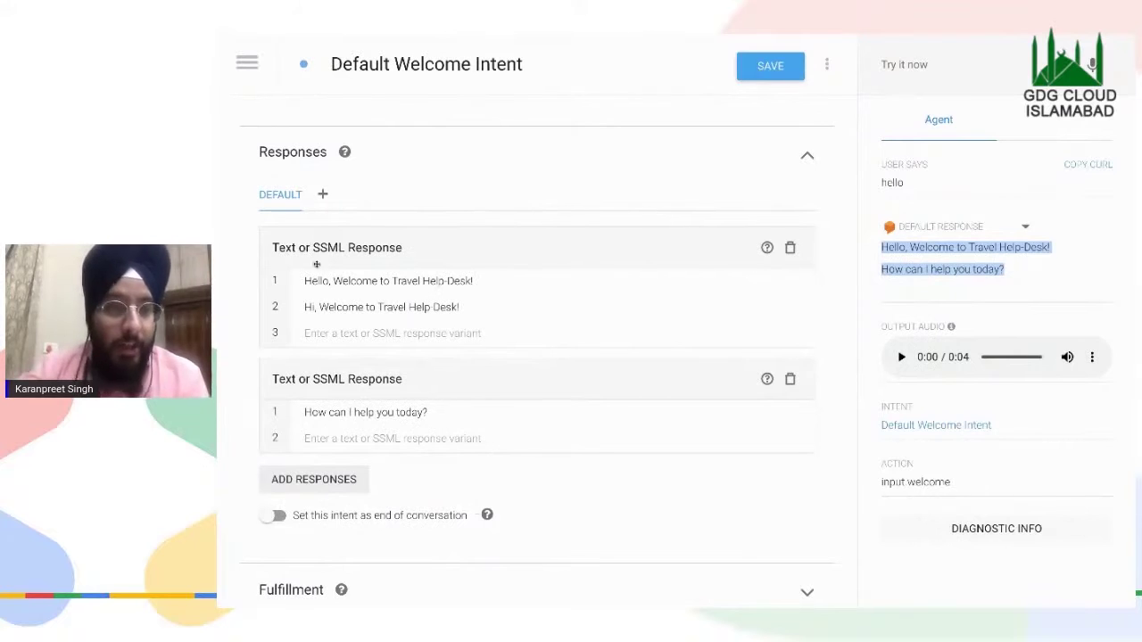
{"action": "left_click", "coordinate": [314, 333]}
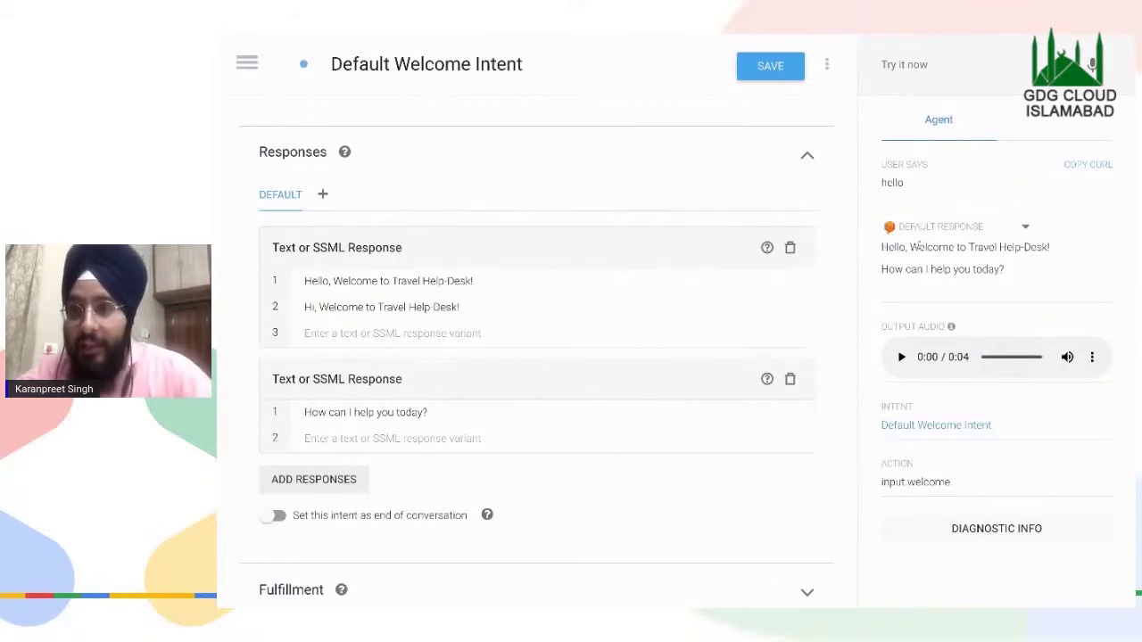
{"action": "left_click", "coordinate": [929, 69]}
{"action": "type", "text": "hel"}
{"action": "key", "text": "BackSpace"}
{"action": "type", "text": "llo"}
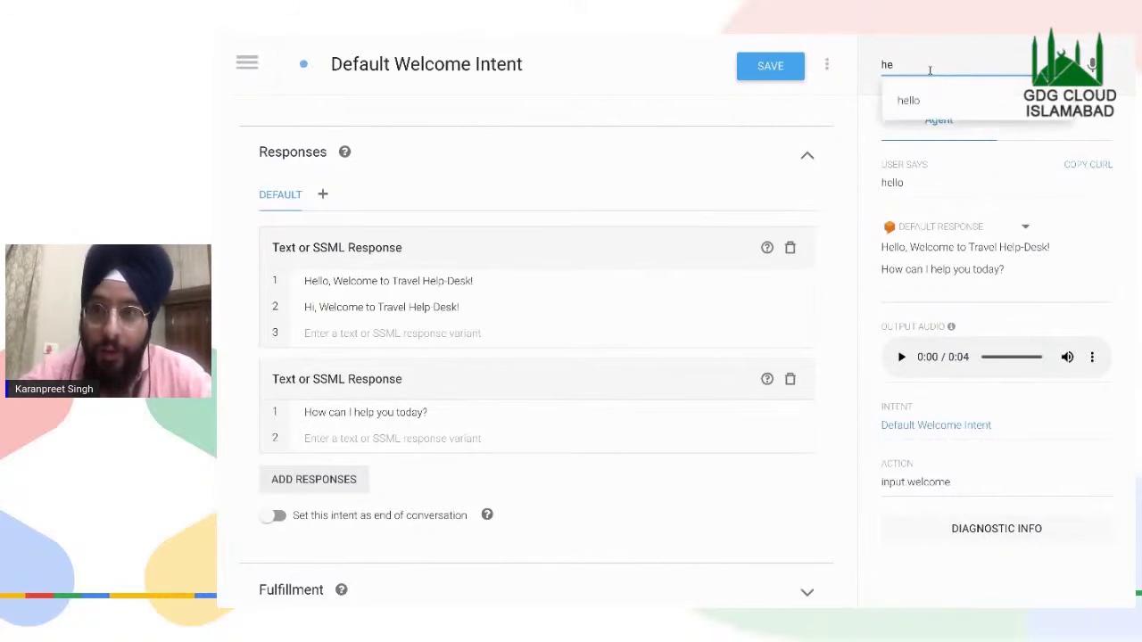
{"action": "key", "text": "Return"}
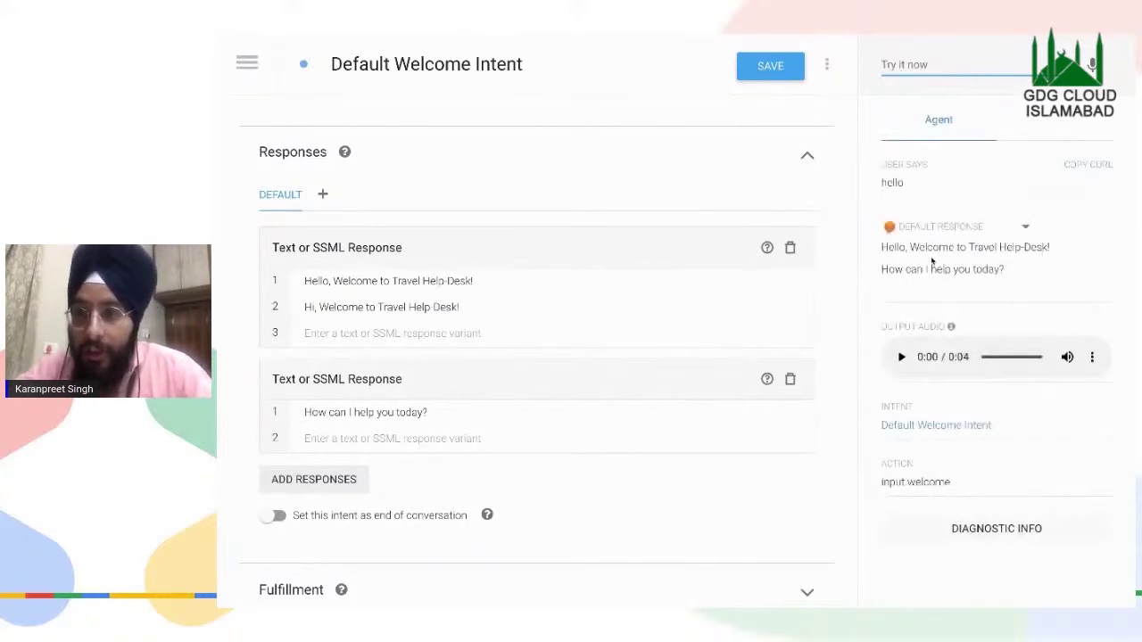
{"action": "type", "text": "hello"}
{"action": "key", "text": "Return"}
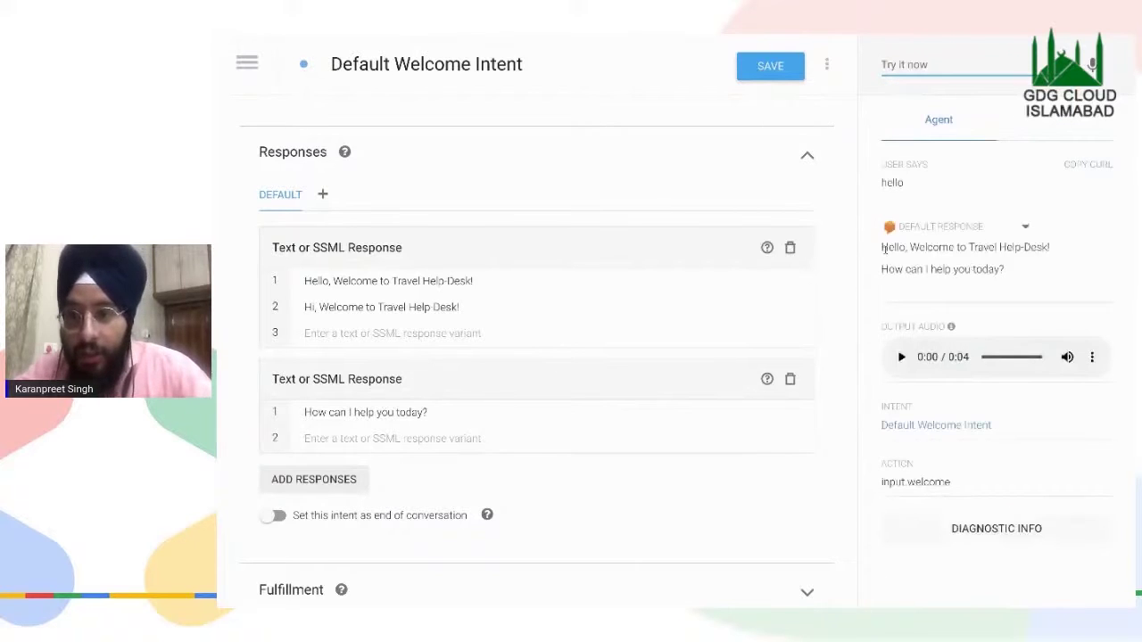
{"action": "left_click_drag", "start_coordinate": [319, 307], "coordinate": [482, 311]}
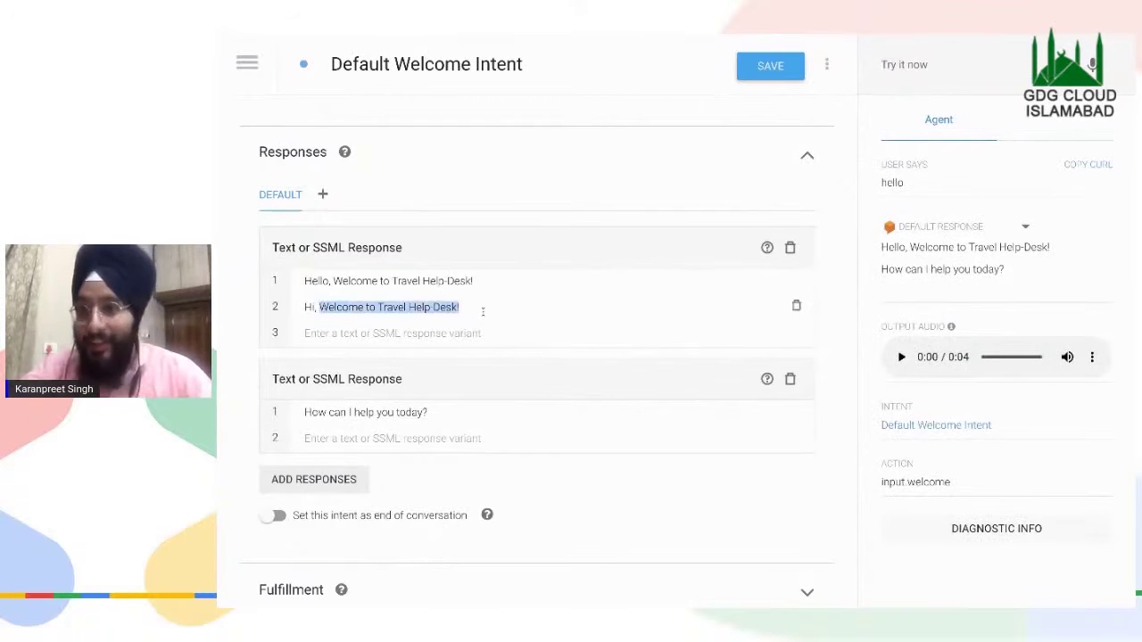
- Add "How can I help you today?" as a second variant in the second text response block
{"action": "left_click", "coordinate": [429, 413]}
{"action": "left_click", "coordinate": [392, 443]}
{"action": "type", "text": "Hi"}
{"action": "key", "text": "BackSpace"}
{"action": "key", "text": "BackSpace"}
{"action": "type", "text": "How"}
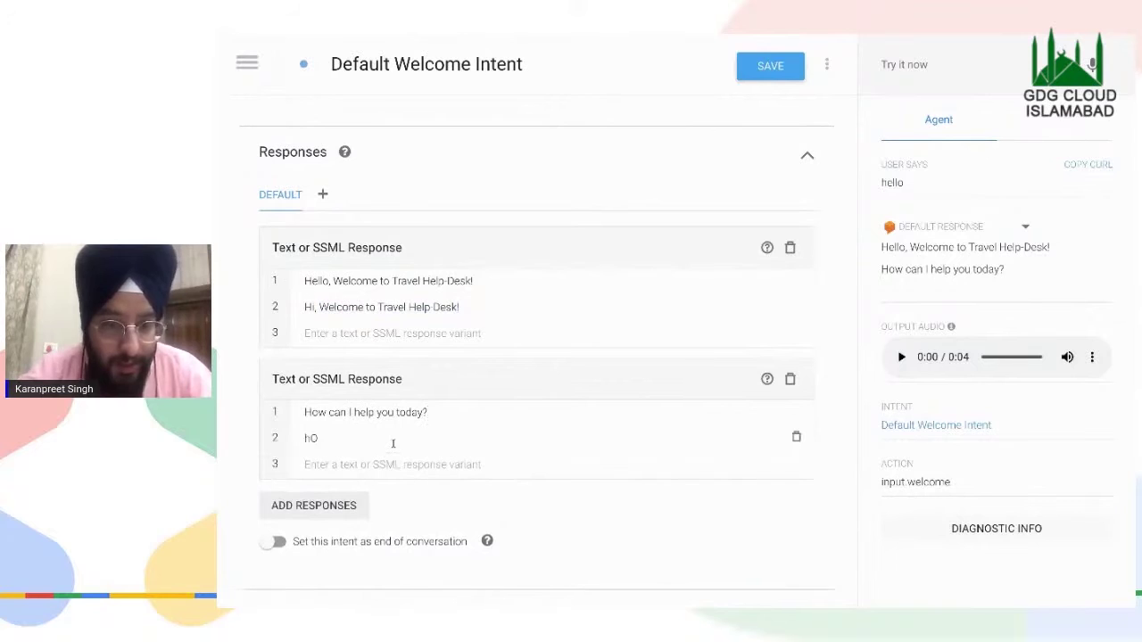
{"action": "key", "text": "BackSpace"}
{"action": "key", "text": "BackSpace"}
{"action": "key", "text": "BackSpace"}
{"action": "type", "text": "H"}
{"action": "key", "text": "BackSpace"}
{"action": "type", "text": "H"}
{"action": "key", "text": "BackSpace"}
{"action": "type", "text": "How"}
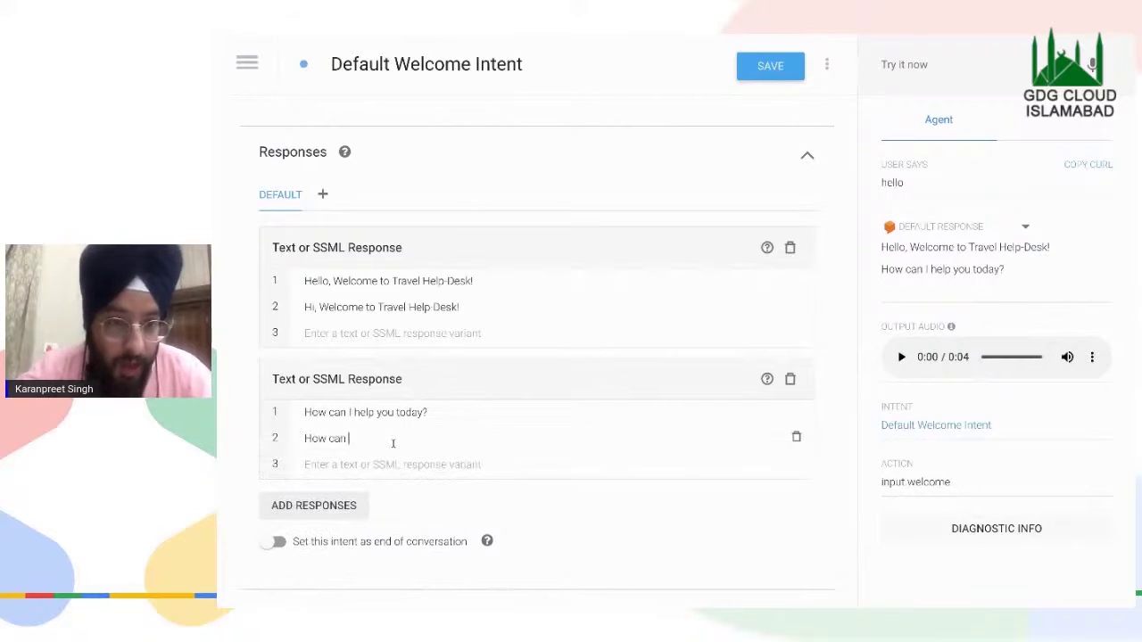
{"action": "type", "text": " can I help you"}
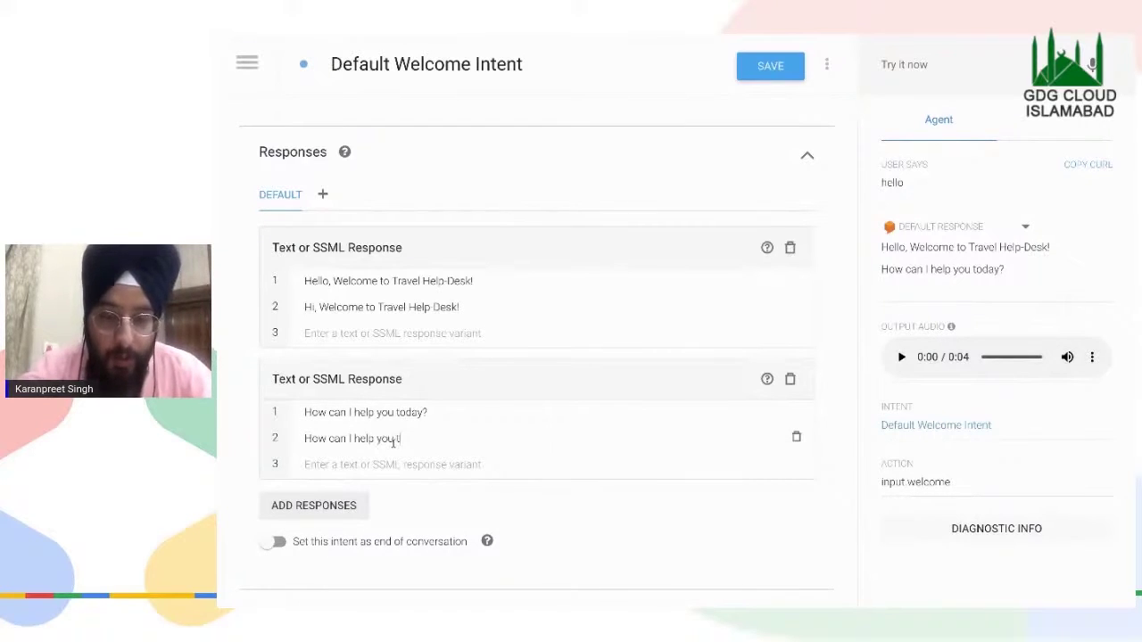
{"action": "type", "text": " today?"}
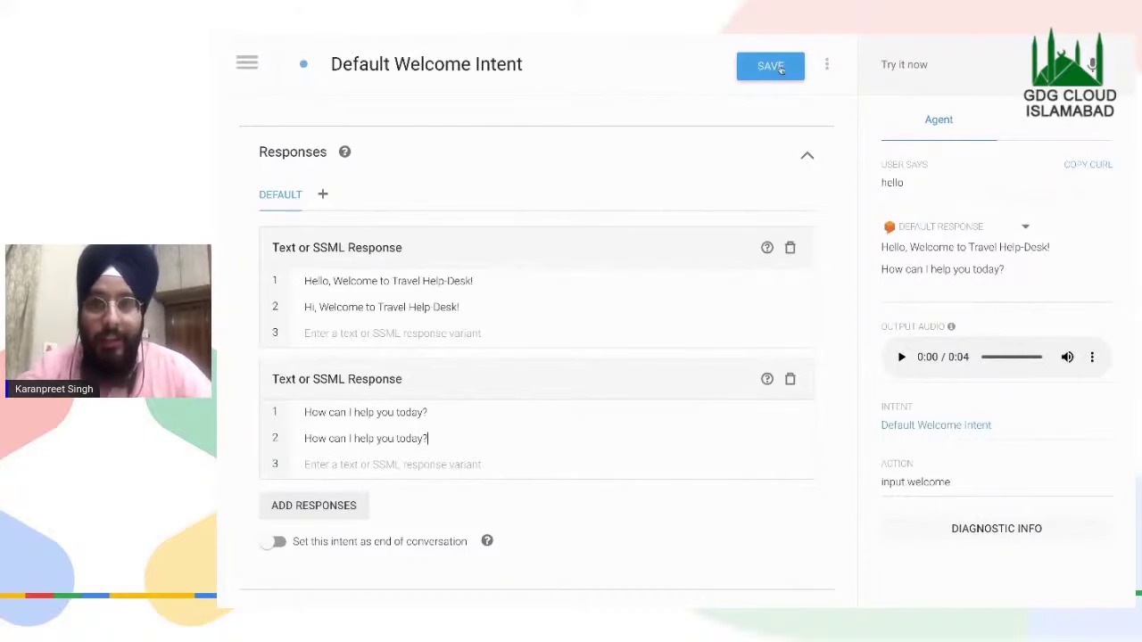
- Reword the second block's second variant as "How may I assist you today?" and save the Default Welcome Intent
{"action": "key", "text": "BackSpace"}
{"action": "key", "text": "BackSpace"}
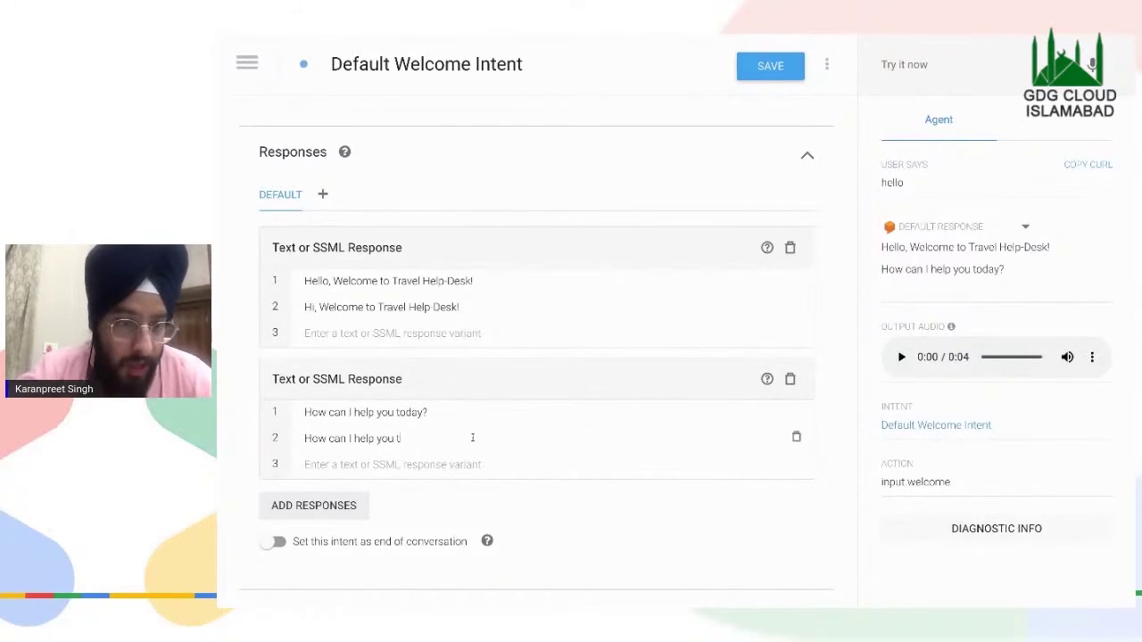
{"action": "key", "text": "BackSpace"}
{"action": "key", "text": "BackSpace"}
{"action": "key", "text": "BackSpace"}
{"action": "key", "text": "BackSpace"}
{"action": "key", "text": "BackSpace"}
{"action": "key", "text": "BackSpace"}
{"action": "key", "text": "BackSpace"}
{"action": "key", "text": "BackSpace"}
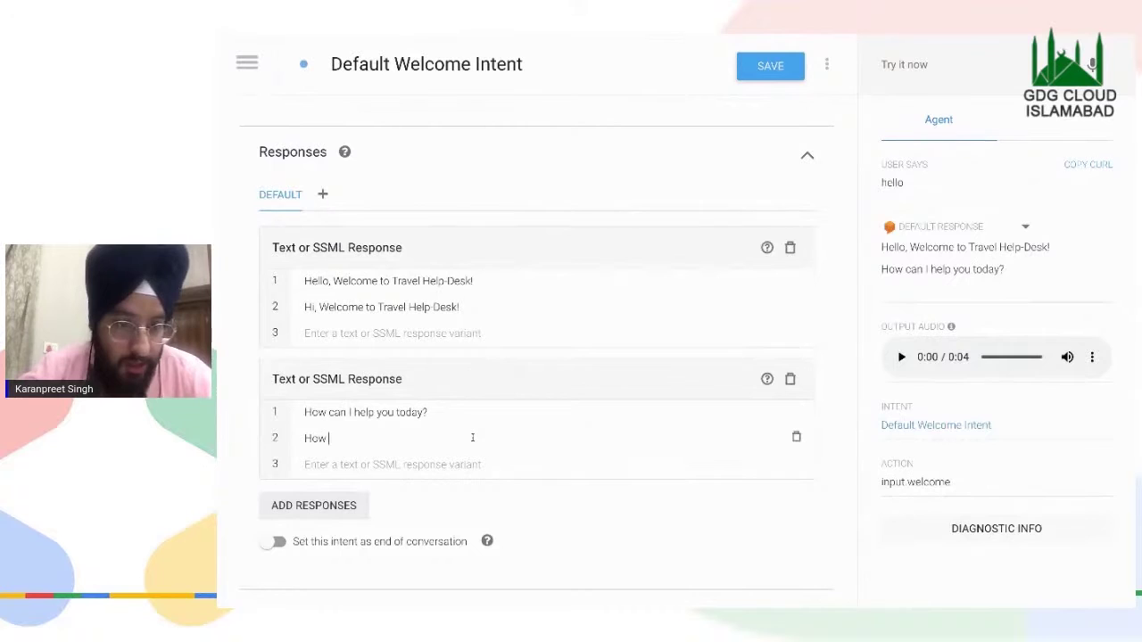
{"action": "type", "text": "may I assist you today?"}
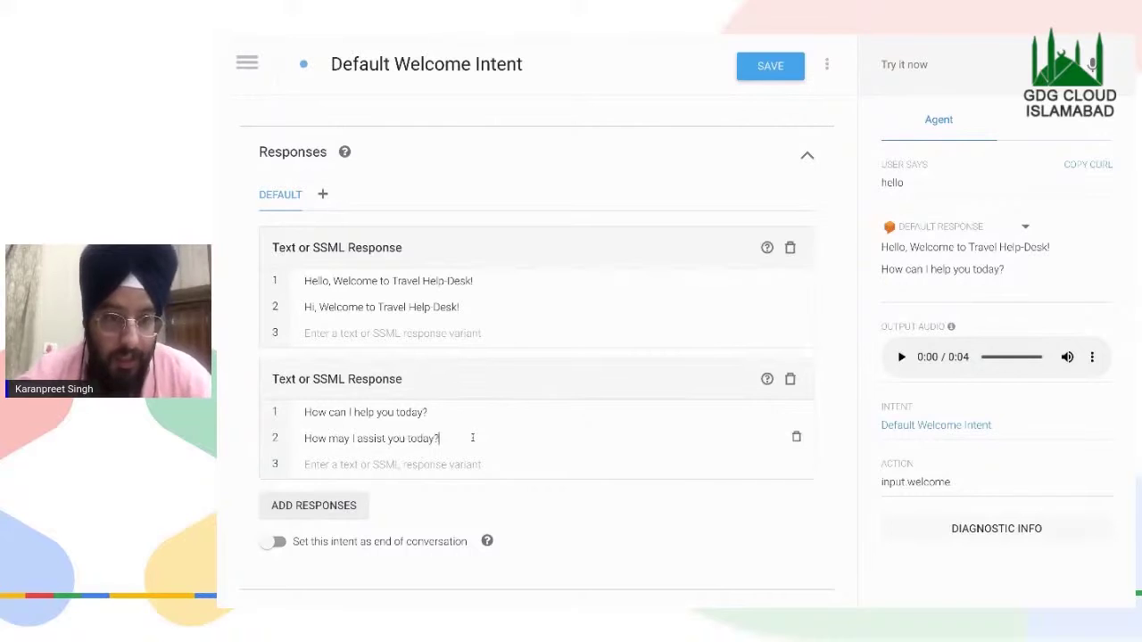
{"action": "left_click", "coordinate": [775, 67]}
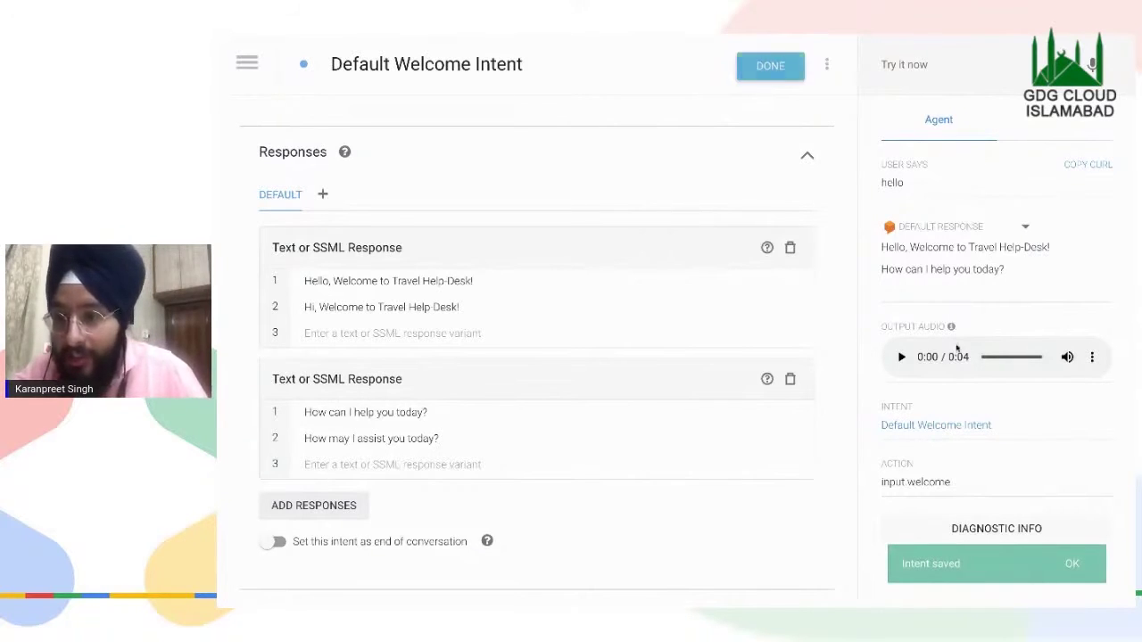
- Test the retrained agent with the message "hello" and examine both lines of its default response
{"action": "left_click", "coordinate": [910, 65]}
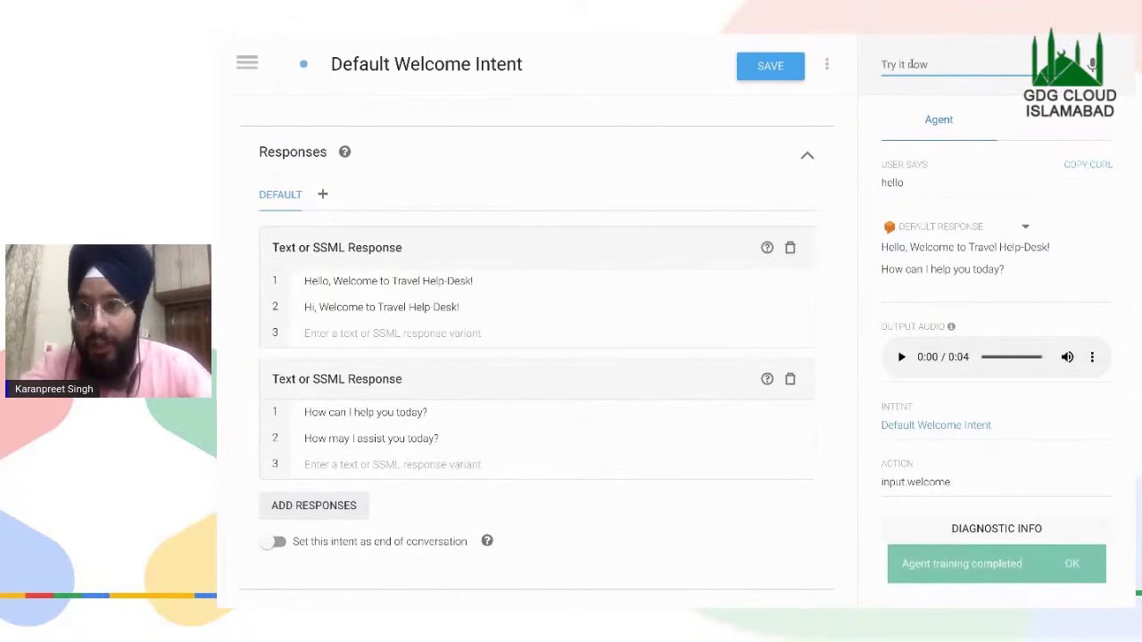
{"action": "type", "text": "hel"}
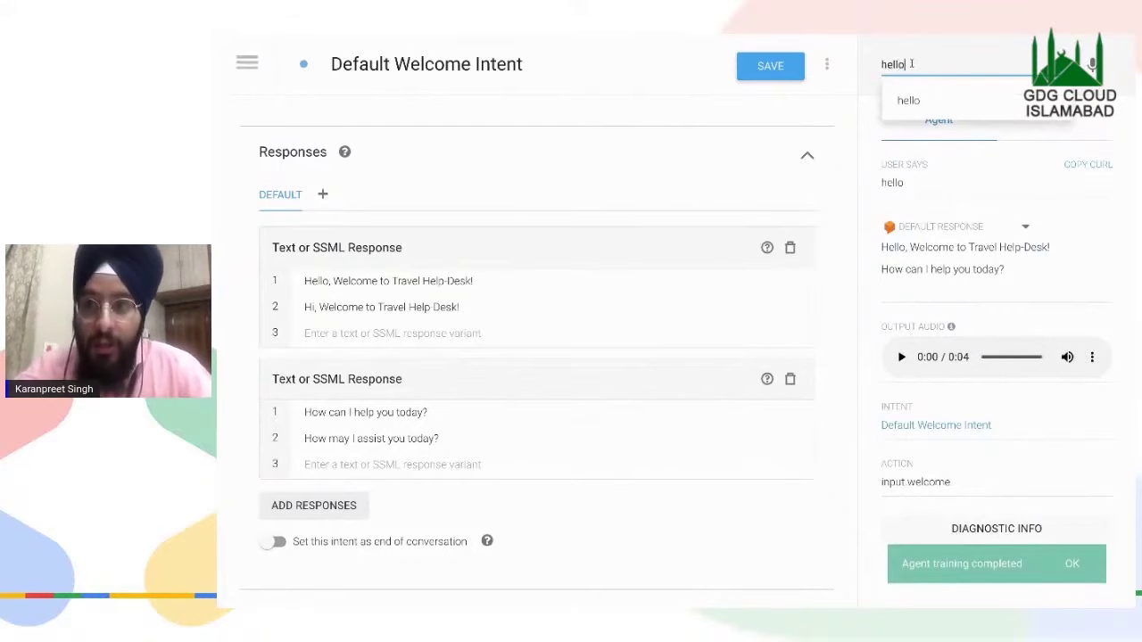
{"action": "type", "text": "lo"}
{"action": "key", "text": "Return"}
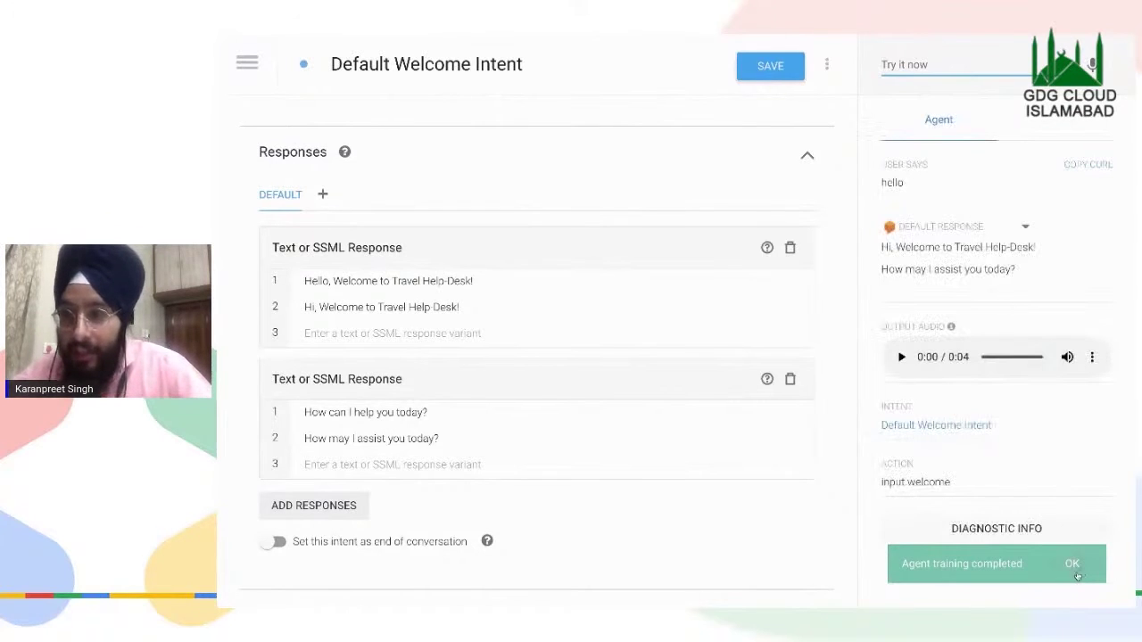
{"action": "left_click", "coordinate": [1074, 565]}
{"action": "left_click_drag", "start_coordinate": [882, 242], "coordinate": [999, 287]}
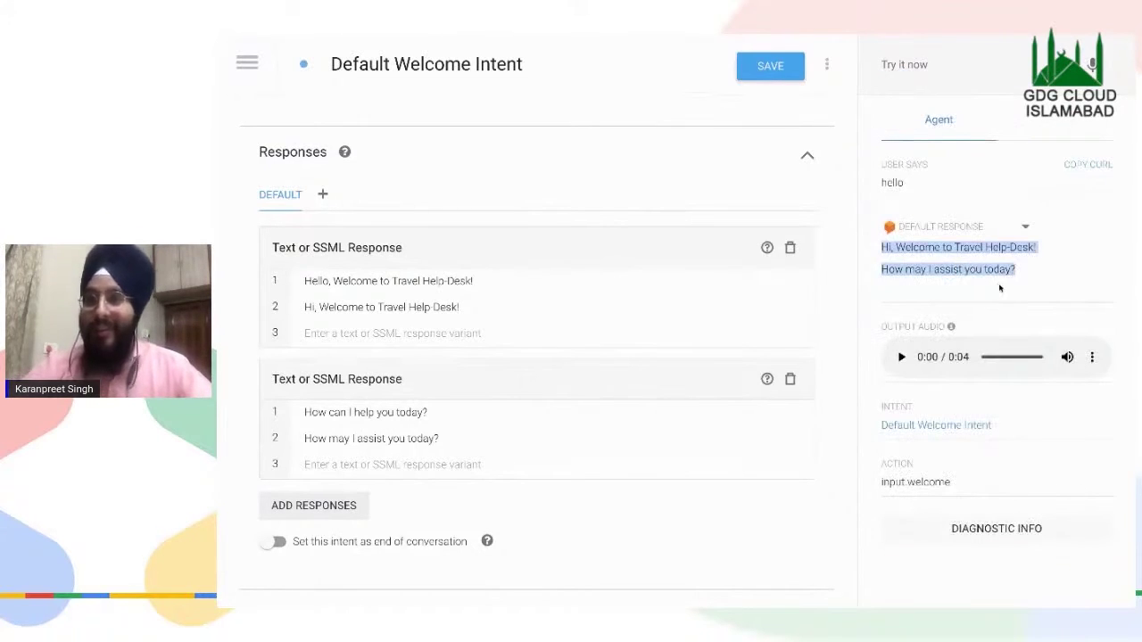
{"action": "left_click", "coordinate": [885, 248]}
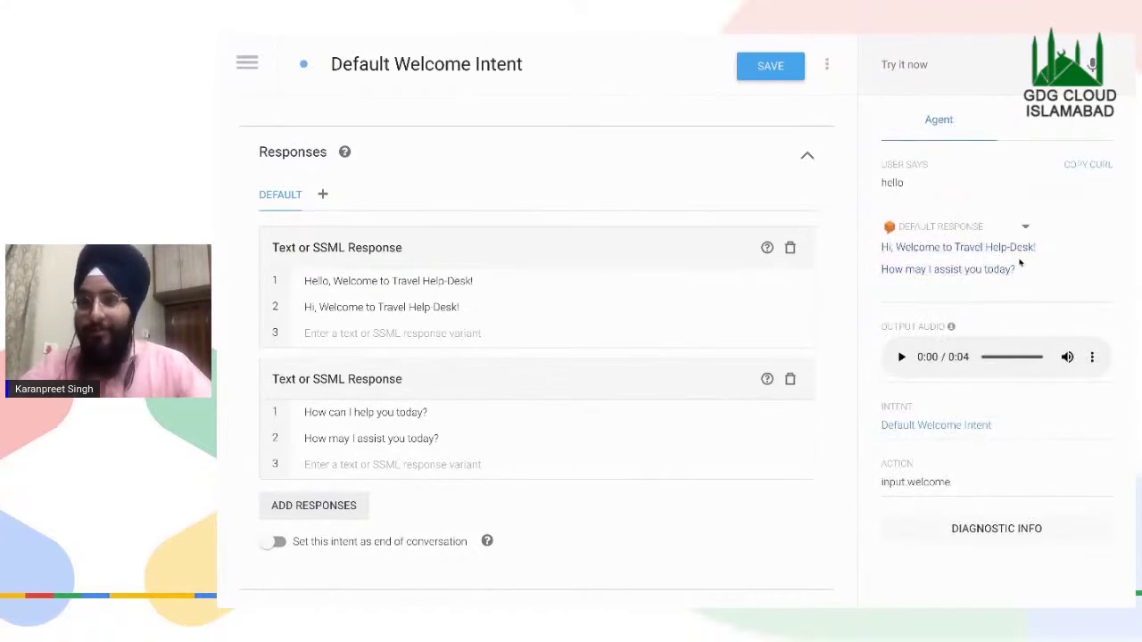
{"action": "left_click_drag", "start_coordinate": [881, 270], "coordinate": [1018, 269]}
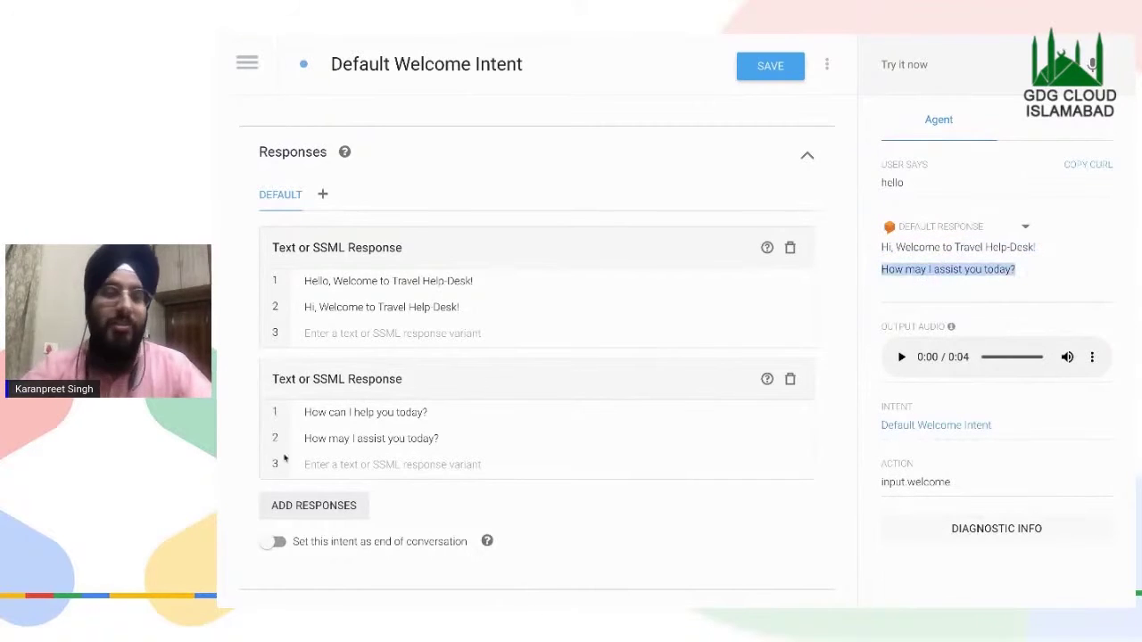
- Send "hello" to the agent once more and compare the response's second line with the second block's variants
{"action": "left_click", "coordinate": [900, 65]}
{"action": "type", "text": "hello"}
{"action": "key", "text": "Return"}
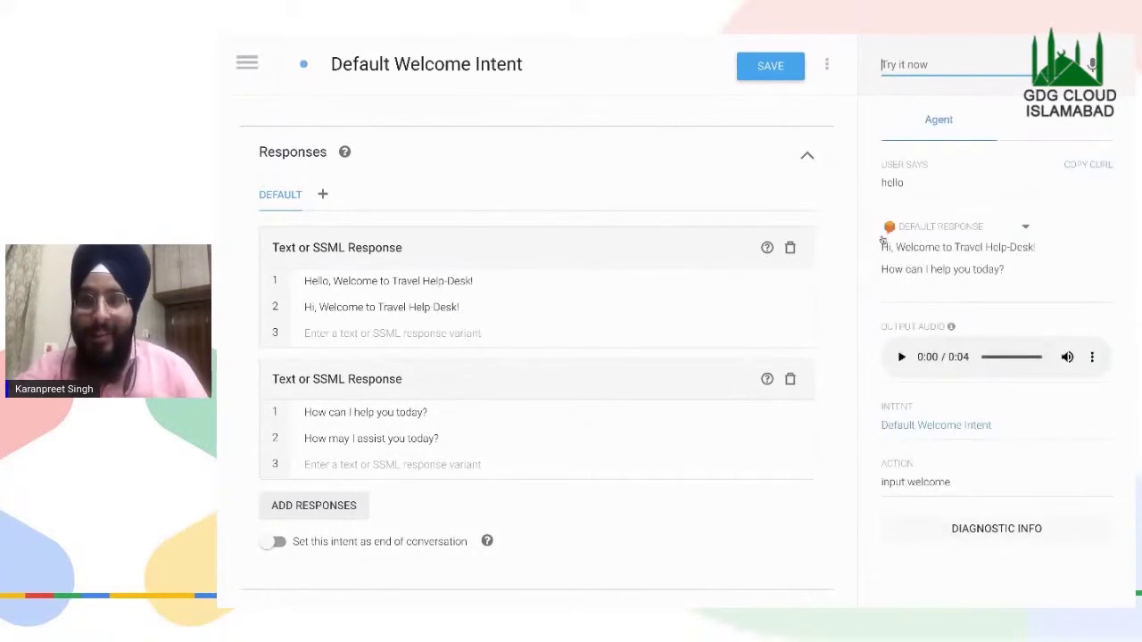
{"action": "left_click_drag", "start_coordinate": [882, 247], "coordinate": [1055, 262]}
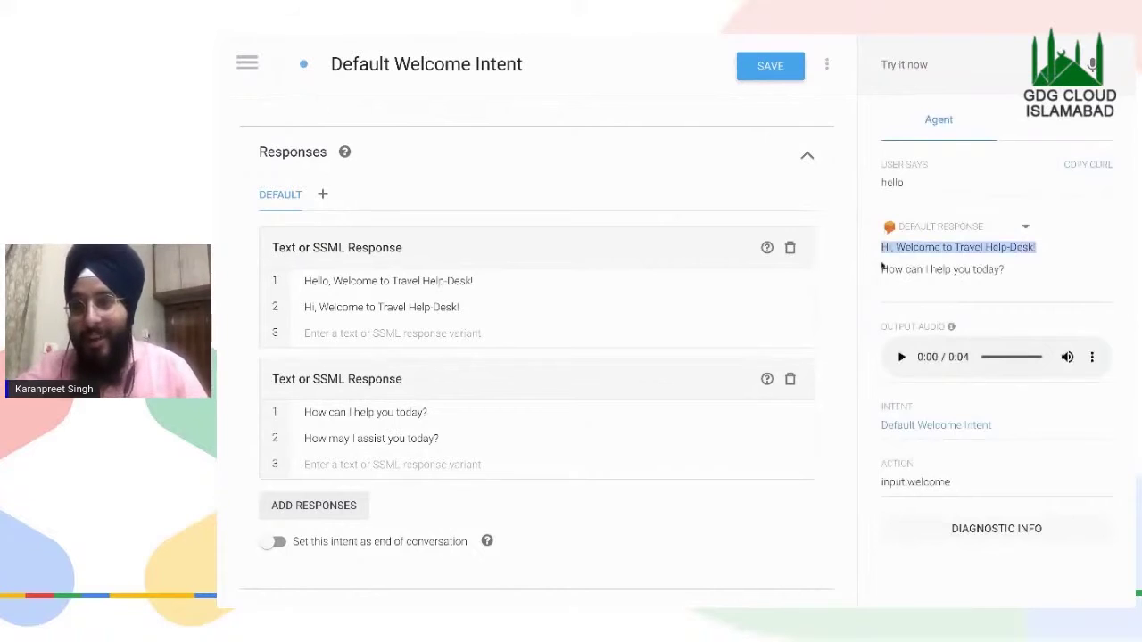
{"action": "left_click_drag", "start_coordinate": [882, 267], "coordinate": [1006, 268]}
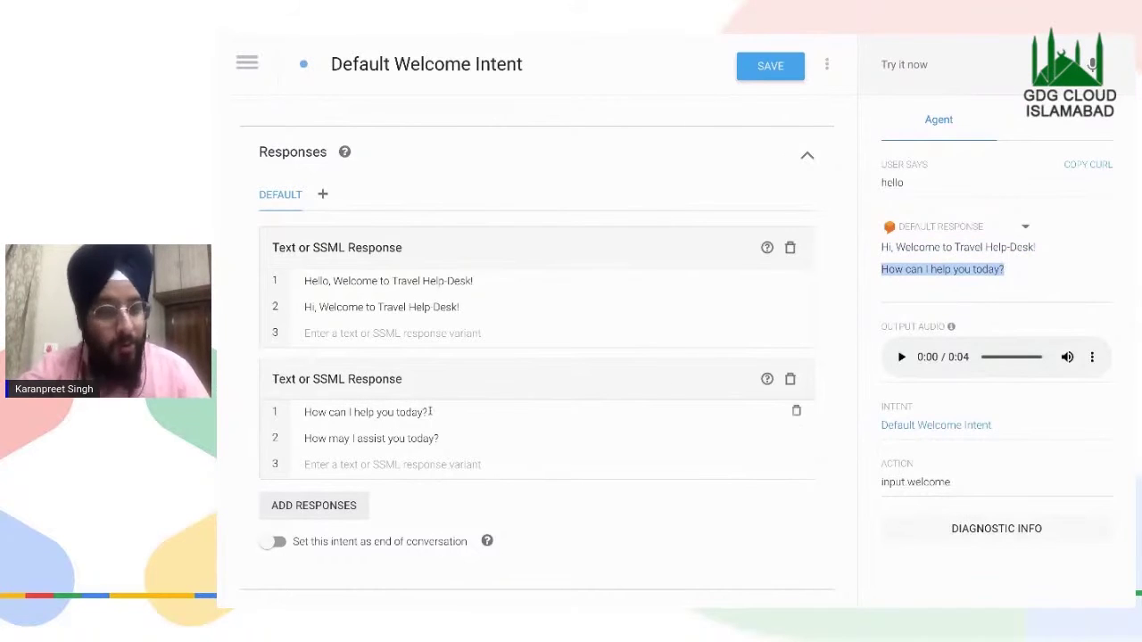
{"action": "left_click_drag", "start_coordinate": [431, 411], "coordinate": [342, 393]}
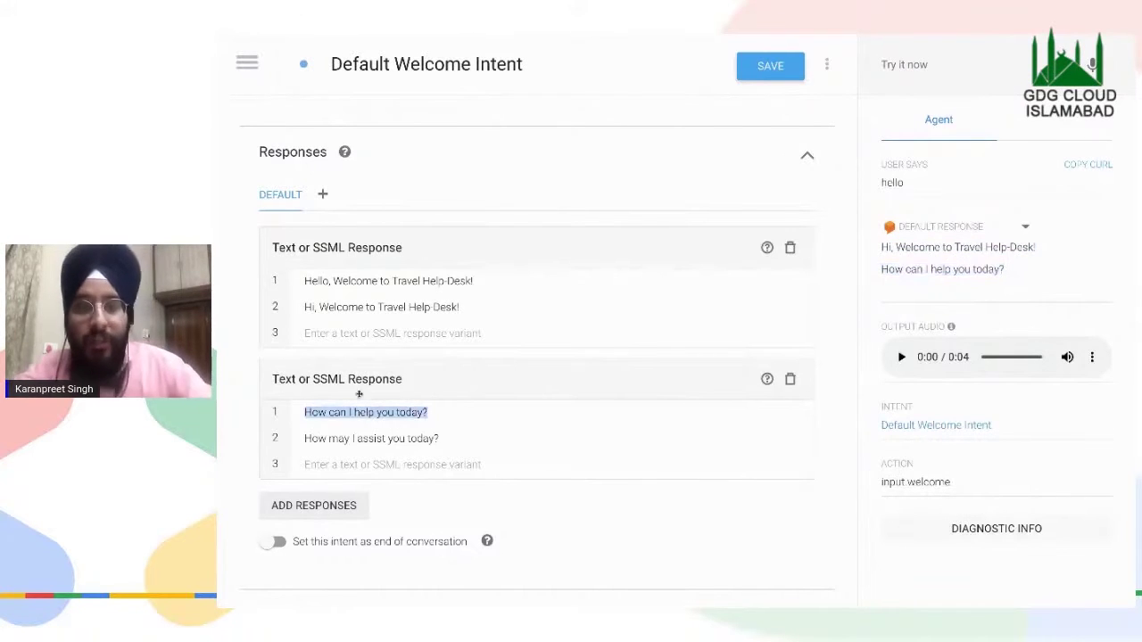
- Save the Default Welcome Intent, return to the Intents list and create a new intent
{"action": "left_click", "coordinate": [773, 71]}
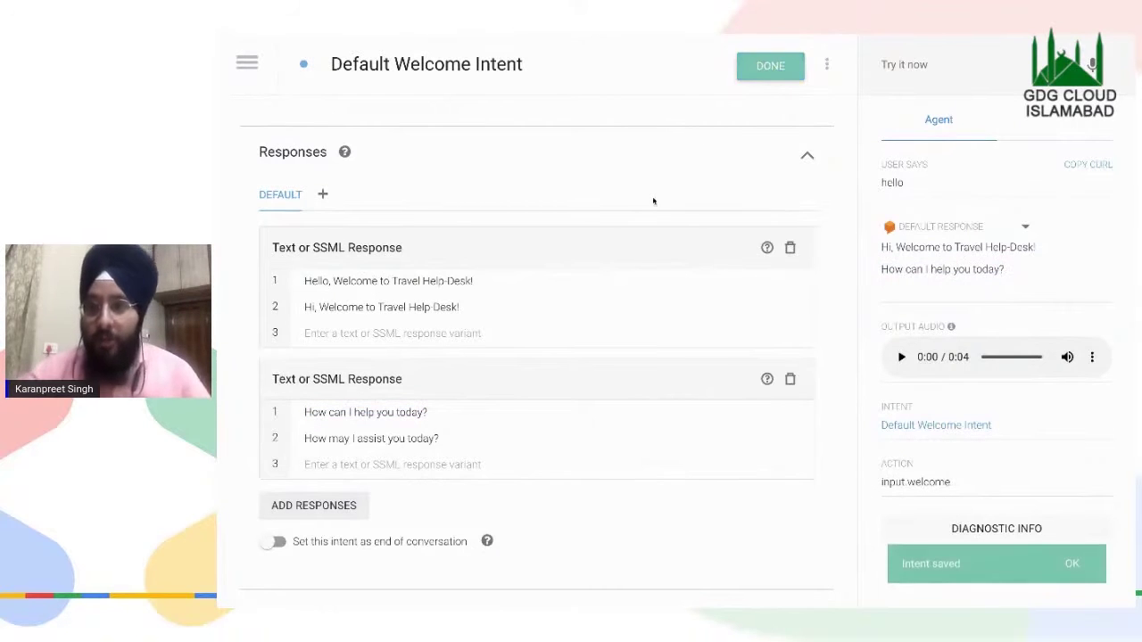
{"action": "left_click", "coordinate": [1079, 562]}
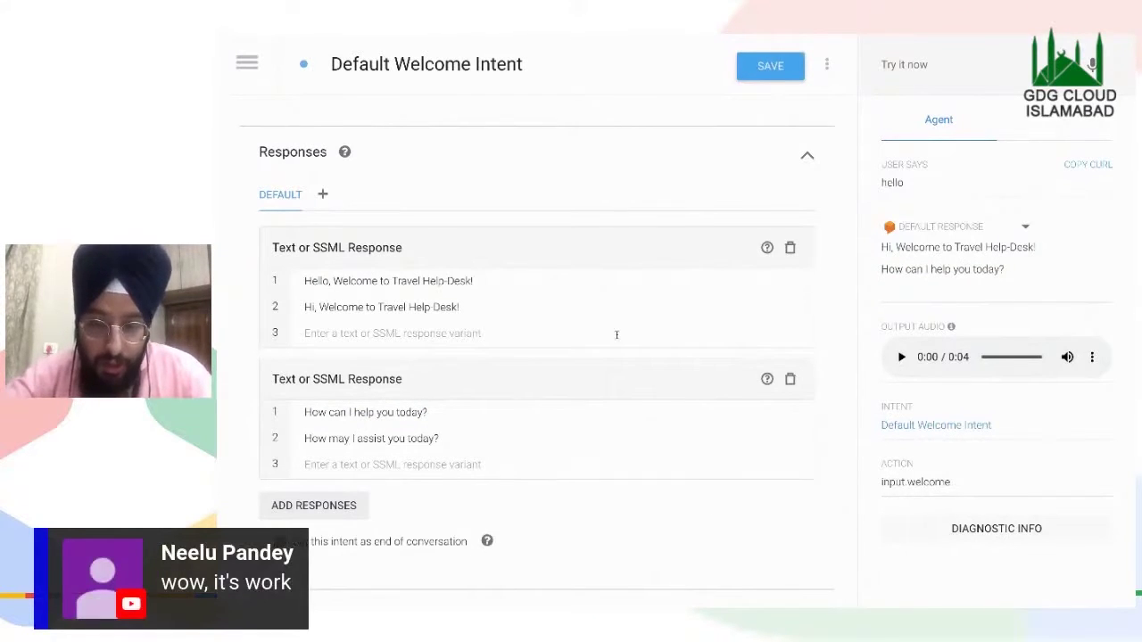
{"action": "key", "text": "ctrl+minus"}
{"action": "key", "text": "ctrl+minus"}
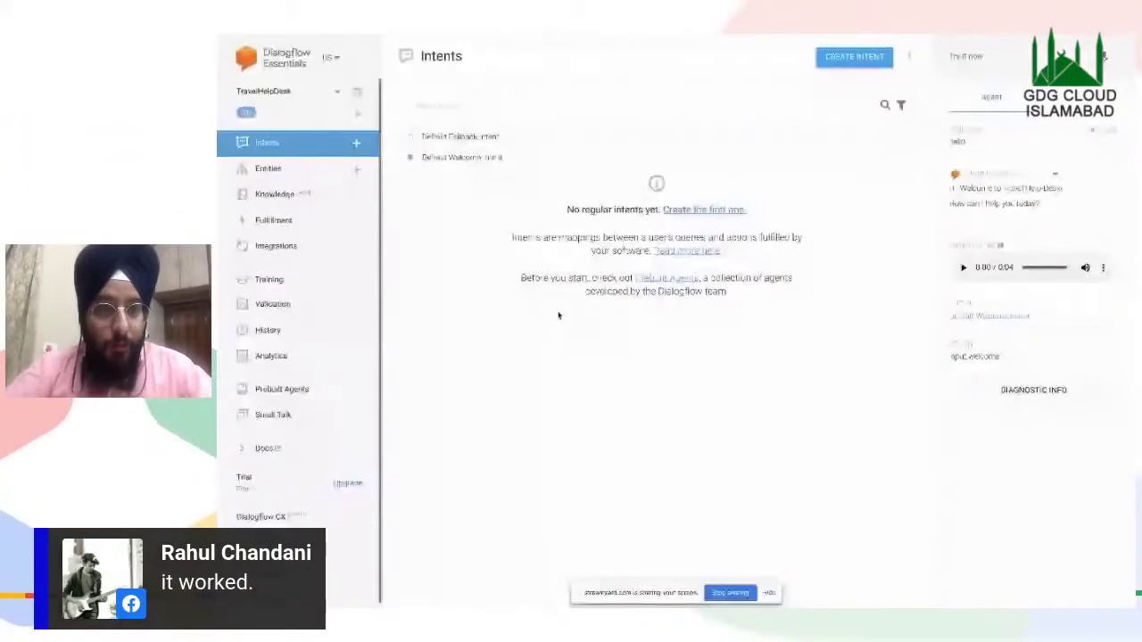
{"action": "key", "text": "ctrl+plus"}
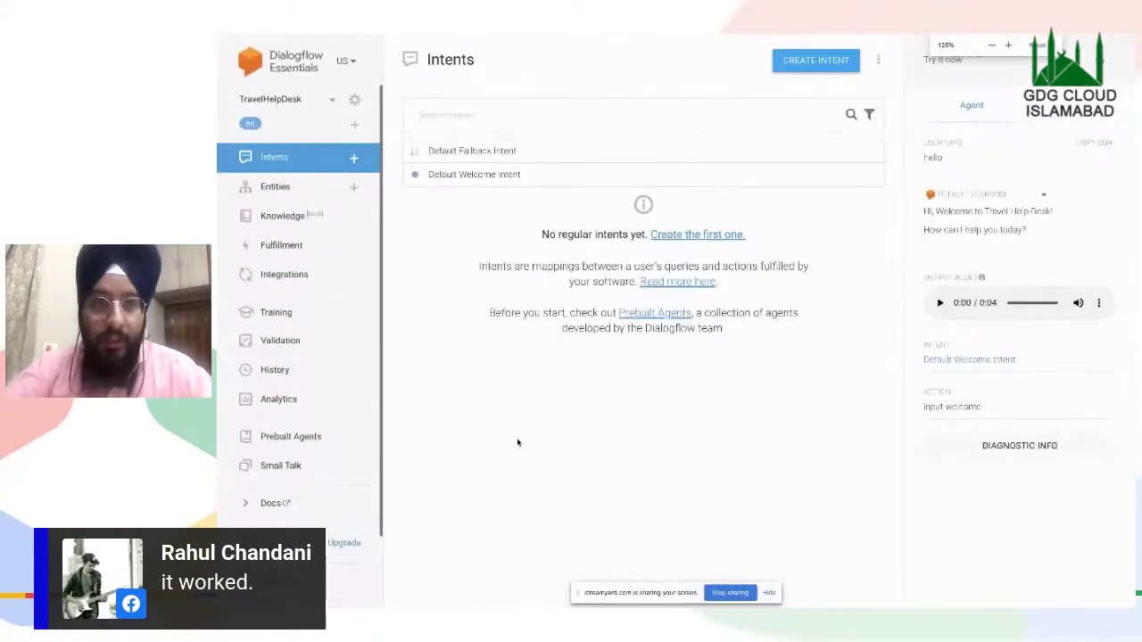
{"action": "key", "text": "ctrl+plus"}
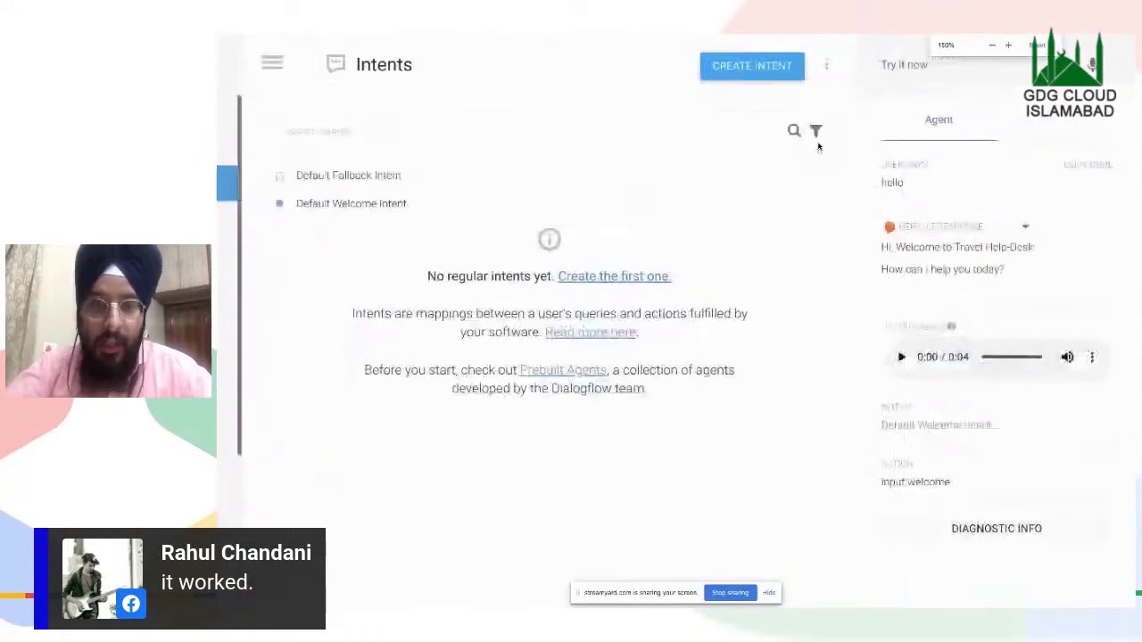
{"action": "left_click", "coordinate": [755, 71]}
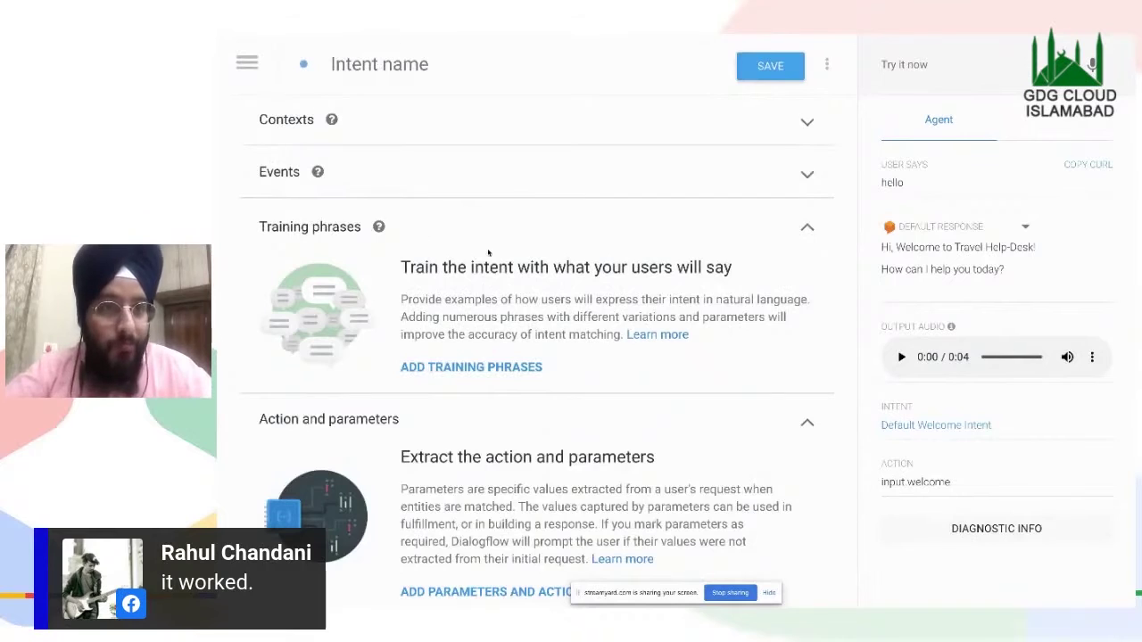
- Look over the new intent's sections, from contexts and training phrases to responses and fulfillment
{"action": "key", "text": "ctrl+minus"}
{"action": "key", "text": "ctrl+minus"}
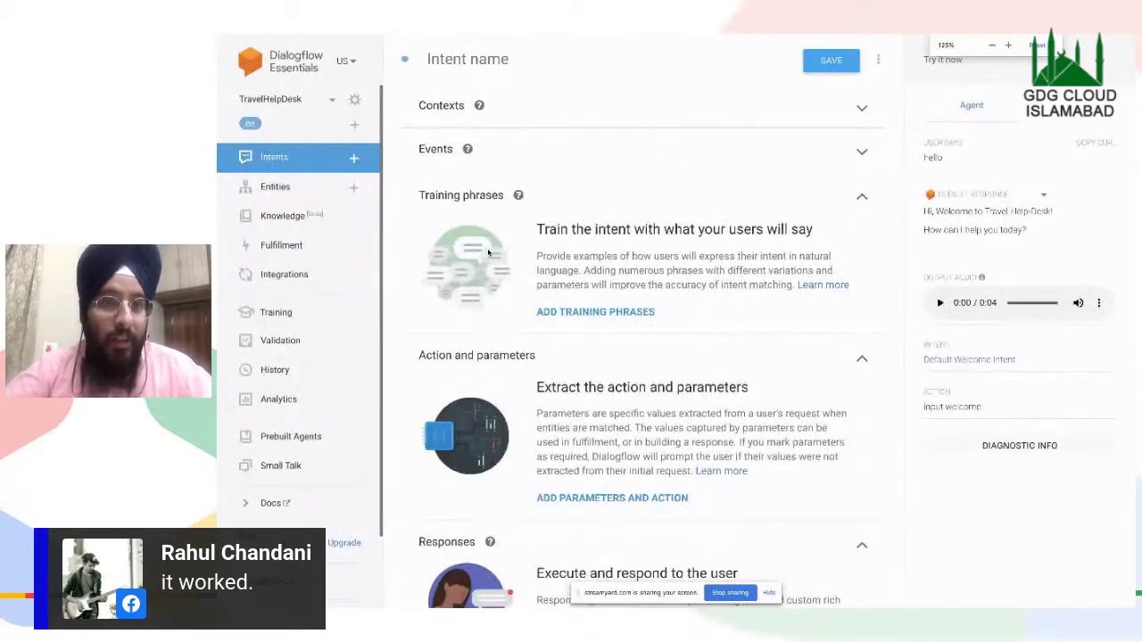
{"action": "scroll", "coordinate": [488, 253], "scroll_direction": "down", "scroll_amount": 2}
{"action": "key", "text": "ctrl+minus"}
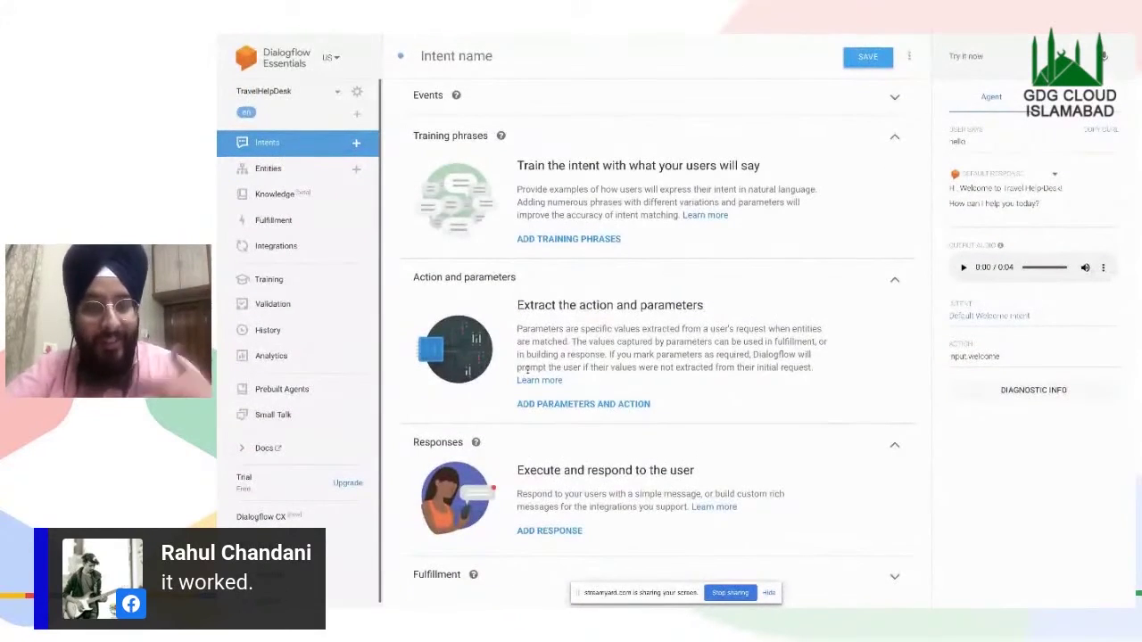
{"action": "scroll", "coordinate": [528, 368], "scroll_direction": "up", "scroll_amount": 1}
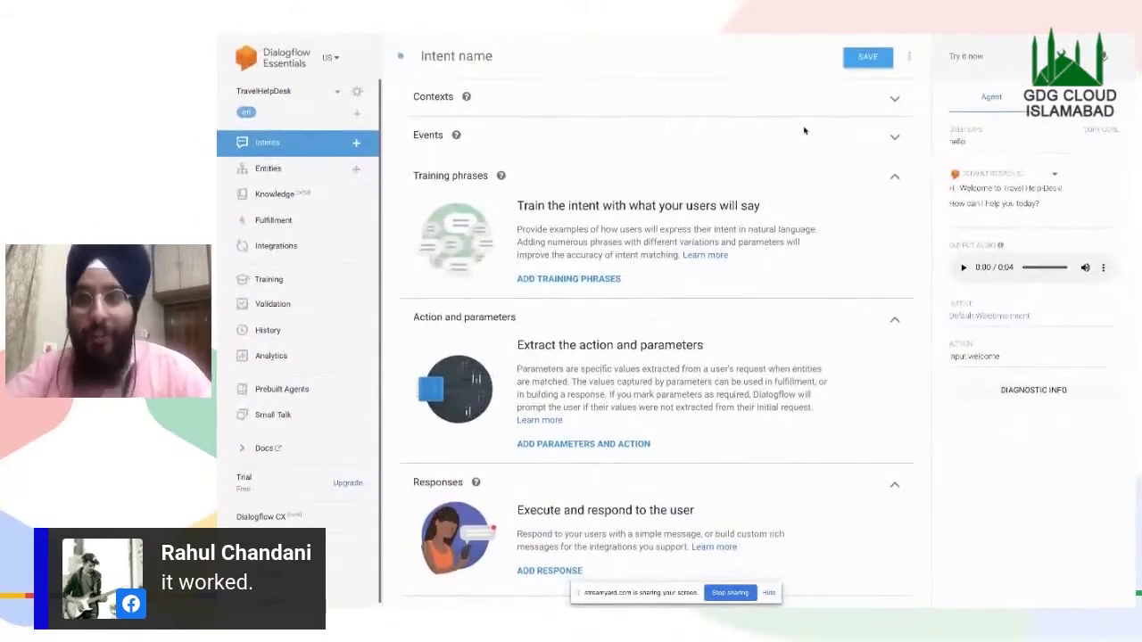
{"action": "key", "text": "ctrl+plus"}
{"action": "key", "text": "ctrl+plus"}
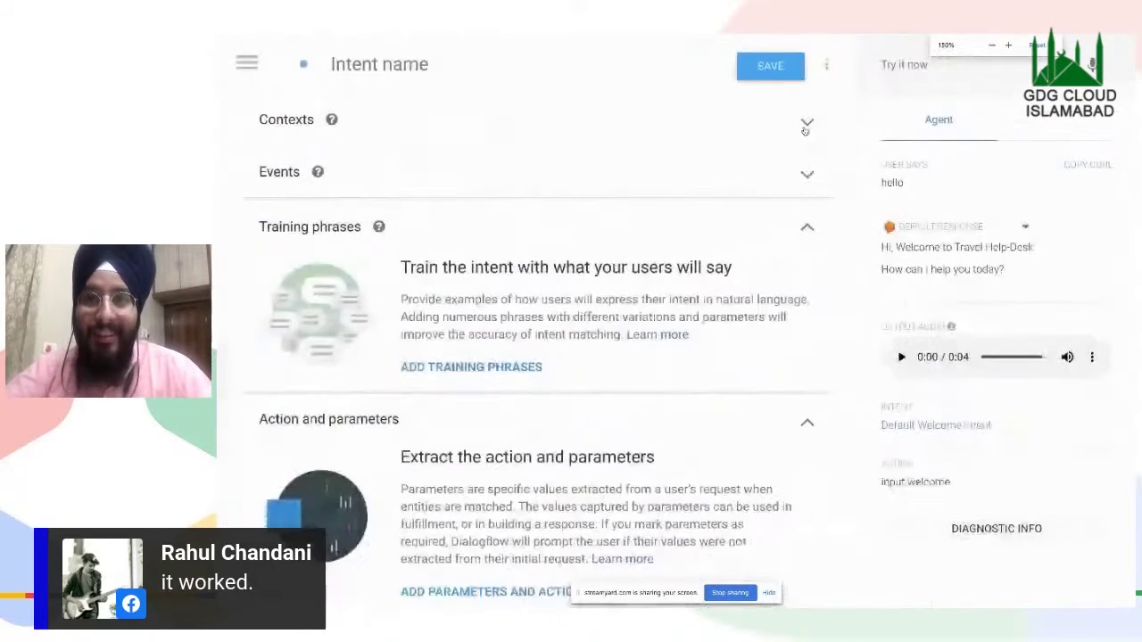
- Name the new intent BookATrain and save it
{"action": "left_click", "coordinate": [373, 69]}
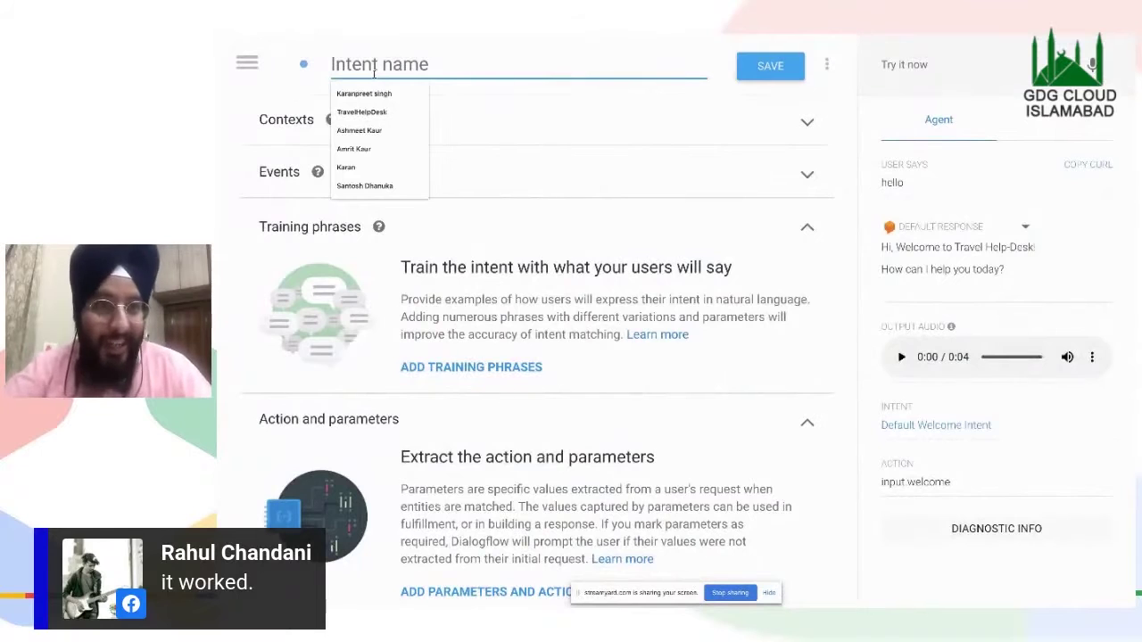
{"action": "type", "text": "W"}
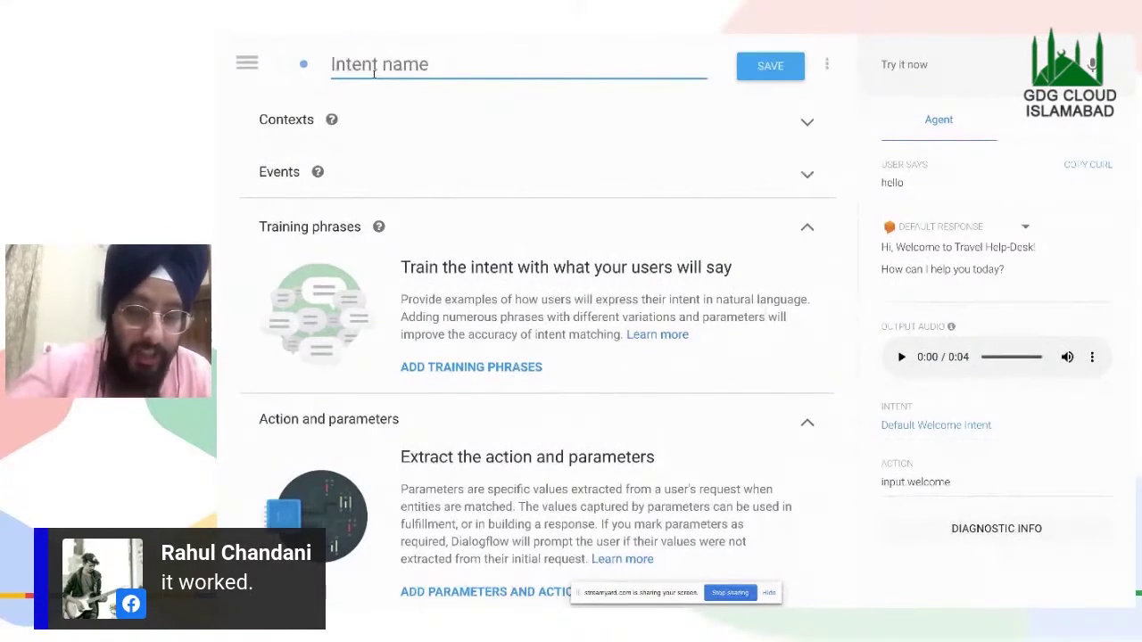
{"action": "type", "text": "Boi"}
{"action": "key", "text": "BackSpace"}
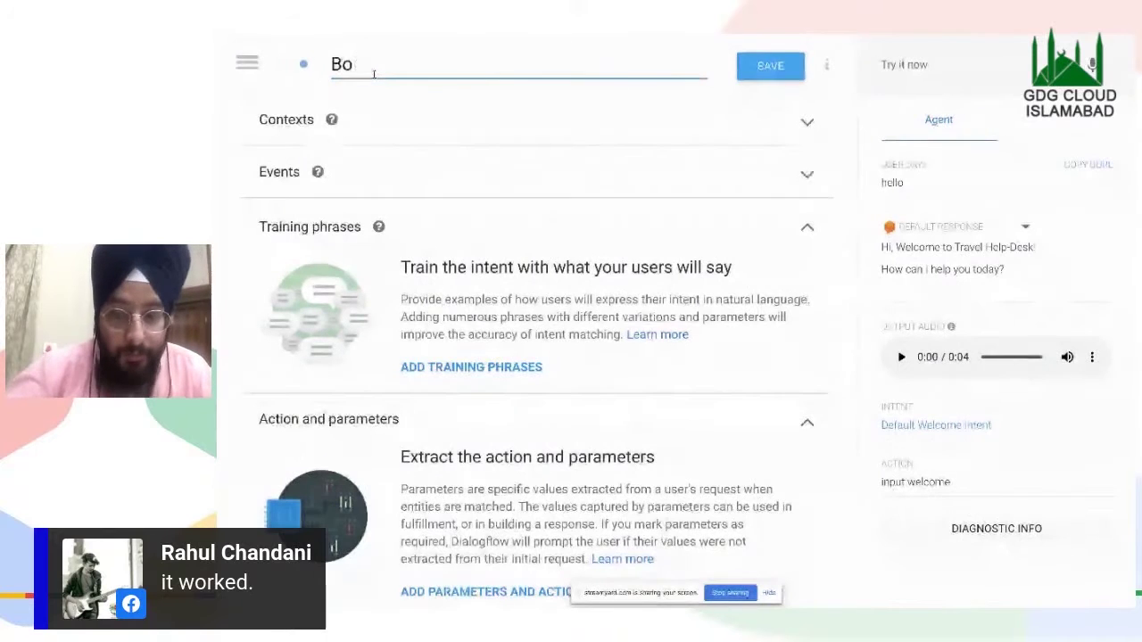
{"action": "type", "text": "ook"}
{"action": "key", "text": "BackSpace"}
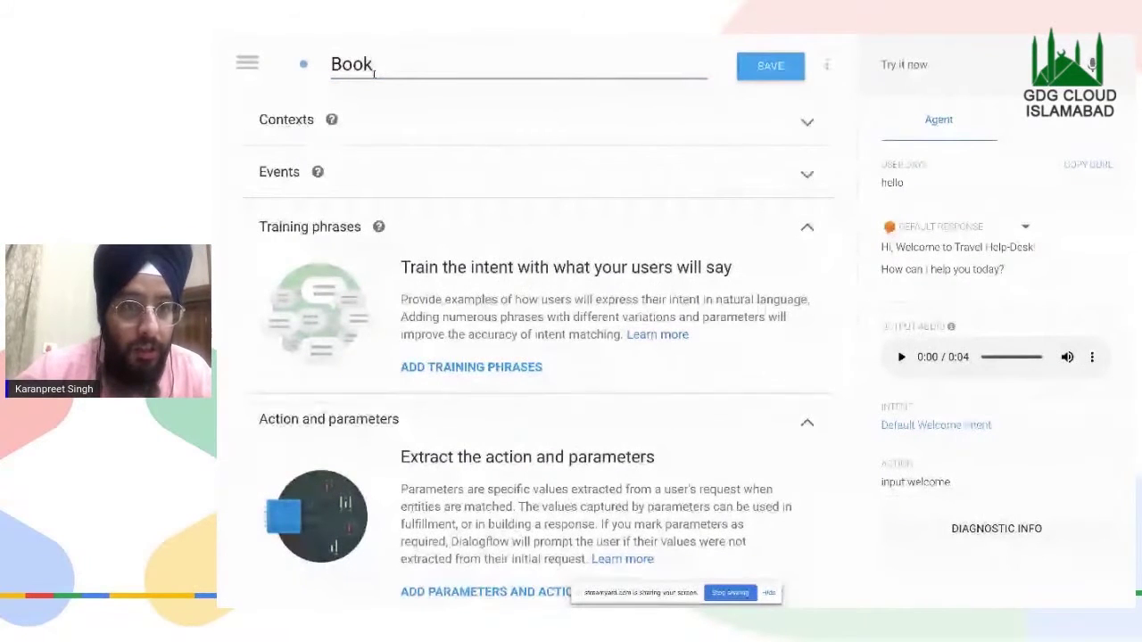
{"action": "type", "text": "ATrain"}
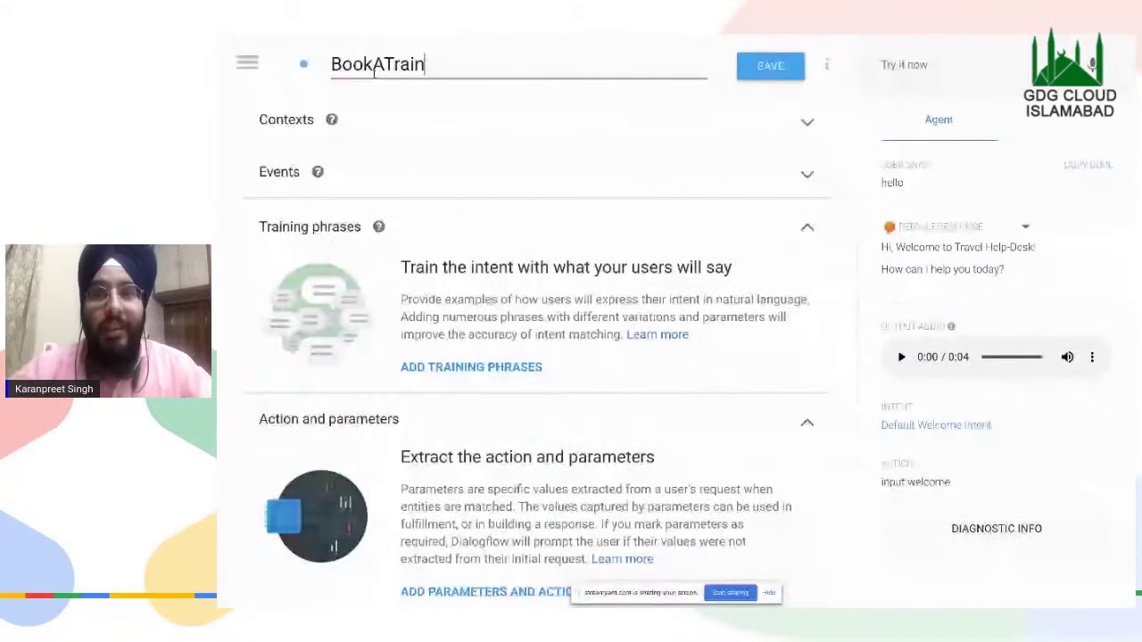
{"action": "left_click", "coordinate": [770, 66]}
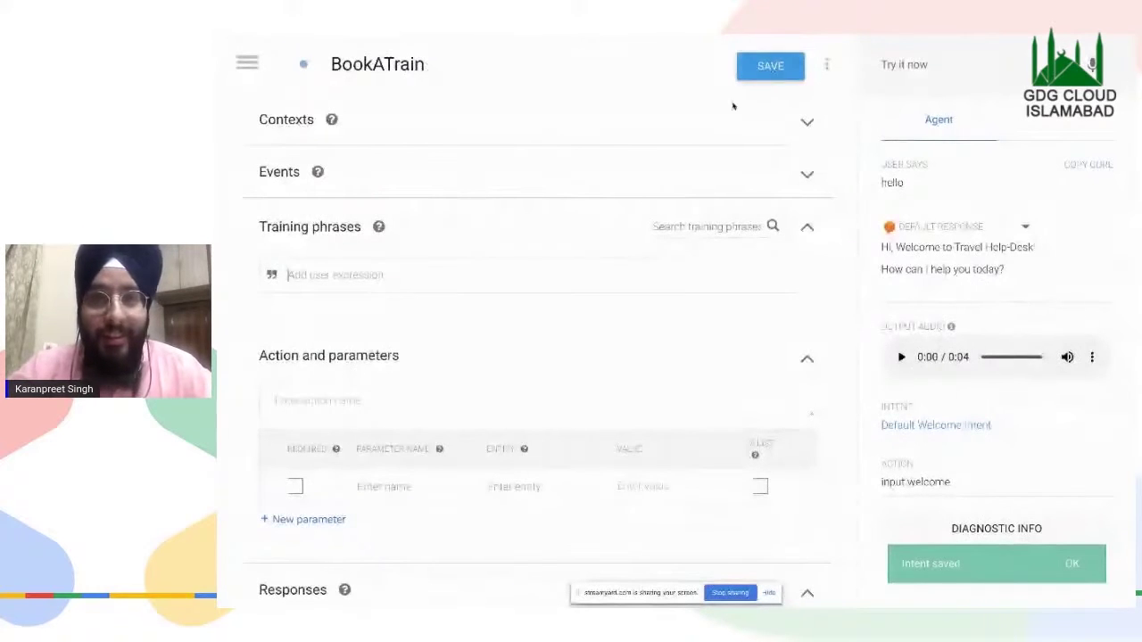
- Rename the intent as BookTrainTicket and save it
{"action": "left_click", "coordinate": [423, 64]}
{"action": "key", "text": "BackSpace"}
{"action": "key", "text": "BackSpace"}
{"action": "key", "text": "BackSpace"}
{"action": "key", "text": "BackSpace"}
{"action": "key", "text": "BackSpace"}
{"action": "key", "text": "BackSpace"}
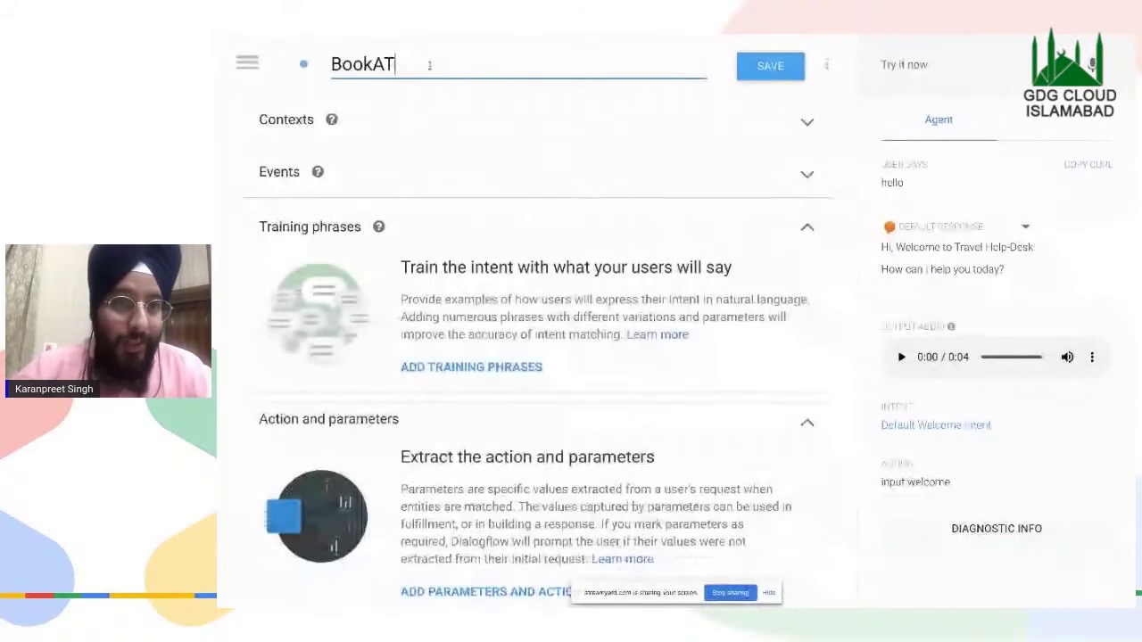
{"action": "type", "text": "TrainTicket"}
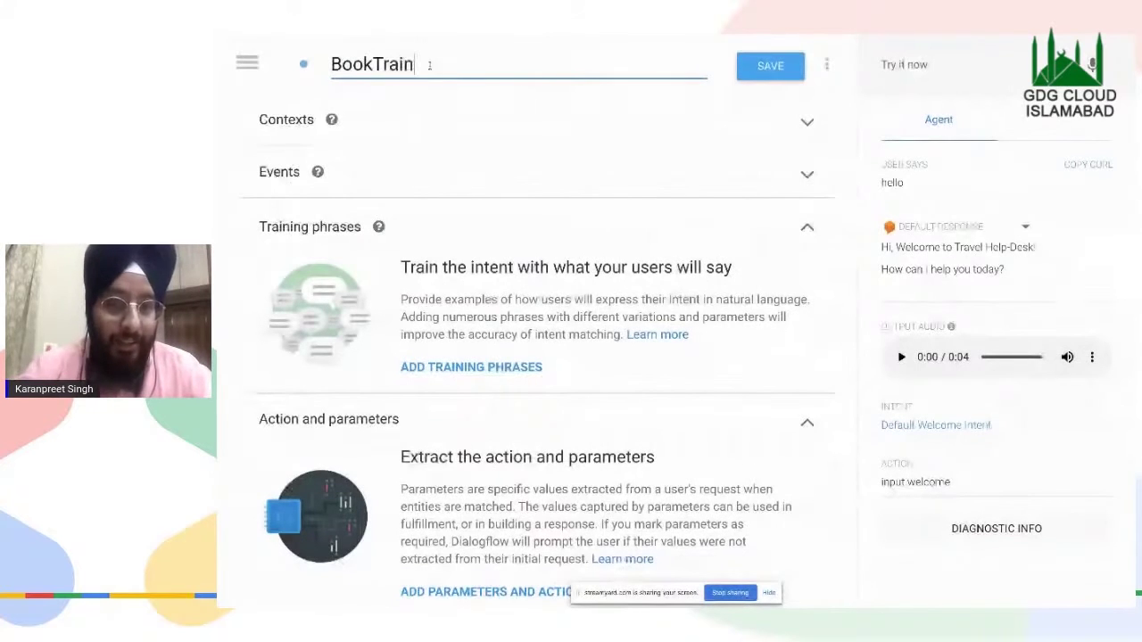
{"action": "left_click", "coordinate": [770, 66]}
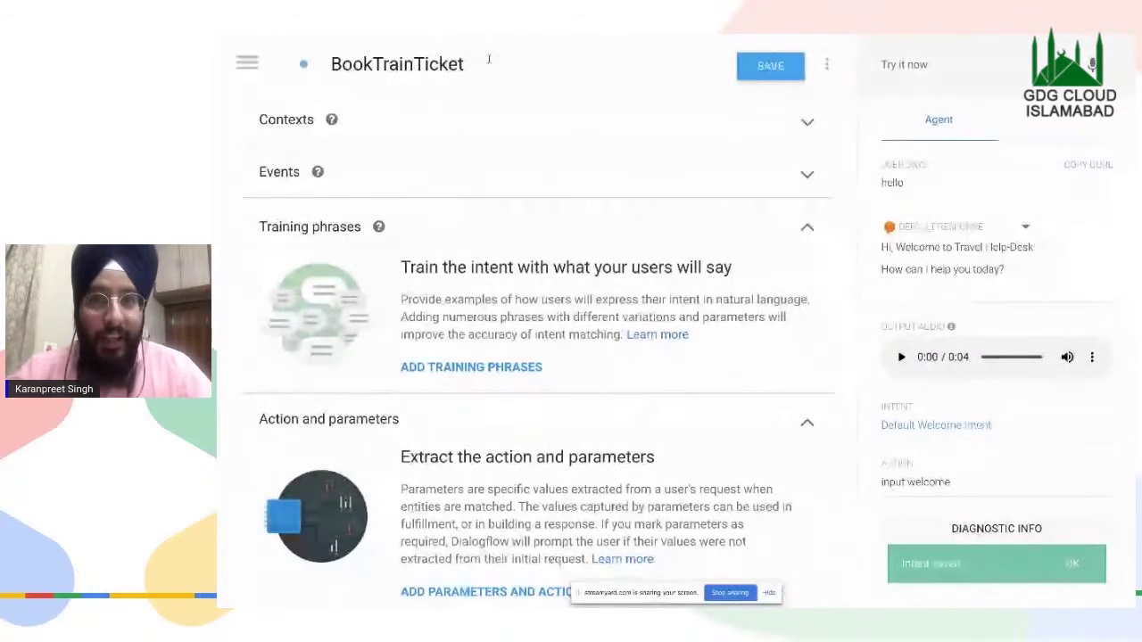
{"action": "key", "text": "Return"}
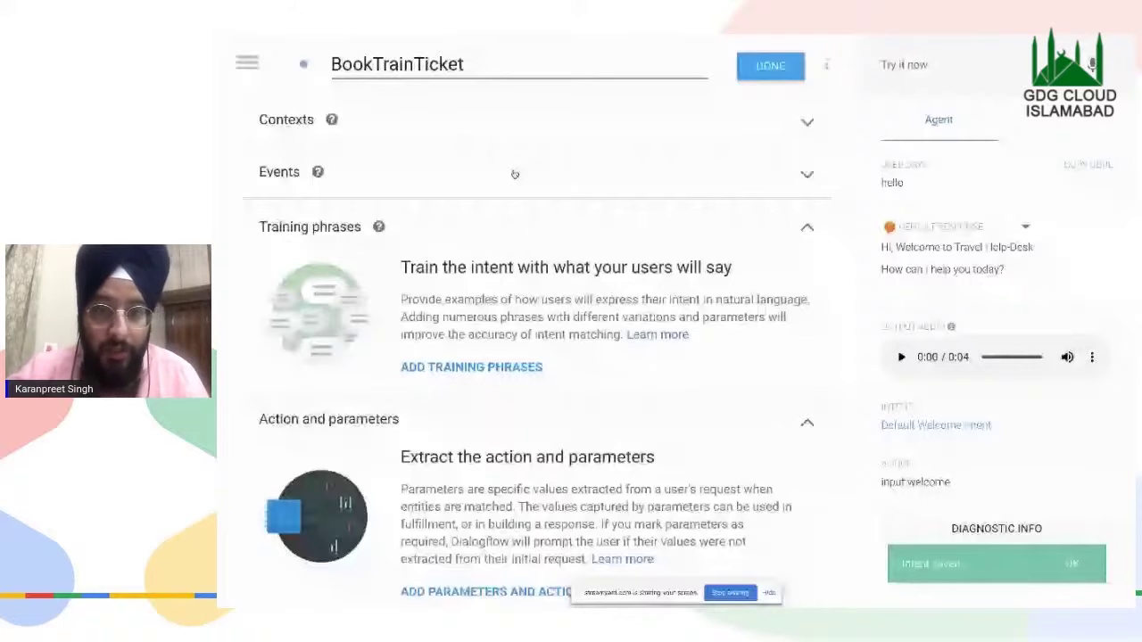
- Add the training phrase "i want to book a train ticket" to the BookTrainTicket intent
{"action": "scroll", "coordinate": [494, 319], "scroll_direction": "down", "scroll_amount": 1}
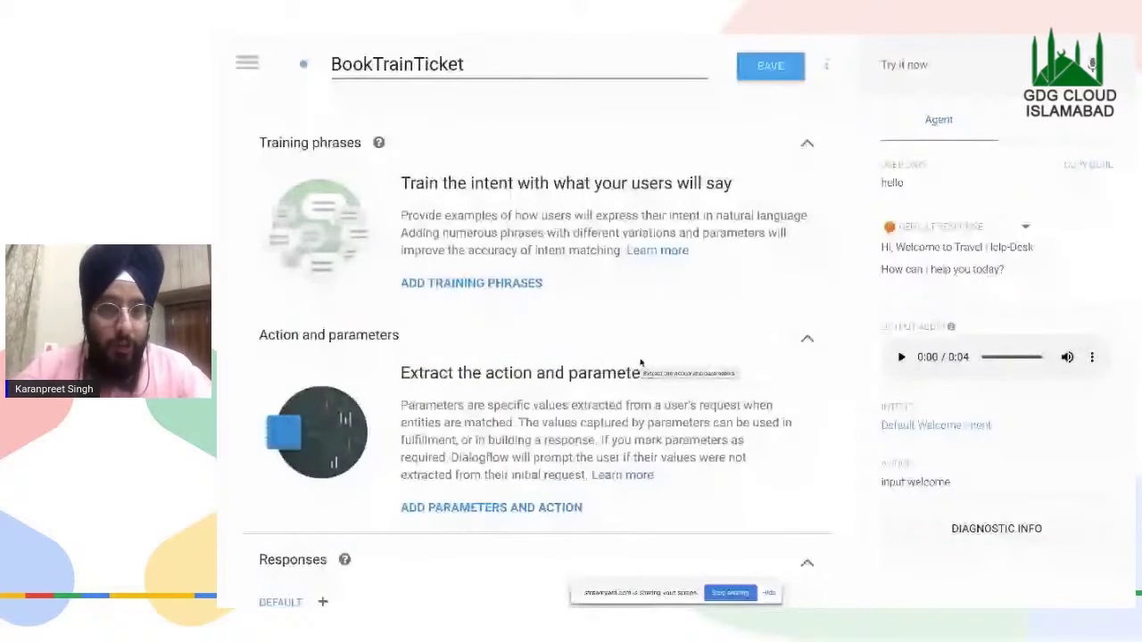
{"action": "left_click", "coordinate": [495, 284]}
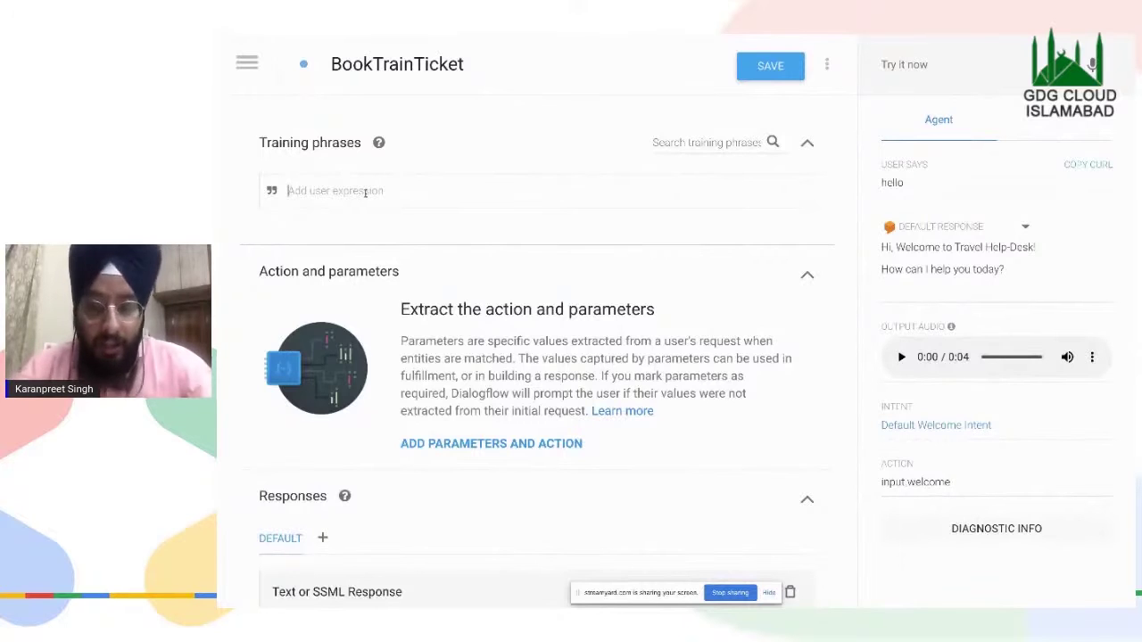
{"action": "type", "text": "i wan"}
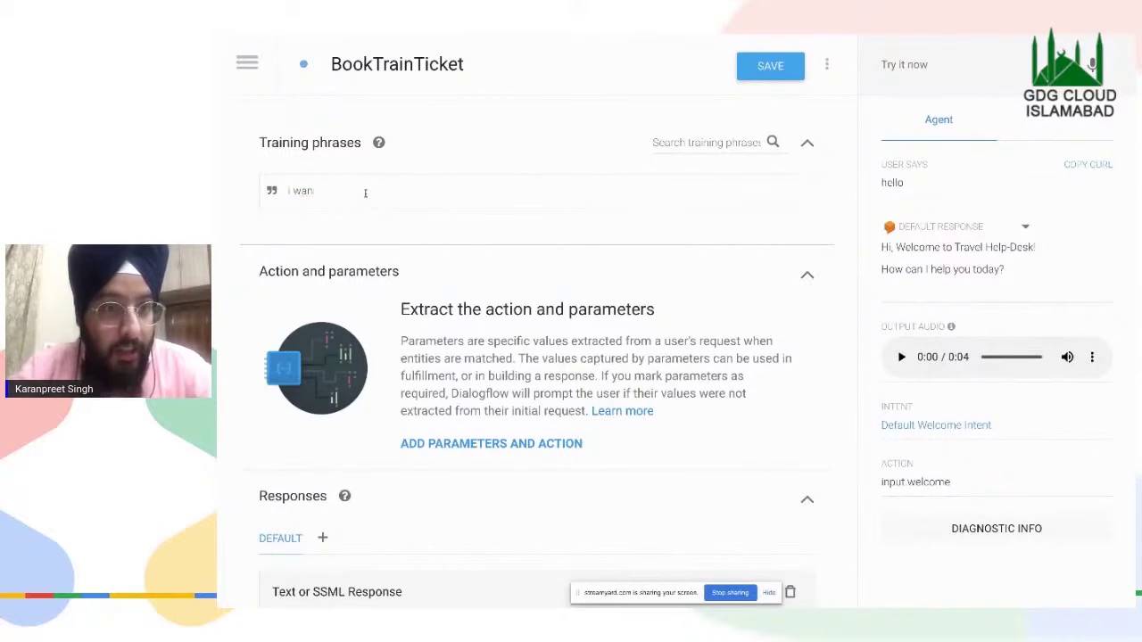
{"action": "type", "text": "t to book a"}
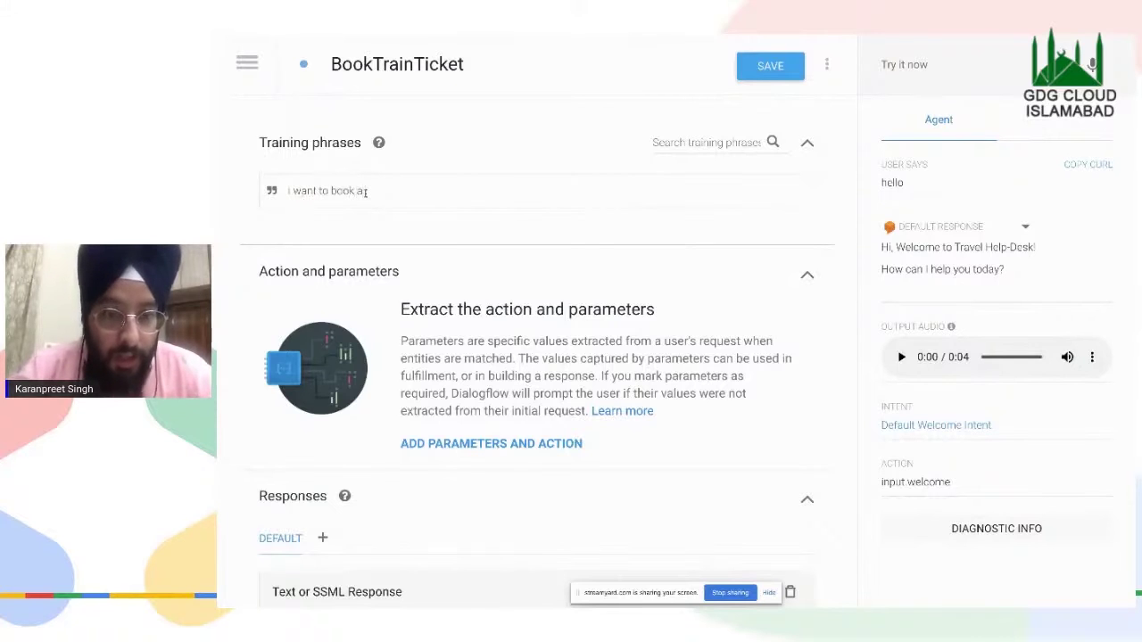
{"action": "type", "text": " train ticket"}
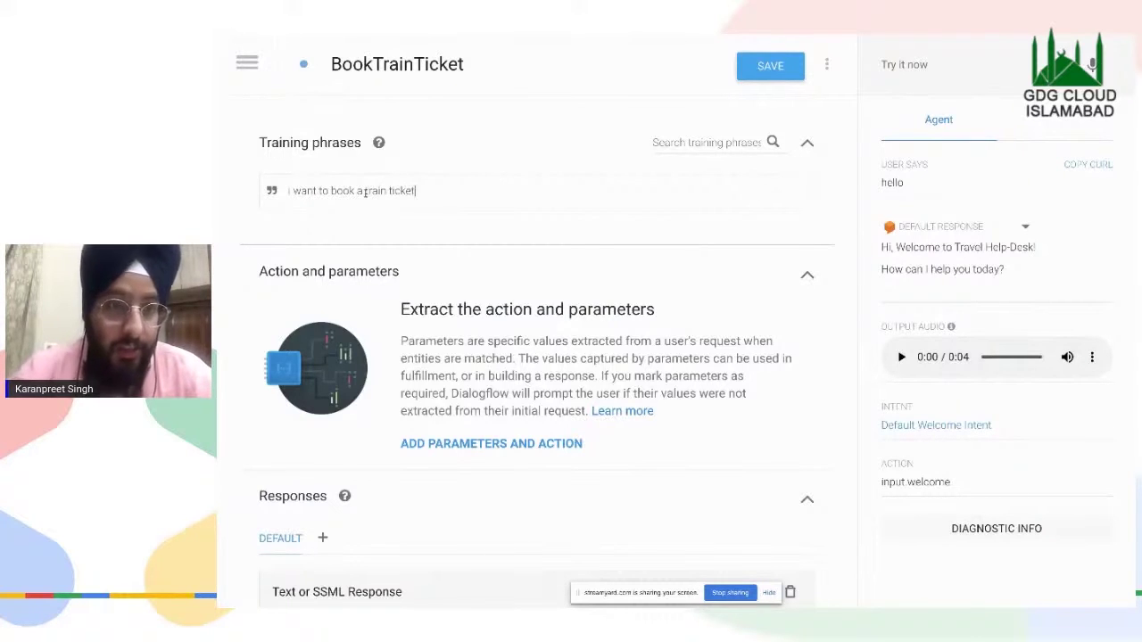
{"action": "key", "text": "Return"}
- Add a second training phrase, "I want to check different options of train tickets"
{"action": "type", "text": "I w"}
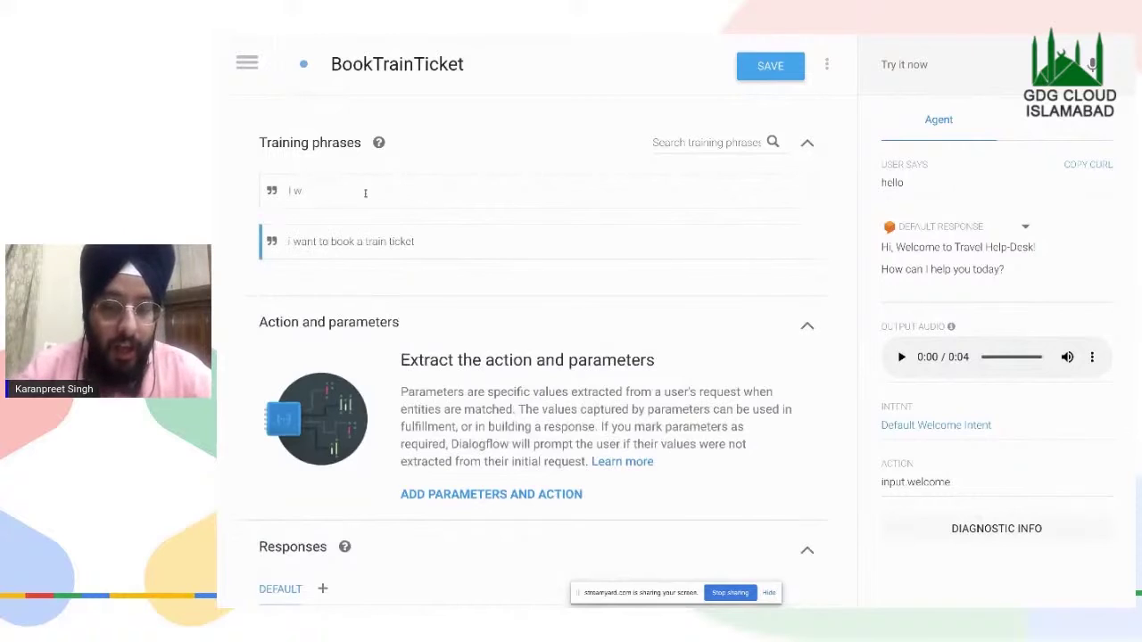
{"action": "type", "text": "ant to check "}
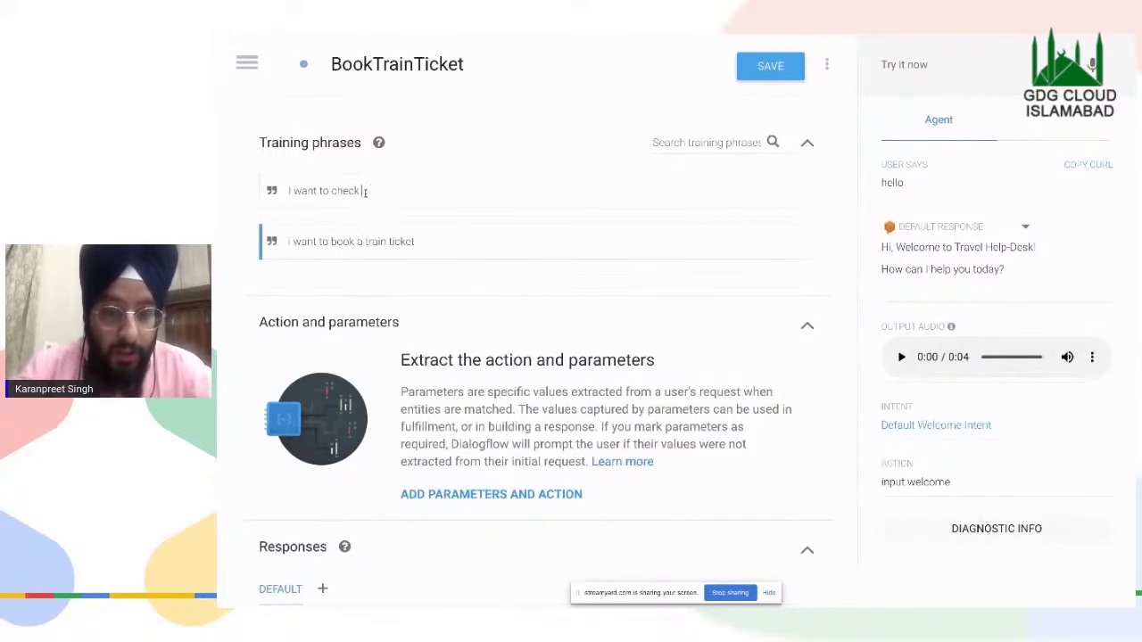
{"action": "type", "text": "different options of train tickets"}
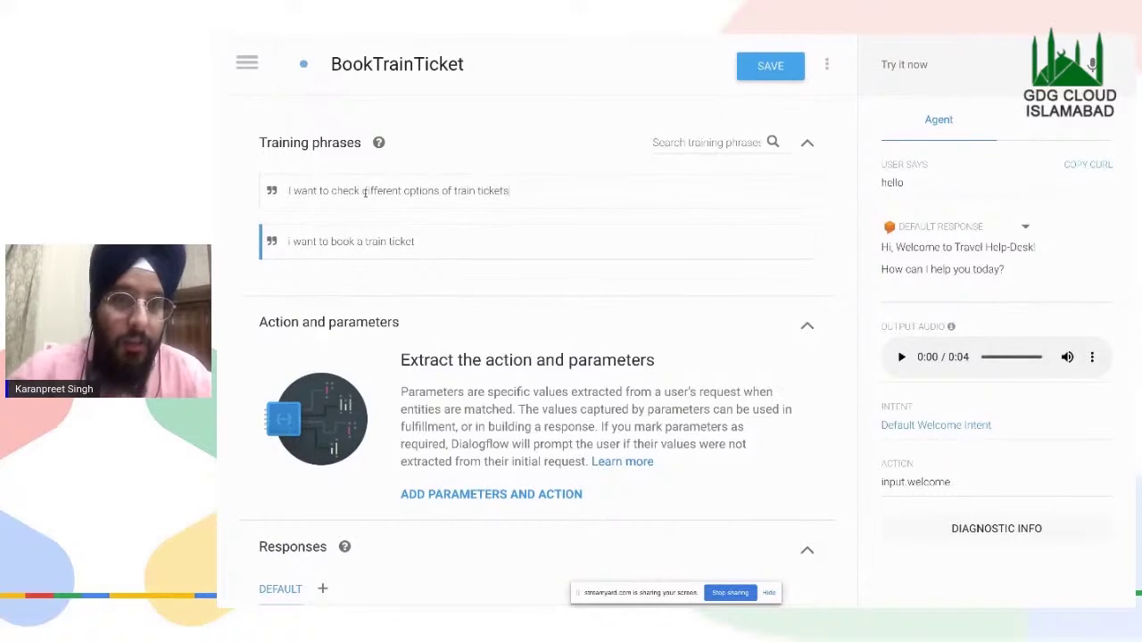
{"action": "key", "text": "Return"}
- Add the question "Can you please book a train for me?" as a training phrase
{"action": "type", "text": "Can you pleas"}
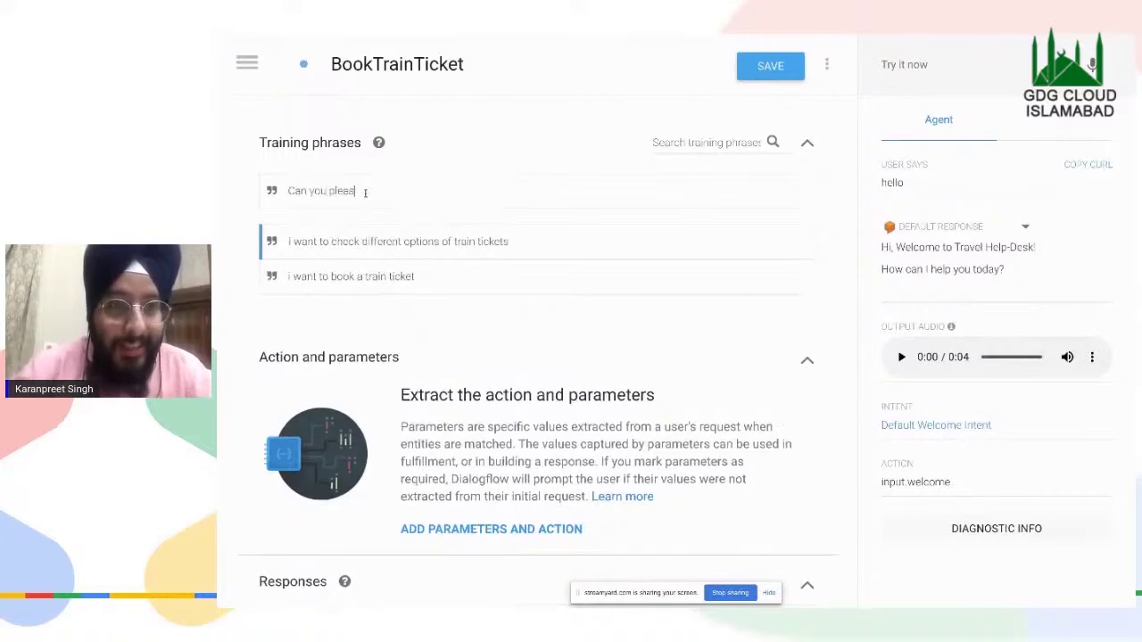
{"action": "type", "text": "e pook a t"}
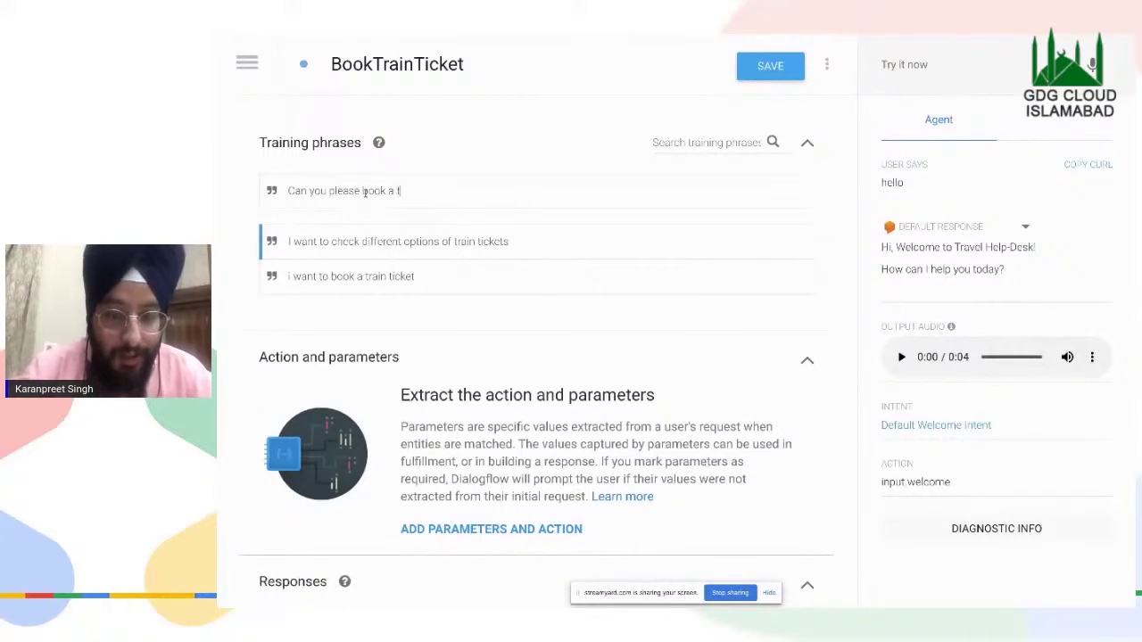
{"action": "type", "text": "rann"}
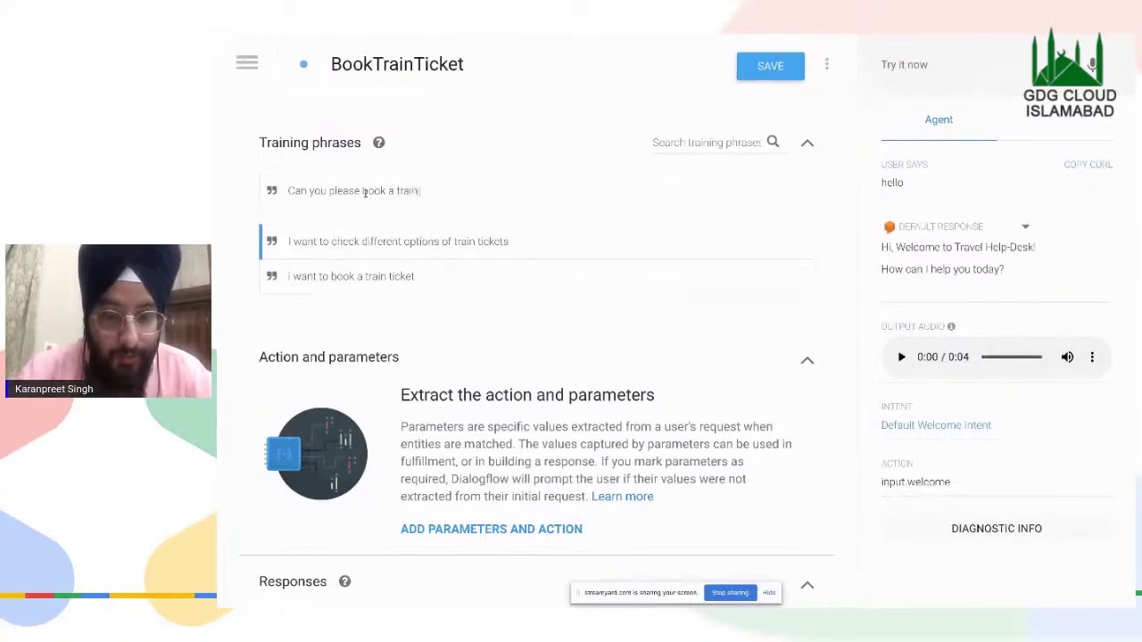
{"action": "type", "text": " for me"}
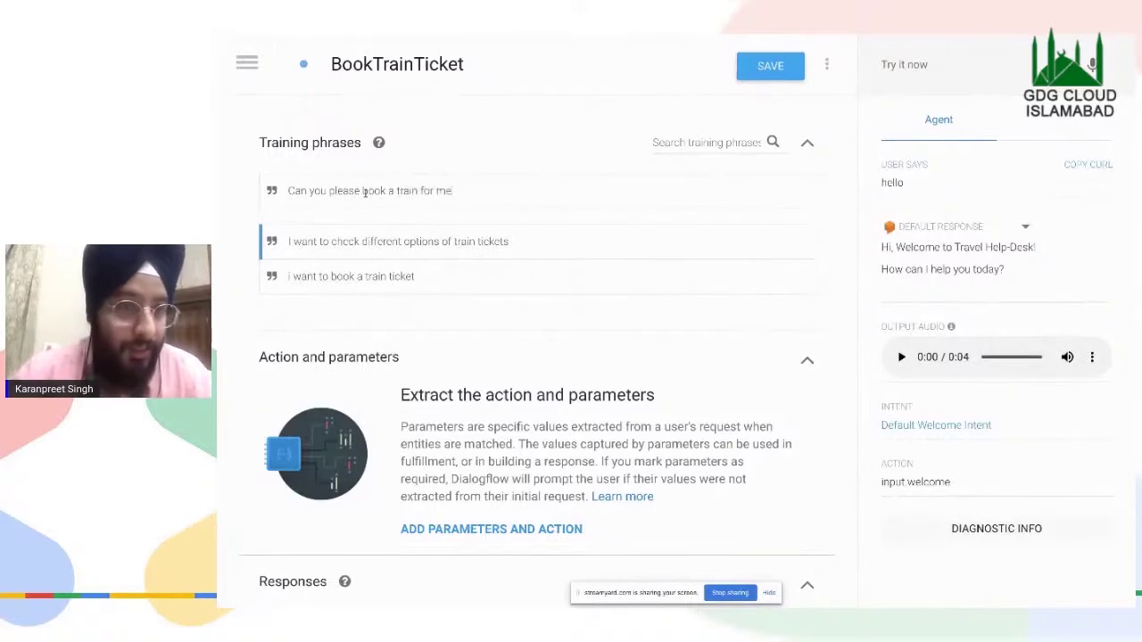
{"action": "type", "text": "?"}
{"action": "key", "text": "Return"}
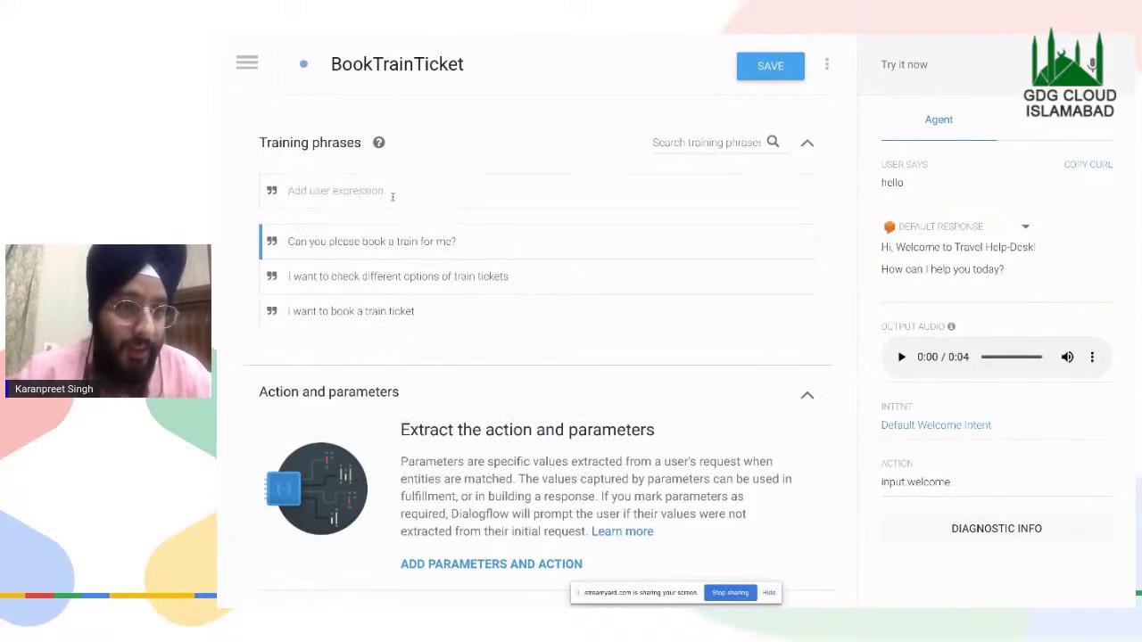
- Add the training phrase "Need help with train ticket booking" to the intent
{"action": "type", "text": "Nee"}
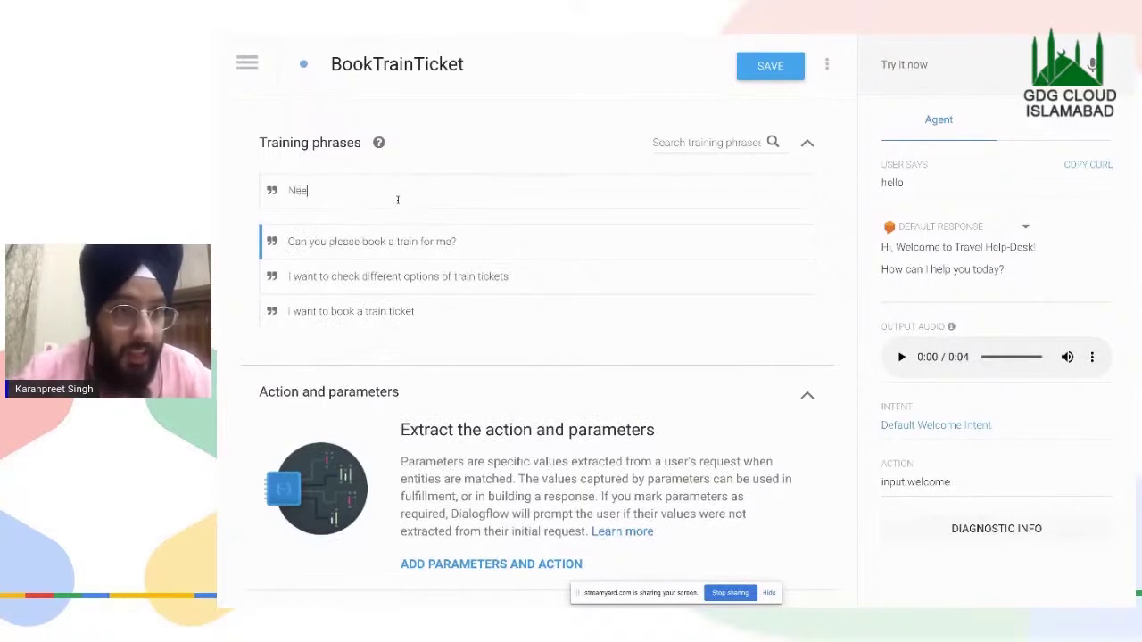
{"action": "type", "text": "d help with train ticket booking"}
{"action": "key", "text": "Return"}
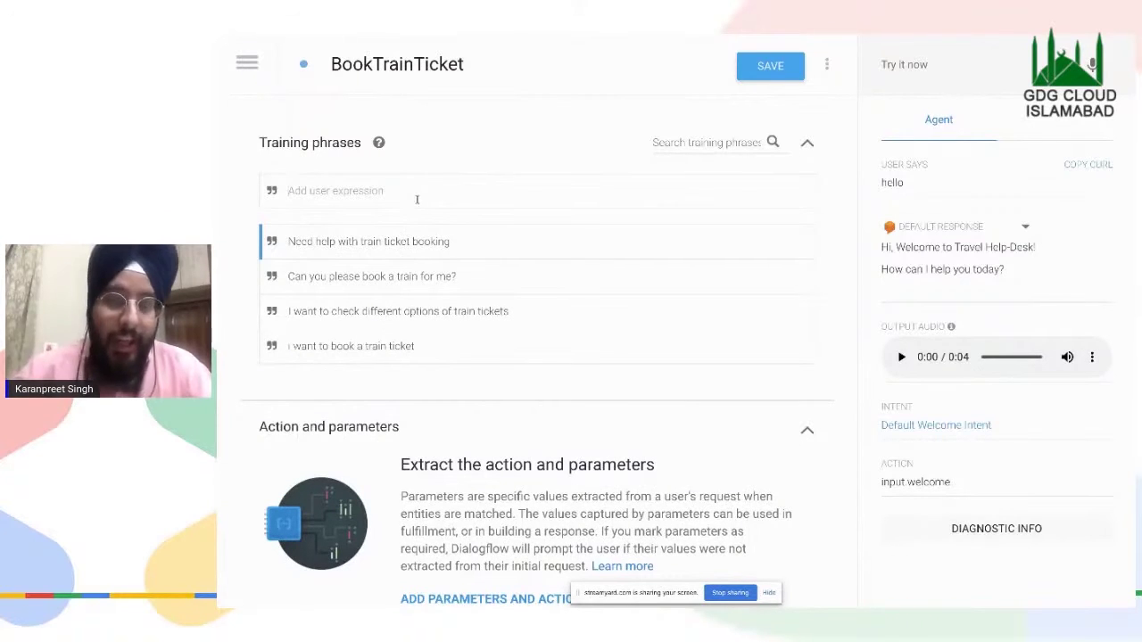
- Add the training phrase "I want a railway ticket reservation" to the BookTrainTicket intent
{"action": "type", "text": "I wan"}
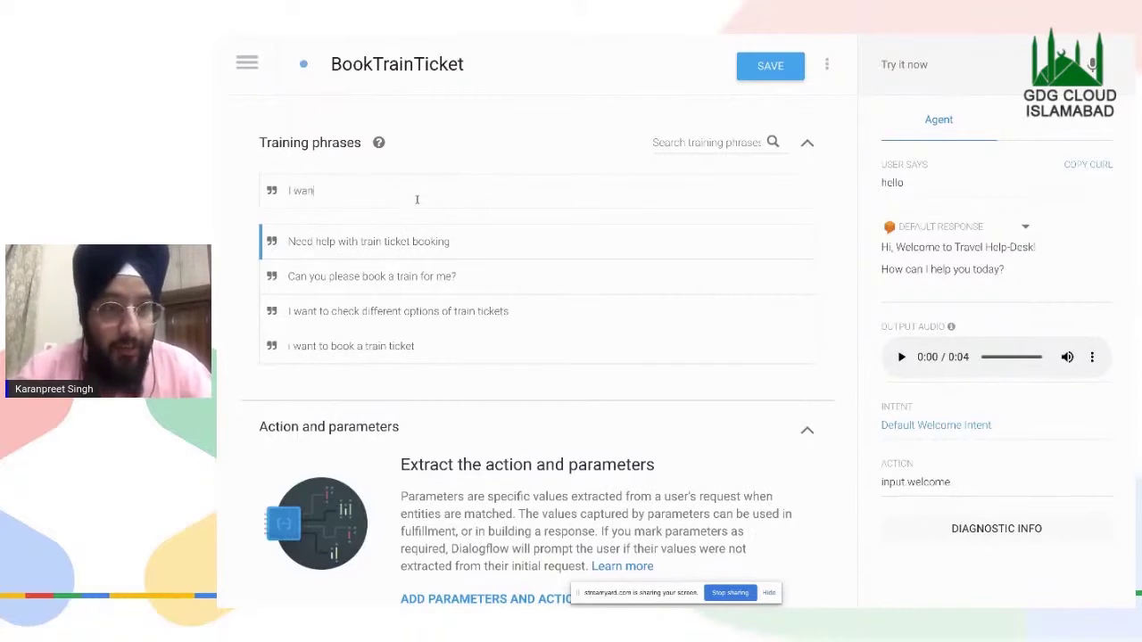
{"action": "type", "text": "t t"}
{"action": "type", "text": " r"}
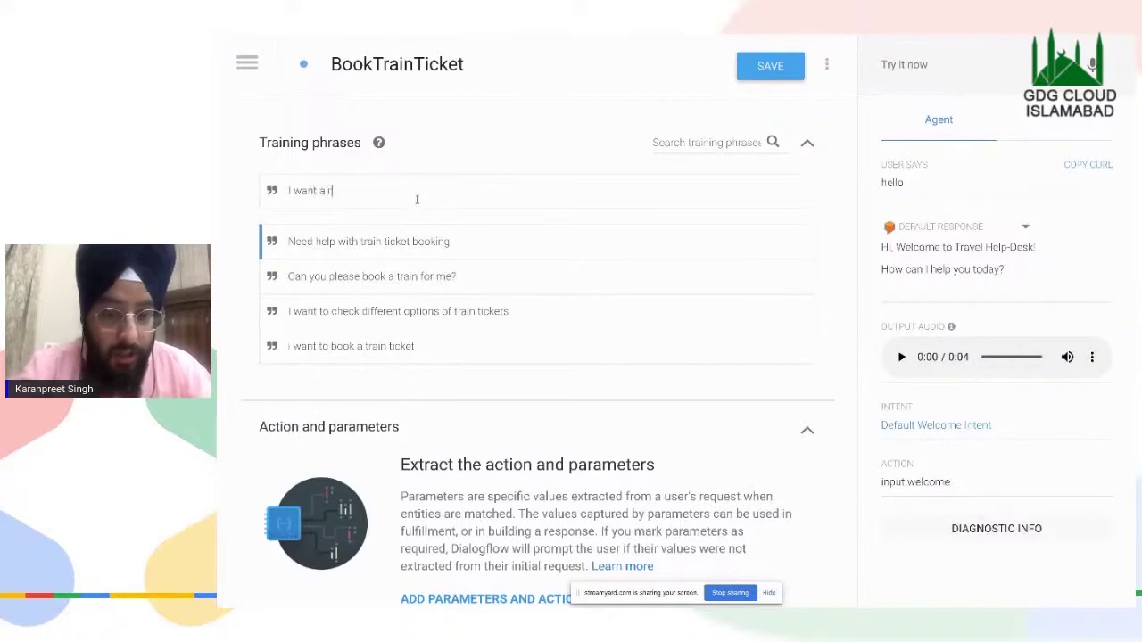
{"action": "type", "text": "ailway"}
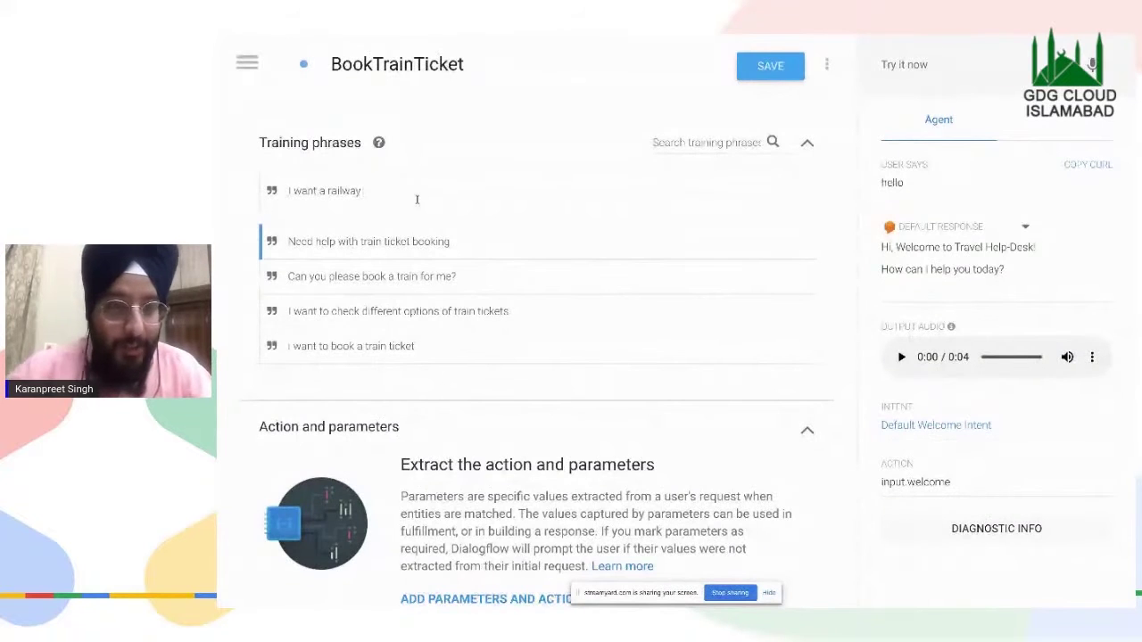
{"action": "type", "text": " ticket"}
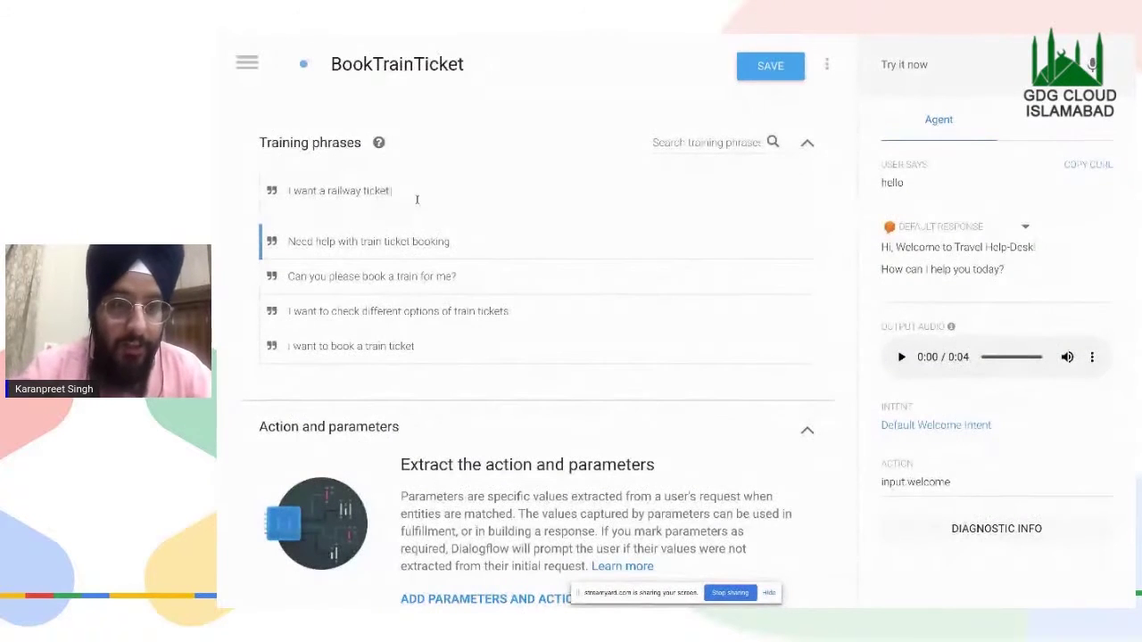
{"action": "type", "text": " reservat"}
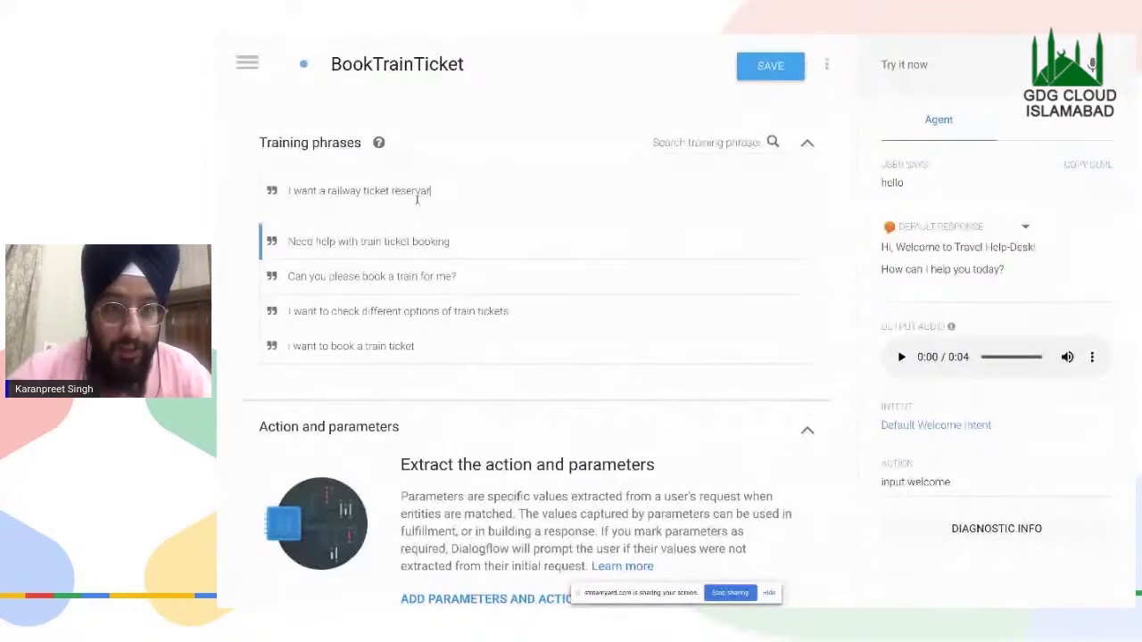
{"action": "type", "text": "ion"}
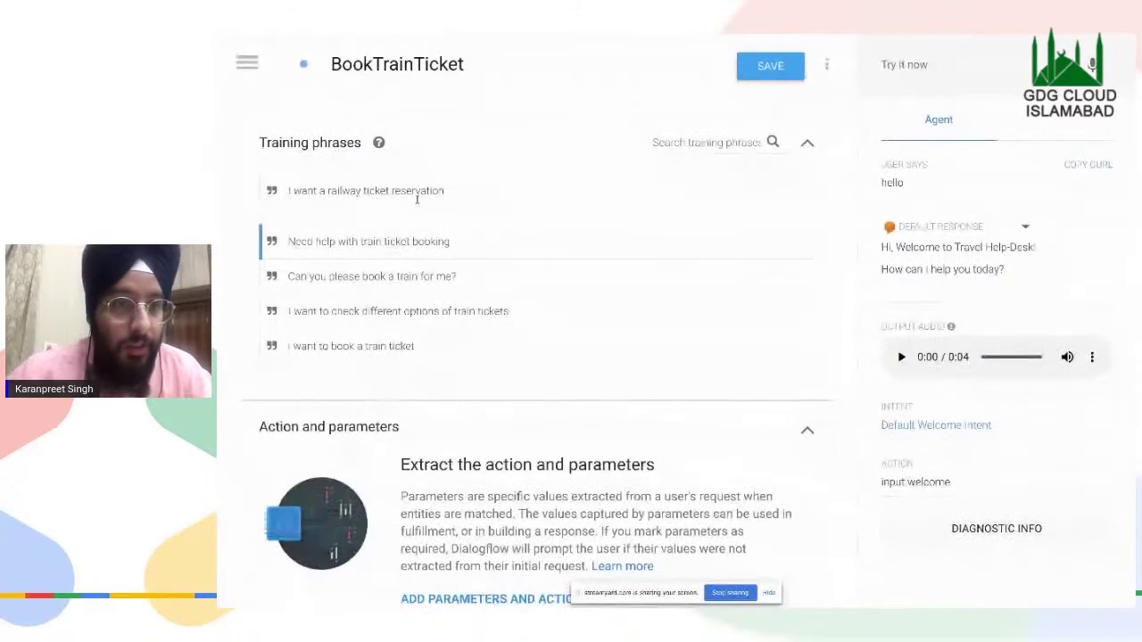
{"action": "key", "text": "Return"}
- Add the training phrase "reserve a train seat" and save the BookTrainTicket intent
{"action": "type", "text": "rese"}
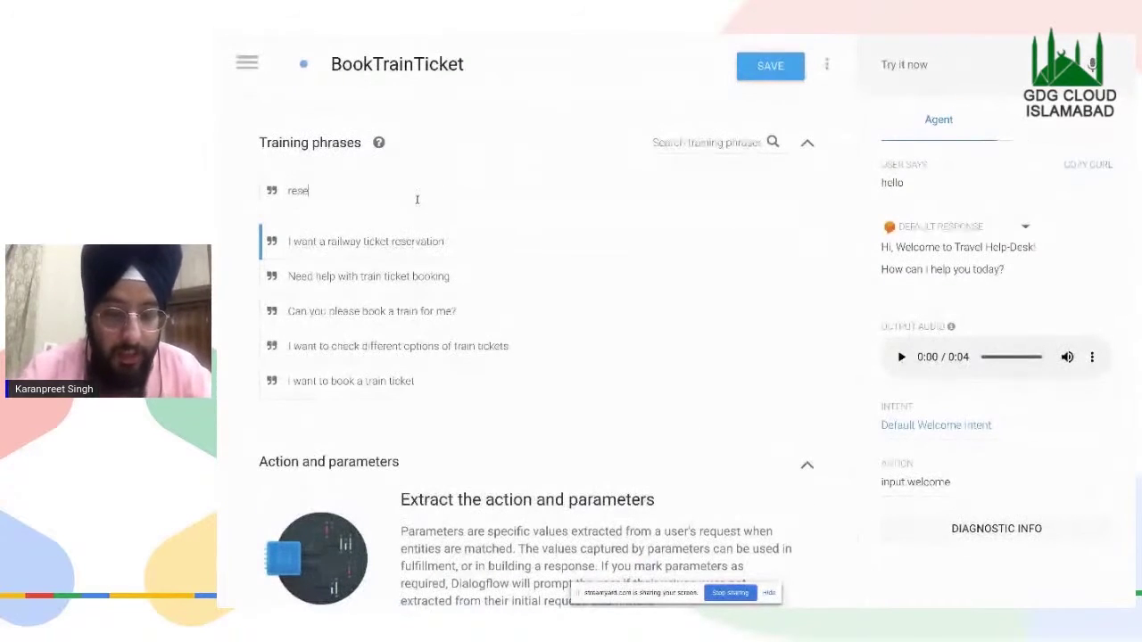
{"action": "type", "text": "rve a tra"}
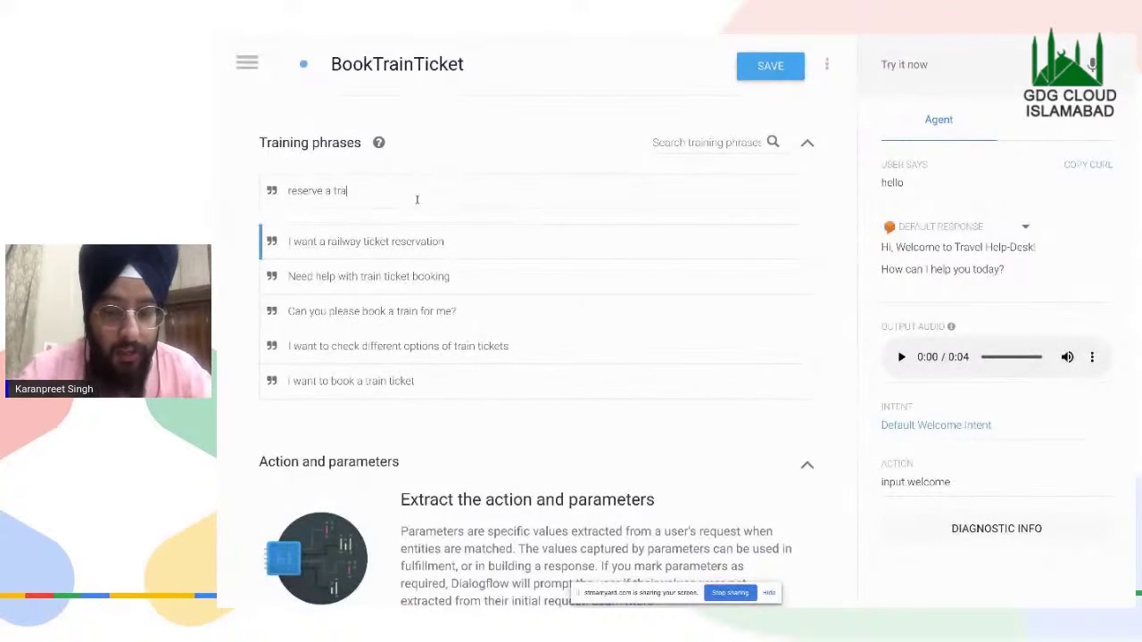
{"action": "type", "text": "in tccke"}
{"action": "key", "text": "BackSpace"}
{"action": "key", "text": "BackSpace"}
{"action": "key", "text": "BackSpace"}
{"action": "type", "text": "icket"}
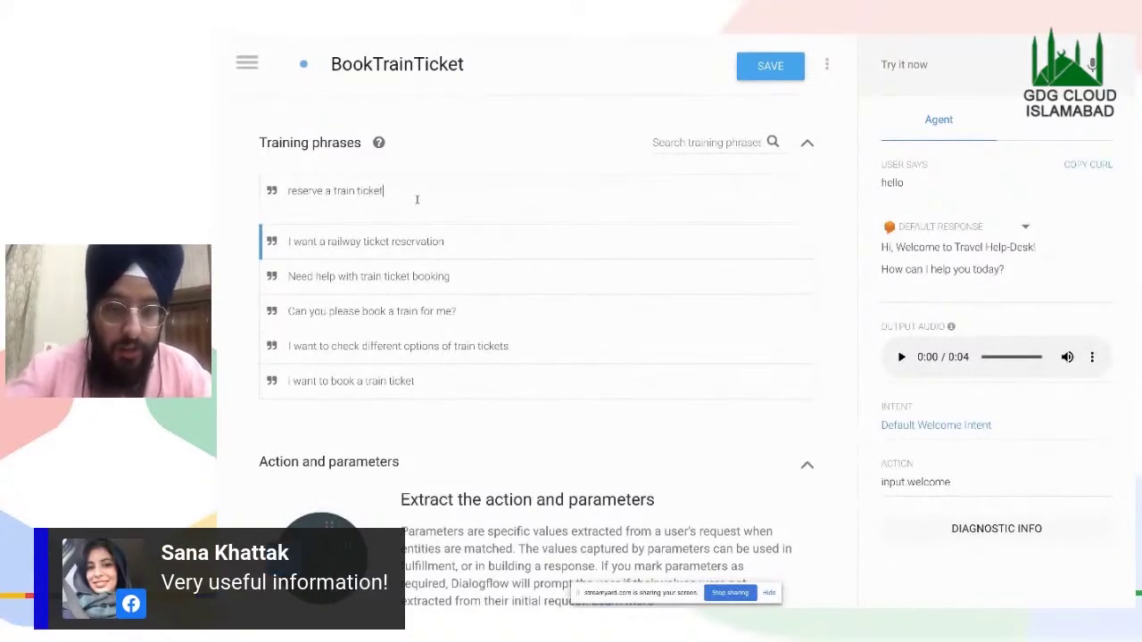
{"action": "key", "text": "BackSpace"}
{"action": "key", "text": "BackSpace"}
{"action": "key", "text": "BackSpace"}
{"action": "key", "text": "BackSpace"}
{"action": "key", "text": "BackSpace"}
{"action": "type", "text": "seat"}
{"action": "key", "text": "Return"}
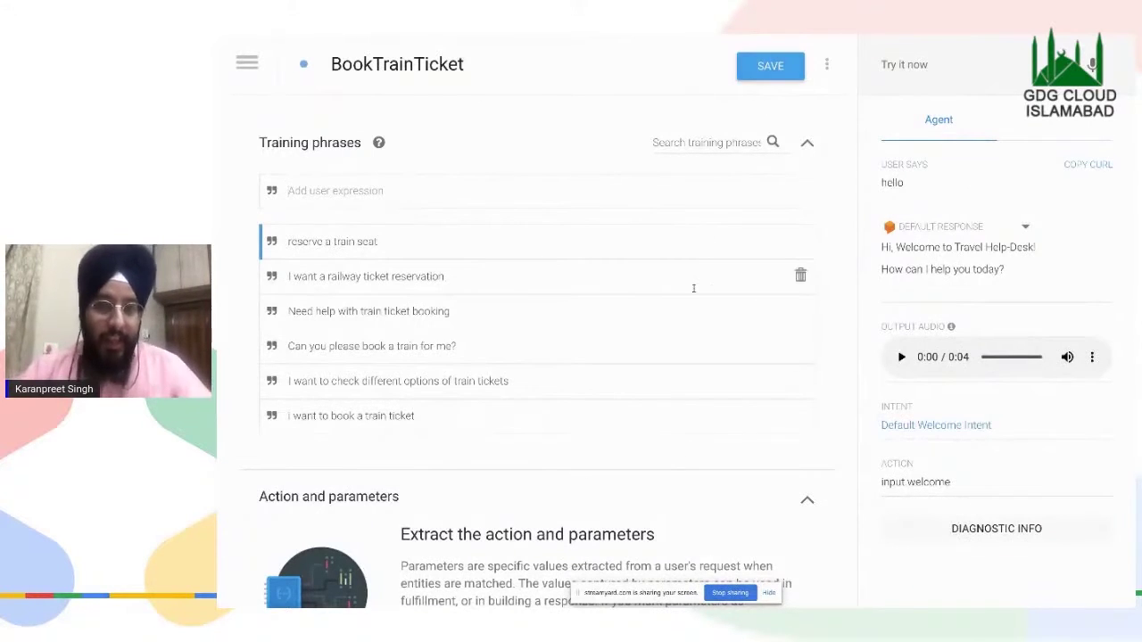
{"action": "scroll", "coordinate": [693, 288], "scroll_direction": "up", "scroll_amount": 1}
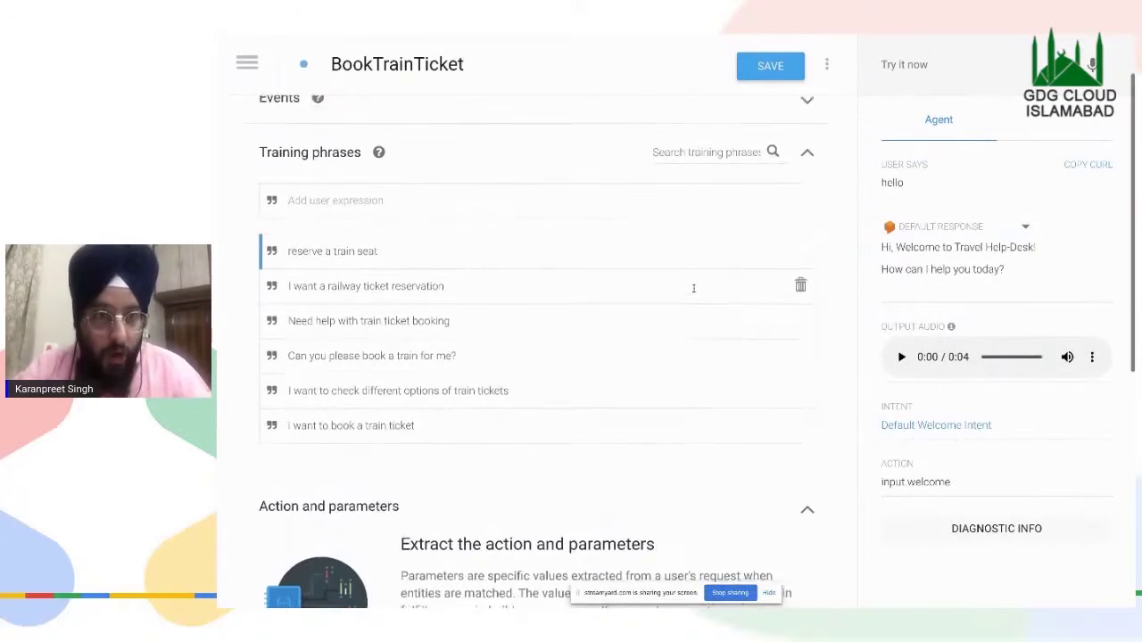
{"action": "left_click", "coordinate": [776, 66]}
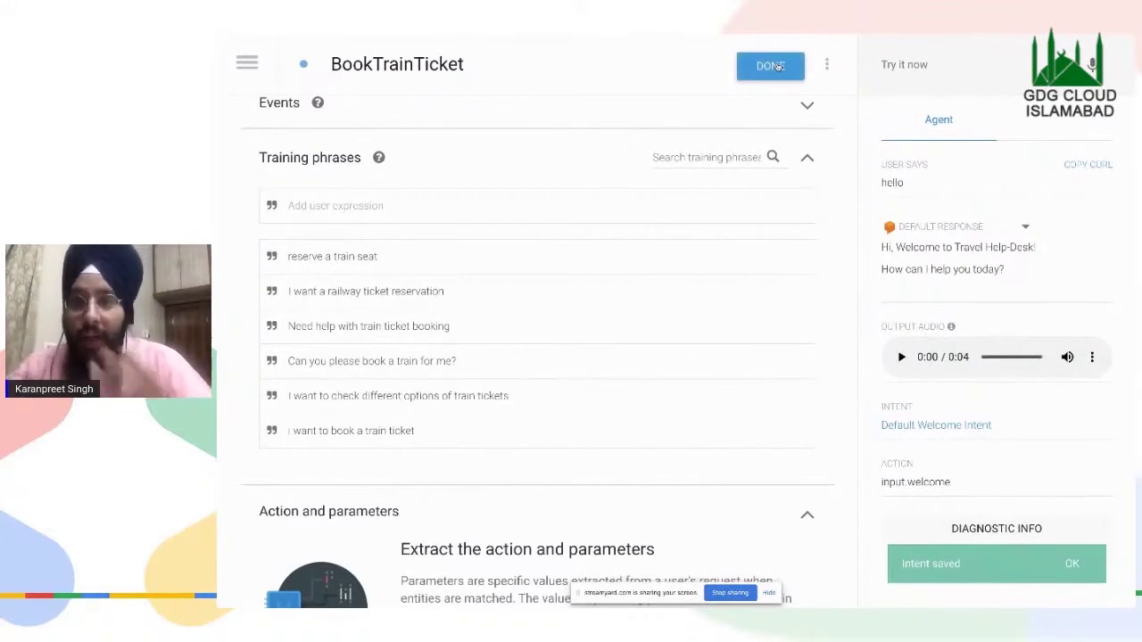
- Review the saved intent's training phrases, action and parameters section, and default text response area
{"action": "scroll", "coordinate": [742, 356], "scroll_direction": "down", "scroll_amount": 5}
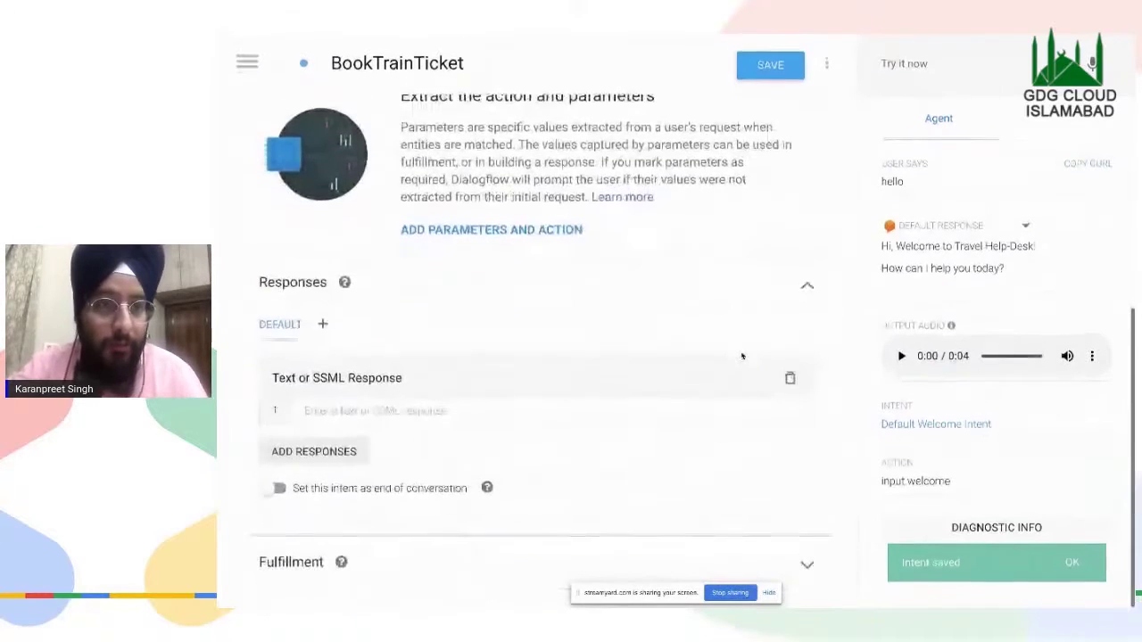
{"action": "scroll", "coordinate": [520, 375], "scroll_direction": "up", "scroll_amount": 5}
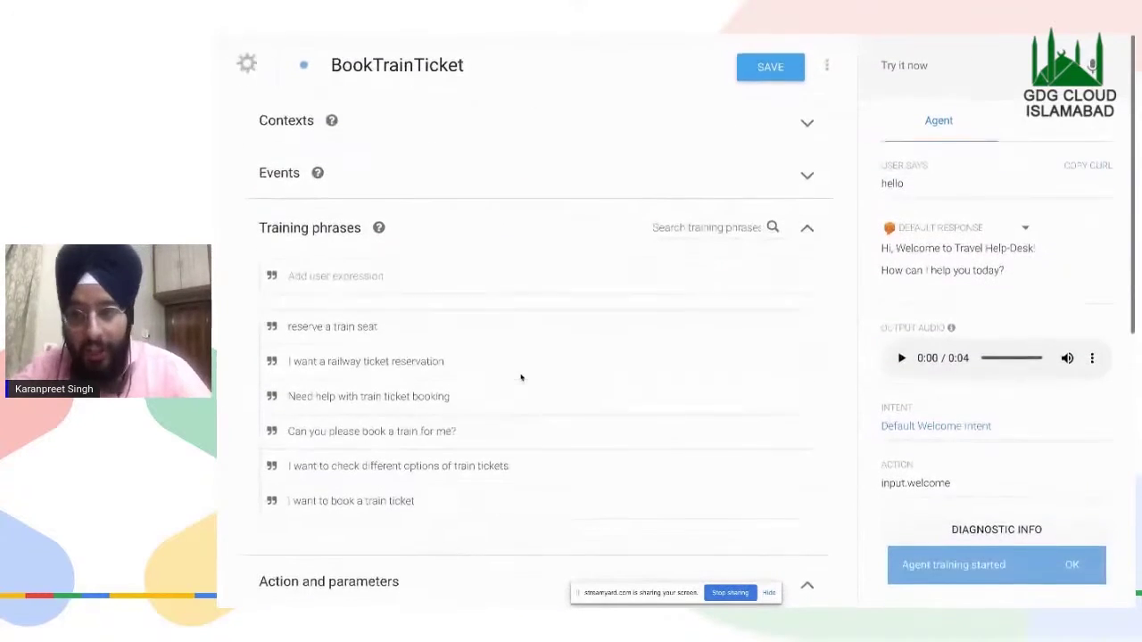
{"action": "scroll", "coordinate": [520, 390], "scroll_direction": "down", "scroll_amount": 5}
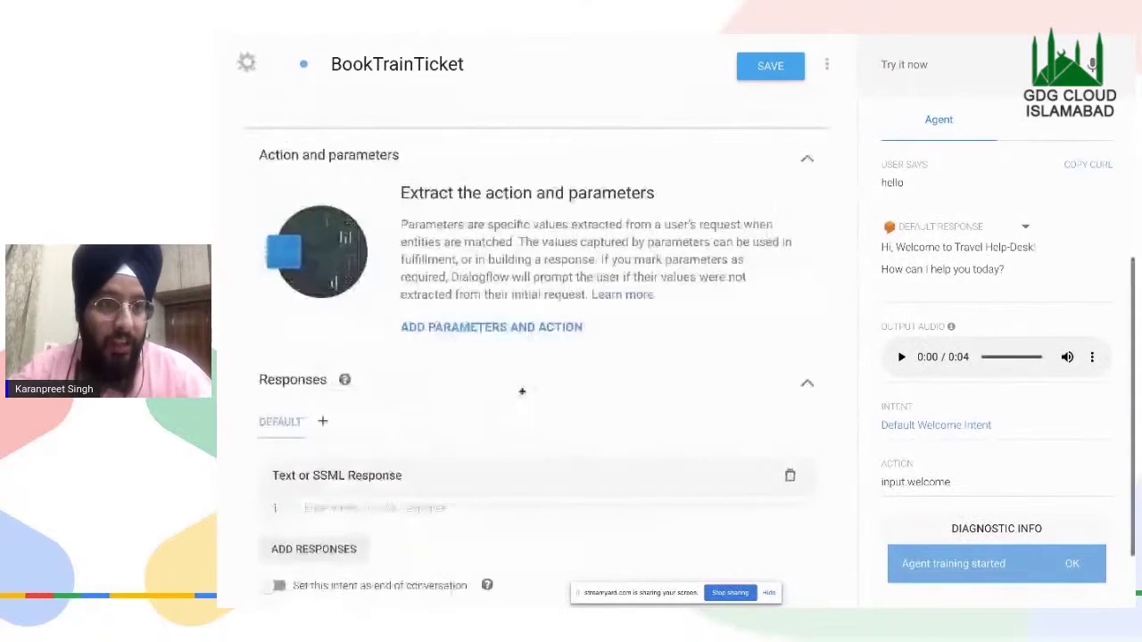
{"action": "scroll", "coordinate": [521, 390], "scroll_direction": "up", "scroll_amount": 5}
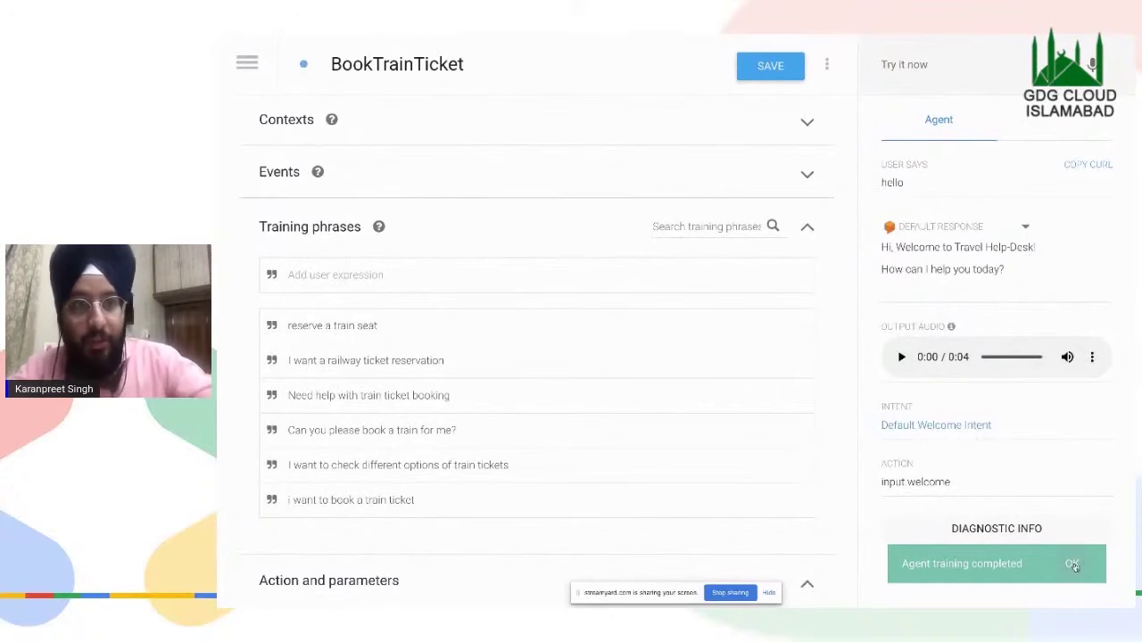
{"action": "scroll", "coordinate": [606, 270], "scroll_direction": "down", "scroll_amount": 5}
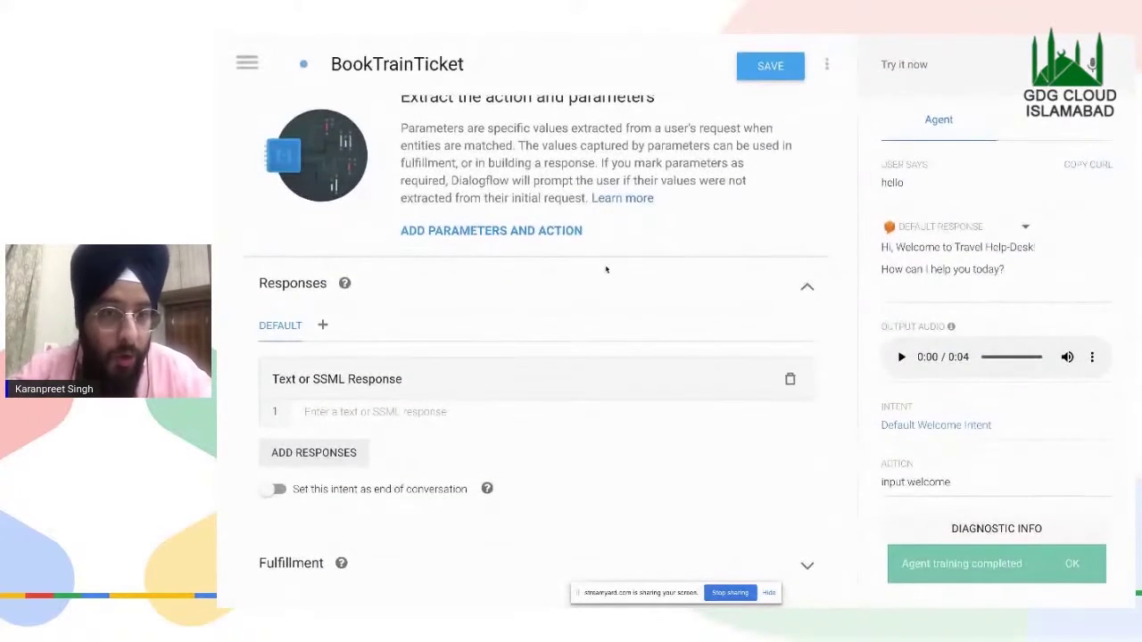
{"action": "scroll", "coordinate": [606, 270], "scroll_direction": "up", "scroll_amount": 6}
{"action": "scroll", "coordinate": [605, 266], "scroll_direction": "down", "scroll_amount": 2}
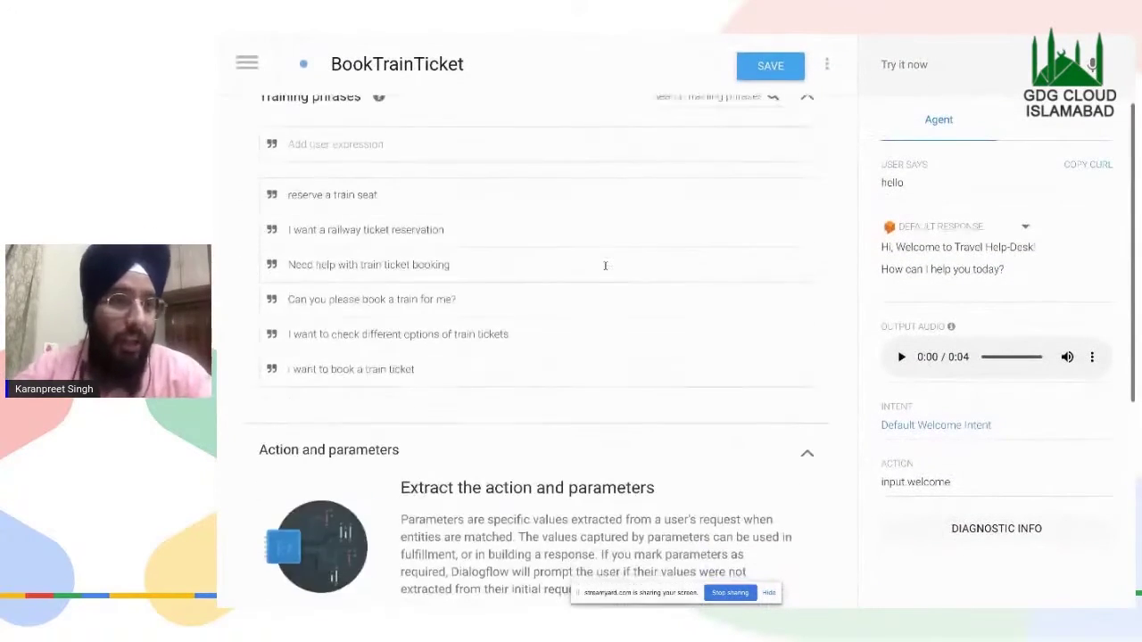
{"action": "scroll", "coordinate": [605, 266], "scroll_direction": "down", "scroll_amount": 4}
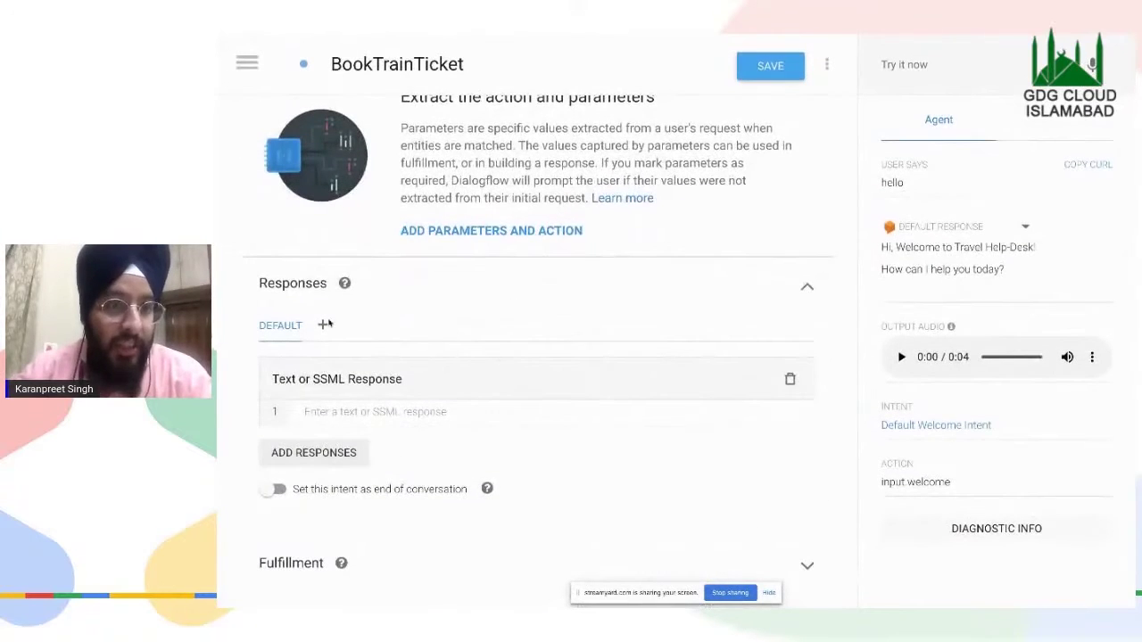
{"action": "scroll", "coordinate": [378, 401], "scroll_direction": "up", "scroll_amount": 3}
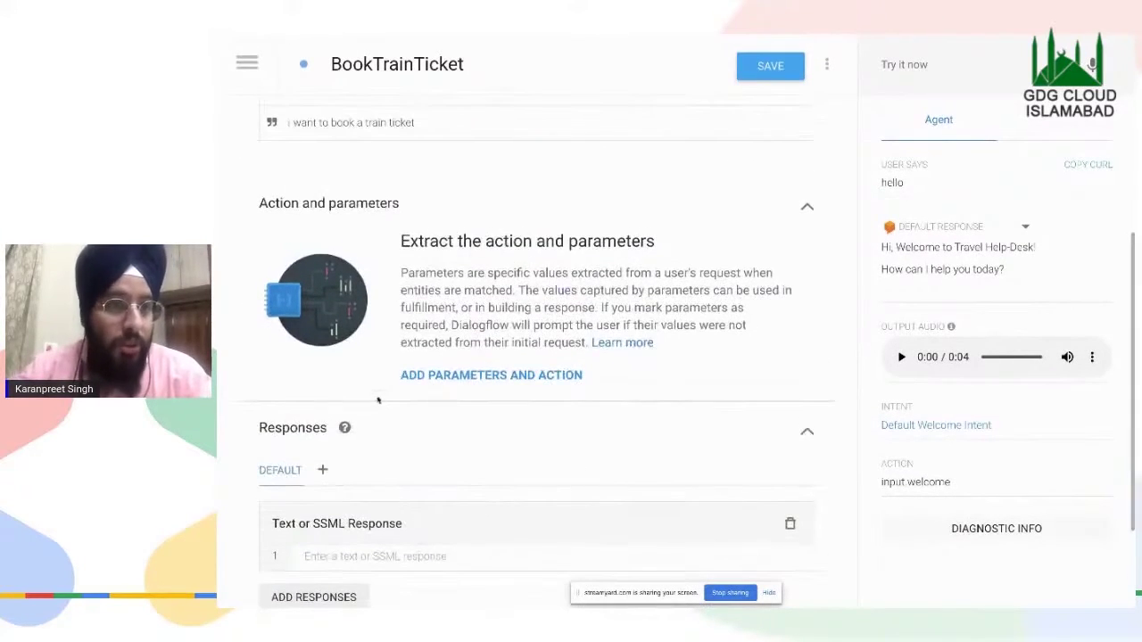
{"action": "scroll", "coordinate": [378, 401], "scroll_direction": "down", "scroll_amount": 3}
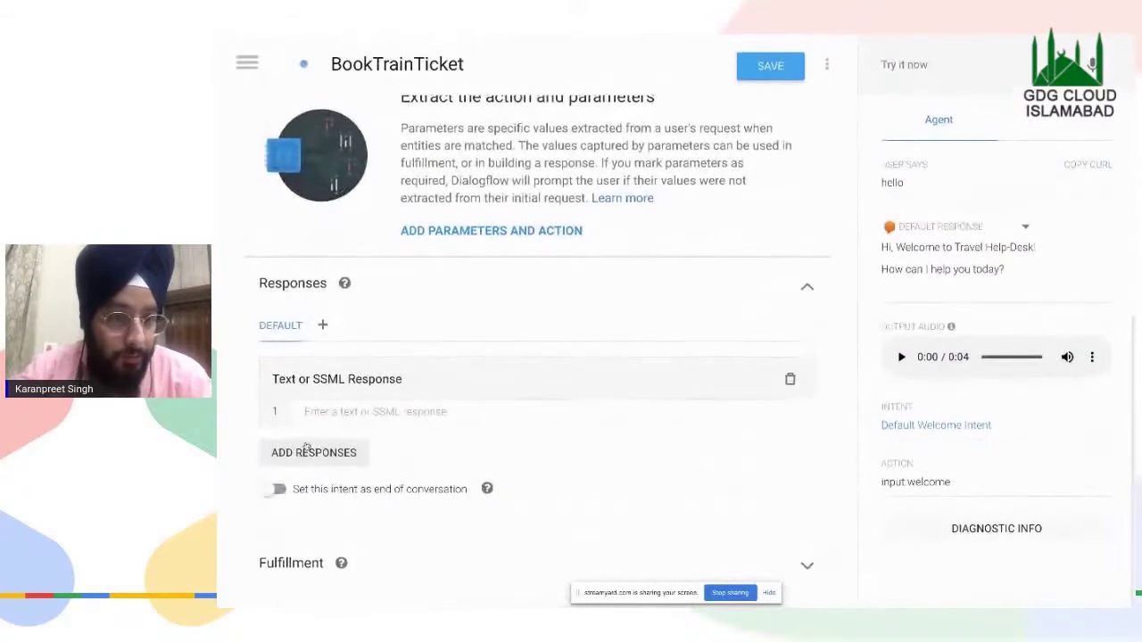
- Begin the intent's first text response with "Thanks for choosing TravelDesk for booking a train ticket. Can you please"
{"action": "left_click", "coordinate": [361, 413]}
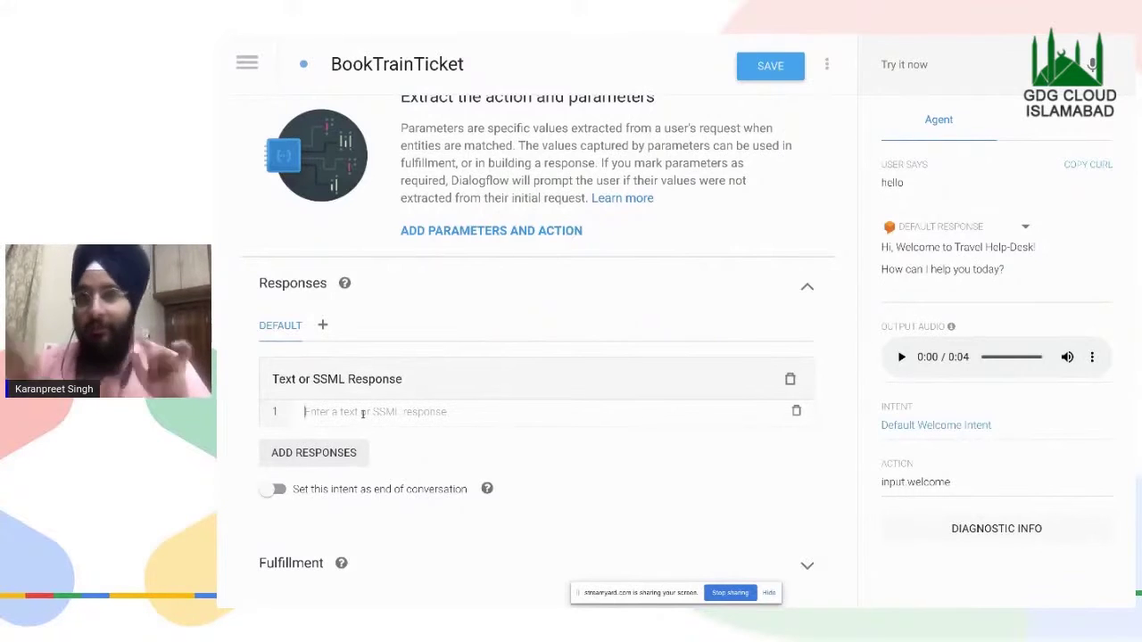
{"action": "mouse_move", "coordinate": [560, 37]}
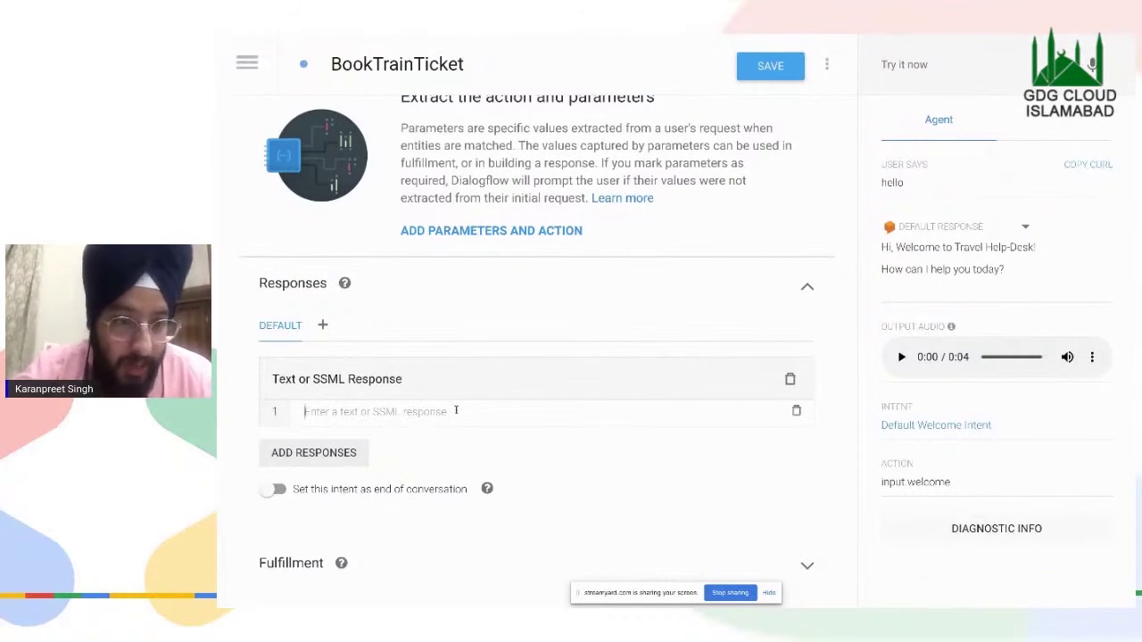
{"action": "type", "text": "T"}
{"action": "key", "text": "BackSpace"}
{"action": "type", "text": "Thanks for choosingTravelDesk"}
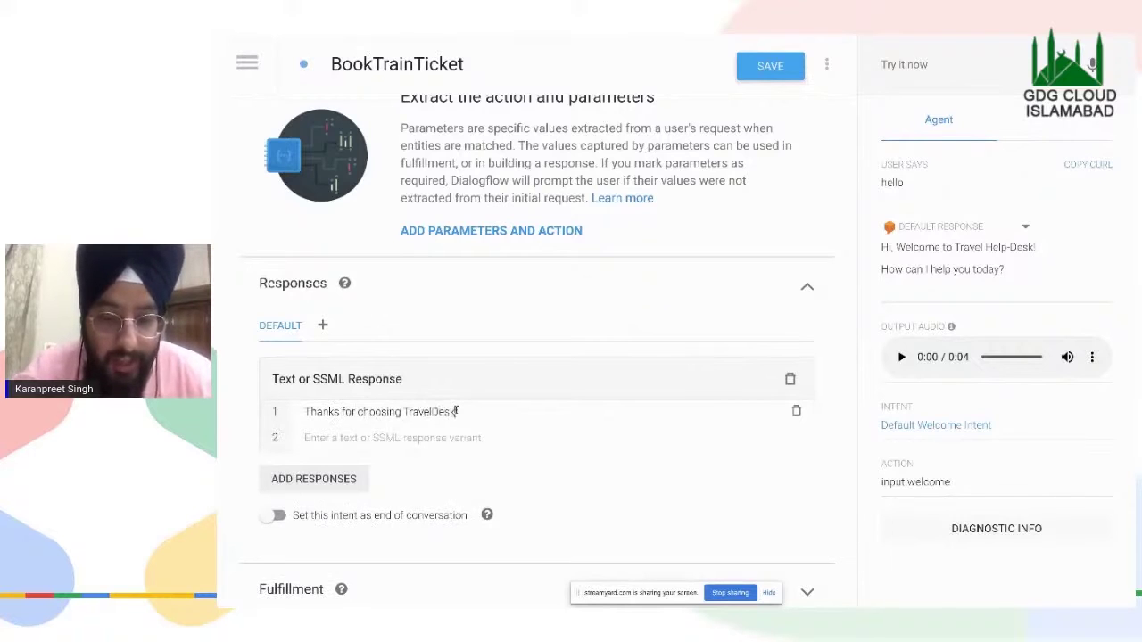
{"action": "type", "text": " for booking a train ticket. Can y"}
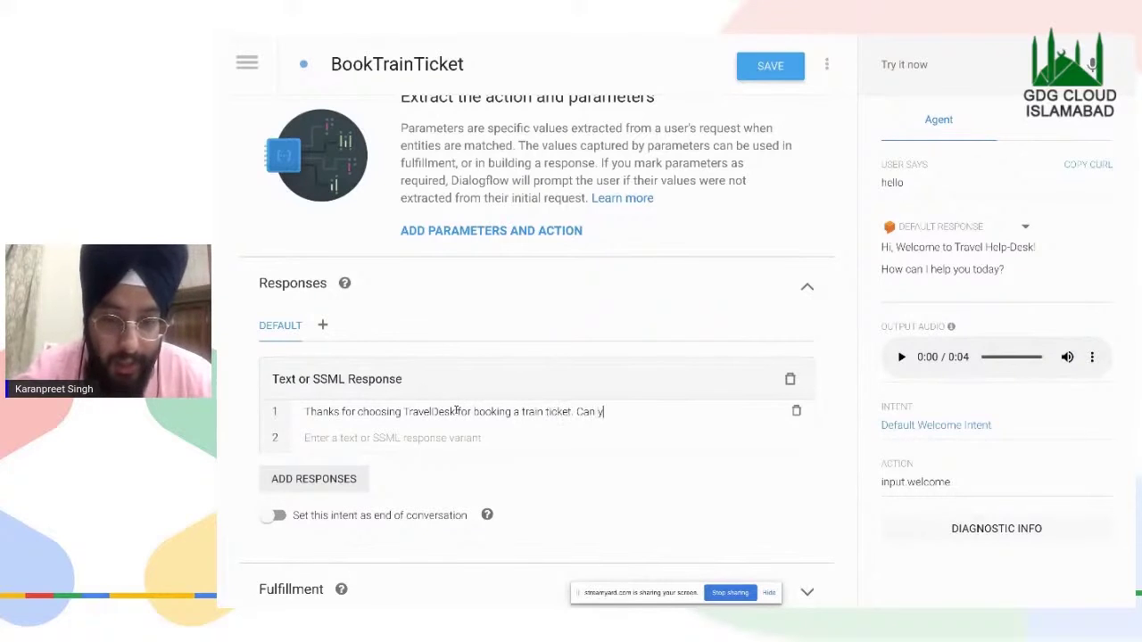
{"action": "type", "text": "ou please hel"}
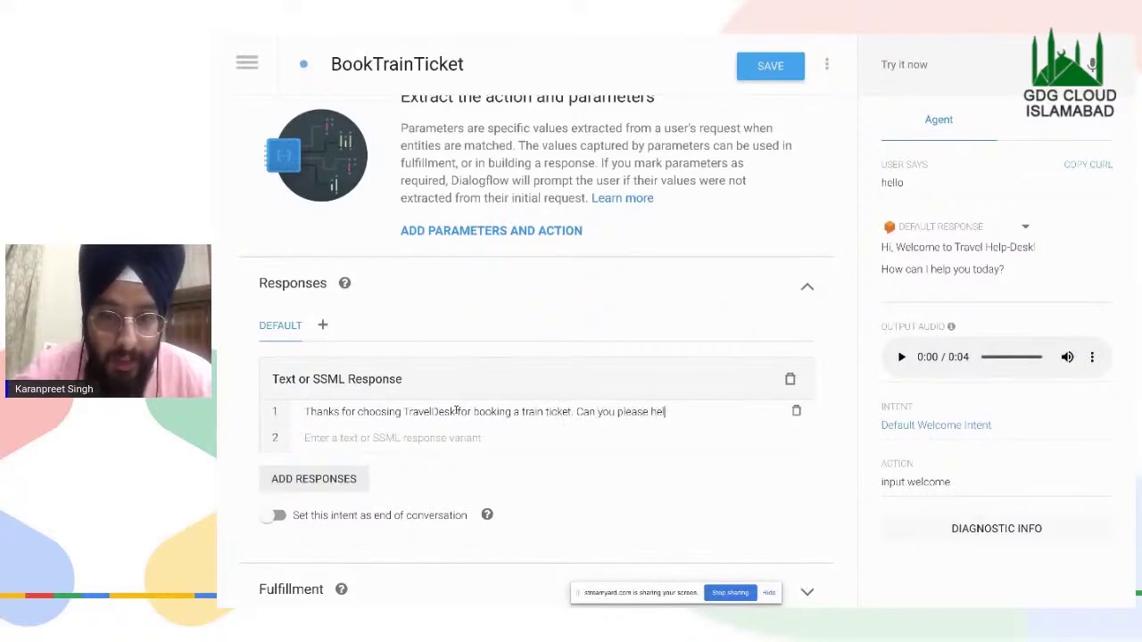
{"action": "type", "text": "p me wit"}
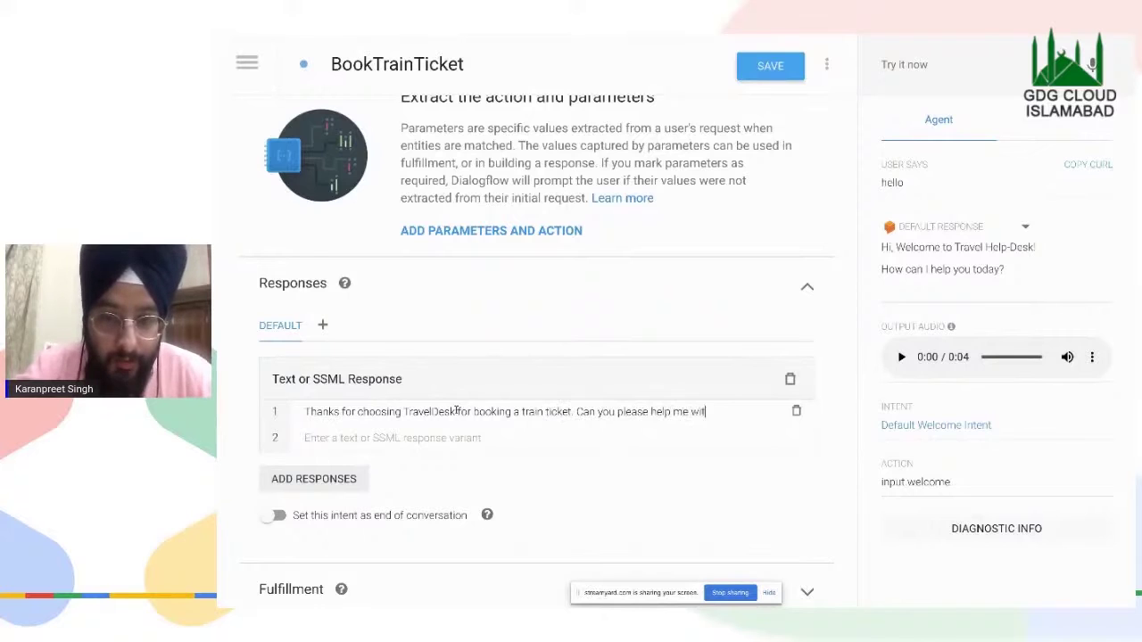
{"action": "type", "text": "h"}
{"action": "key", "text": "BackSpace"}
{"action": "key", "text": "BackSpace"}
{"action": "key", "text": "BackSpace"}
{"action": "key", "text": "BackSpace"}
{"action": "key", "text": "BackSpace"}
{"action": "key", "text": "BackSpace"}
{"action": "key", "text": "BackSpace"}
{"action": "key", "text": "BackSpace"}
{"action": "key", "text": "BackSpace"}
{"action": "key", "text": "BackSpace"}
{"action": "key", "text": "BackSpace"}
{"action": "key", "text": "BackSpace"}
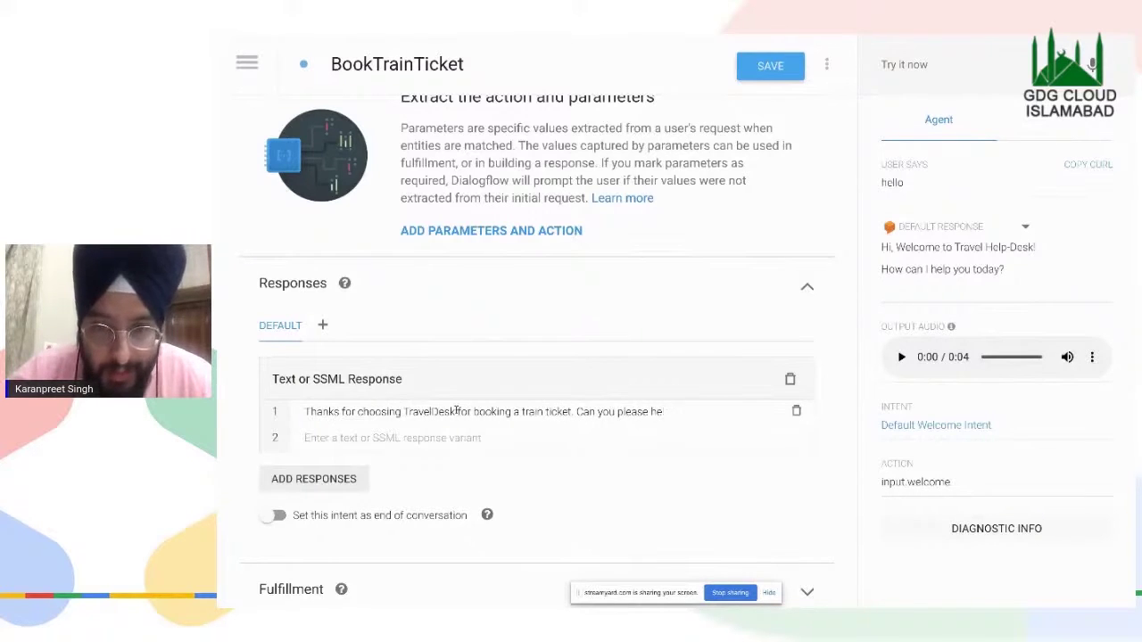
{"action": "type", "text": "tell me your train"}
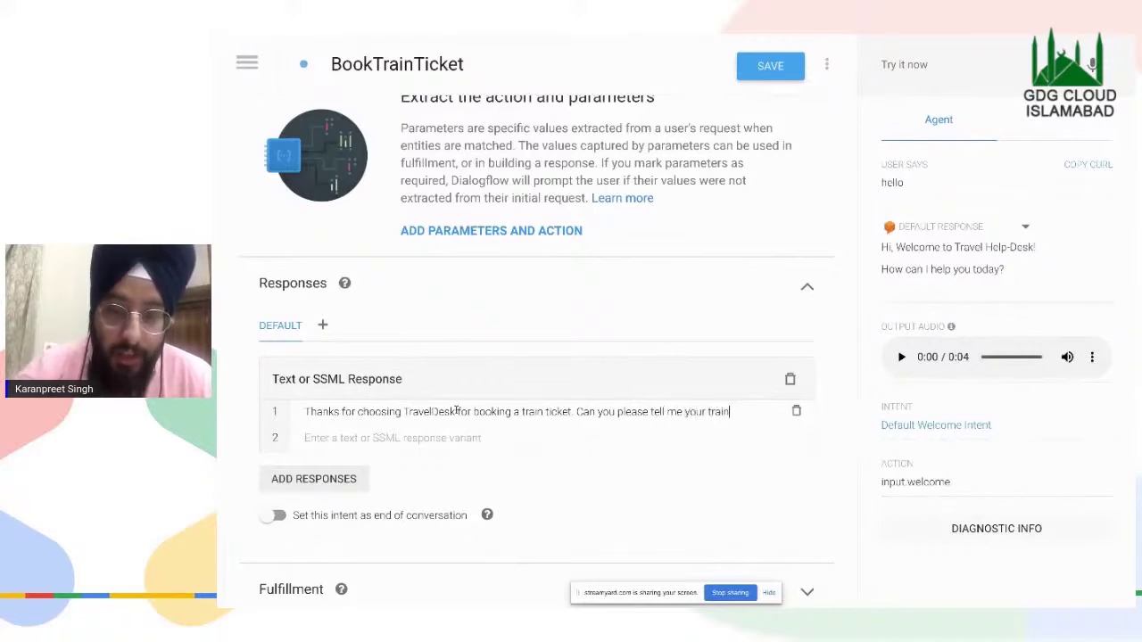
{"action": "key", "text": "BackSpace"}
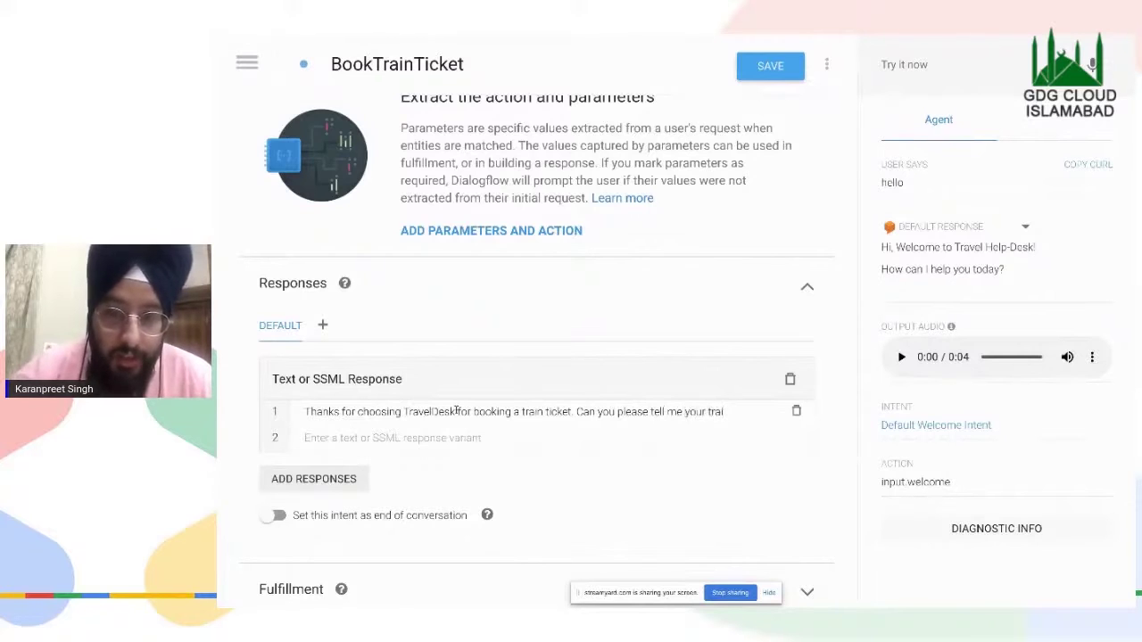
{"action": "type", "text": "travel t"}
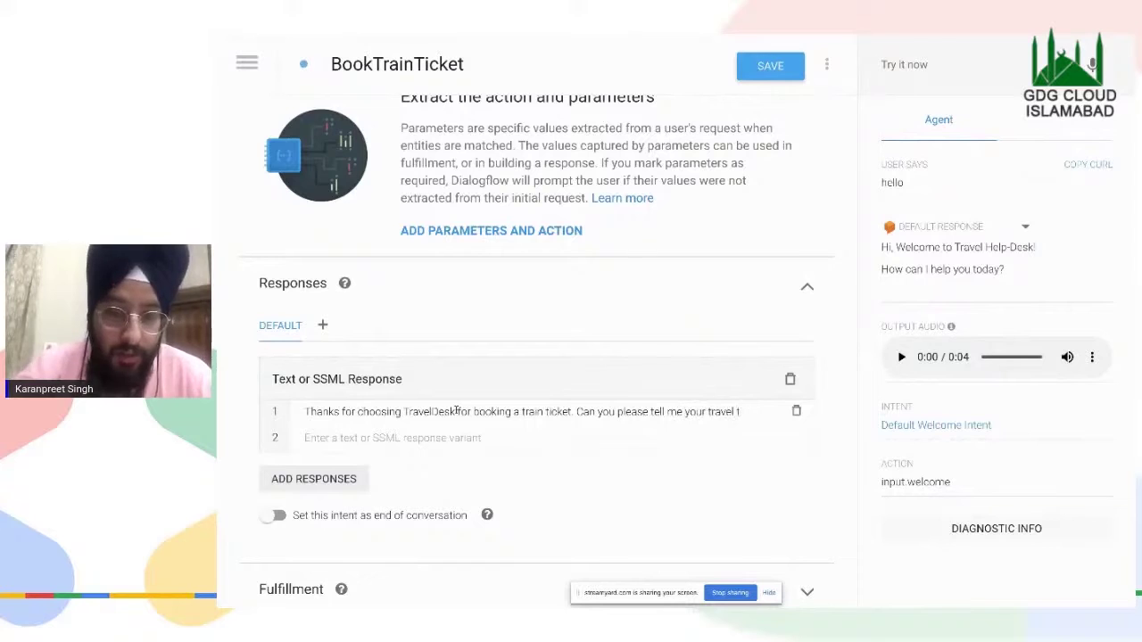
{"action": "key", "text": "BackSpace"}
{"action": "key", "text": "BackSpace"}
{"action": "key", "text": "BackSpace"}
{"action": "key", "text": "BackSpace"}
{"action": "key", "text": "BackSpace"}
{"action": "key", "text": "BackSpace"}
{"action": "key", "text": "BackSpace"}
{"action": "key", "text": "BackSpace"}
{"action": "key", "text": "BackSpace"}
{"action": "key", "text": "BackSpace"}
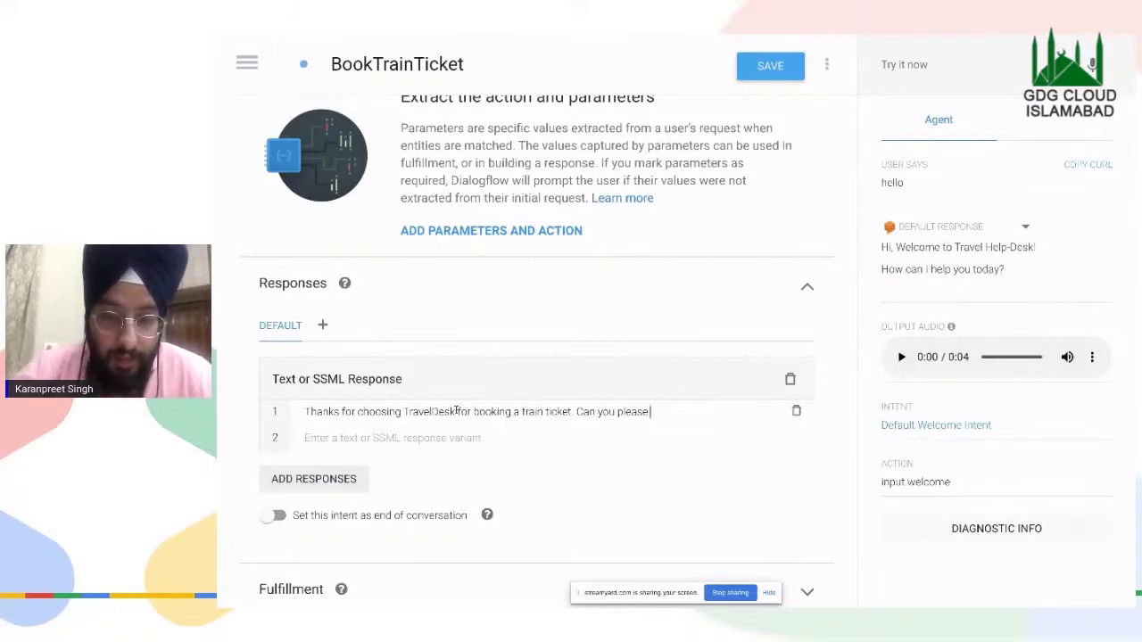
- Complete the BookTrainTicket text response with "let me know when do you want to travel?" and save the intent
{"action": "type", "text": "et me k"}
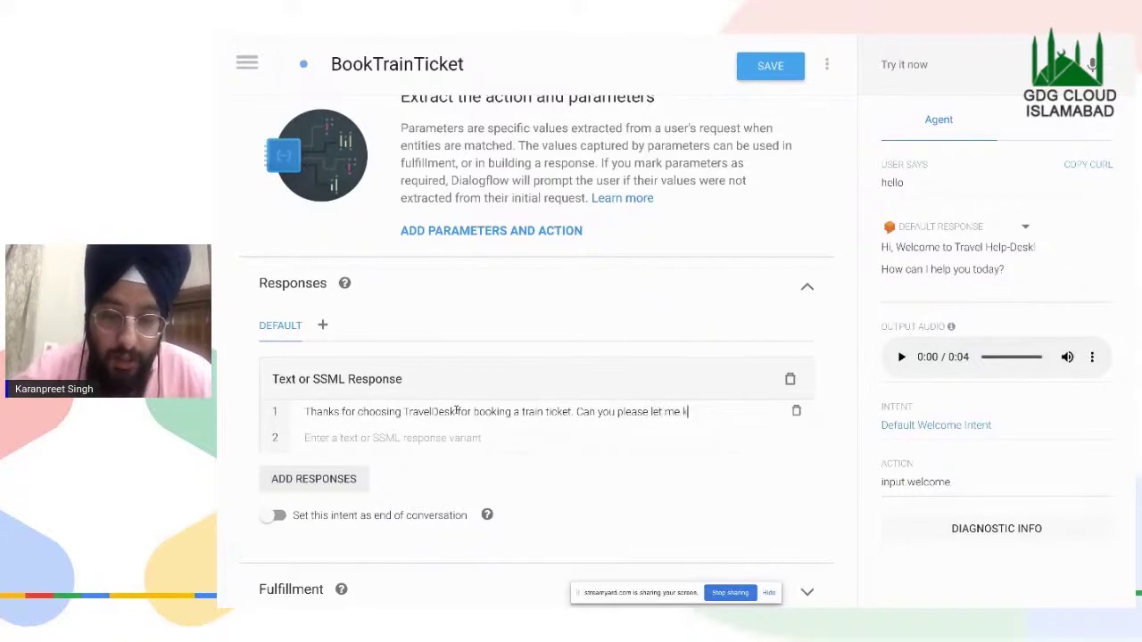
{"action": "type", "text": "now when"}
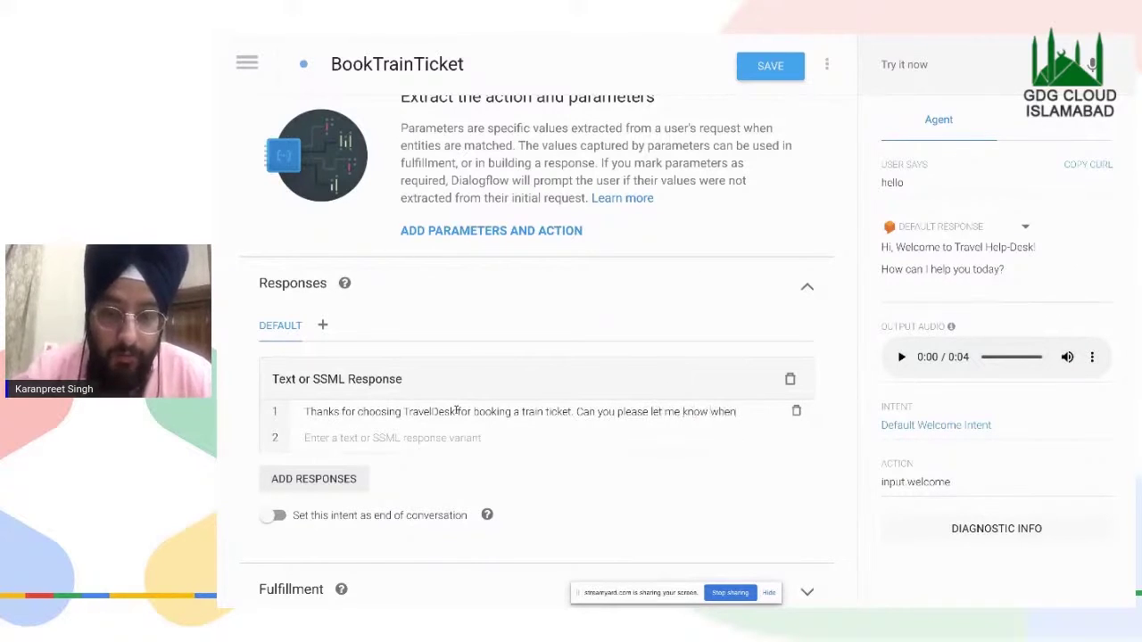
{"action": "type", "text": " do you want "}
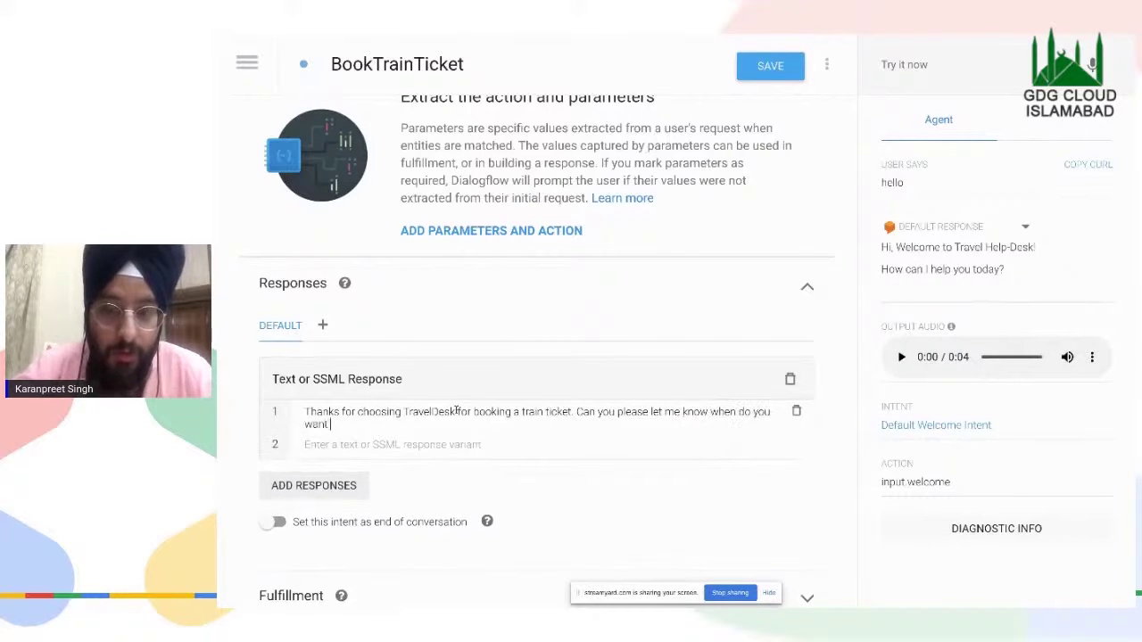
{"action": "type", "text": "to travel?"}
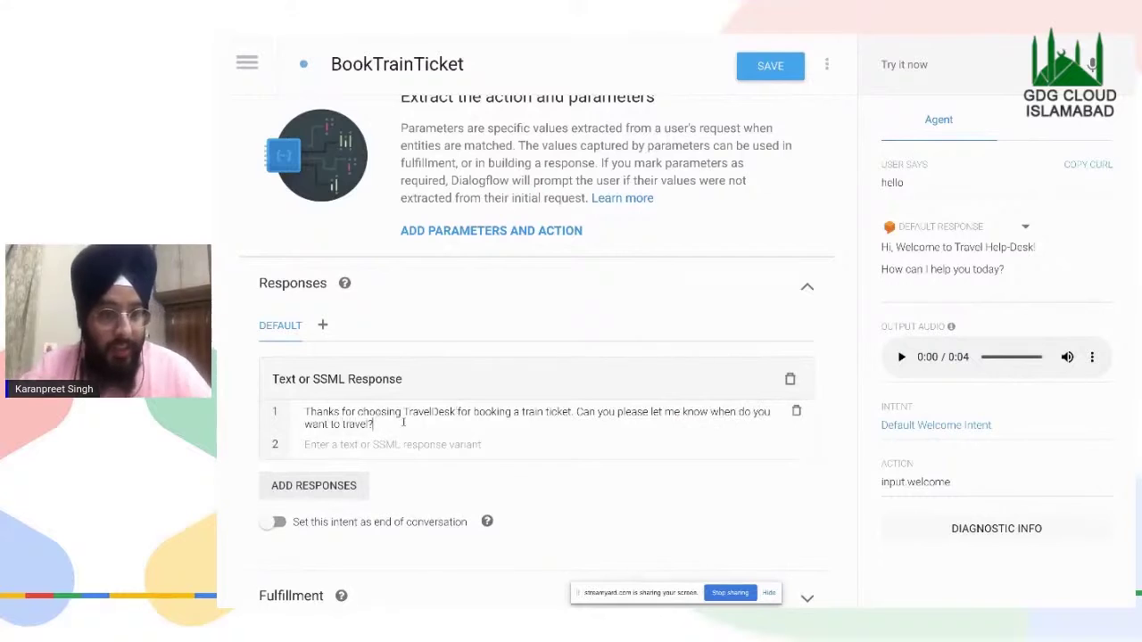
{"action": "left_click_drag", "start_coordinate": [375, 424], "coordinate": [307, 413]}
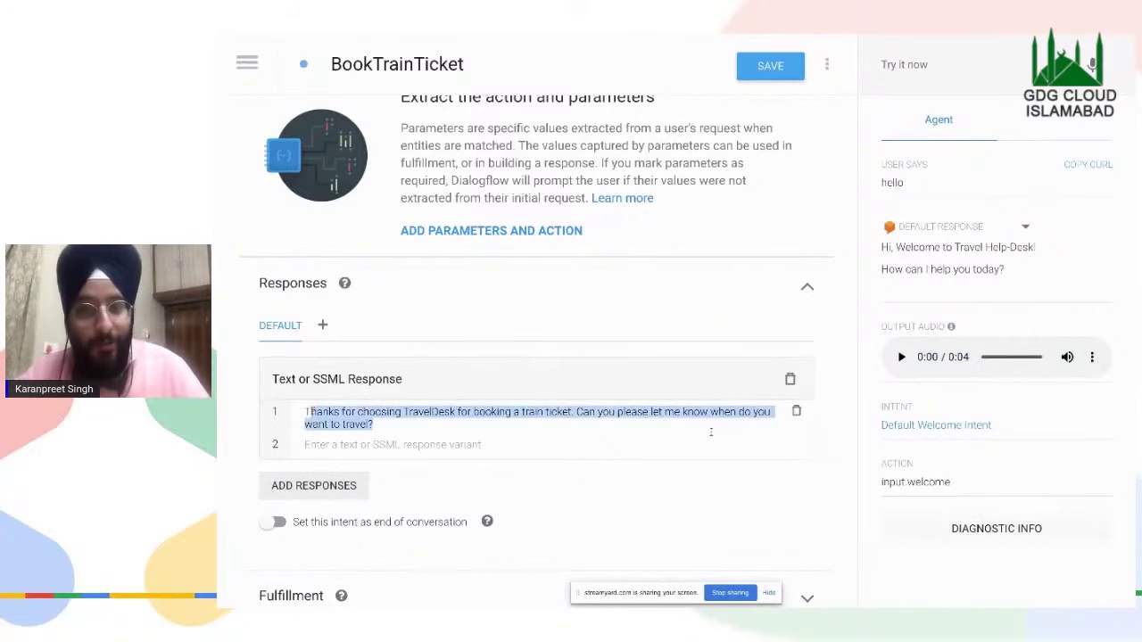
{"action": "scroll", "coordinate": [574, 515], "scroll_direction": "down", "scroll_amount": 1}
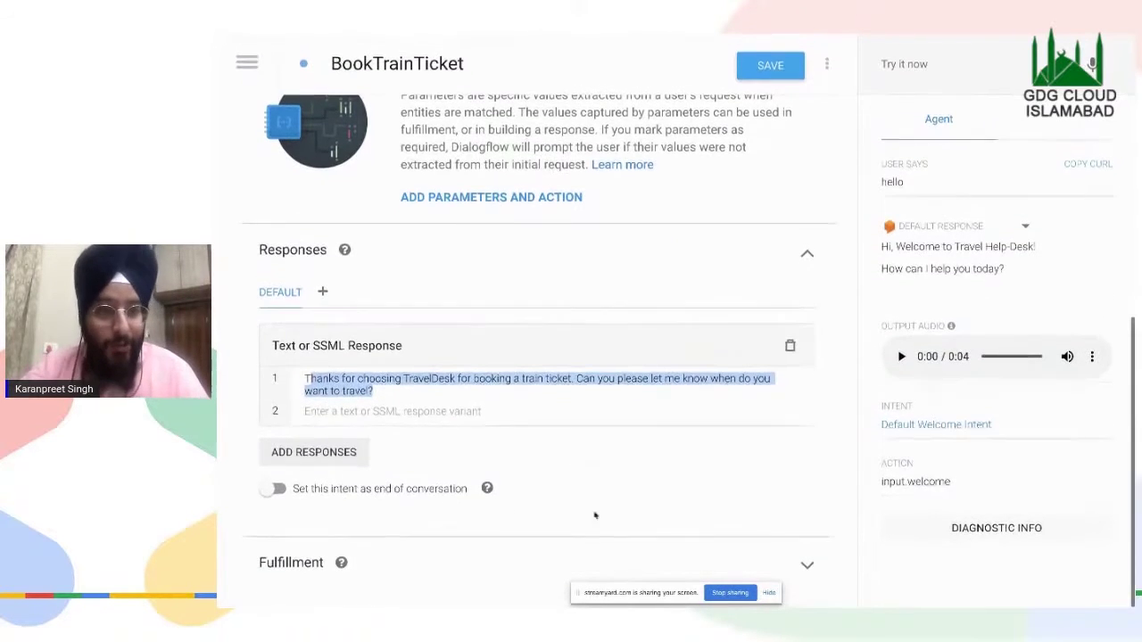
{"action": "left_click", "coordinate": [773, 72]}
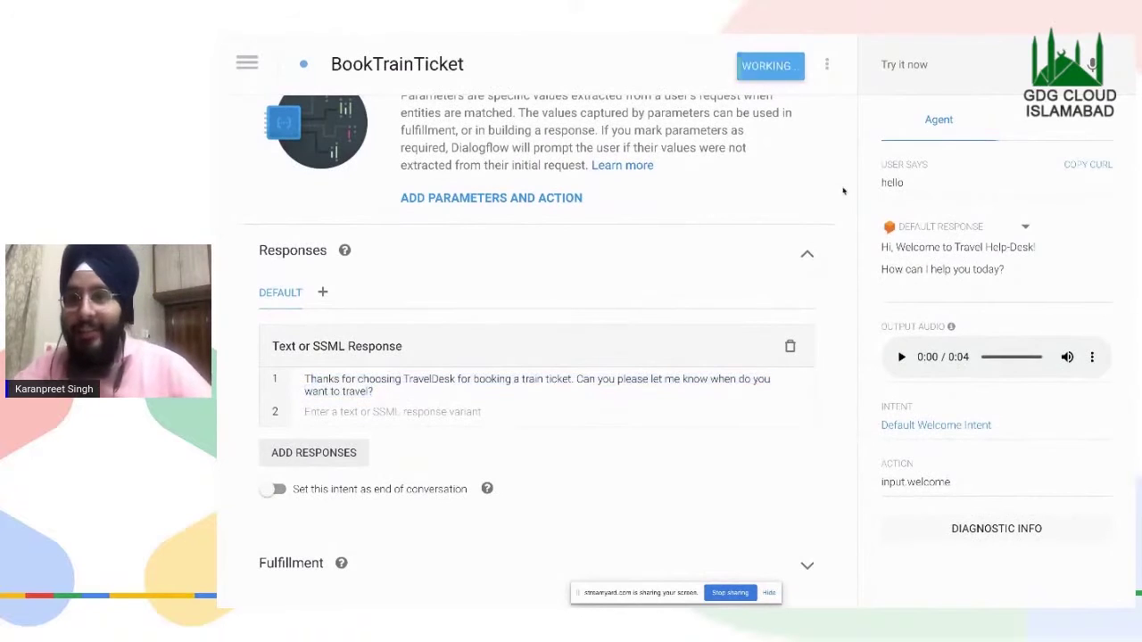
- Test the agent in the simulator with the message "hello"
{"action": "left_click", "coordinate": [949, 71]}
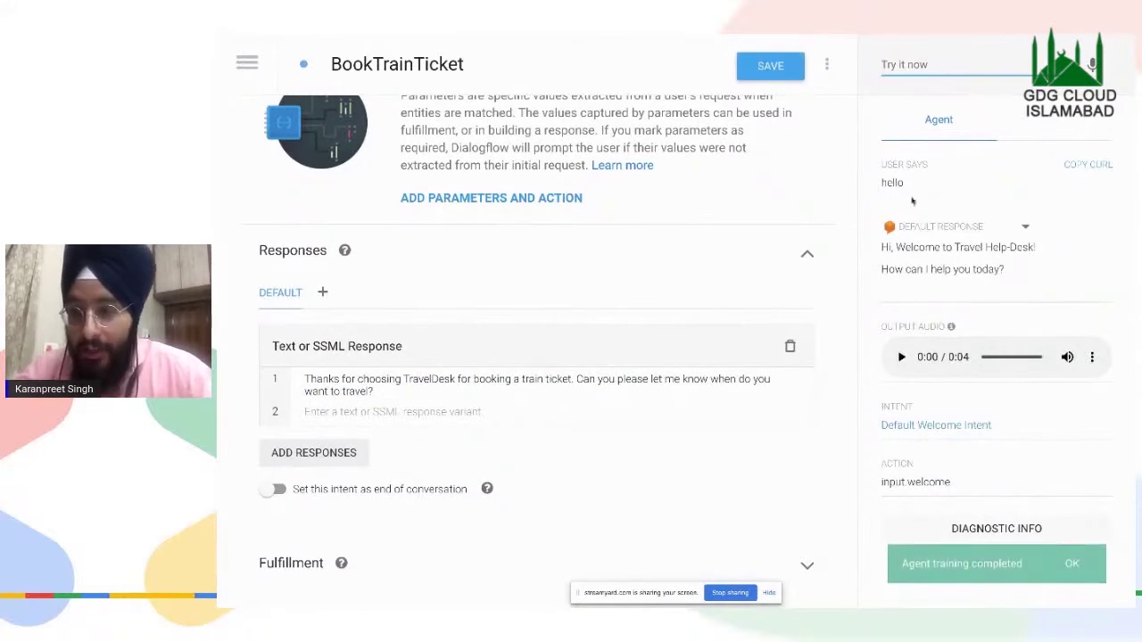
{"action": "type", "text": "hello"}
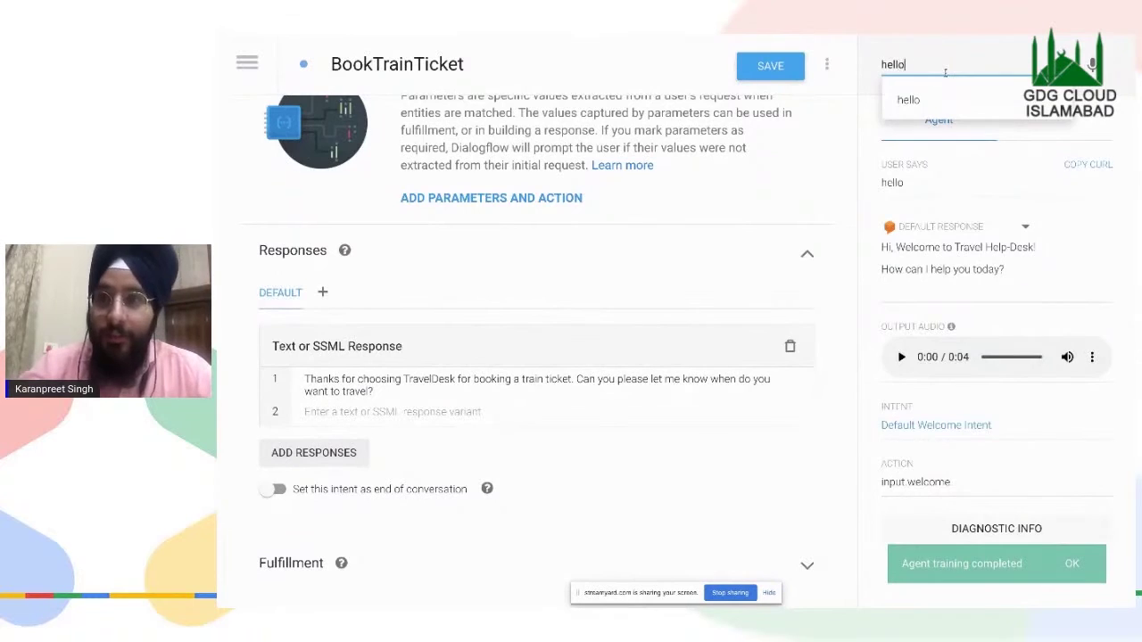
{"action": "key", "text": "Return"}
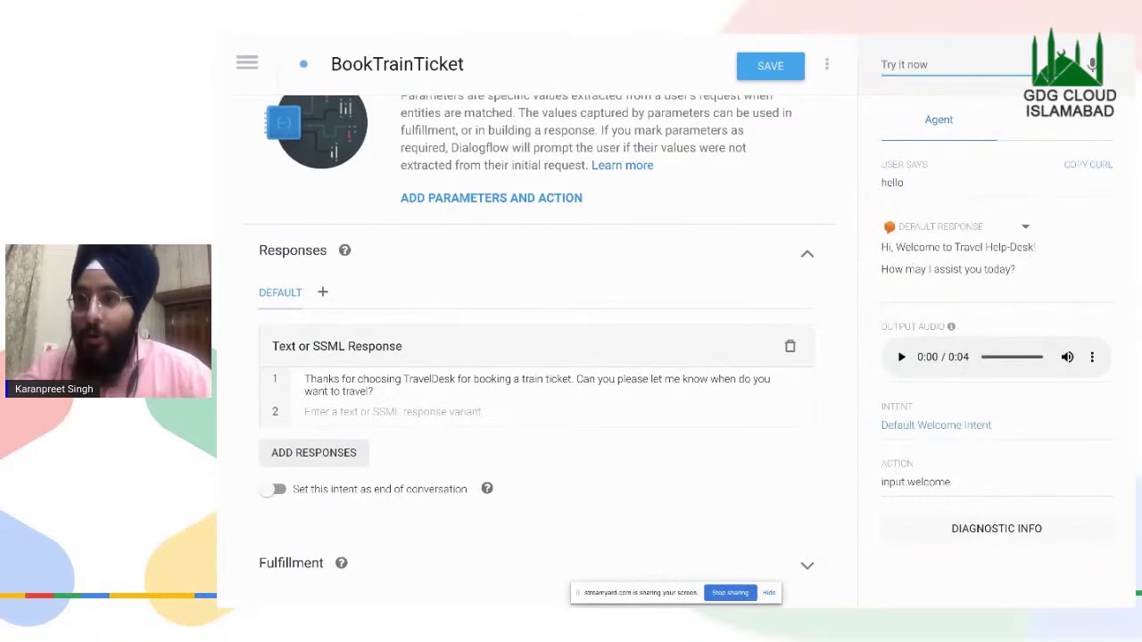
- Test the agent in the simulator with the message "i need a train ticket"
{"action": "type", "text": "i want to b"}
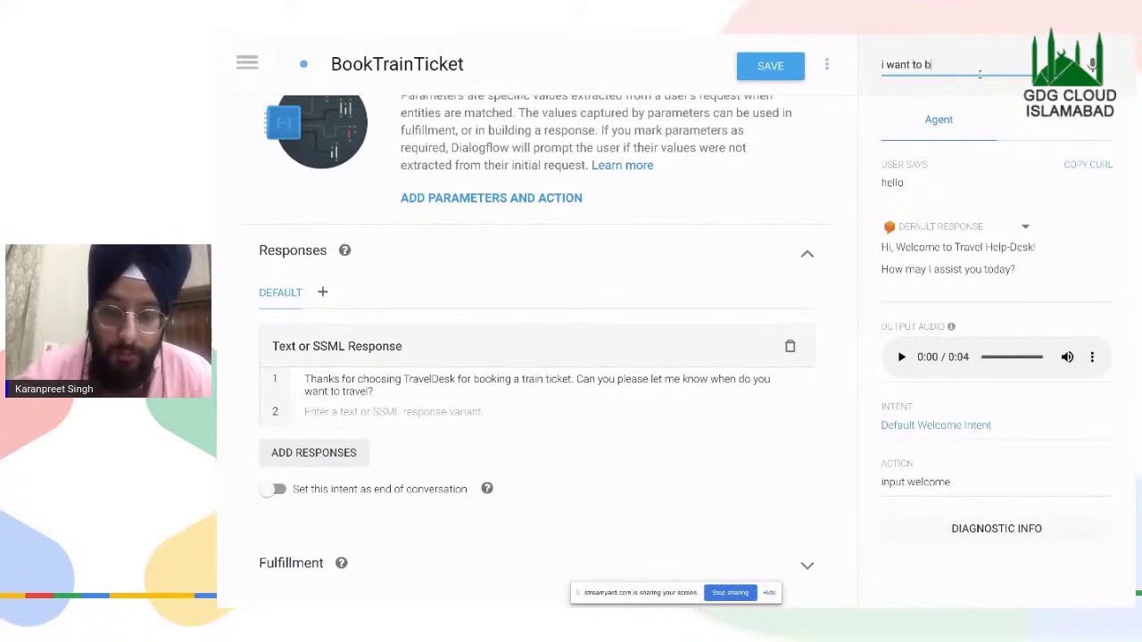
{"action": "key", "text": "BackSpace"}
{"action": "key", "text": "BackSpace"}
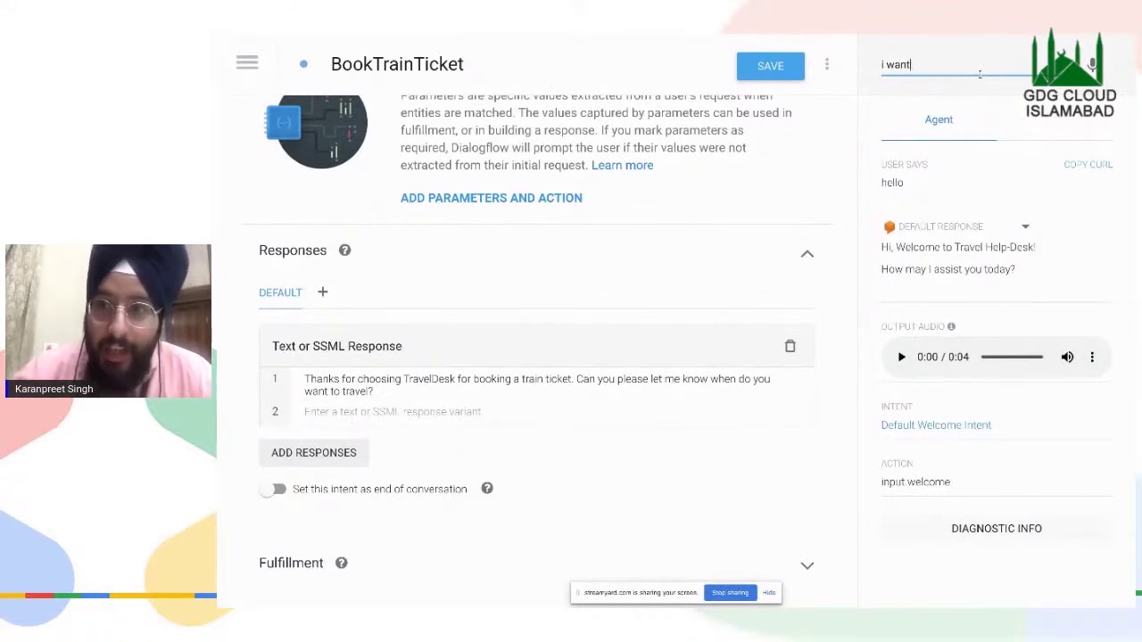
{"action": "key", "text": "BackSpace"}
{"action": "type", "text": "need a"}
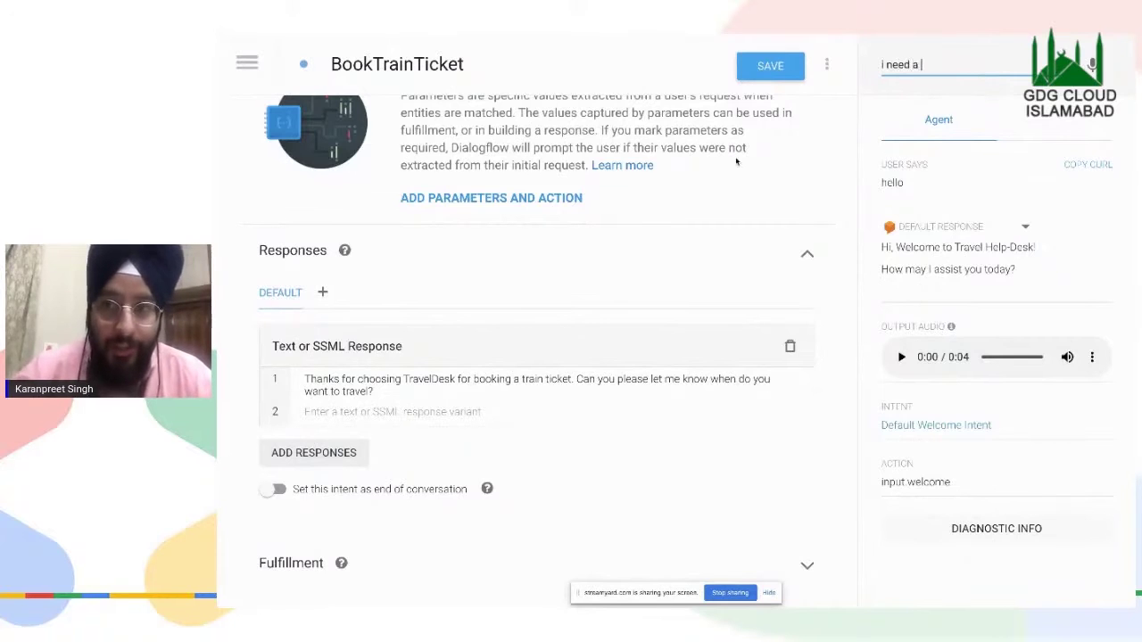
{"action": "scroll", "coordinate": [735, 156], "scroll_direction": "up", "scroll_amount": 5}
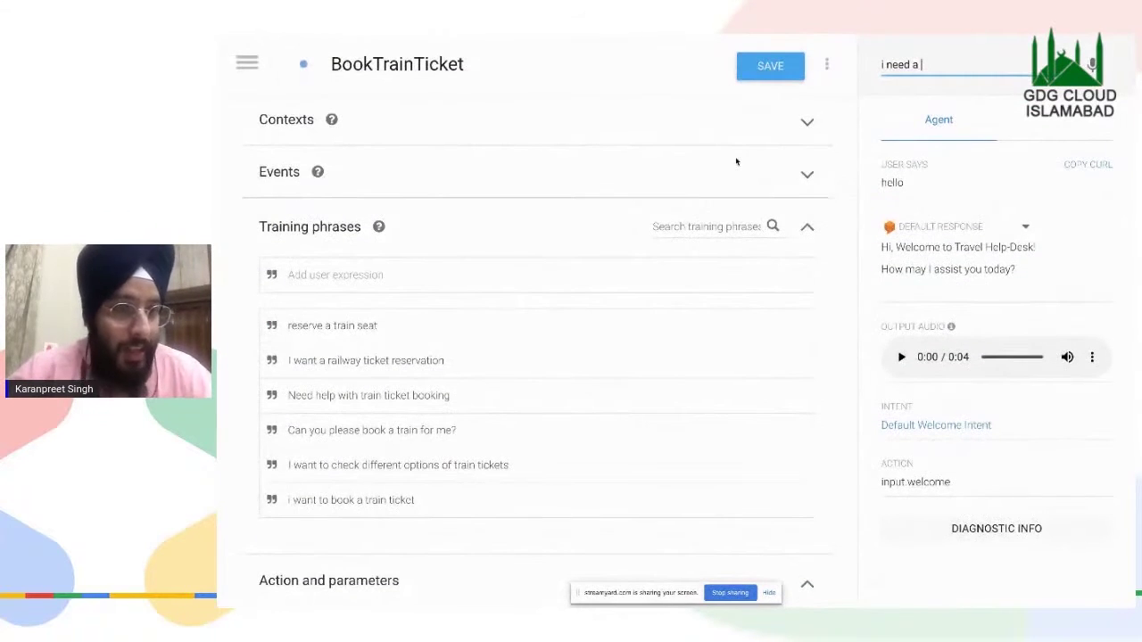
{"action": "type", "text": "train ticket"}
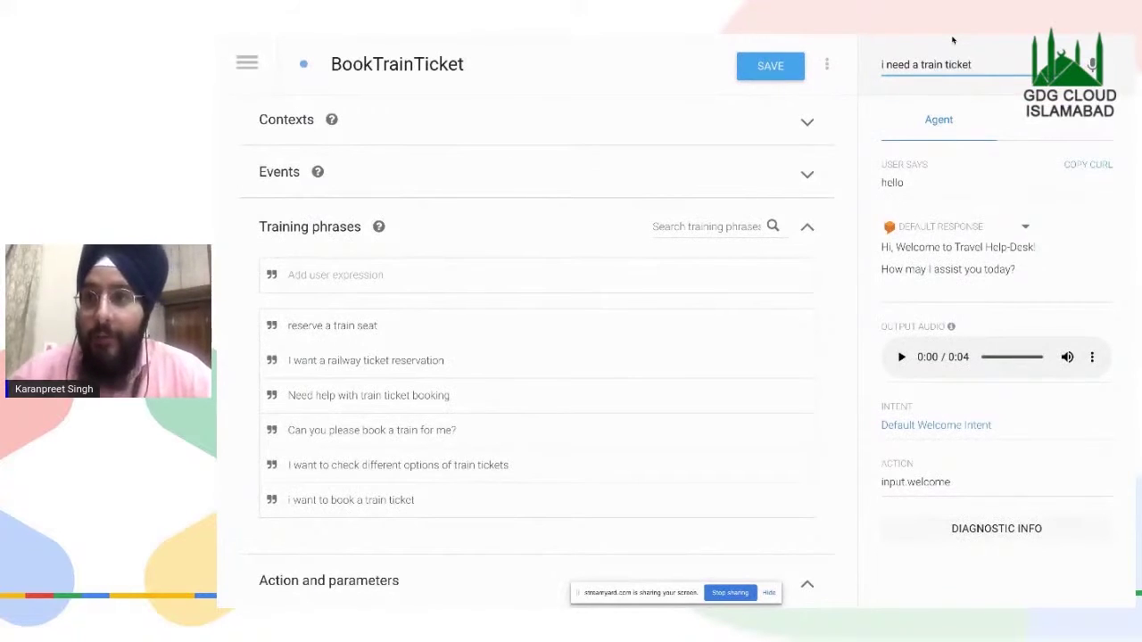
{"action": "key", "text": "Return"}
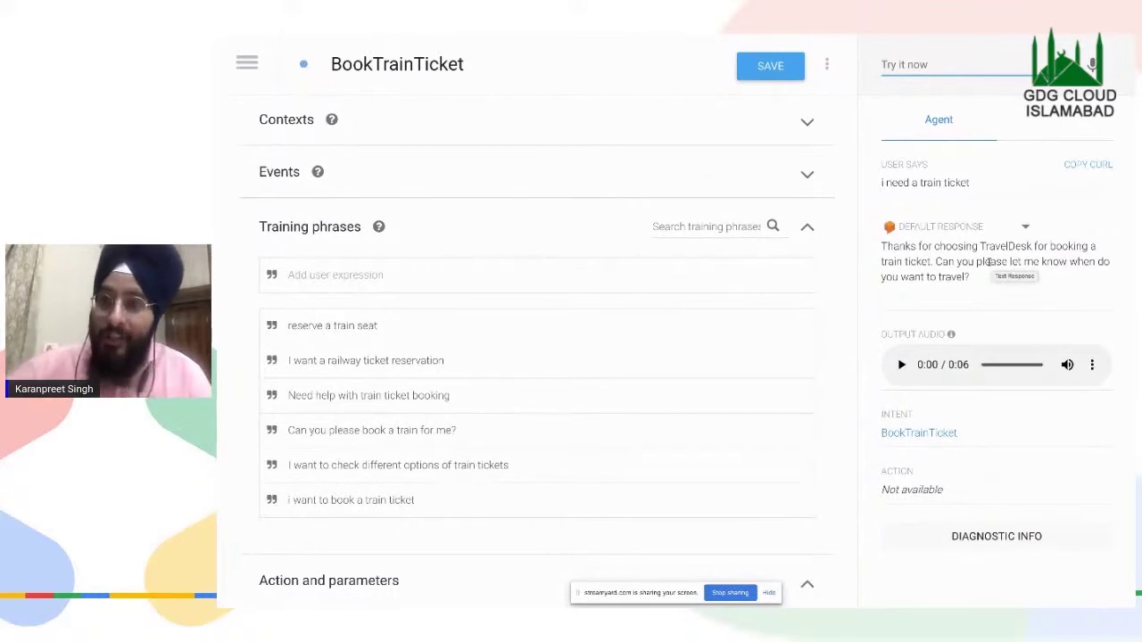
- Play the output audio of the test reply and check its matched intent and action
{"action": "left_click", "coordinate": [903, 371]}
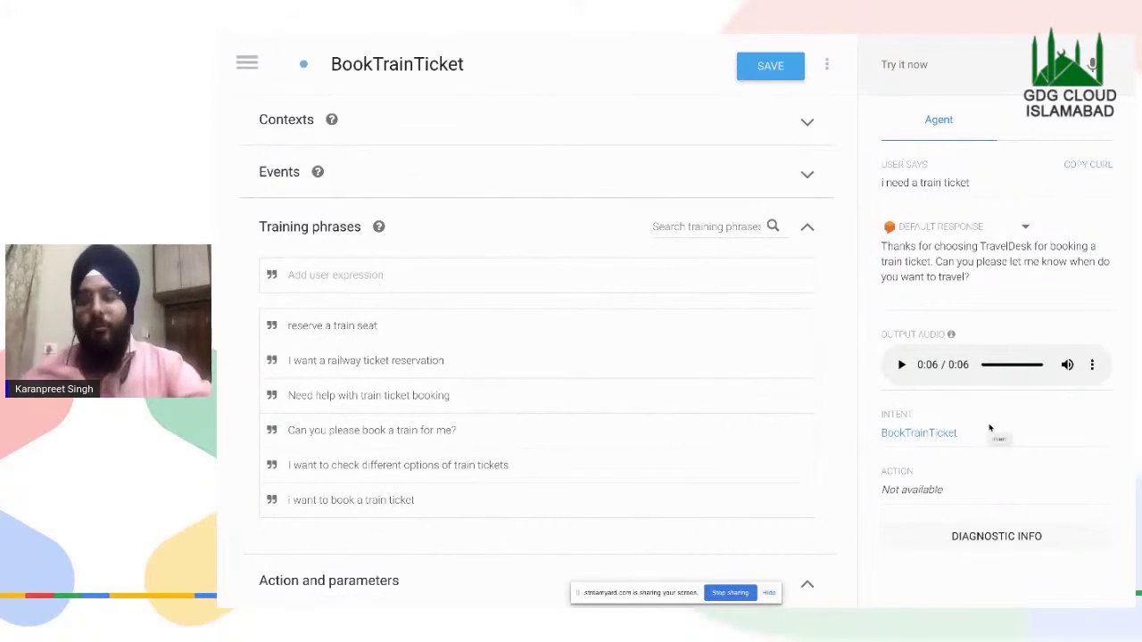
{"action": "left_click_drag", "start_coordinate": [879, 406], "coordinate": [970, 442]}
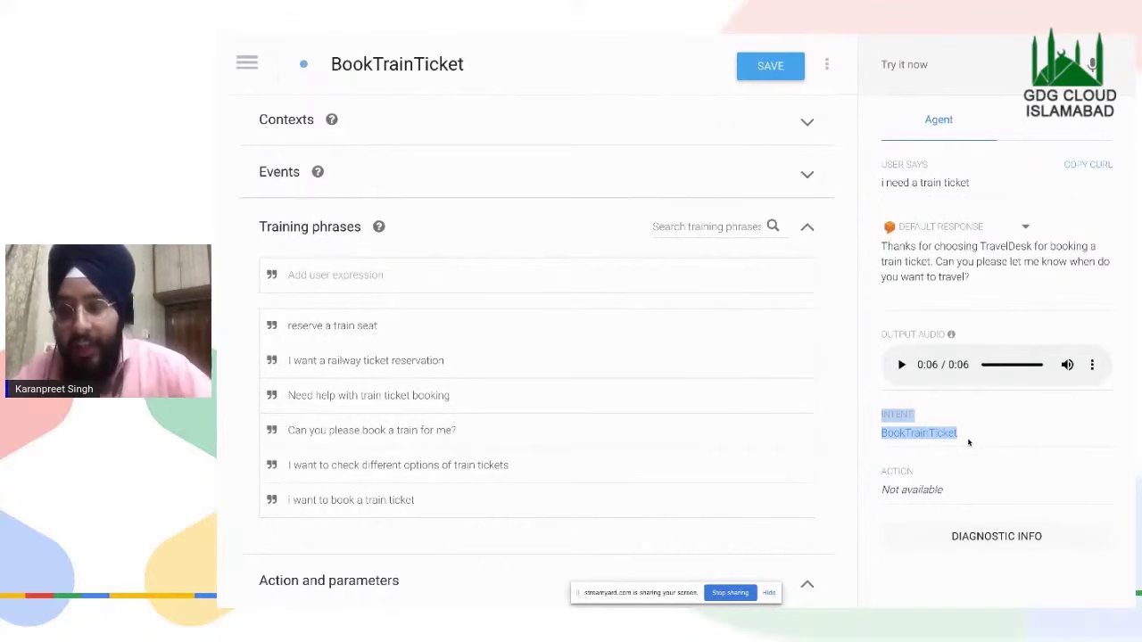
{"action": "left_click", "coordinate": [930, 487]}
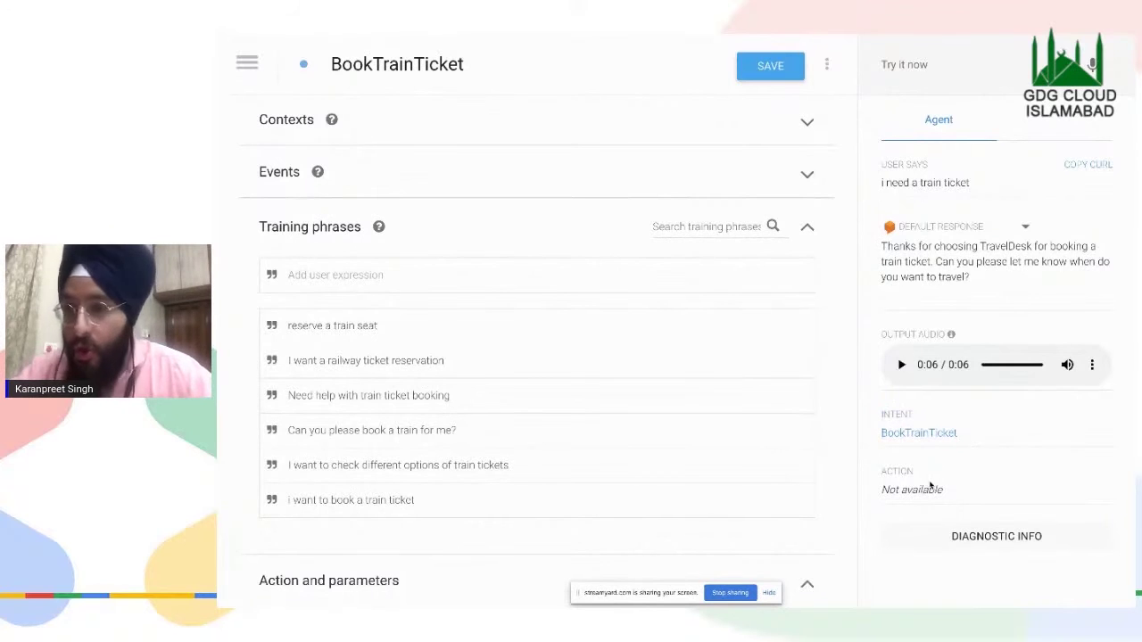
- Save the BookTrainTicket intent, and create and save a new intent named BookFlightTicket
{"action": "left_click", "coordinate": [778, 67]}
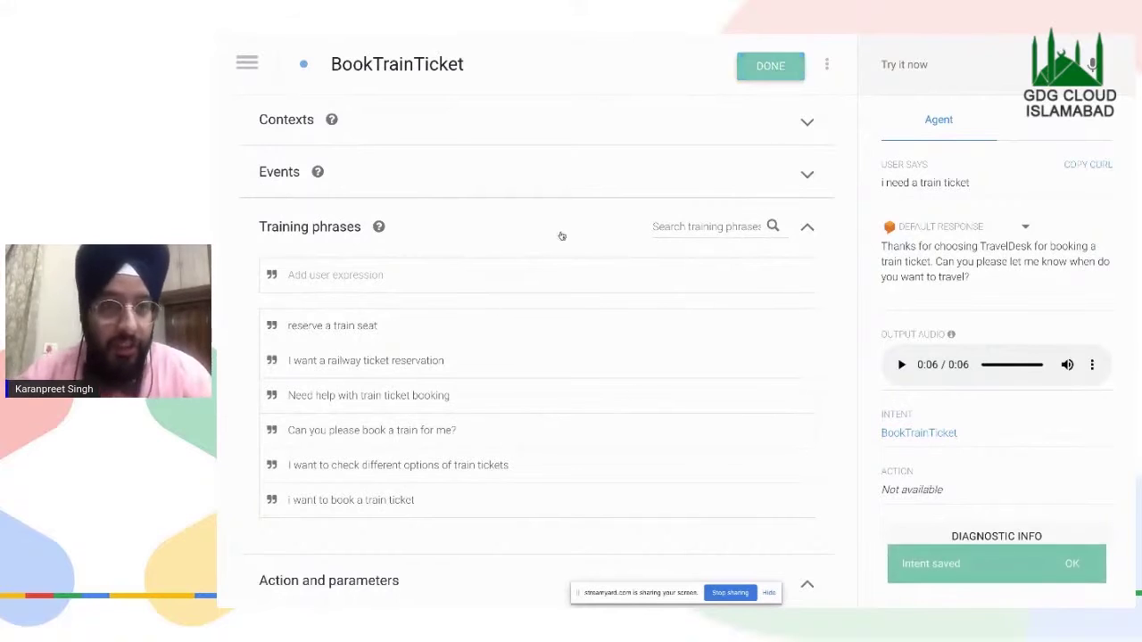
{"action": "left_click", "coordinate": [242, 67]}
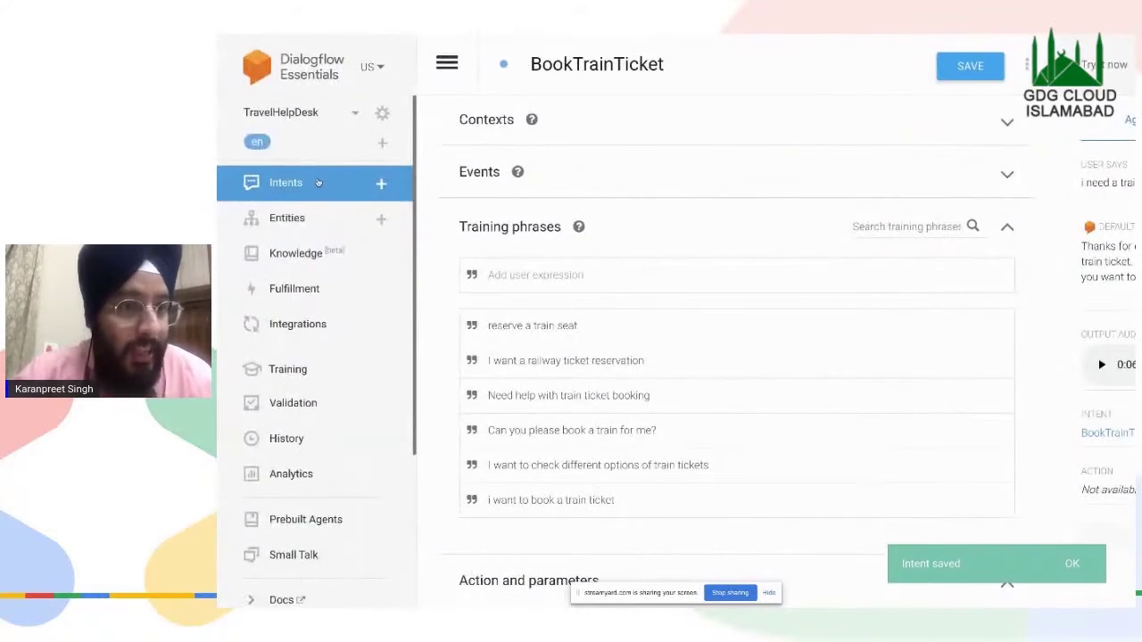
{"action": "left_click", "coordinate": [268, 181]}
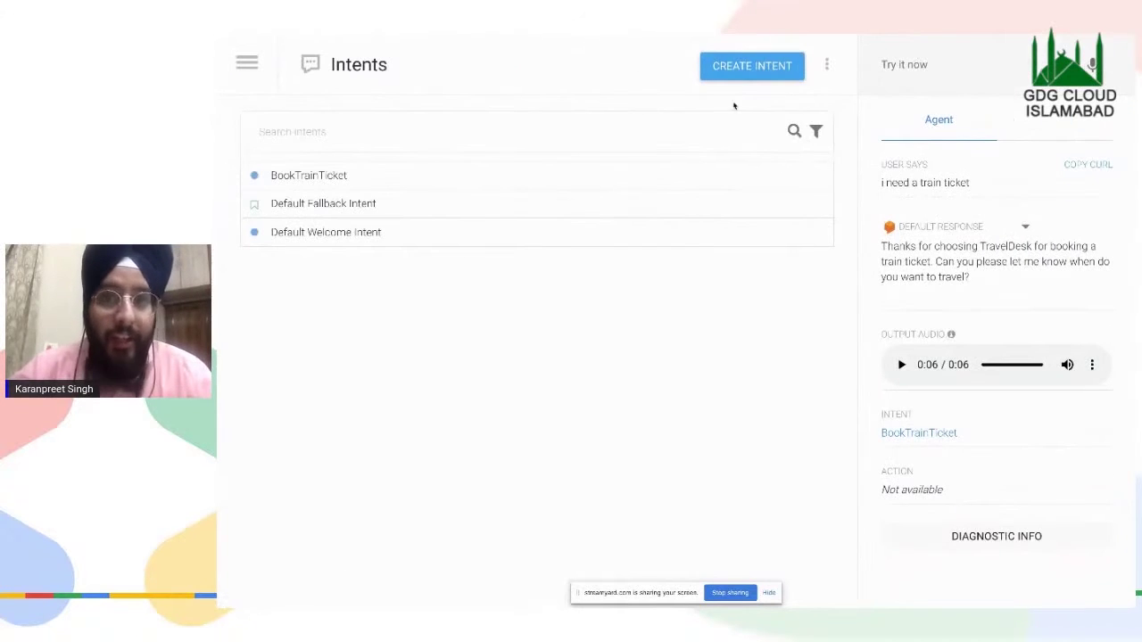
{"action": "left_click", "coordinate": [782, 71]}
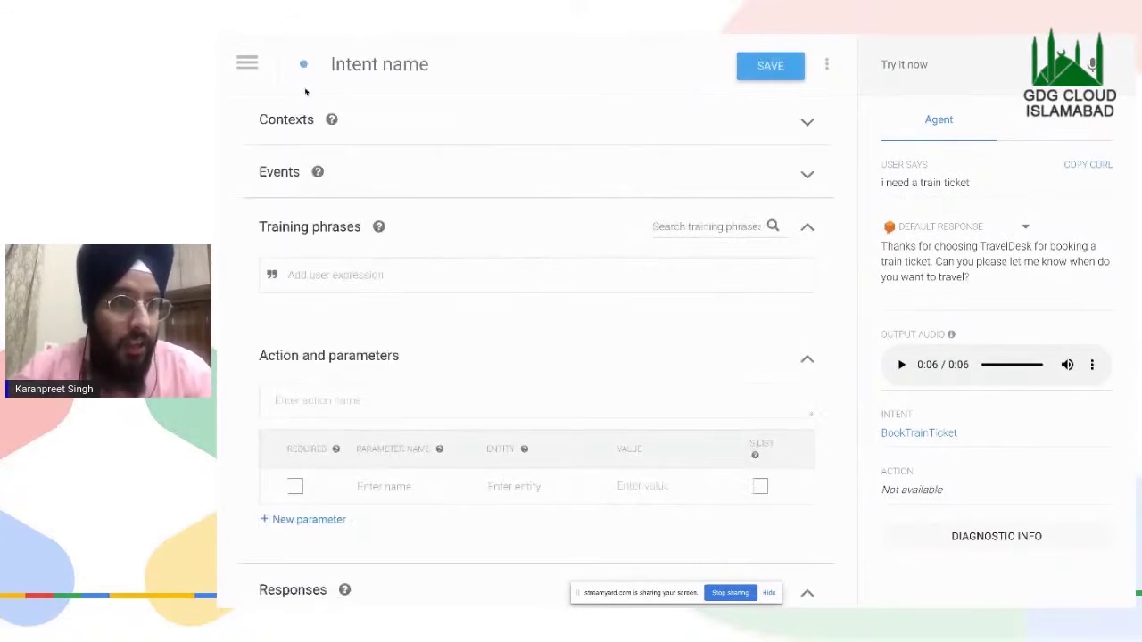
{"action": "left_click", "coordinate": [378, 63]}
{"action": "type", "text": "B"}
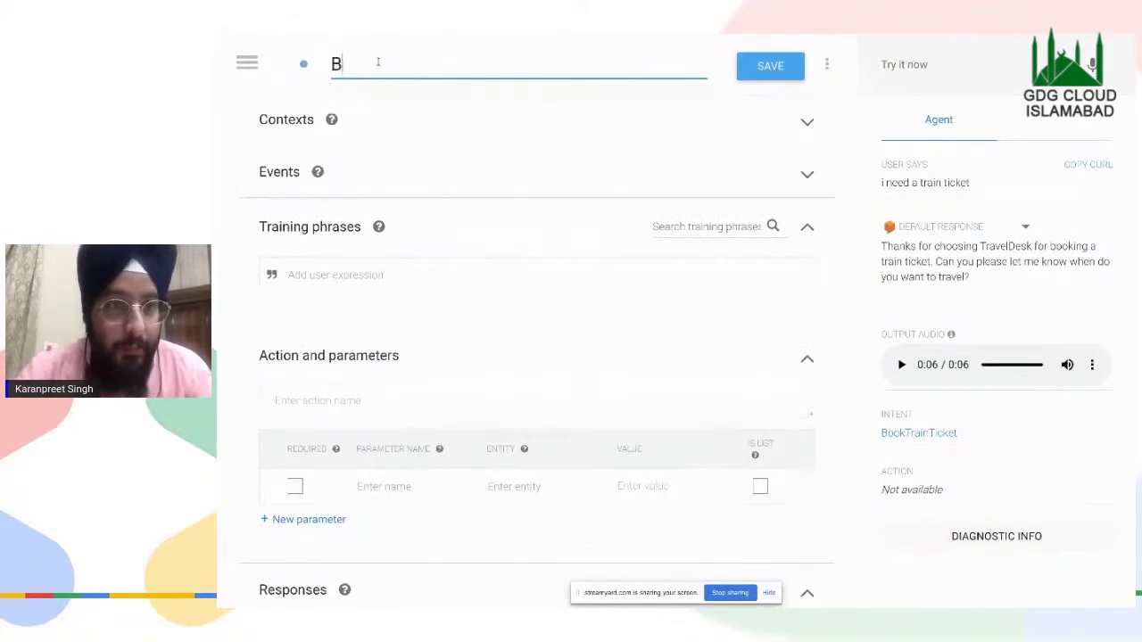
{"action": "type", "text": "ookFlight Ticket"}
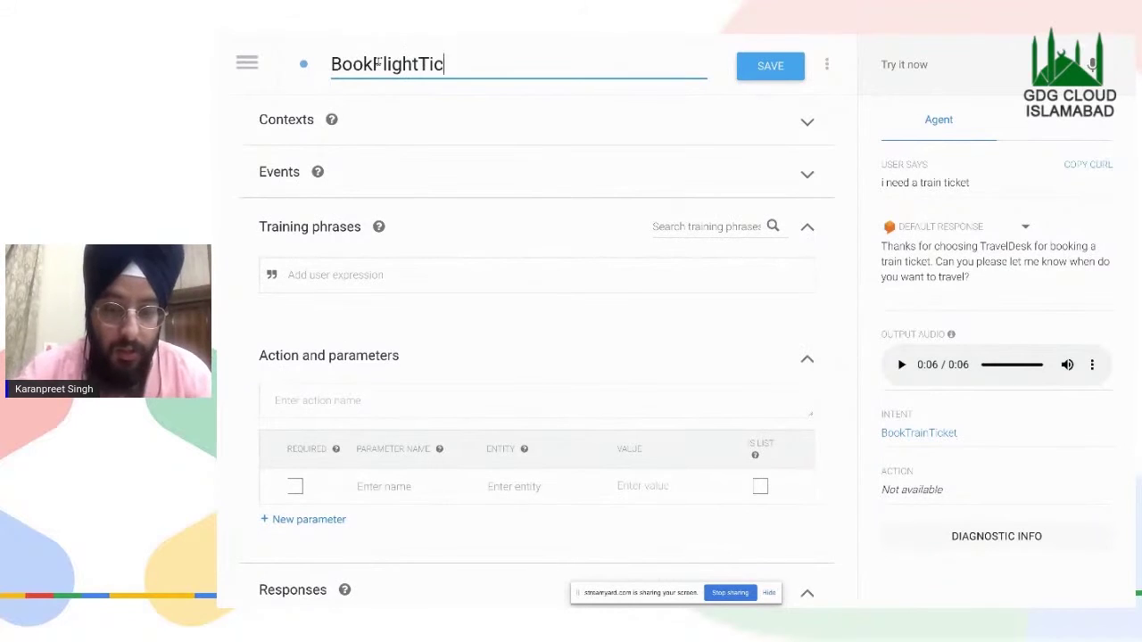
{"action": "left_click", "coordinate": [758, 66]}
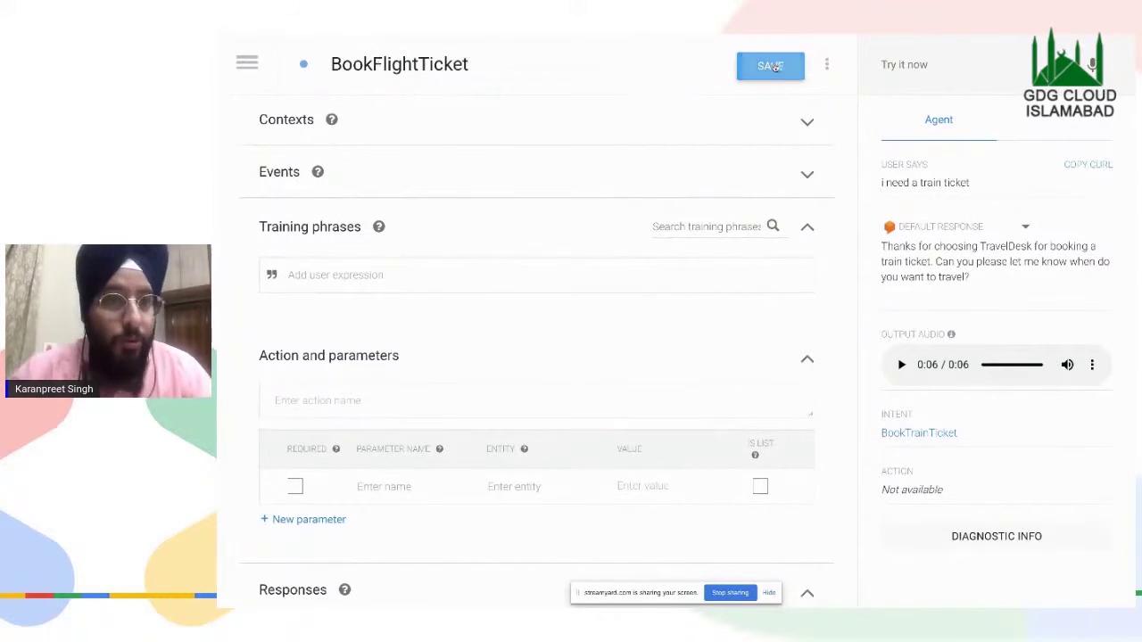
- Add the training phrase "I want to book a flight ticket" to the BookFlightTicket intent
{"action": "left_click", "coordinate": [378, 270]}
{"action": "type", "text": "t"}
{"action": "key", "text": "BackSpace"}
{"action": "type", "text": "I"}
{"action": "key", "text": "BackSpace"}
{"action": "type", "text": "I wa"}
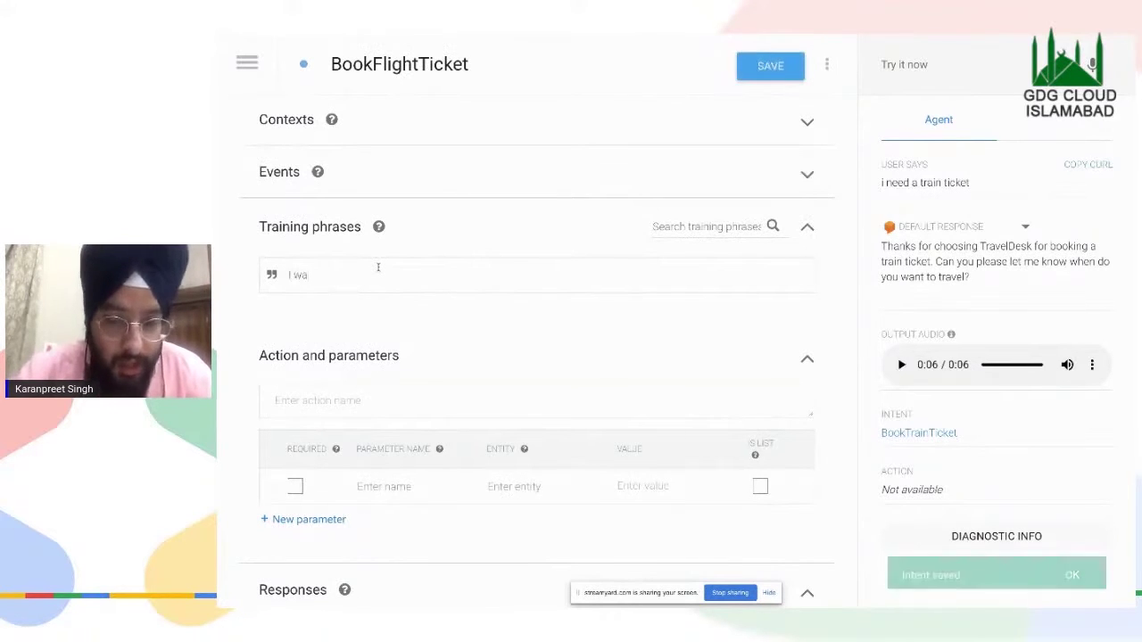
{"action": "type", "text": "nt to book"}
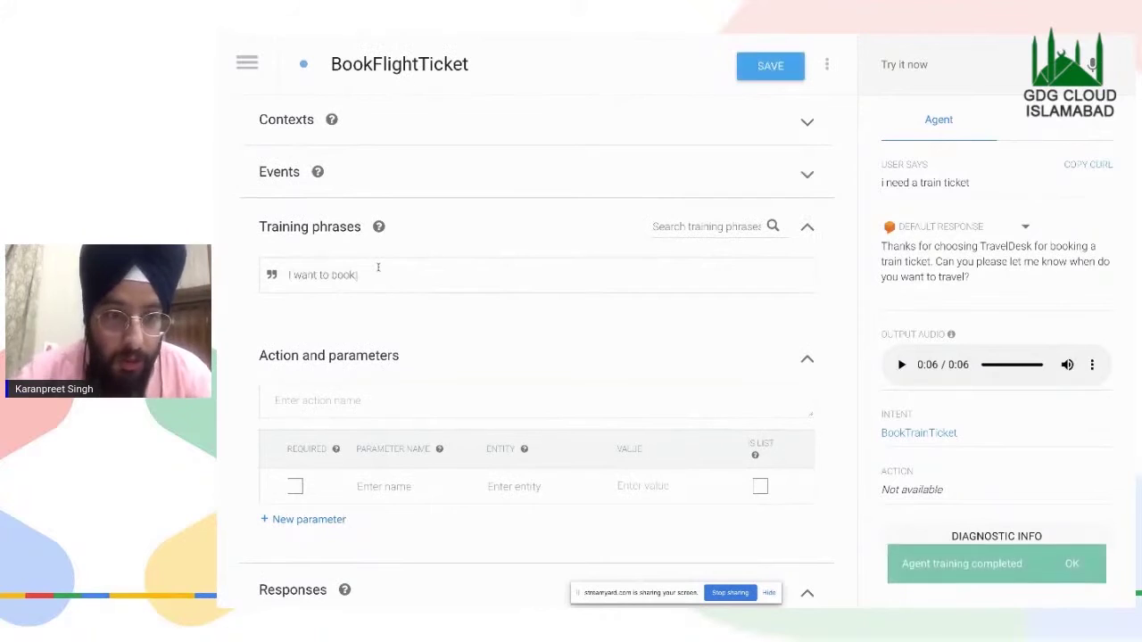
{"action": "type", "text": " a flight ti"}
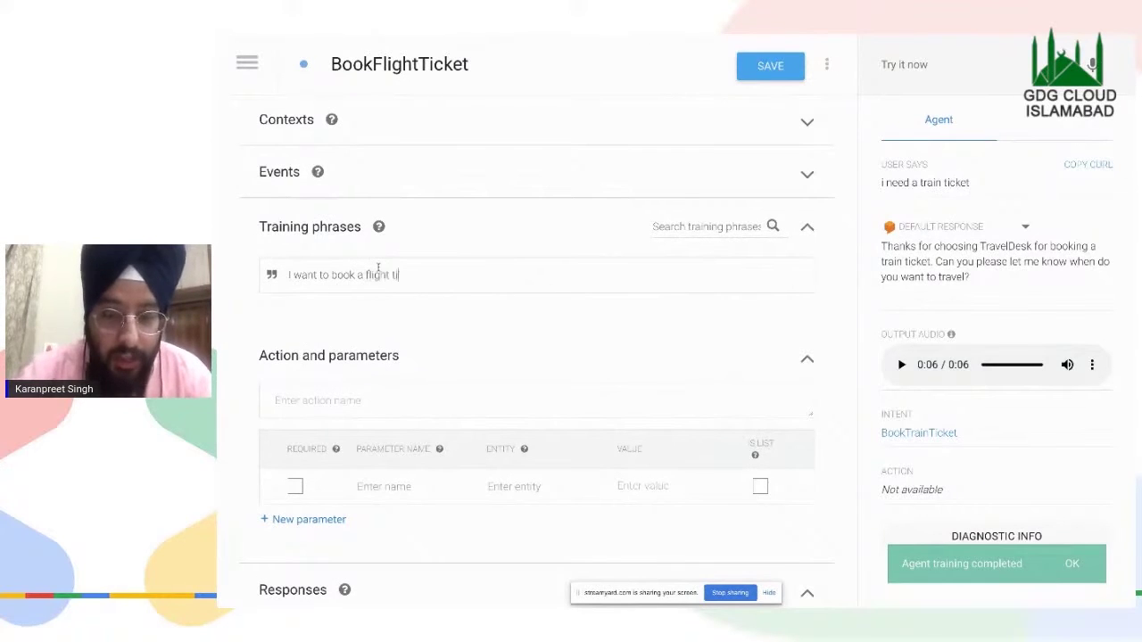
{"action": "type", "text": "cket"}
{"action": "key", "text": "Return"}
- Add the training phrase "I need to book a ticket with airlines" to the BookFlightTicket intent
{"action": "type", "text": "I"}
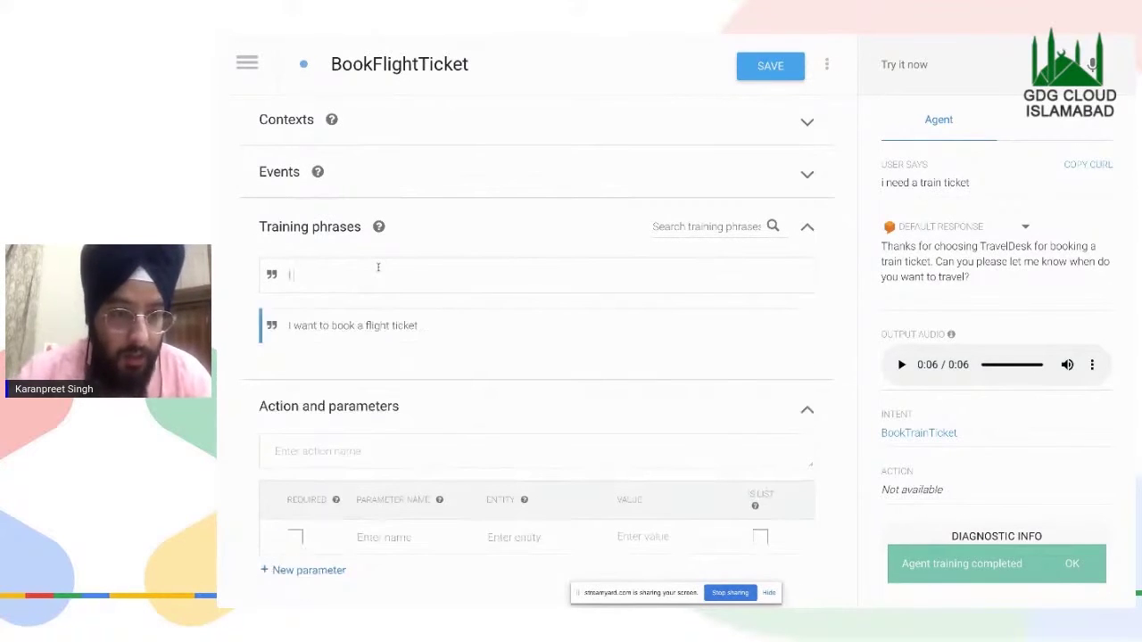
{"action": "type", "text": " need to book an ticket with airlines"}
{"action": "key", "text": "Return"}
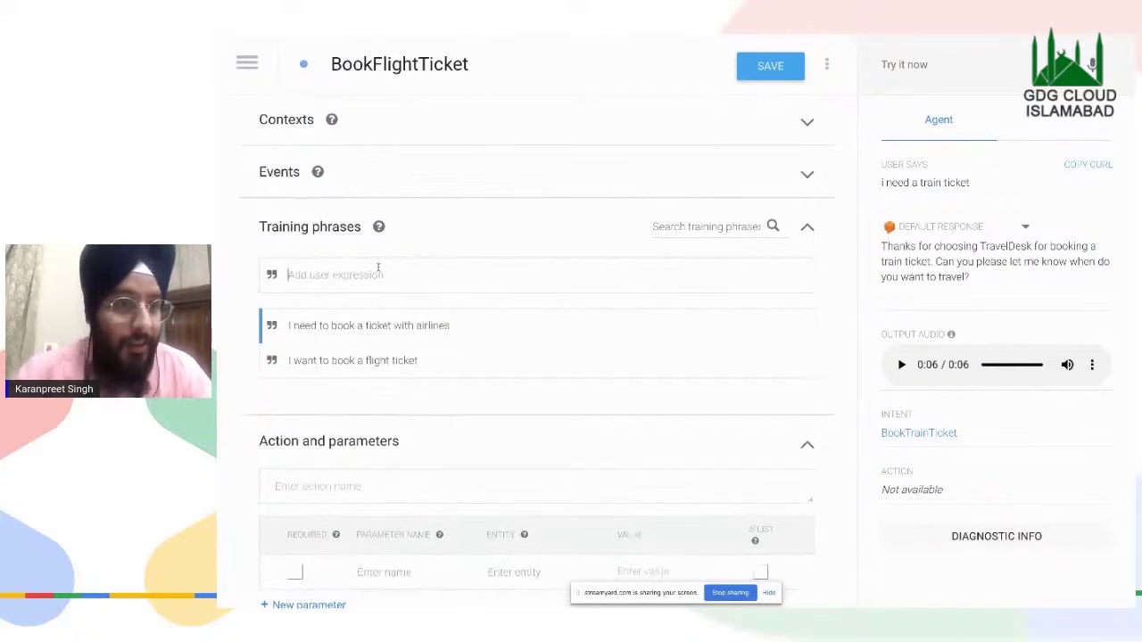
- Add the training phrase "i want to fly from islamabad to peshawar" to the BookFlightTicket intent
{"action": "type", "text": "I want to fly from islamabad t"}
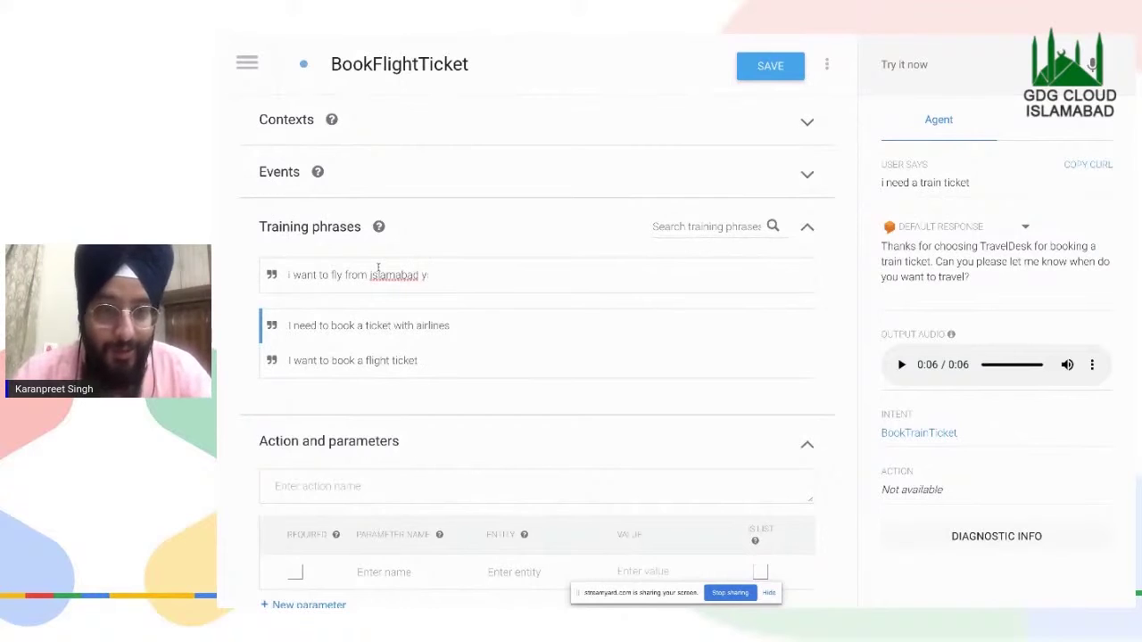
{"action": "type", "text": " yoto"}
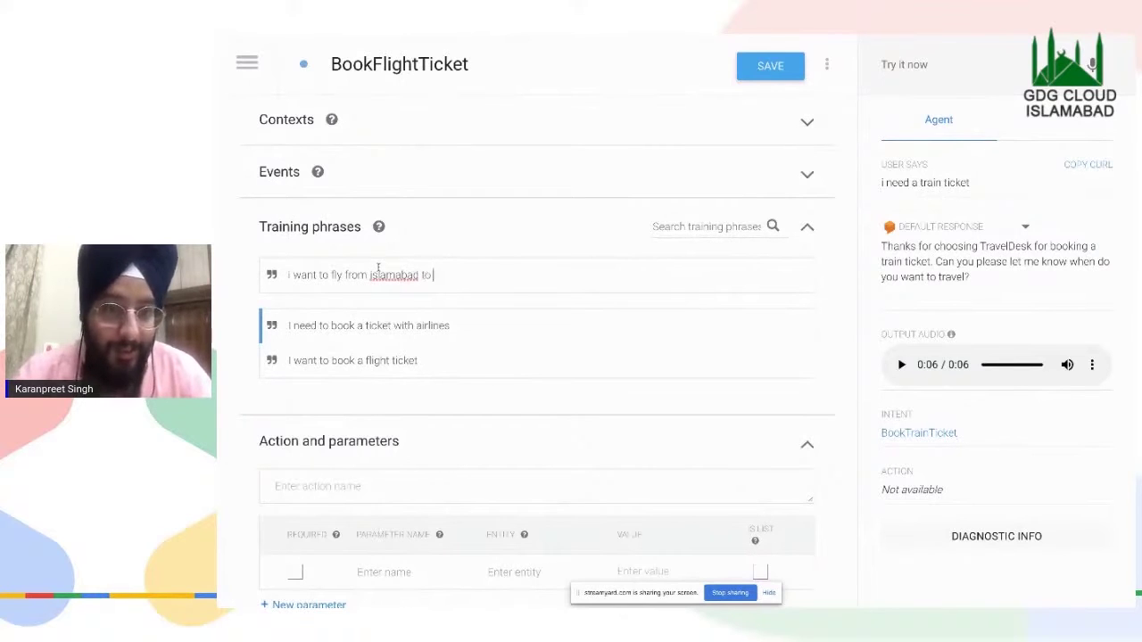
{"action": "type", "text": " peshawar"}
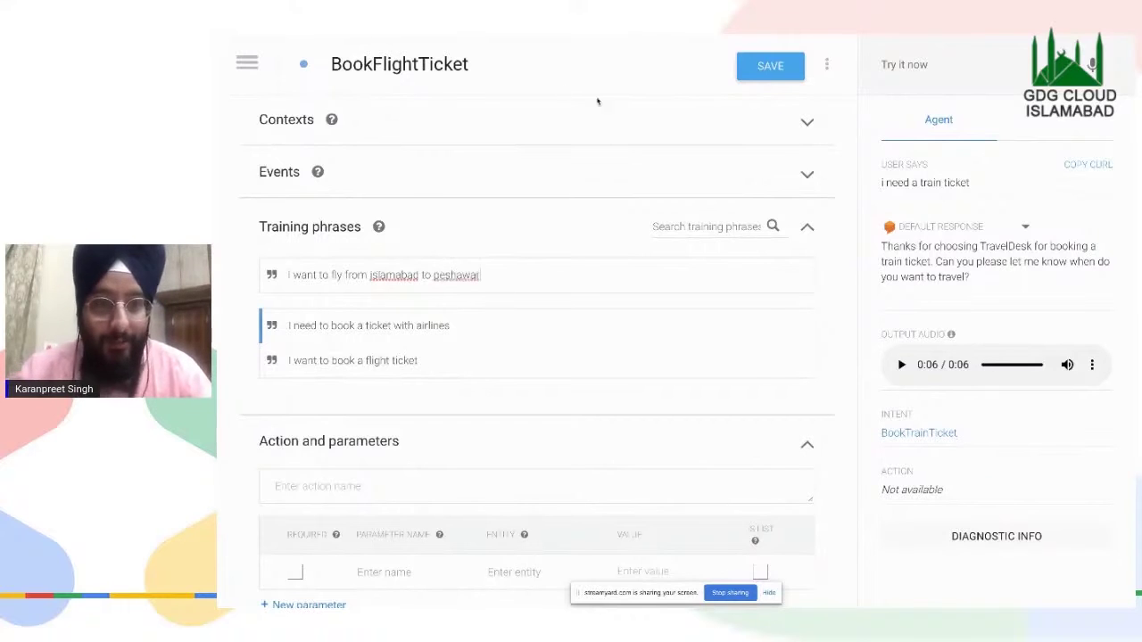
{"action": "key", "text": "Return"}
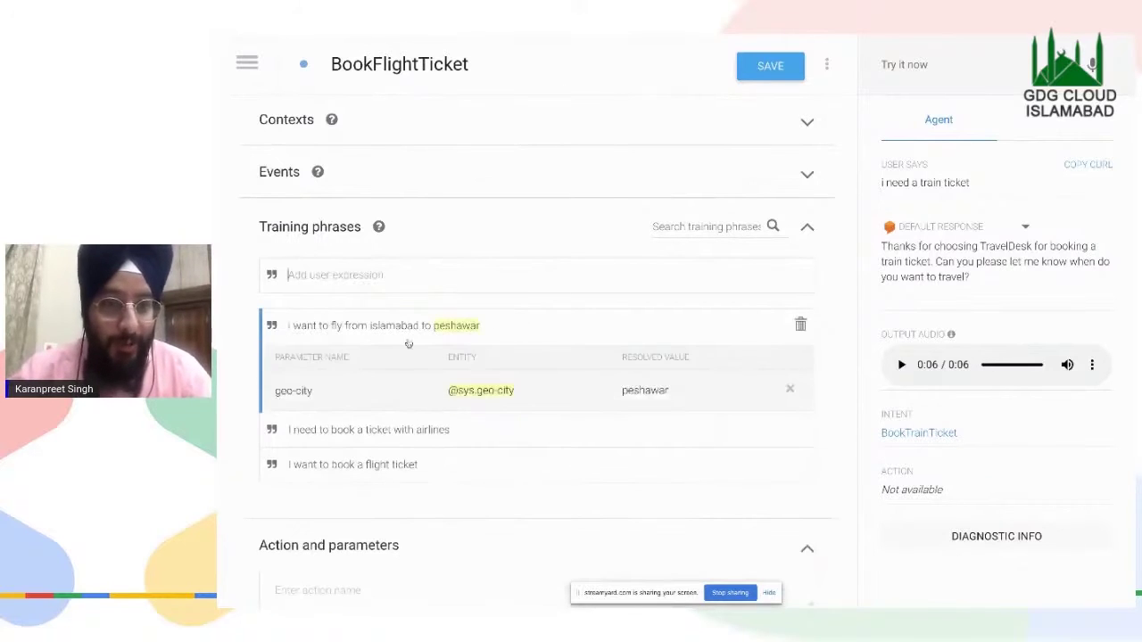
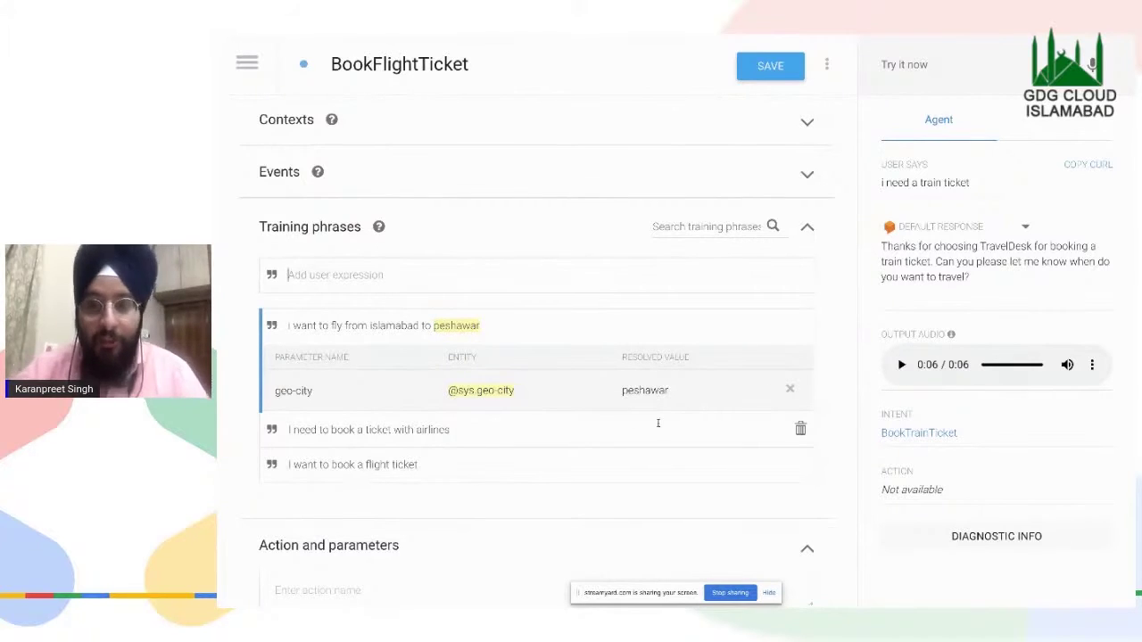
- Add the text response "Thanks for choosing Travel Desk for booking a flight ticket." to the BookFlightTicket intent and save the intent
{"action": "left_click", "coordinate": [772, 66]}
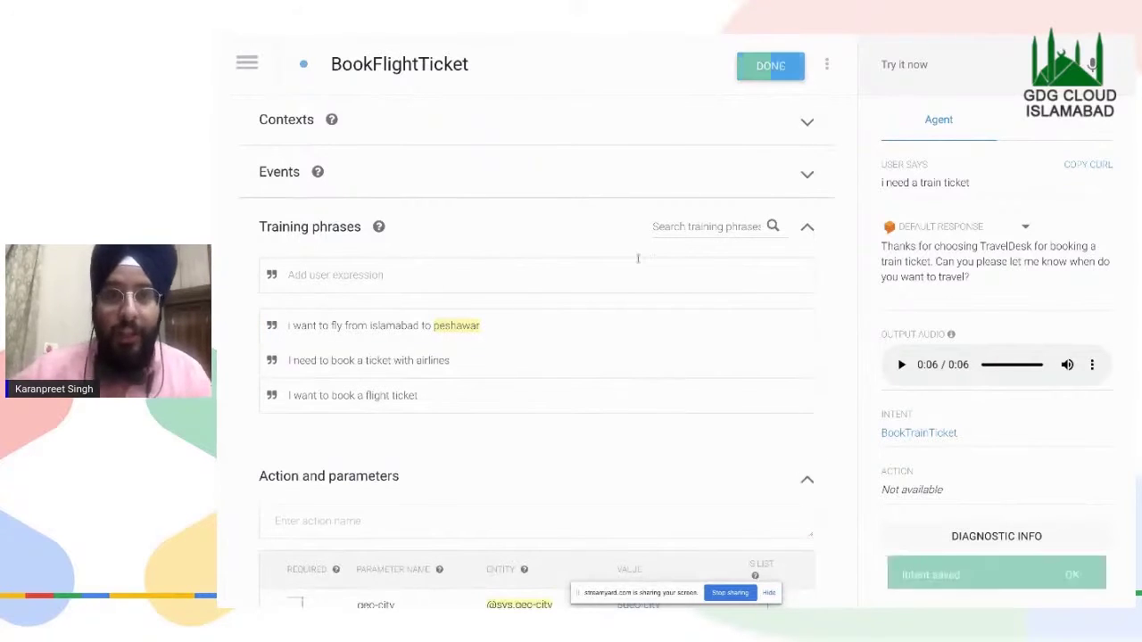
{"action": "scroll", "coordinate": [548, 440], "scroll_direction": "down", "scroll_amount": 5}
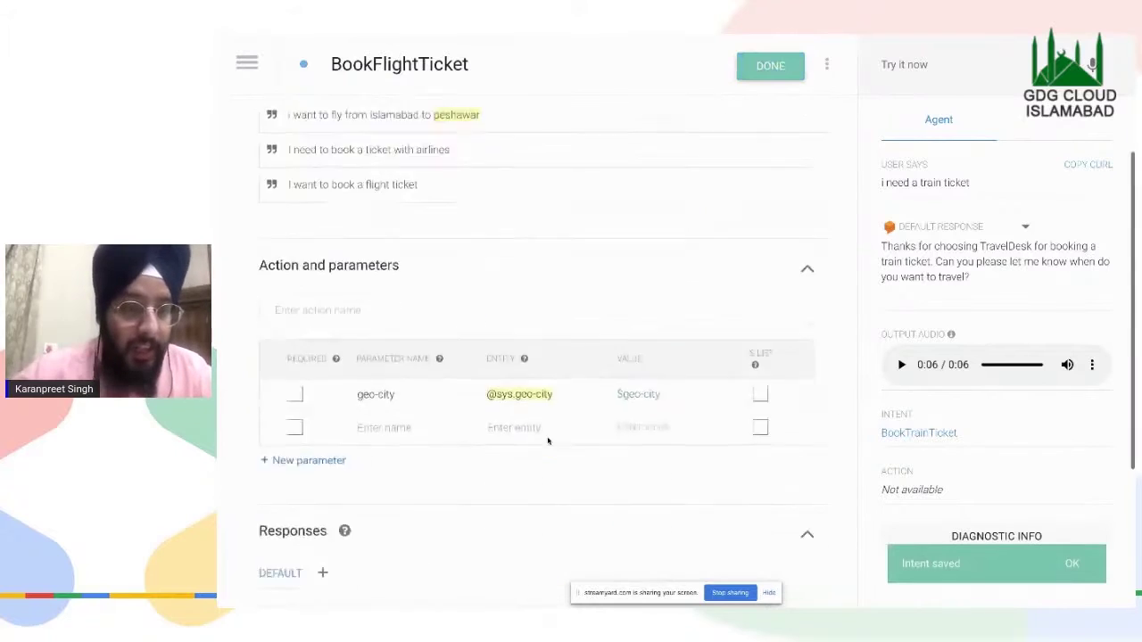
{"action": "left_click", "coordinate": [390, 412]}
{"action": "type", "text": "Th"}
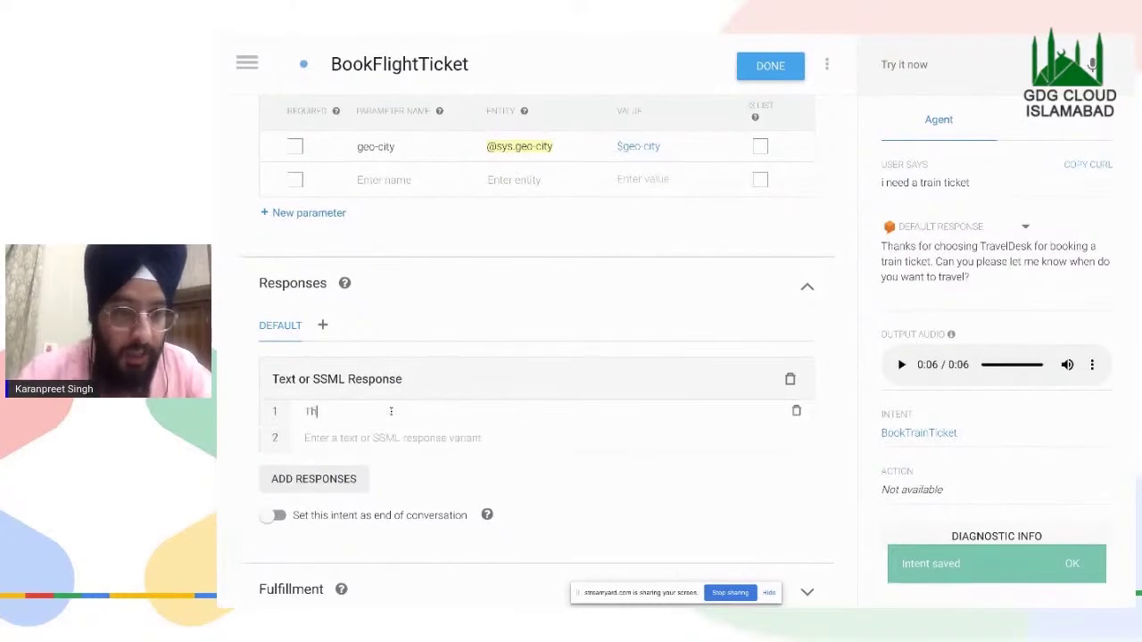
{"action": "type", "text": "anks for ch"}
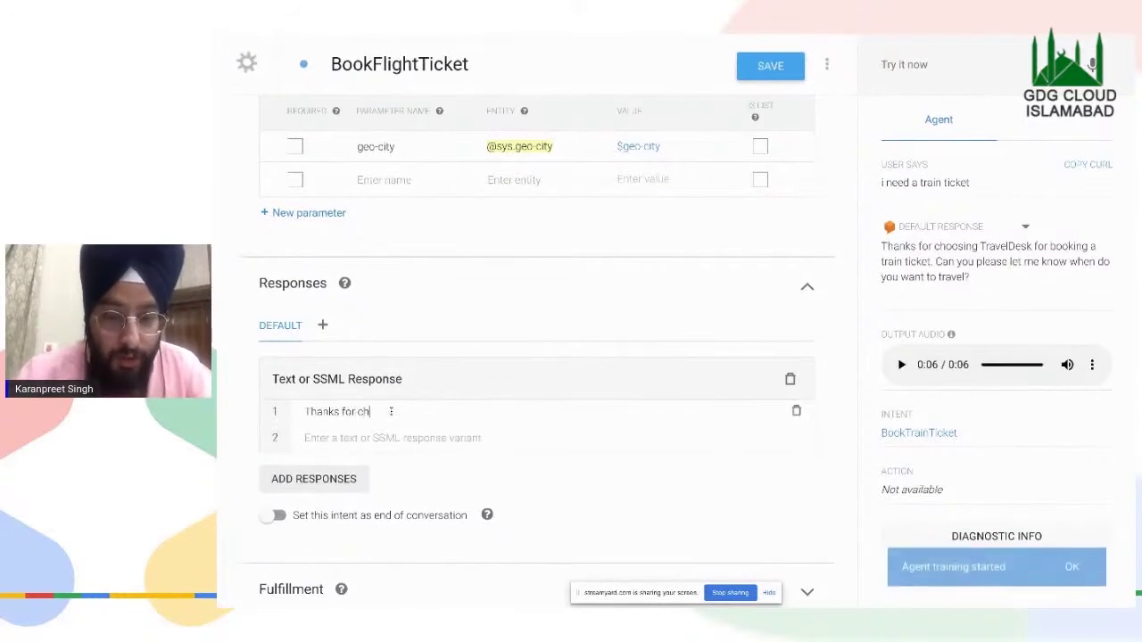
{"action": "type", "text": "oosing Travel"}
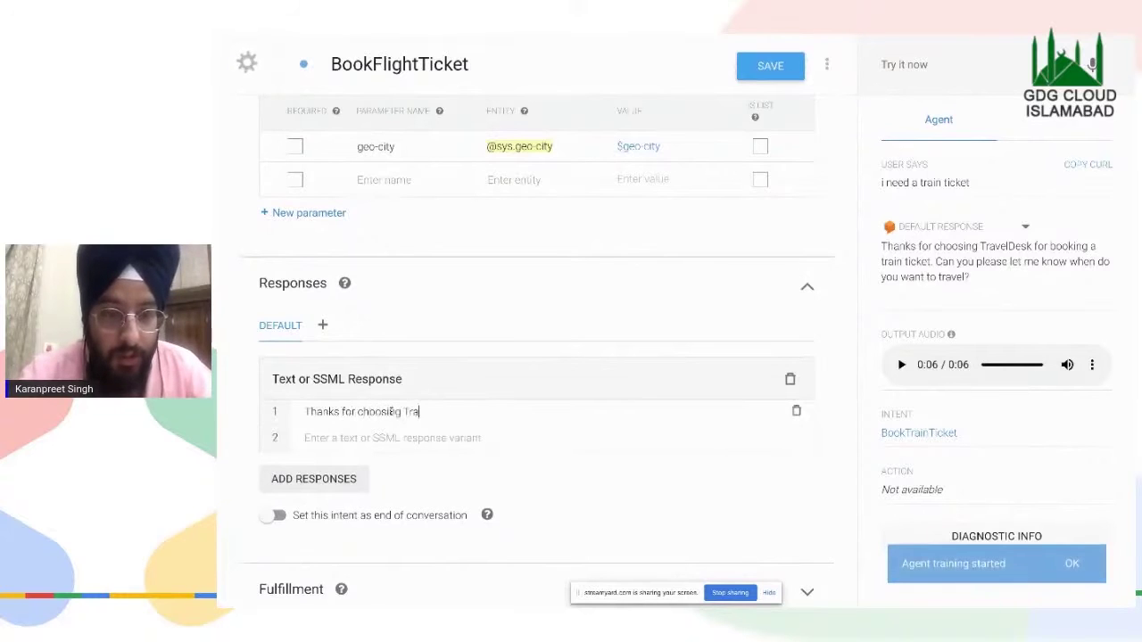
{"action": "type", "text": " Desk"}
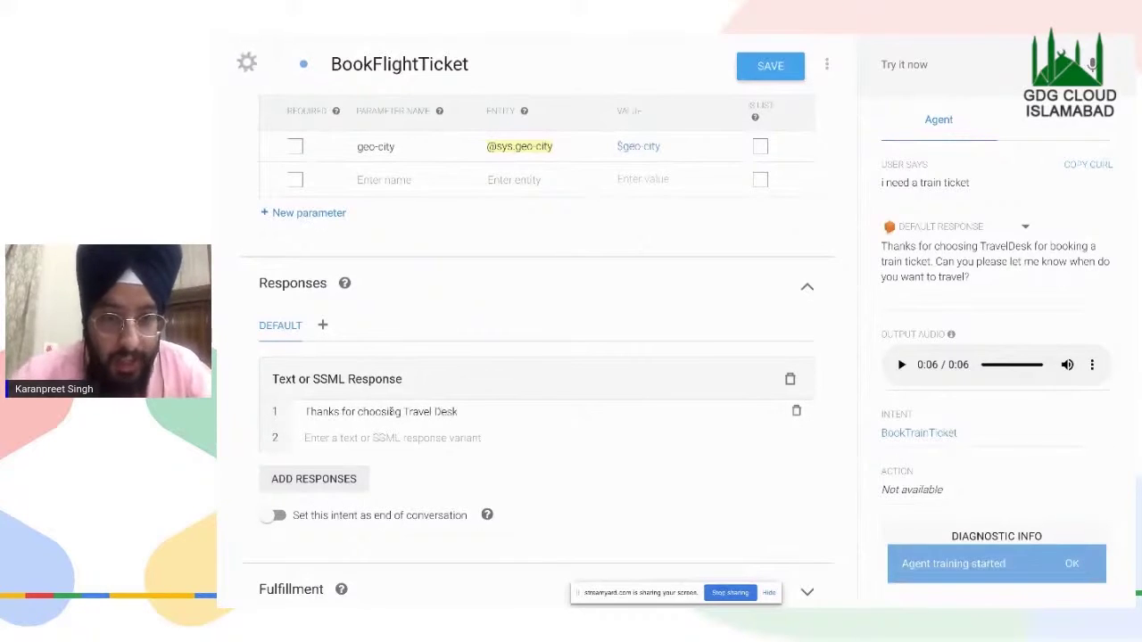
{"action": "type", "text": " for booka"}
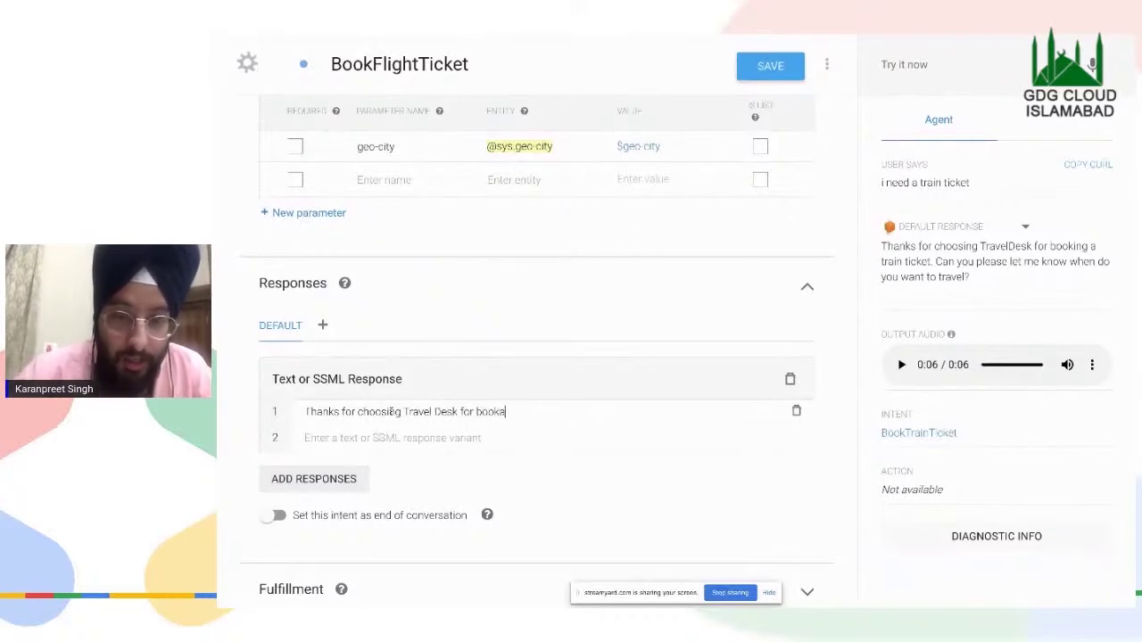
{"action": "key", "text": "BackSpace"}
{"action": "type", "text": "ing a flight tic"}
{"action": "type", "text": "ket."}
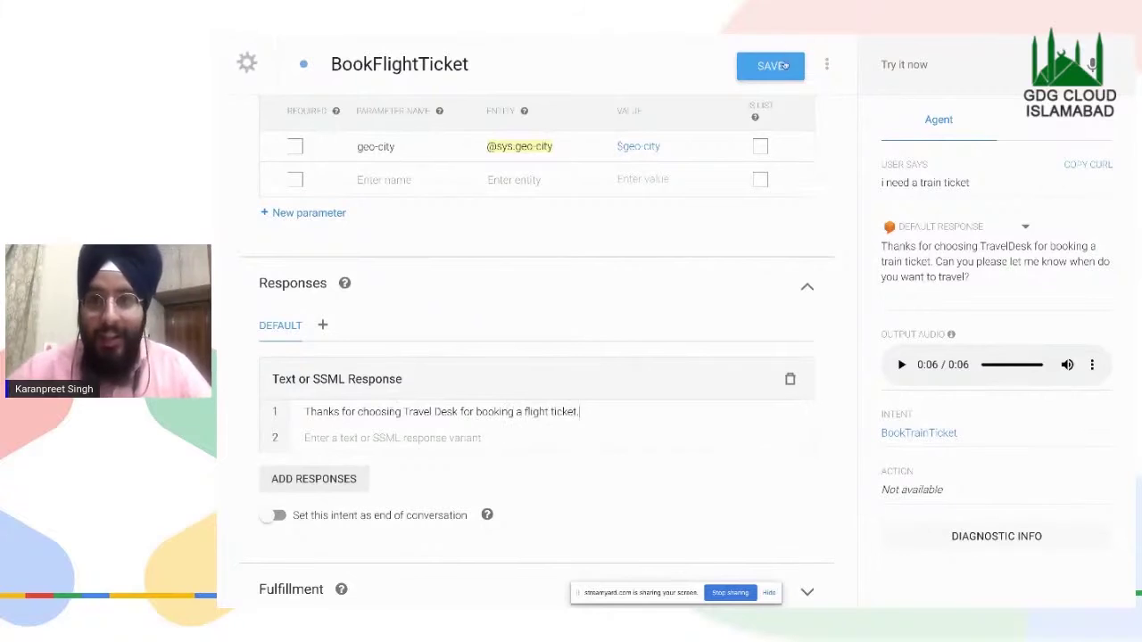
{"action": "left_click", "coordinate": [766, 67]}
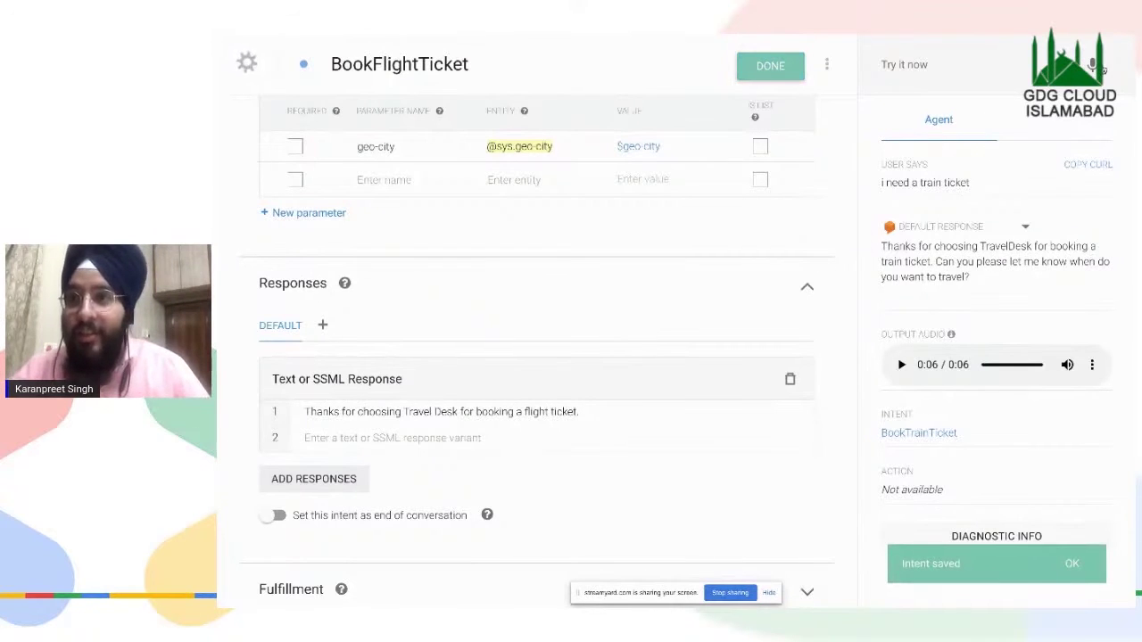
- Test the agent with the message "hello" and examine its default response
{"action": "left_click", "coordinate": [997, 75]}
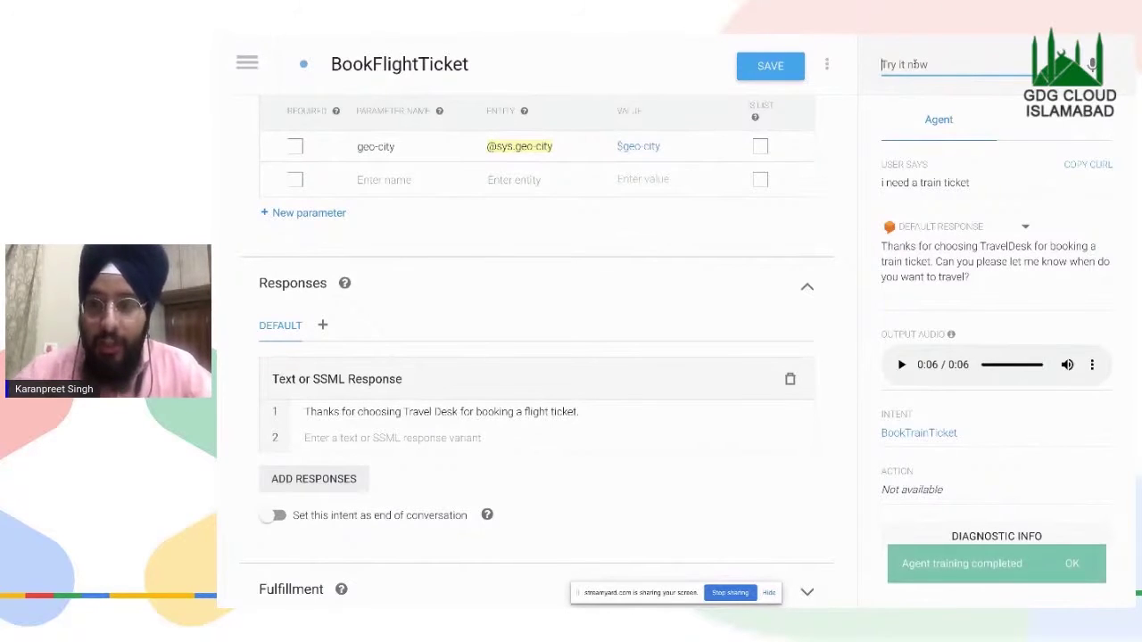
{"action": "type", "text": "hello"}
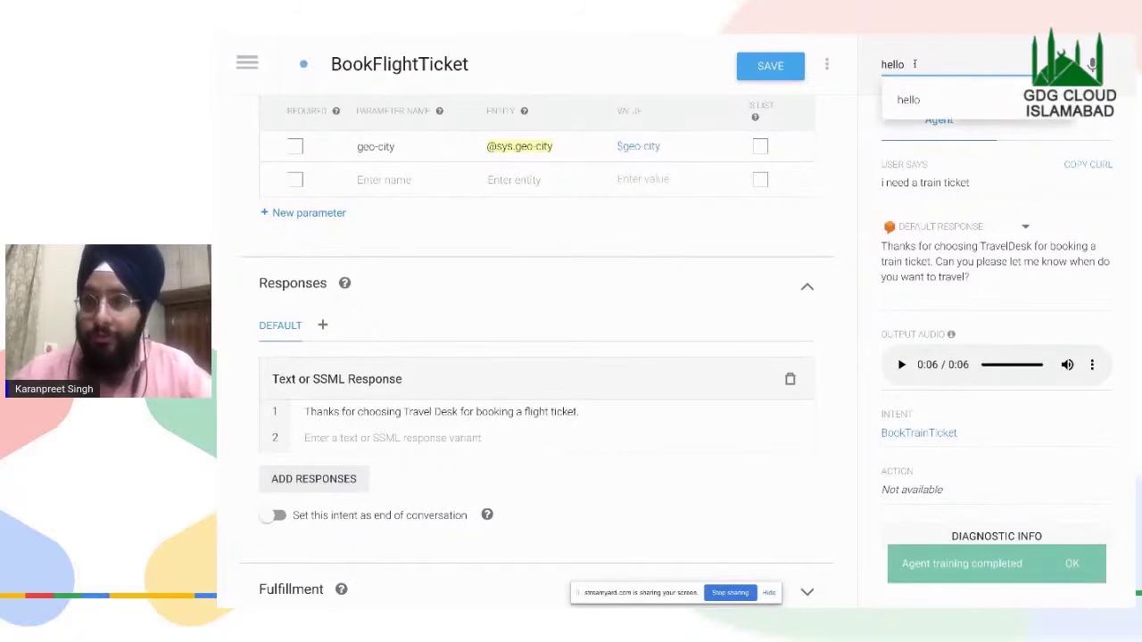
{"action": "key", "text": "Return"}
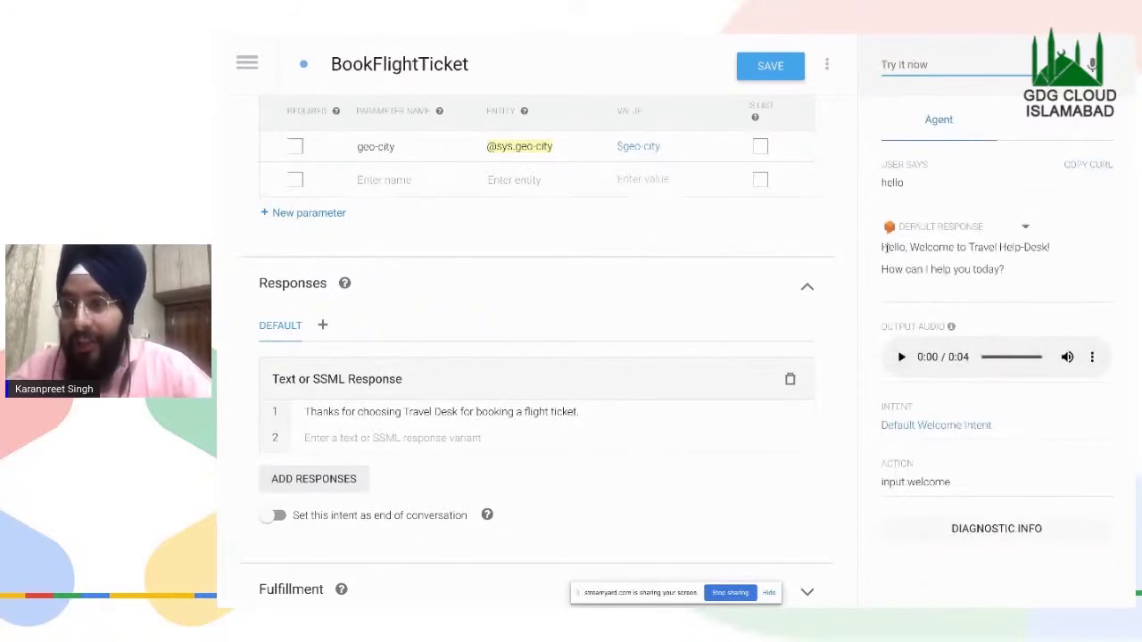
{"action": "left_click_drag", "start_coordinate": [886, 247], "coordinate": [1023, 271]}
{"action": "left_click", "coordinate": [912, 64]}
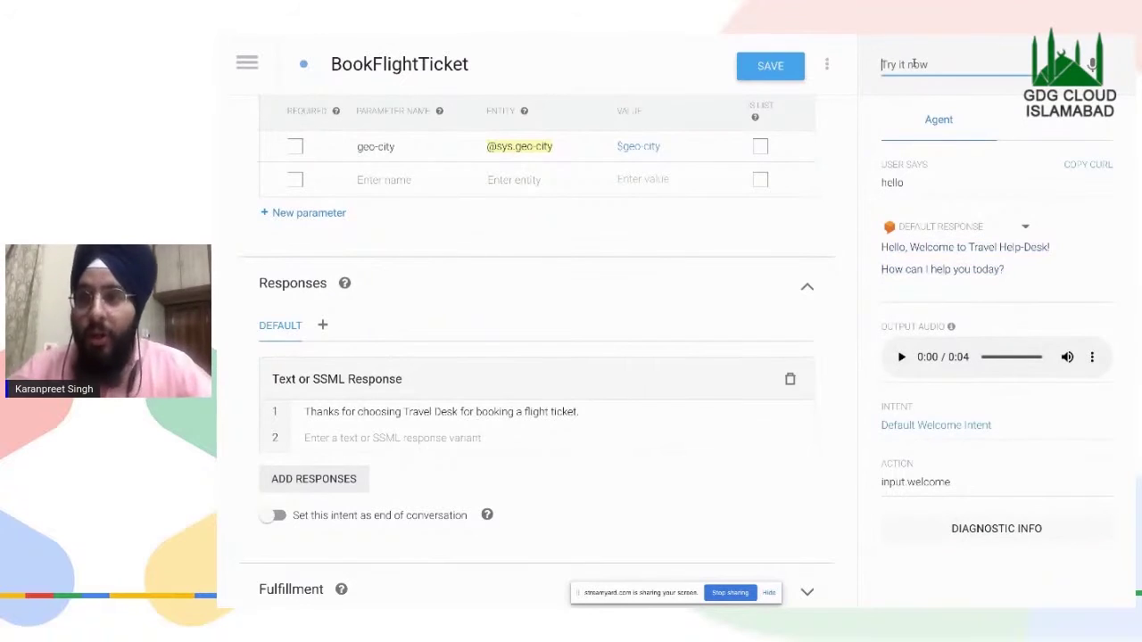
- Test the agent with the message "flight booking"
{"action": "type", "text": "flight booking"}
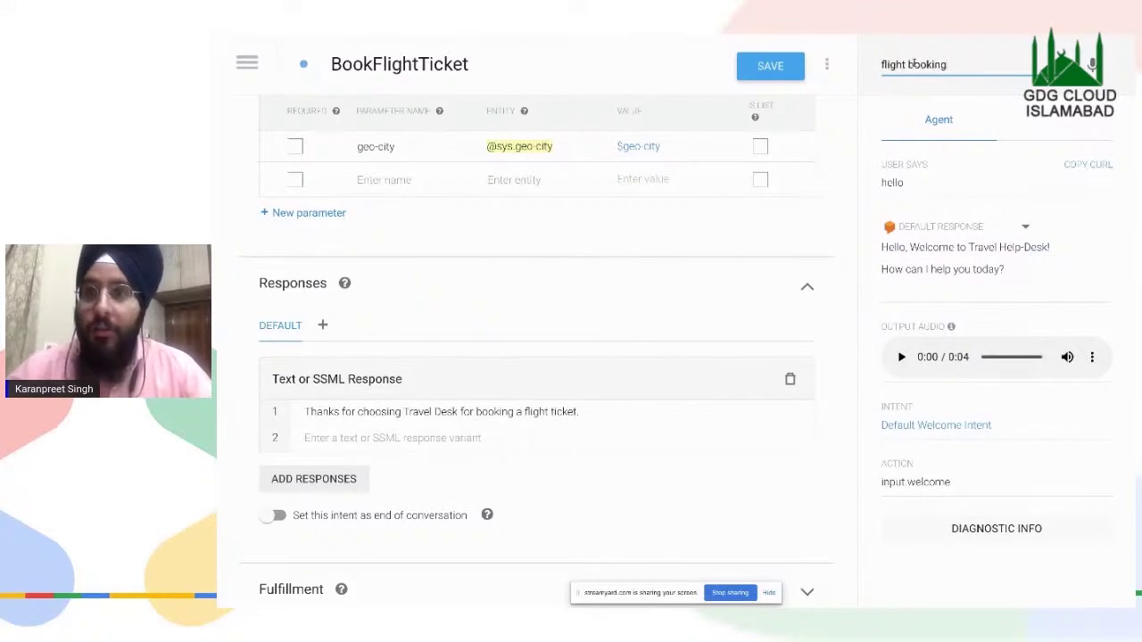
{"action": "key", "text": "Return"}
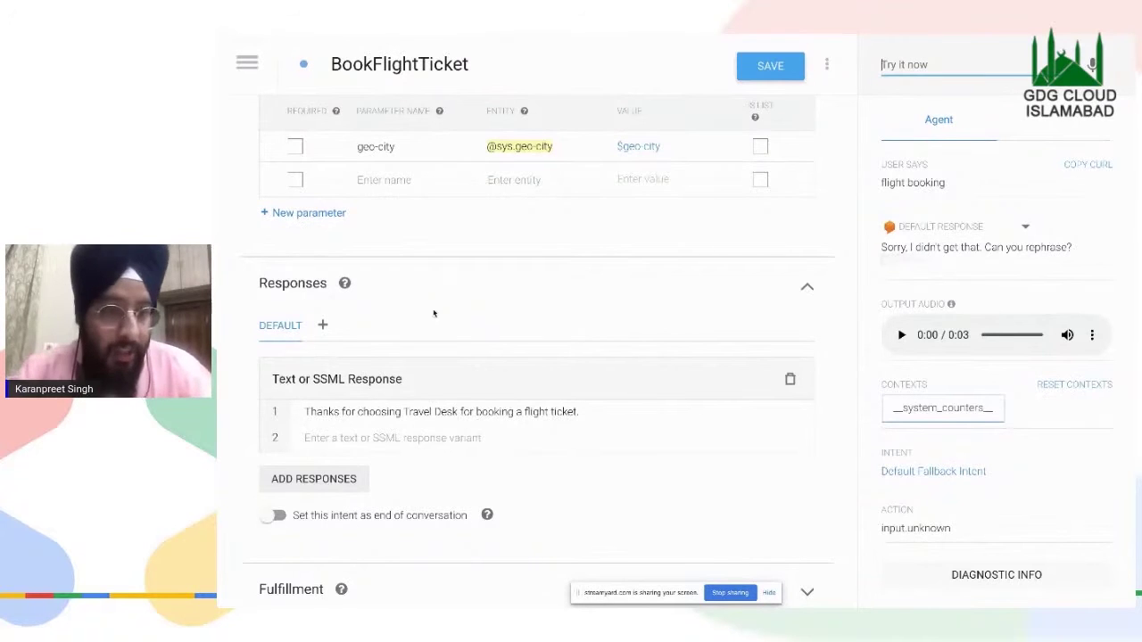
{"action": "key", "text": "ctrl+Up"}
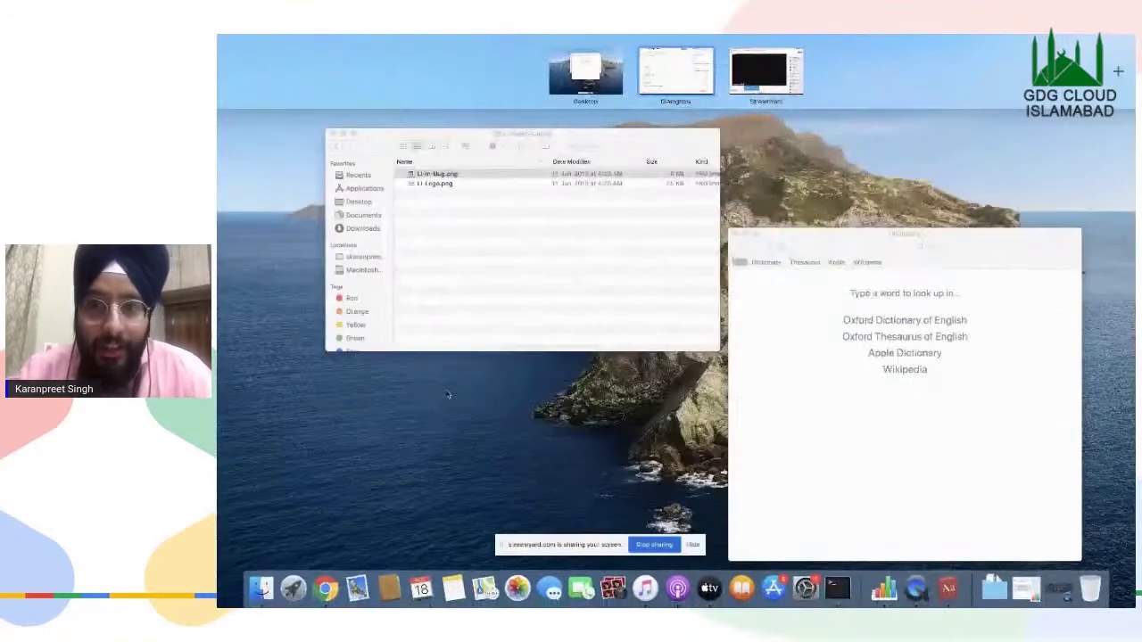
{"action": "key", "text": "ctrl+Up"}
- Compare the training phrases of the BookFlightTicket intent with the agent's reply to the test message
{"action": "scroll", "coordinate": [432, 516], "scroll_direction": "down", "scroll_amount": 1}
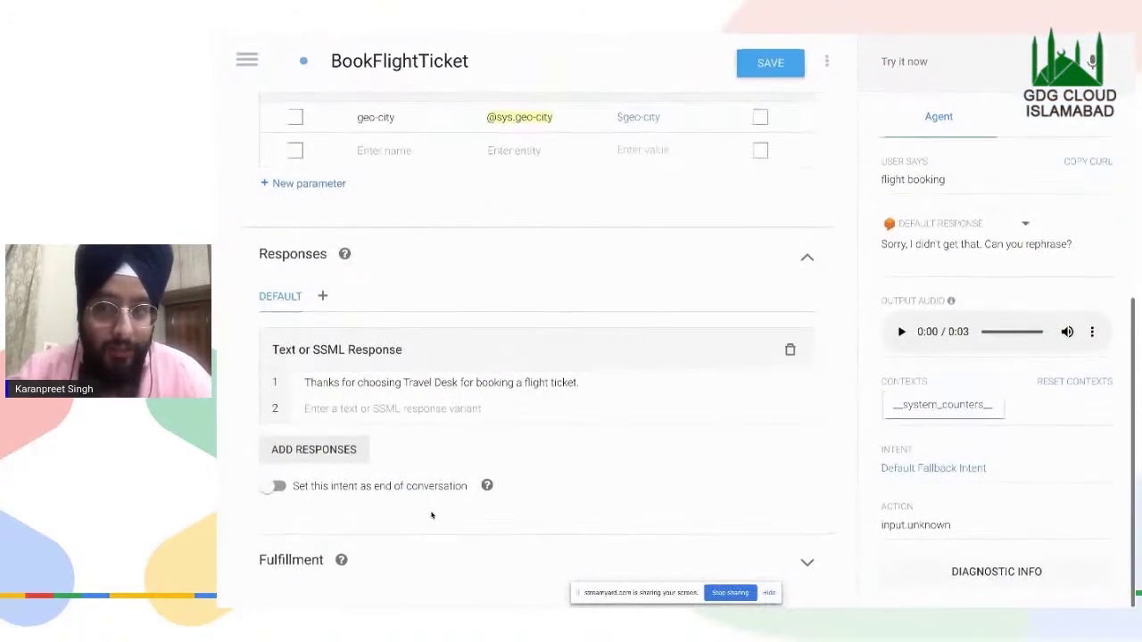
{"action": "scroll", "coordinate": [431, 512], "scroll_direction": "up", "scroll_amount": 10}
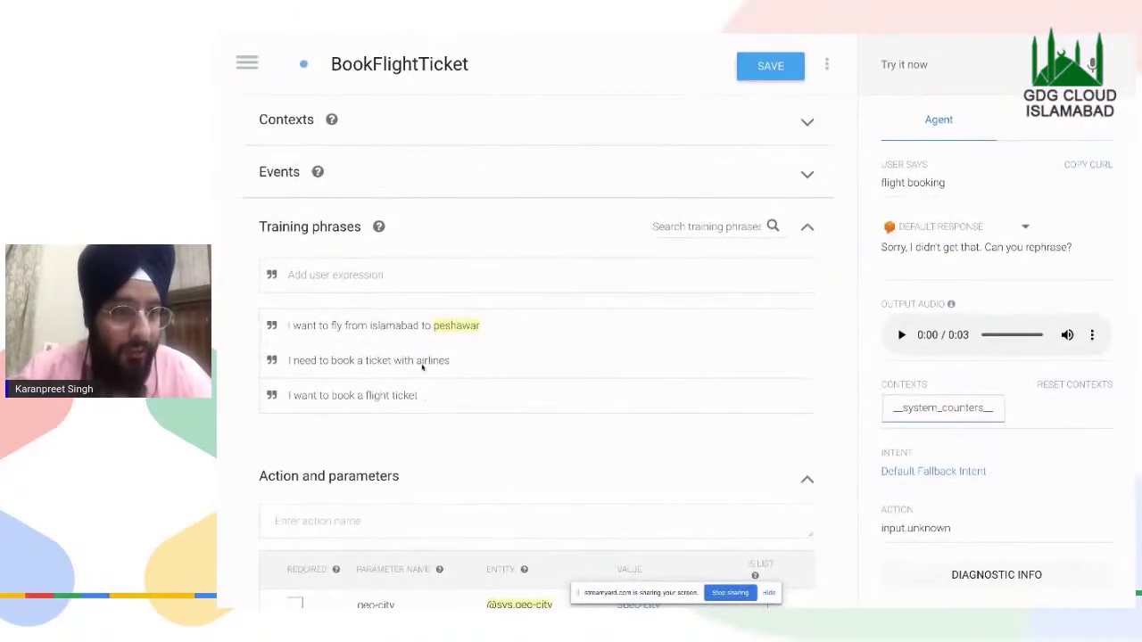
{"action": "left_click", "coordinate": [415, 396]}
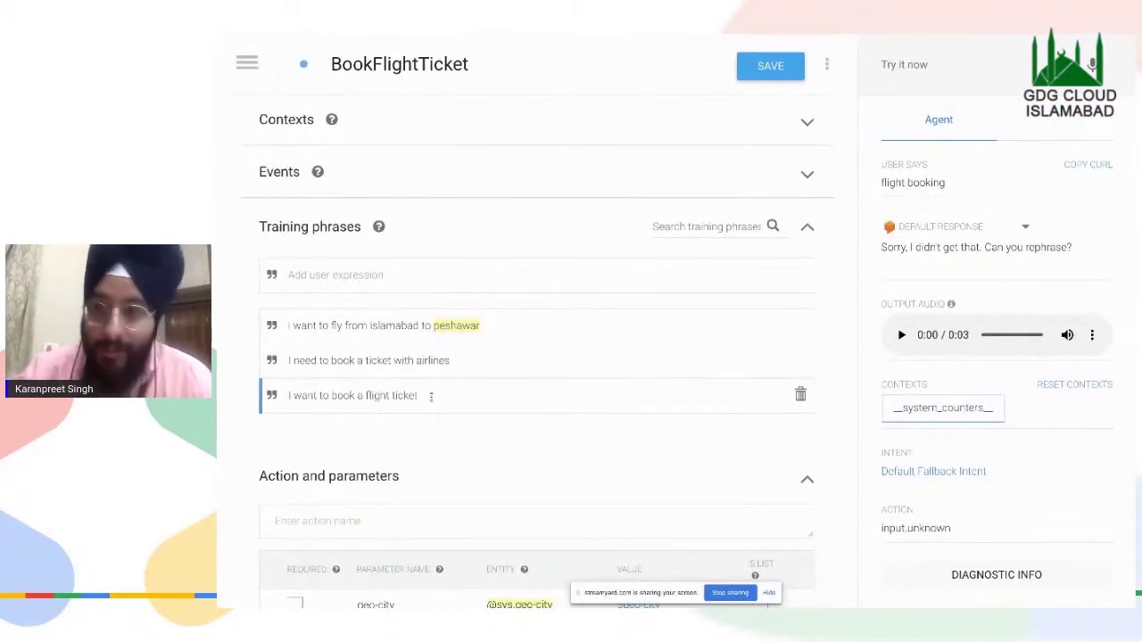
{"action": "left_click_drag", "start_coordinate": [467, 393], "coordinate": [392, 395]}
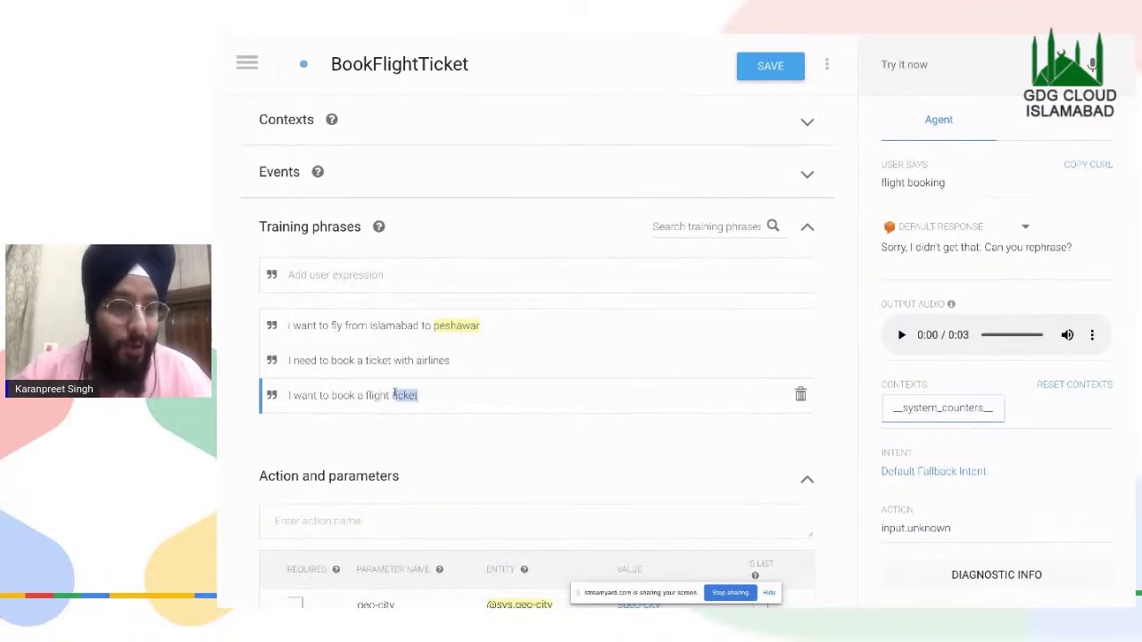
{"action": "left_click", "coordinate": [364, 397]}
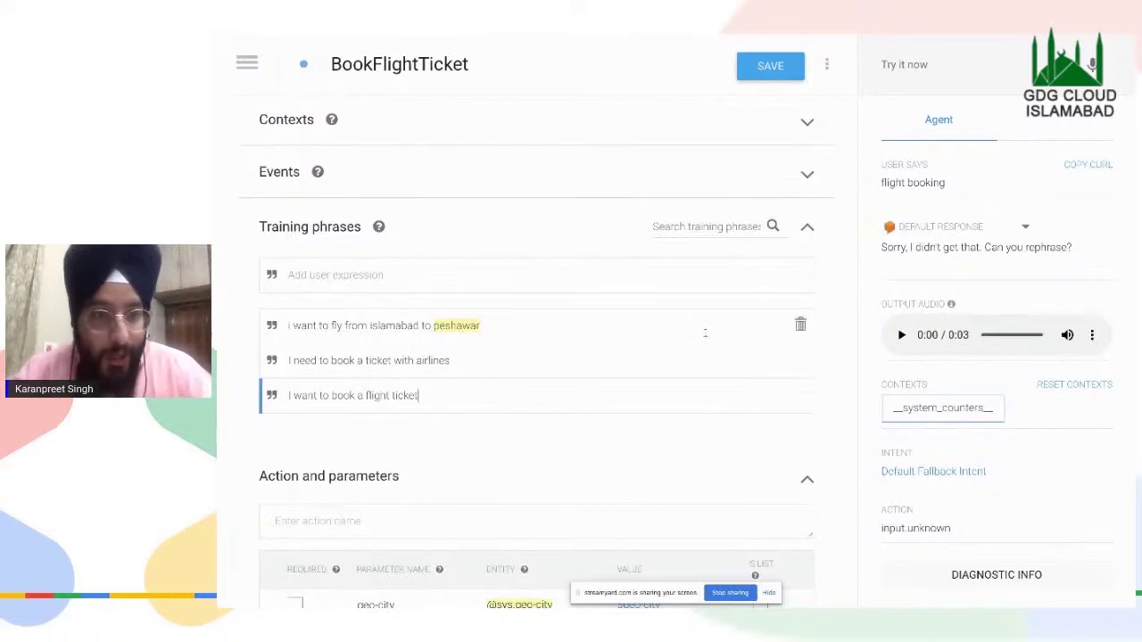
{"action": "double_click", "coordinate": [379, 395]}
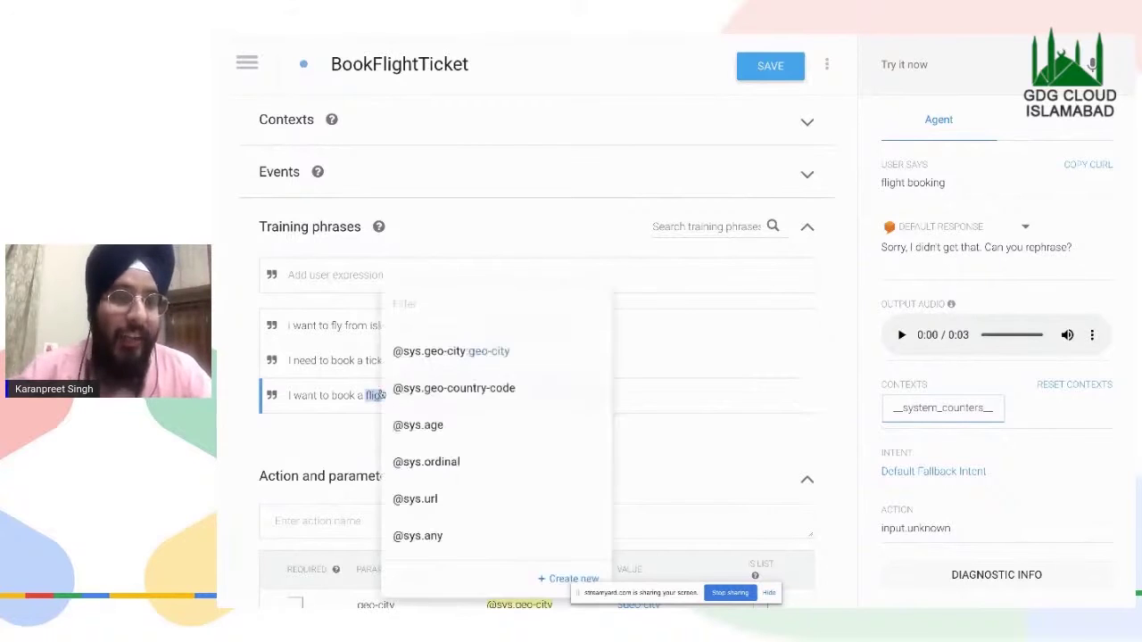
{"action": "left_click", "coordinate": [337, 395]}
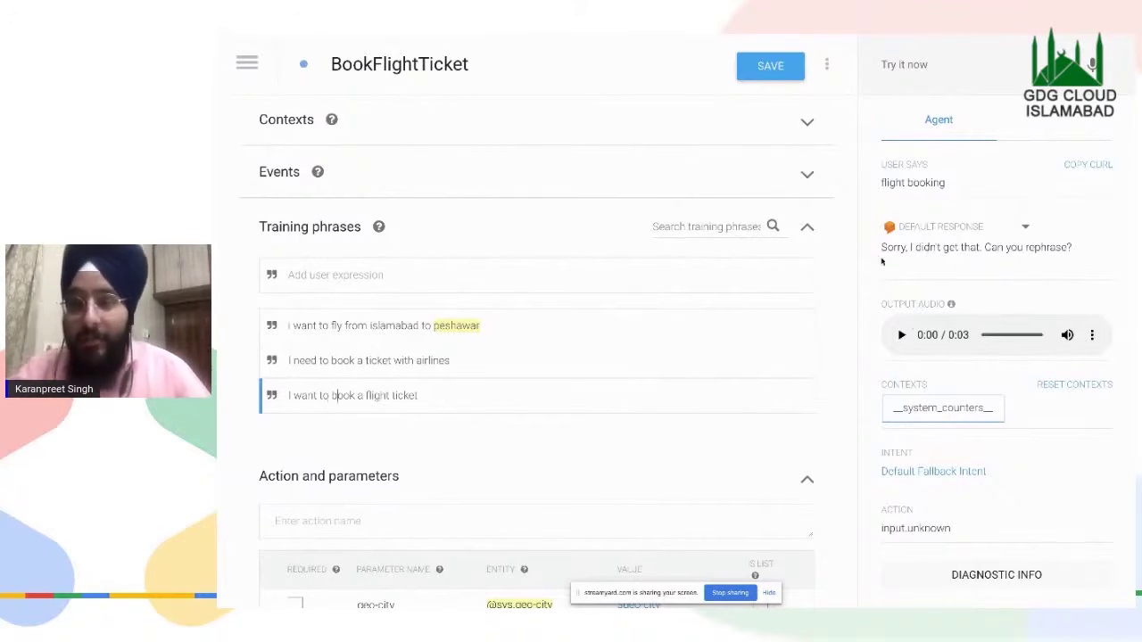
{"action": "left_click_drag", "start_coordinate": [999, 473], "coordinate": [847, 481]}
{"action": "left_click", "coordinate": [855, 507]}
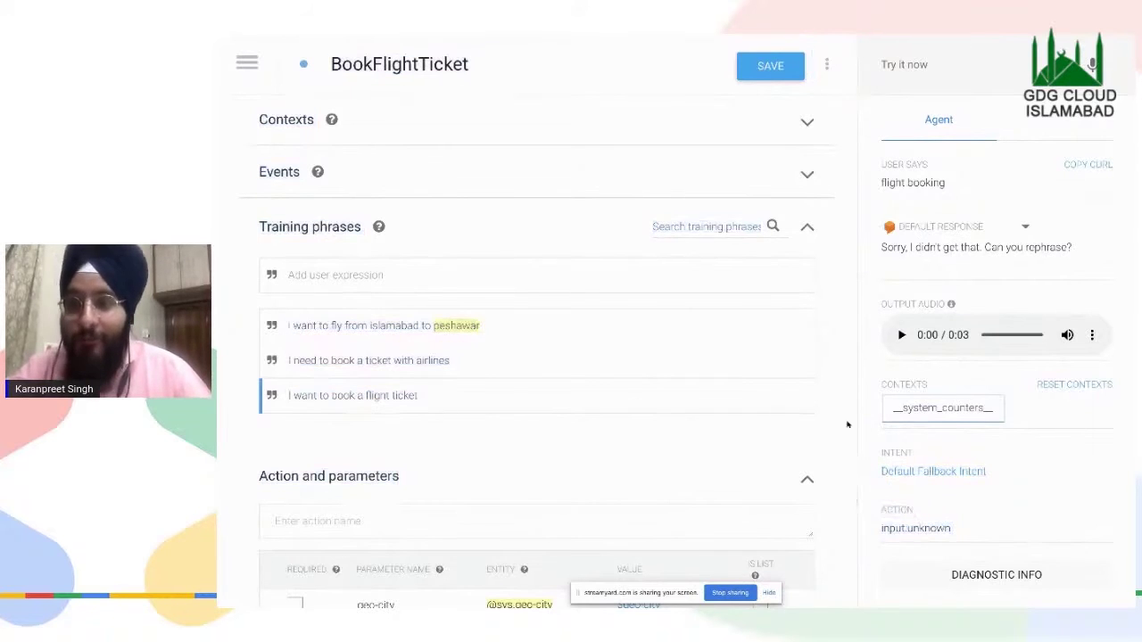
{"action": "left_click_drag", "start_coordinate": [864, 248], "coordinate": [1075, 247]}
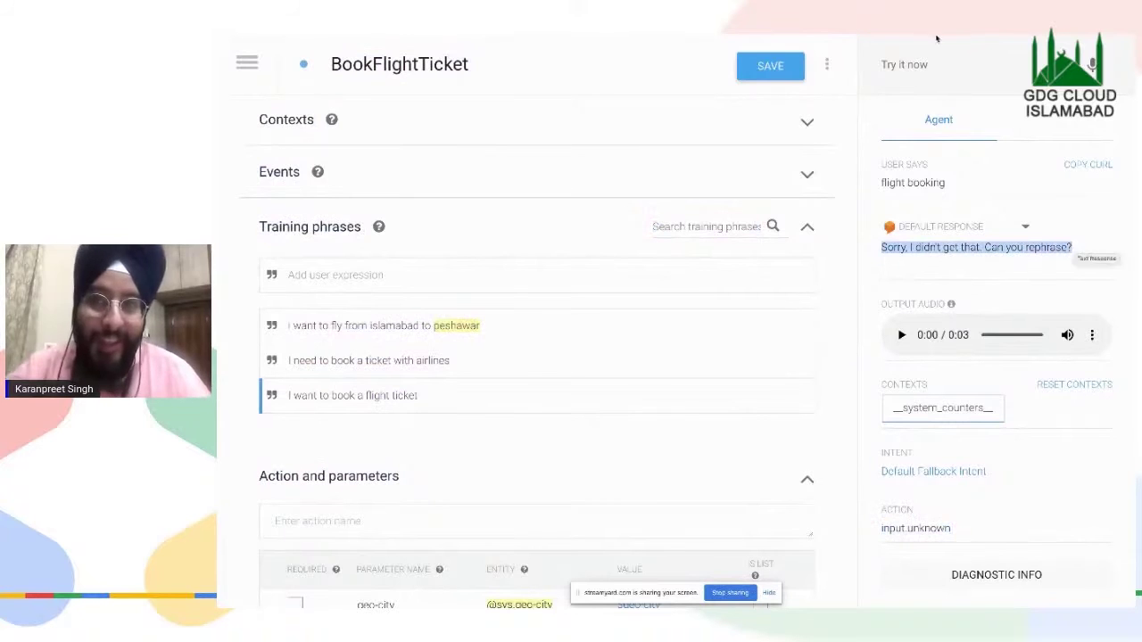
- Test the agent with the message "I want to book a flight" and check which intent it matches
{"action": "left_click", "coordinate": [961, 66]}
{"action": "type", "text": "I want to book a flight"}
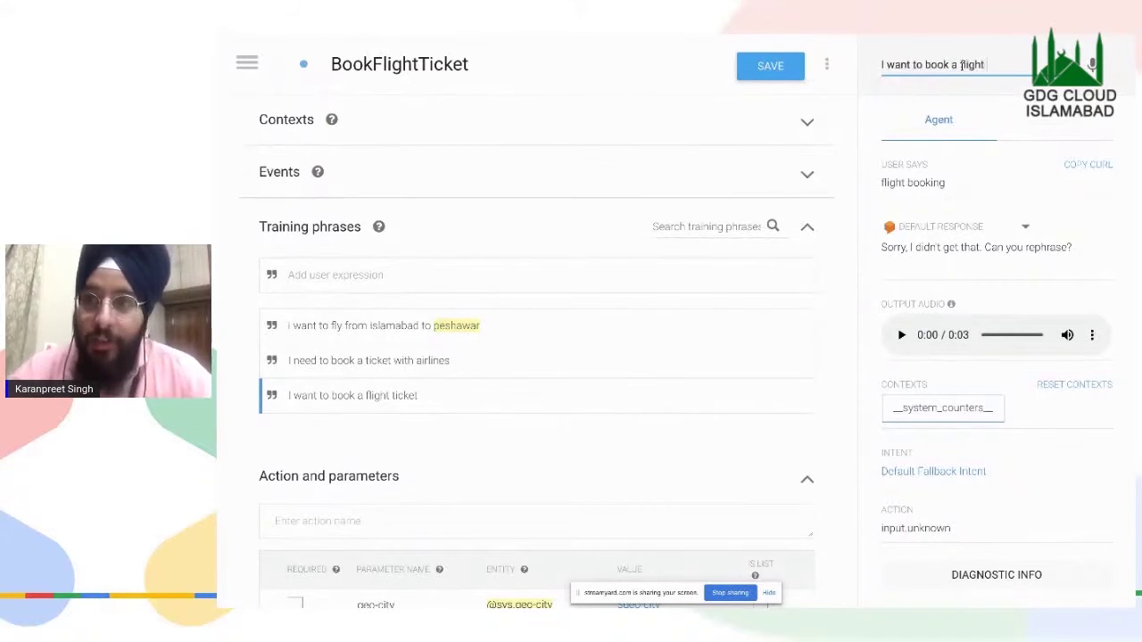
{"action": "key", "text": "Return"}
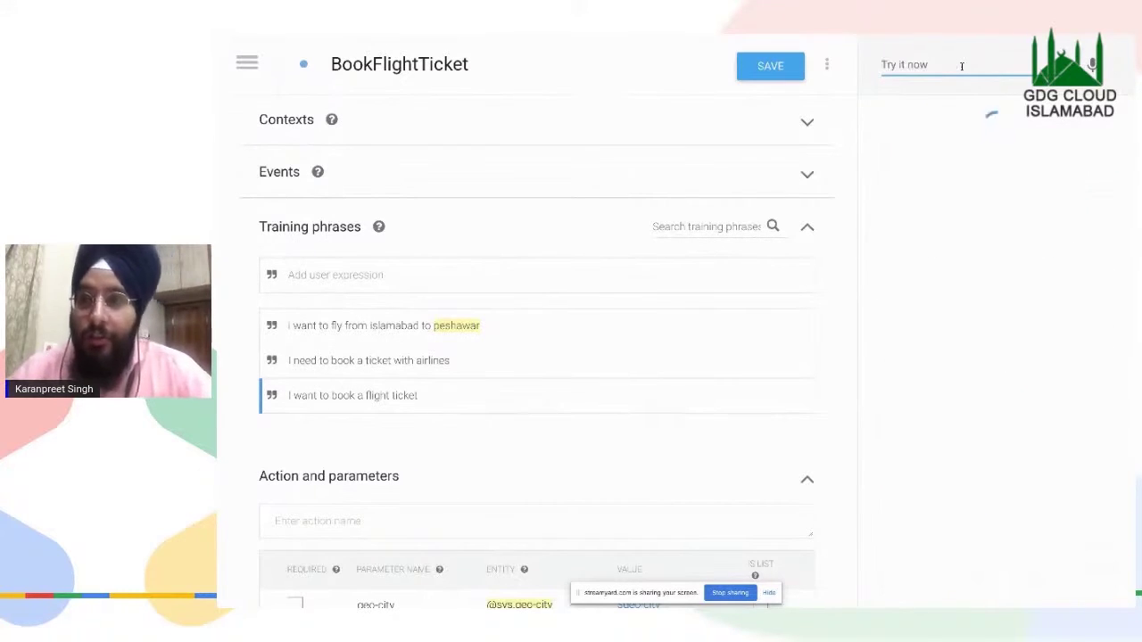
{"action": "left_click_drag", "start_coordinate": [918, 471], "coordinate": [985, 489]}
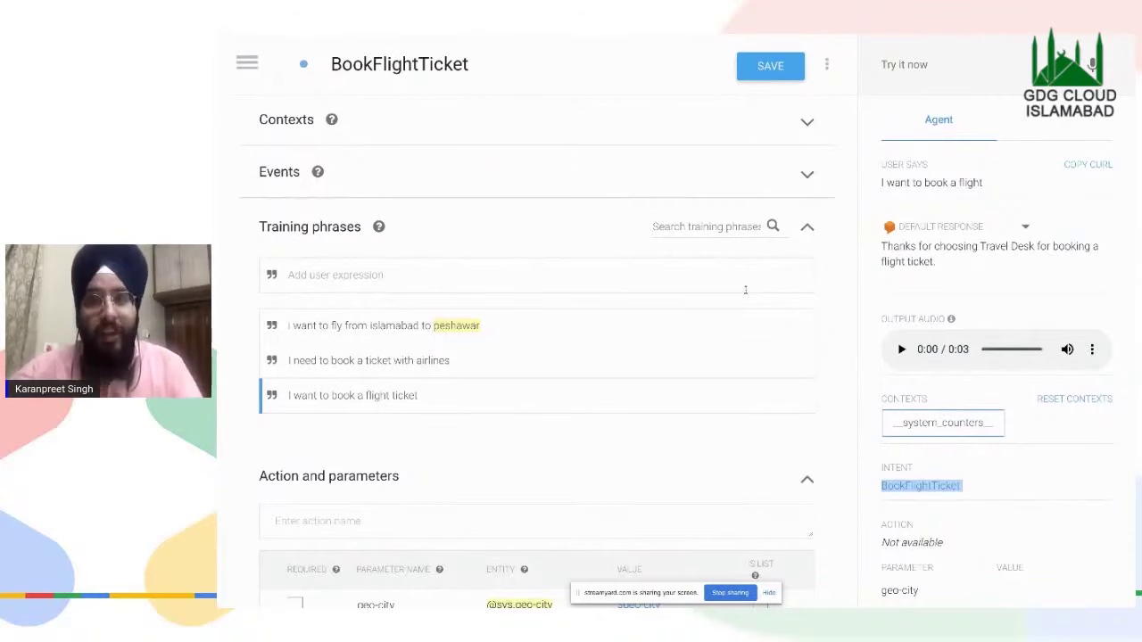
- Add "flight ticket" as a training phrase to the BookFlightTicket intent and save the intent
{"action": "left_click", "coordinate": [328, 273]}
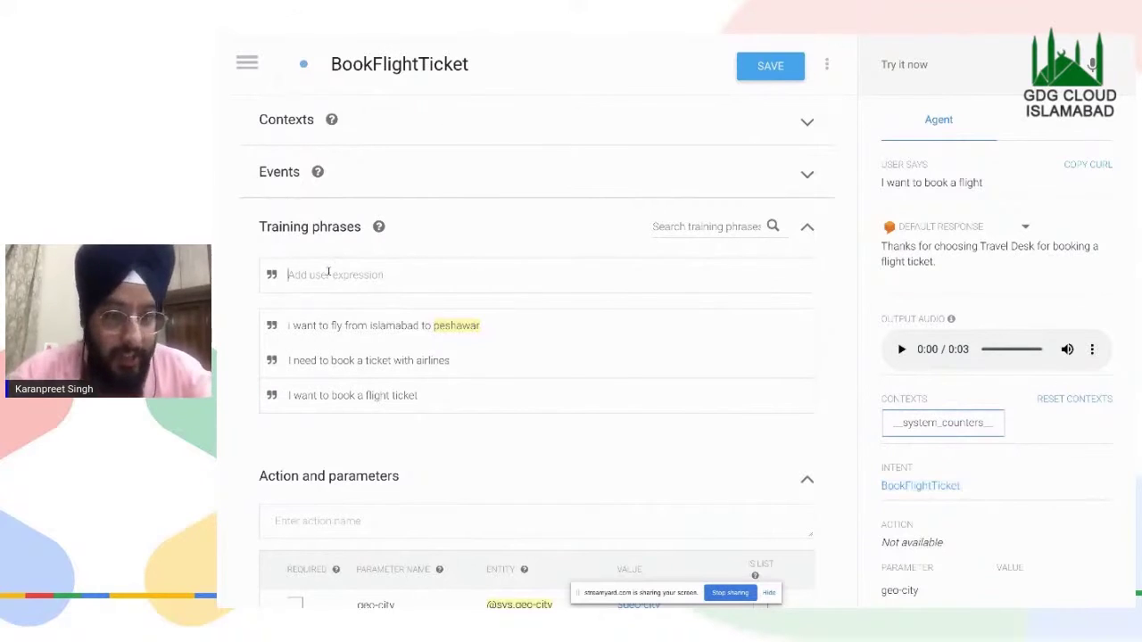
{"action": "type", "text": "flight ticket"}
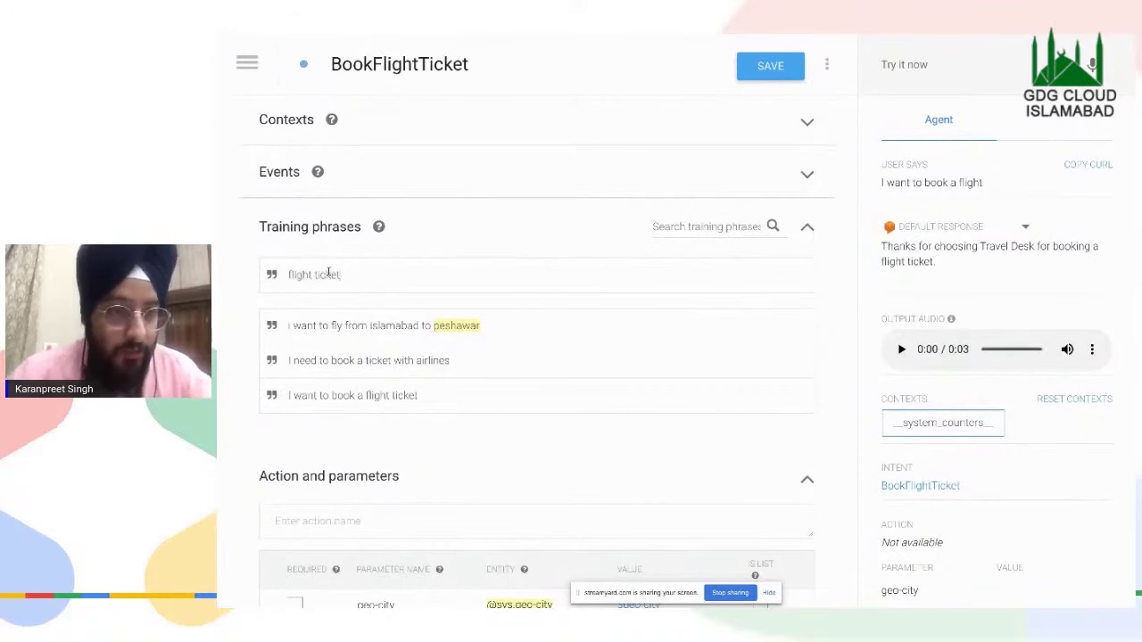
{"action": "key", "text": "Return"}
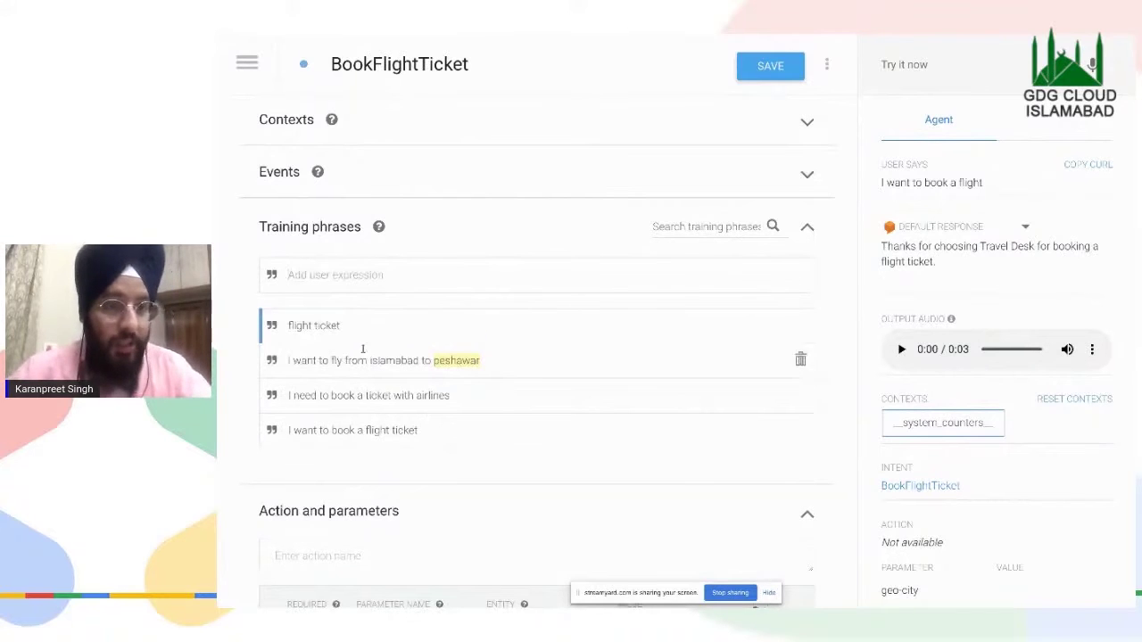
{"action": "left_click", "coordinate": [781, 72]}
- Open the Default Fallback Intent and review its text response variants and training phrase section
{"action": "left_click", "coordinate": [247, 63]}
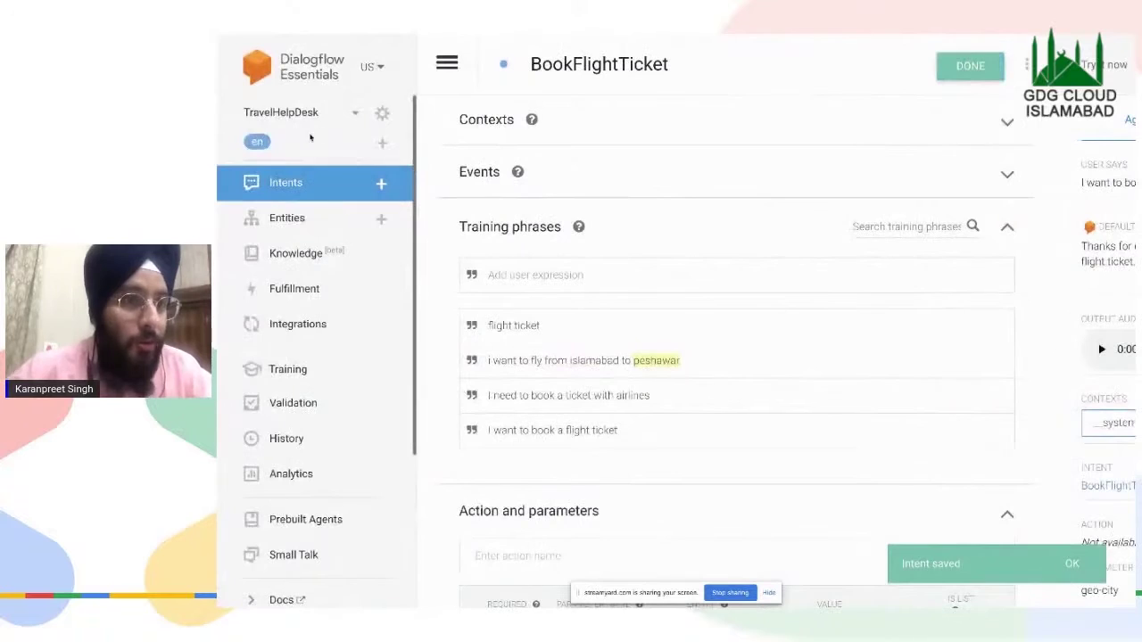
{"action": "left_click", "coordinate": [322, 186]}
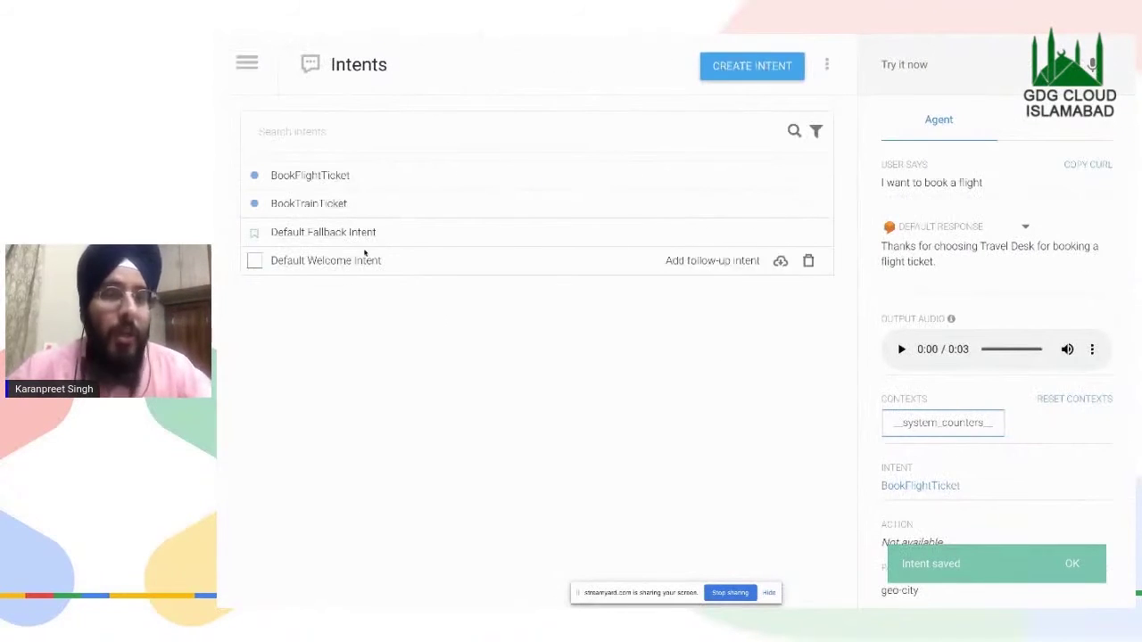
{"action": "left_click", "coordinate": [356, 231]}
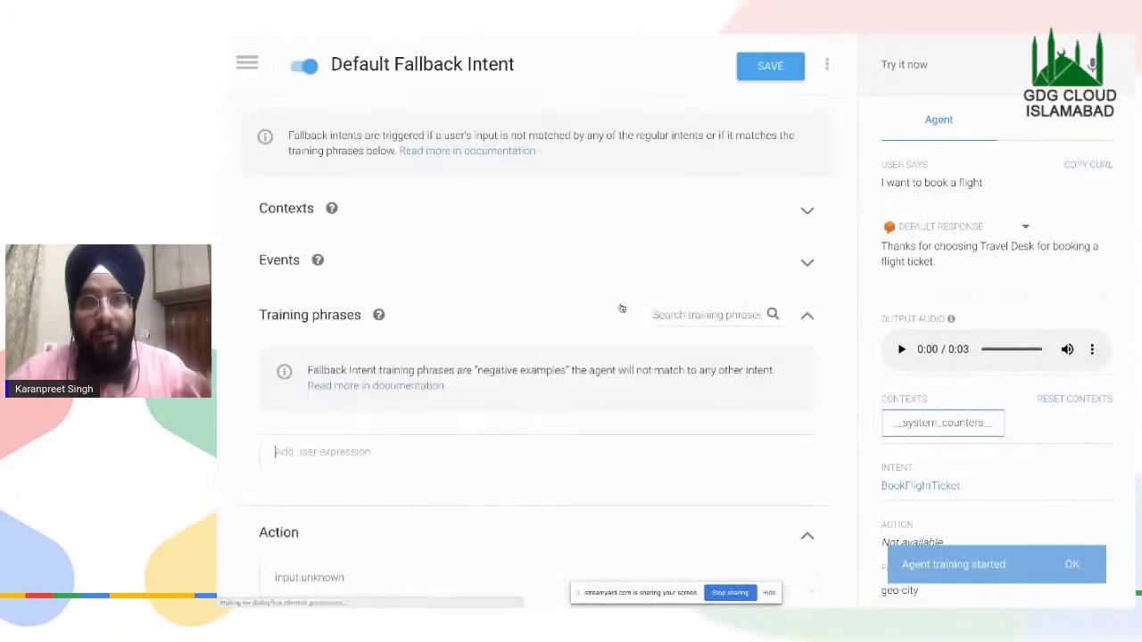
{"action": "scroll", "coordinate": [619, 309], "scroll_direction": "down", "scroll_amount": 8}
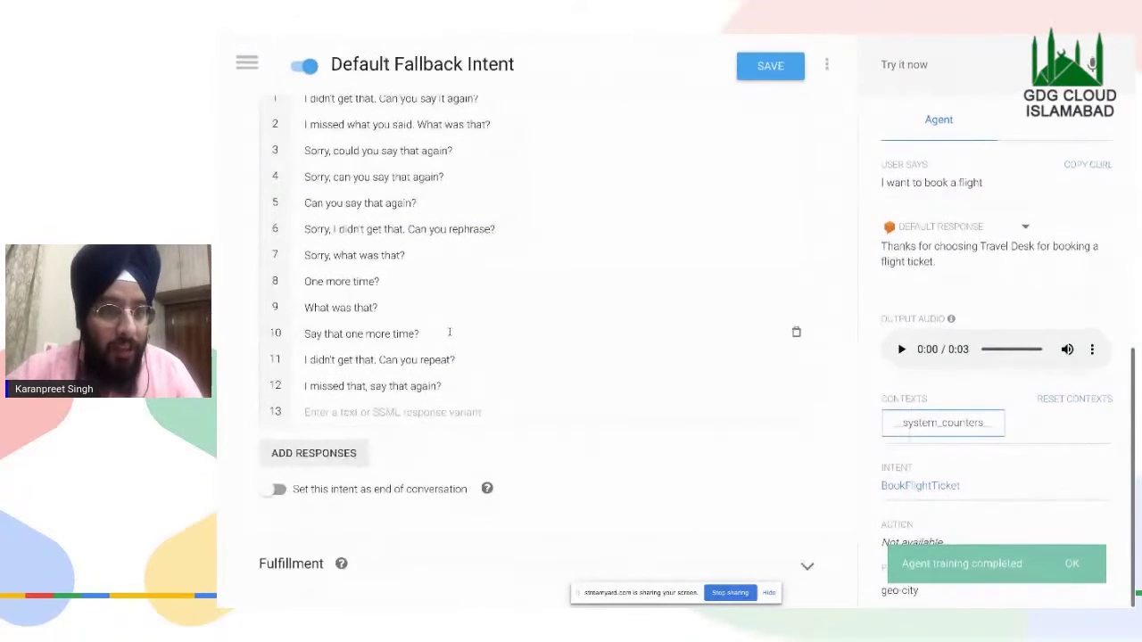
{"action": "scroll", "coordinate": [490, 350], "scroll_direction": "up", "scroll_amount": 2}
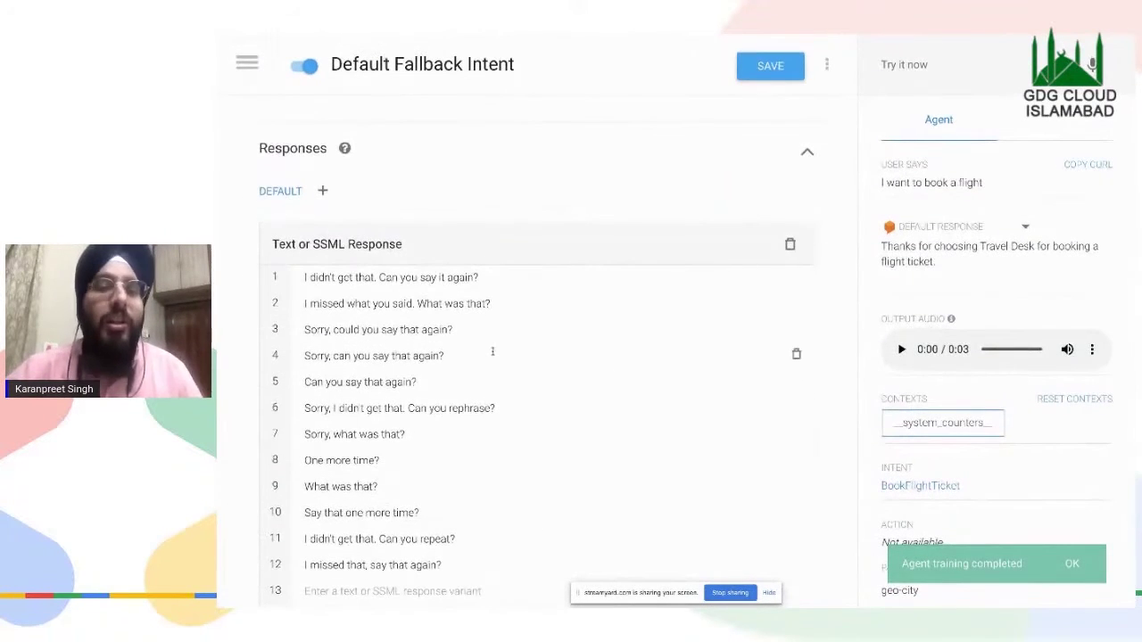
{"action": "scroll", "coordinate": [492, 351], "scroll_direction": "down", "scroll_amount": 2}
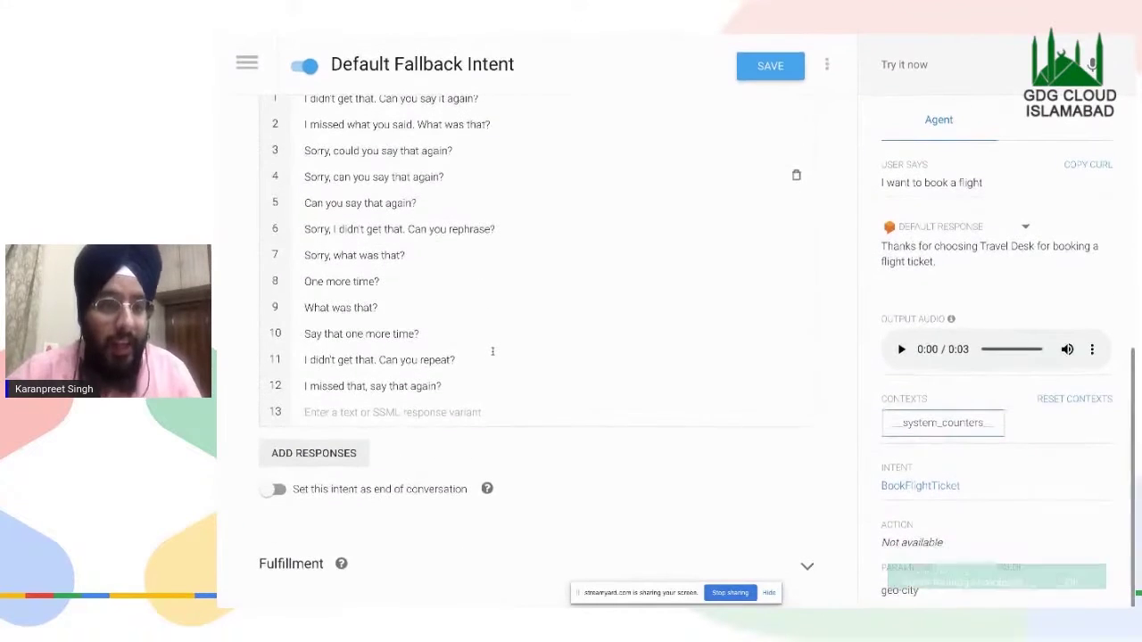
{"action": "scroll", "coordinate": [465, 390], "scroll_direction": "up", "scroll_amount": 1}
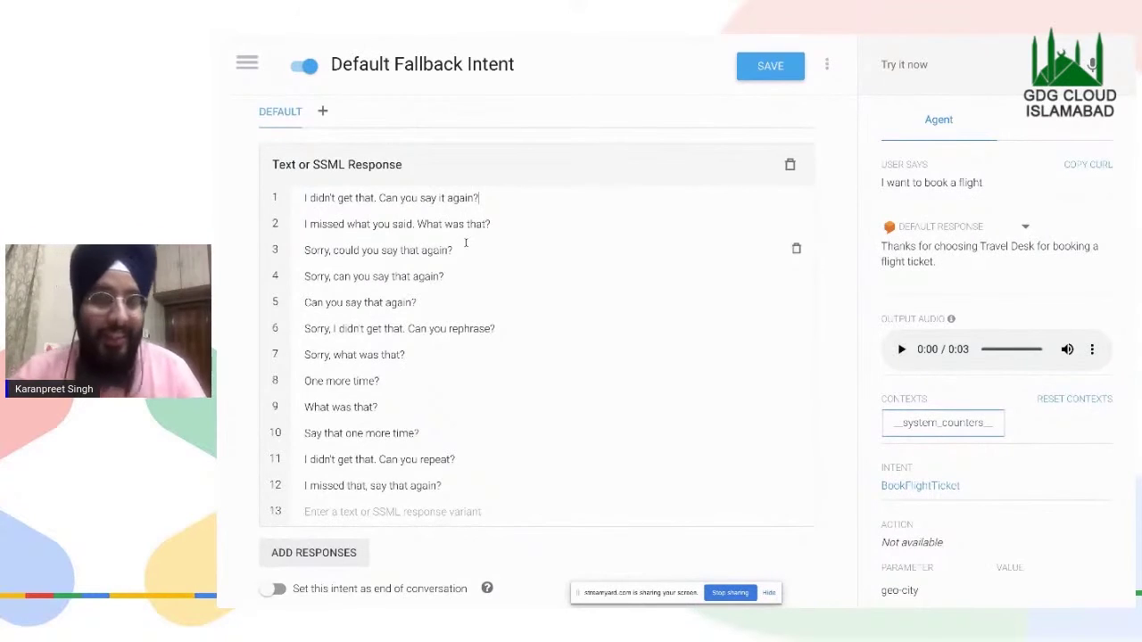
{"action": "scroll", "coordinate": [473, 263], "scroll_direction": "up", "scroll_amount": 10}
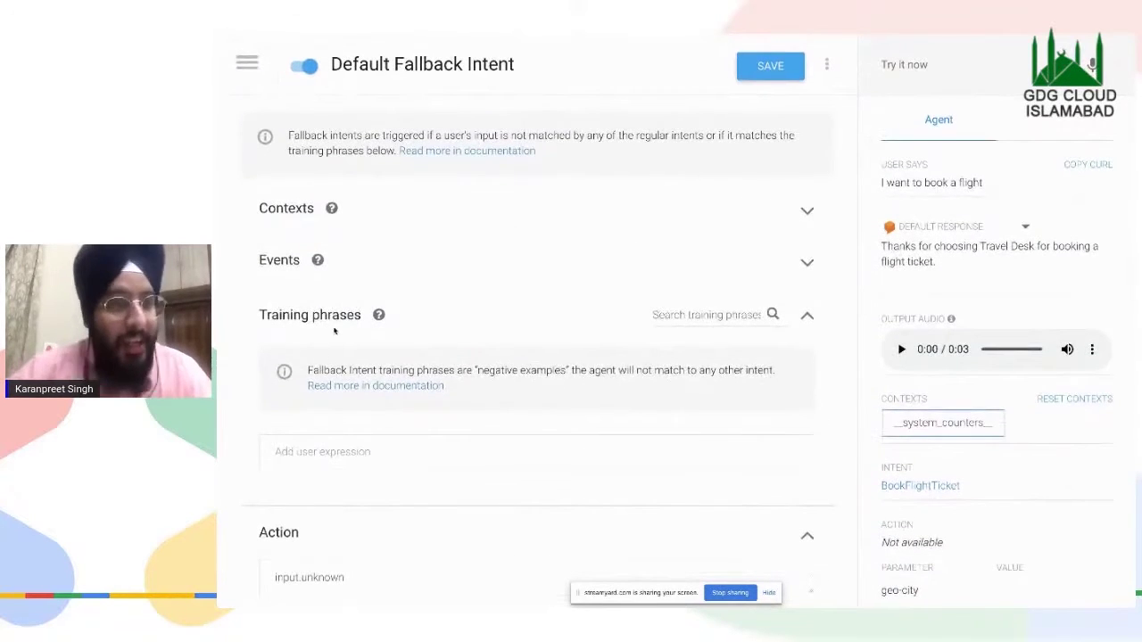
- Save the Default Fallback Intent without adding any training phrase
{"action": "left_click", "coordinate": [335, 456]}
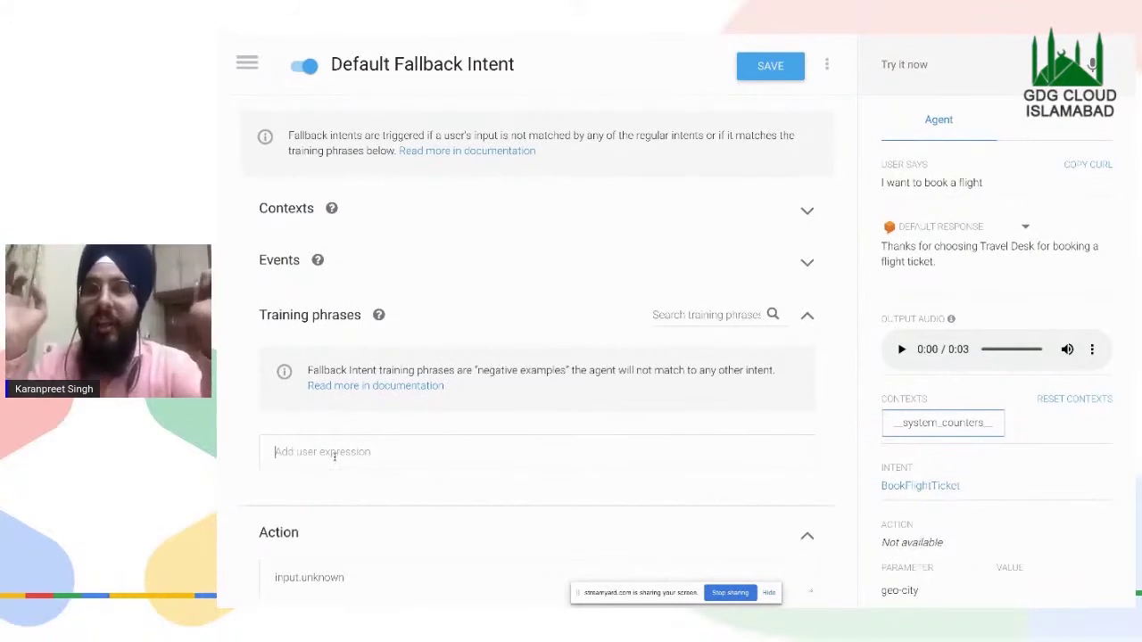
{"action": "left_click", "coordinate": [773, 75]}
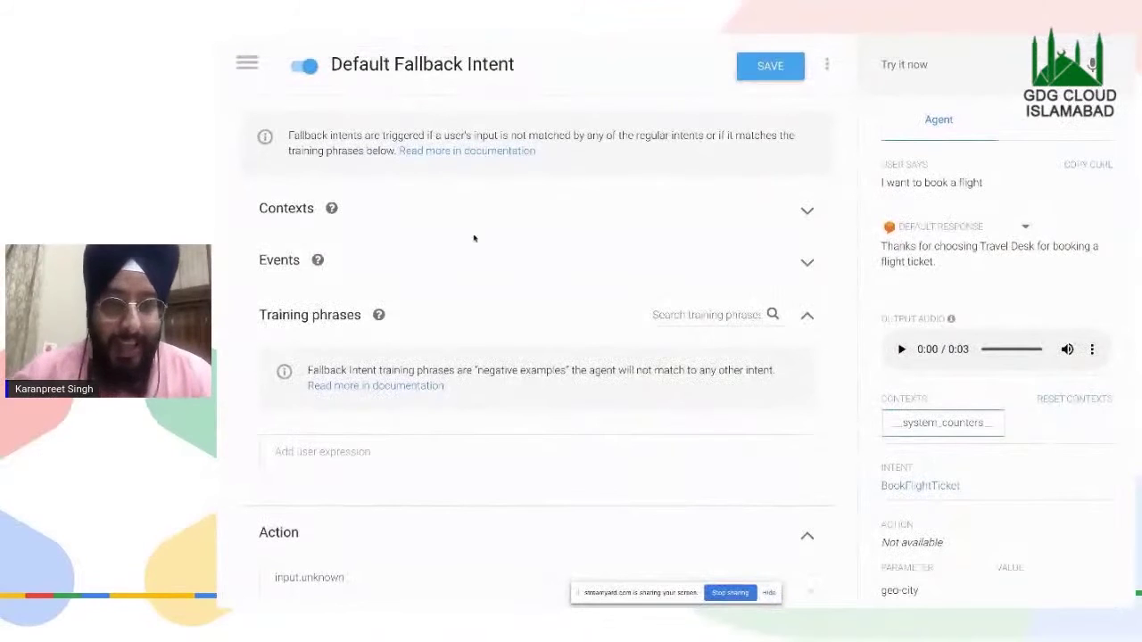
{"action": "left_click", "coordinate": [774, 65]}
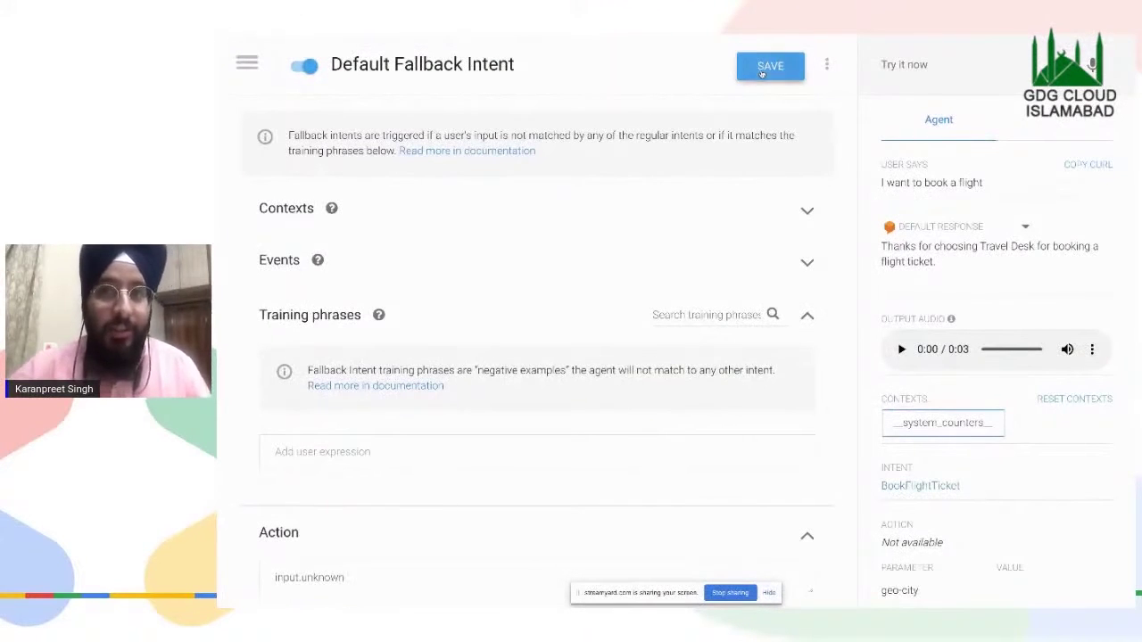
- Open the BookTrainTicket intent and review its training phrases and text response
{"action": "left_click", "coordinate": [241, 64]}
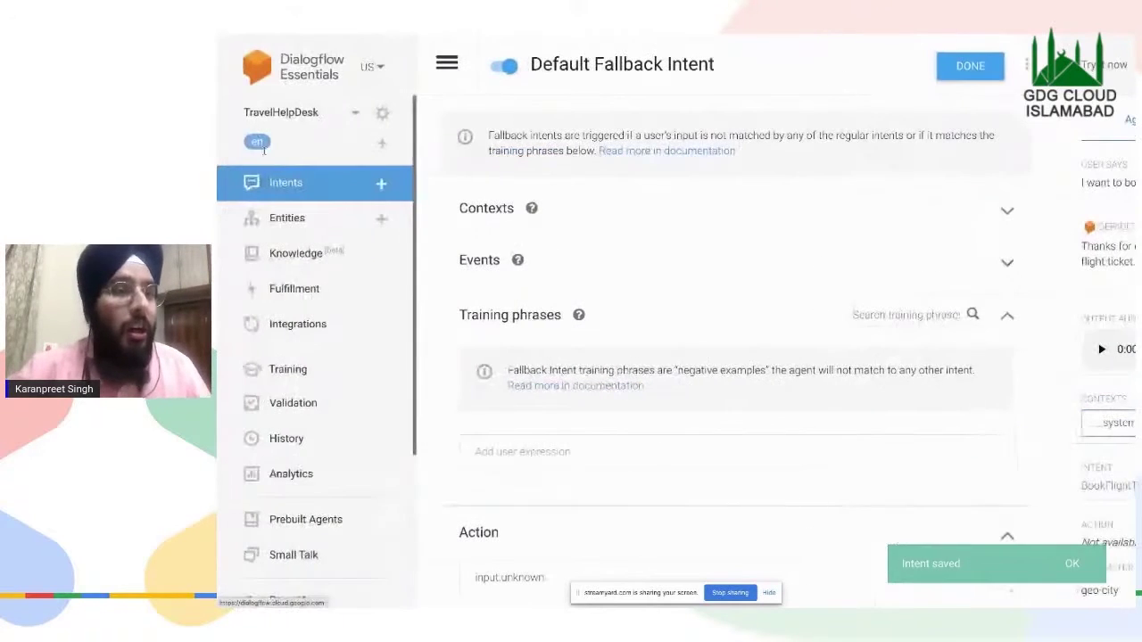
{"action": "left_click", "coordinate": [328, 175]}
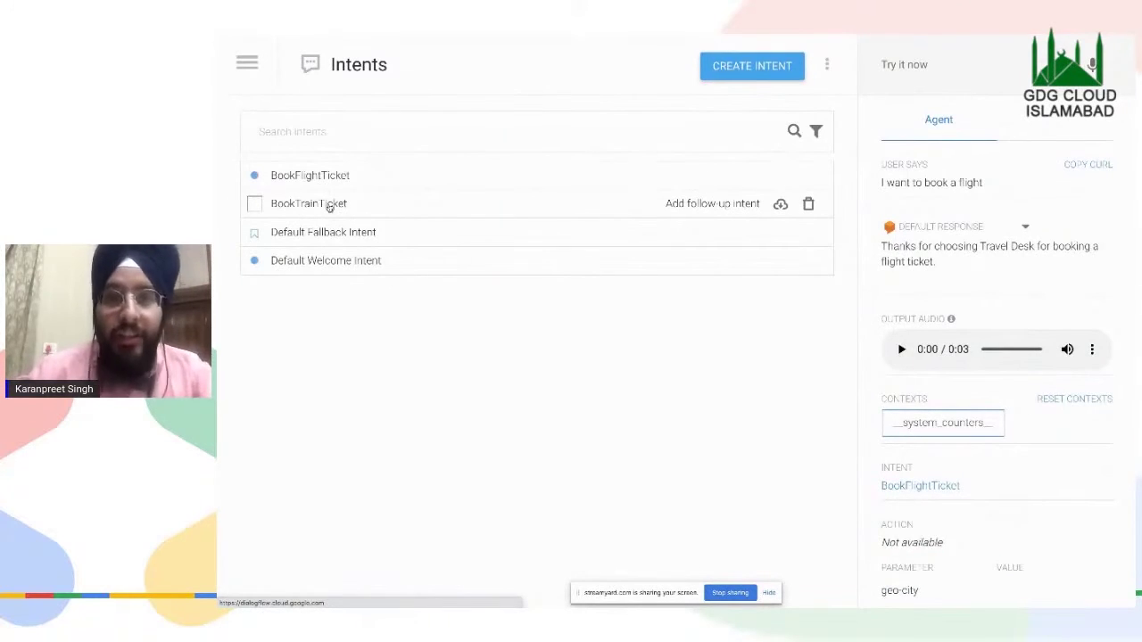
{"action": "left_click", "coordinate": [329, 204]}
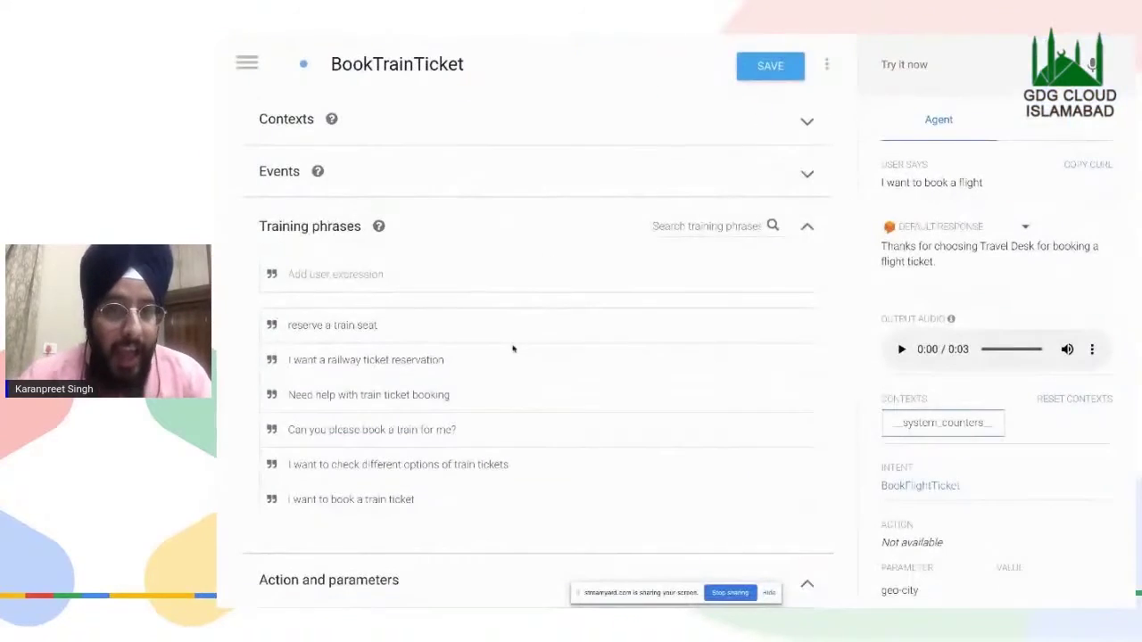
{"action": "scroll", "coordinate": [513, 349], "scroll_direction": "down", "scroll_amount": 6}
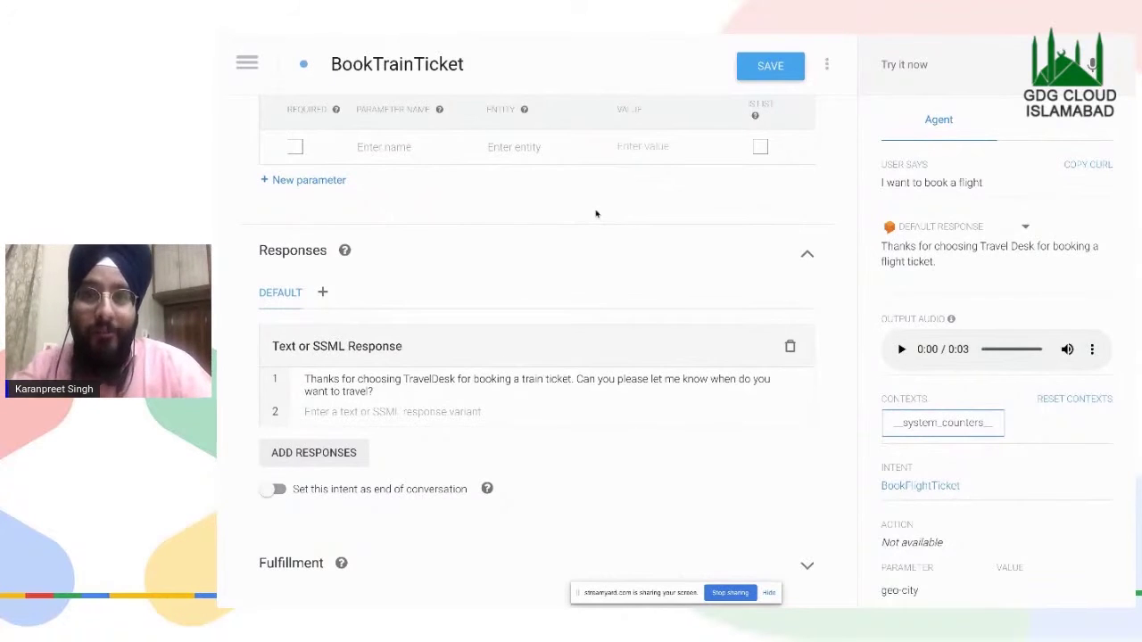
- Save the BookTrainTicket intent and return to the list of intents
{"action": "left_click", "coordinate": [772, 64]}
{"action": "left_click", "coordinate": [247, 60]}
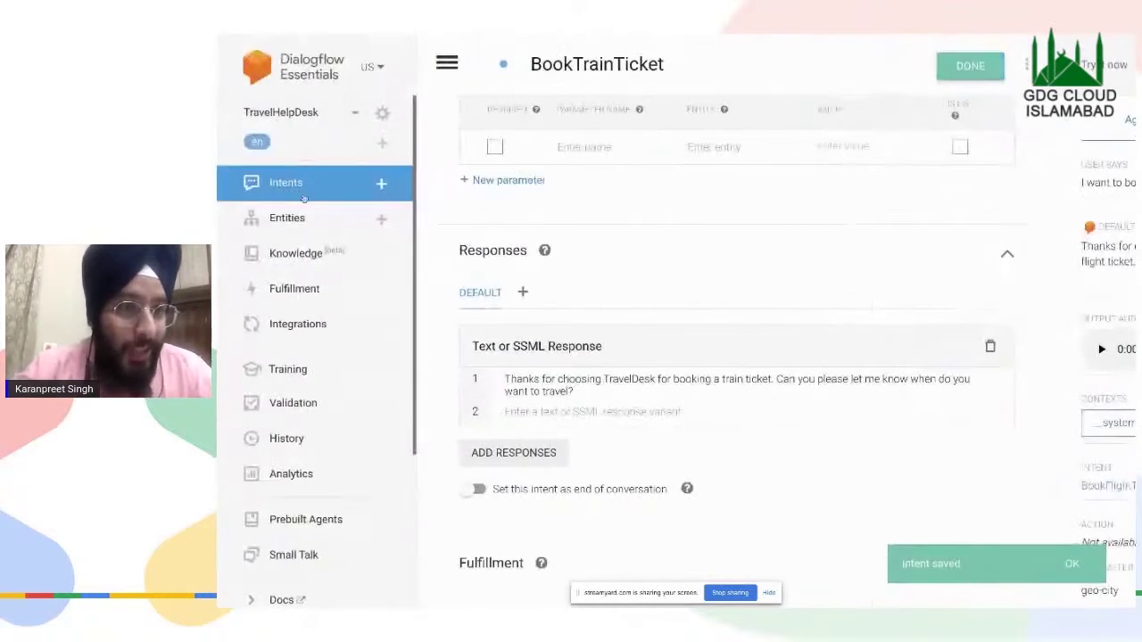
{"action": "left_click", "coordinate": [293, 189]}
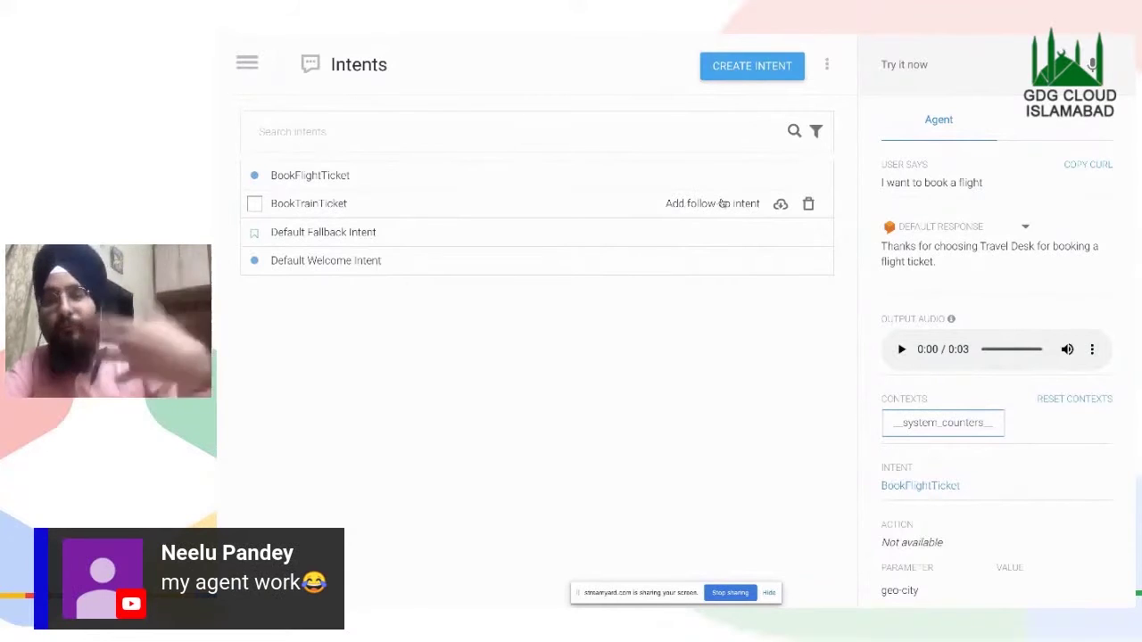
- Add a custom follow-up intent to BookTrainTicket and open it for editing
{"action": "left_click", "coordinate": [720, 204]}
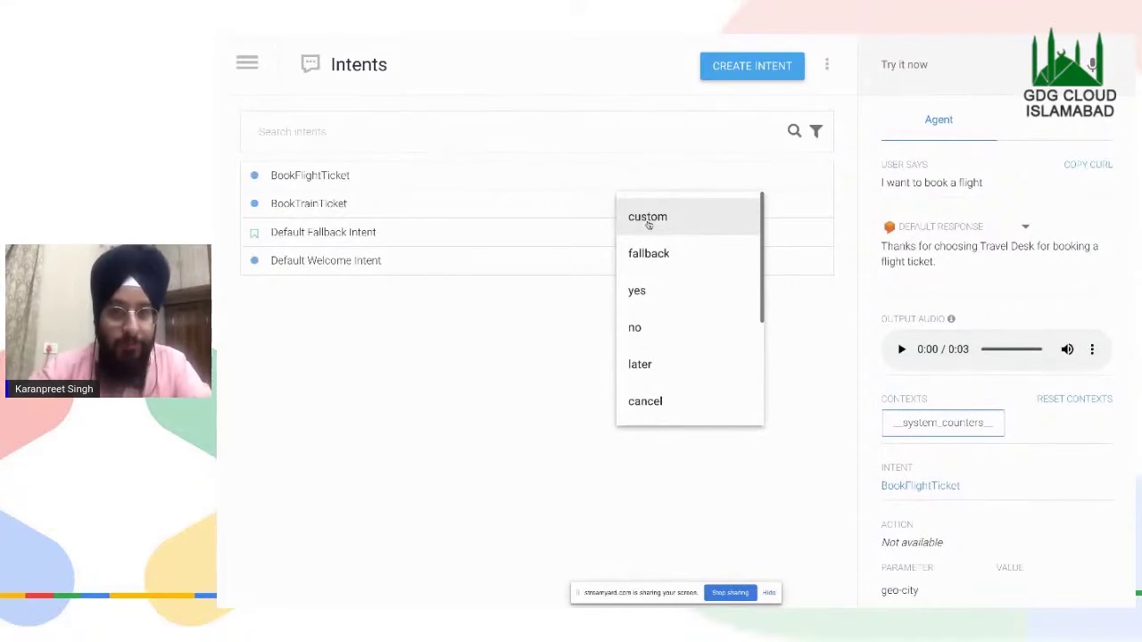
{"action": "left_click", "coordinate": [675, 221]}
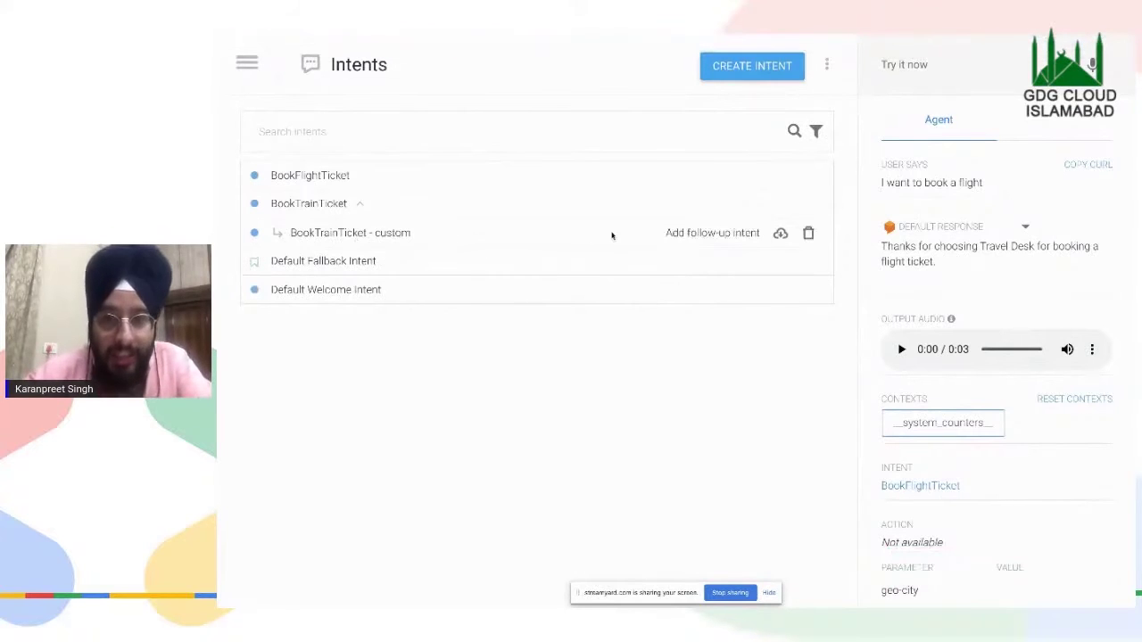
{"action": "left_click", "coordinate": [494, 240]}
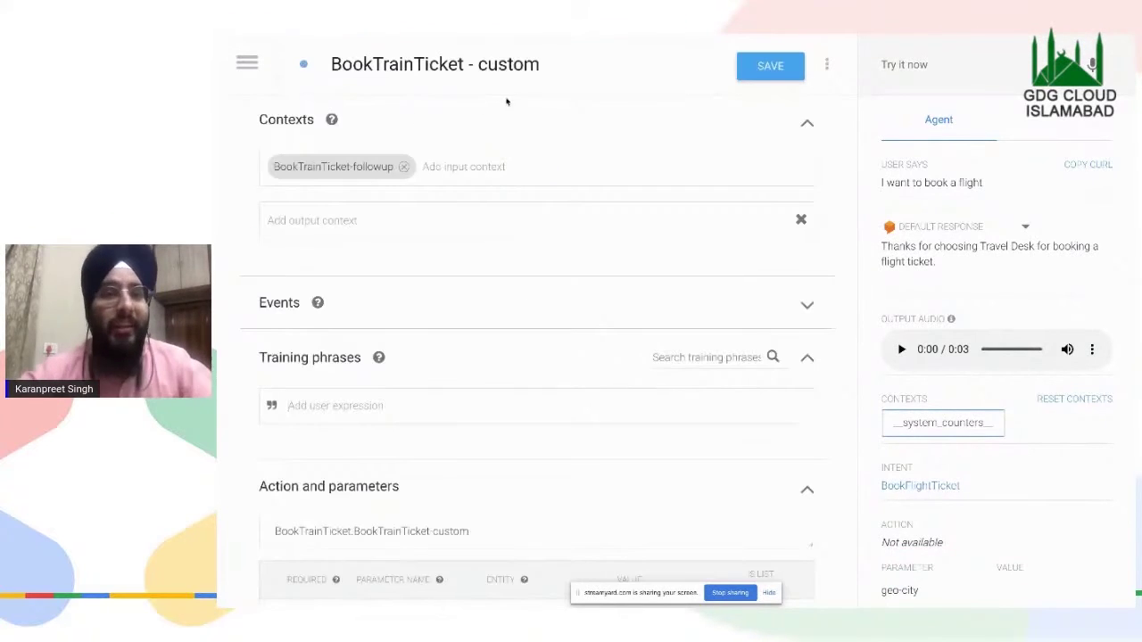
- Rename the follow-up intent as "BookTrainTicket - Date" and save it
{"action": "left_click", "coordinate": [548, 64]}
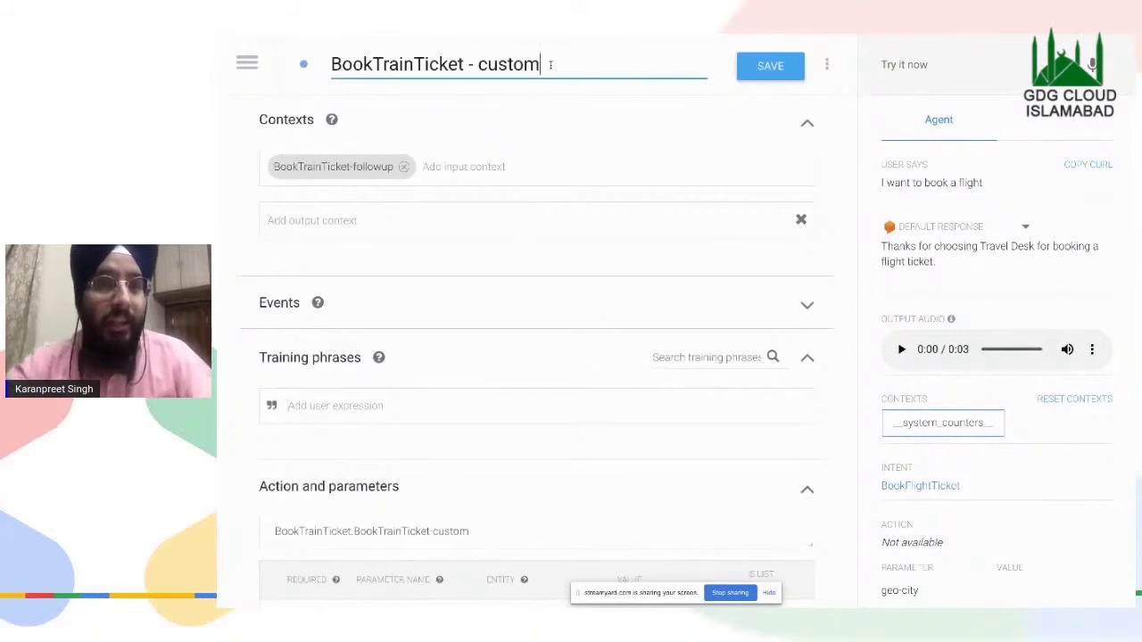
{"action": "key", "text": "BackSpace"}
{"action": "key", "text": "BackSpace"}
{"action": "key", "text": "BackSpace"}
{"action": "key", "text": "BackSpace"}
{"action": "key", "text": "BackSpace"}
{"action": "key", "text": "BackSpace"}
{"action": "key", "text": "BackSpace"}
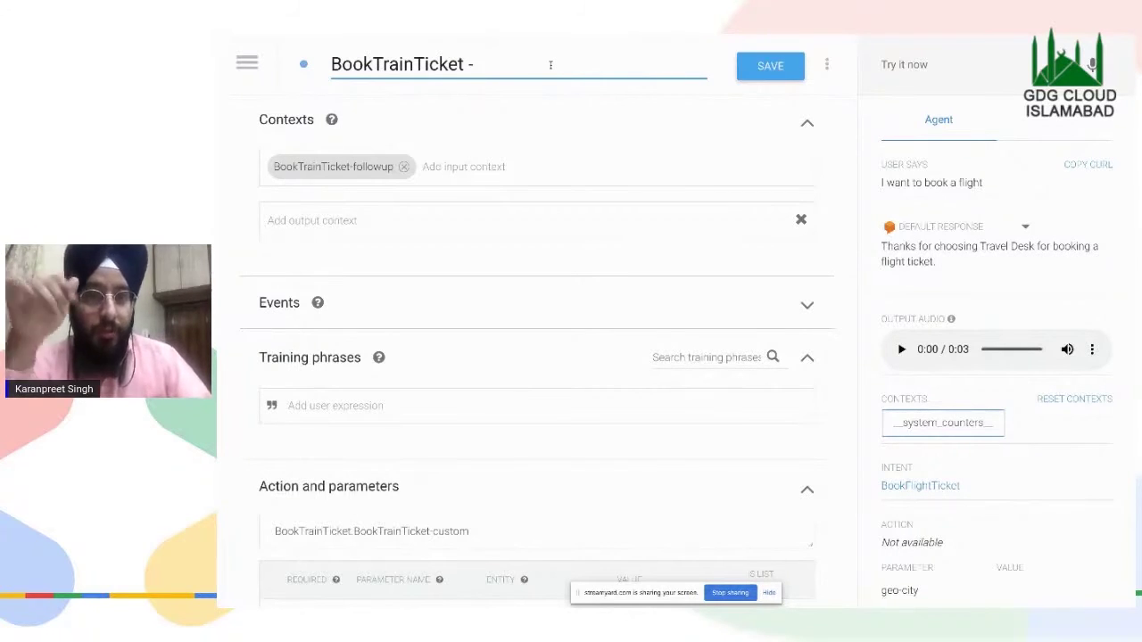
{"action": "type", "text": "date"}
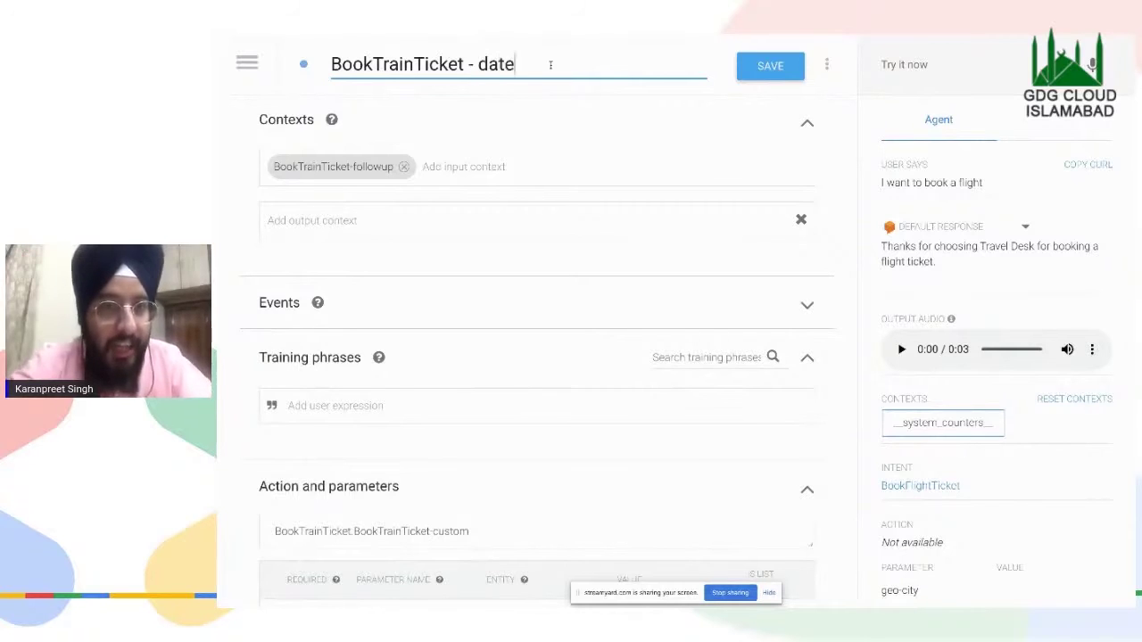
{"action": "left_click", "coordinate": [488, 64]}
{"action": "key", "text": "BackSpace"}
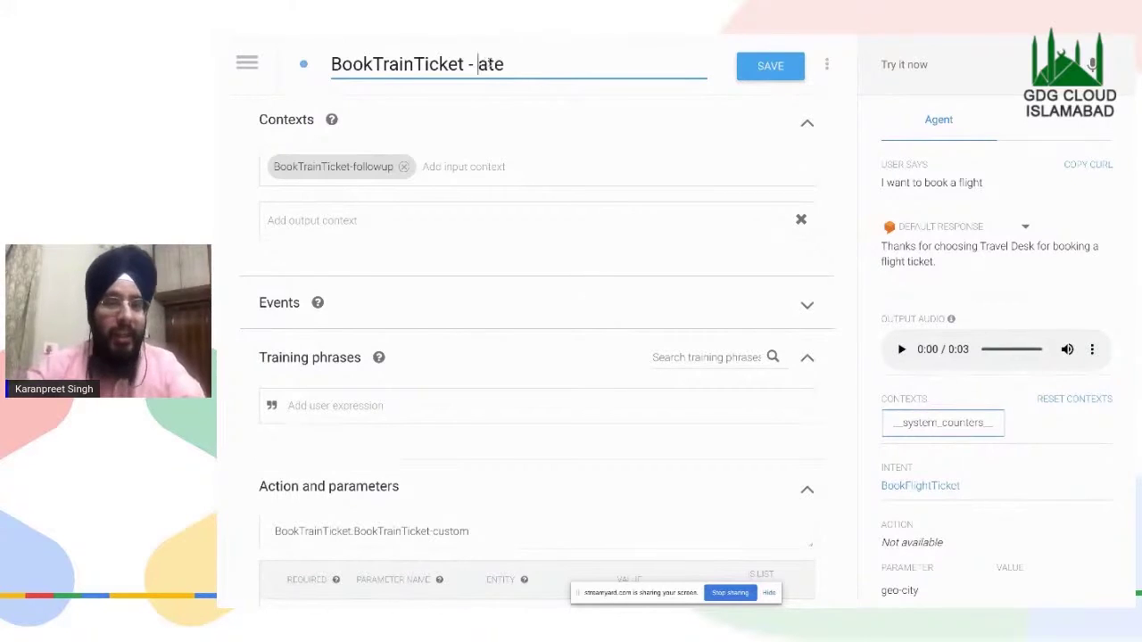
{"action": "type", "text": "D"}
{"action": "left_click", "coordinate": [776, 68]}
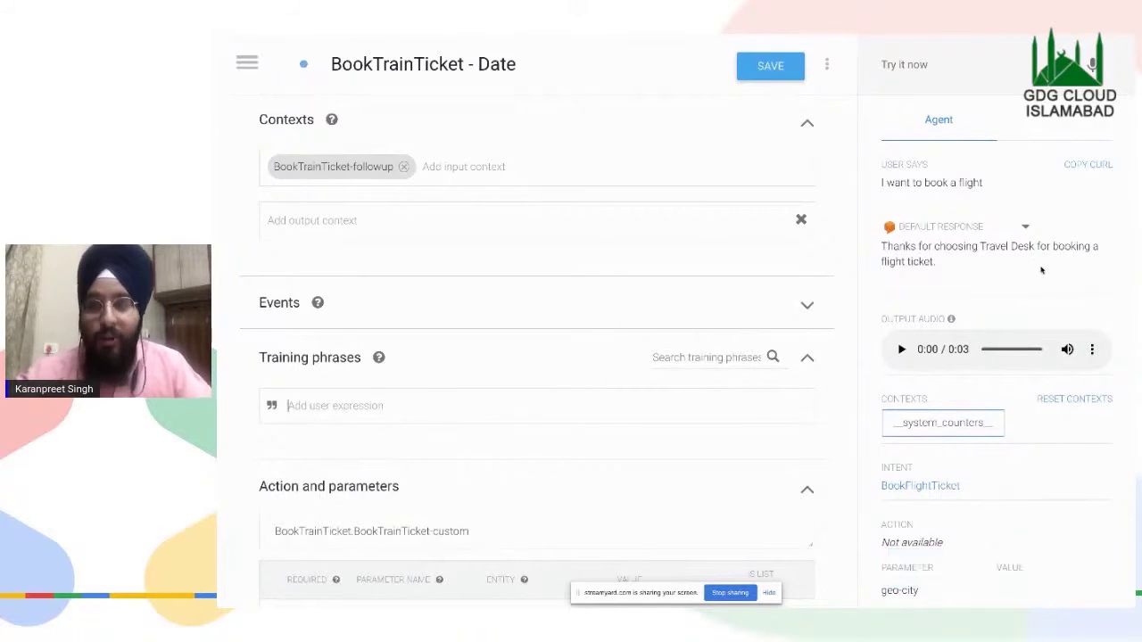
- Add the training phrase "3rd November" to the BookTrainTicket - Date intent
{"action": "left_click_drag", "start_coordinate": [940, 266], "coordinate": [870, 246]}
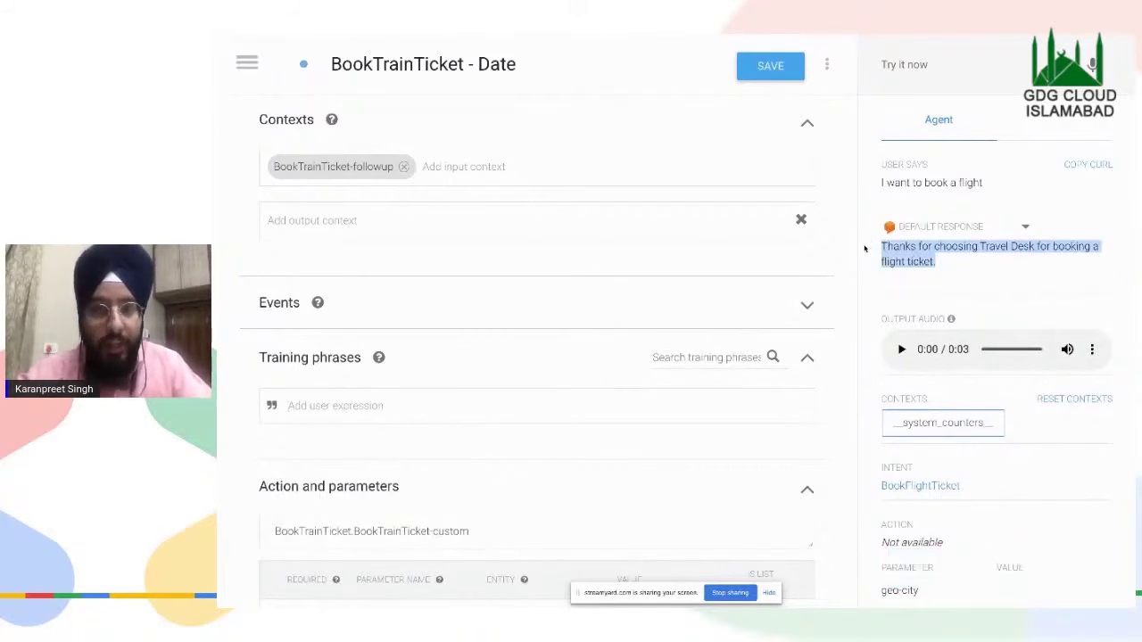
{"action": "left_click", "coordinate": [330, 409]}
{"action": "scroll", "coordinate": [330, 410], "scroll_direction": "down", "scroll_amount": 4}
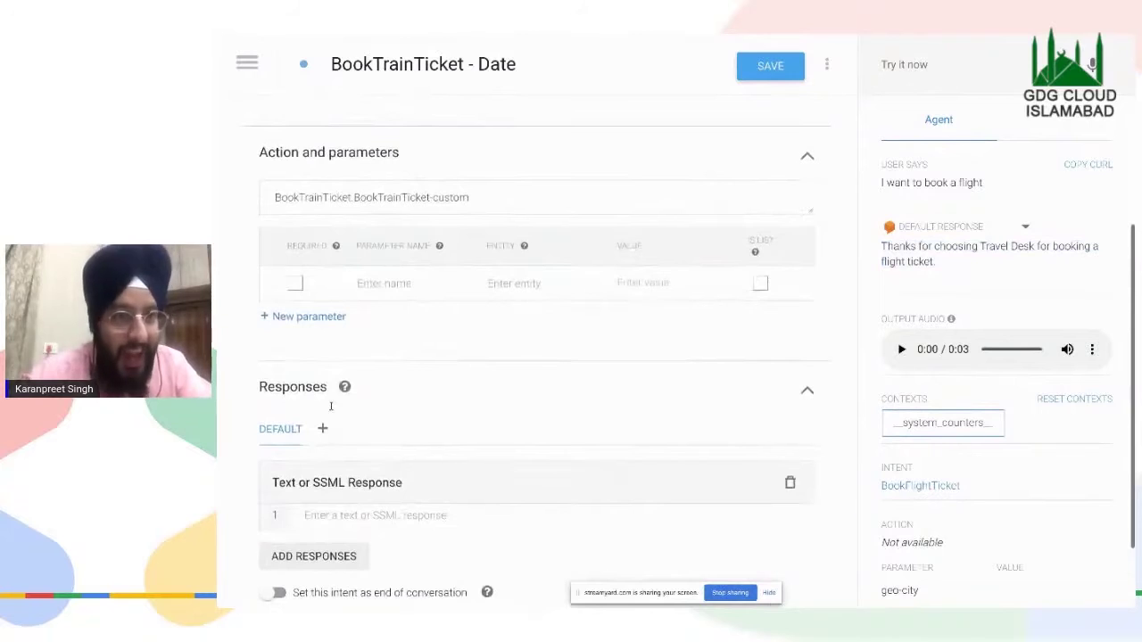
{"action": "scroll", "coordinate": [330, 406], "scroll_direction": "up", "scroll_amount": 1}
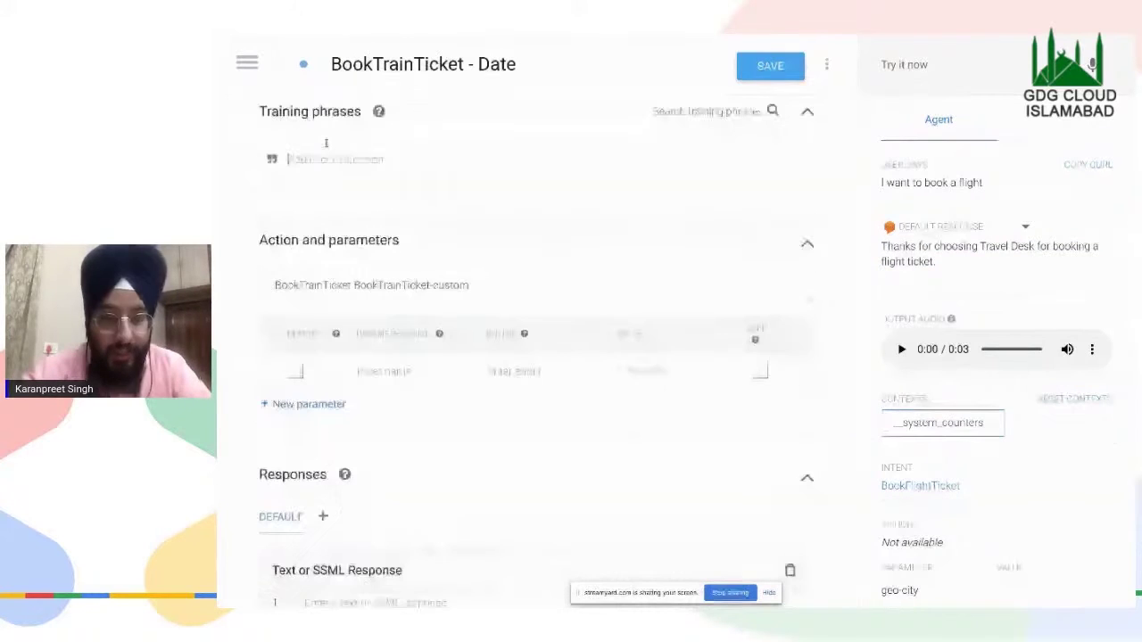
{"action": "type", "text": "3rd November"}
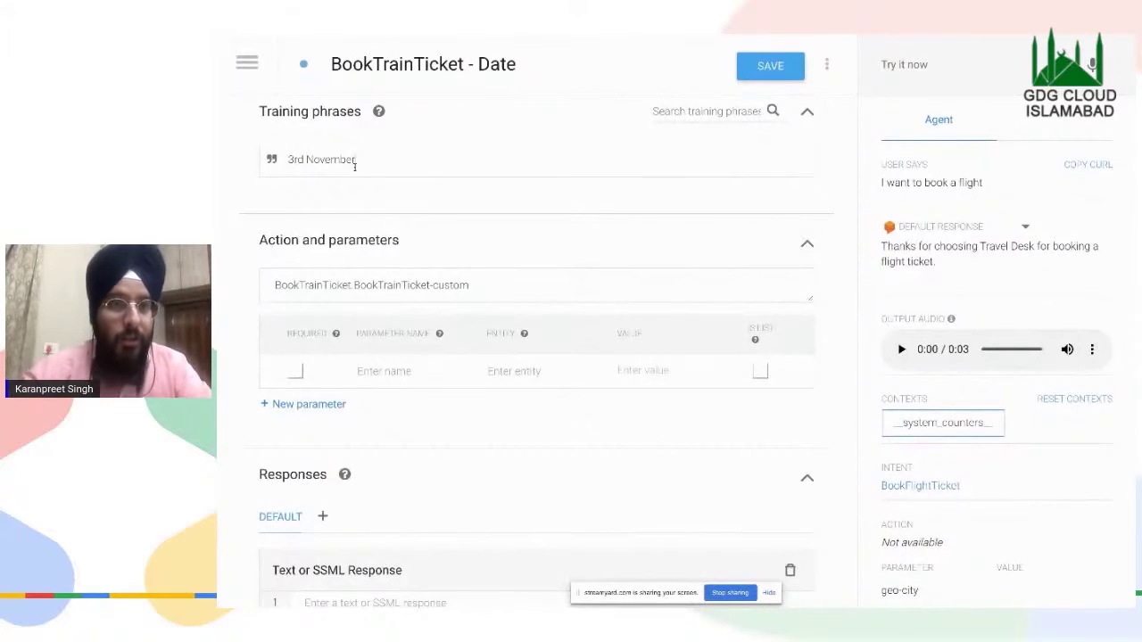
{"action": "key", "text": "Return"}
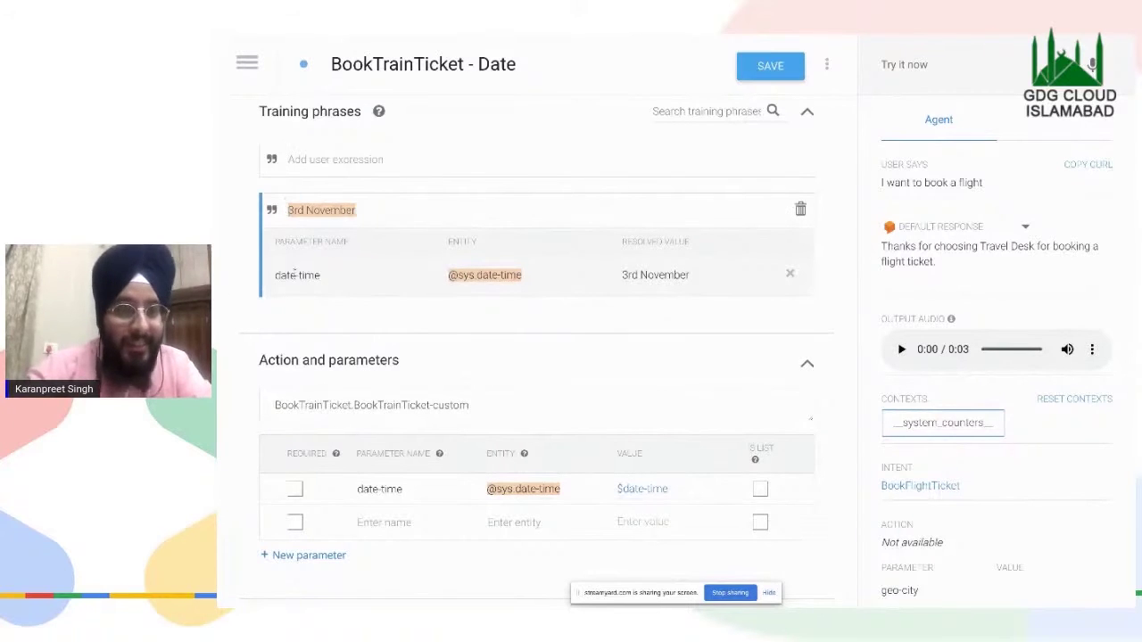
- Mark the date-time parameter of the BookTrainTicket - Date intent as required
{"action": "left_click", "coordinate": [387, 211]}
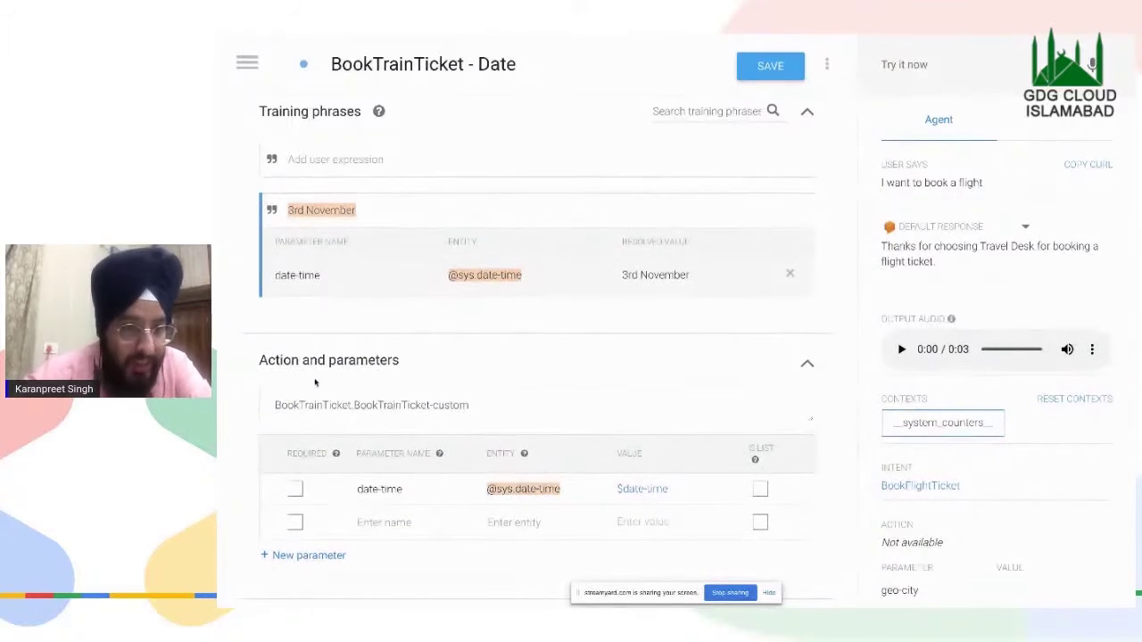
{"action": "left_click", "coordinate": [295, 491]}
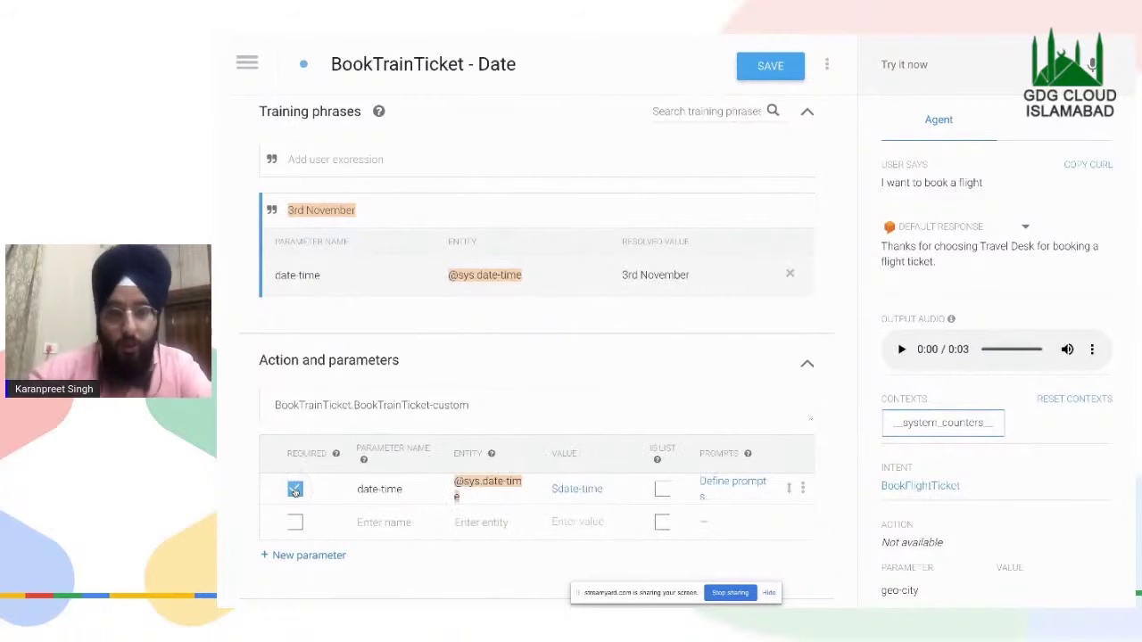
{"action": "left_click_drag", "start_coordinate": [403, 489], "coordinate": [354, 495]}
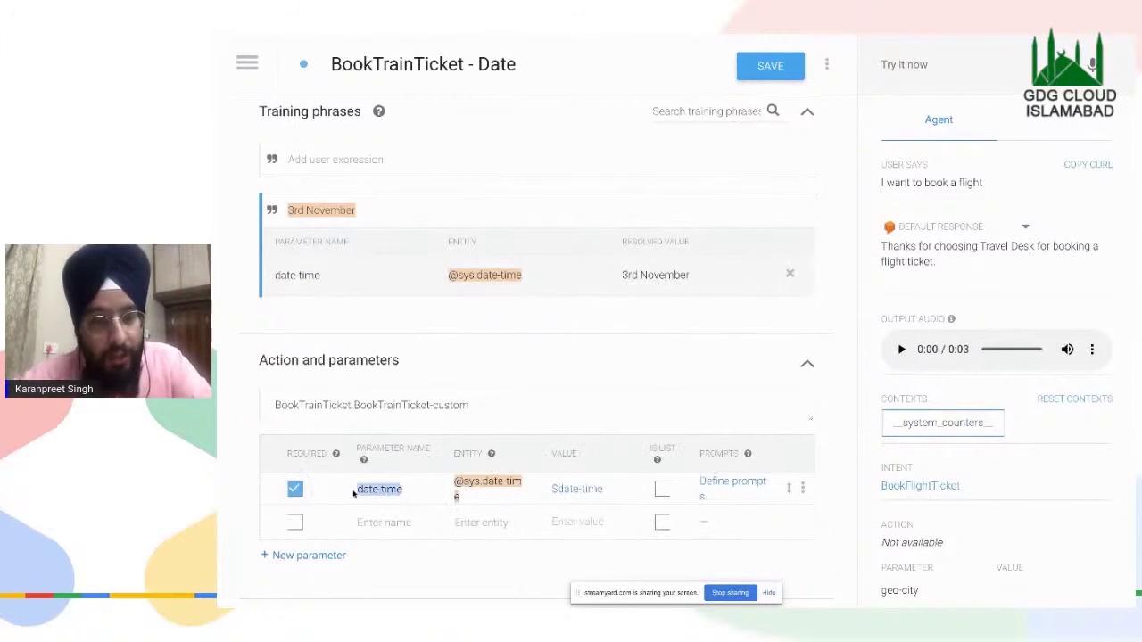
{"action": "left_click", "coordinate": [400, 489]}
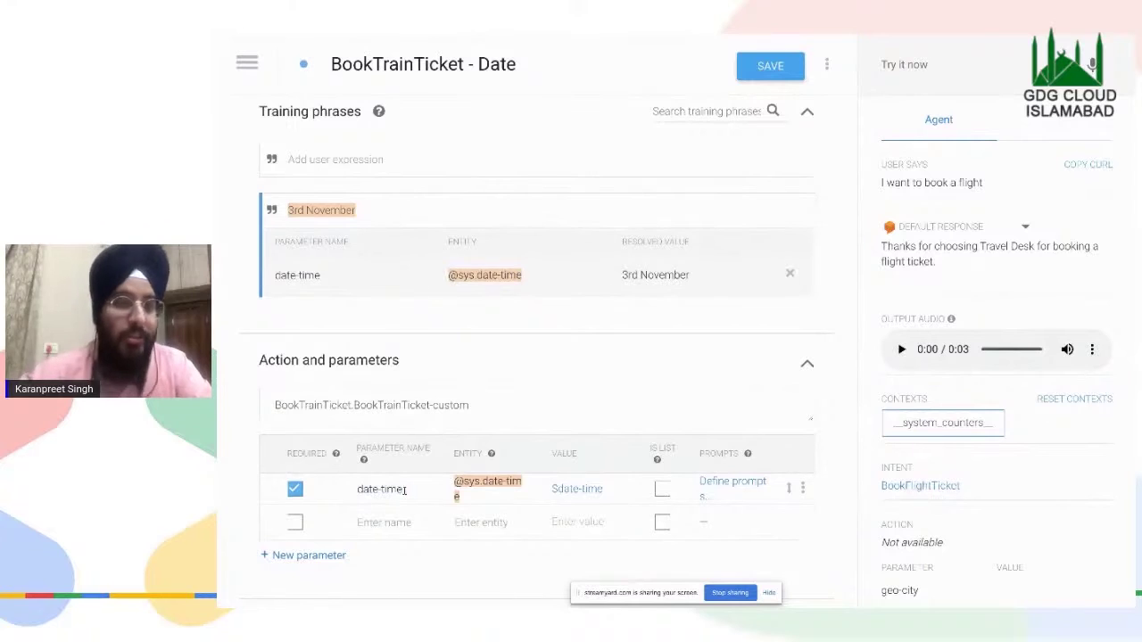
{"action": "left_click_drag", "start_coordinate": [406, 489], "coordinate": [341, 490]}
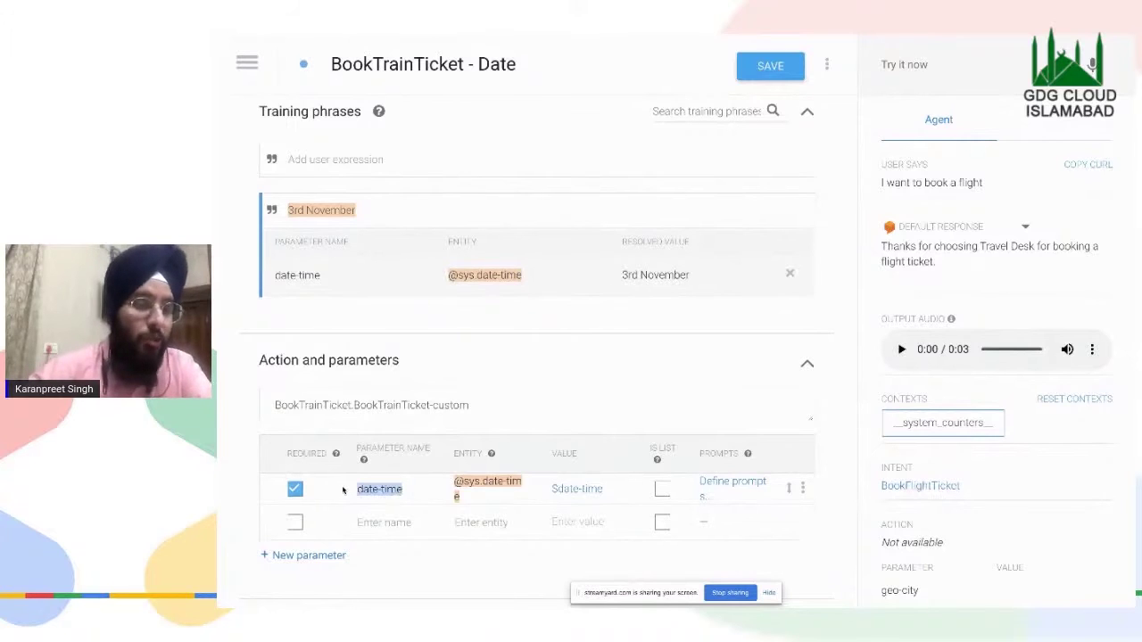
- Add the training phrase "I want to travel on 9th december" to the BookTrainTicket - Date intent
{"action": "scroll", "coordinate": [342, 489], "scroll_direction": "up", "scroll_amount": 3}
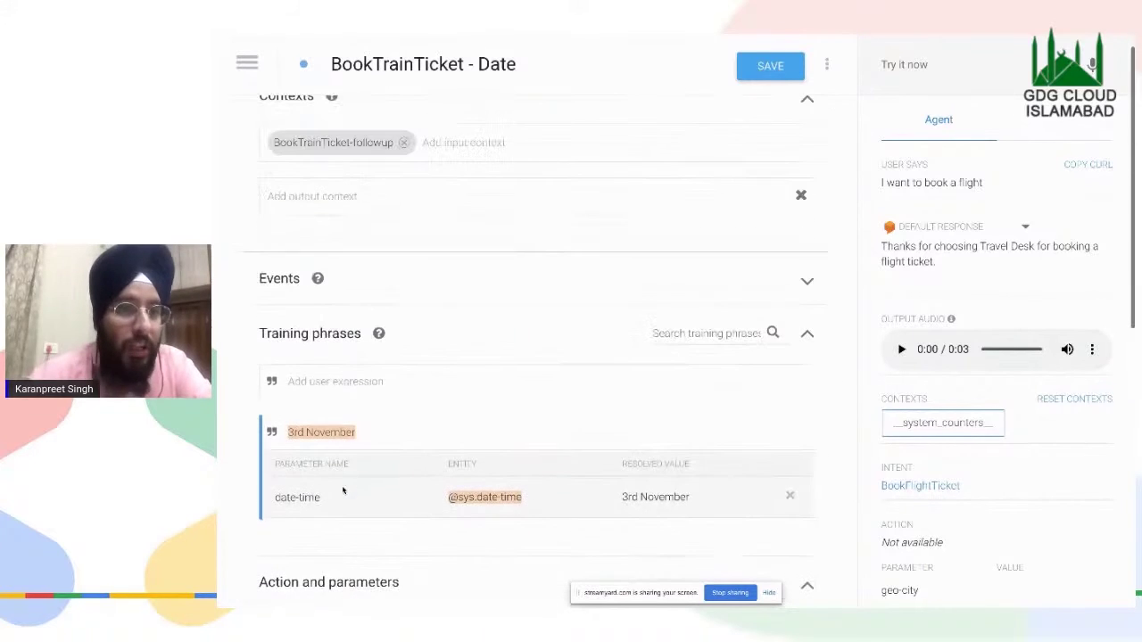
{"action": "scroll", "coordinate": [343, 490], "scroll_direction": "down", "scroll_amount": 4}
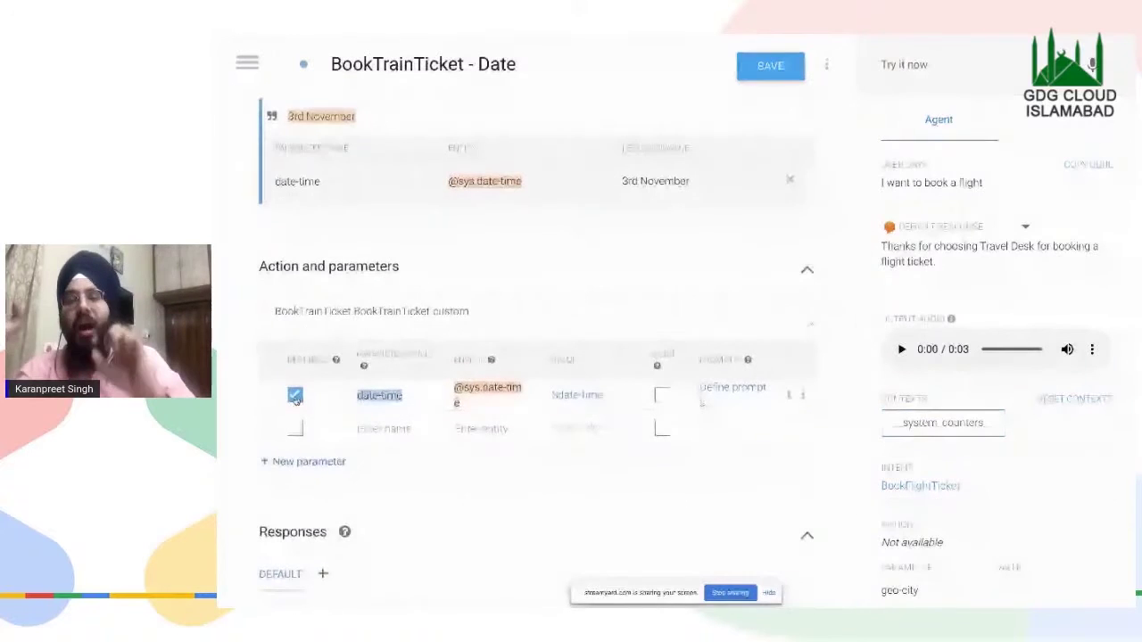
{"action": "scroll", "coordinate": [297, 401], "scroll_direction": "up", "scroll_amount": 1}
{"action": "scroll", "coordinate": [296, 400], "scroll_direction": "up", "scroll_amount": 1}
{"action": "left_click", "coordinate": [327, 205]}
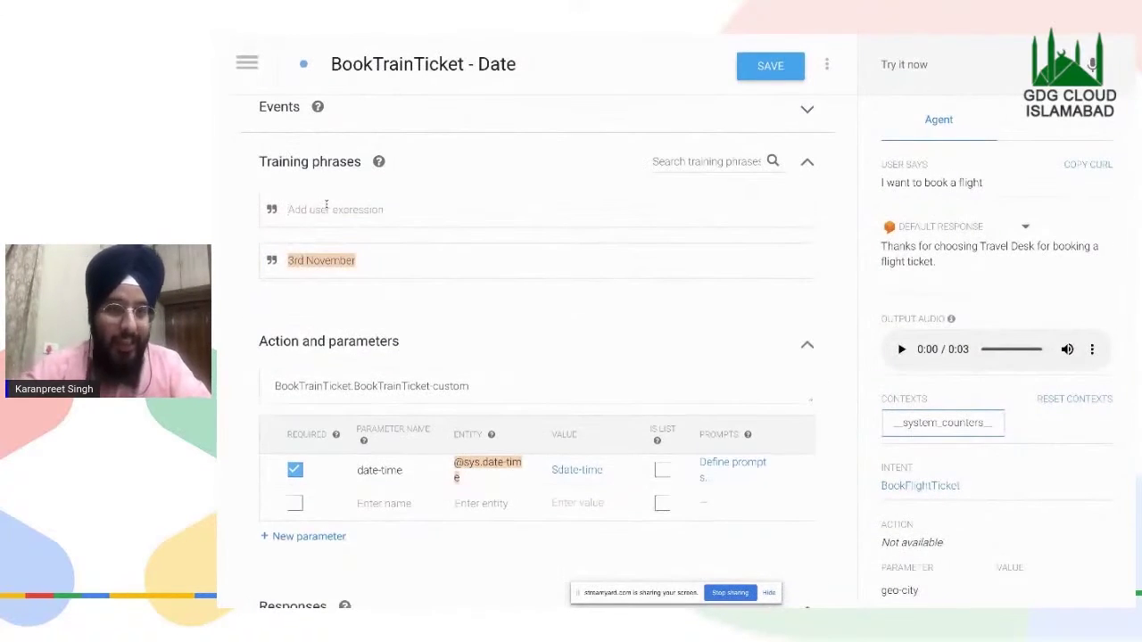
{"action": "type", "text": "I"}
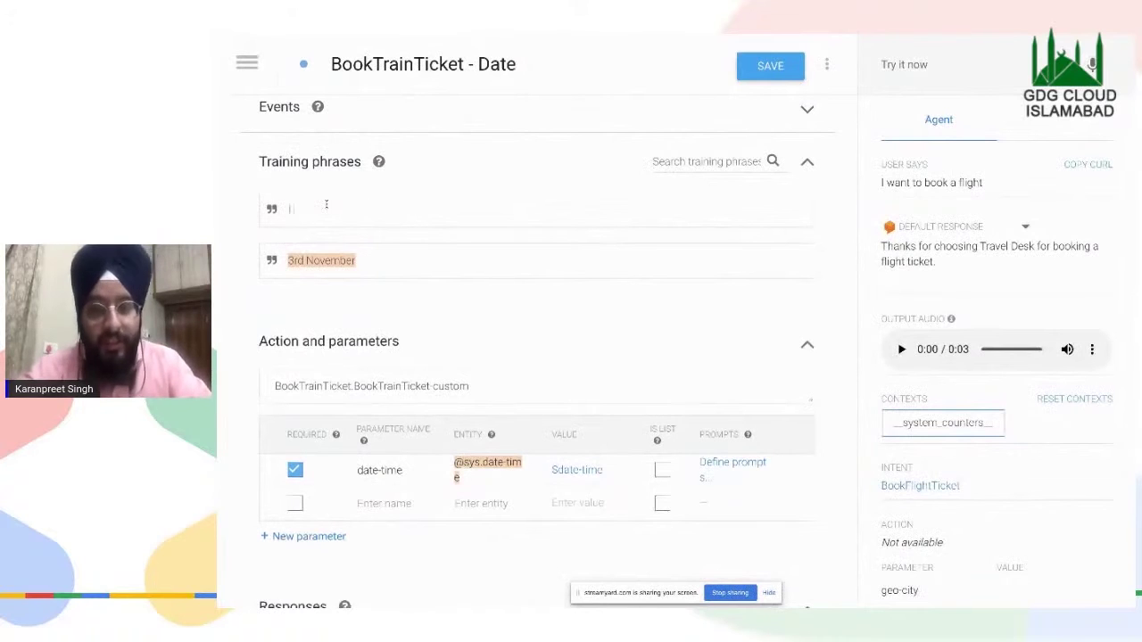
{"action": "type", "text": " want to t"}
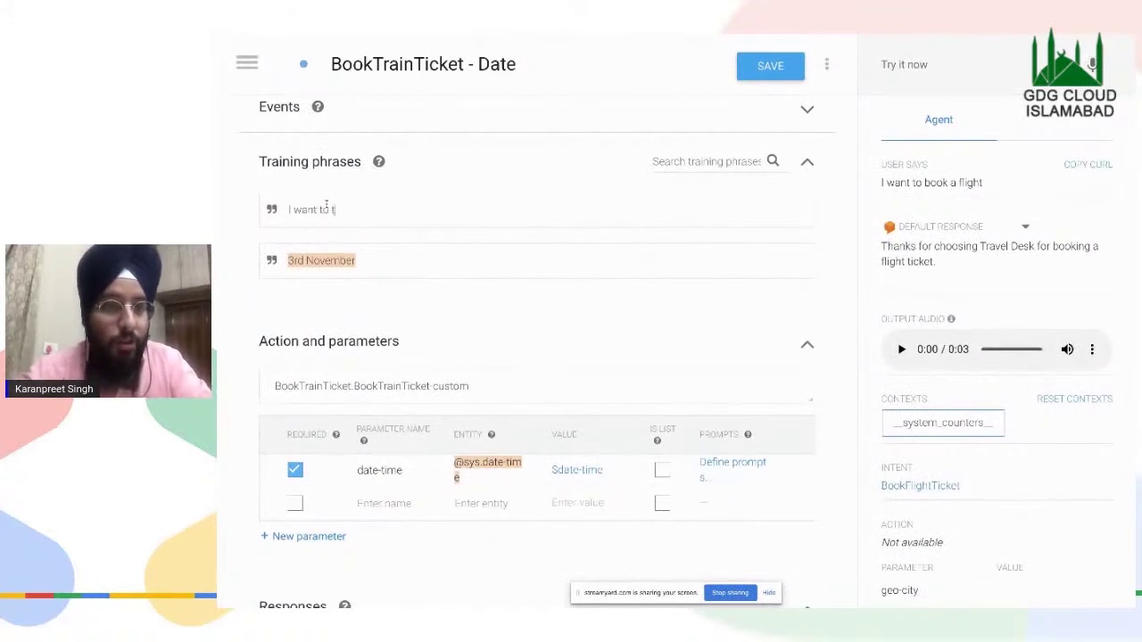
{"action": "type", "text": "ravel o"}
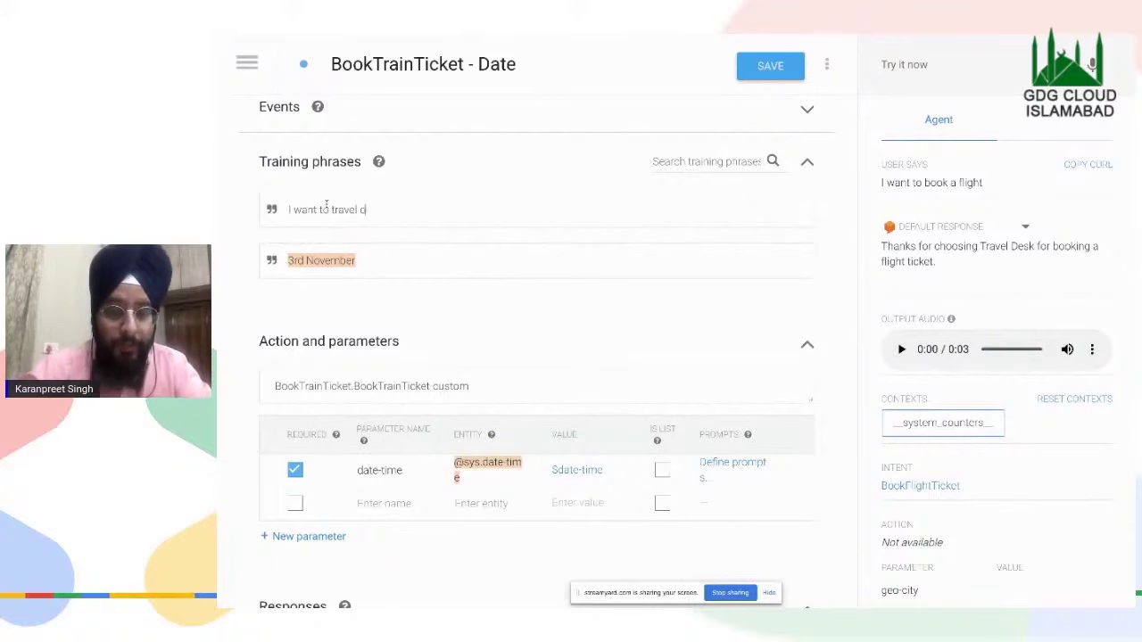
{"action": "type", "text": "n 9th december"}
{"action": "key", "text": "Return"}
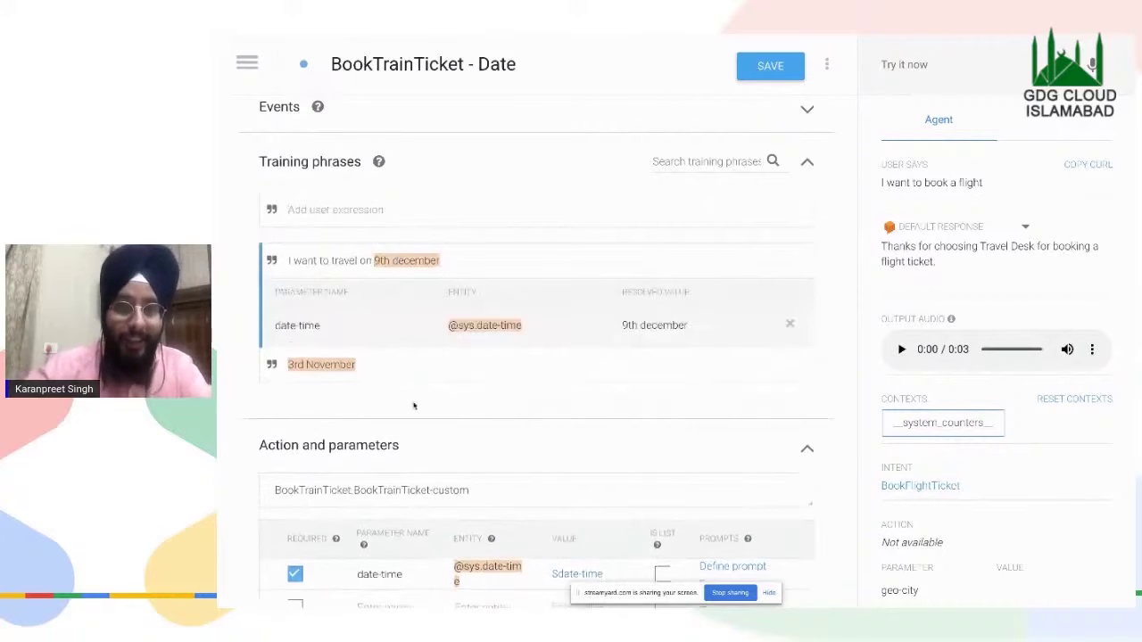
- Add the training phrases "I want to book for tomorrow" and "after 10 days" to the BookTrainTicket - Date intent
{"action": "left_click", "coordinate": [353, 212]}
{"action": "type", "text": "I w"}
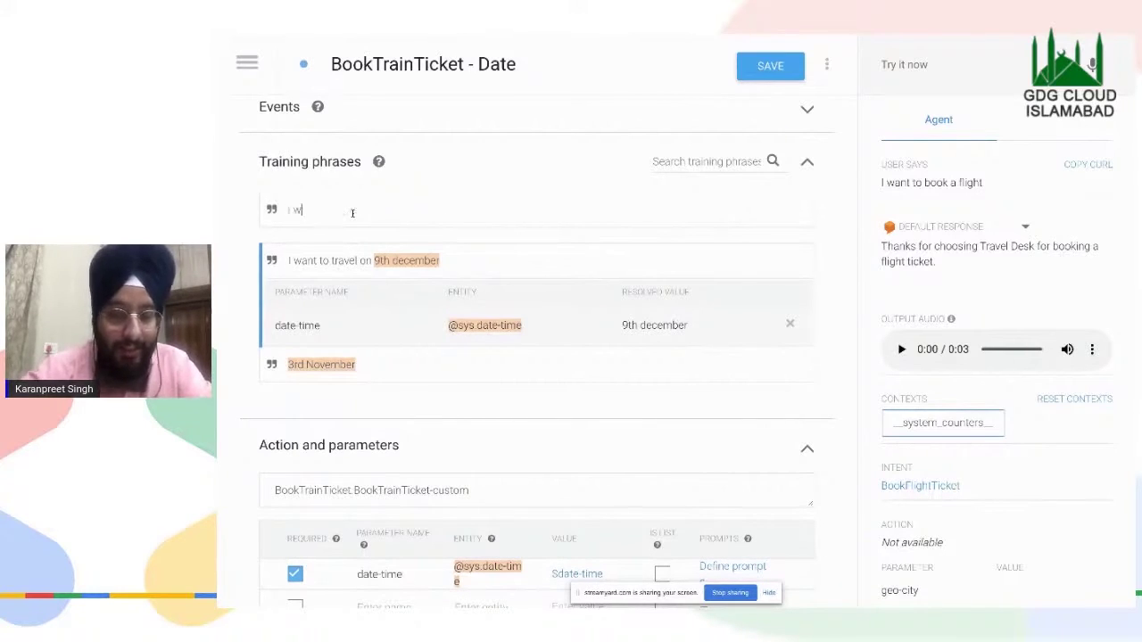
{"action": "type", "text": "ant to book for tomorrow"}
{"action": "key", "text": "Return"}
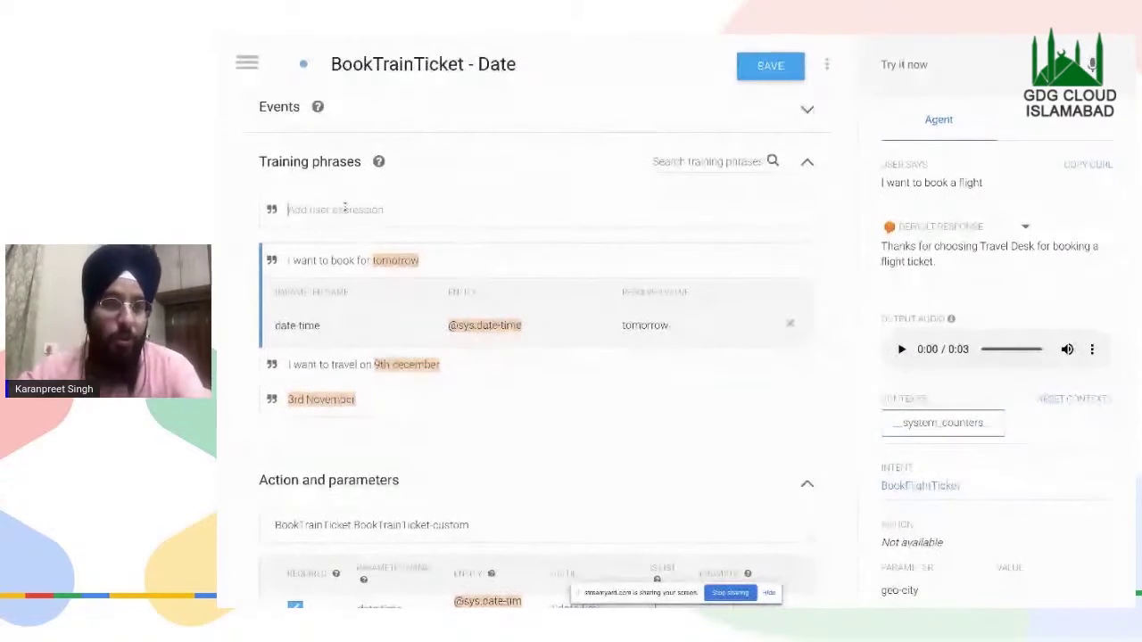
{"action": "type", "text": "af"}
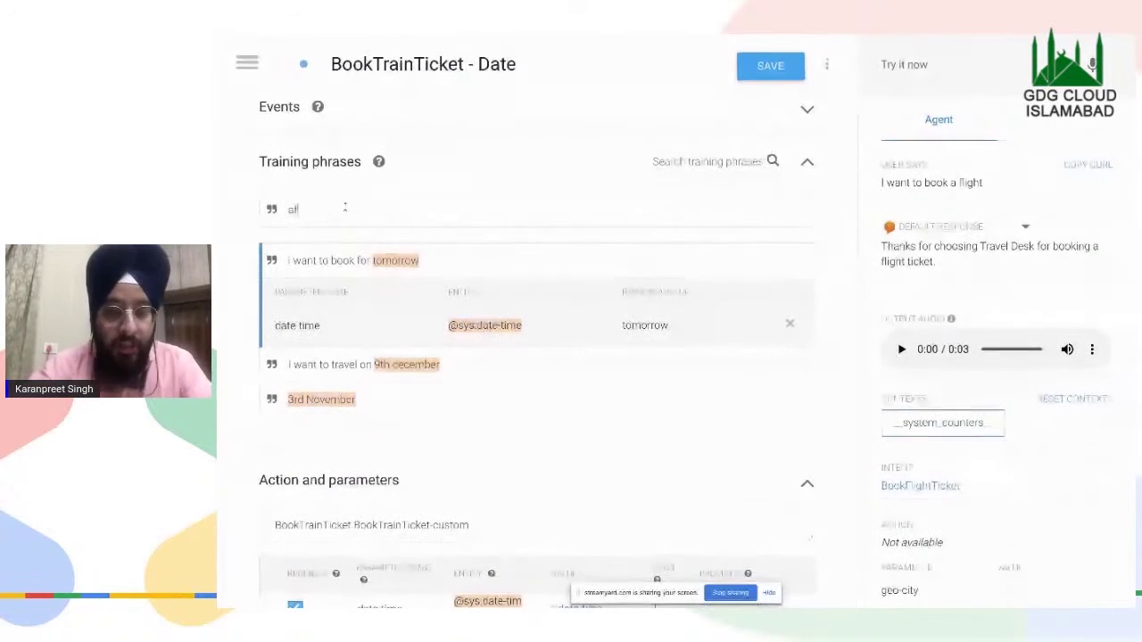
{"action": "type", "text": "ter 10 days"}
{"action": "key", "text": "Return"}
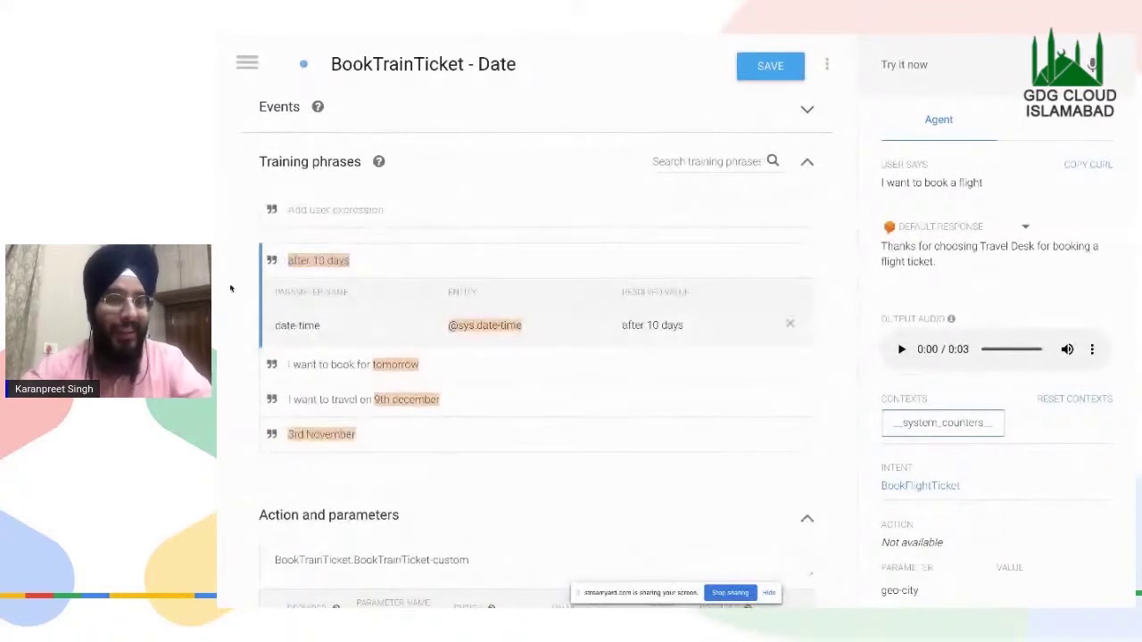
{"action": "scroll", "coordinate": [428, 406], "scroll_direction": "down", "scroll_amount": 8}
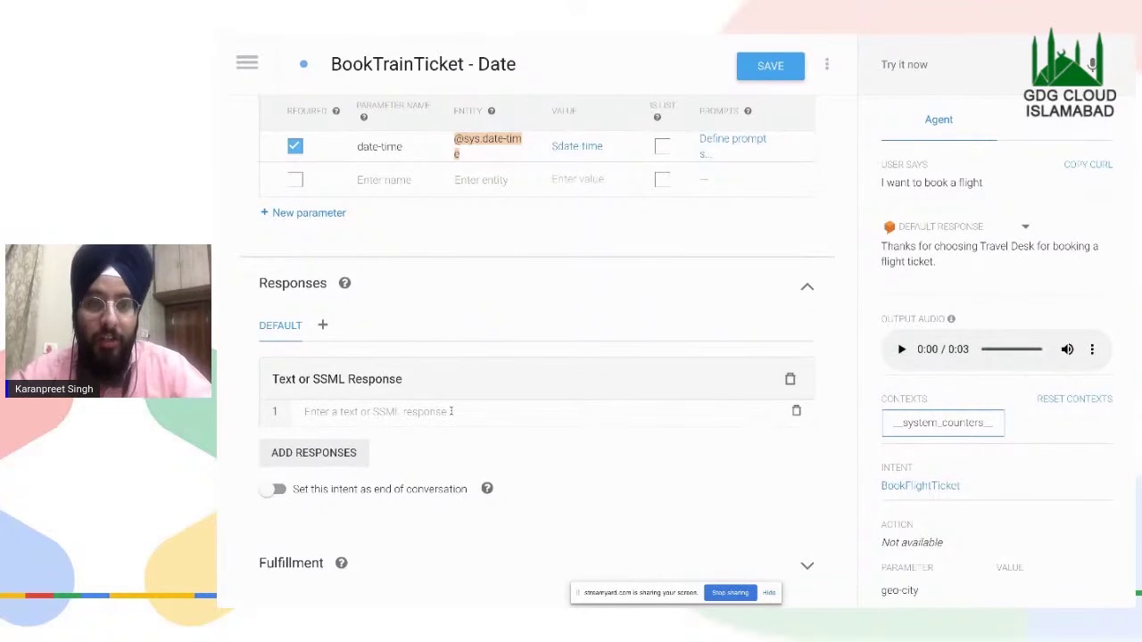
{"action": "type", "text": "n"}
{"action": "key", "text": "BackSpace"}
{"action": "type", "text": "Ok. you"}
{"action": "key", "text": "BackSpace"}
{"action": "key", "text": "BackSpace"}
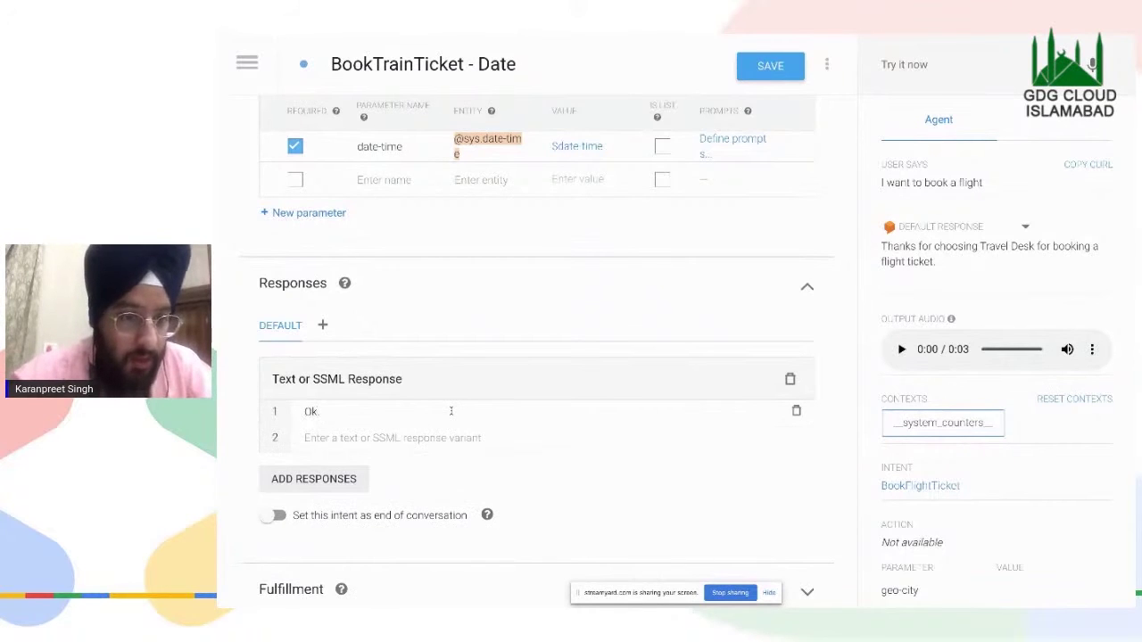
{"action": "key", "text": "BackSpace"}
{"action": "key", "text": "BackSpace"}
{"action": "key", "text": "BackSpace"}
{"action": "key", "text": "BackSpace"}
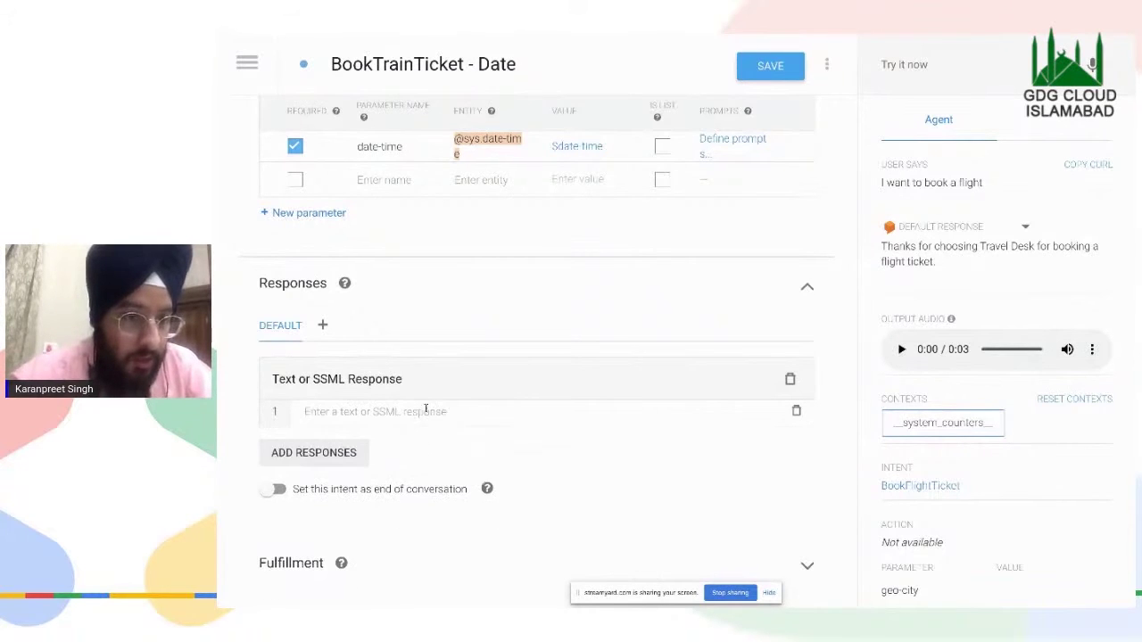
- Add a second text response reading "From which station you want to book a train ticket?" to the BookTrainTicket - Date intent
{"action": "left_click", "coordinate": [326, 459]}
{"action": "left_click", "coordinate": [435, 456]}
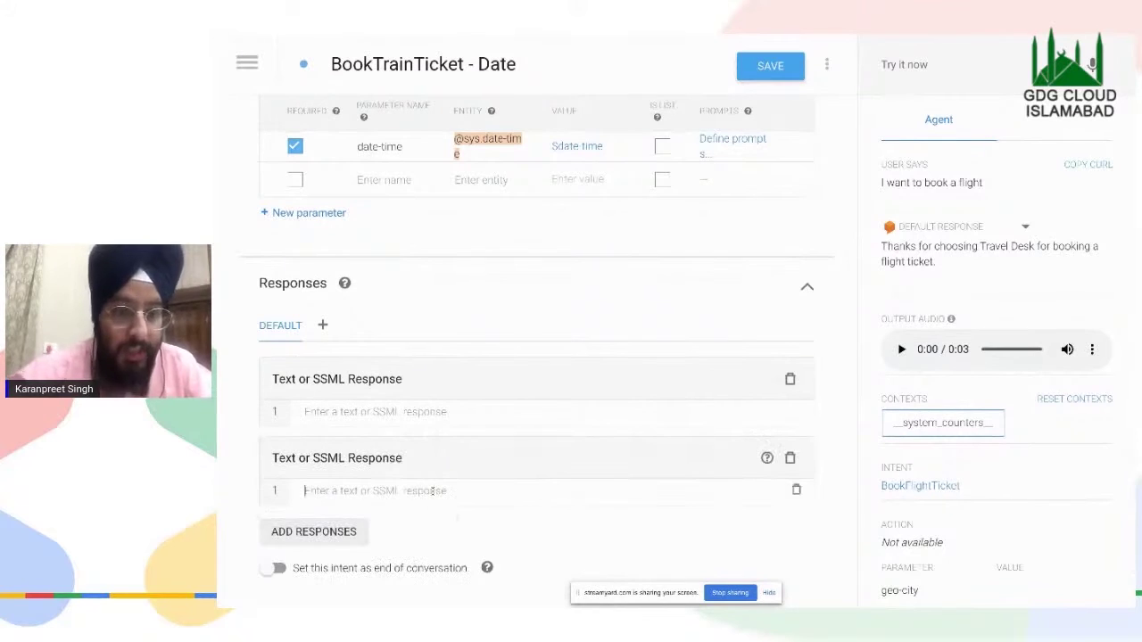
{"action": "type", "text": "When doe"}
{"action": "key", "text": "BackSpace"}
{"action": "key", "text": "BackSpace"}
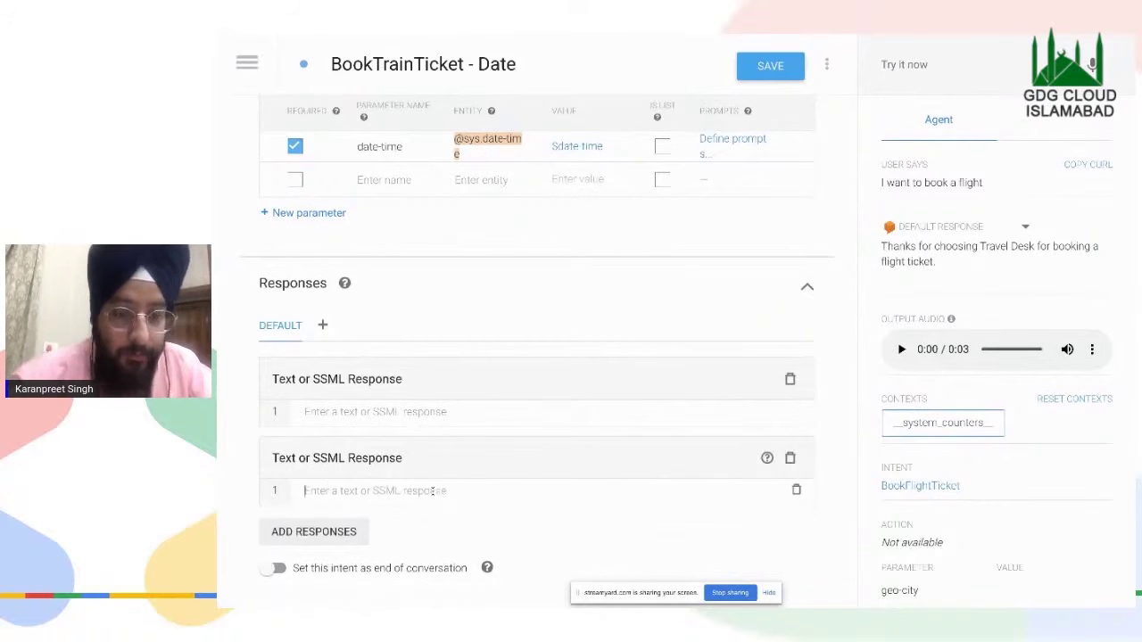
{"action": "left_click", "coordinate": [420, 491]}
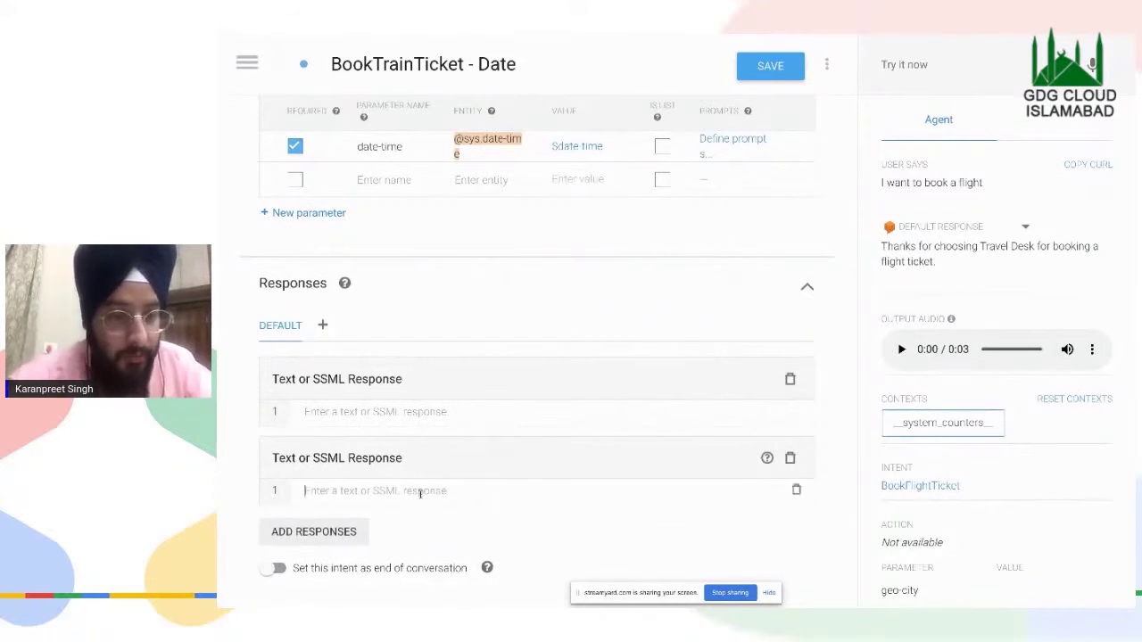
{"action": "type", "text": "df"}
{"action": "key", "text": "BackSpace"}
{"action": "key", "text": "BackSpace"}
{"action": "type", "text": "From which station "}
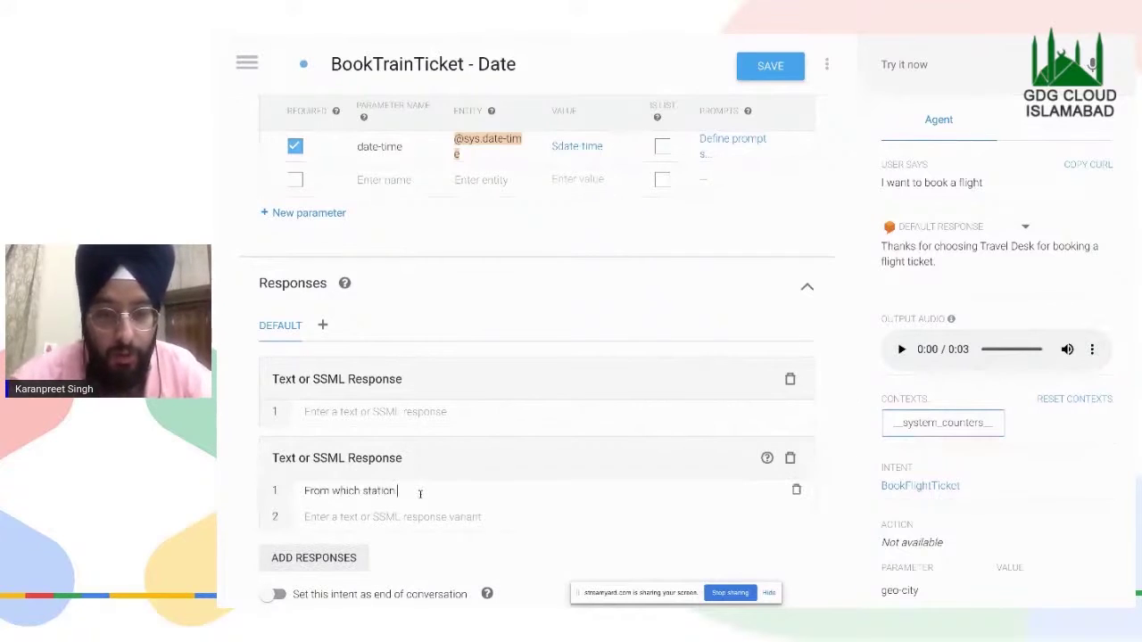
{"action": "type", "text": "you want to b"}
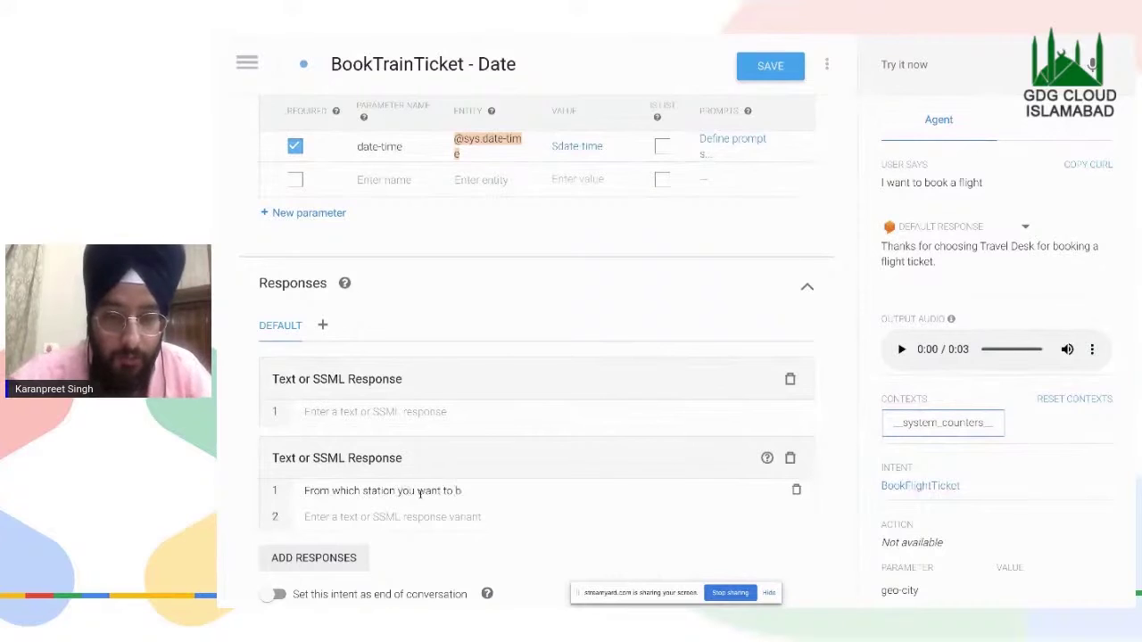
{"action": "type", "text": "ook a train "}
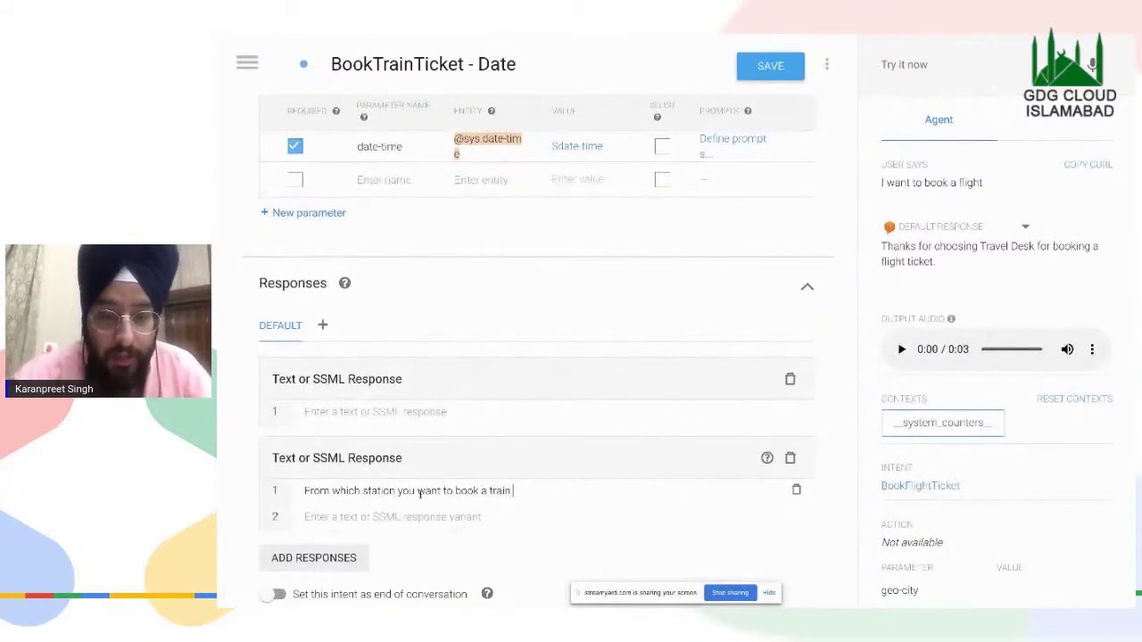
{"action": "type", "text": "ticket?"}
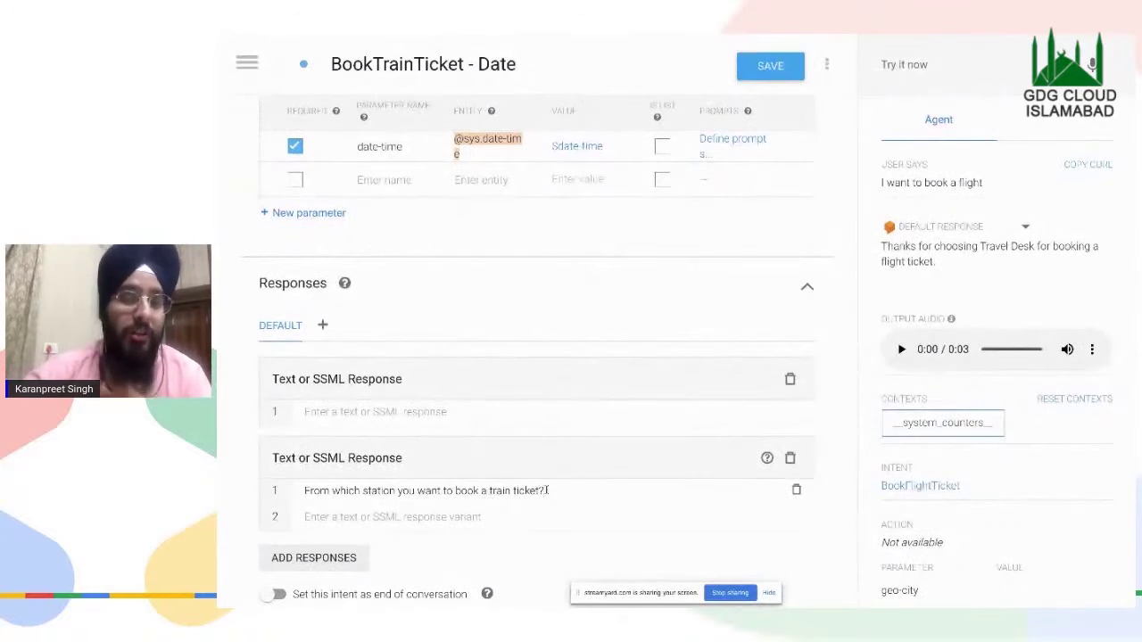
- Enter "Ok, so you want to travel on" as the wording of the first text response
{"action": "left_click", "coordinate": [394, 411]}
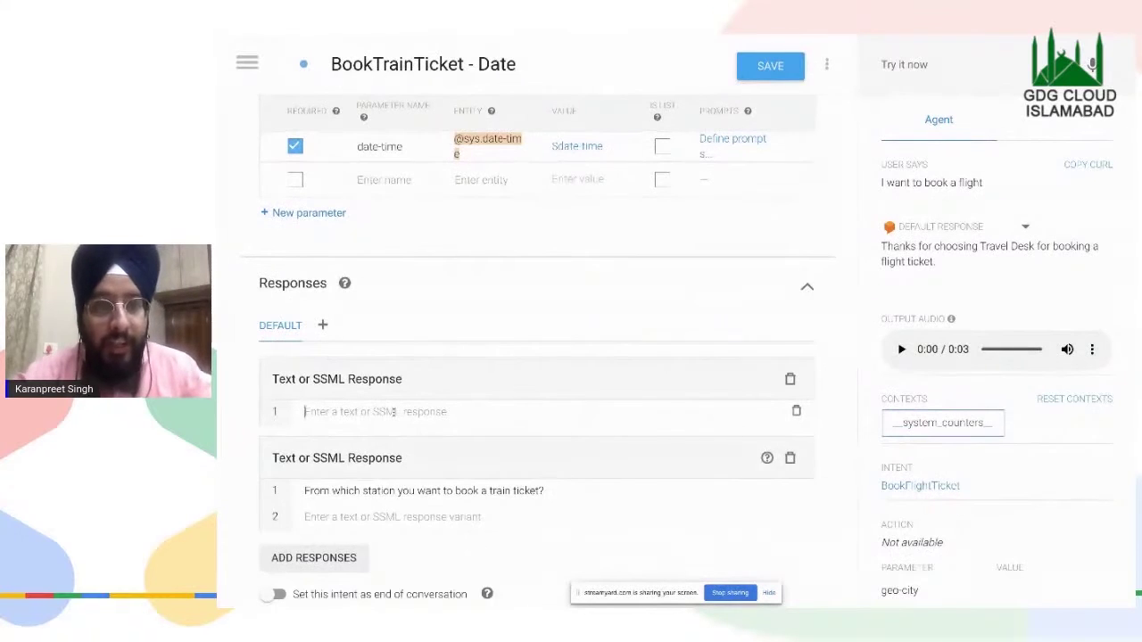
{"action": "type", "text": "a"}
{"action": "key", "text": "BackSpace"}
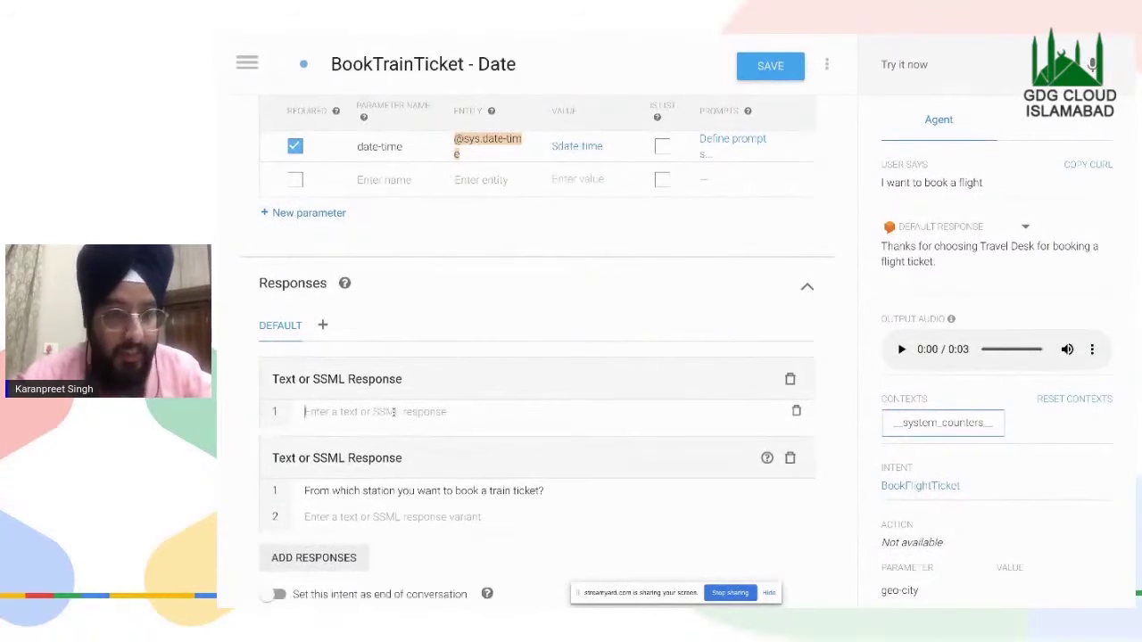
{"action": "type", "text": "OK"}
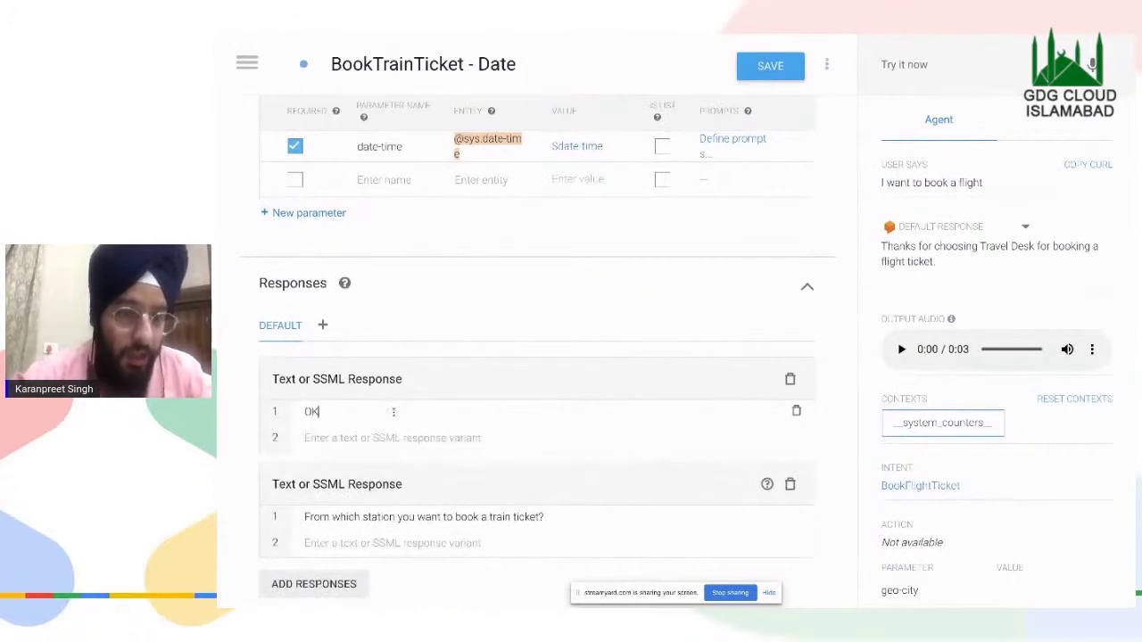
{"action": "key", "text": "BackSpace"}
{"action": "key", "text": "BackSpace"}
{"action": "type", "text": "O"}
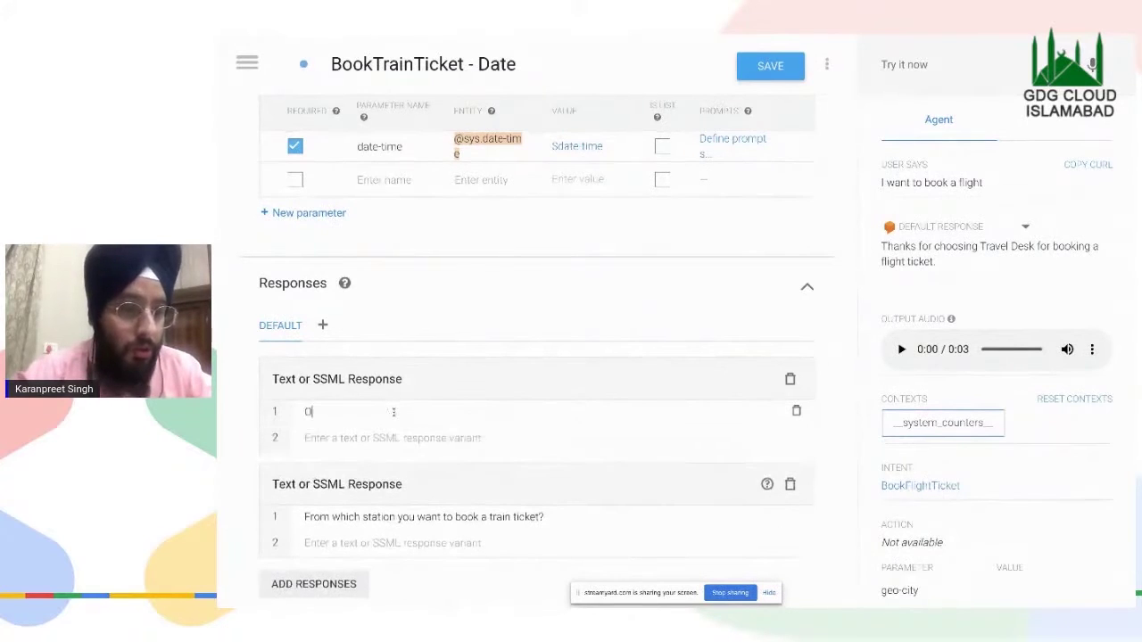
{"action": "type", "text": "km"}
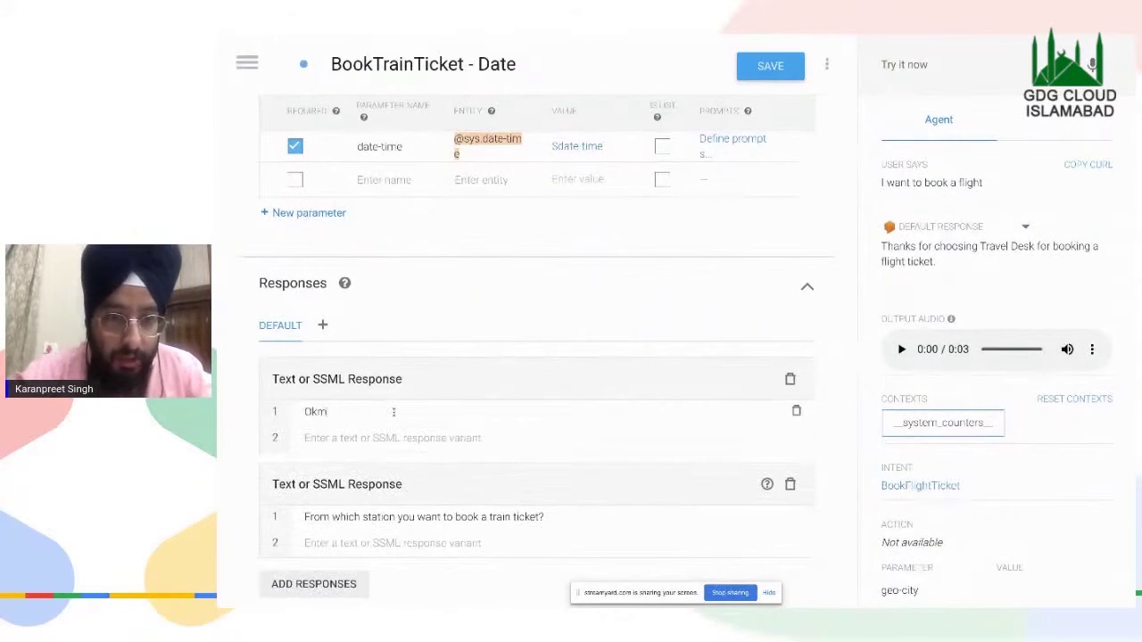
{"action": "type", "text": ", so you want to travel on"}
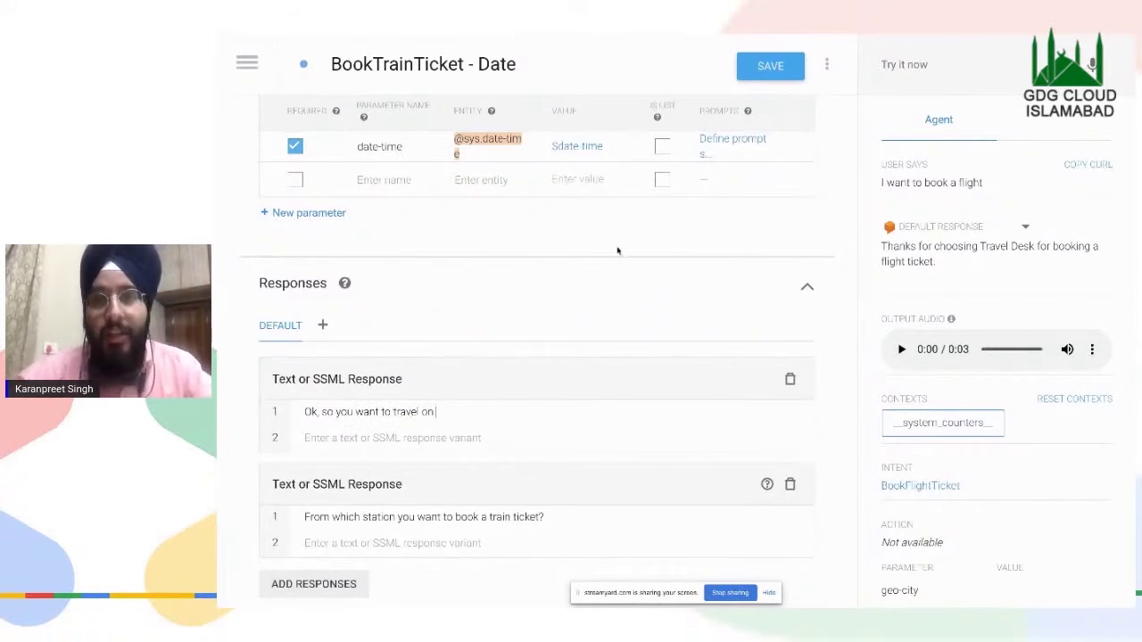
- Complete the first text response with the $date-time parameter reference followed by a full stop
{"action": "scroll", "coordinate": [616, 249], "scroll_direction": "down", "scroll_amount": 1}
{"action": "scroll", "coordinate": [617, 248], "scroll_direction": "up", "scroll_amount": 2}
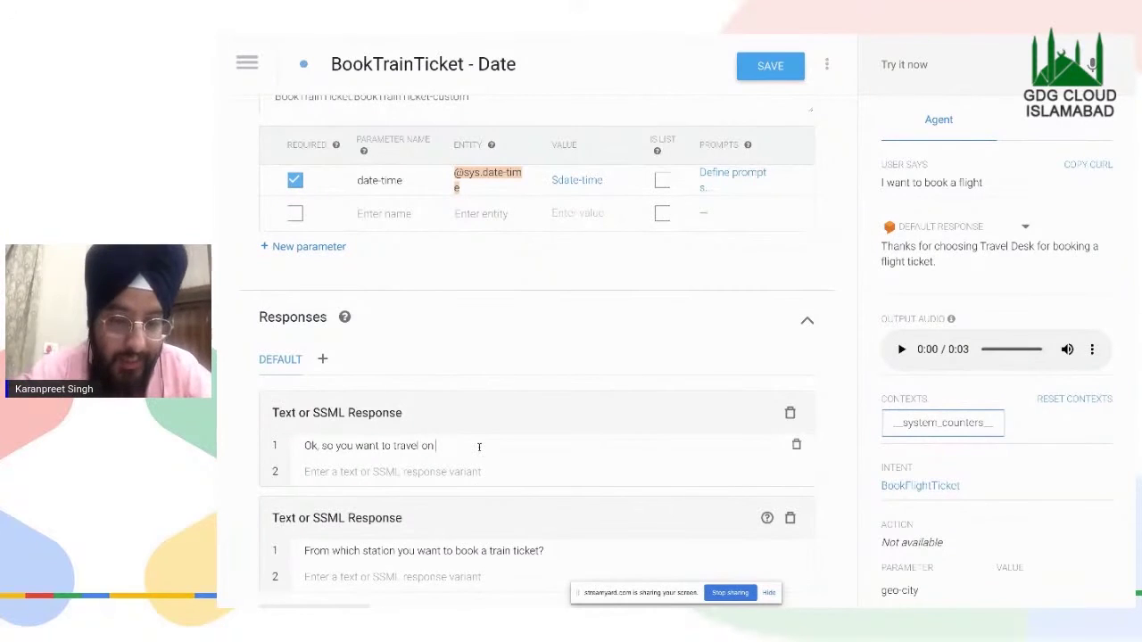
{"action": "type", "text": "$"}
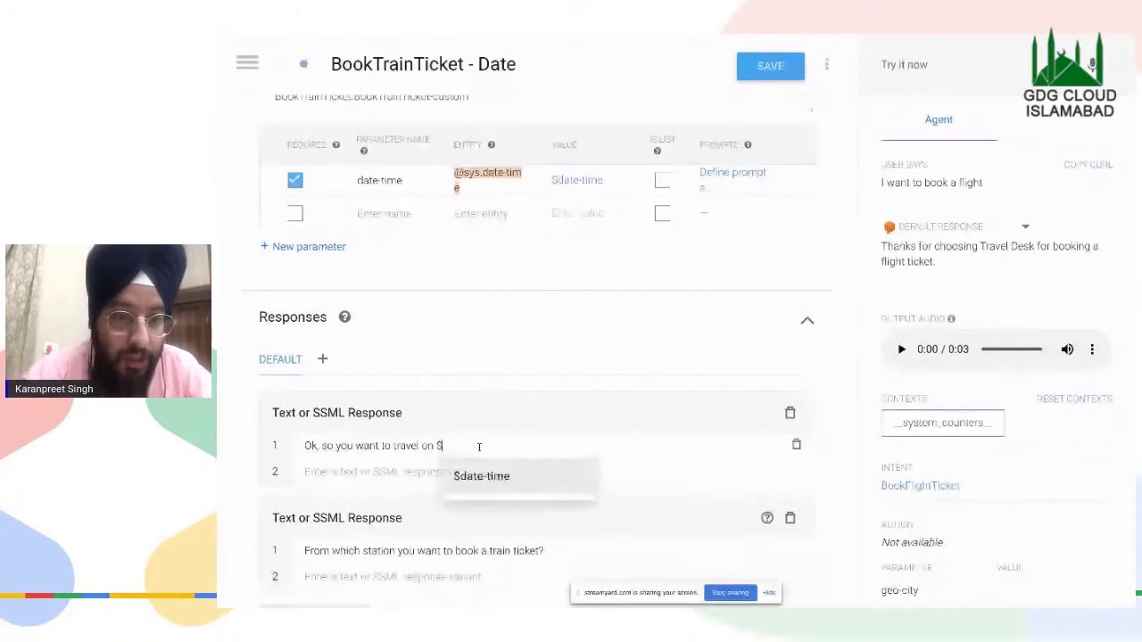
{"action": "left_click", "coordinate": [516, 477]}
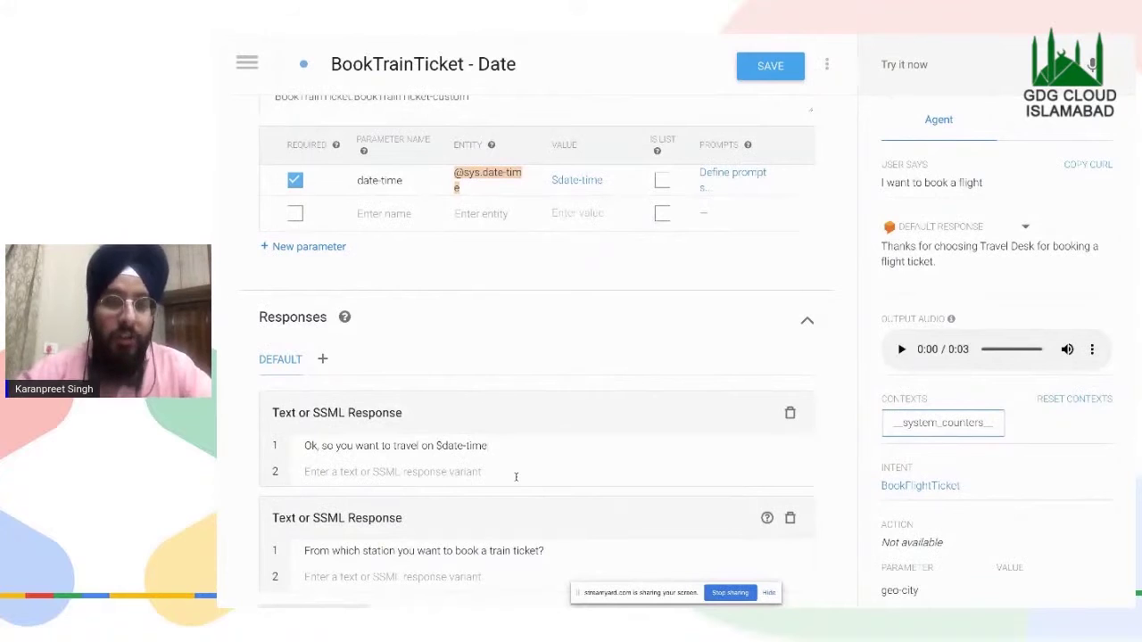
{"action": "type", "text": "."}
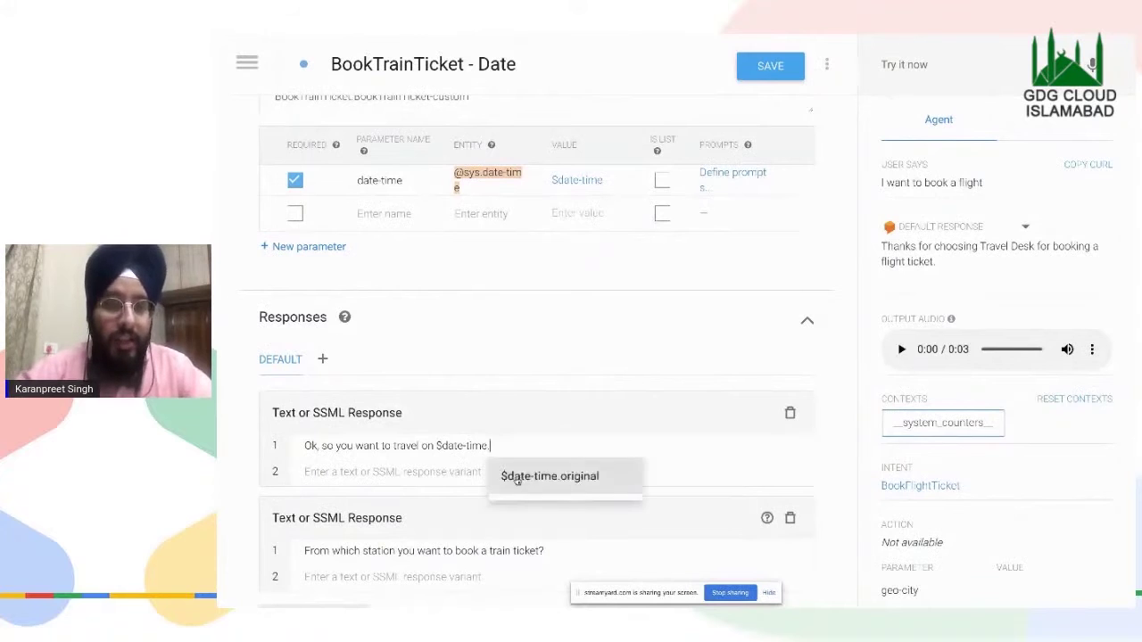
{"action": "left_click", "coordinate": [640, 344]}
- Save the BookTrainTicket - Date intent and dismiss the notifications
{"action": "scroll", "coordinate": [640, 345], "scroll_direction": "down", "scroll_amount": 2}
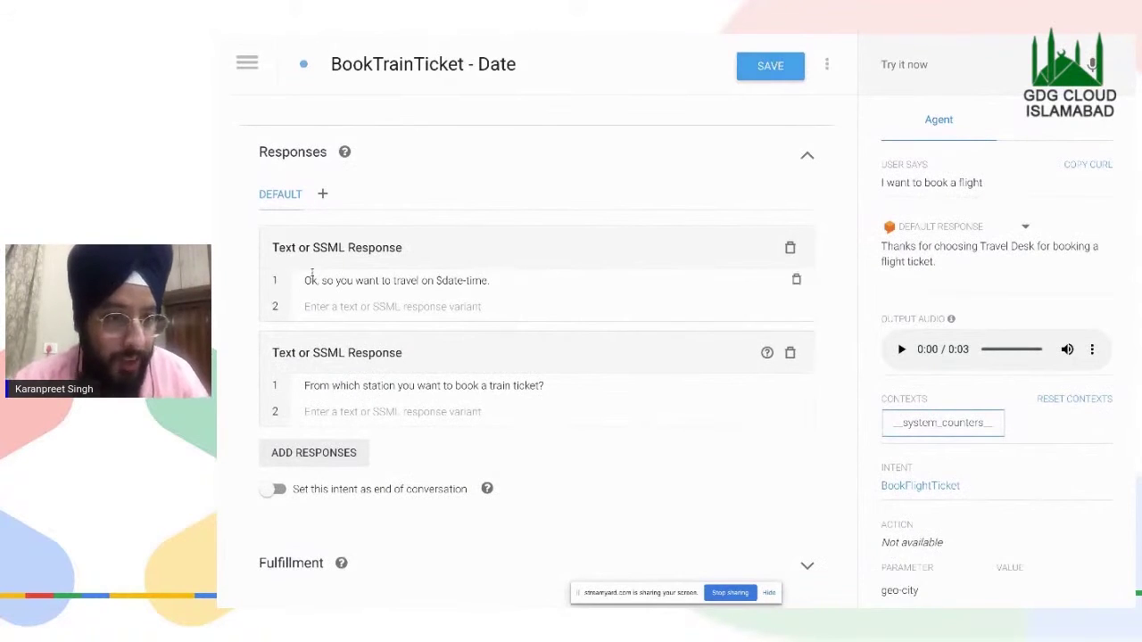
{"action": "scroll", "coordinate": [430, 281], "scroll_direction": "up", "scroll_amount": 2}
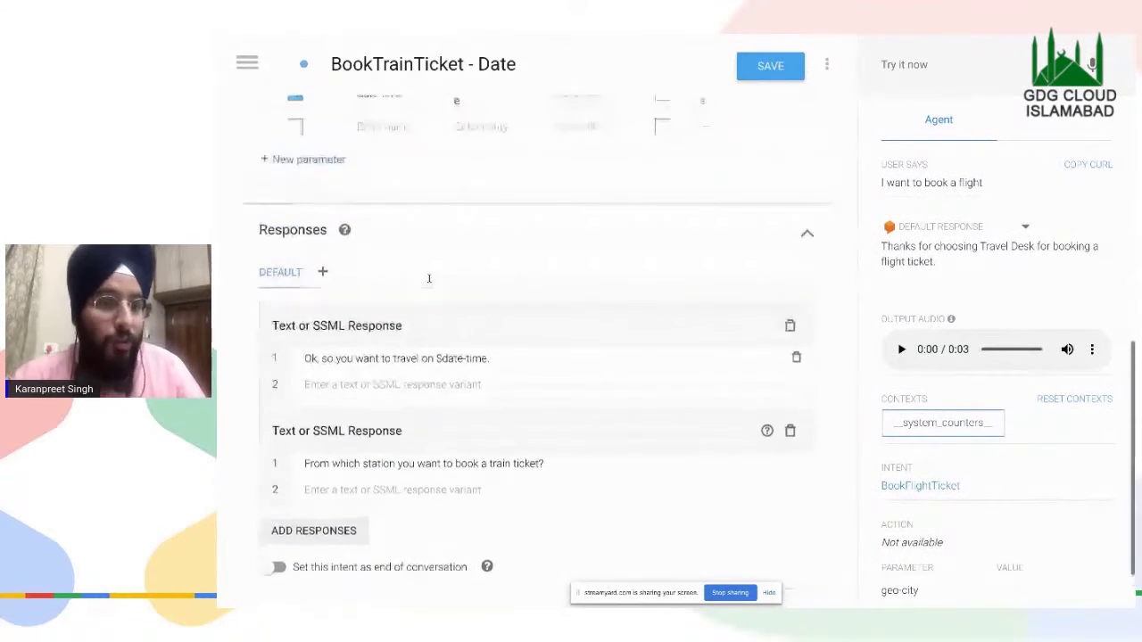
{"action": "scroll", "coordinate": [430, 282], "scroll_direction": "up", "scroll_amount": 1}
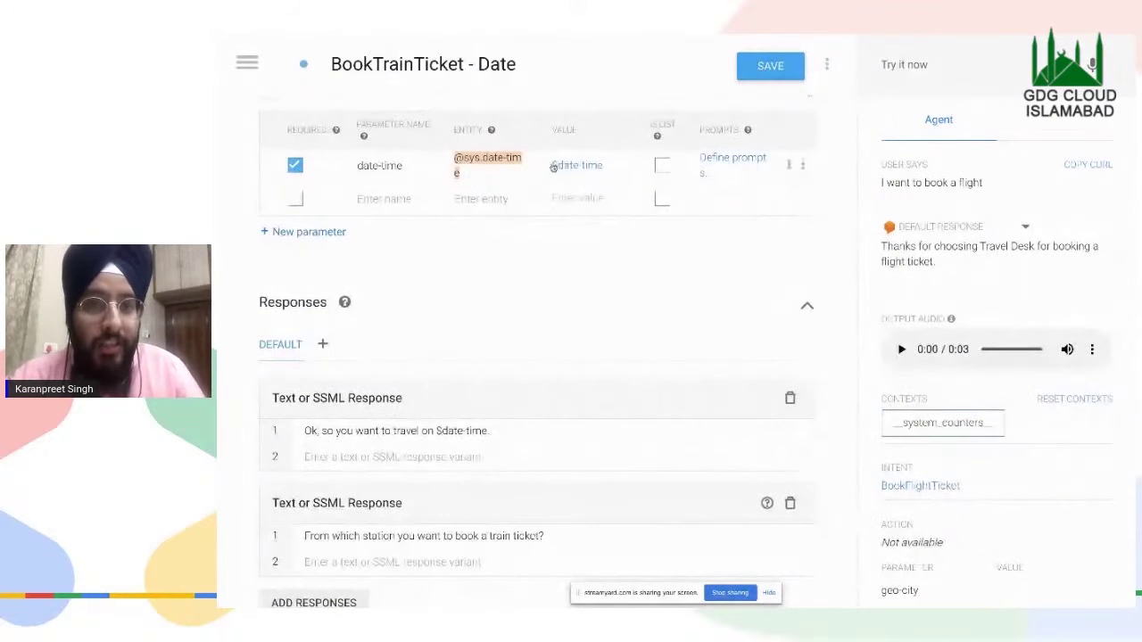
{"action": "scroll", "coordinate": [485, 364], "scroll_direction": "down", "scroll_amount": 1}
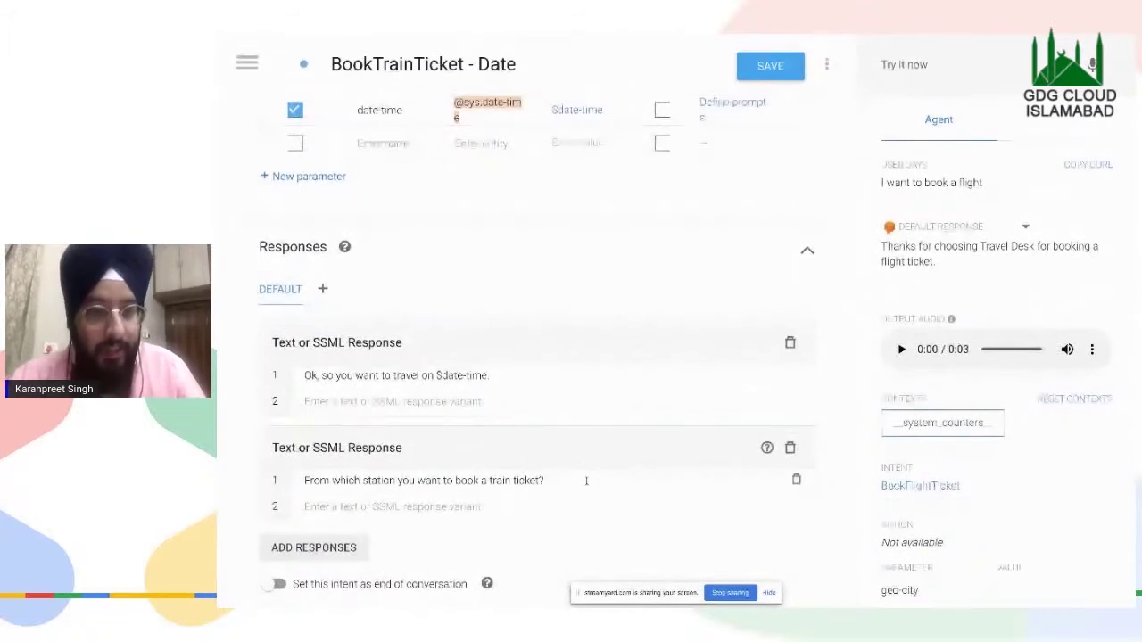
{"action": "left_click", "coordinate": [772, 66]}
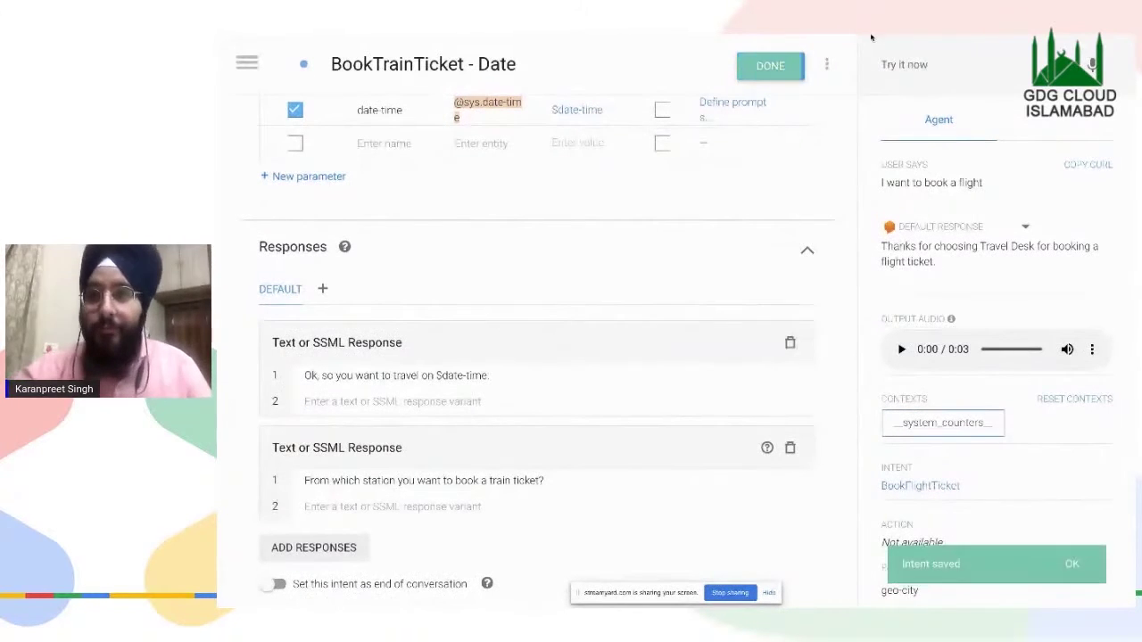
{"action": "left_click", "coordinate": [1071, 565]}
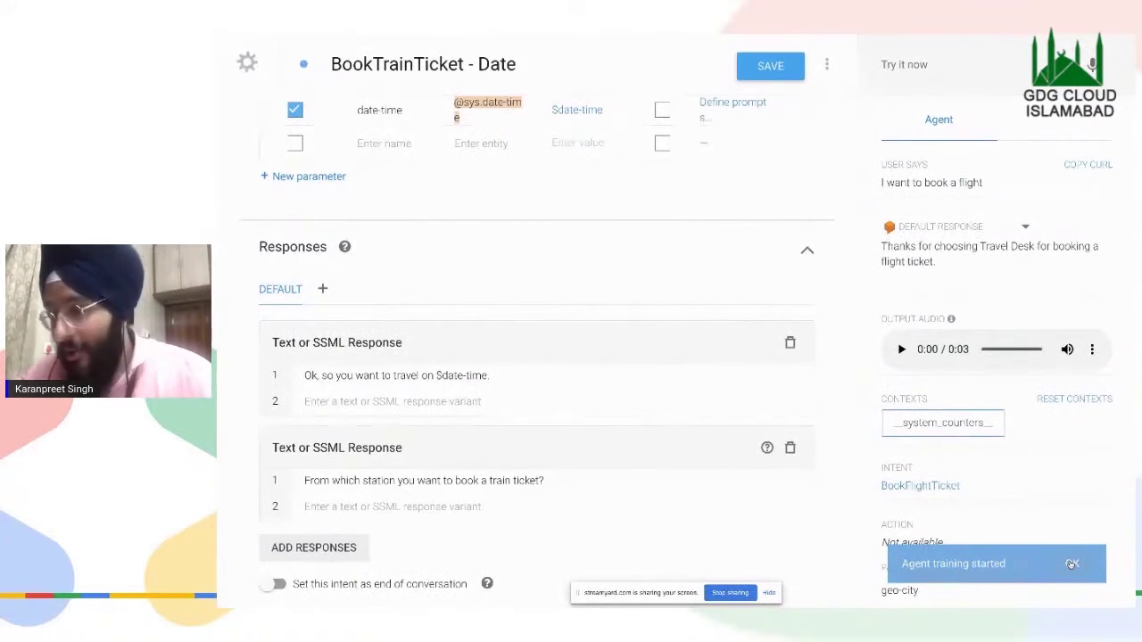
{"action": "left_click", "coordinate": [1073, 564]}
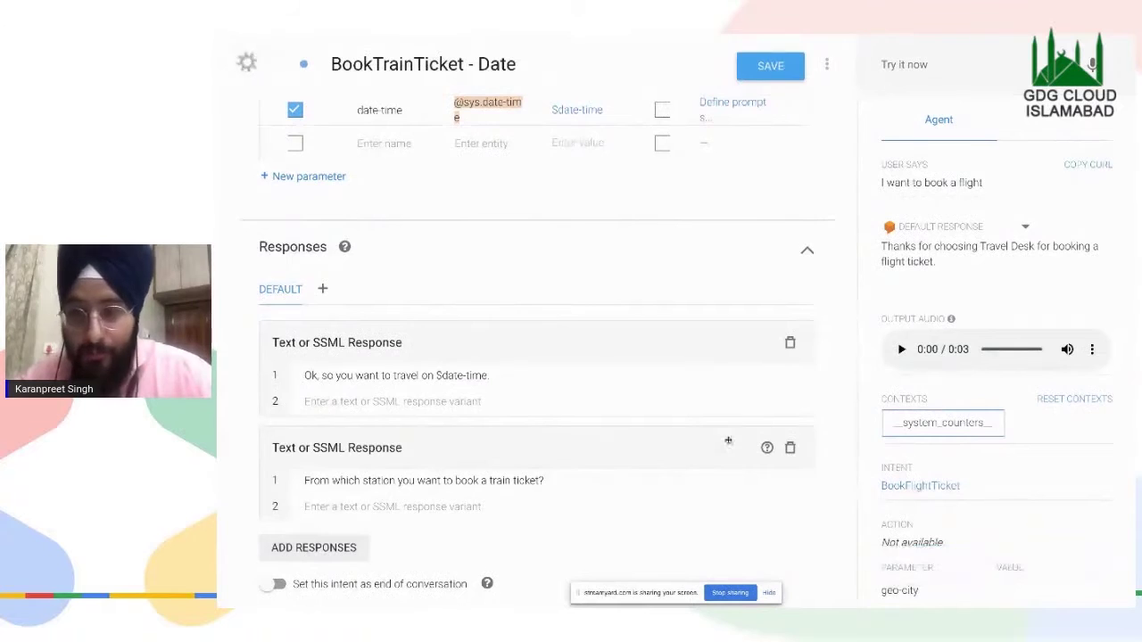
{"action": "scroll", "coordinate": [617, 163], "scroll_direction": "up", "scroll_amount": 1}
{"action": "scroll", "coordinate": [589, 186], "scroll_direction": "up", "scroll_amount": 10}
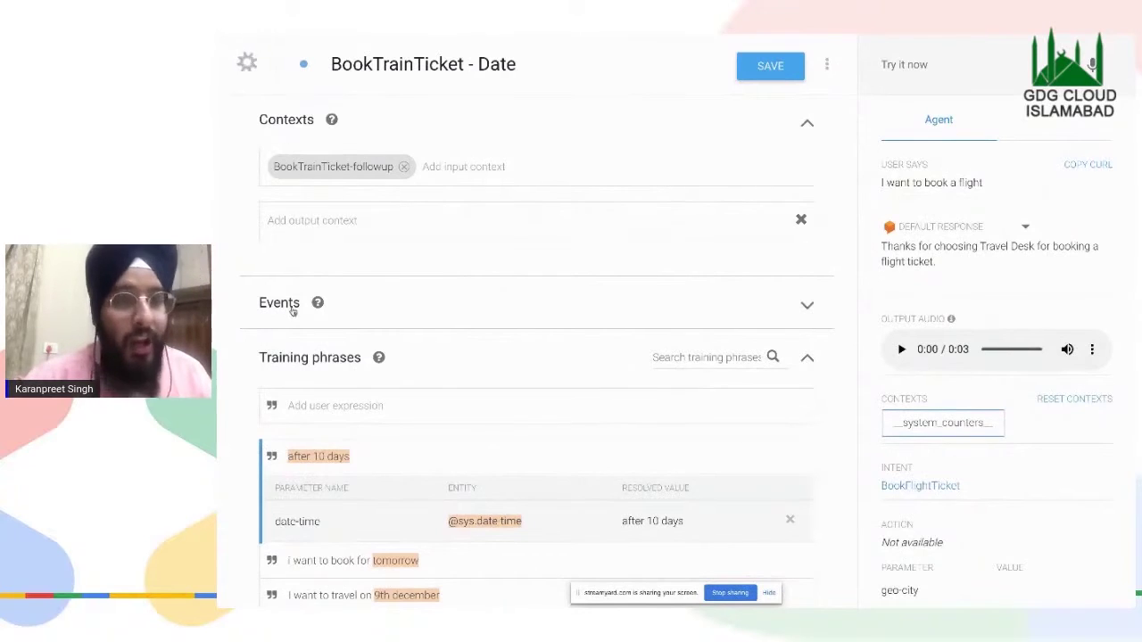
{"action": "key", "text": "ctrl+Up"}
{"action": "left_click", "coordinate": [679, 68]}
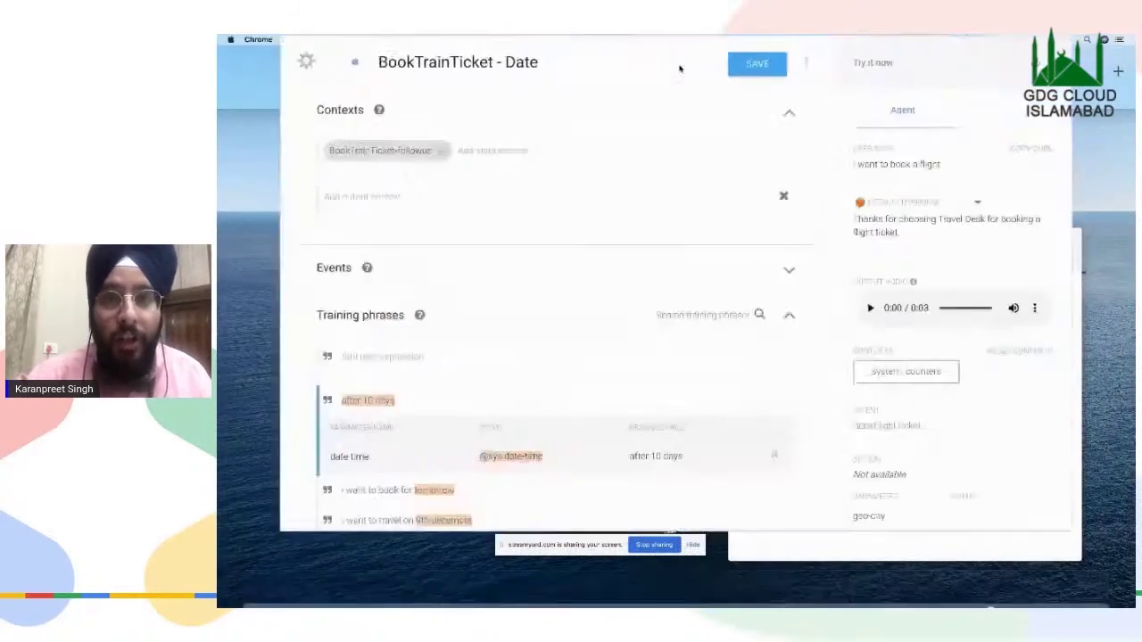
{"action": "scroll", "coordinate": [541, 436], "scroll_direction": "down", "scroll_amount": 3}
{"action": "scroll", "coordinate": [540, 437], "scroll_direction": "down", "scroll_amount": 5}
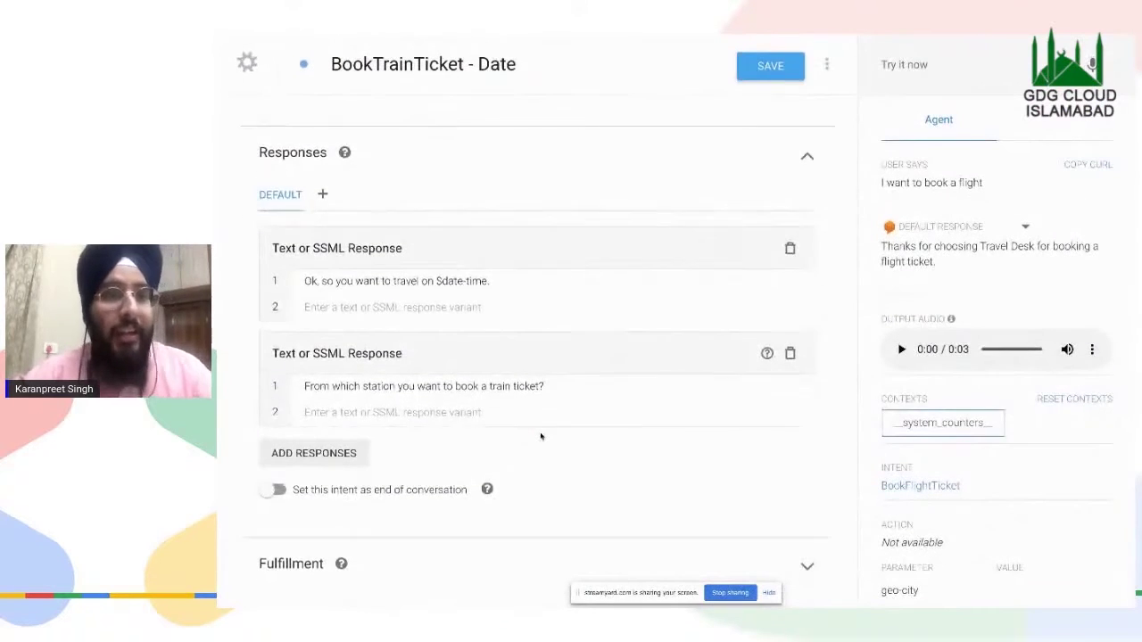
- Browse the system entities available for a new parameter of the intent, leaving the parameter row empty
{"action": "scroll", "coordinate": [540, 437], "scroll_direction": "up", "scroll_amount": 5}
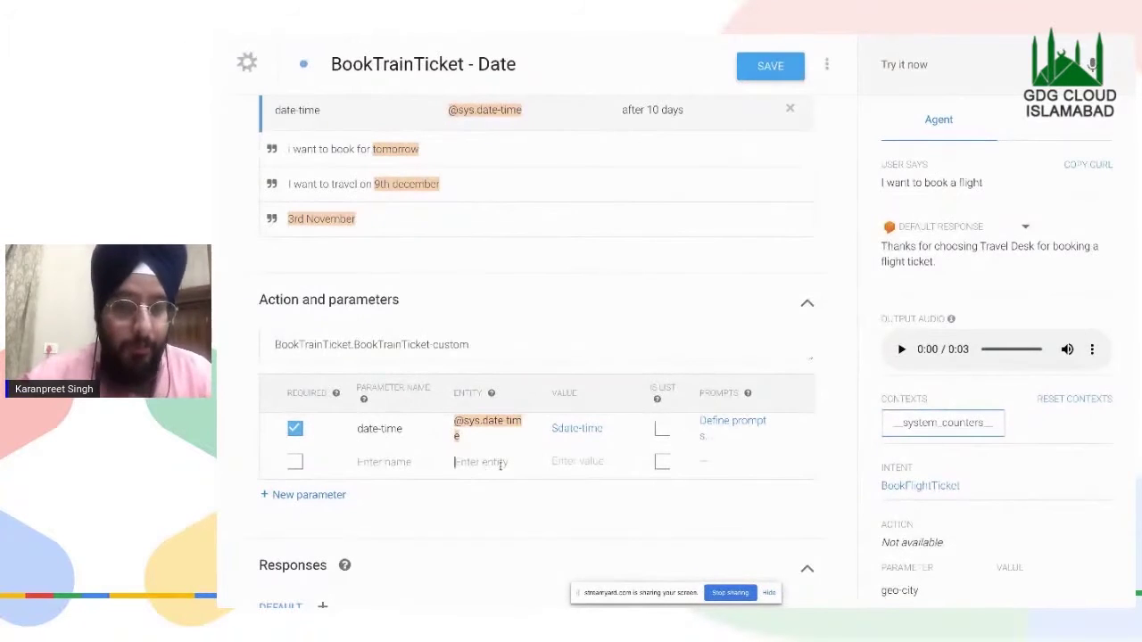
{"action": "left_click", "coordinate": [500, 468]}
{"action": "type", "text": "@"}
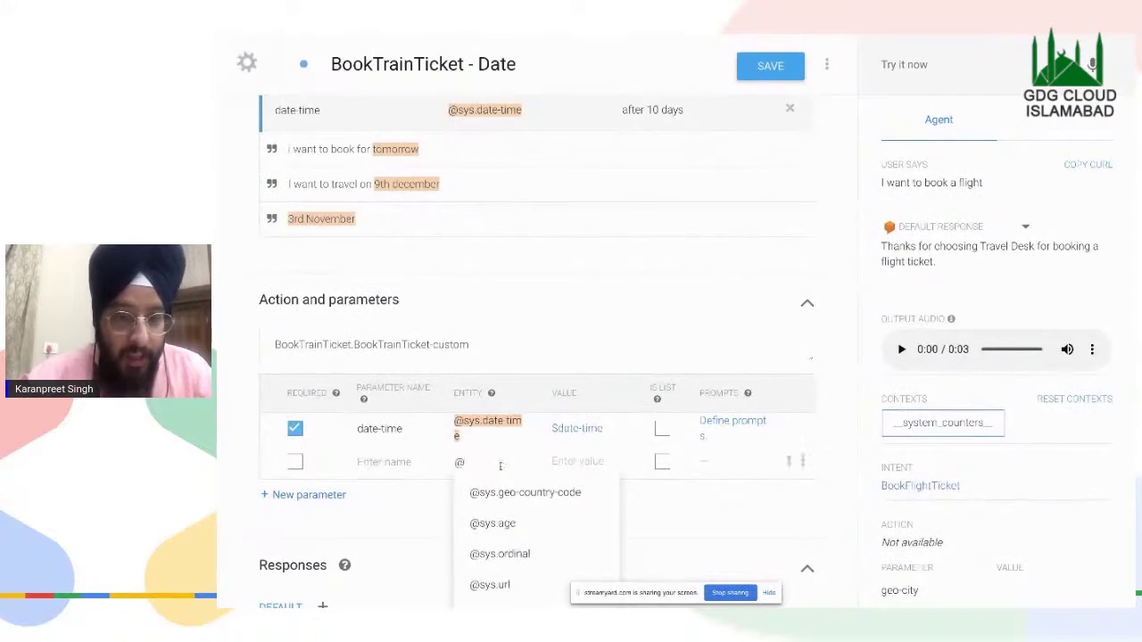
{"action": "scroll", "coordinate": [500, 465], "scroll_direction": "down", "scroll_amount": 3}
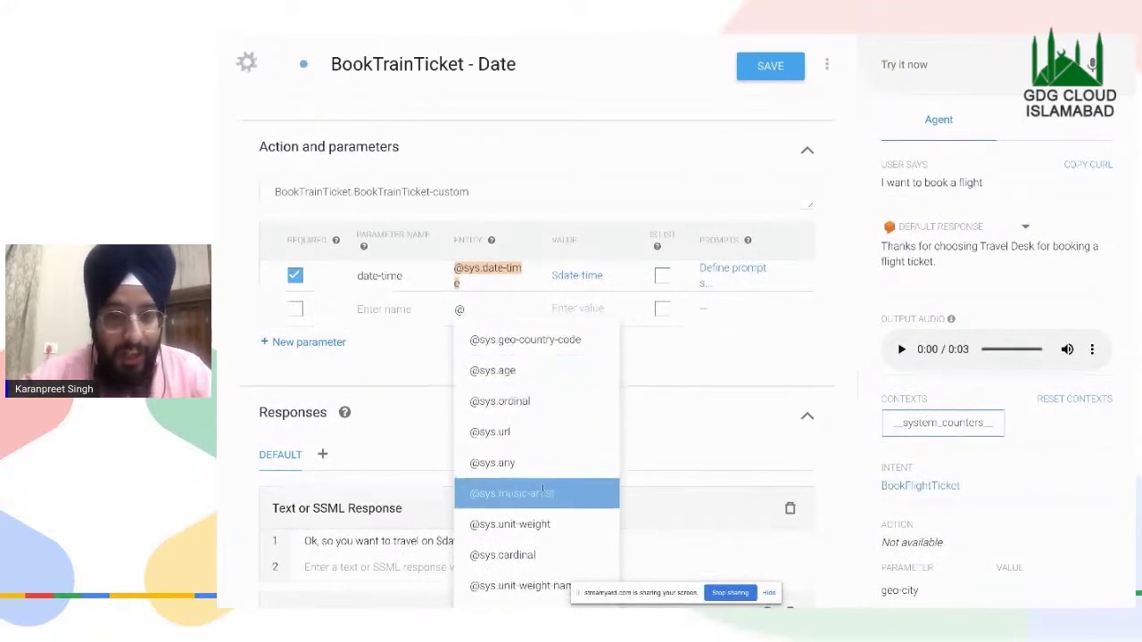
{"action": "scroll", "coordinate": [531, 375], "scroll_direction": "down", "scroll_amount": 5}
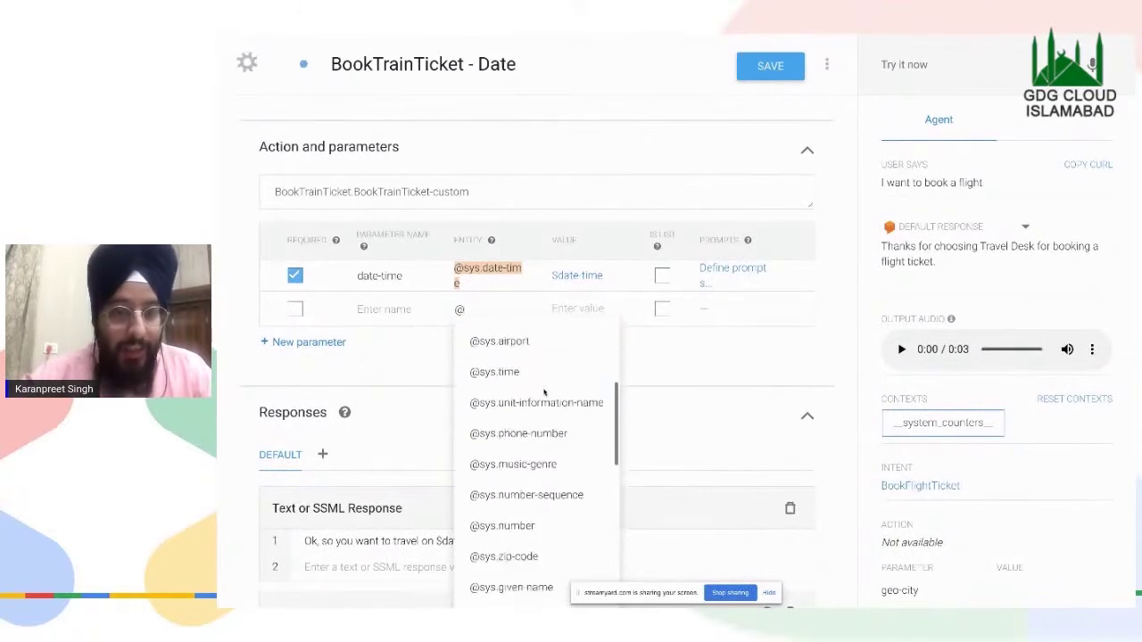
{"action": "scroll", "coordinate": [530, 360], "scroll_direction": "up", "scroll_amount": 2}
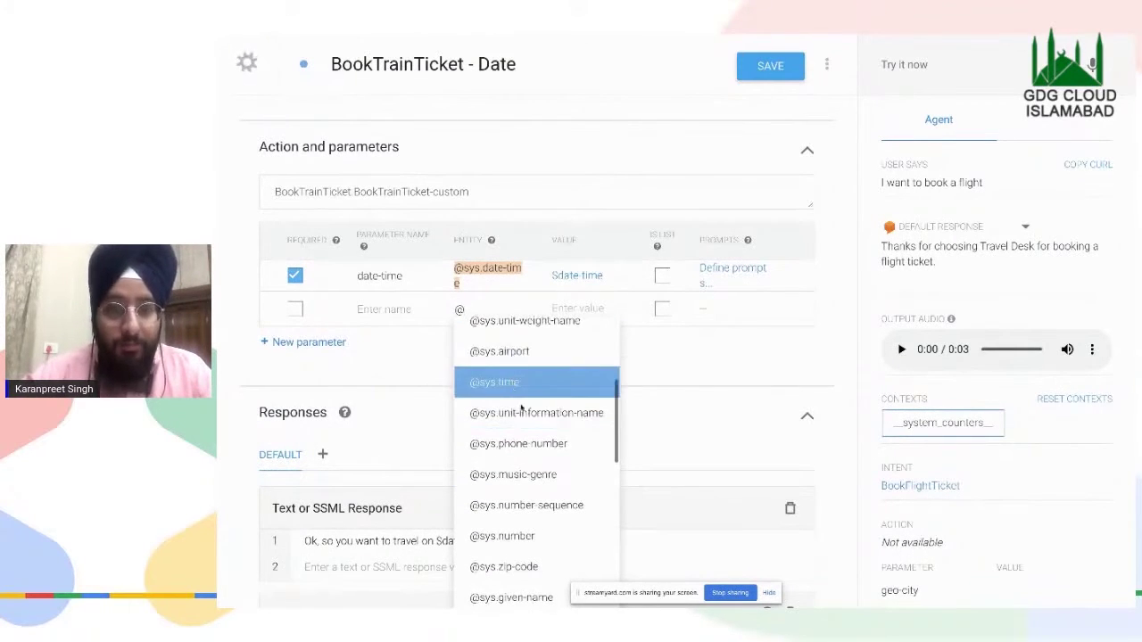
{"action": "scroll", "coordinate": [538, 505], "scroll_direction": "down", "scroll_amount": 3}
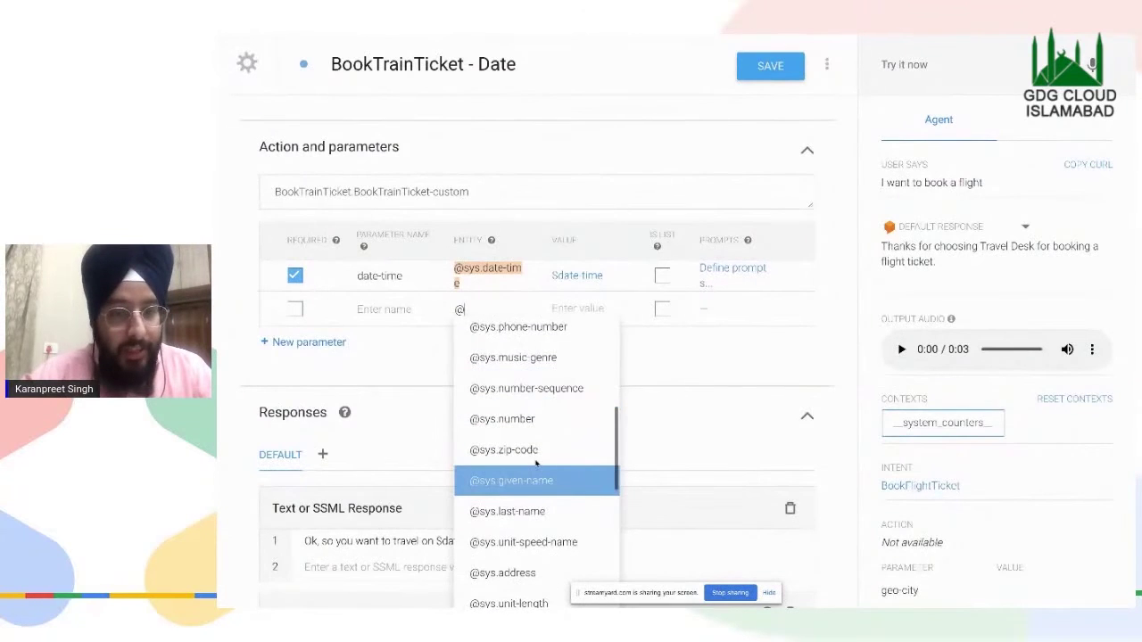
{"action": "scroll", "coordinate": [536, 463], "scroll_direction": "down", "scroll_amount": 5}
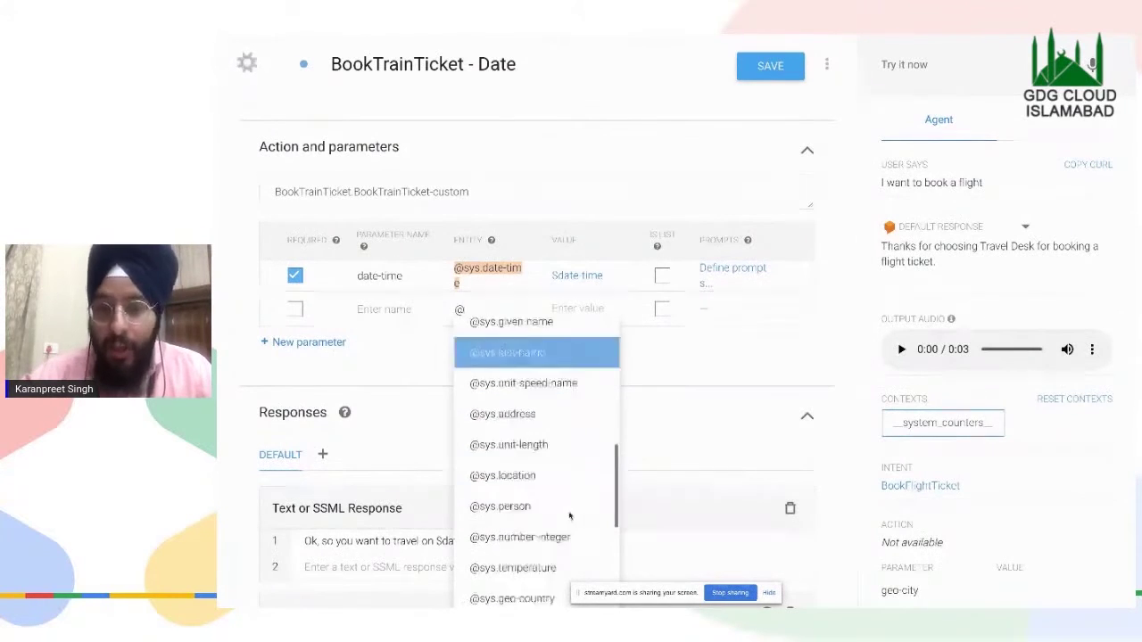
{"action": "left_click", "coordinate": [685, 448]}
{"action": "left_click", "coordinate": [464, 381]}
{"action": "scroll", "coordinate": [553, 442], "scroll_direction": "up", "scroll_amount": 2}
{"action": "left_click", "coordinate": [748, 460]}
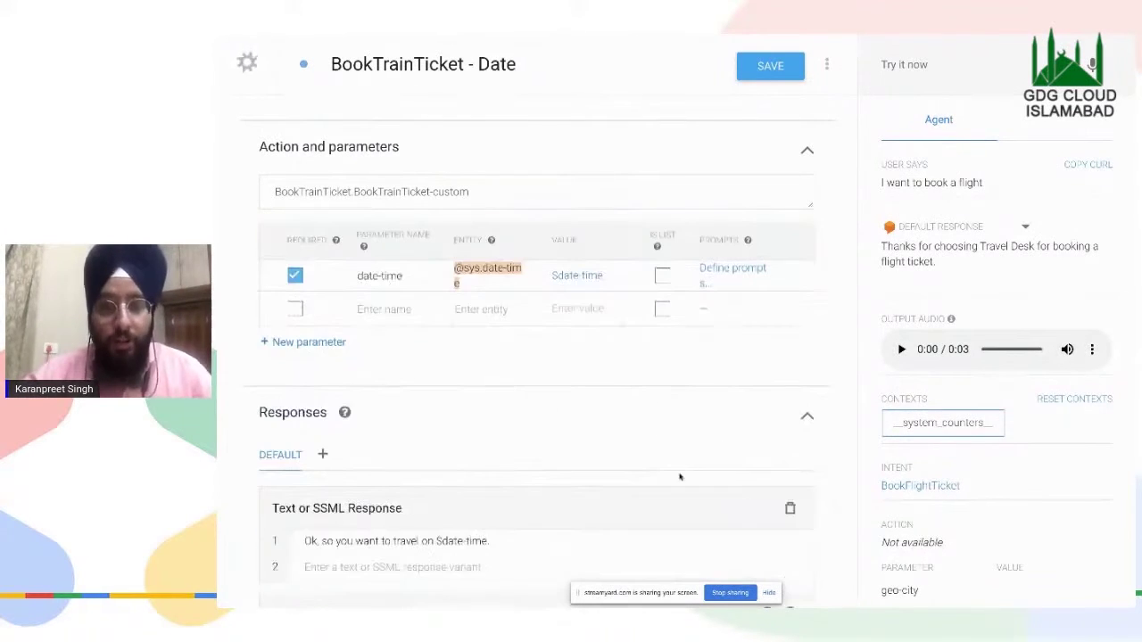
- Start a test conversation with the agent by sending the greeting "hello"
{"action": "left_click", "coordinate": [964, 61]}
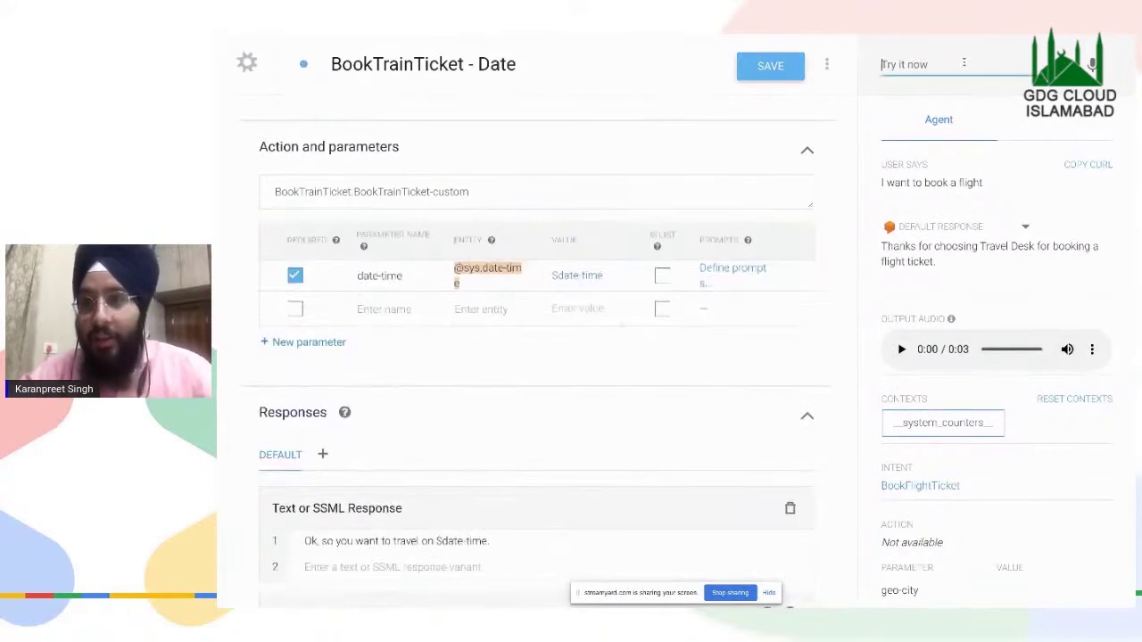
{"action": "type", "text": "hello"}
{"action": "key", "text": "Return"}
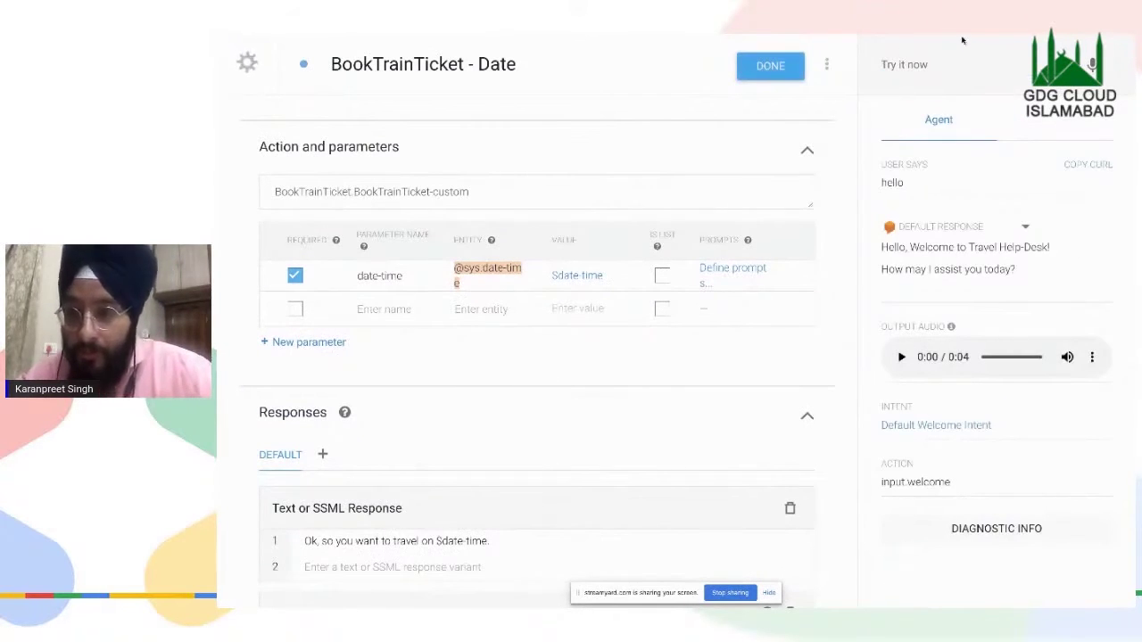
- Send "train ticket" to the agent as the test request
{"action": "left_click", "coordinate": [928, 64]}
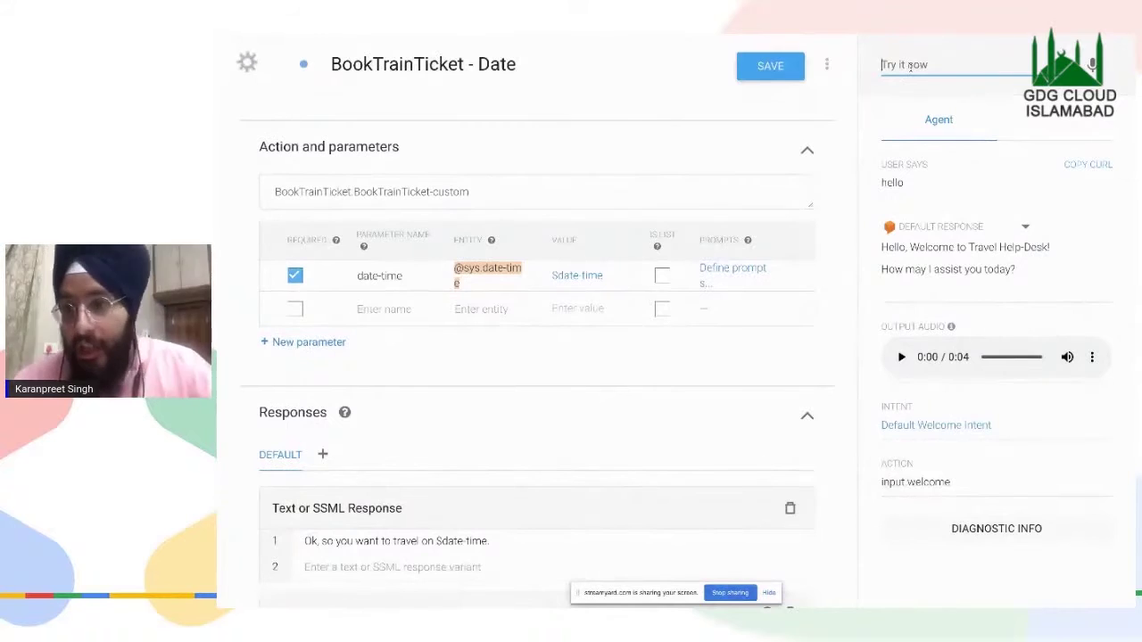
{"action": "type", "text": "taain"}
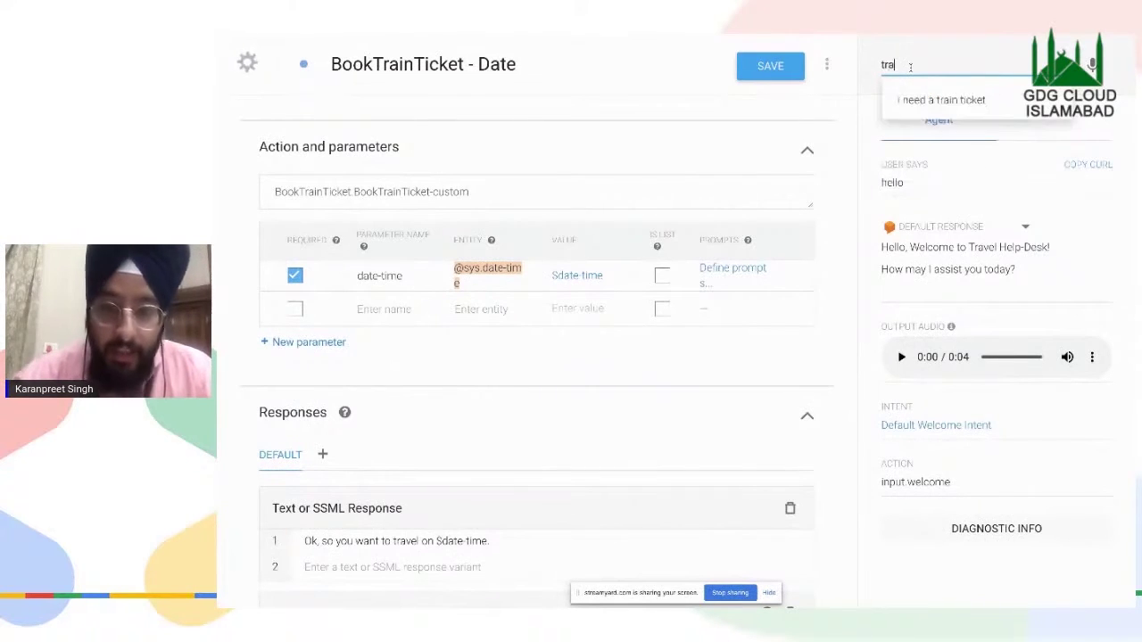
{"action": "key", "text": "BackSpace"}
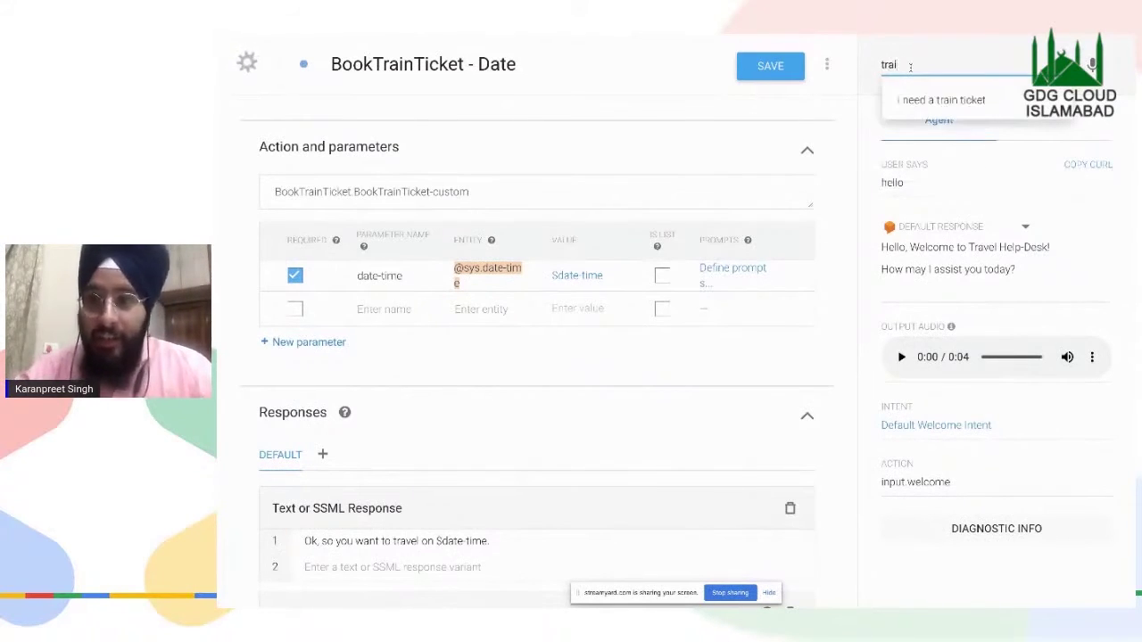
{"action": "type", "text": "n ticket"}
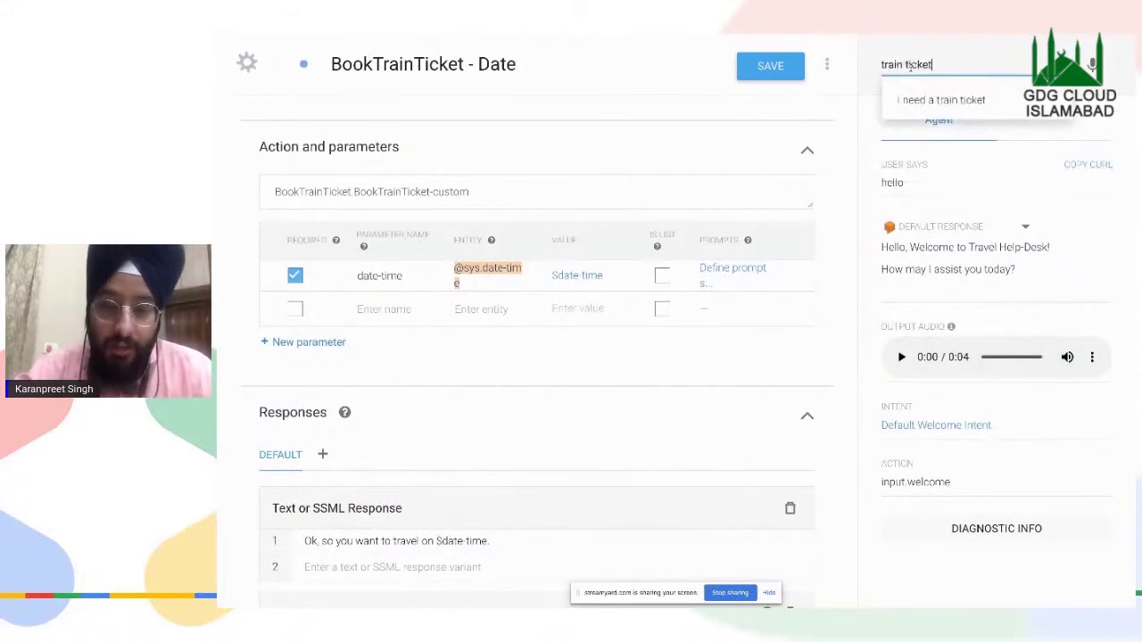
{"action": "key", "text": "Return"}
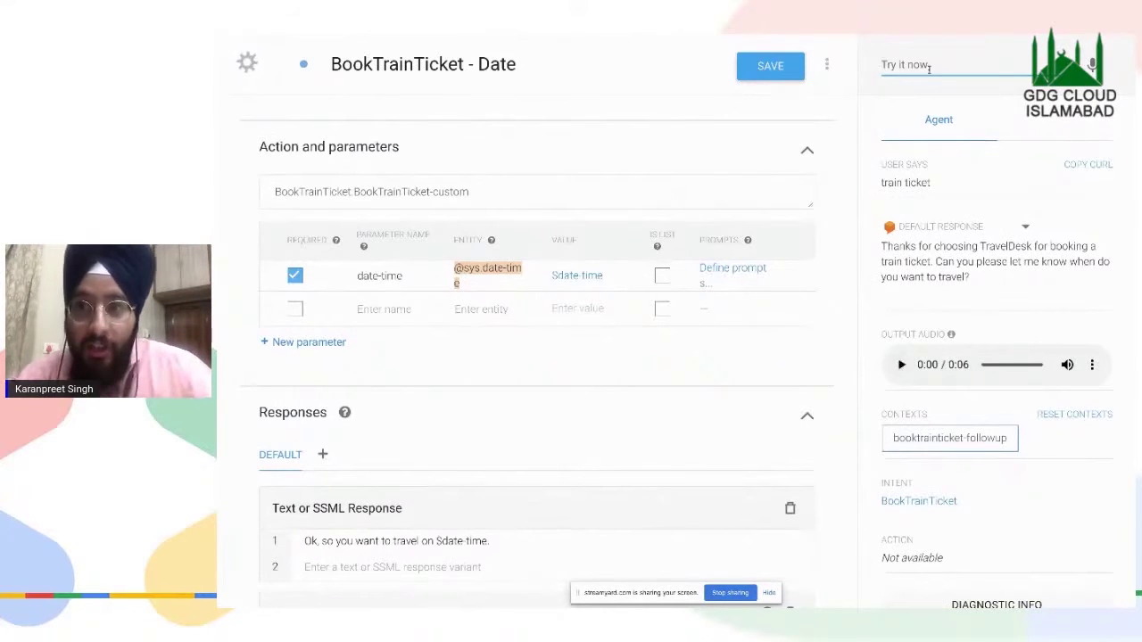
- Answer the travel date question with "1st january", examine the date and station question in the reply, and play its audio output
{"action": "type", "text": "1st january"}
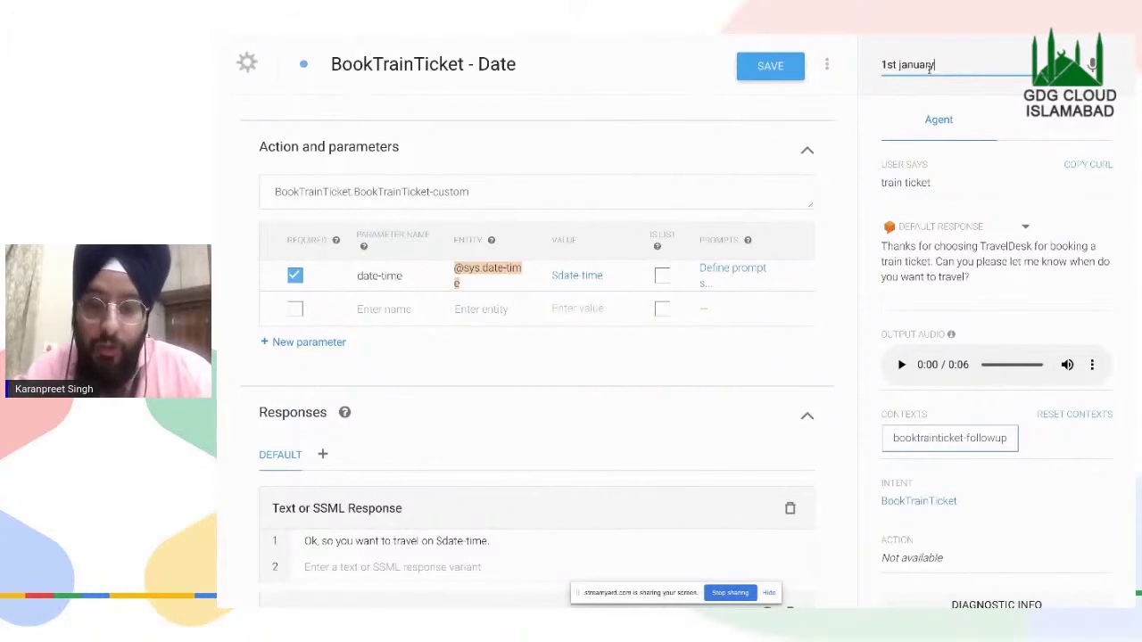
{"action": "key", "text": "Return"}
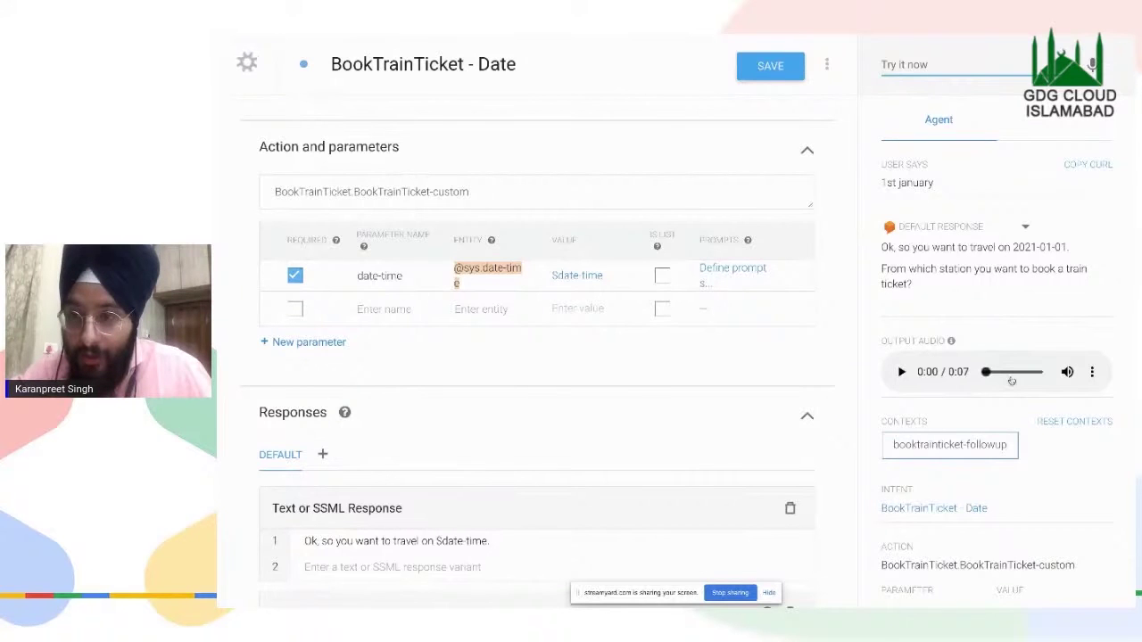
{"action": "scroll", "coordinate": [1012, 381], "scroll_direction": "down", "scroll_amount": 1}
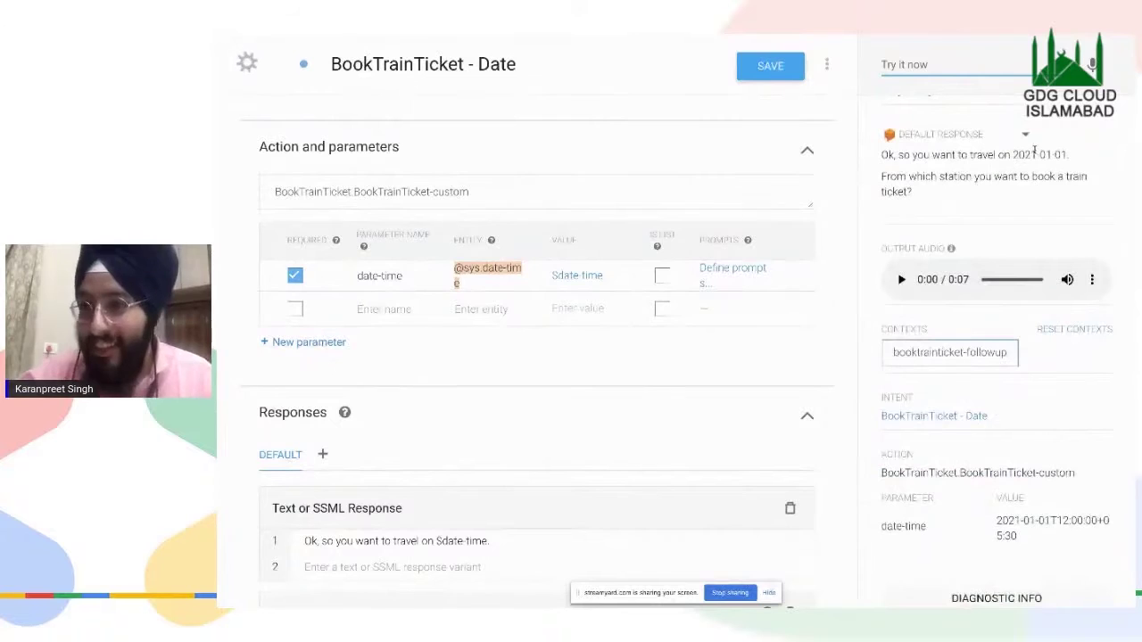
{"action": "left_click", "coordinate": [1067, 154]}
{"action": "left_click_drag", "start_coordinate": [1067, 154], "coordinate": [1012, 153]}
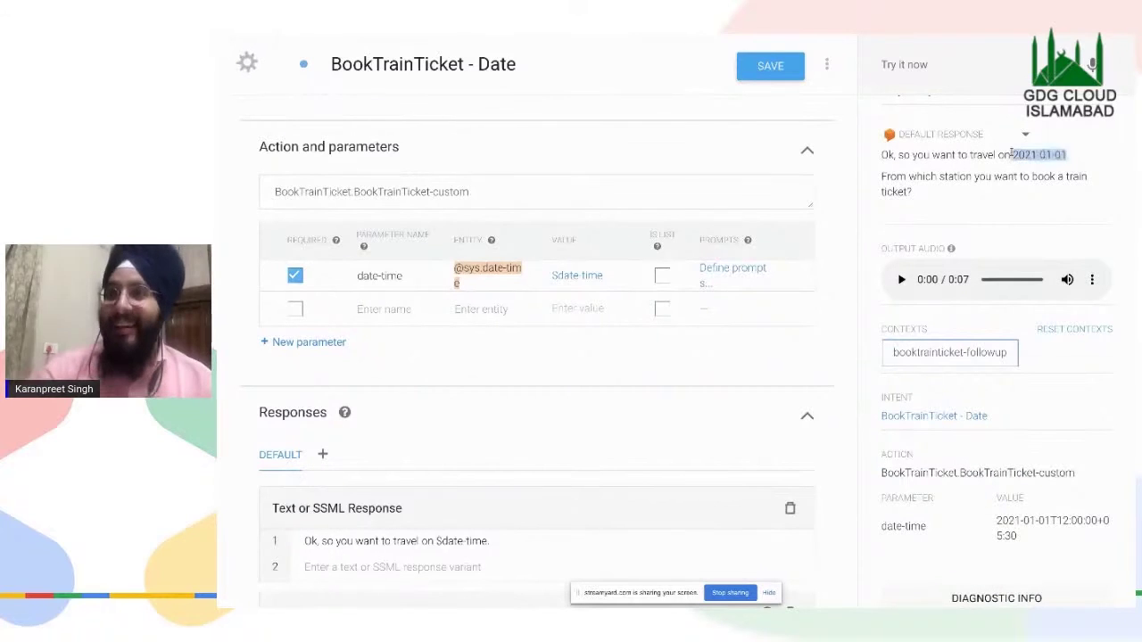
{"action": "left_click", "coordinate": [1012, 153]}
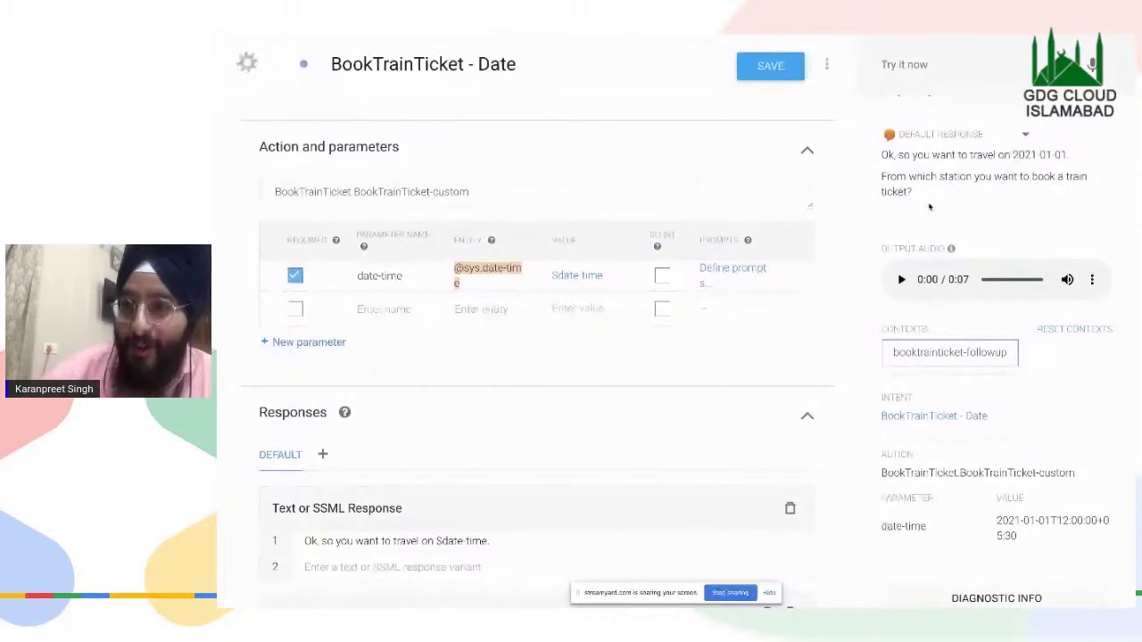
{"action": "left_click_drag", "start_coordinate": [929, 207], "coordinate": [903, 284]}
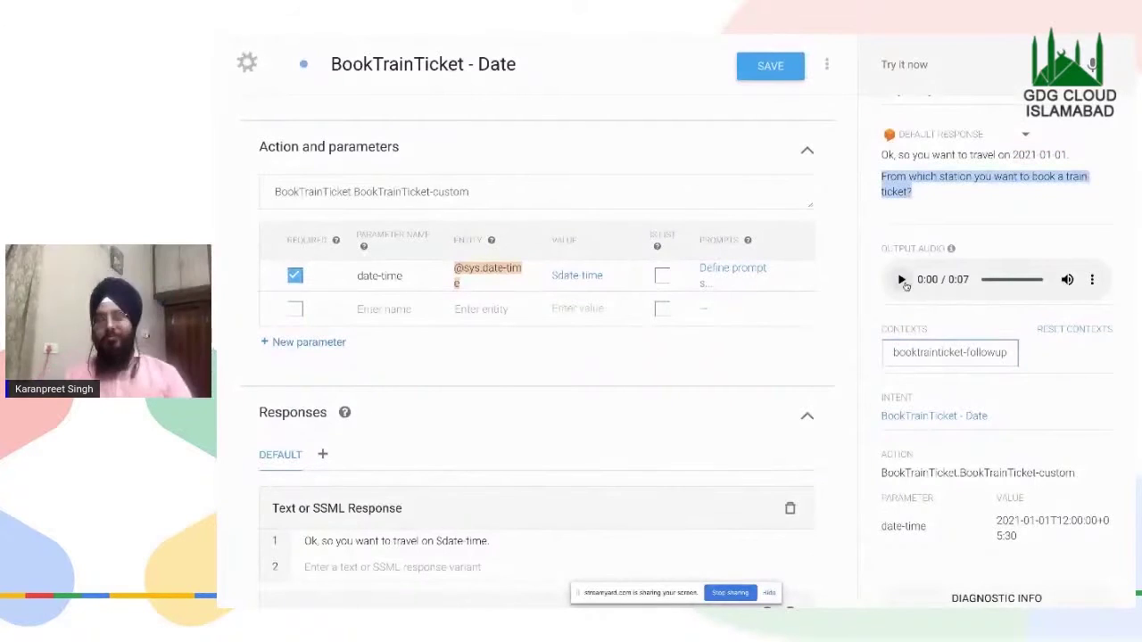
{"action": "left_click", "coordinate": [903, 280]}
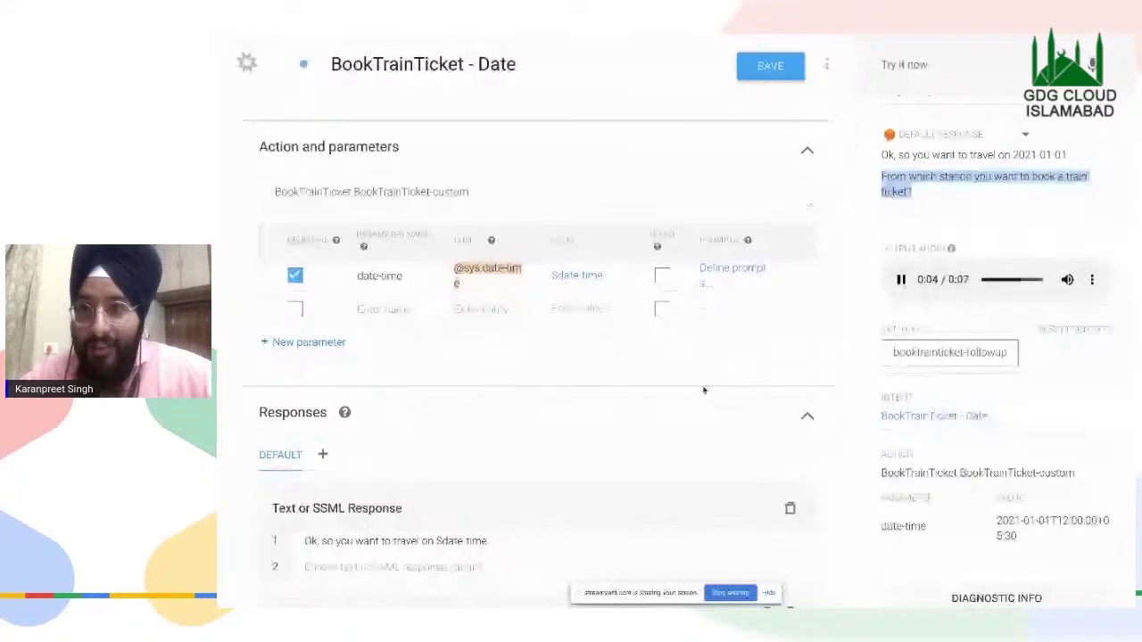
- Reset the test conversation's contexts and greet the agent again with "hello"
{"action": "left_click", "coordinate": [1104, 333]}
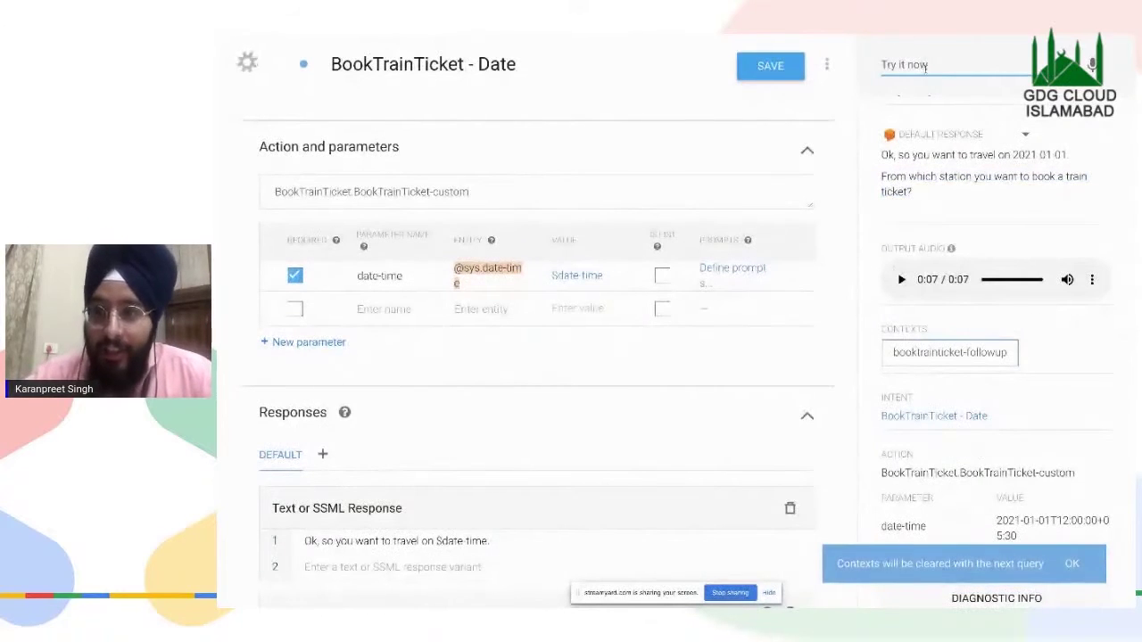
{"action": "type", "text": "hello"}
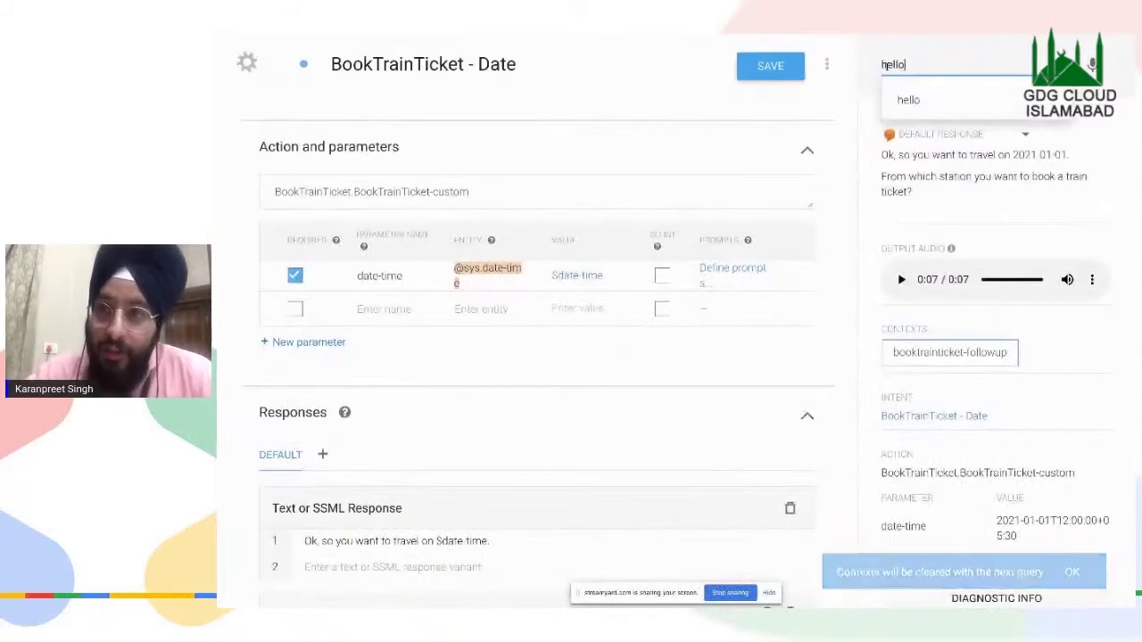
{"action": "key", "text": "Return"}
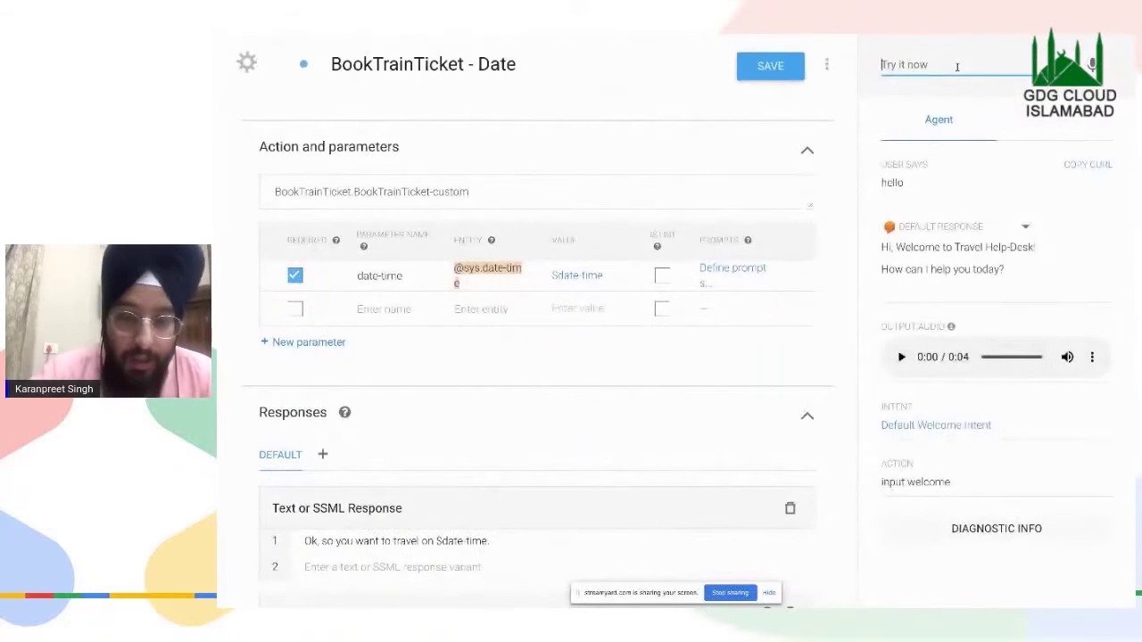
{"action": "type", "text": "I want"}
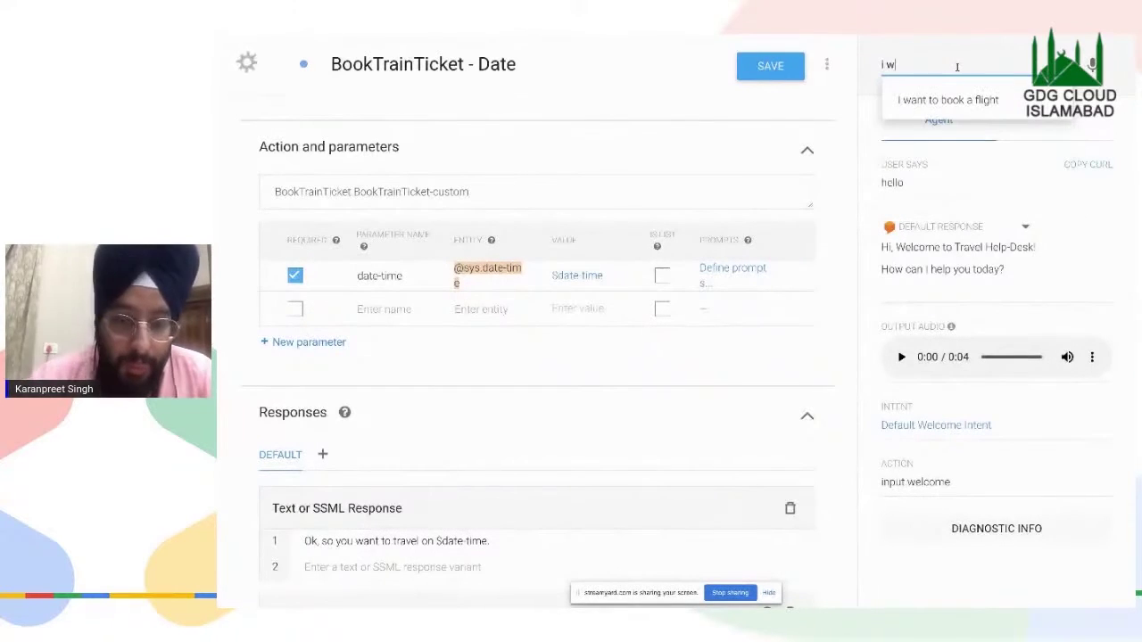
{"action": "type", "text": " to travel"}
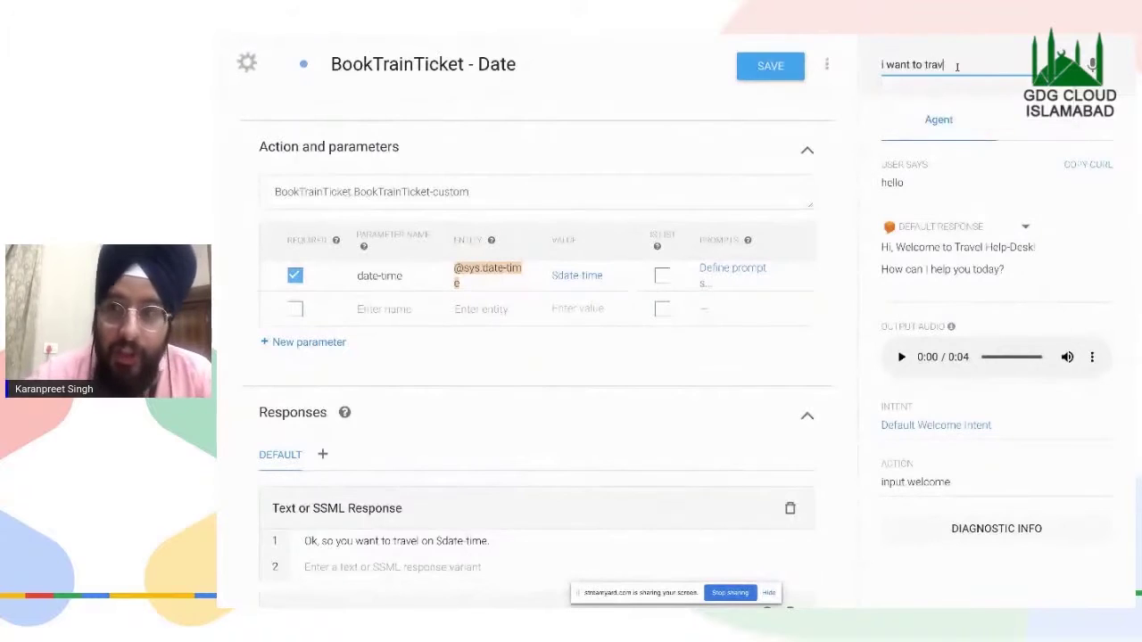
{"action": "key", "text": "BackSpace"}
{"action": "key", "text": "BackSpace"}
{"action": "key", "text": "BackSpace"}
{"action": "key", "text": "BackSpace"}
{"action": "key", "text": "BackSpace"}
{"action": "key", "text": "BackSpace"}
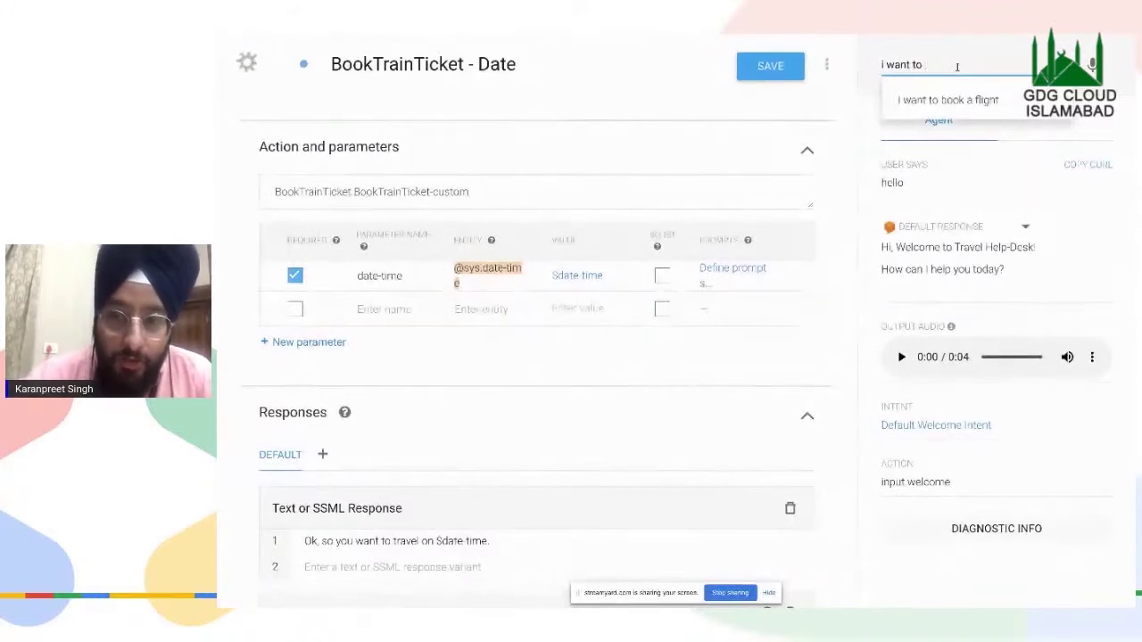
{"action": "key", "text": "BackSpace"}
{"action": "key", "text": "BackSpace"}
{"action": "key", "text": "BackSpace"}
{"action": "key", "text": "BackSpace"}
{"action": "key", "text": "BackSpace"}
- Send the single word "train" to the agent as the booking request
{"action": "type", "text": "tra"}
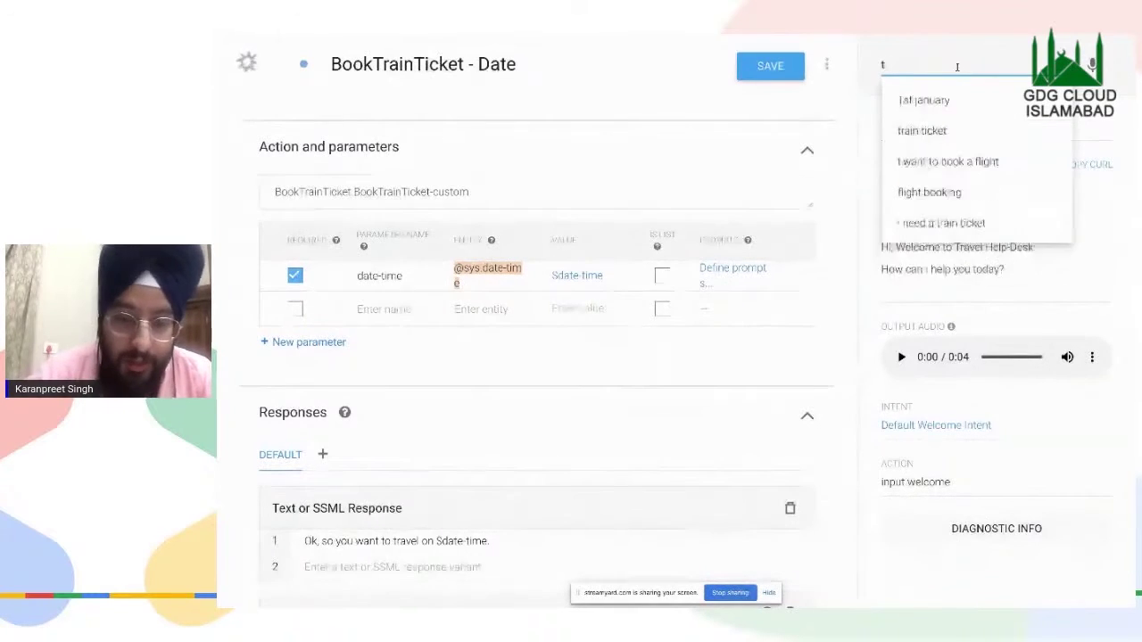
{"action": "key", "text": "BackSpace"}
{"action": "key", "text": "BackSpace"}
{"action": "key", "text": "BackSpace"}
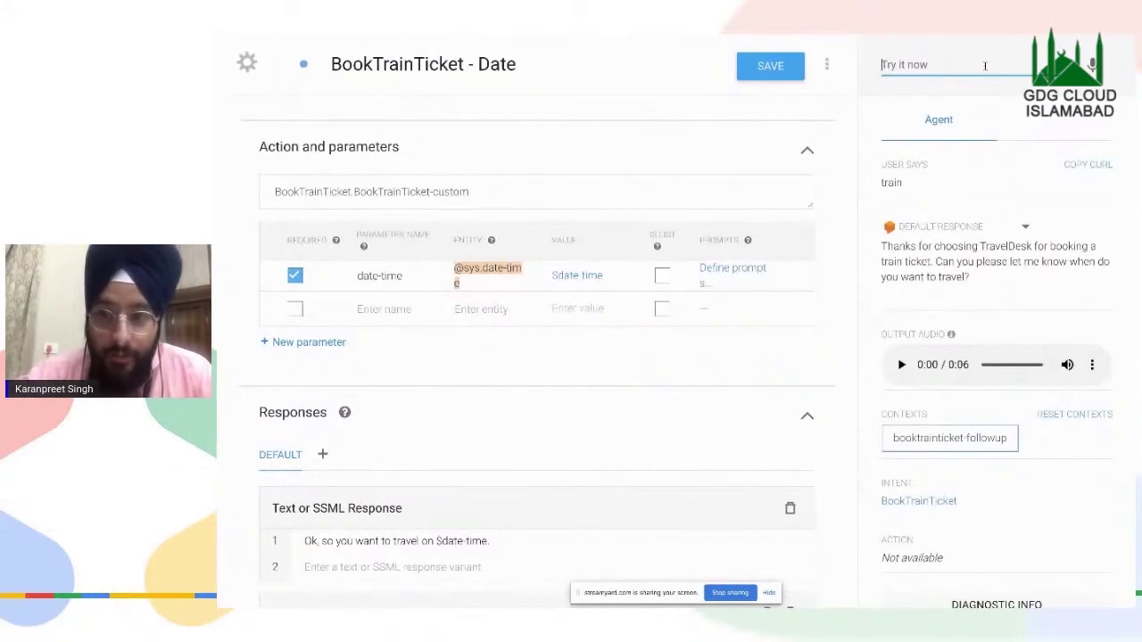
- Answer the travel date question with "tomorrow", play the reply's audio output and examine the resolved date
{"action": "type", "text": "t"}
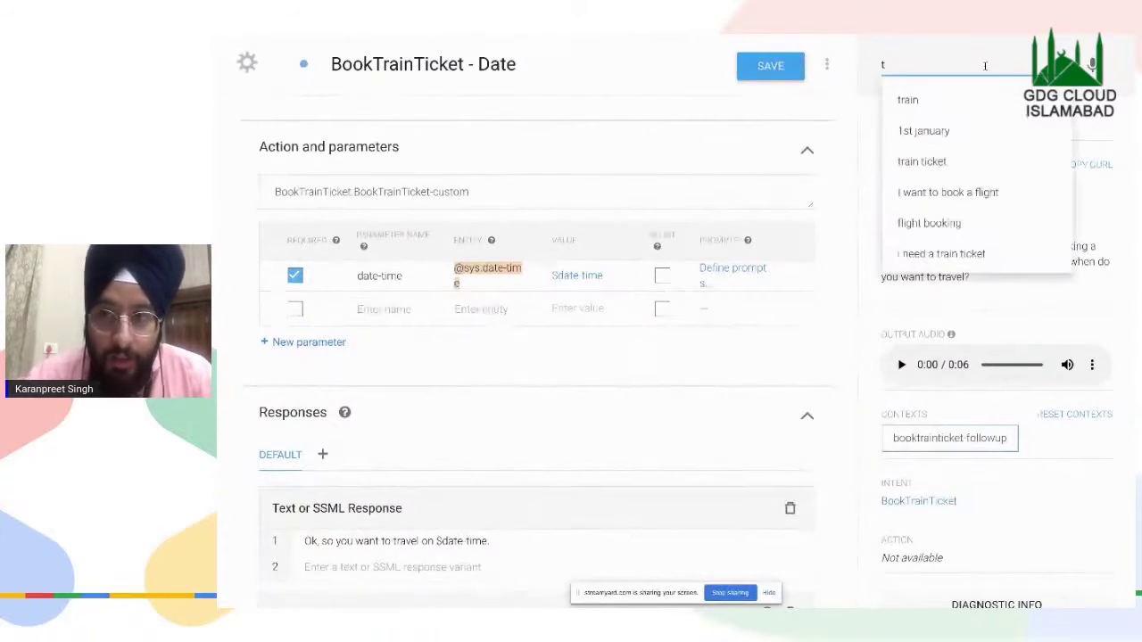
{"action": "type", "text": "o"}
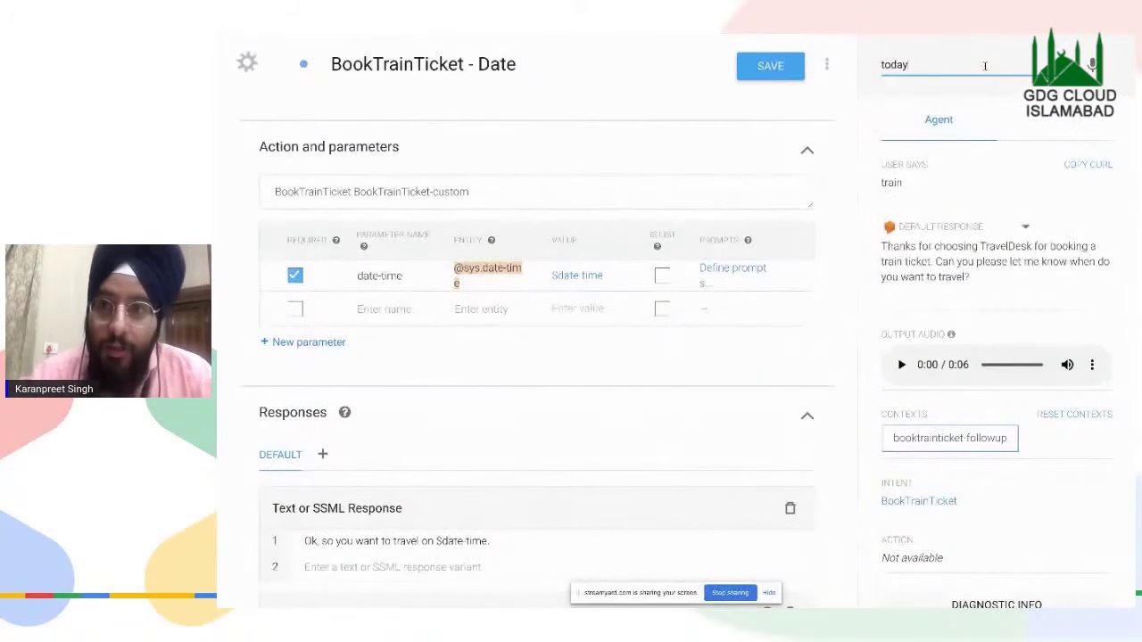
{"action": "type", "text": "morrow"}
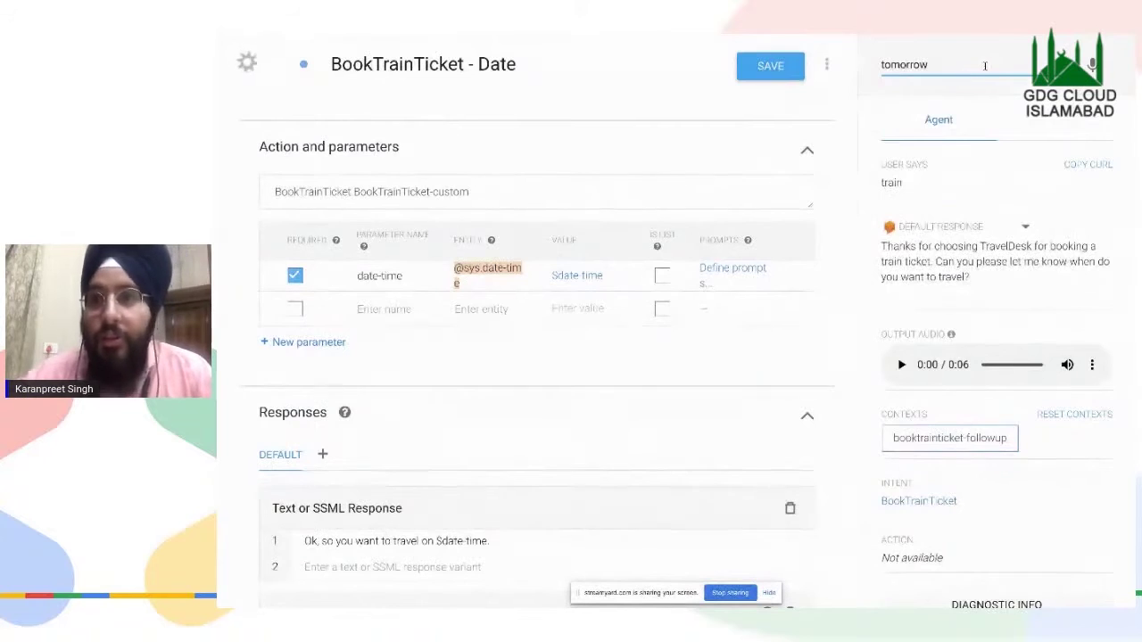
{"action": "key", "text": "Return"}
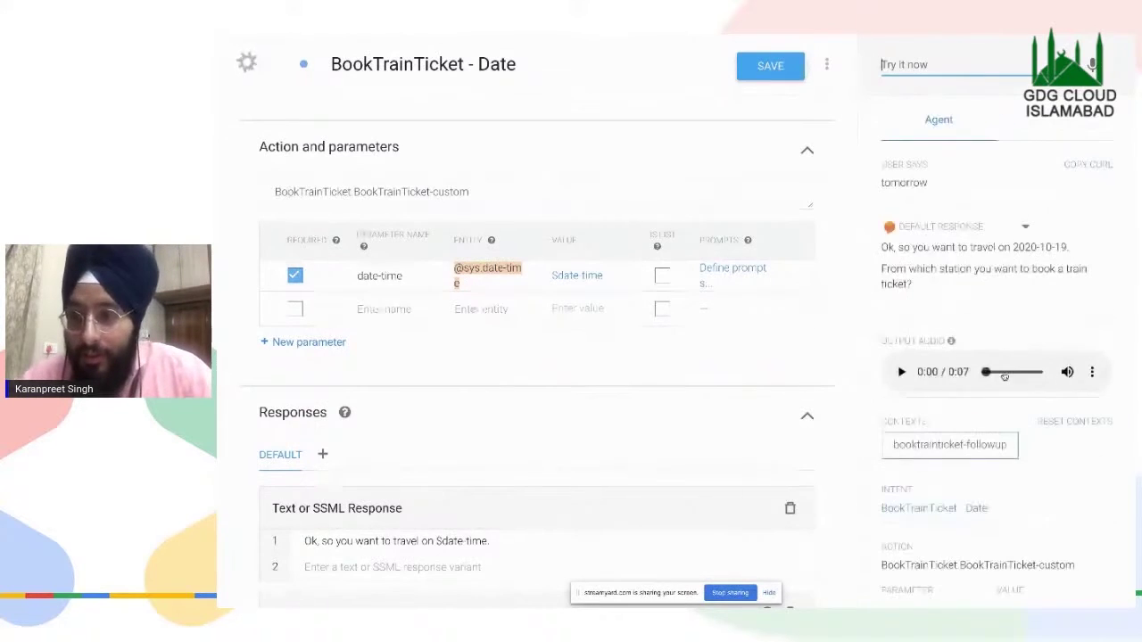
{"action": "left_click", "coordinate": [902, 372]}
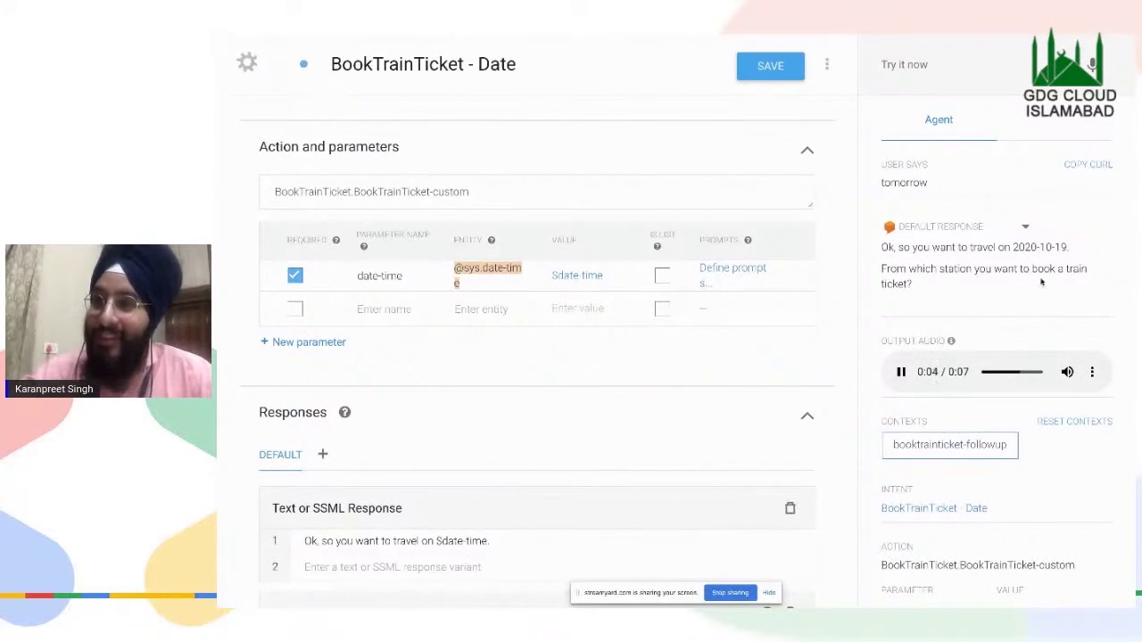
{"action": "left_click_drag", "start_coordinate": [1074, 247], "coordinate": [1008, 247]}
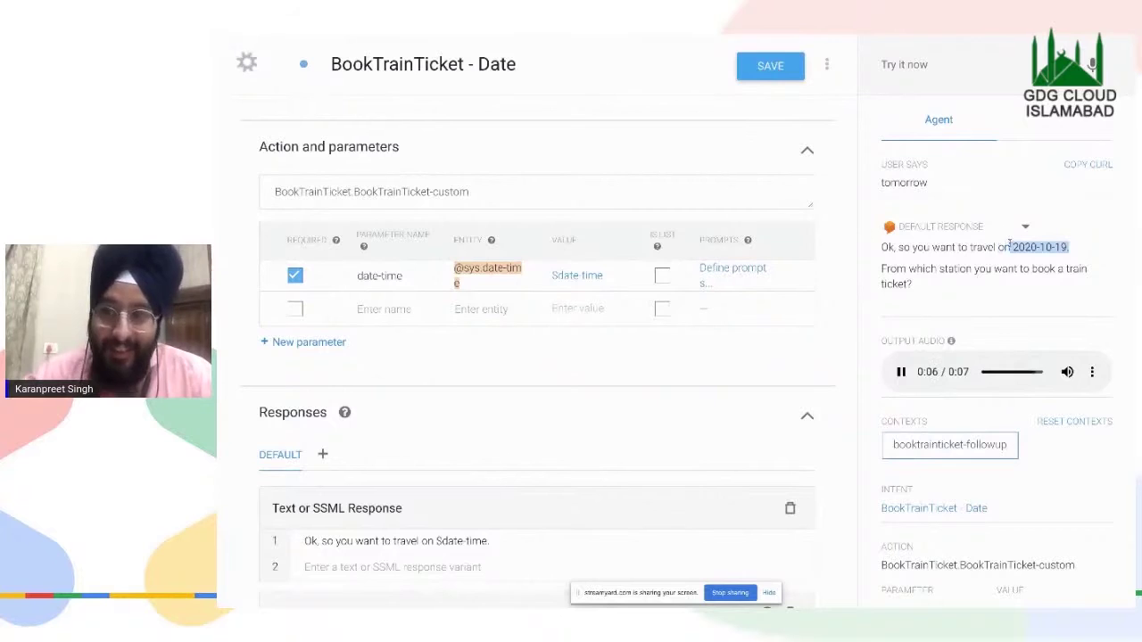
{"action": "left_click", "coordinate": [1011, 246]}
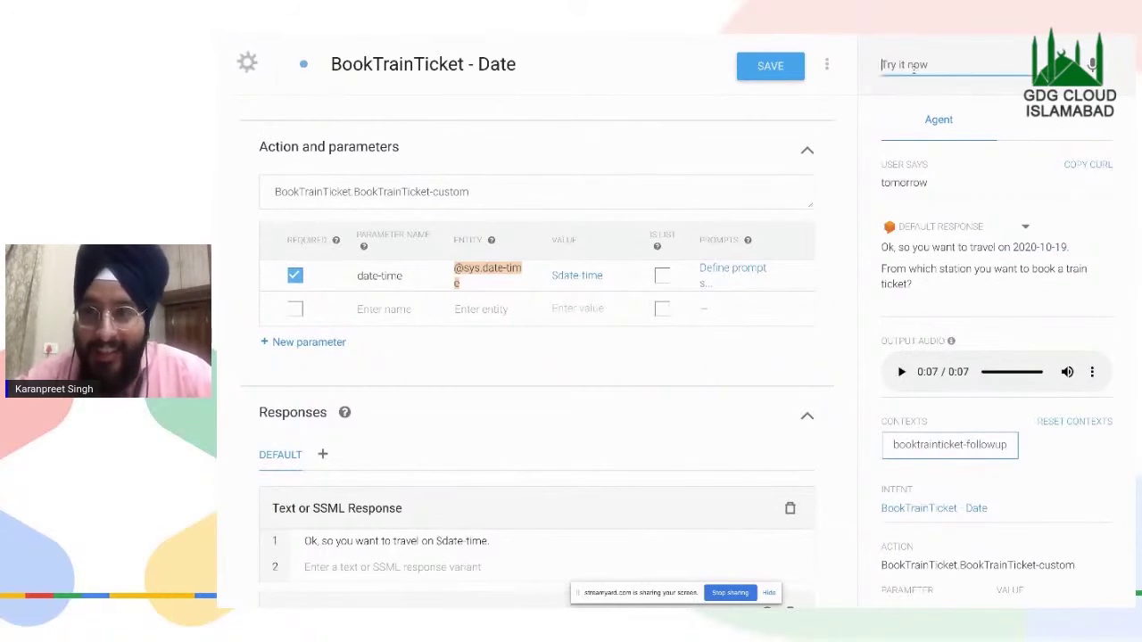
- Clear the contexts once more and open a new test conversation with "hello"
{"action": "left_click", "coordinate": [1061, 423]}
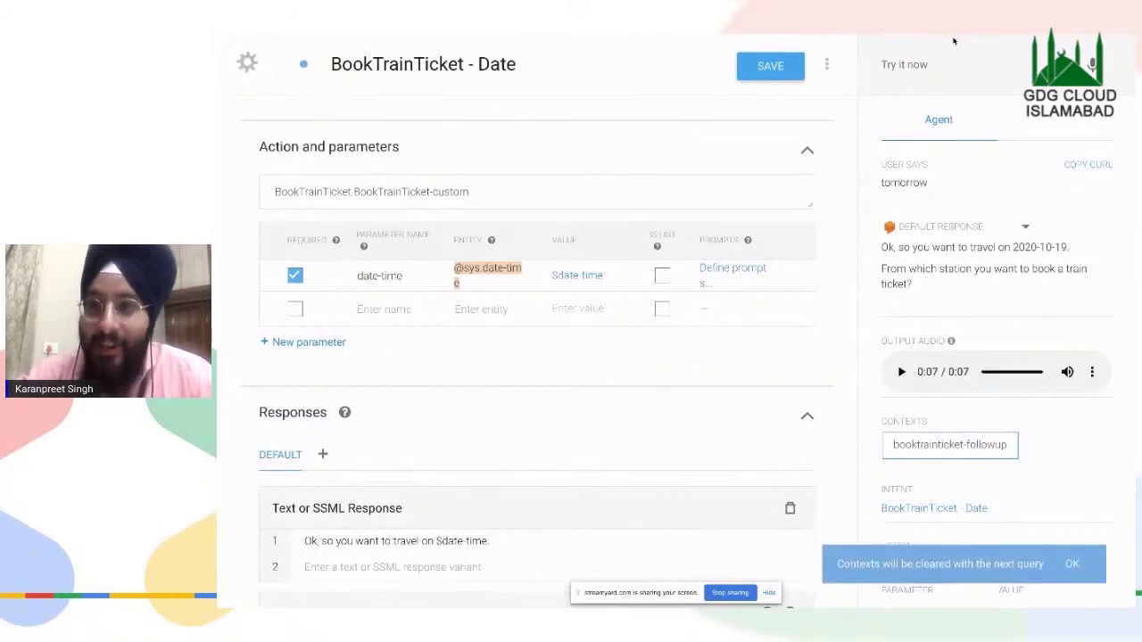
{"action": "left_click", "coordinate": [952, 64]}
{"action": "type", "text": "hello"}
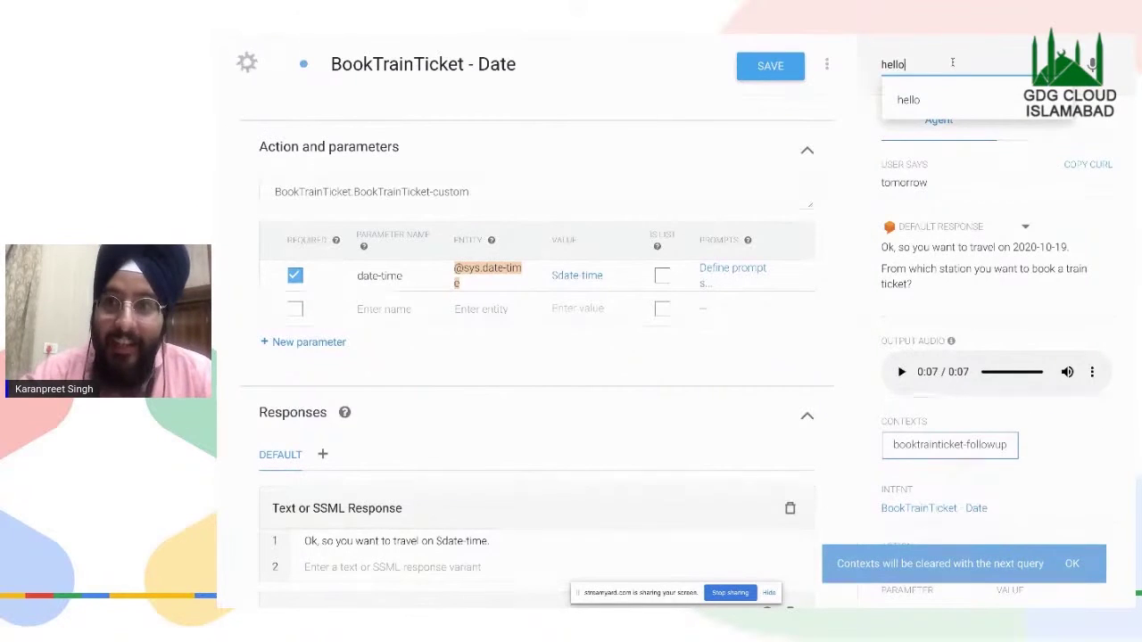
{"action": "key", "text": "Return"}
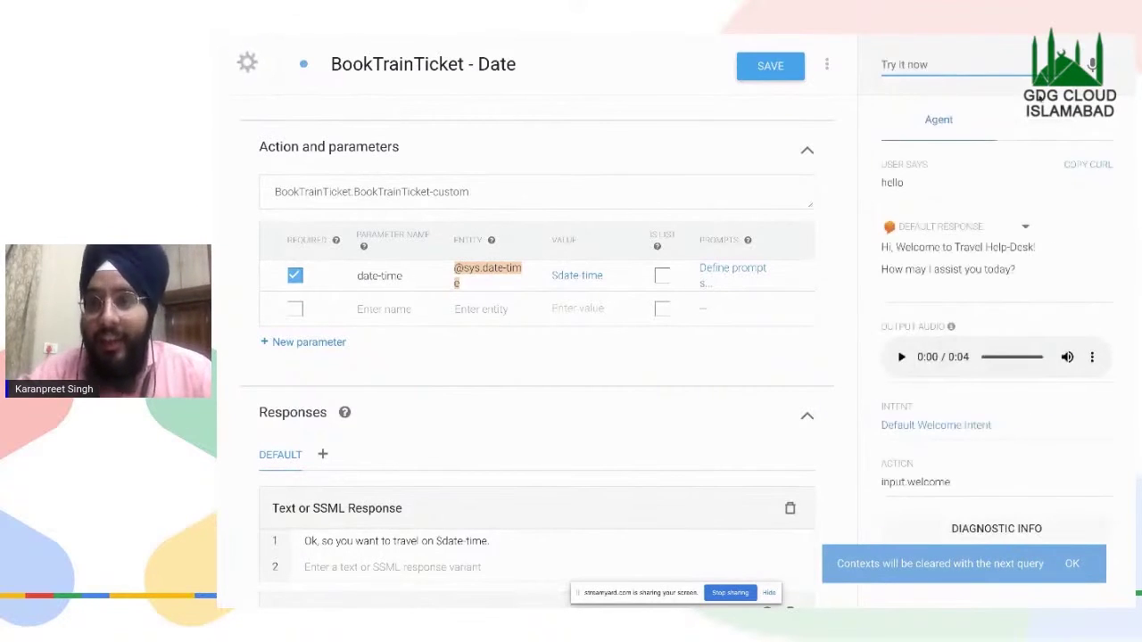
- Request a "train ticket" from the agent in the new test conversation
{"action": "left_click", "coordinate": [923, 67]}
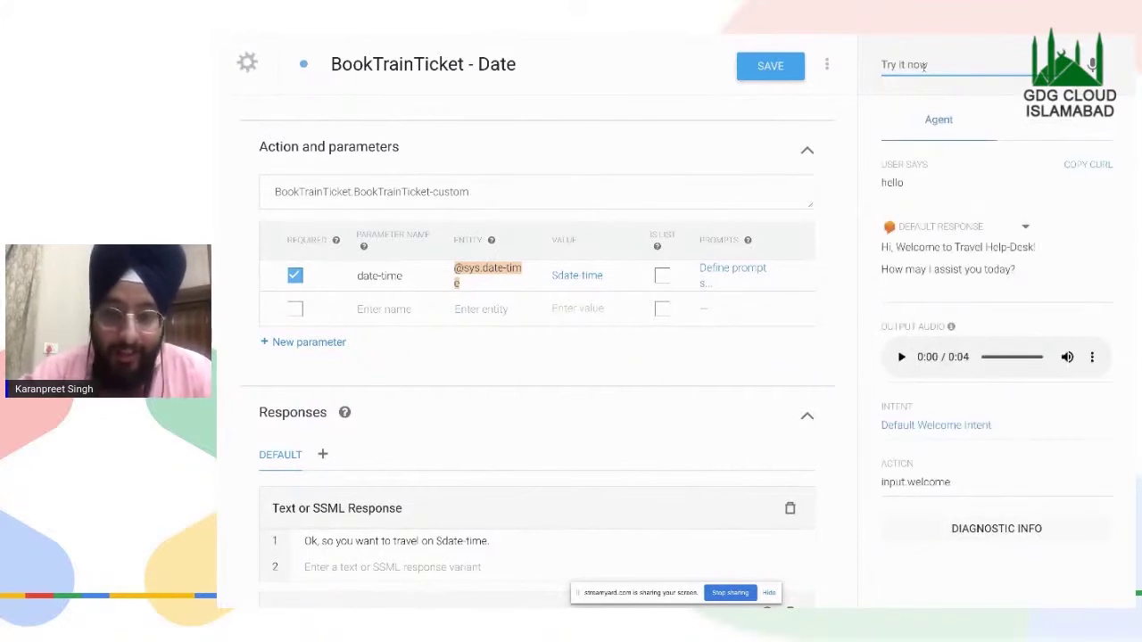
{"action": "type", "text": "train ticket"}
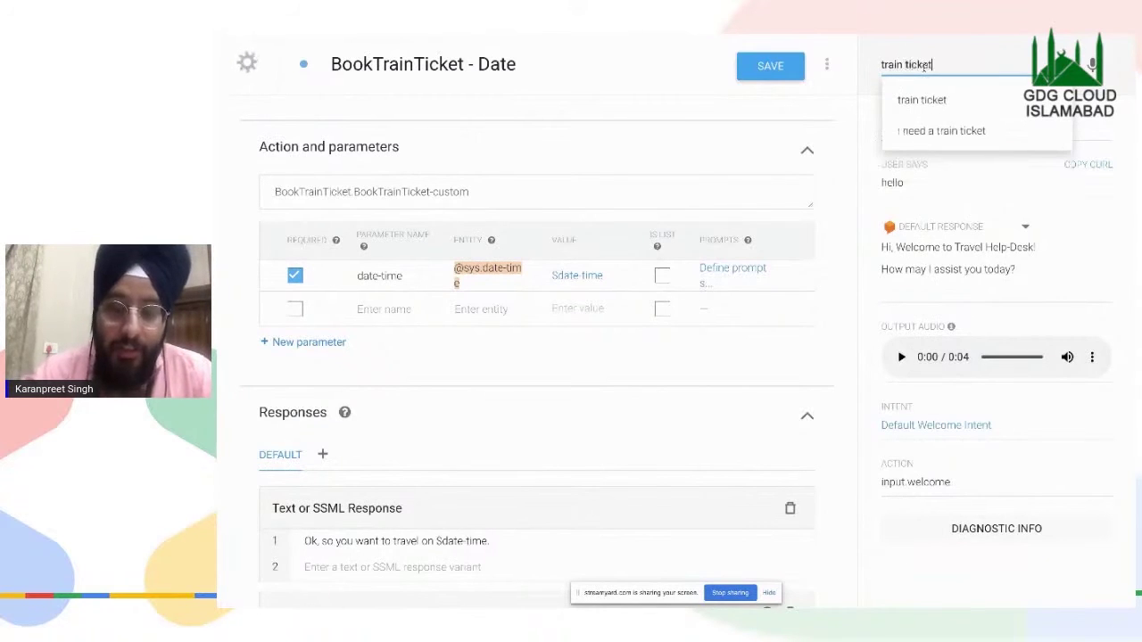
{"action": "key", "text": "Return"}
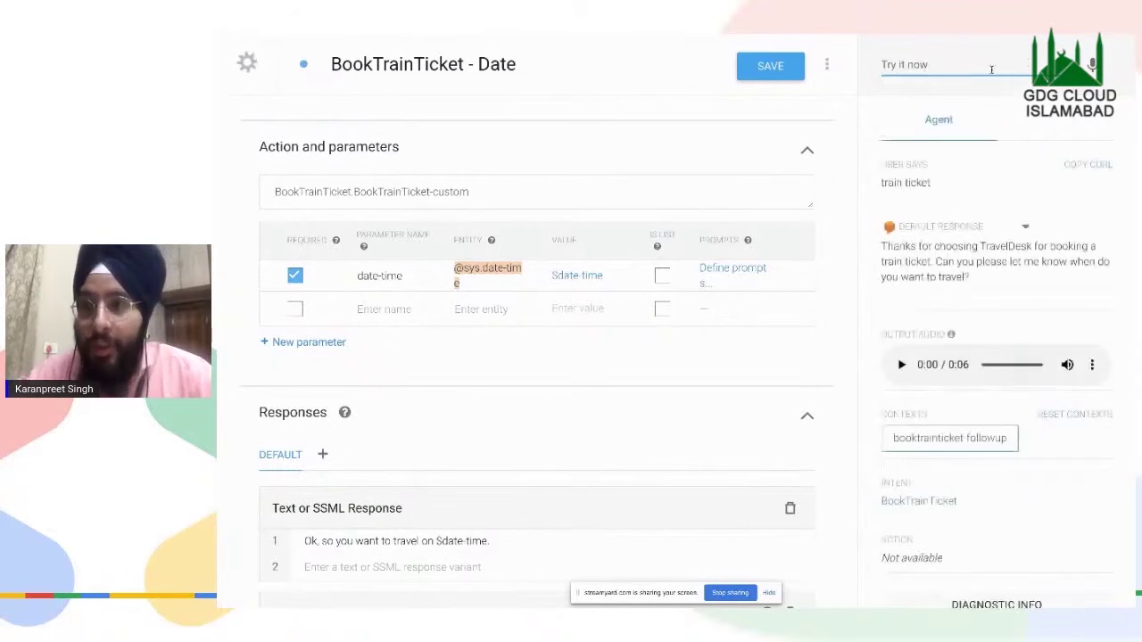
- Answer the travel date question by voice with "5 days" and examine the date range in the agent's reply
{"action": "left_click_drag", "start_coordinate": [899, 248], "coordinate": [974, 277]}
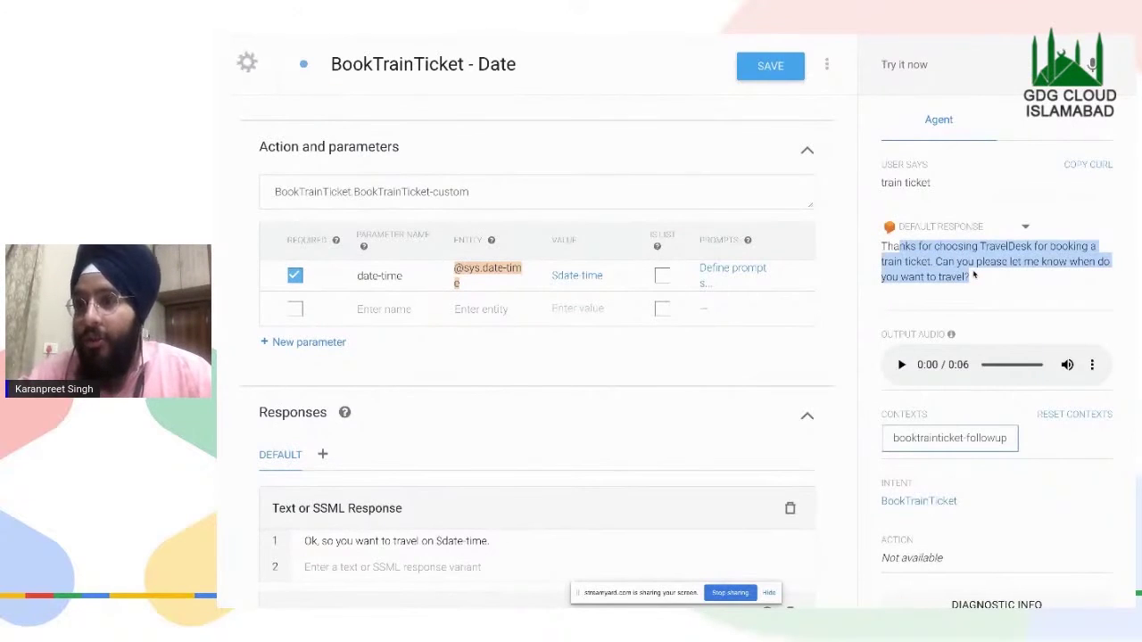
{"action": "left_click", "coordinate": [974, 277]}
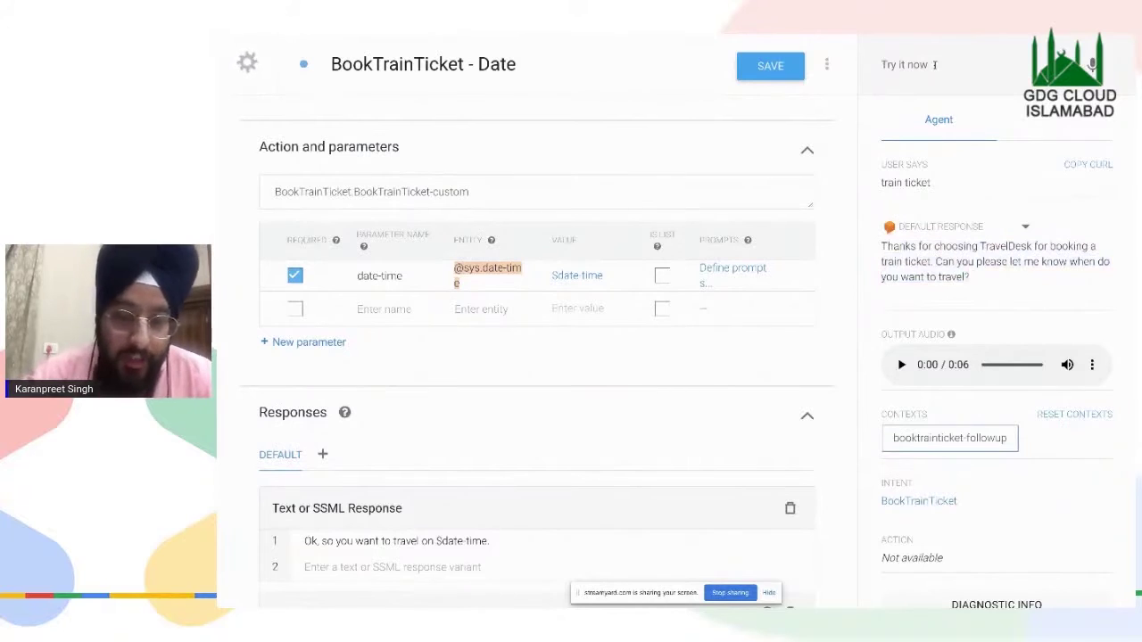
{"action": "scroll", "coordinate": [536, 357], "scroll_direction": "down", "scroll_amount": 3}
{"action": "left_click", "coordinate": [905, 79]}
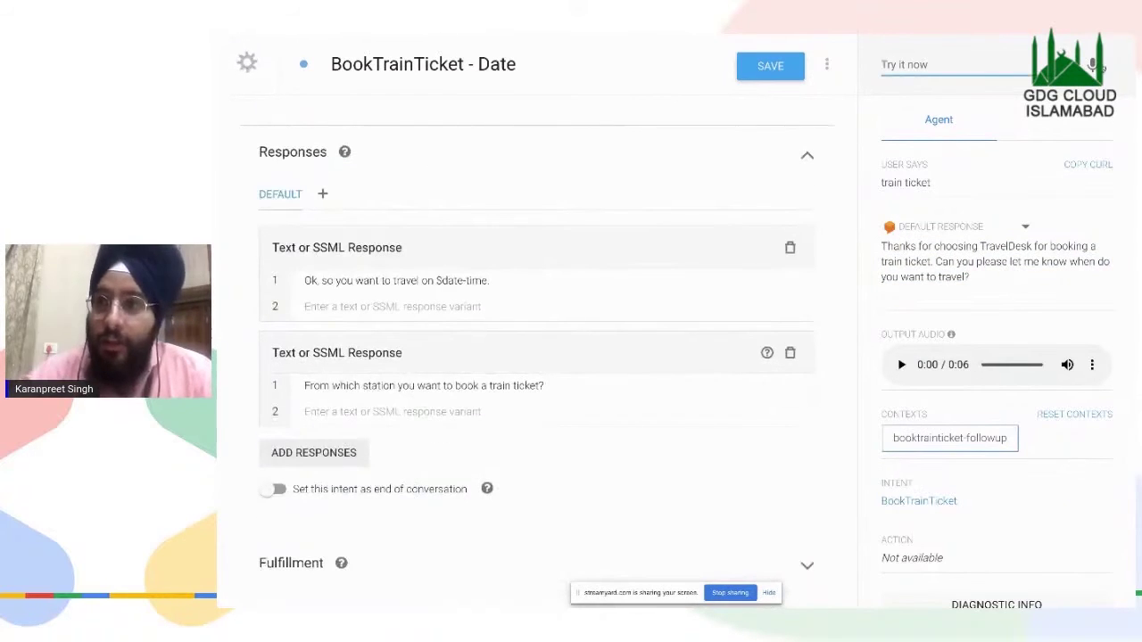
{"action": "left_click", "coordinate": [1092, 65]}
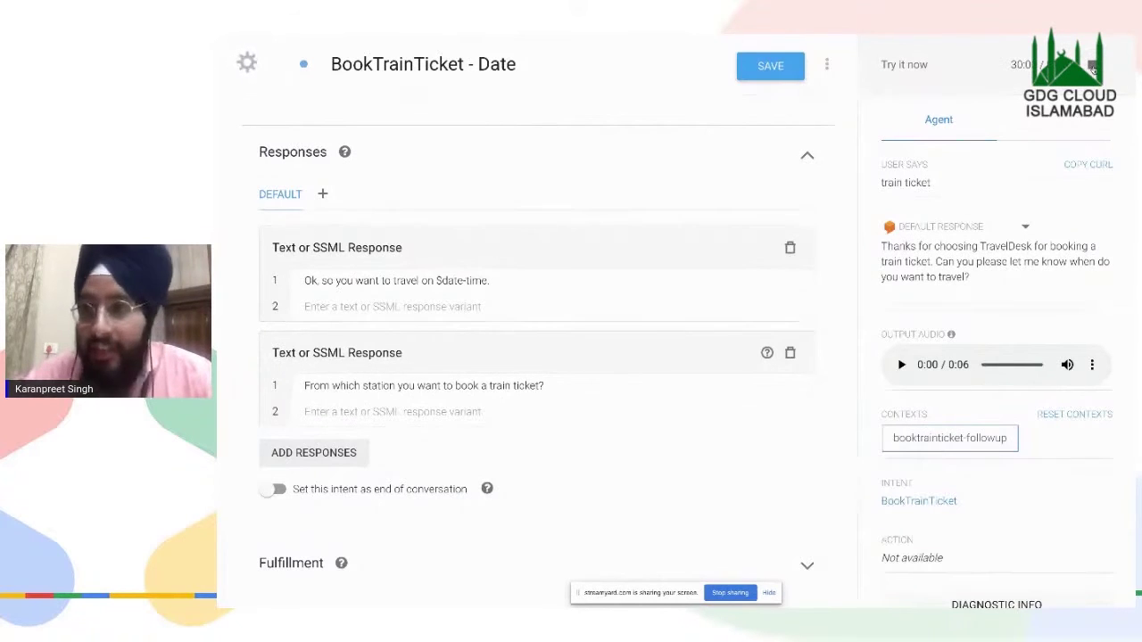
{"action": "left_click", "coordinate": [1092, 66]}
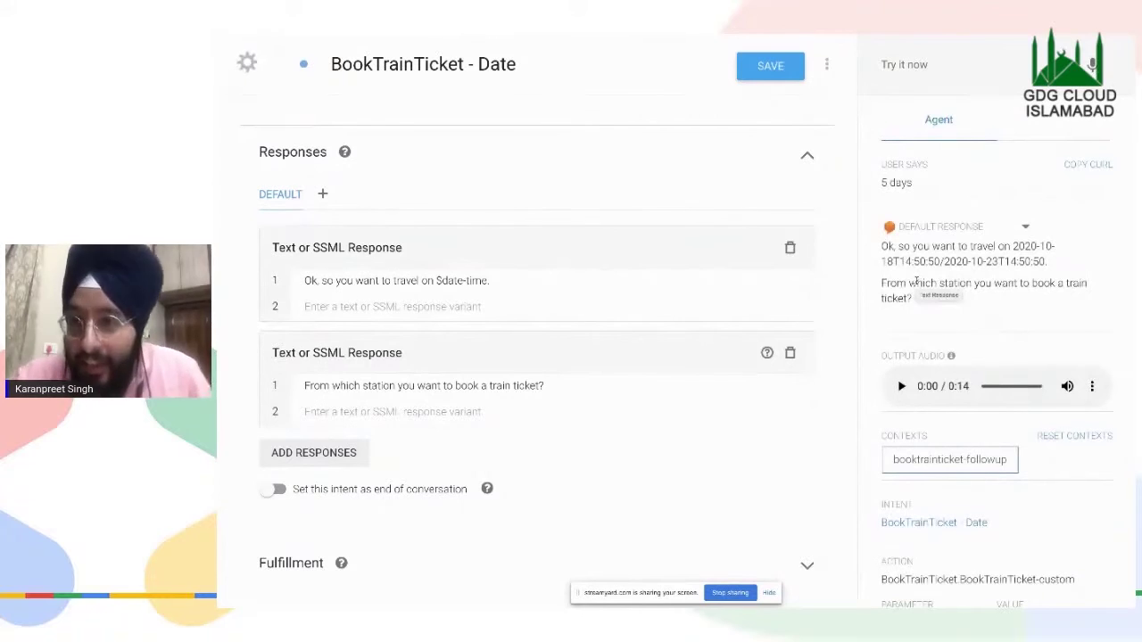
{"action": "left_click_drag", "start_coordinate": [997, 262], "coordinate": [956, 262]}
{"action": "left_click", "coordinate": [945, 261]}
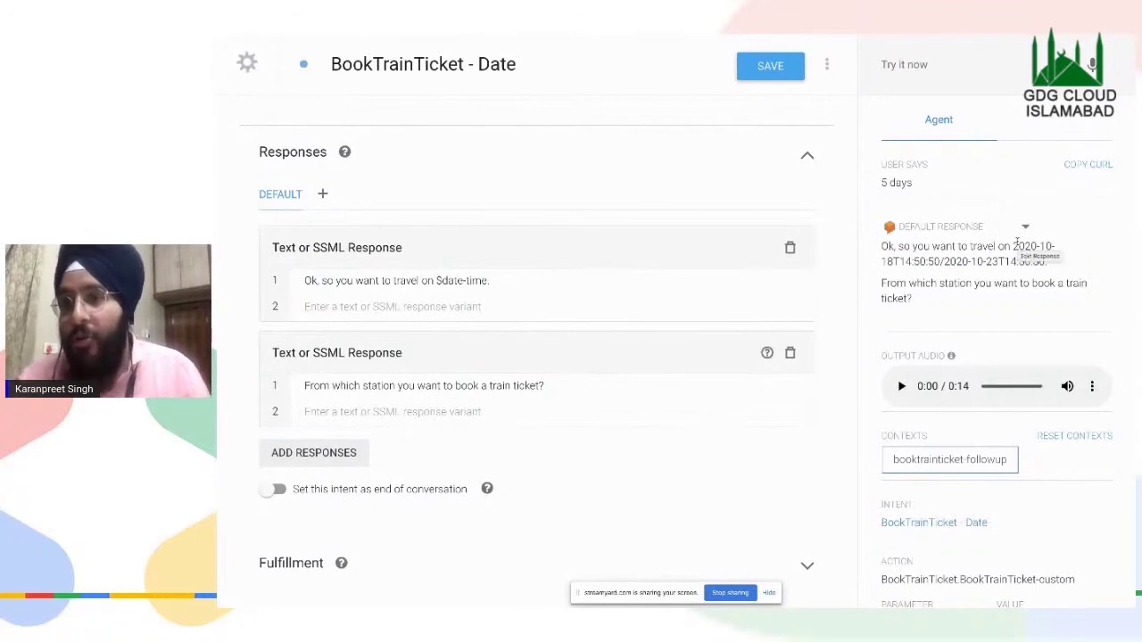
{"action": "left_click_drag", "start_coordinate": [1013, 246], "coordinate": [1047, 261]}
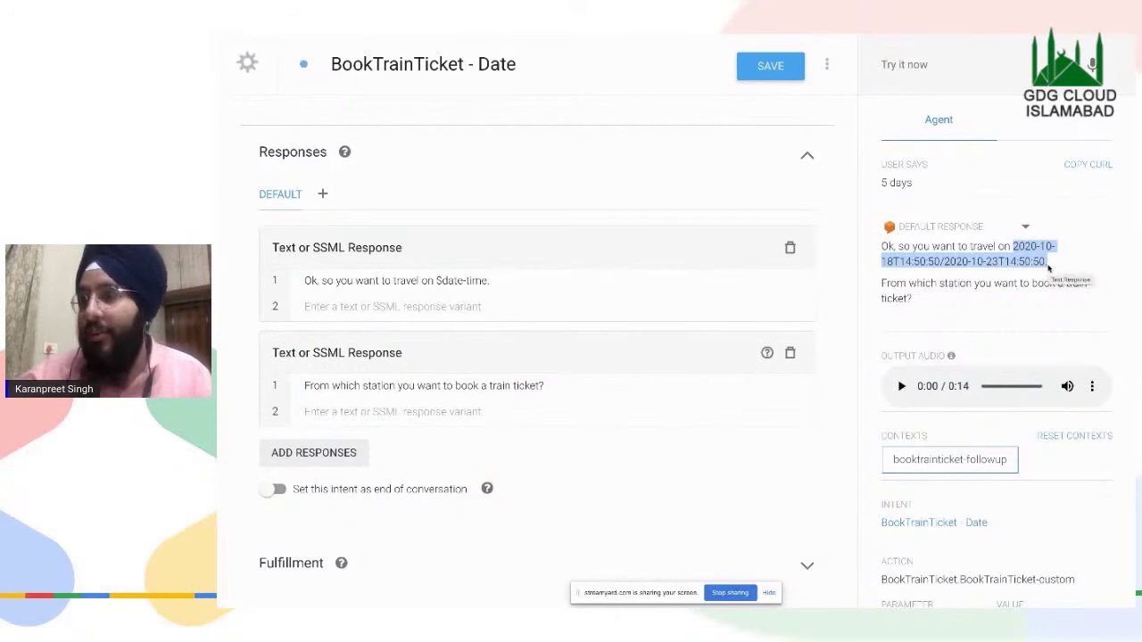
{"action": "left_click", "coordinate": [1048, 267]}
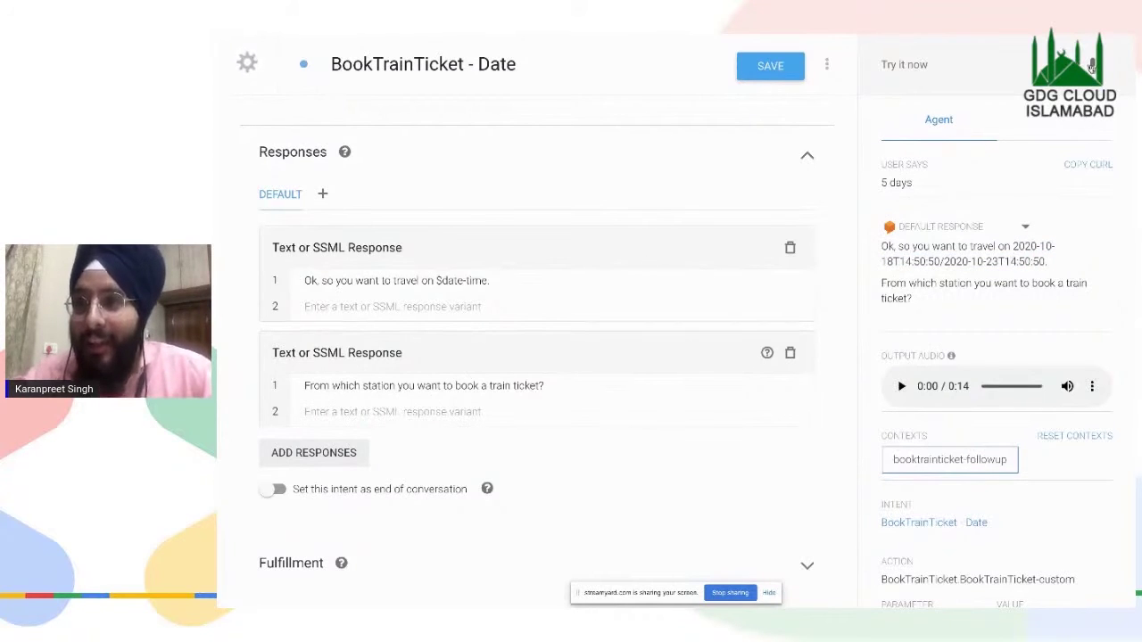
- Clear the contexts, open a new test conversation with "hello" and request "train"
{"action": "left_click", "coordinate": [1074, 437]}
{"action": "left_click", "coordinate": [1029, 69]}
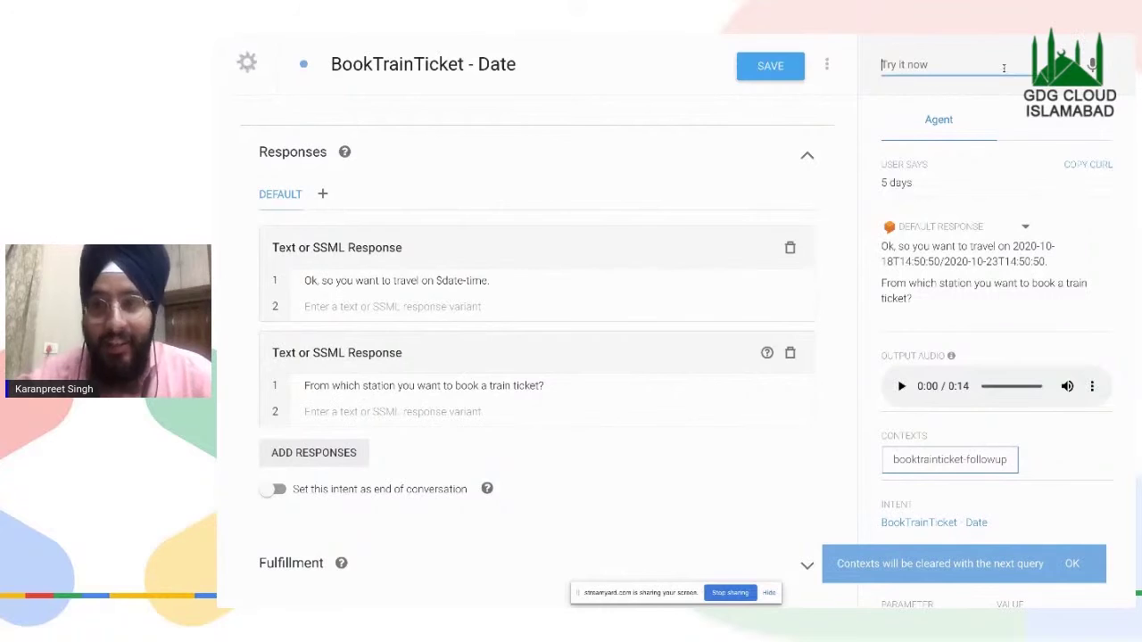
{"action": "type", "text": "1ello"}
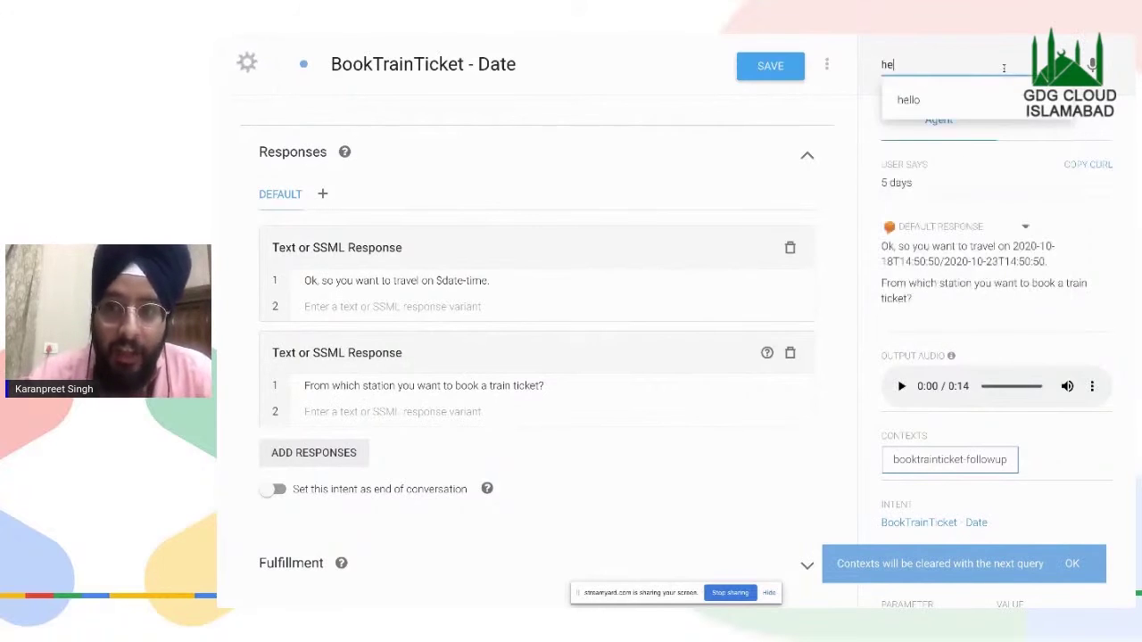
{"action": "key", "text": "Return"}
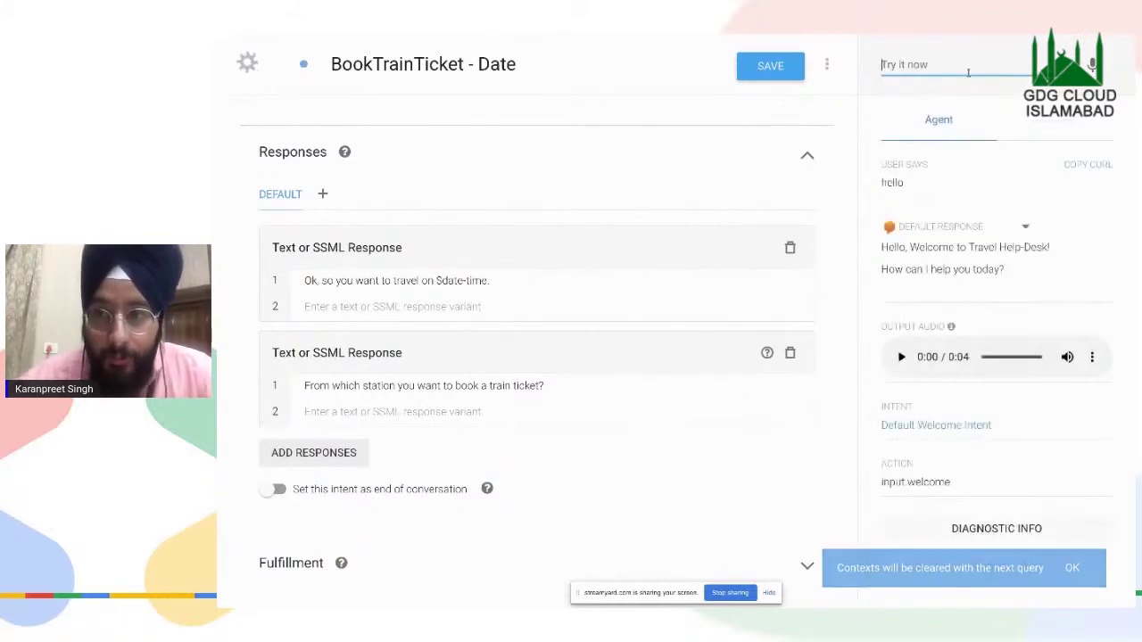
{"action": "type", "text": "train"}
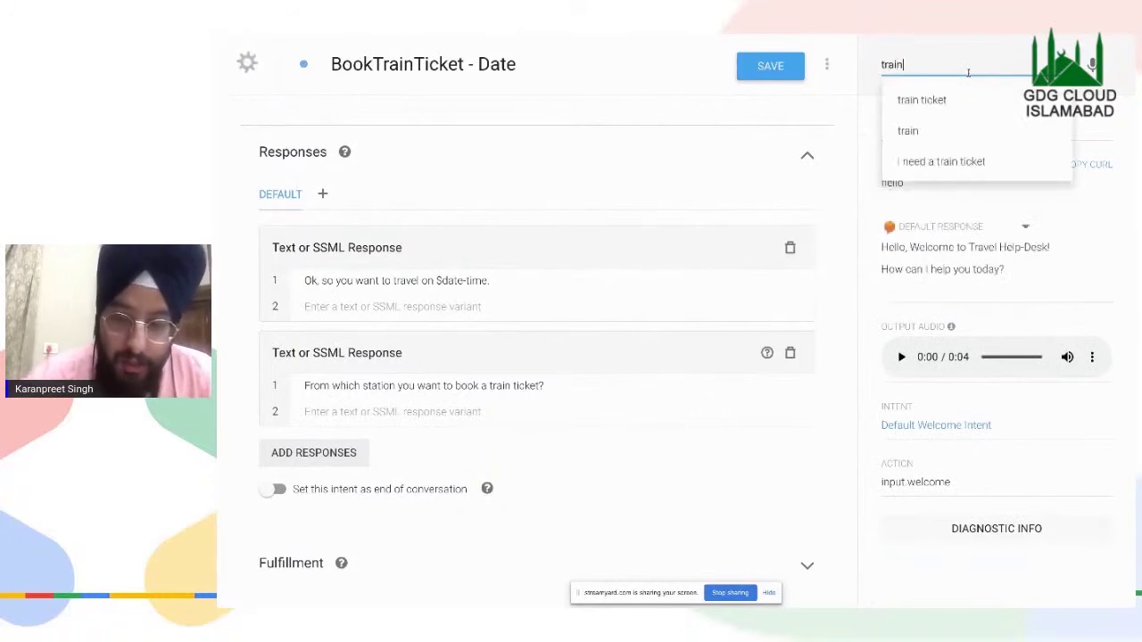
{"action": "key", "text": "Return"}
- Answer the travel date question with "after 5 days" and examine the resolved date and station question in the reply
{"action": "type", "text": "af"}
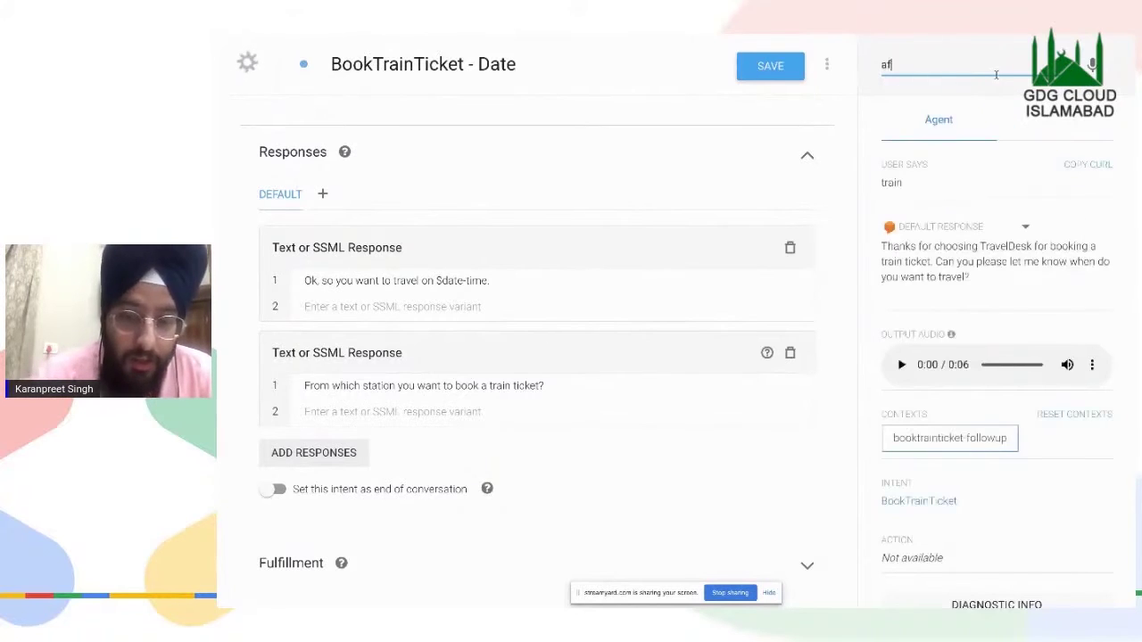
{"action": "type", "text": "ter 5 day"}
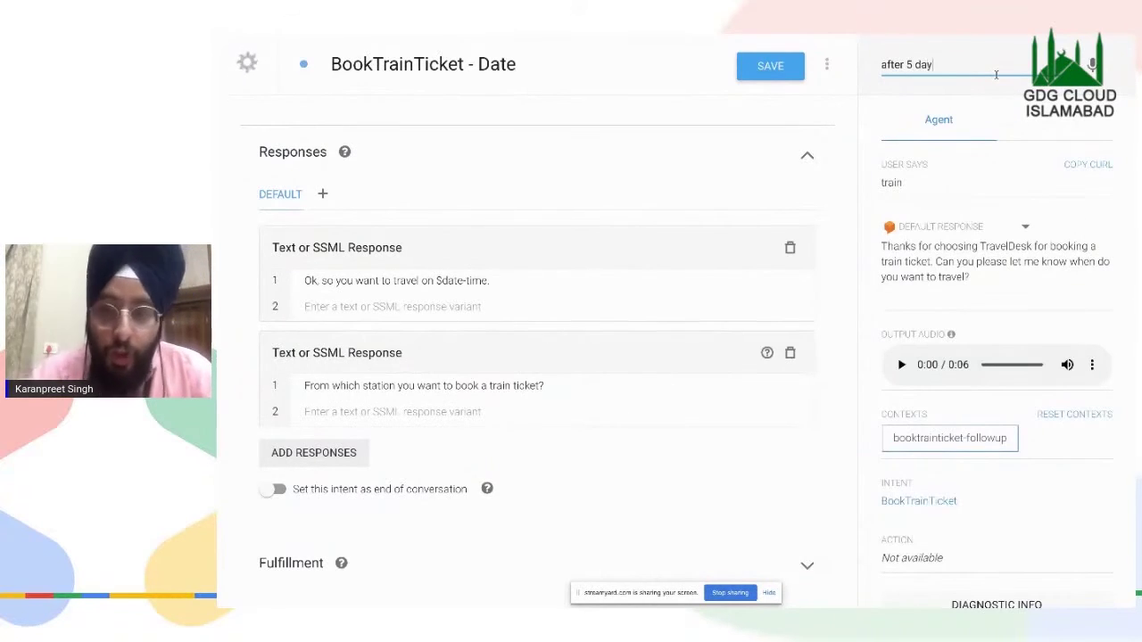
{"action": "type", "text": "s"}
{"action": "key", "text": "Return"}
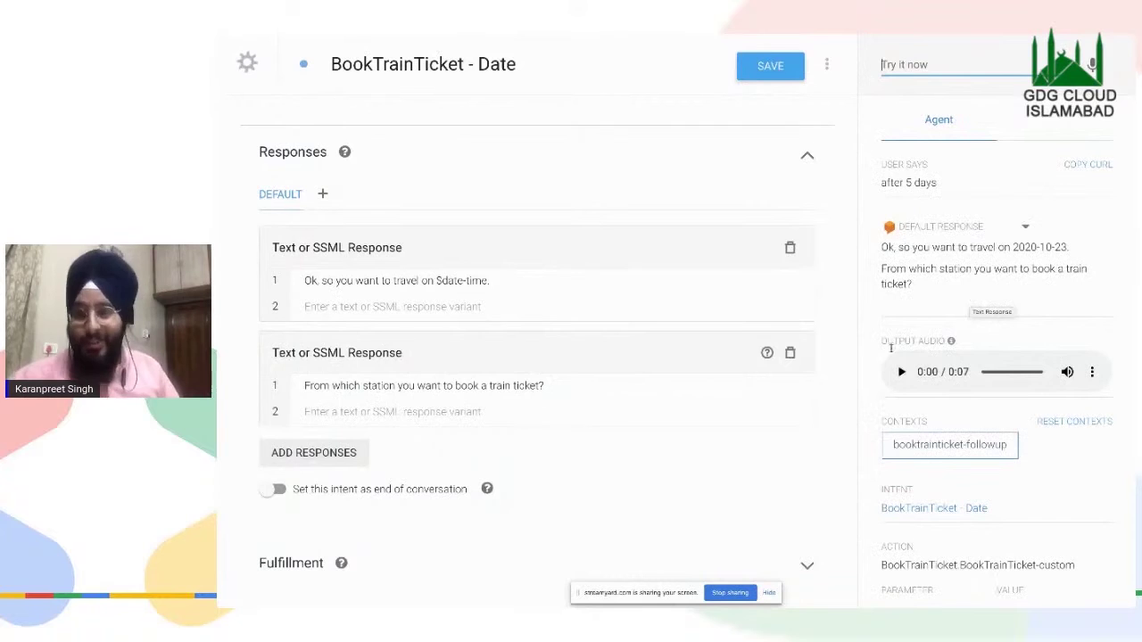
{"action": "left_click_drag", "start_coordinate": [882, 247], "coordinate": [1080, 255]}
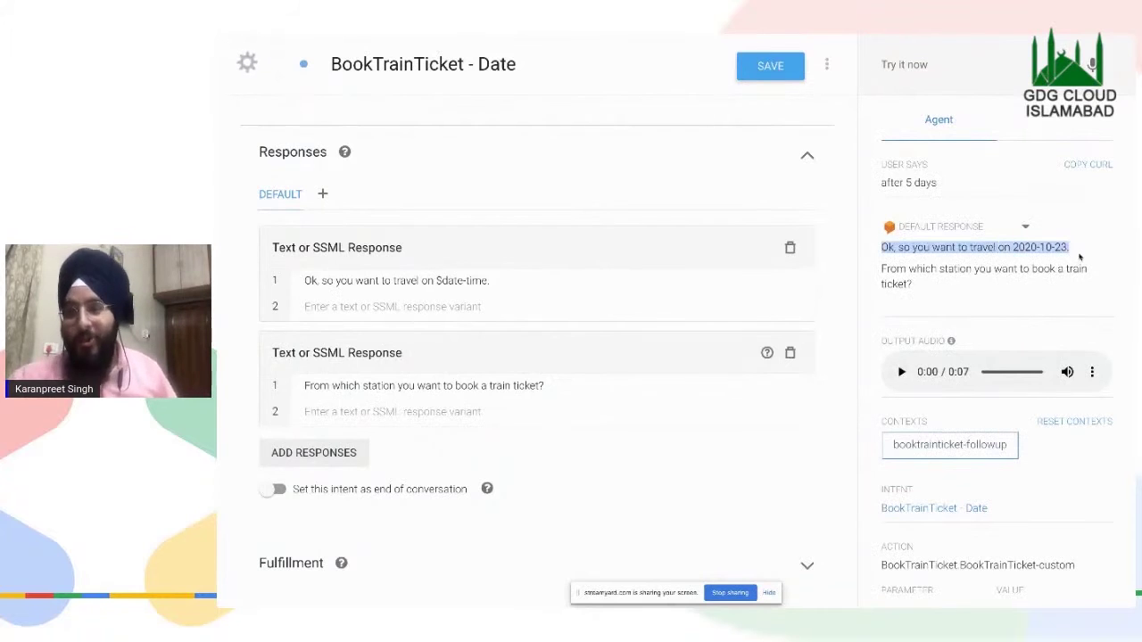
{"action": "left_click", "coordinate": [1081, 255]}
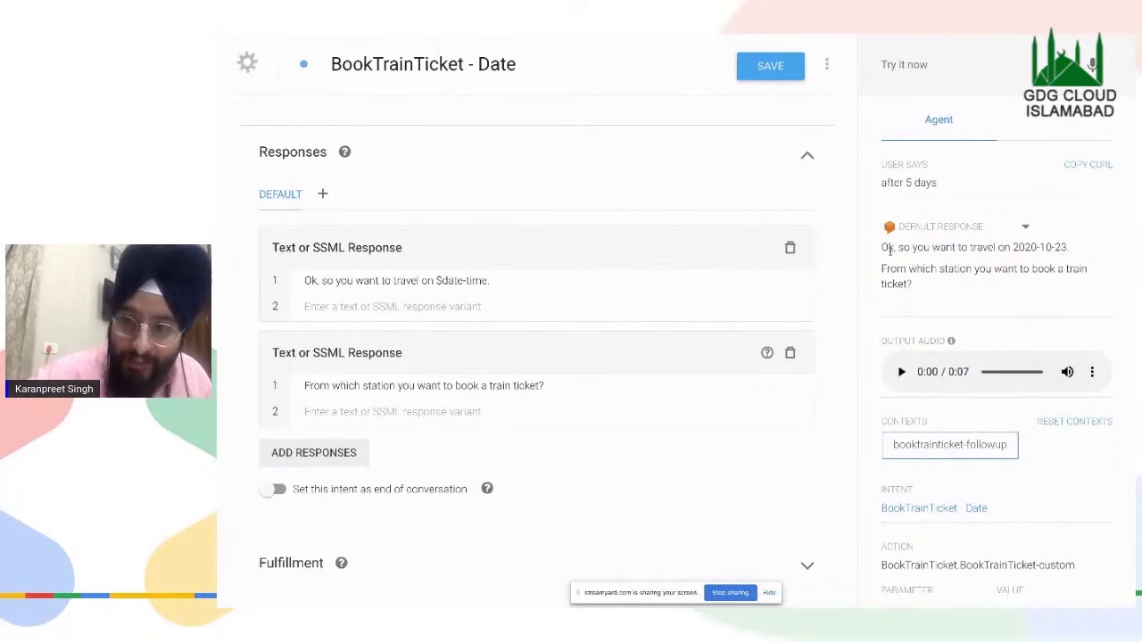
{"action": "left_click_drag", "start_coordinate": [889, 247], "coordinate": [929, 290]}
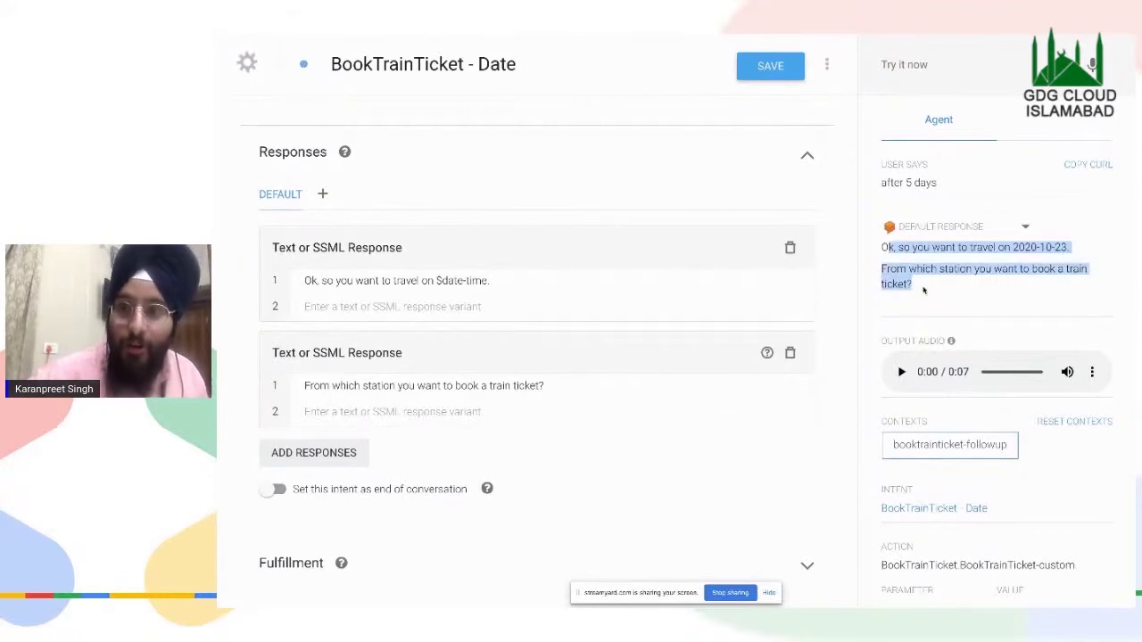
- Send "after 4 days" as another travel date and check the date resolved in the reply
{"action": "left_click", "coordinate": [916, 66]}
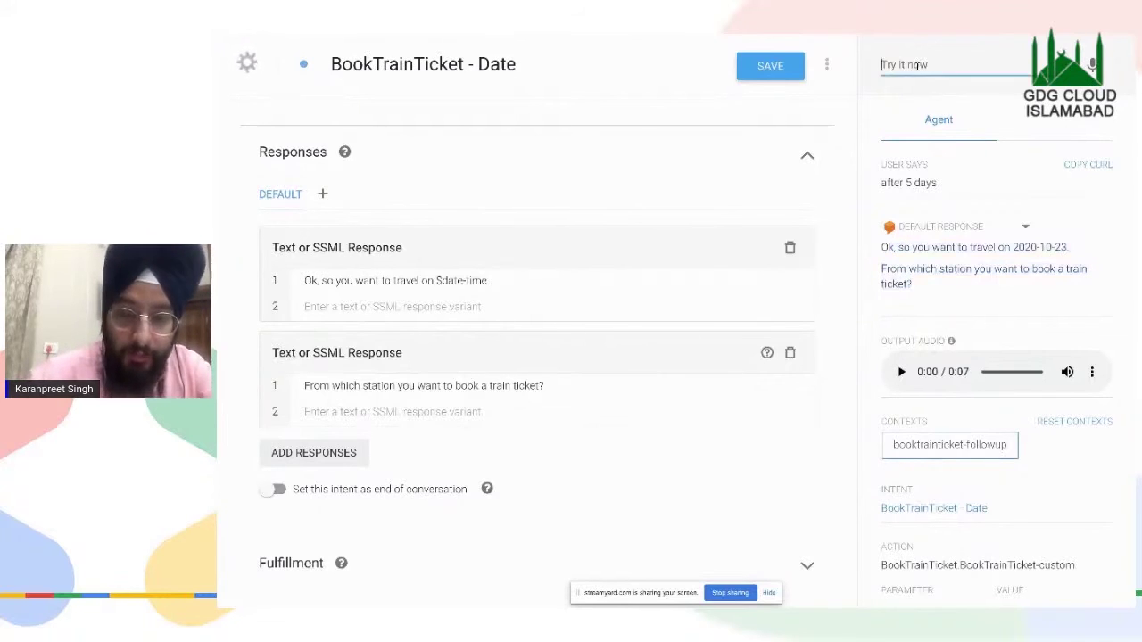
{"action": "type", "text": "af"}
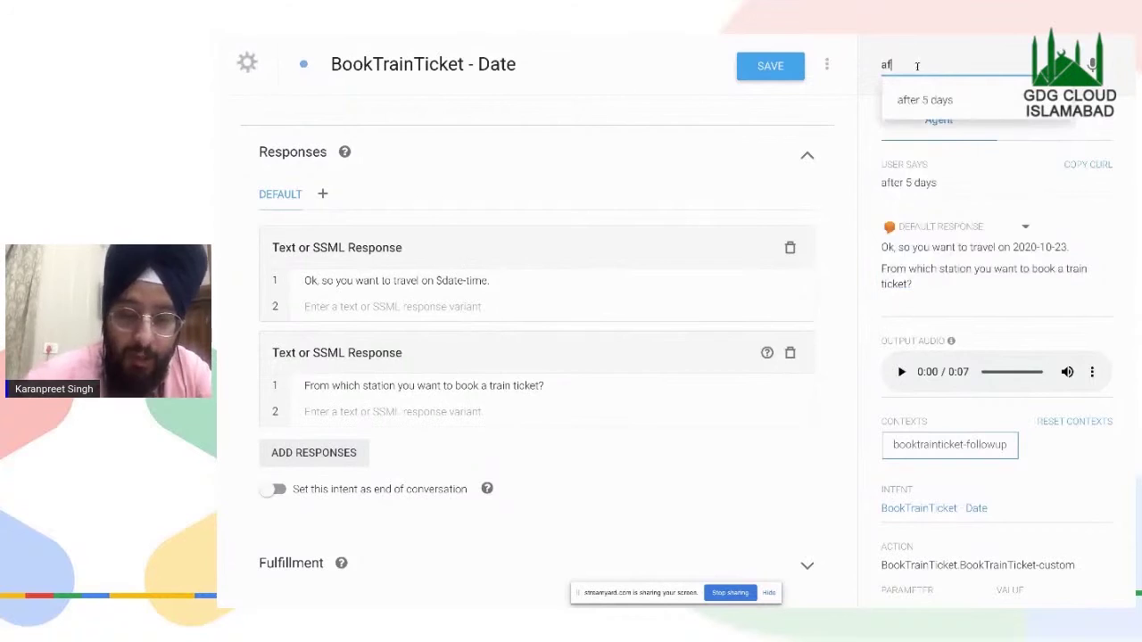
{"action": "type", "text": "ter 4 days"}
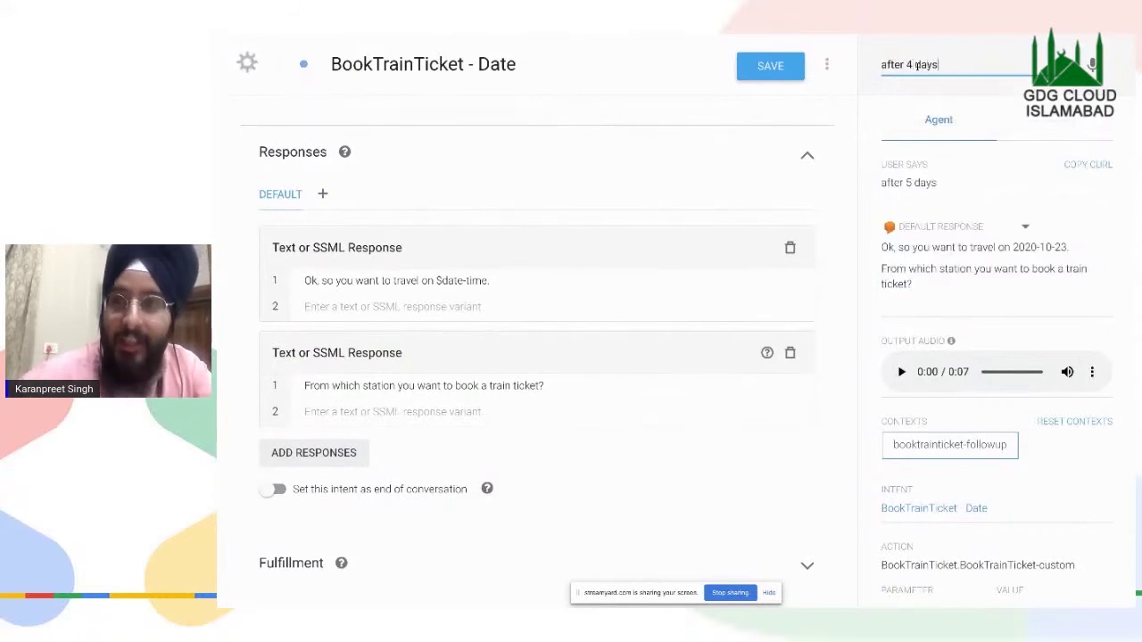
{"action": "key", "text": "Return"}
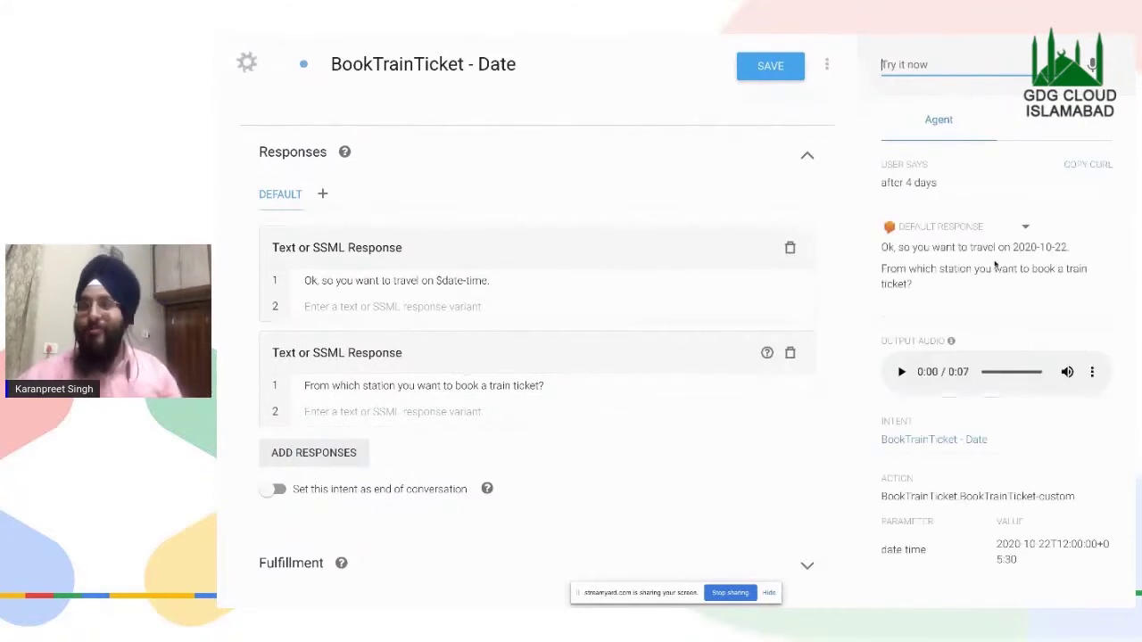
{"action": "left_click", "coordinate": [1006, 242]}
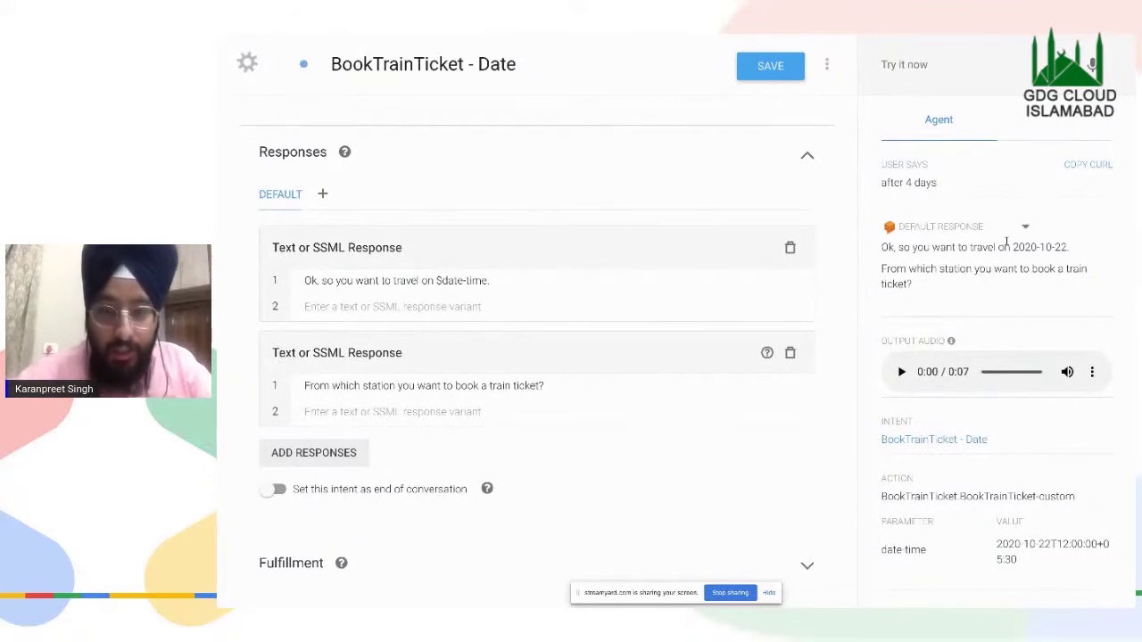
- Send "after 10 days" to the agent, check which intent it matched and reset the contexts
{"action": "left_click", "coordinate": [904, 64]}
{"action": "type", "text": "after 10 days"}
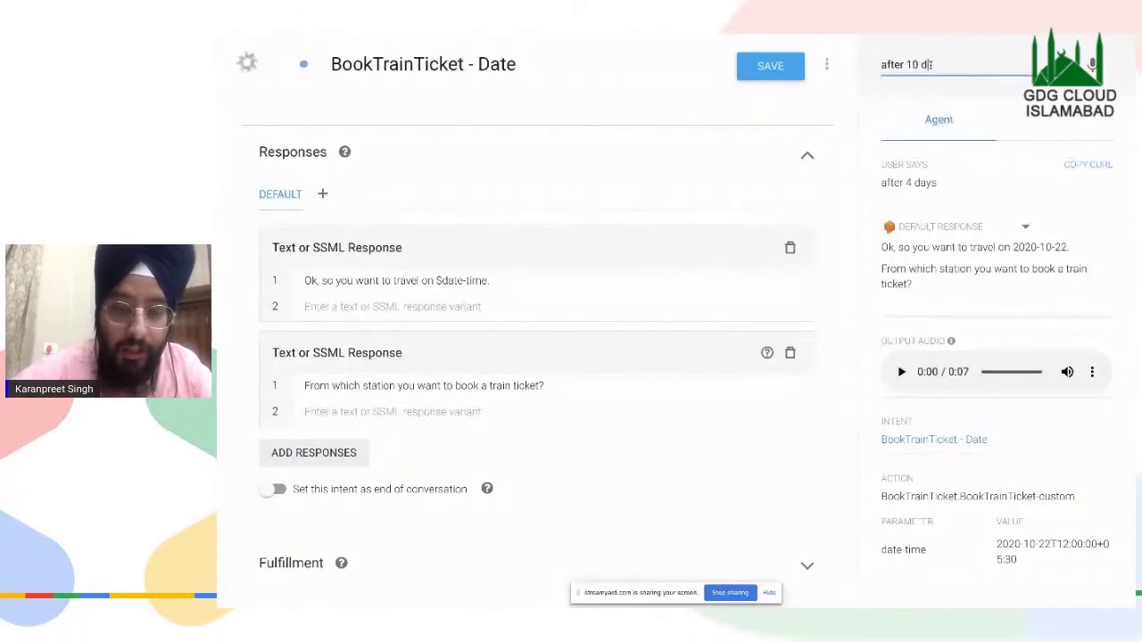
{"action": "key", "text": "Return"}
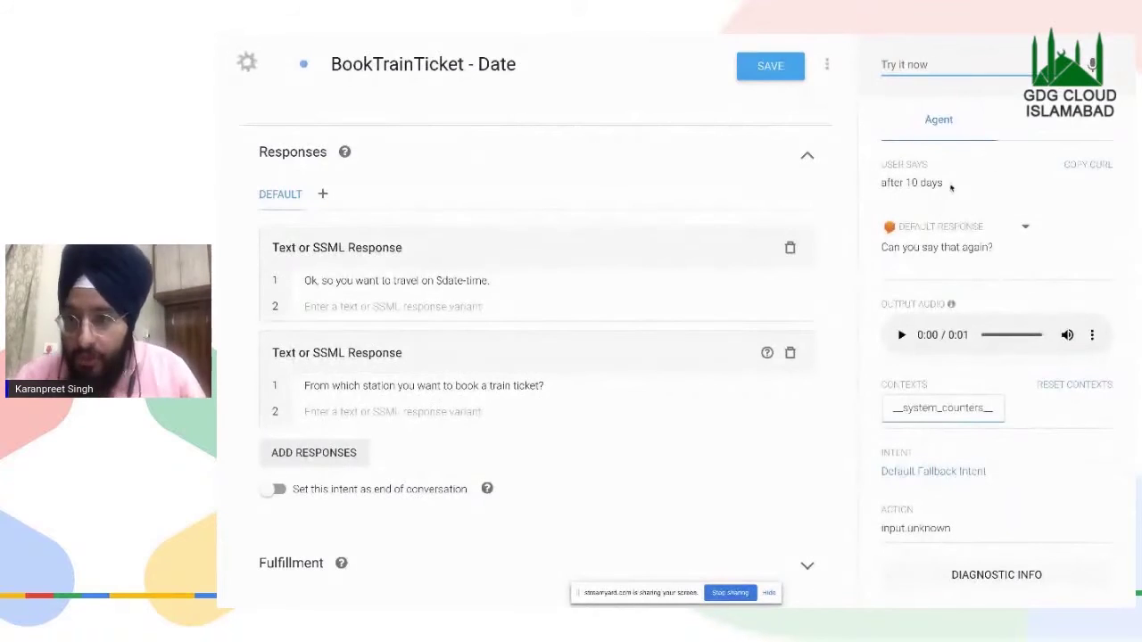
{"action": "left_click_drag", "start_coordinate": [946, 183], "coordinate": [895, 182]}
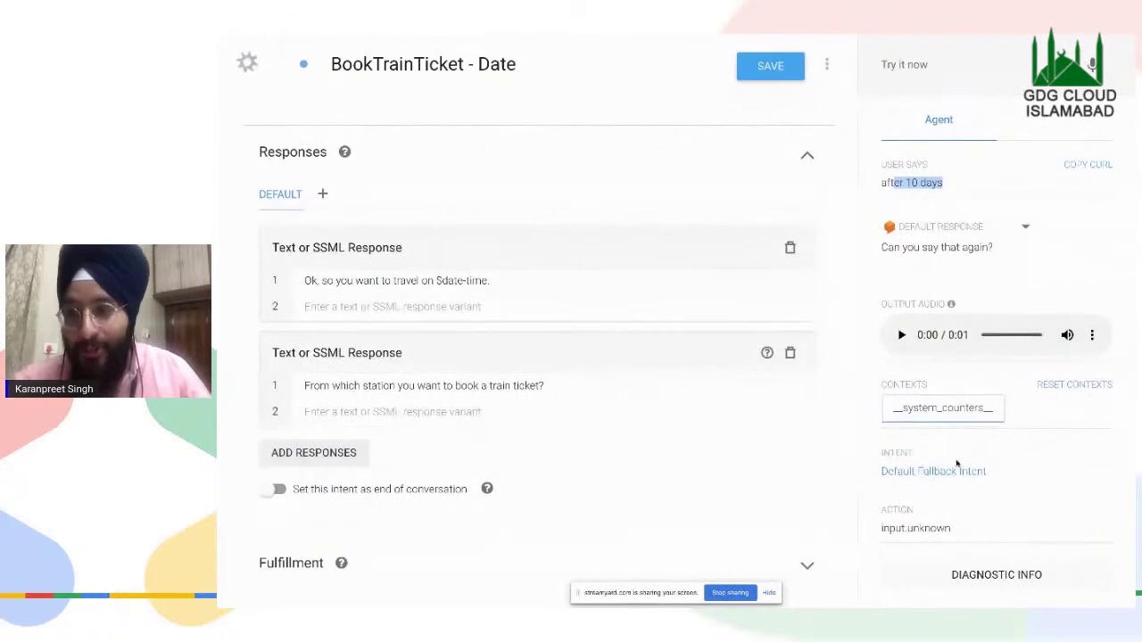
{"action": "left_click_drag", "start_coordinate": [870, 474], "coordinate": [989, 477]}
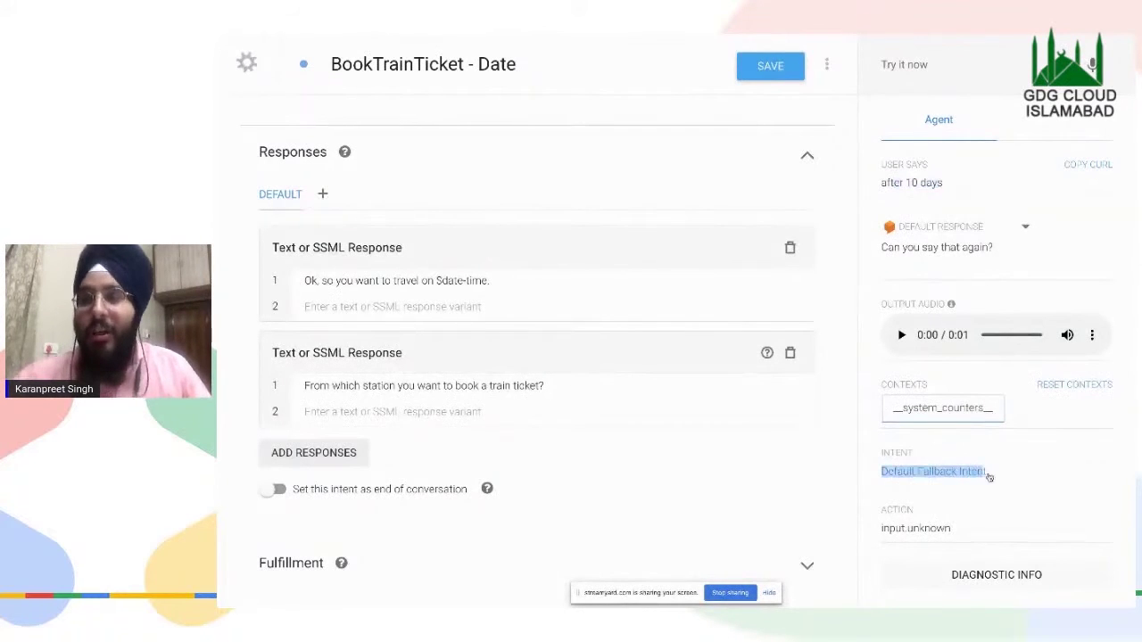
{"action": "left_click", "coordinate": [1074, 385]}
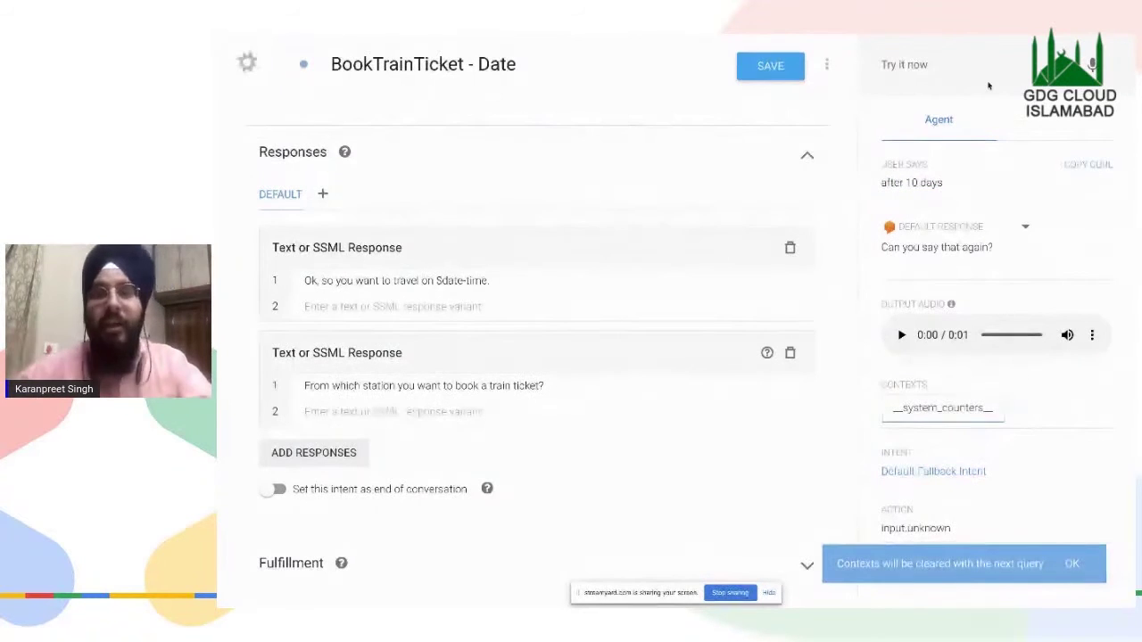
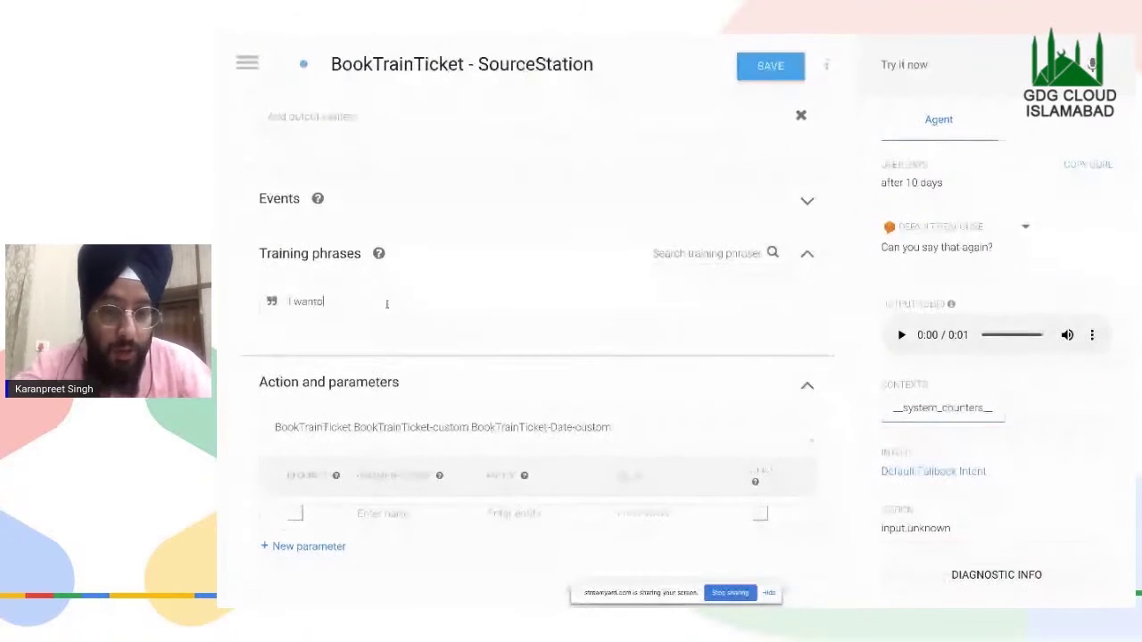
- Add the training phrases "I want to book from islamabad", "Lahore" and "delhi" to the SourceStation intent
{"action": "type", "text": "t to book"}
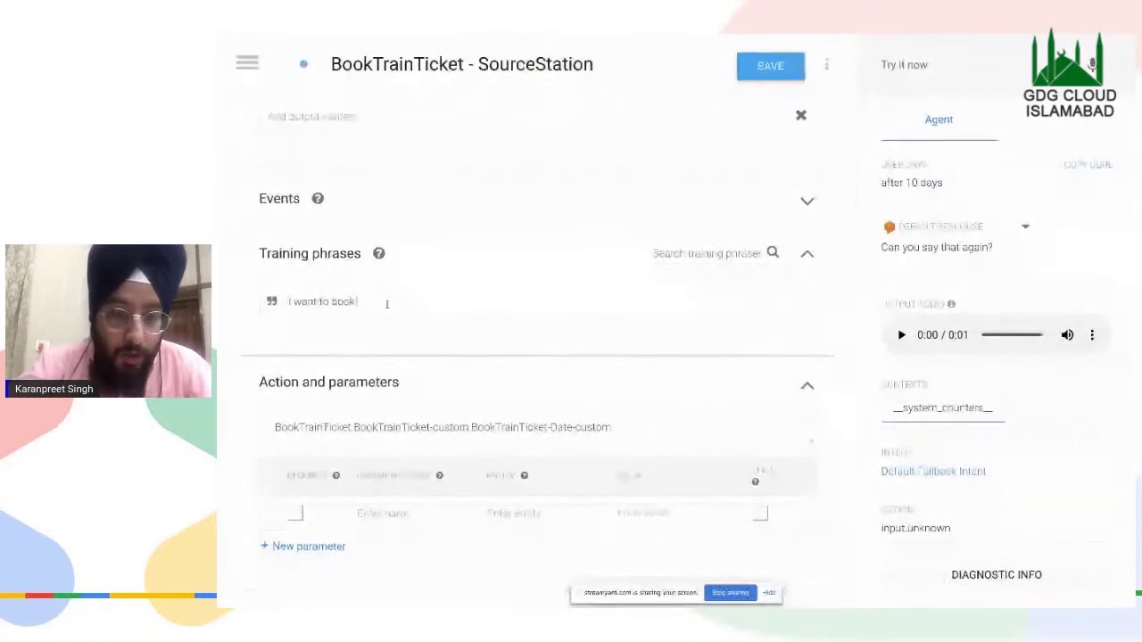
{"action": "type", "text": " from islamabad"}
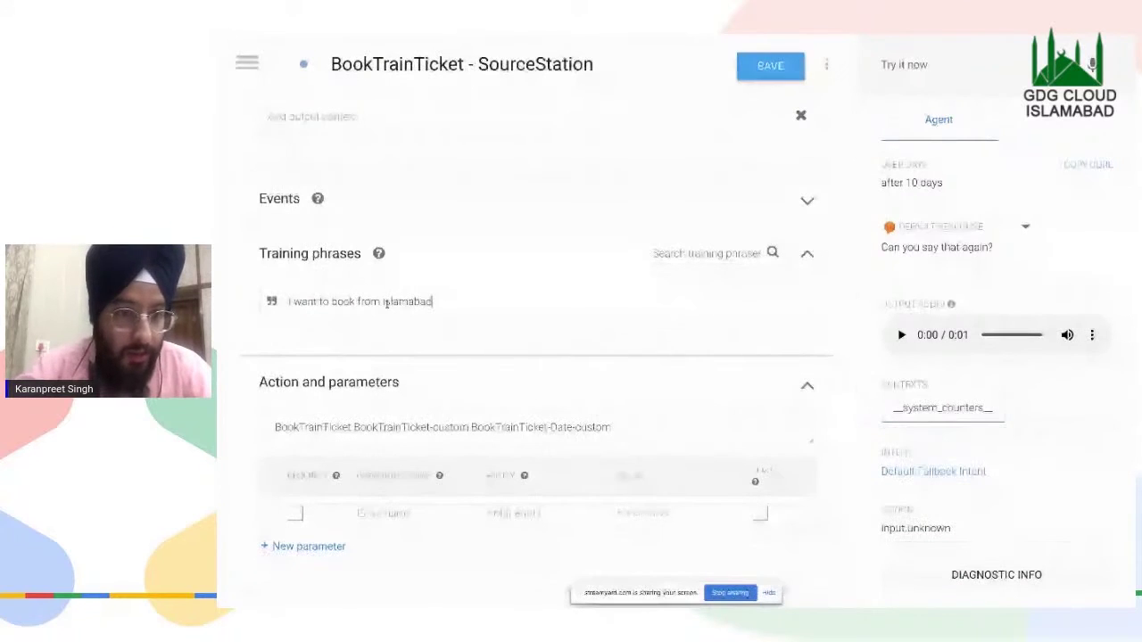
{"action": "key", "text": "Return"}
{"action": "type", "text": "L"}
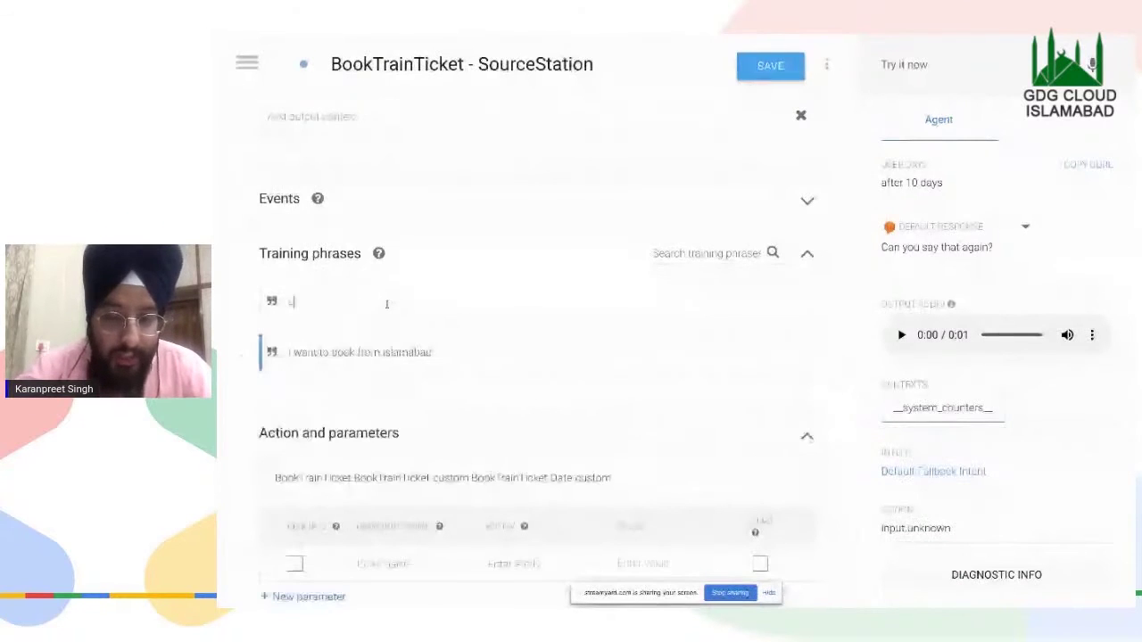
{"action": "type", "text": "ahore"}
{"action": "key", "text": "Return"}
{"action": "type", "text": "delhi"}
{"action": "key", "text": "Return"}
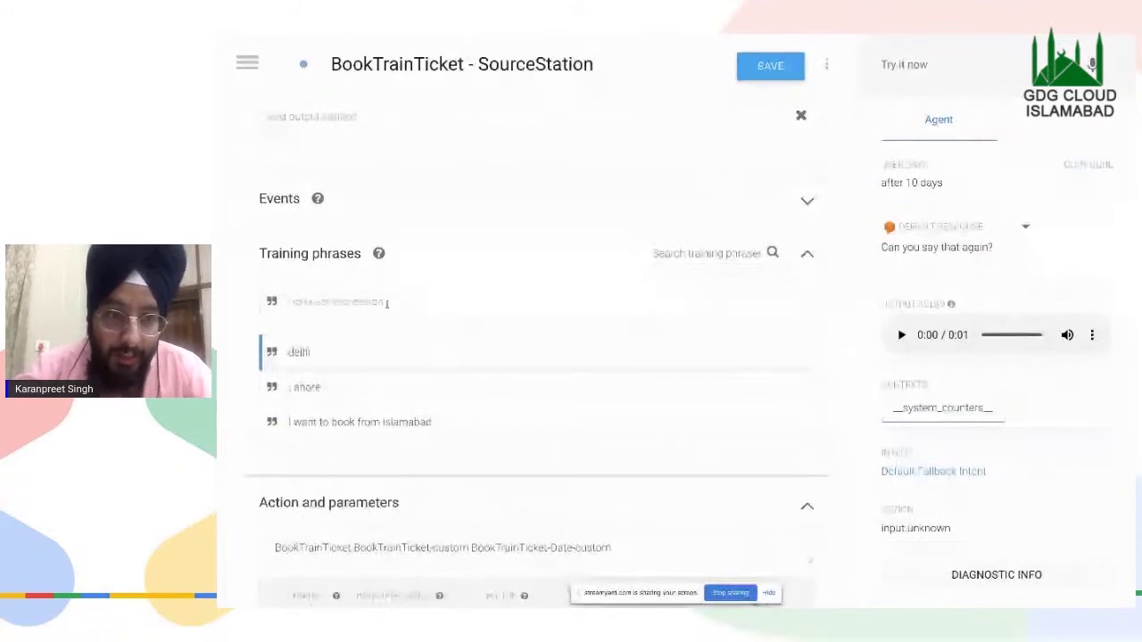
- Add the training phrases "amritsar" and "peshawar", correcting the misspelled second city
{"action": "type", "text": "amri"}
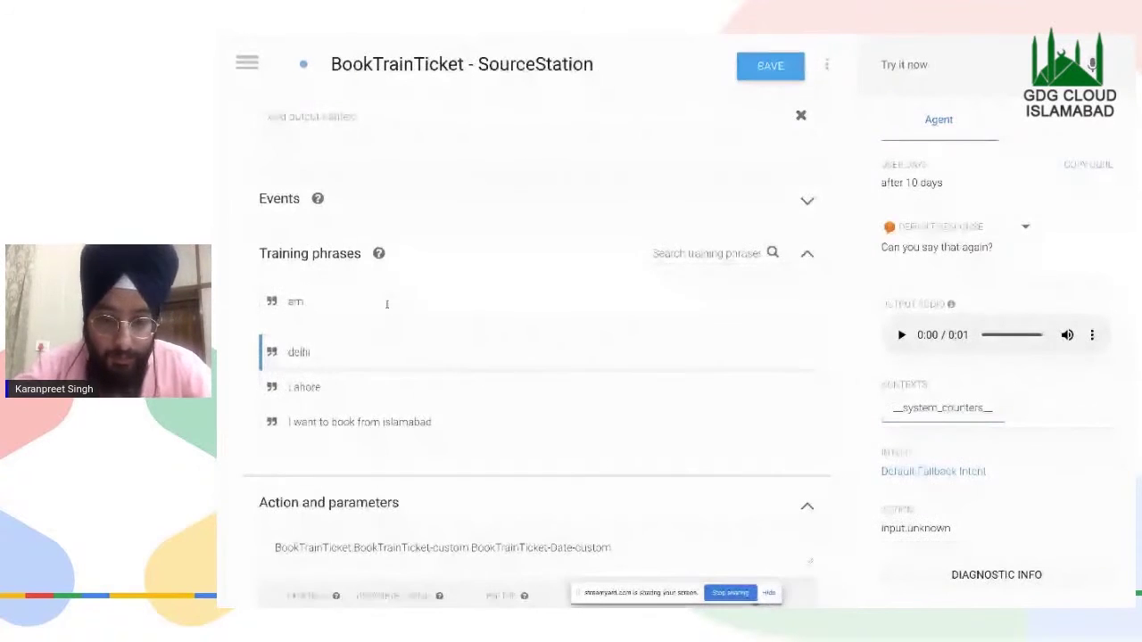
{"action": "type", "text": "tsar"}
{"action": "key", "text": "Return"}
{"action": "type", "text": "p"}
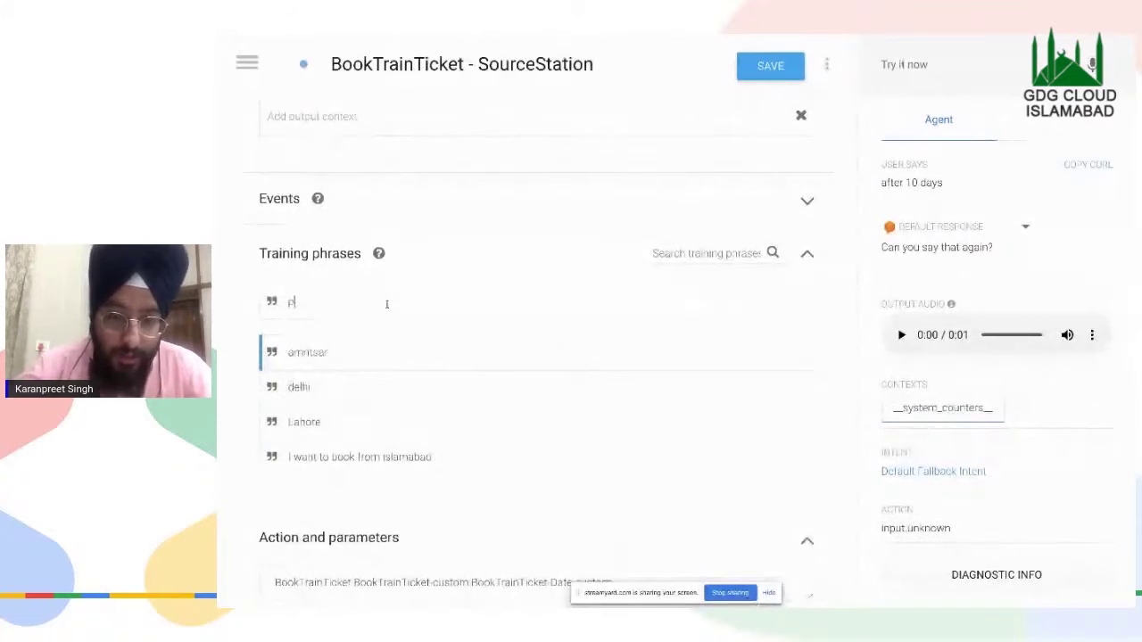
{"action": "type", "text": "shawar"}
{"action": "key", "text": "Return"}
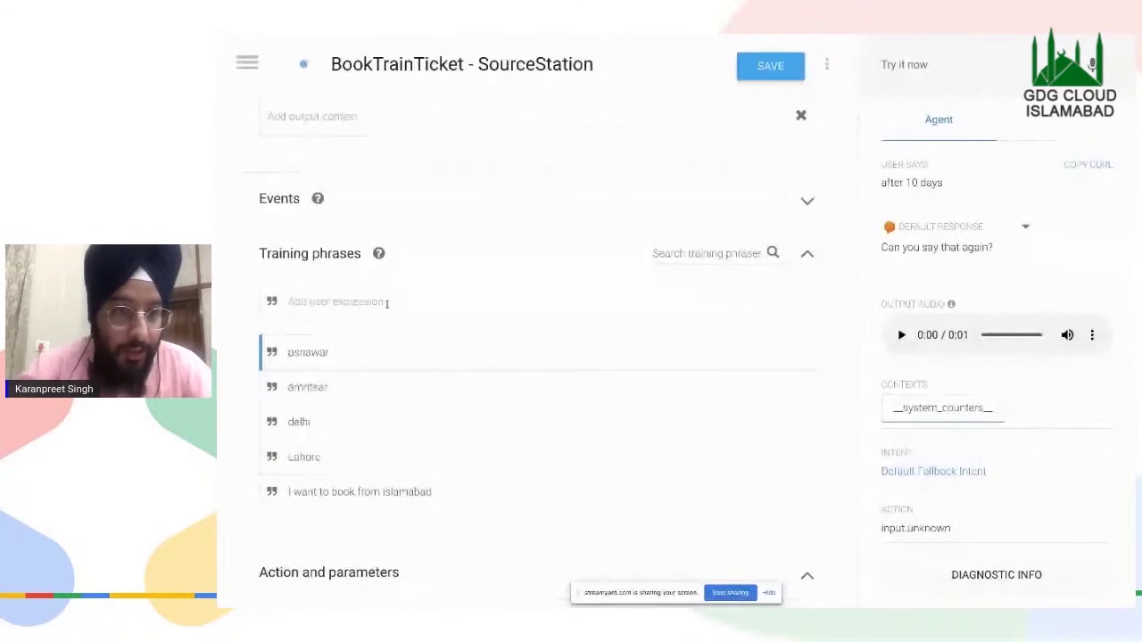
{"action": "double_click", "coordinate": [303, 352]}
{"action": "type", "text": "peshawar"}
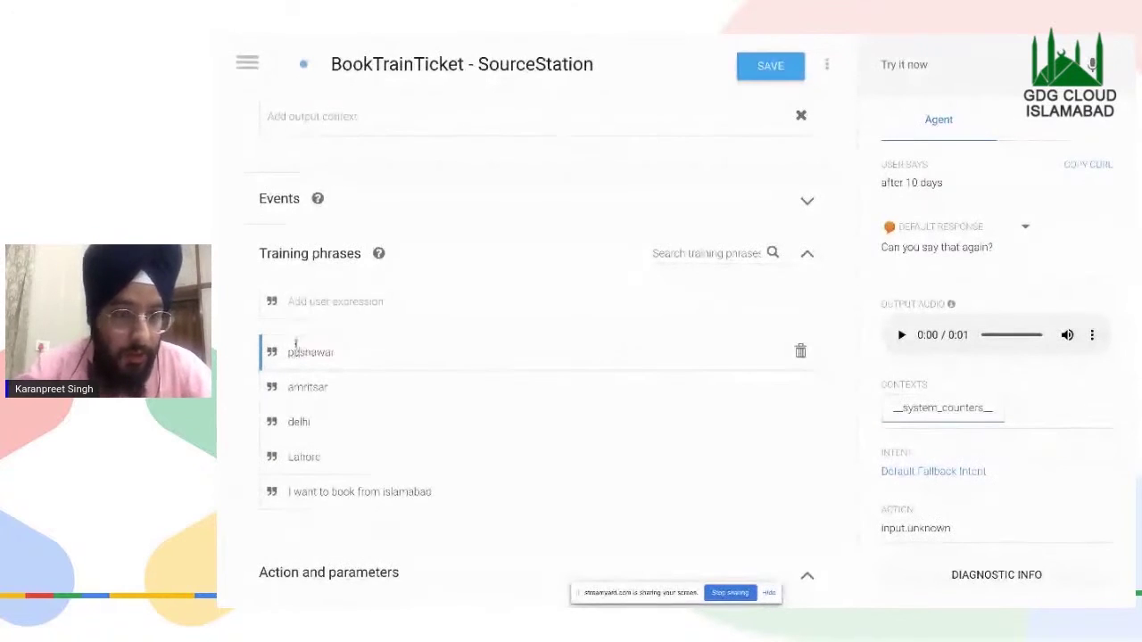
- Add the training phrase "I want to travel from karachi"
{"action": "left_click", "coordinate": [339, 302]}
{"action": "type", "text": "I"}
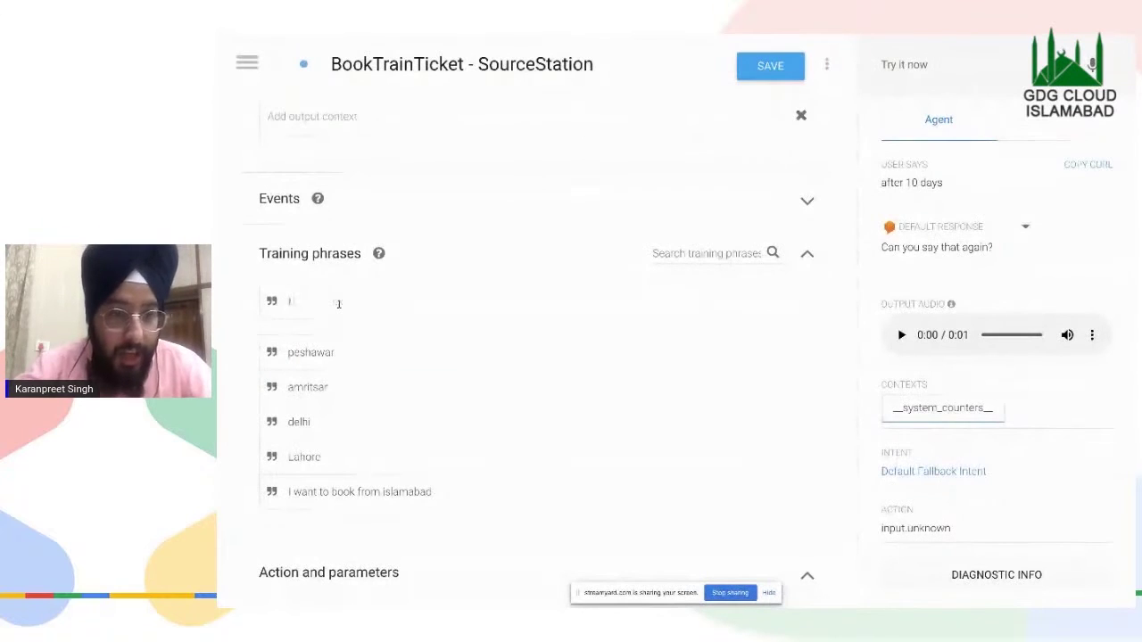
{"action": "type", "text": " want to travel from"}
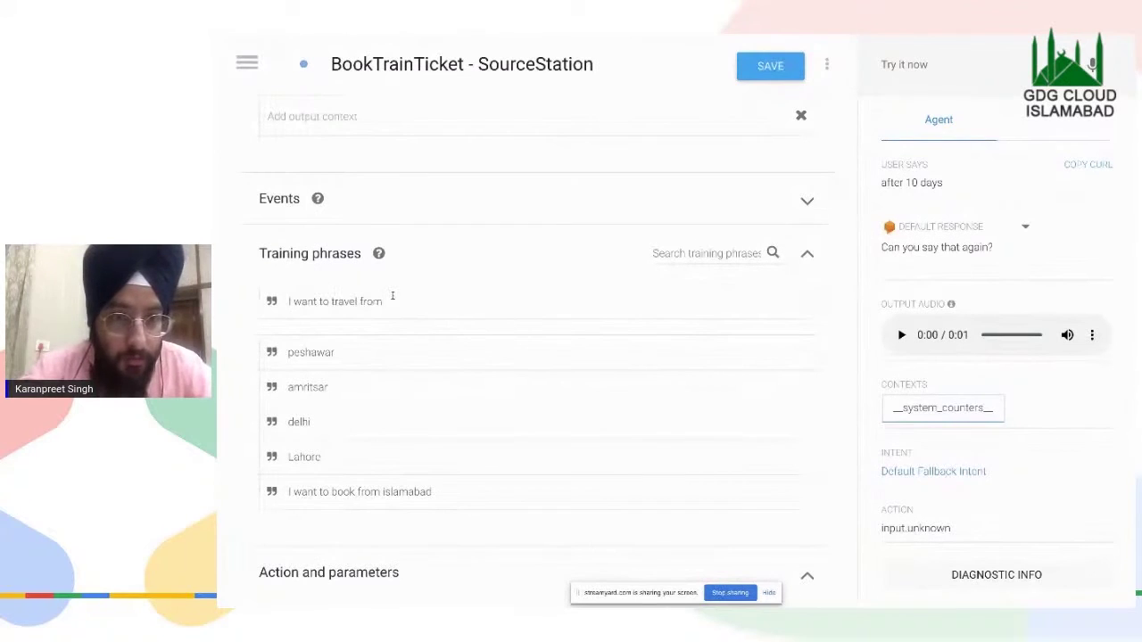
{"action": "type", "text": "karachi"}
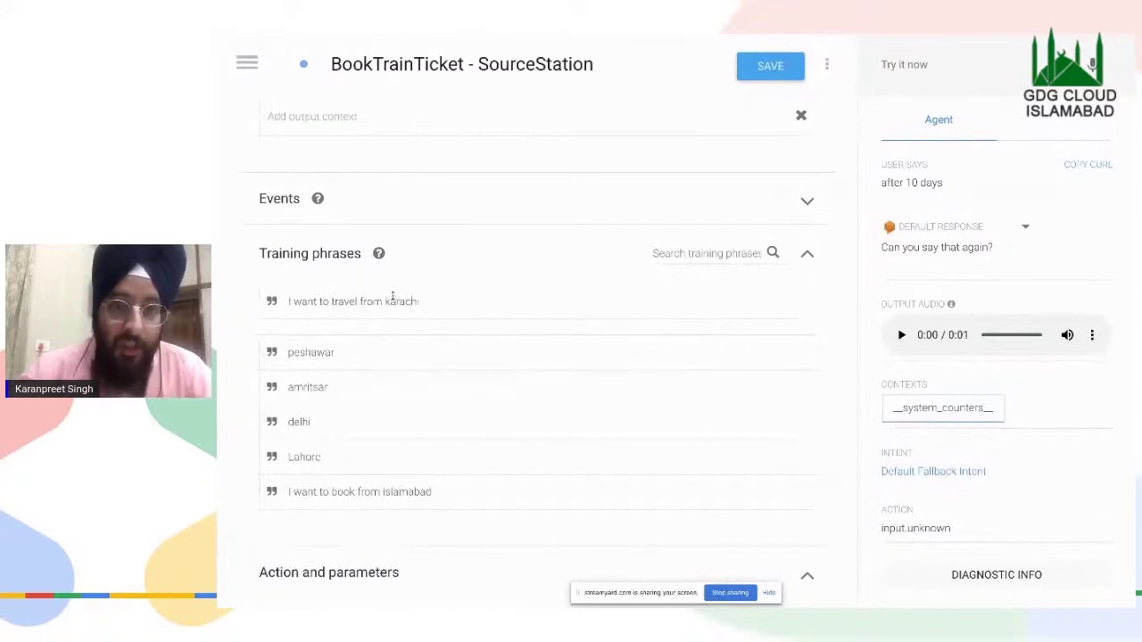
{"action": "key", "text": "Return"}
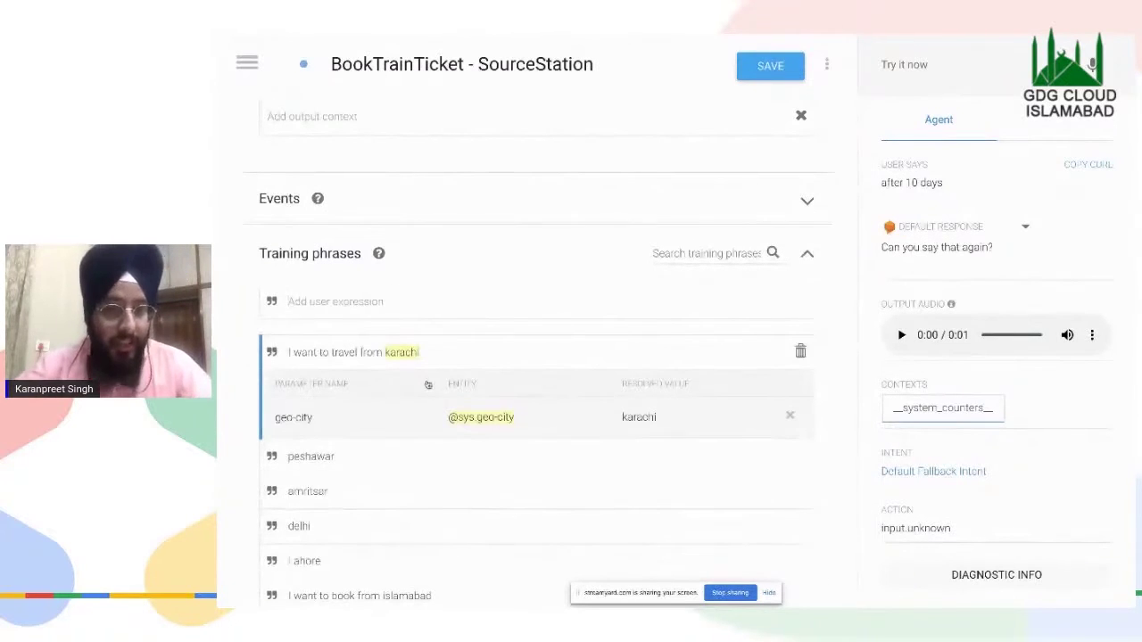
- Clear the text of the training phrase "I want to travel from karachi"
{"action": "double_click", "coordinate": [400, 354]}
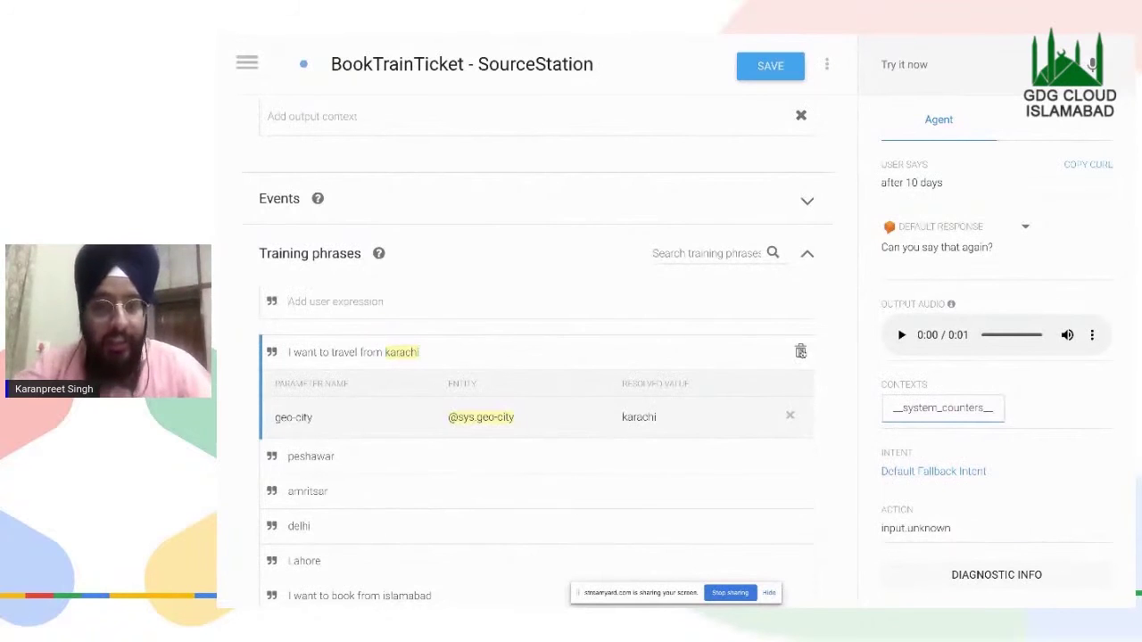
{"action": "triple_click", "coordinate": [633, 343]}
{"action": "key", "text": "BackSpace"}
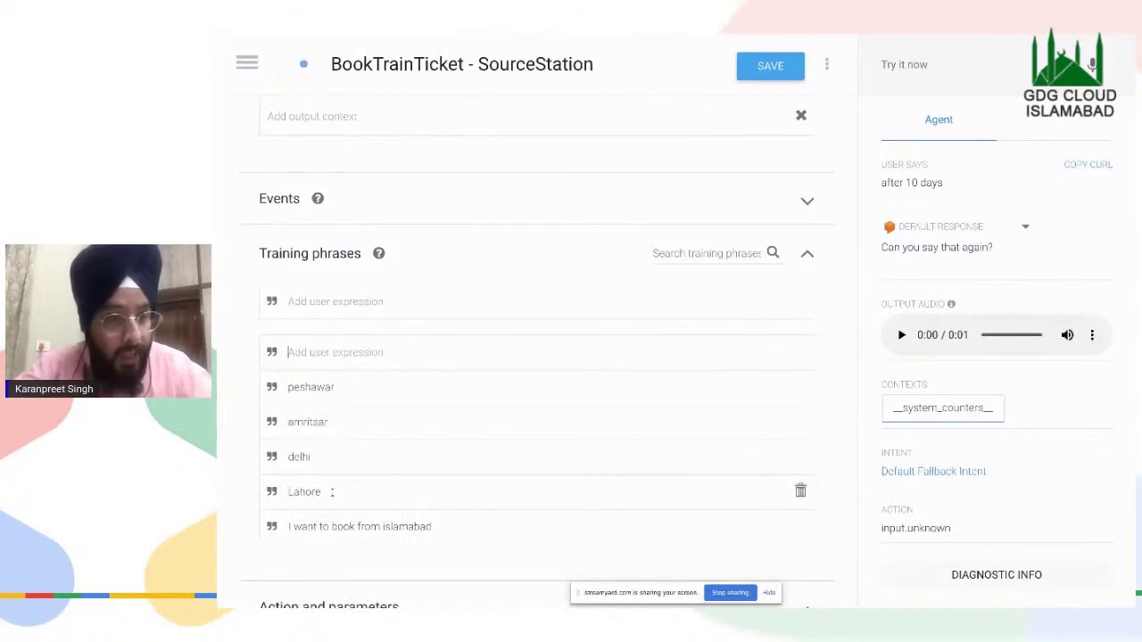
{"action": "scroll", "coordinate": [332, 491], "scroll_direction": "down", "scroll_amount": 2}
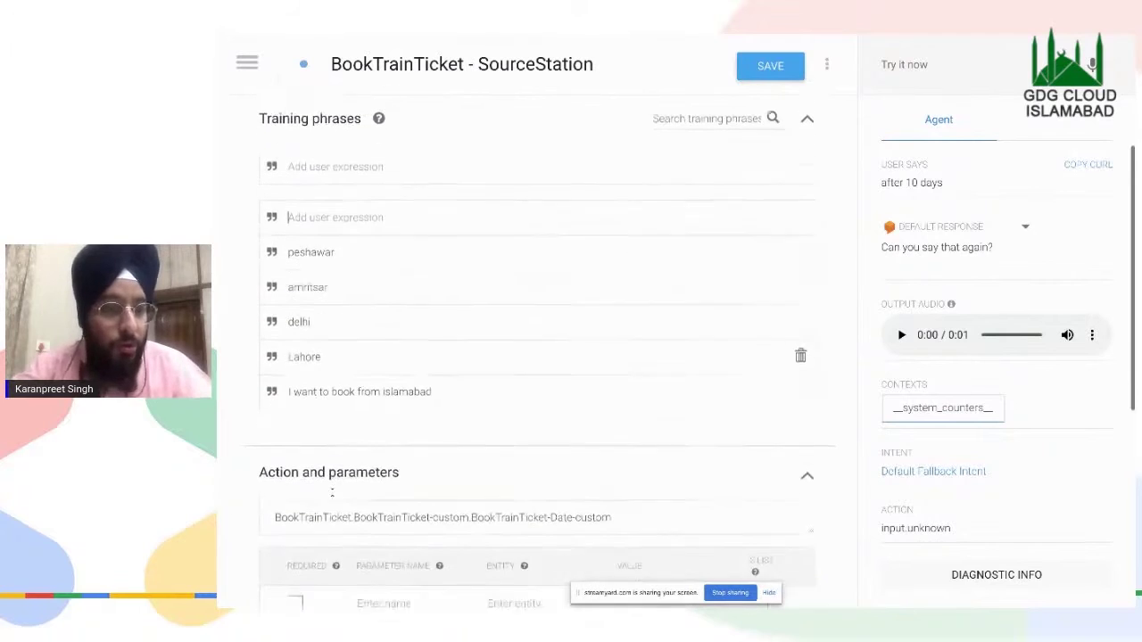
{"action": "left_click", "coordinate": [333, 336]}
{"action": "left_click_drag", "start_coordinate": [333, 337], "coordinate": [284, 338]}
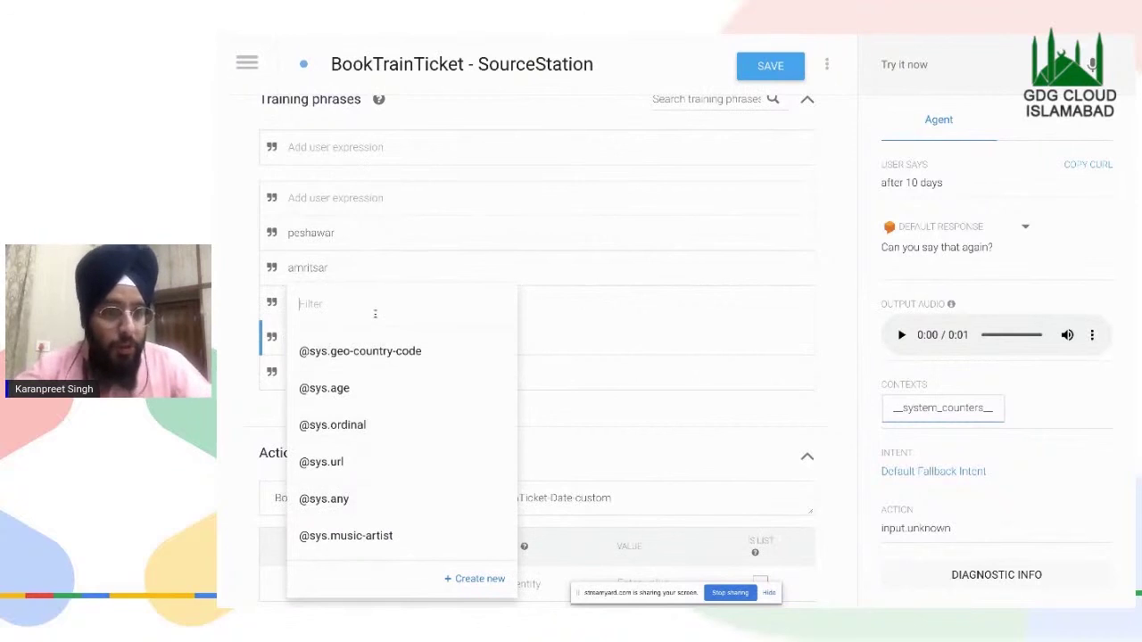
{"action": "type", "text": "city"}
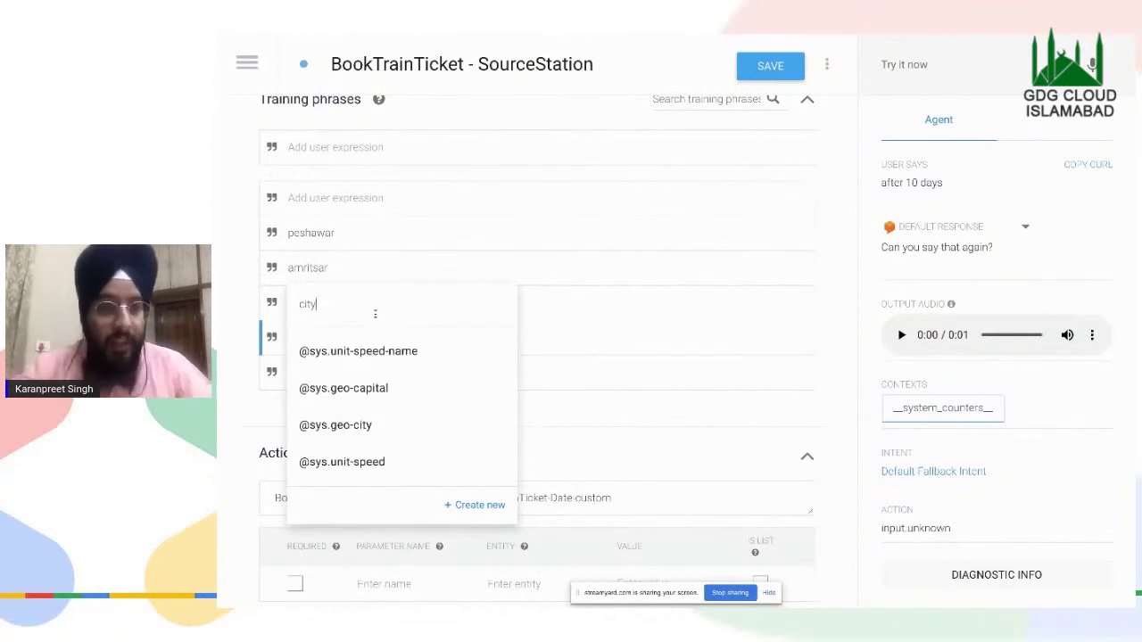
{"action": "left_click", "coordinate": [419, 426]}
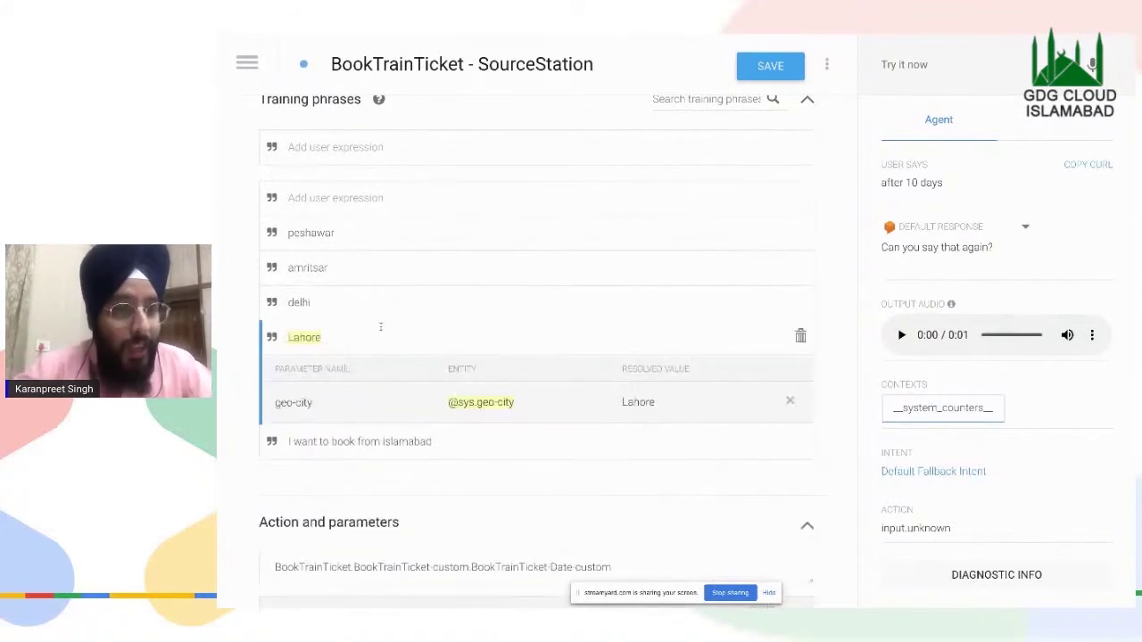
{"action": "left_click_drag", "start_coordinate": [441, 443], "coordinate": [384, 444]}
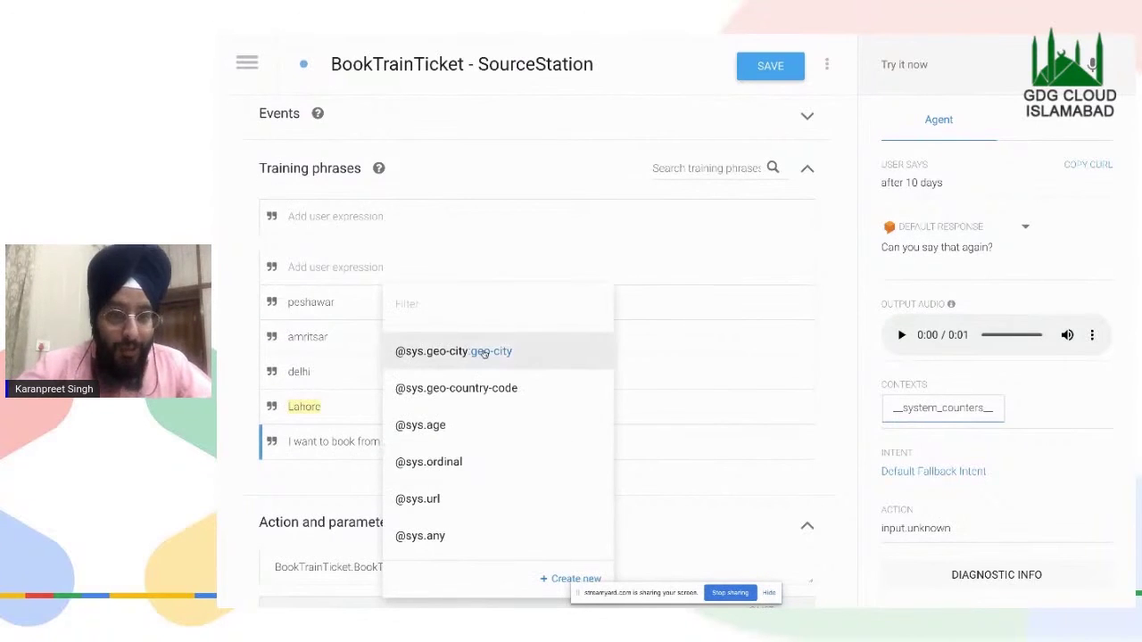
{"action": "left_click", "coordinate": [540, 361]}
- Try to select "delhi" in its training phrase for annotation with an entity
{"action": "left_click", "coordinate": [326, 371]}
{"action": "double_click", "coordinate": [300, 372]}
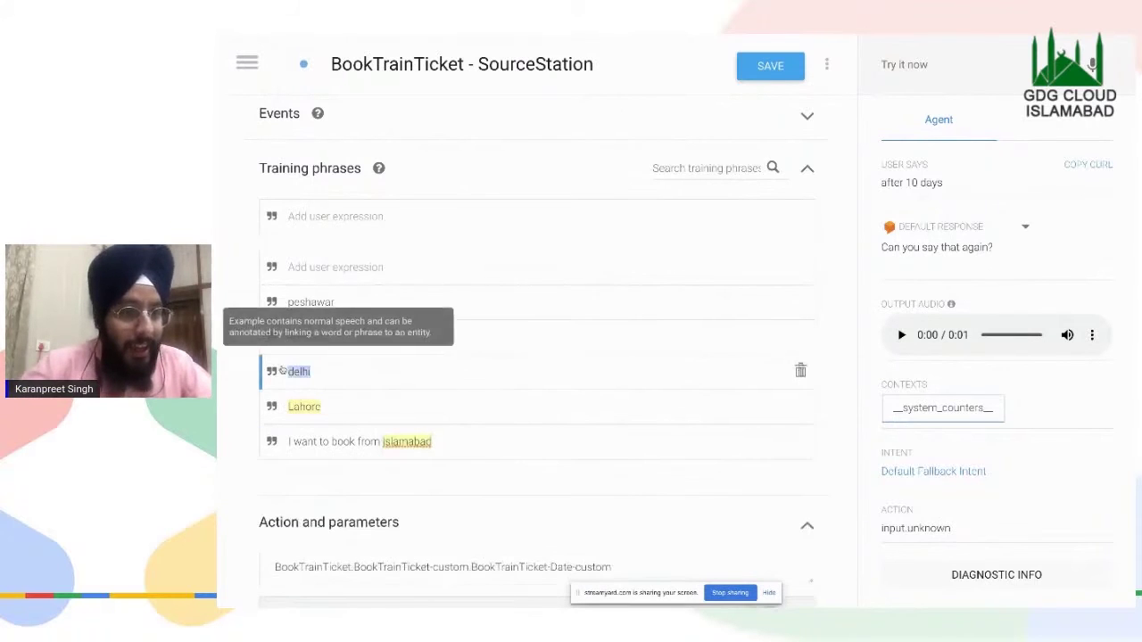
{"action": "left_click", "coordinate": [296, 371]}
{"action": "double_click", "coordinate": [311, 371]}
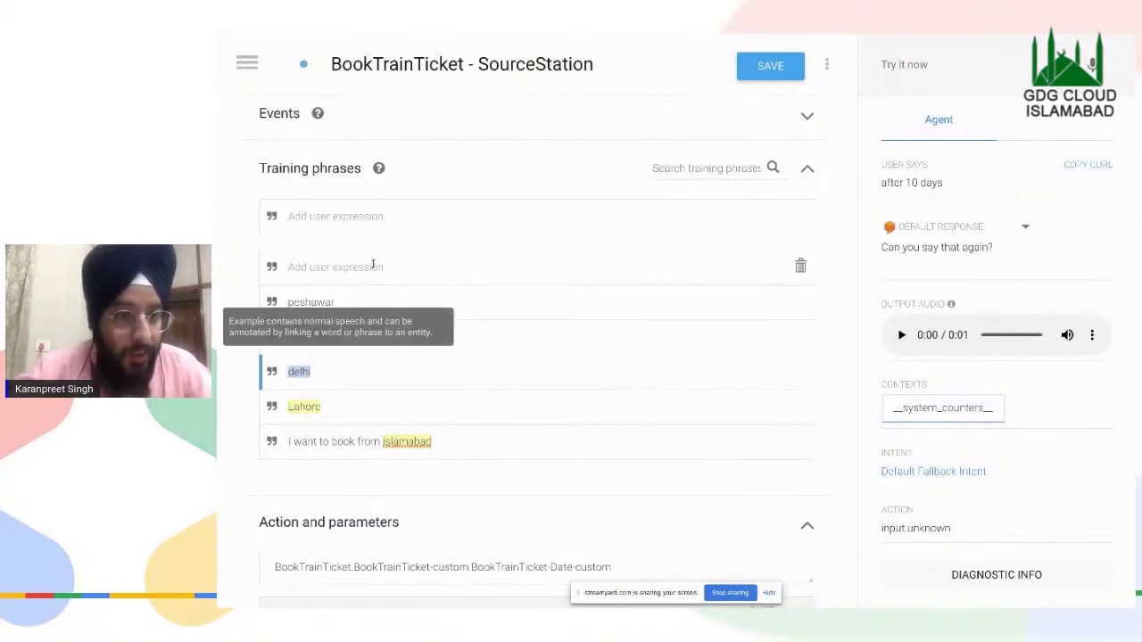
- Mark the geo-city parameter as required for the intent
{"action": "left_click", "coordinate": [434, 443]}
{"action": "scroll", "coordinate": [492, 446], "scroll_direction": "down", "scroll_amount": 4}
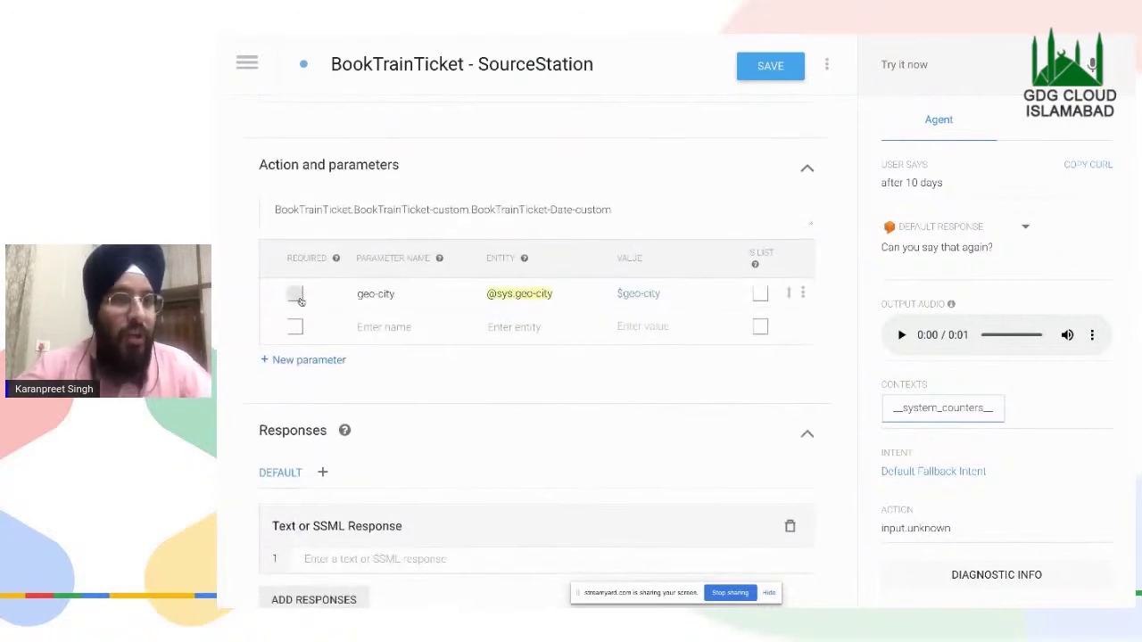
{"action": "left_click", "coordinate": [297, 297]}
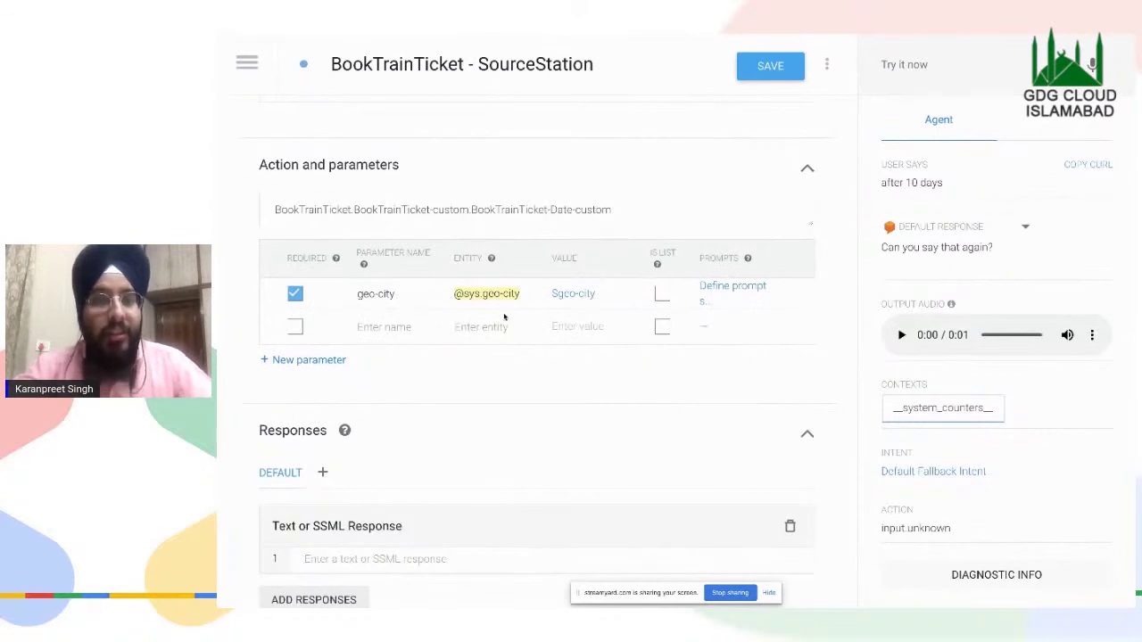
{"action": "scroll", "coordinate": [504, 316], "scroll_direction": "up", "scroll_amount": 3}
{"action": "left_click", "coordinate": [370, 146]}
{"action": "type", "text": "I want to travel from karach"}
{"action": "key", "text": "Down"}
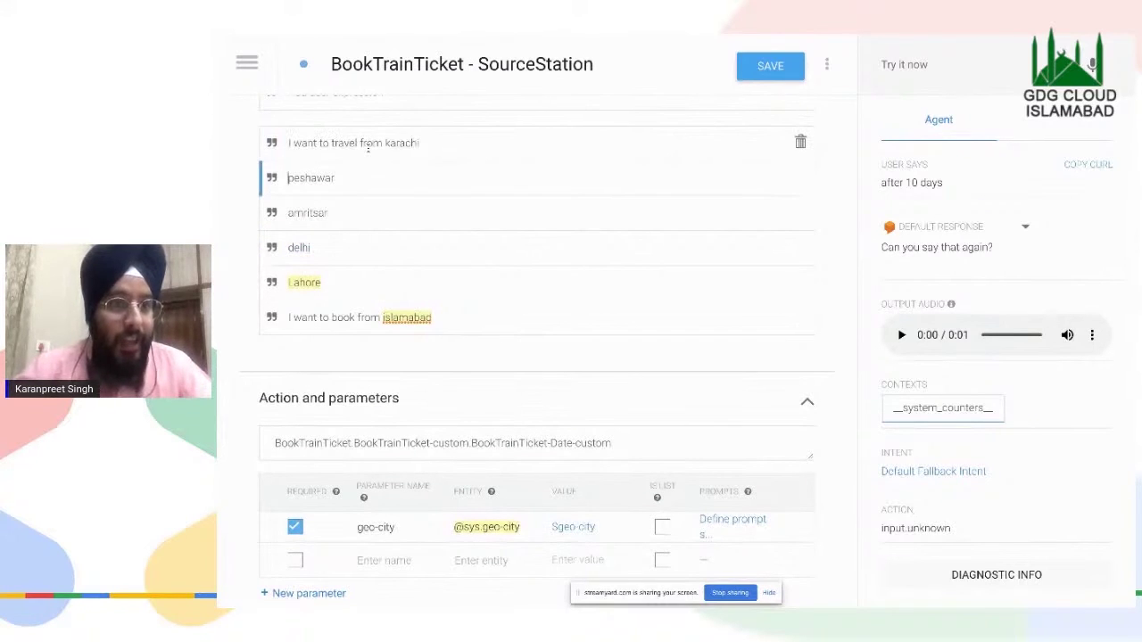
{"action": "left_click_drag", "start_coordinate": [453, 141], "coordinate": [385, 143]}
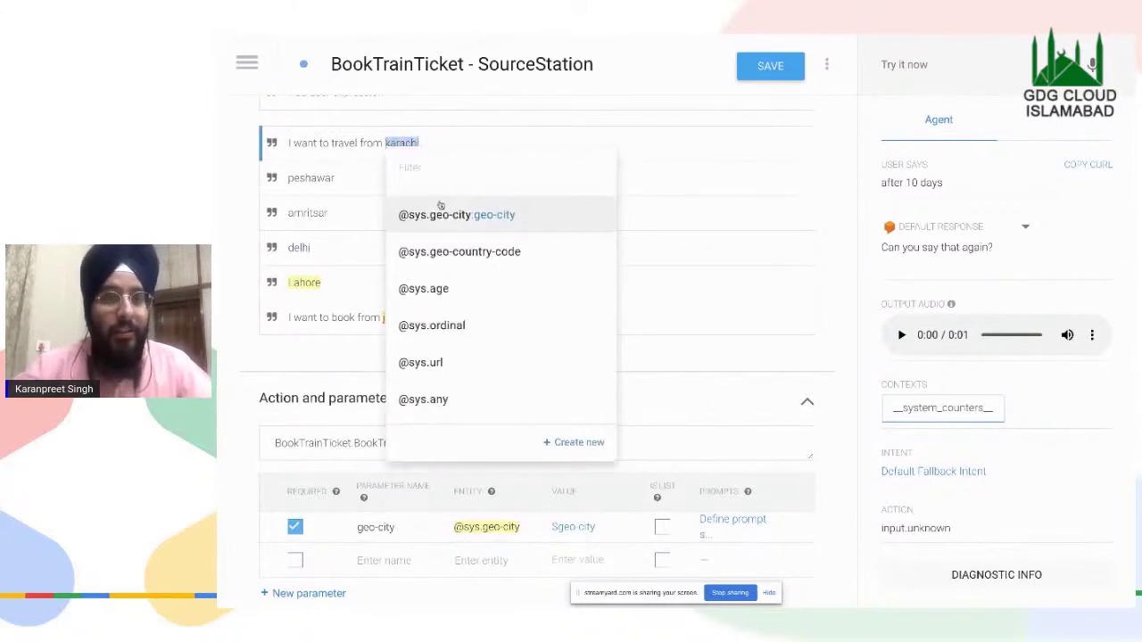
{"action": "left_click", "coordinate": [439, 211]}
- Delete the "delhi" training phrase and save the intent
{"action": "left_click_drag", "start_coordinate": [359, 248], "coordinate": [286, 249]}
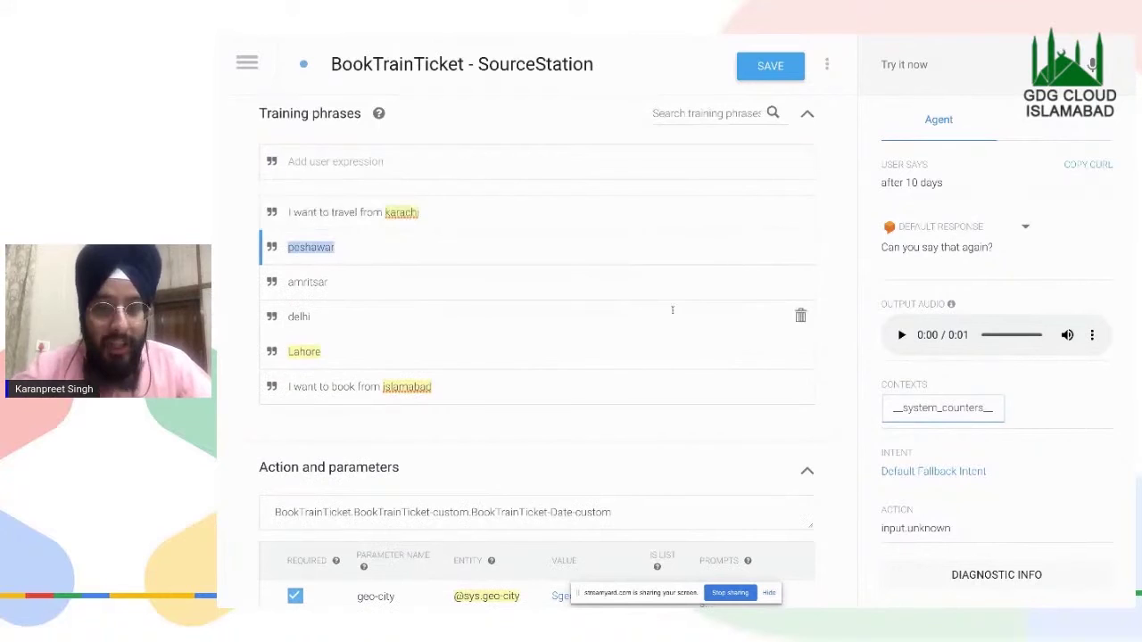
{"action": "left_click", "coordinate": [801, 315]}
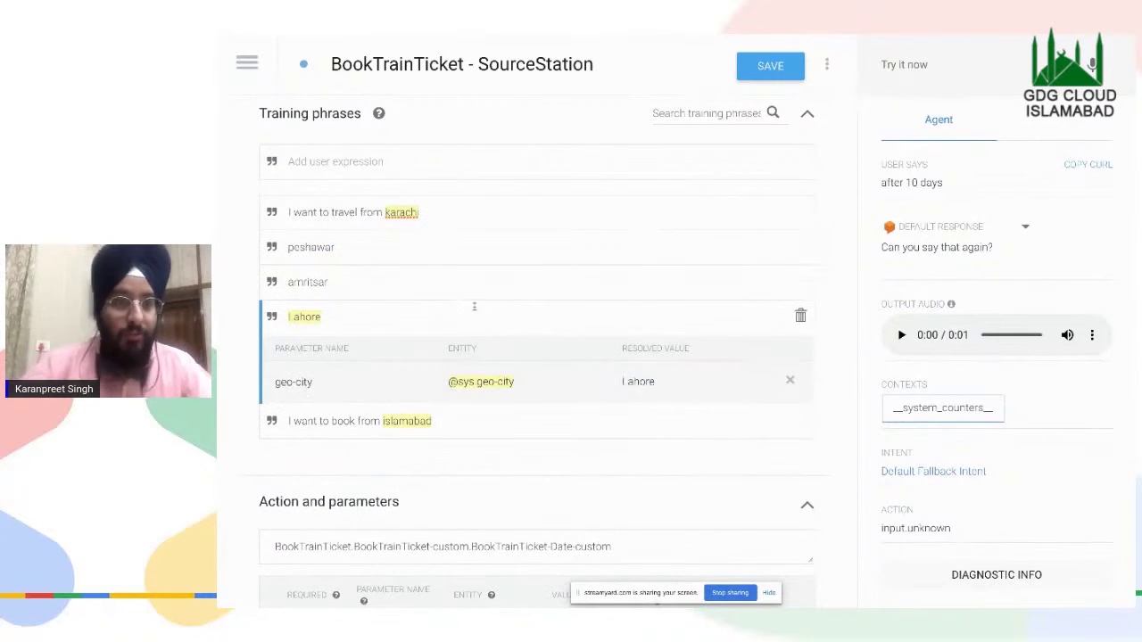
{"action": "left_click", "coordinate": [778, 68]}
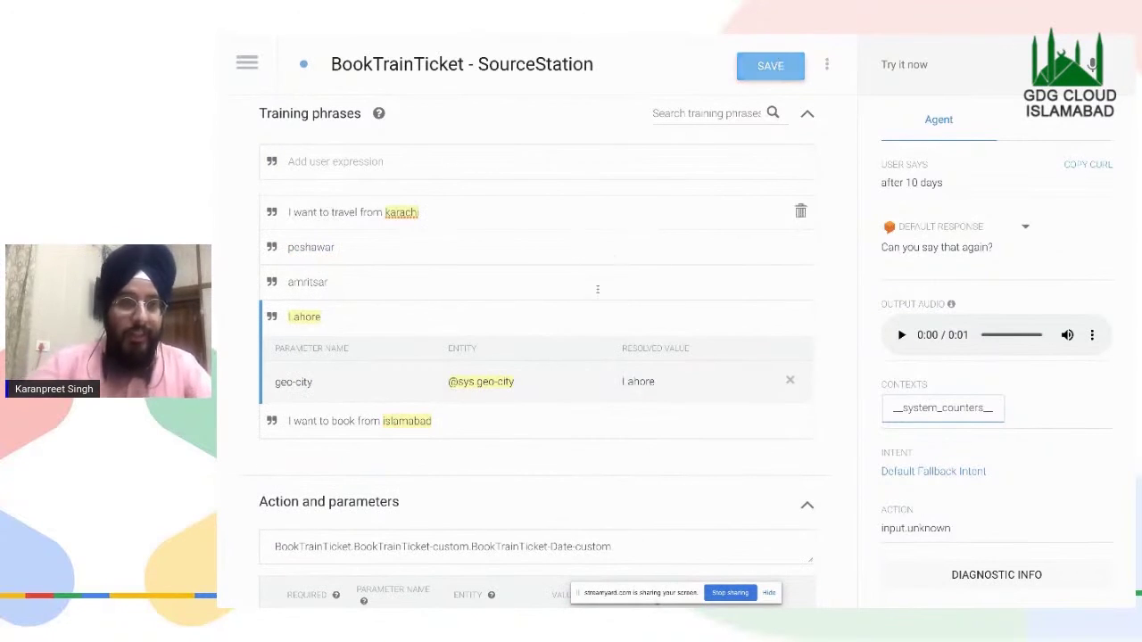
{"action": "double_click", "coordinate": [437, 419]}
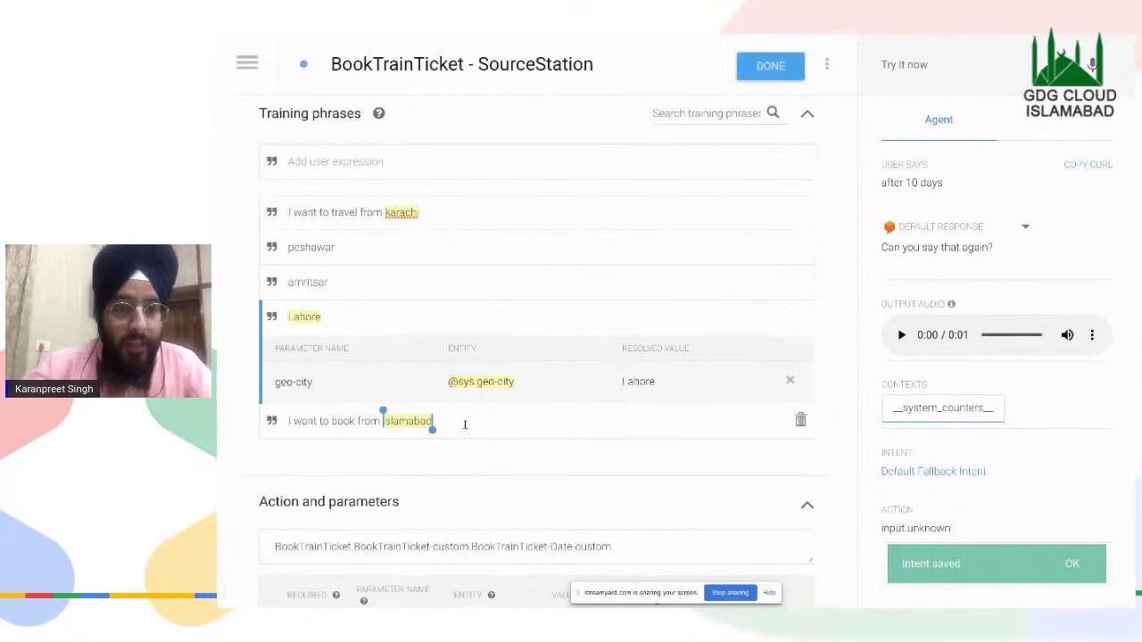
{"action": "scroll", "coordinate": [463, 425], "scroll_direction": "down", "scroll_amount": 1}
{"action": "scroll", "coordinate": [464, 425], "scroll_direction": "down", "scroll_amount": 1}
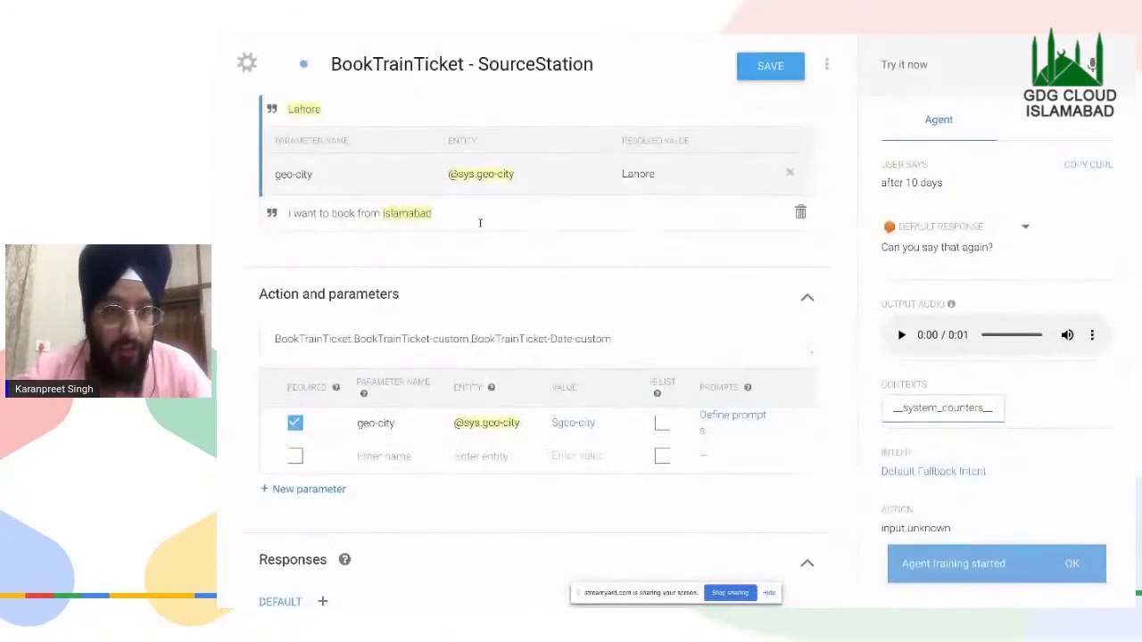
{"action": "left_click", "coordinate": [480, 223]}
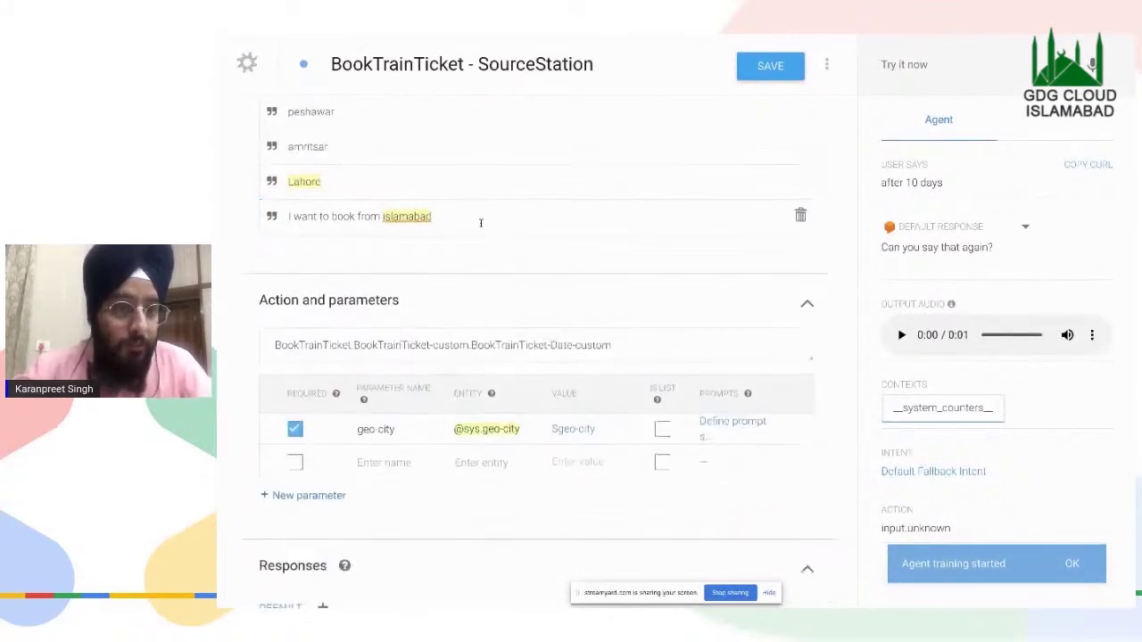
{"action": "scroll", "coordinate": [446, 175], "scroll_direction": "up", "scroll_amount": 1}
{"action": "scroll", "coordinate": [419, 169], "scroll_direction": "up", "scroll_amount": 1}
{"action": "left_click", "coordinate": [389, 158]}
{"action": "type", "text": "i want to"}
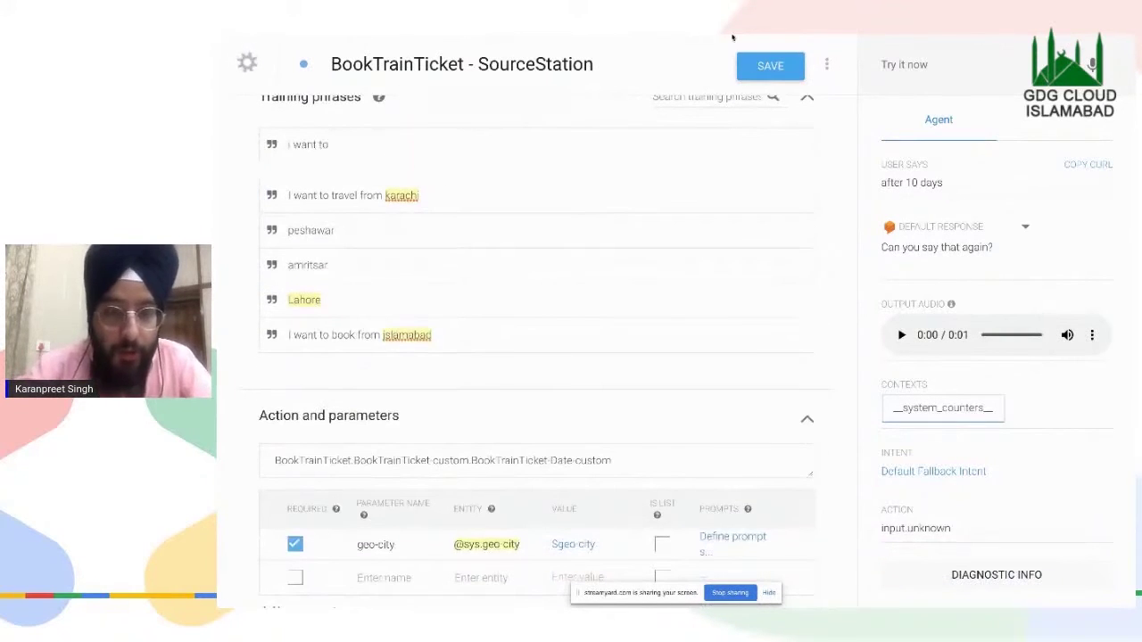
{"action": "type", "text": " travel"}
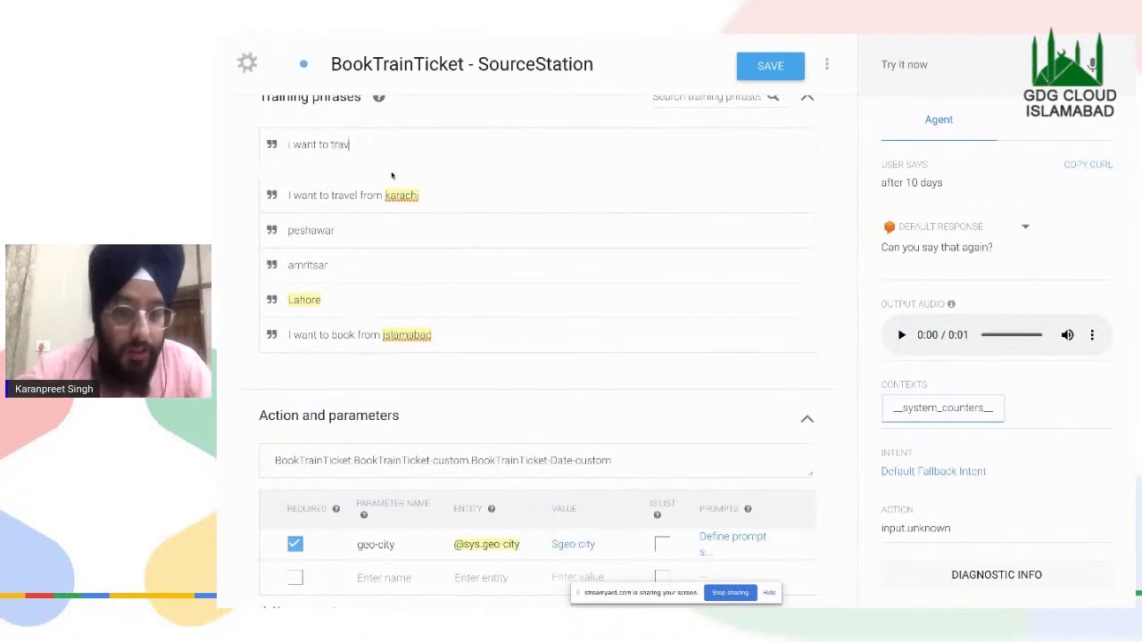
{"action": "key", "text": "BackSpace"}
{"action": "key", "text": "BackSpace"}
{"action": "key", "text": "BackSpace"}
{"action": "key", "text": "BackSpace"}
{"action": "key", "text": "BackSpace"}
{"action": "key", "text": "BackSpace"}
{"action": "key", "text": "BackSpace"}
{"action": "key", "text": "BackSpace"}
{"action": "key", "text": "BackSpace"}
{"action": "key", "text": "BackSpace"}
{"action": "key", "text": "BackSpace"}
{"action": "key", "text": "BackSpace"}
{"action": "key", "text": "BackSpace"}
{"action": "key", "text": "BackSpace"}
{"action": "key", "text": "BackSpace"}
{"action": "key", "text": "BackSpace"}
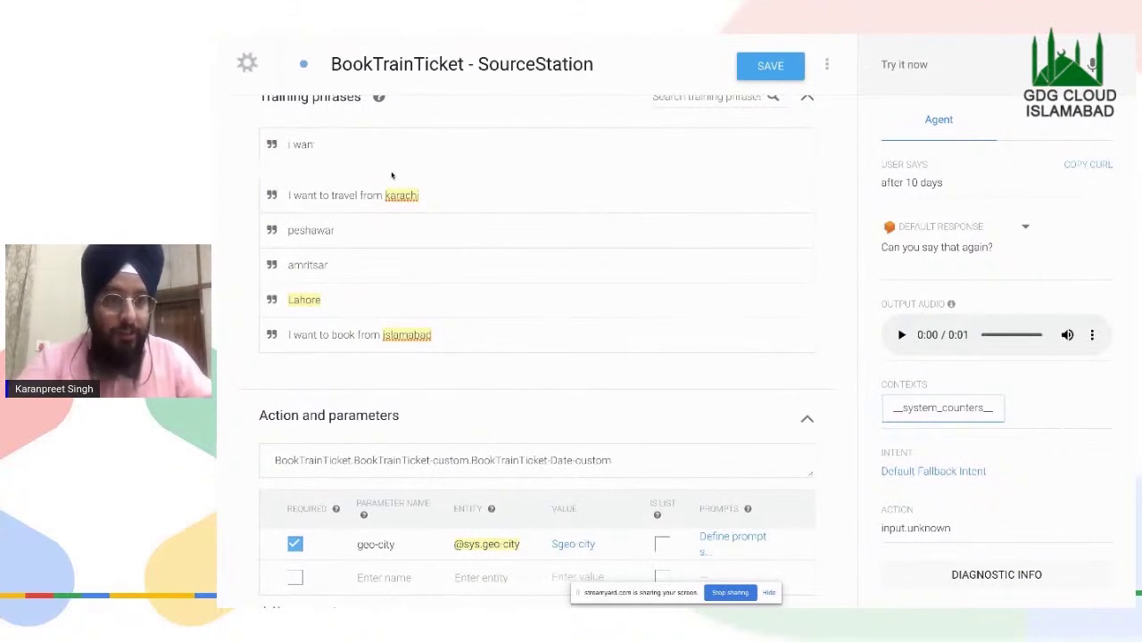
{"action": "scroll", "coordinate": [392, 176], "scroll_direction": "down", "scroll_amount": 5}
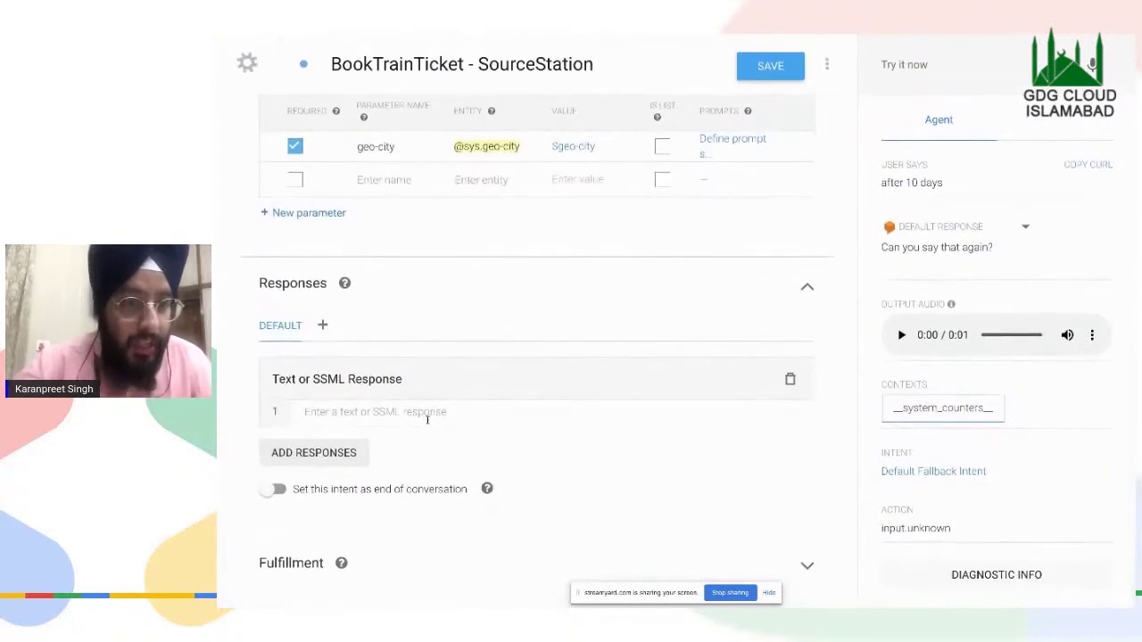
{"action": "left_click", "coordinate": [427, 419]}
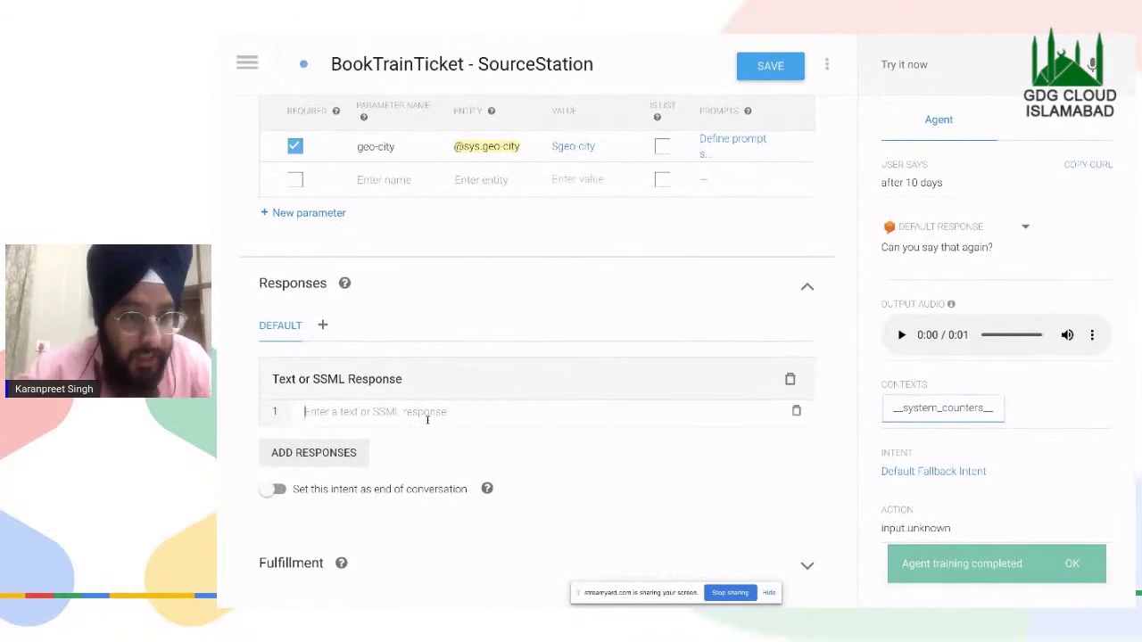
{"action": "type", "text": "Ok. So you want to travel from @geo"}
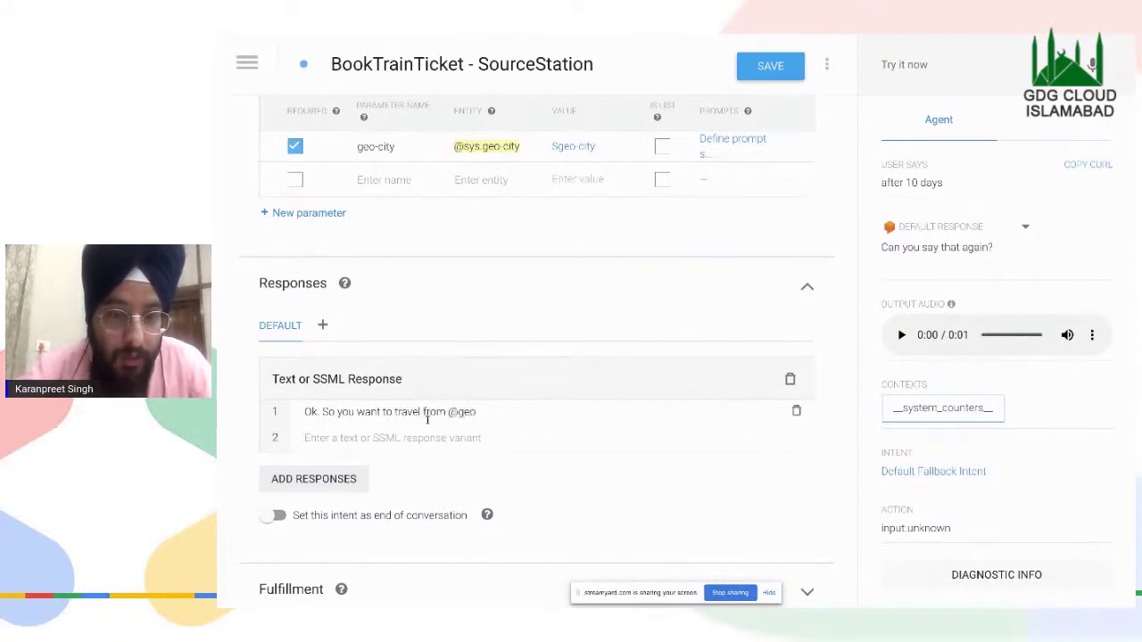
{"action": "key", "text": "BackSpace"}
{"action": "key", "text": "BackSpace"}
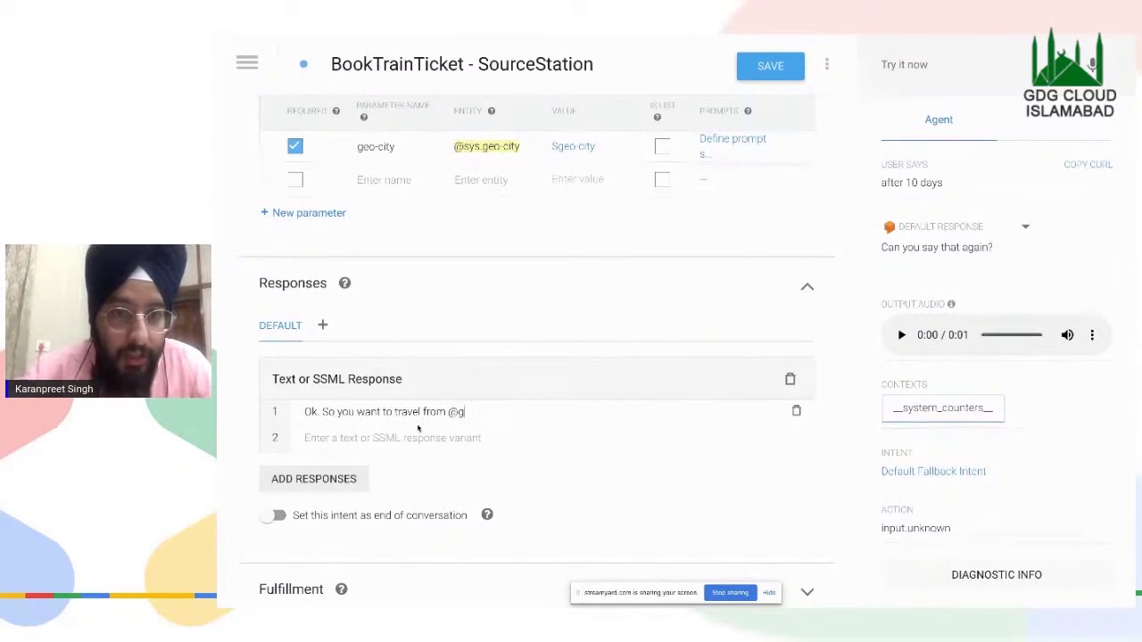
{"action": "key", "text": "BackSpace"}
{"action": "key", "text": "BackSpace"}
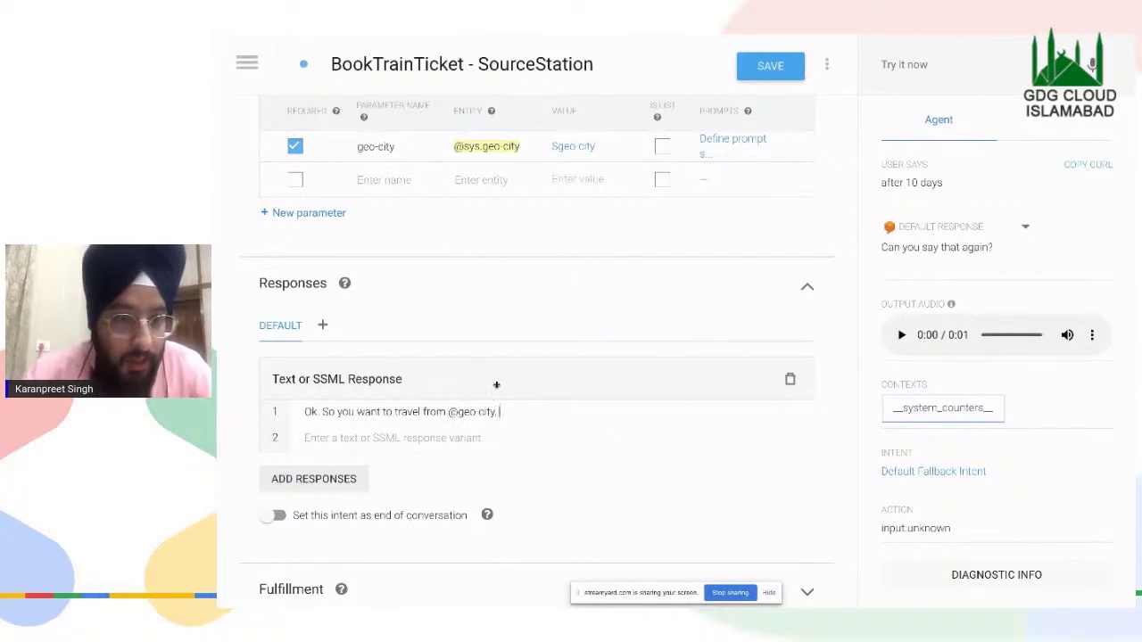
- Add a second text response reading "Can you please let me know your destination city?" and save the intent
{"action": "left_click", "coordinate": [336, 485]}
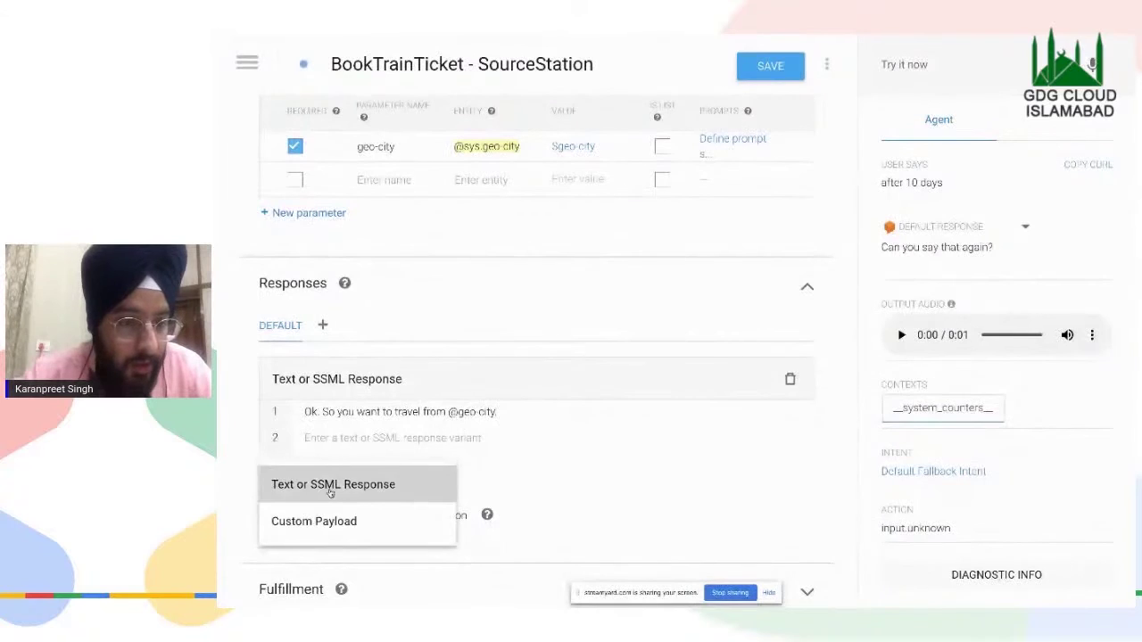
{"action": "left_click", "coordinate": [329, 487]}
{"action": "left_click", "coordinate": [388, 517]}
{"action": "type", "text": "C"}
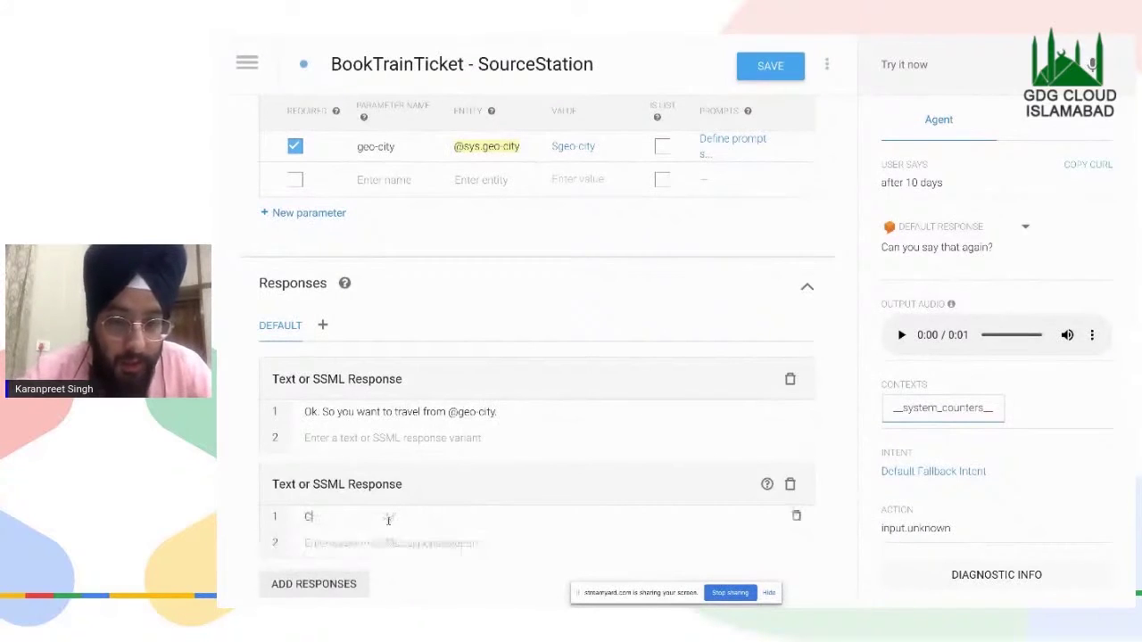
{"action": "type", "text": "an you please let me know your destination city?"}
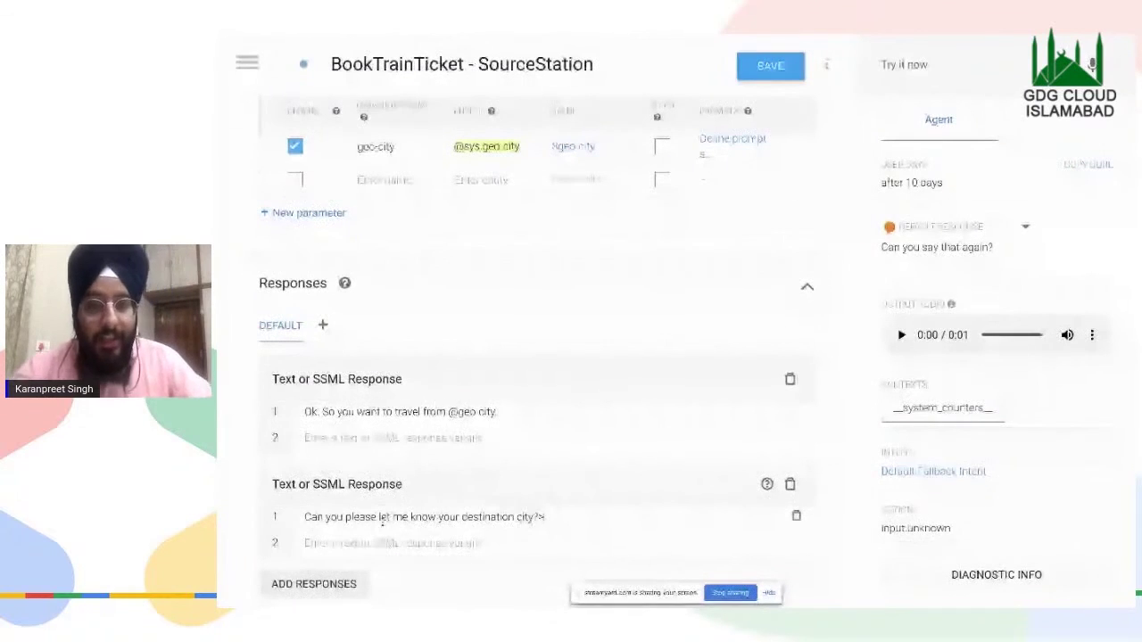
{"action": "left_click", "coordinate": [787, 77]}
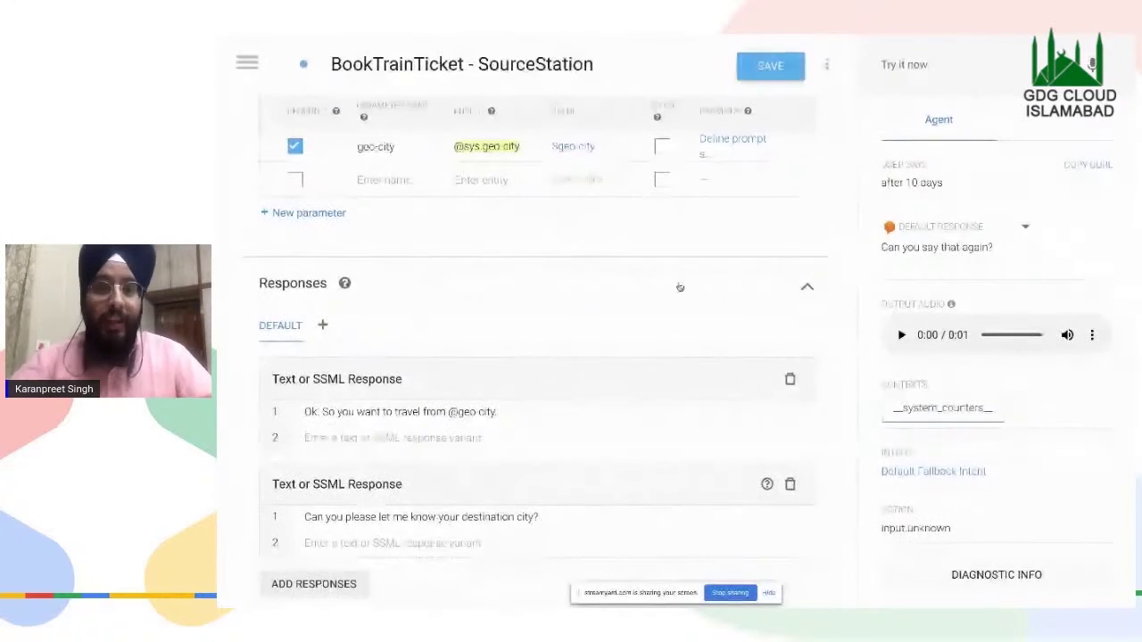
- Start a test conversation with the agent by sending "hello" and "train ticket"
{"action": "scroll", "coordinate": [561, 433], "scroll_direction": "down", "scroll_amount": 2}
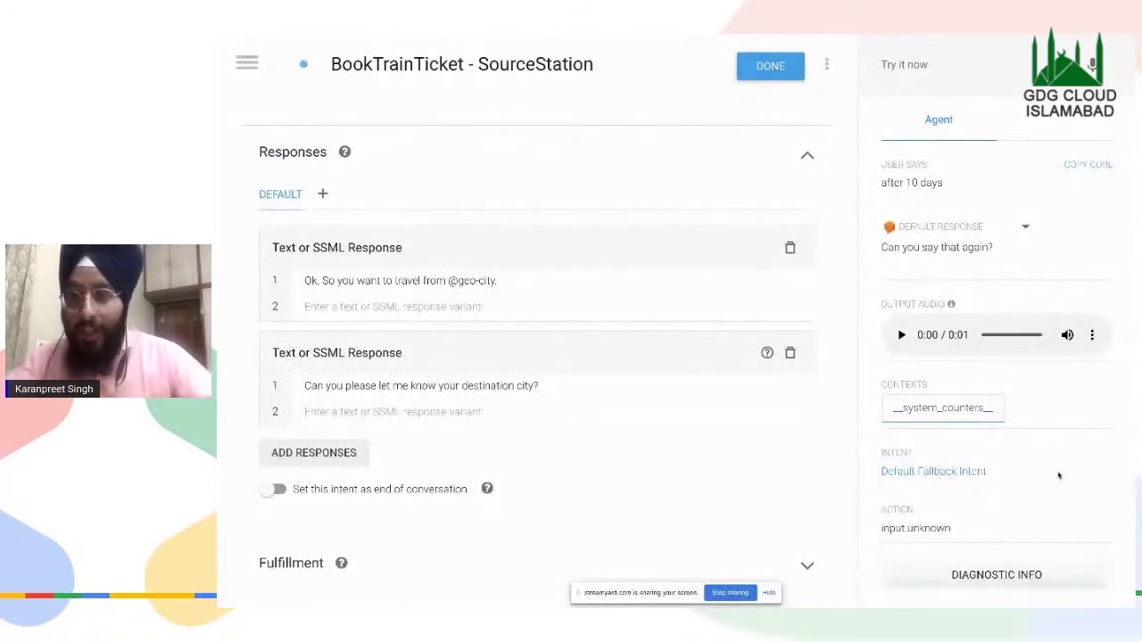
{"action": "left_click", "coordinate": [956, 60]}
{"action": "type", "text": "hello"}
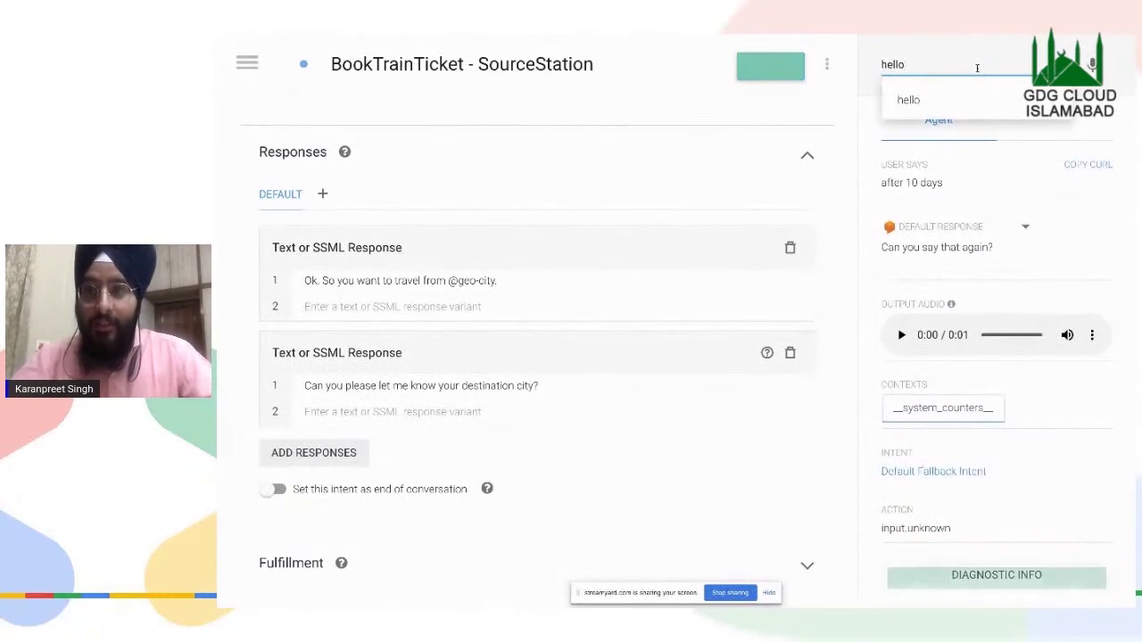
{"action": "key", "text": "Return"}
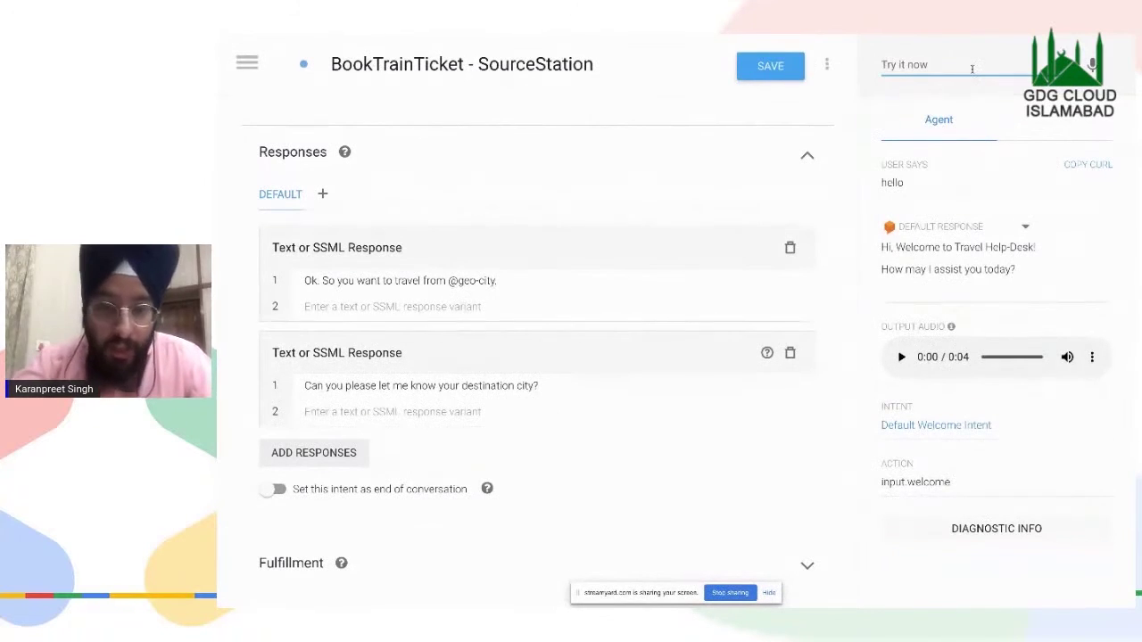
{"action": "type", "text": "train ticket"}
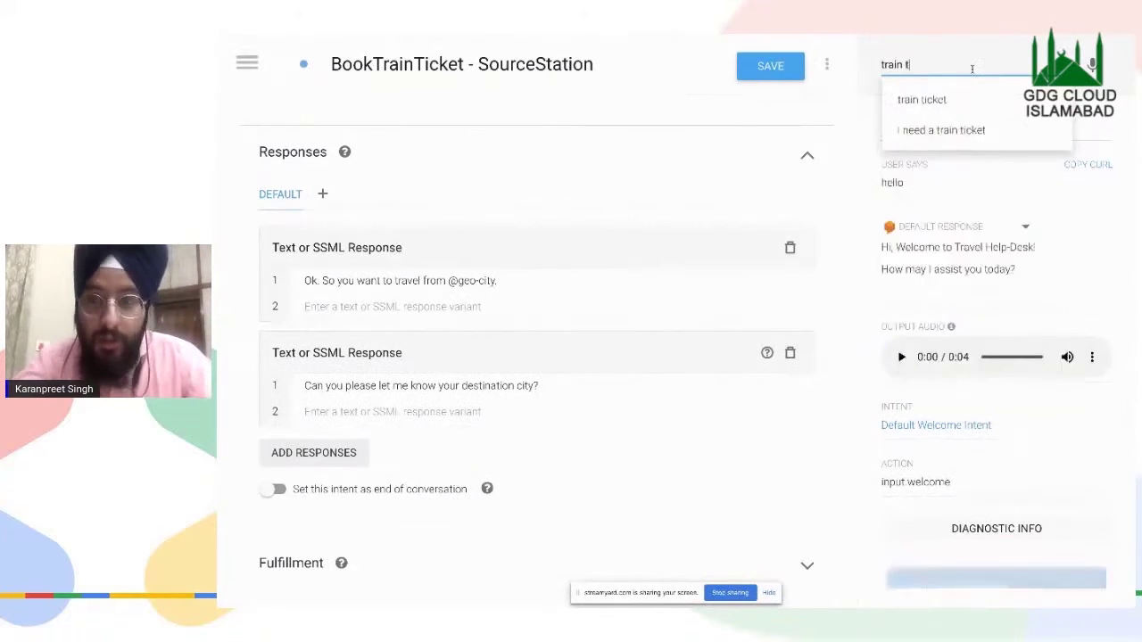
{"action": "key", "text": "Return"}
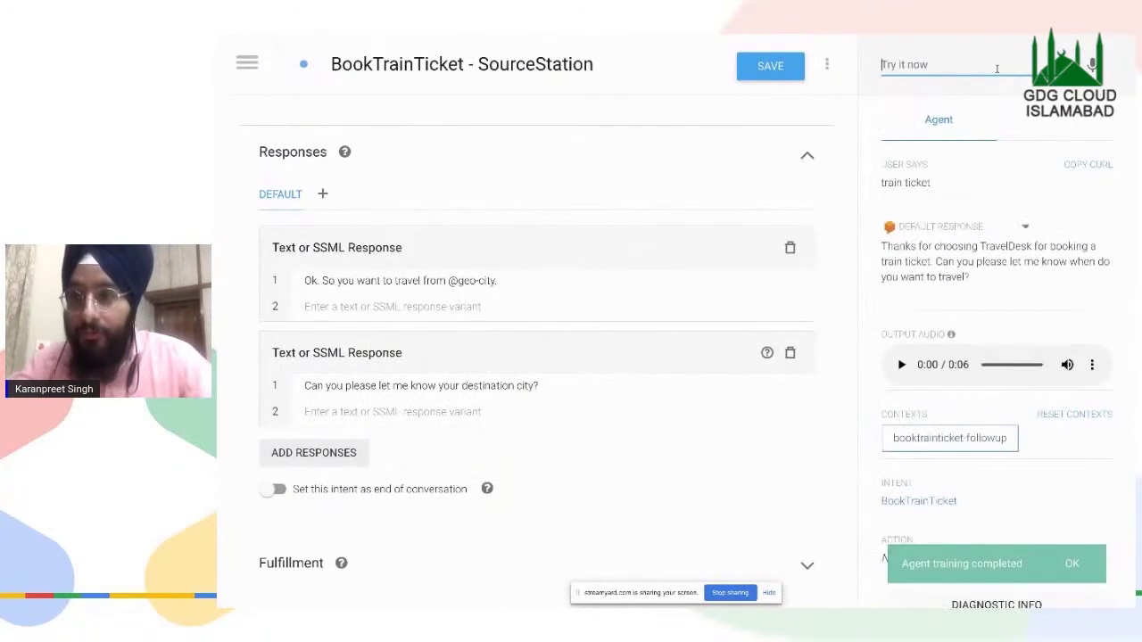
- Continue the test conversation by answering "today" and "I want to book from islamabad"
{"action": "type", "text": "today"}
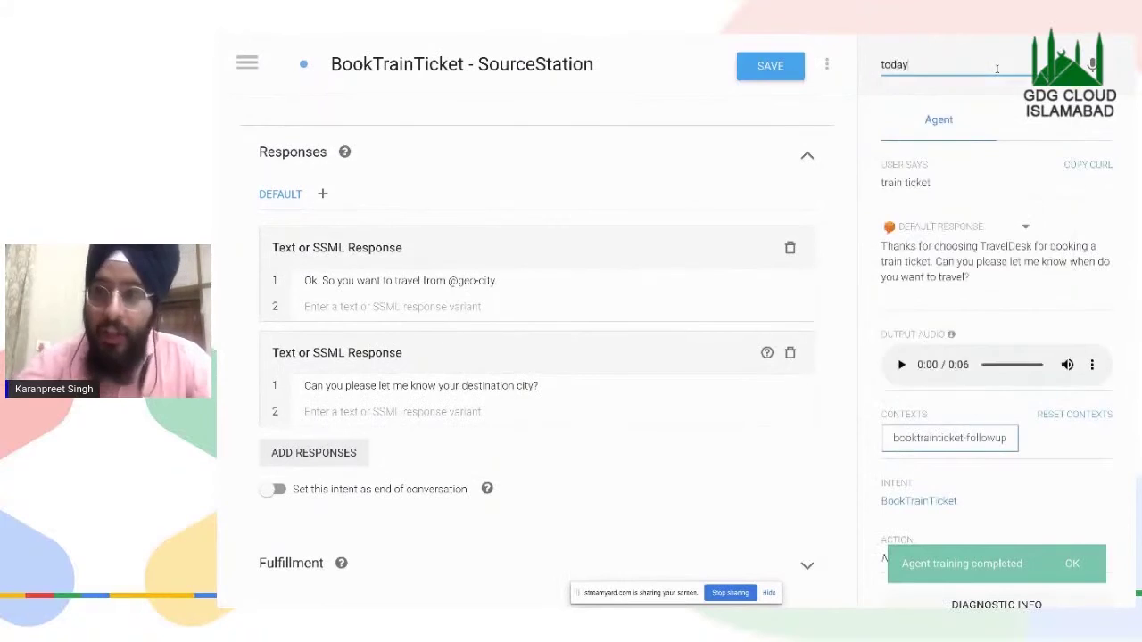
{"action": "key", "text": "Return"}
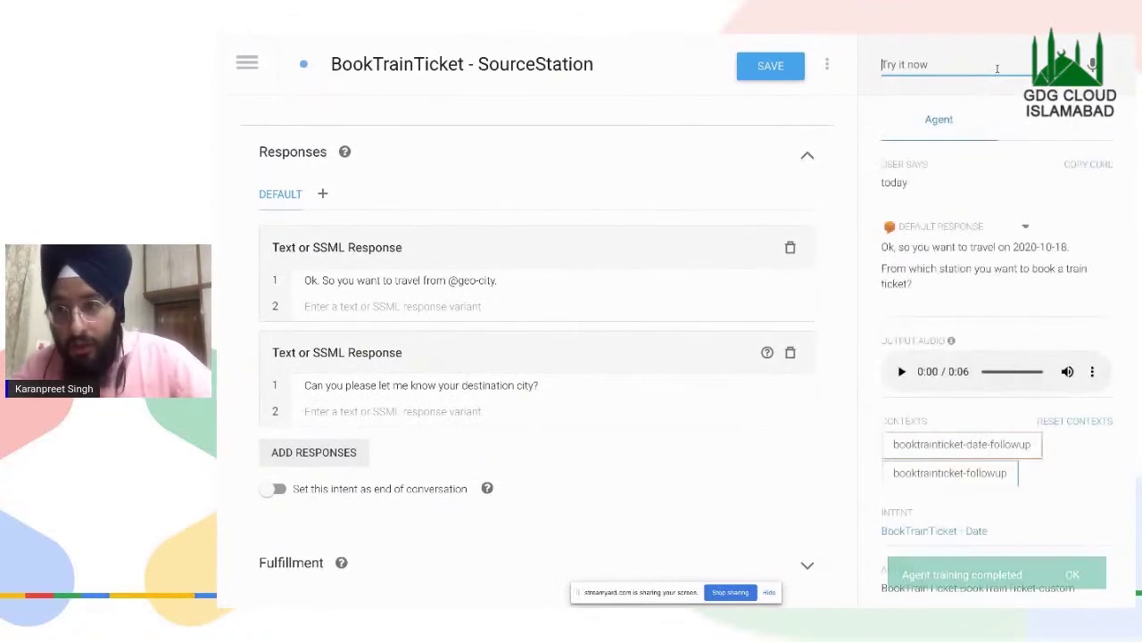
{"action": "type", "text": "I"}
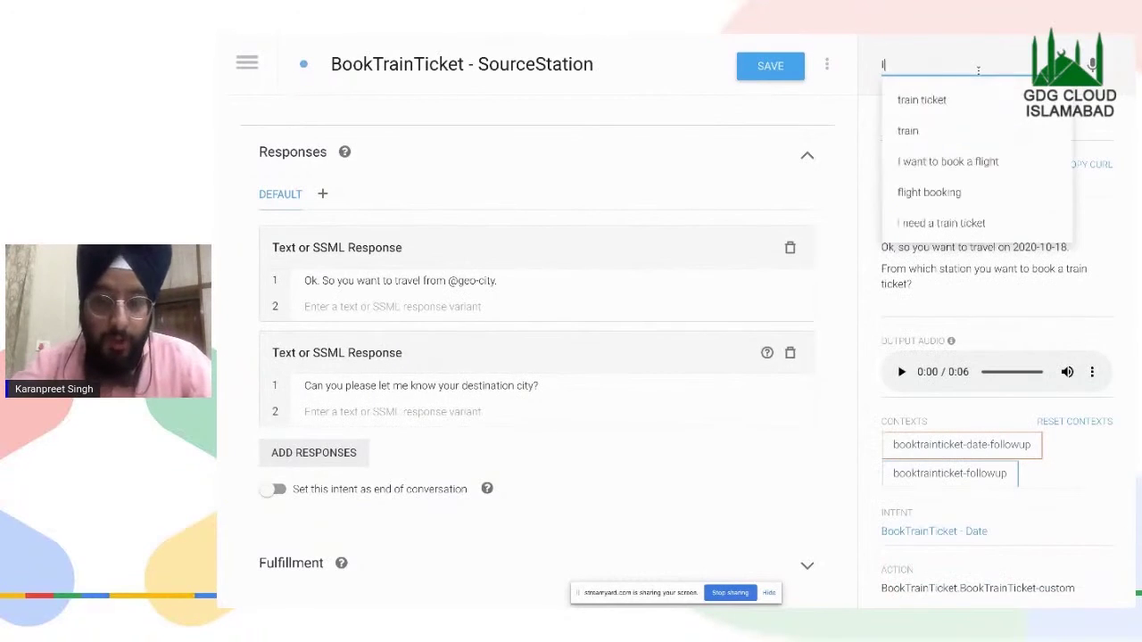
{"action": "type", "text": " want to book from"}
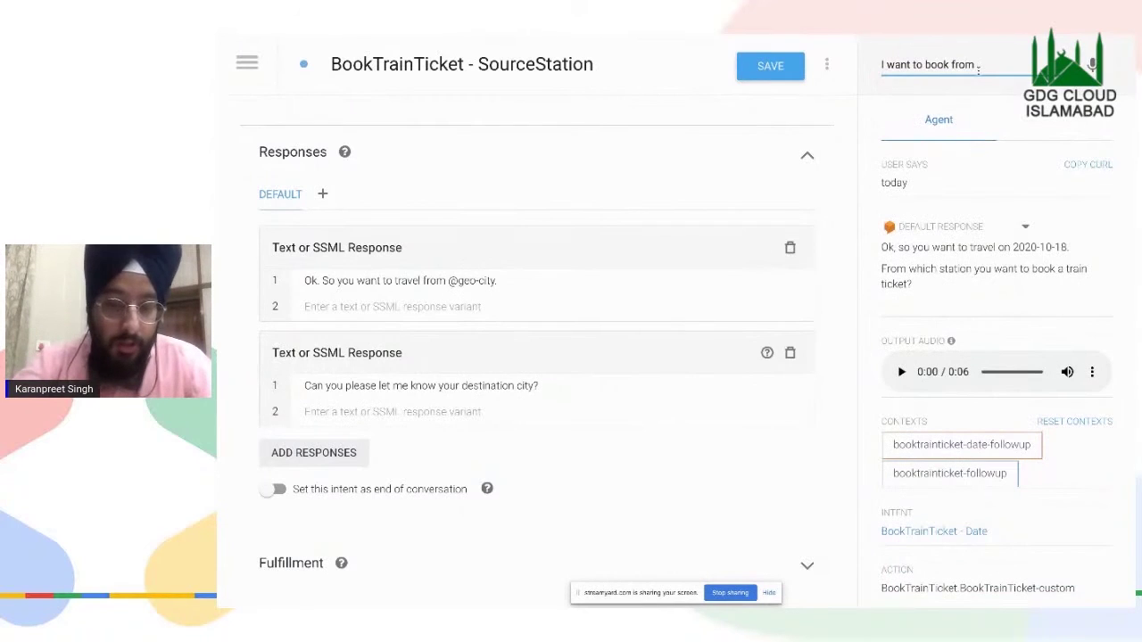
{"action": "type", "text": " islama"}
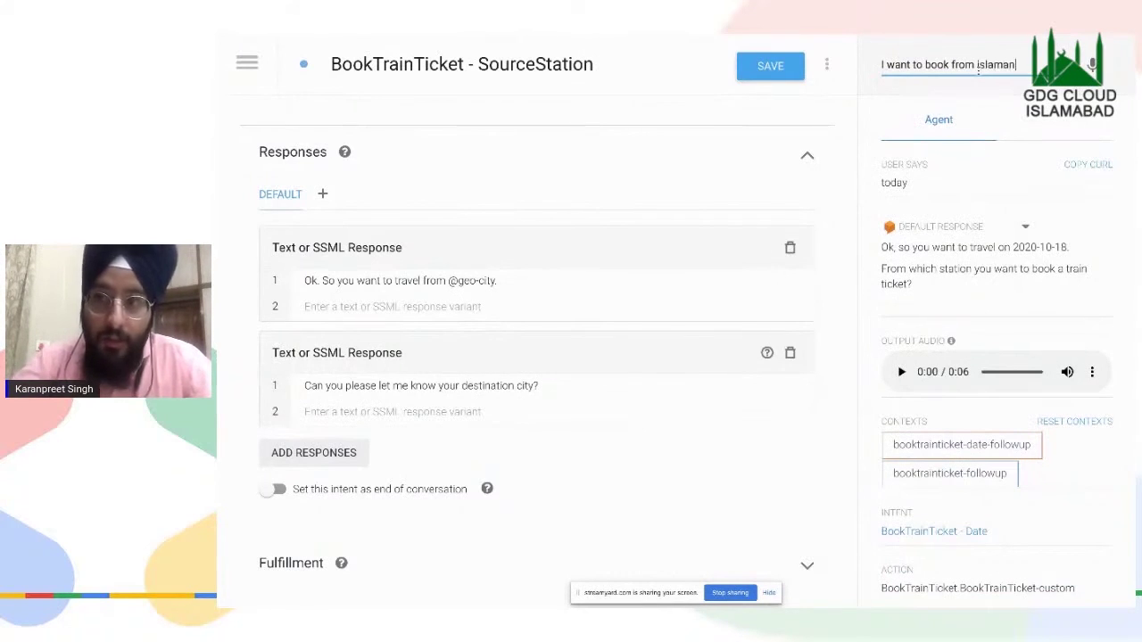
{"action": "type", "text": "bad"}
{"action": "key", "text": "Return"}
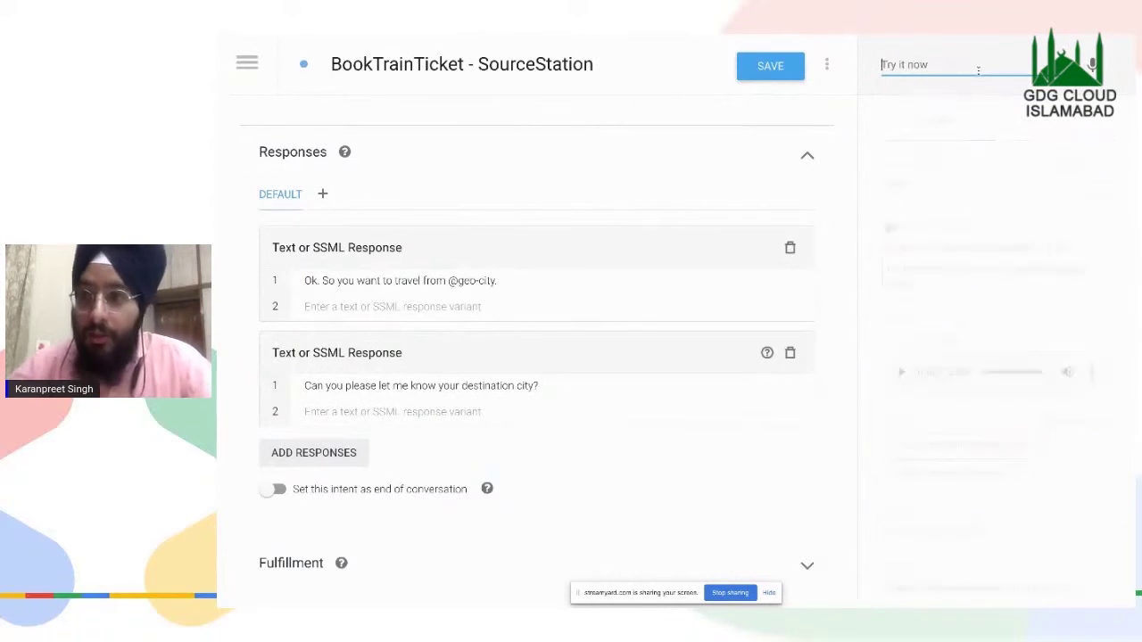
- Examine the geo-city parameter and its value in the test result, and save the intent again
{"action": "scroll", "coordinate": [1068, 373], "scroll_direction": "down", "scroll_amount": 2}
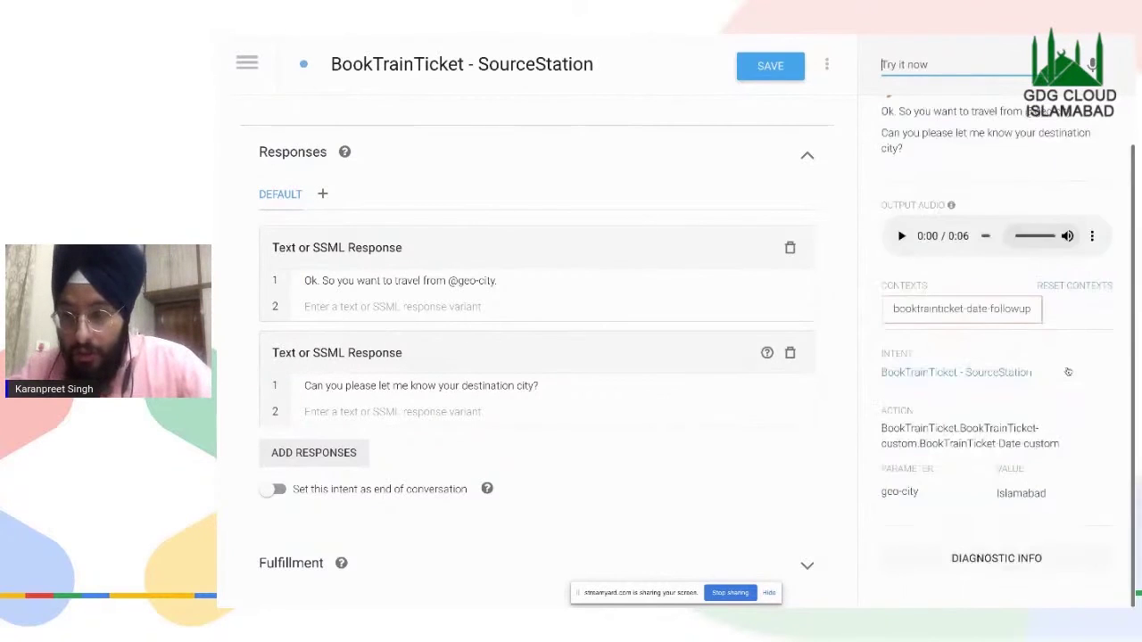
{"action": "left_click_drag", "start_coordinate": [919, 492], "coordinate": [880, 491]}
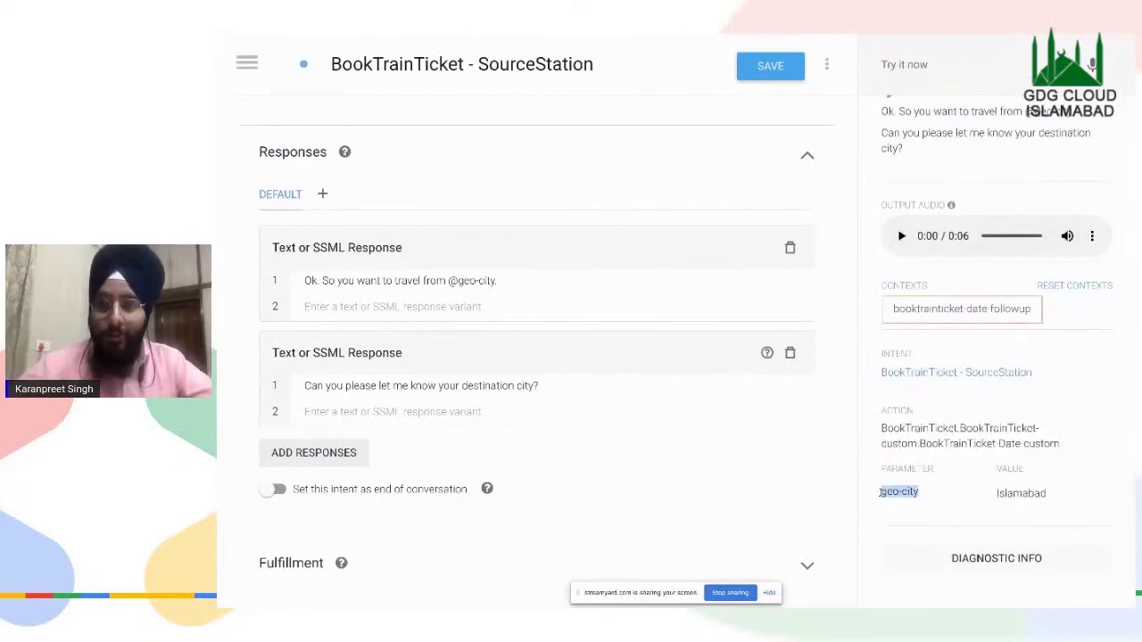
{"action": "left_click_drag", "start_coordinate": [1047, 493], "coordinate": [974, 493]}
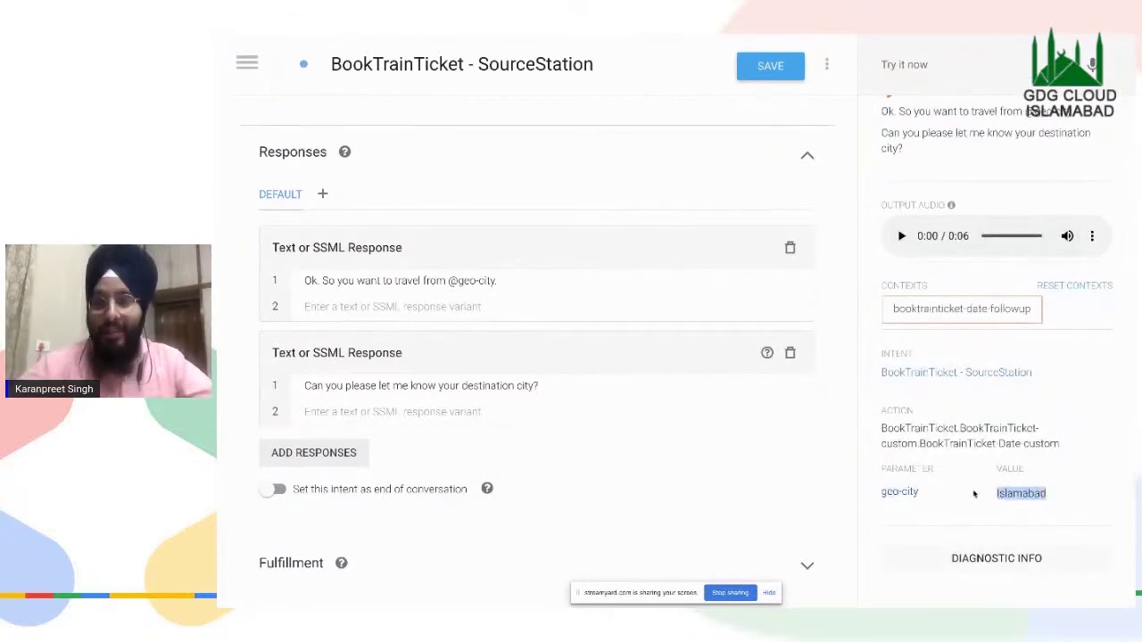
{"action": "left_click", "coordinate": [916, 491]}
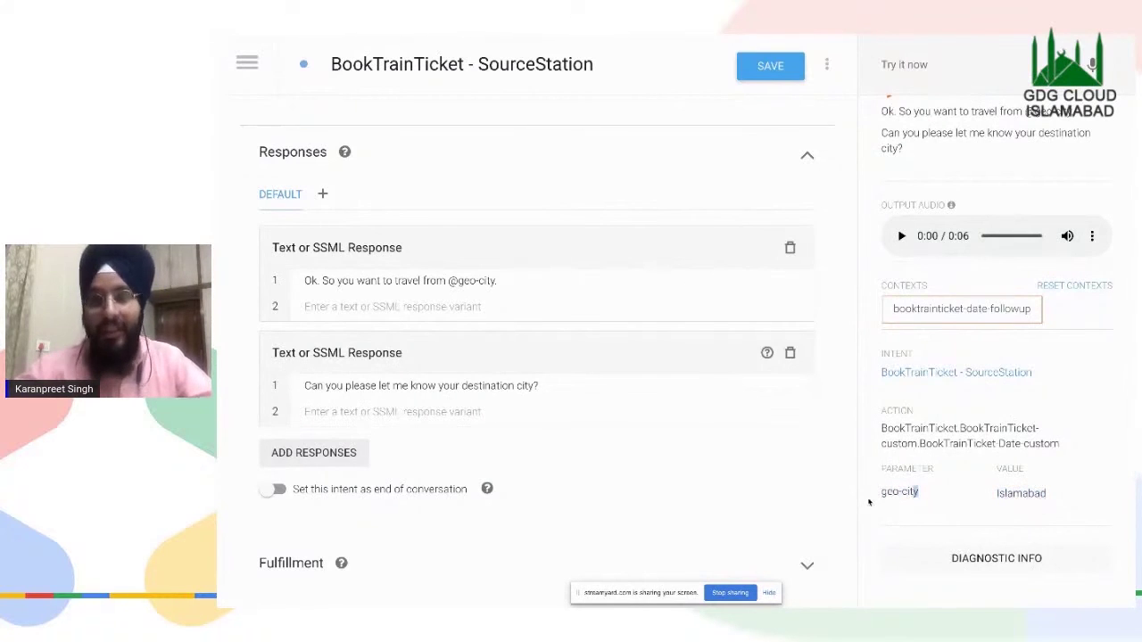
{"action": "left_click", "coordinate": [787, 66]}
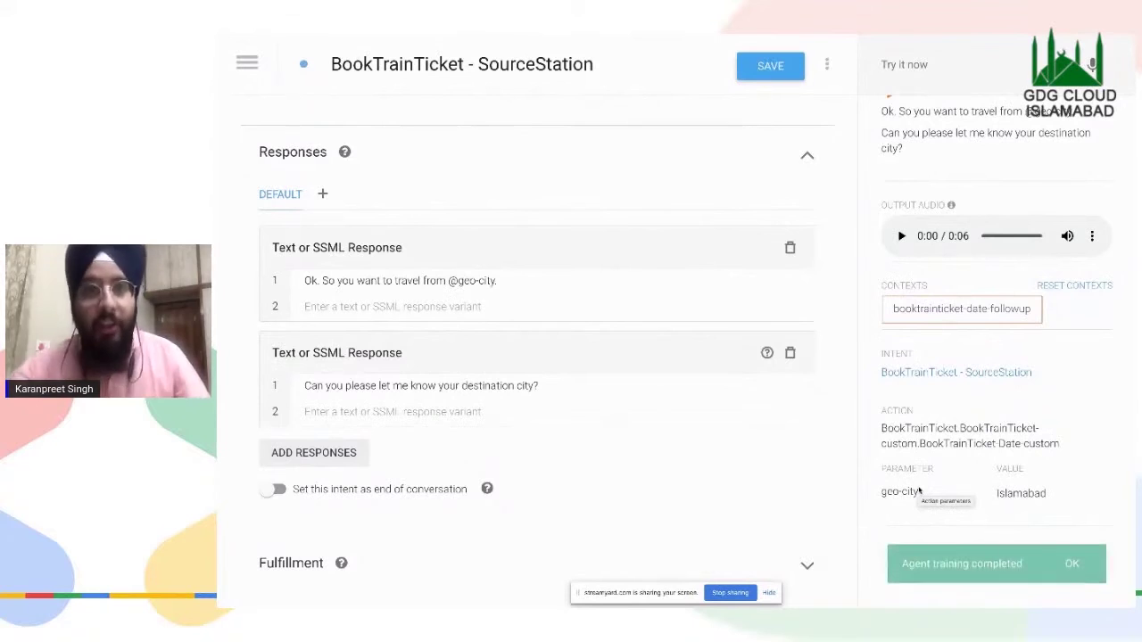
{"action": "left_click_drag", "start_coordinate": [920, 502], "coordinate": [879, 489]}
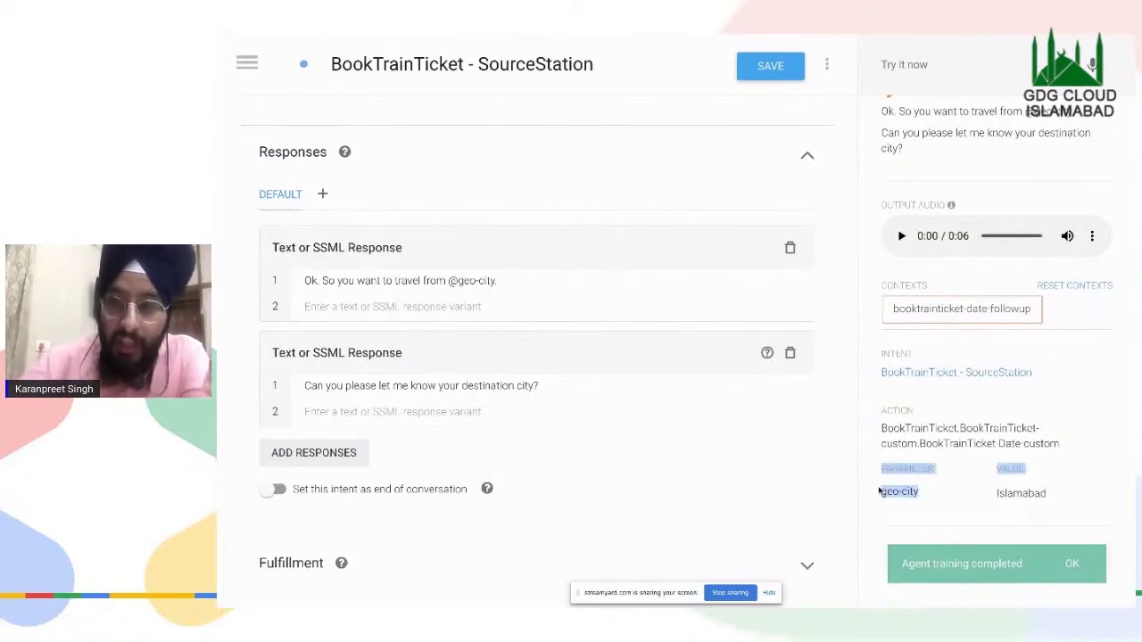
- Enable the fulfillment webhook calls for the SourceStation intent and for slot filling
{"action": "left_click", "coordinate": [393, 564]}
{"action": "scroll", "coordinate": [396, 565], "scroll_direction": "down", "scroll_amount": 1}
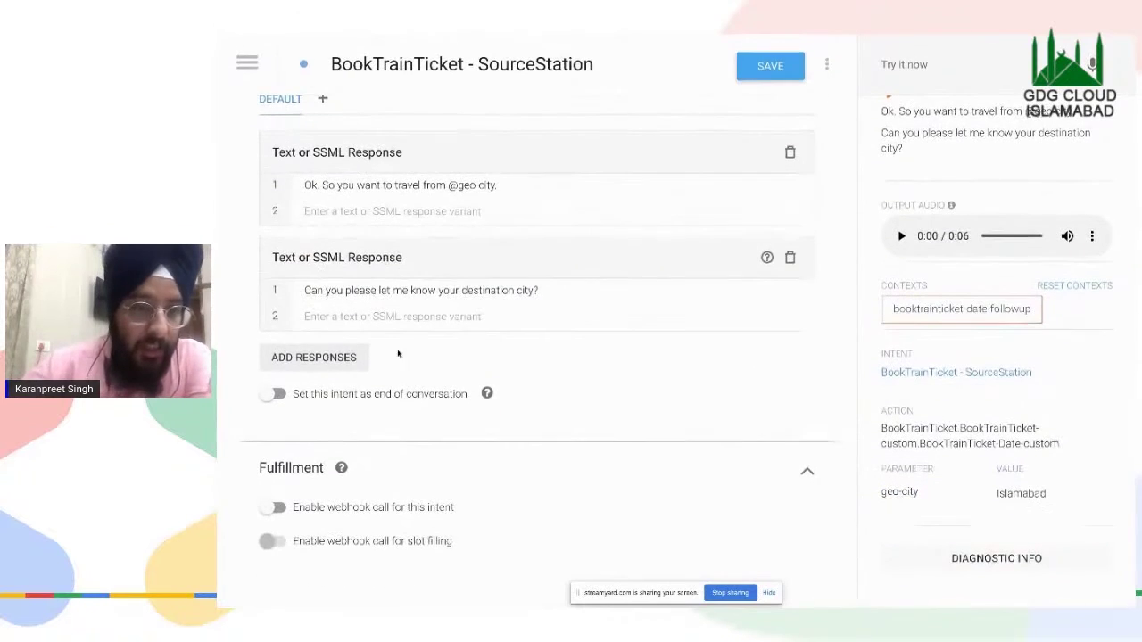
{"action": "left_click", "coordinate": [275, 507]}
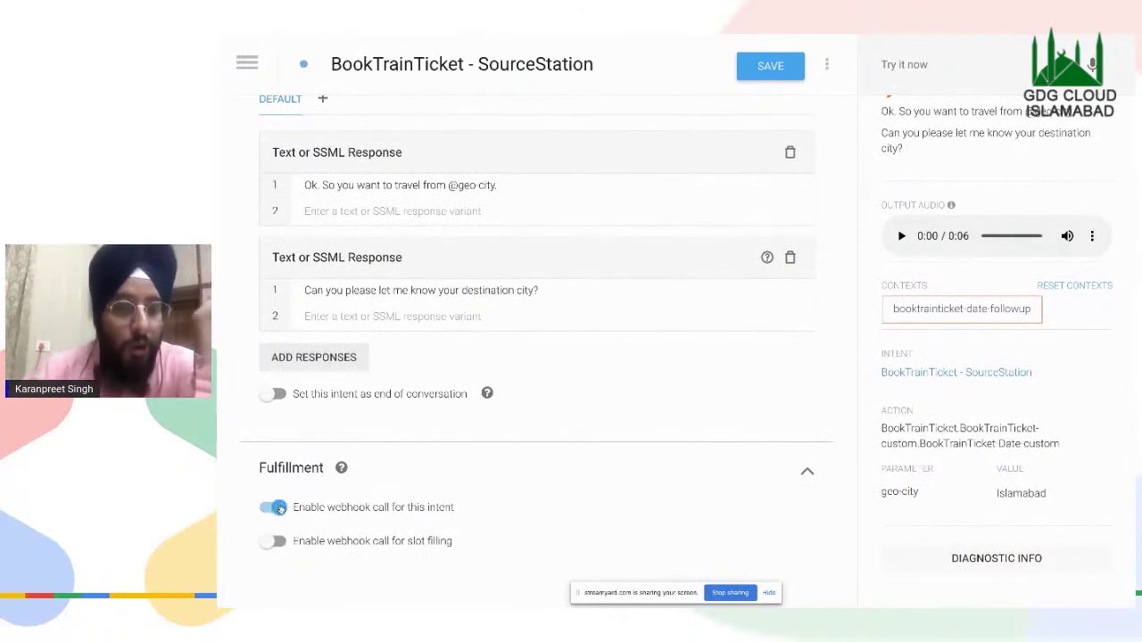
{"action": "left_click", "coordinate": [279, 507]}
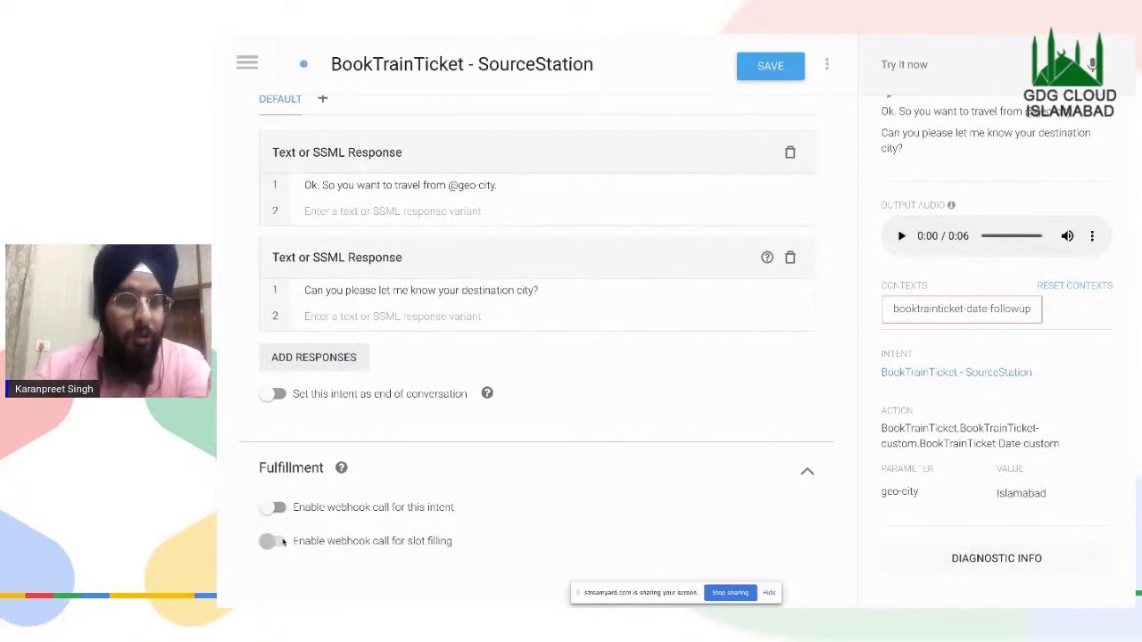
{"action": "left_click", "coordinate": [278, 508]}
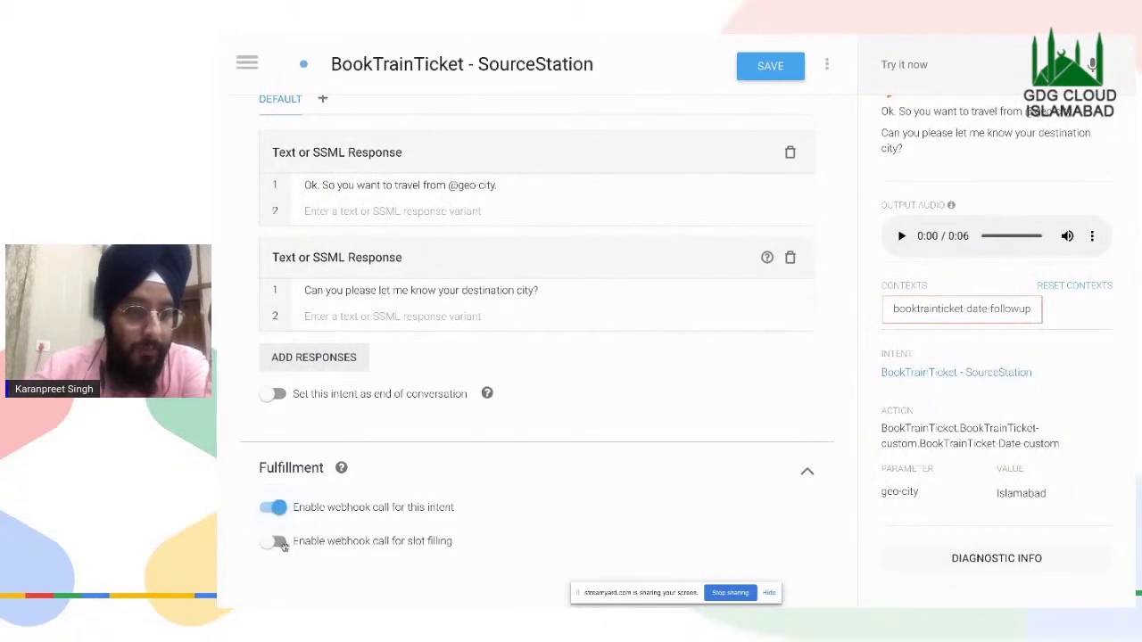
{"action": "left_click", "coordinate": [278, 542]}
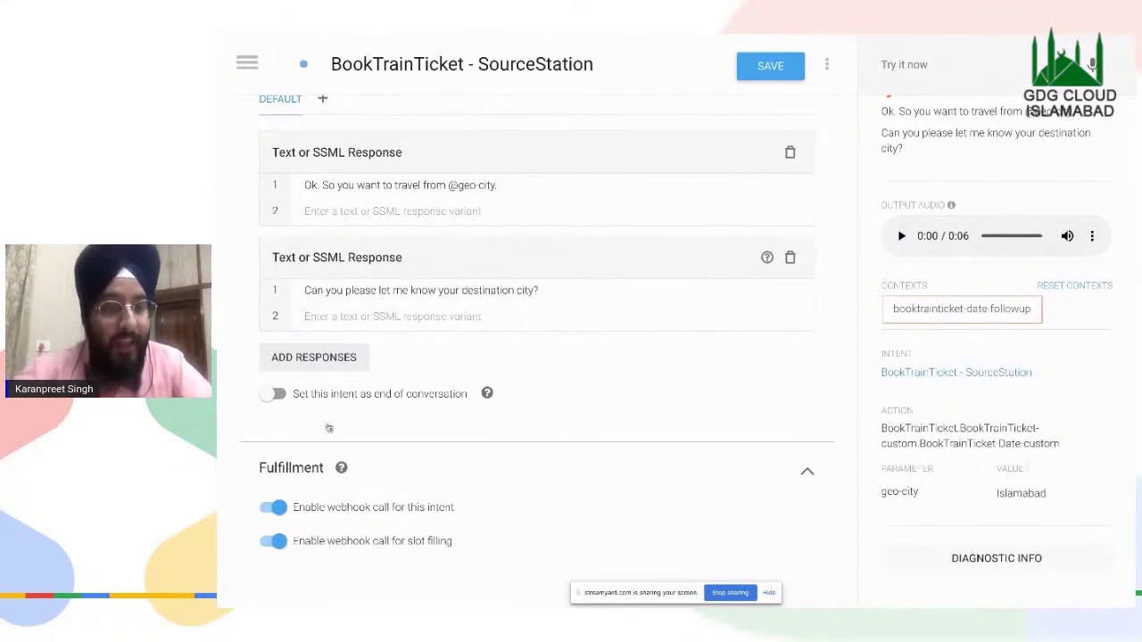
{"action": "left_click", "coordinate": [248, 62]}
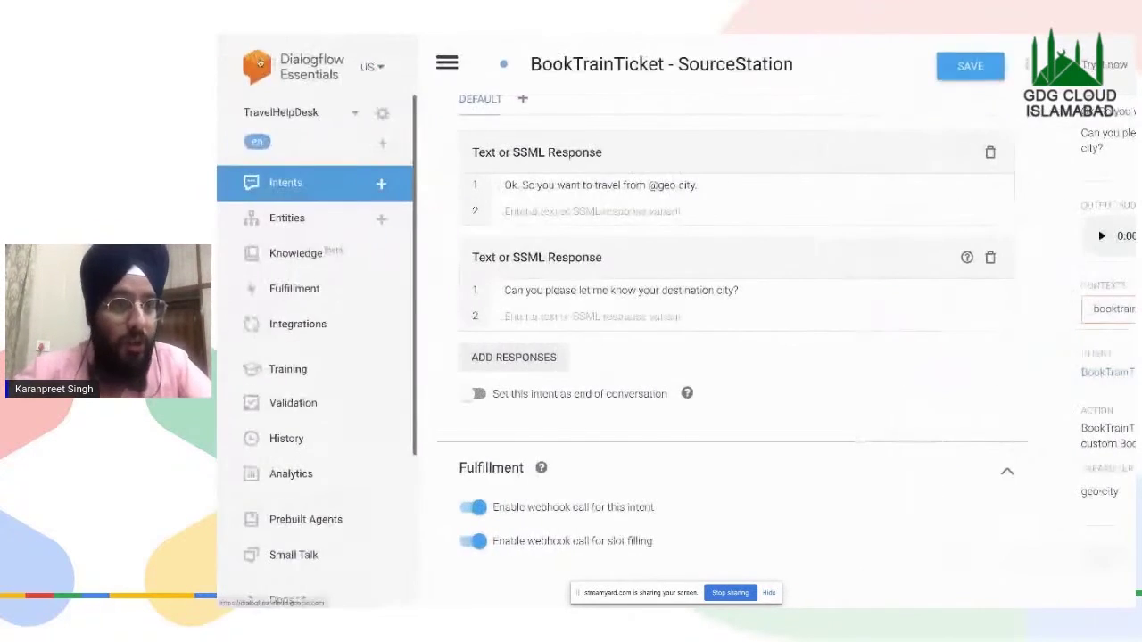
{"action": "left_click", "coordinate": [323, 325]}
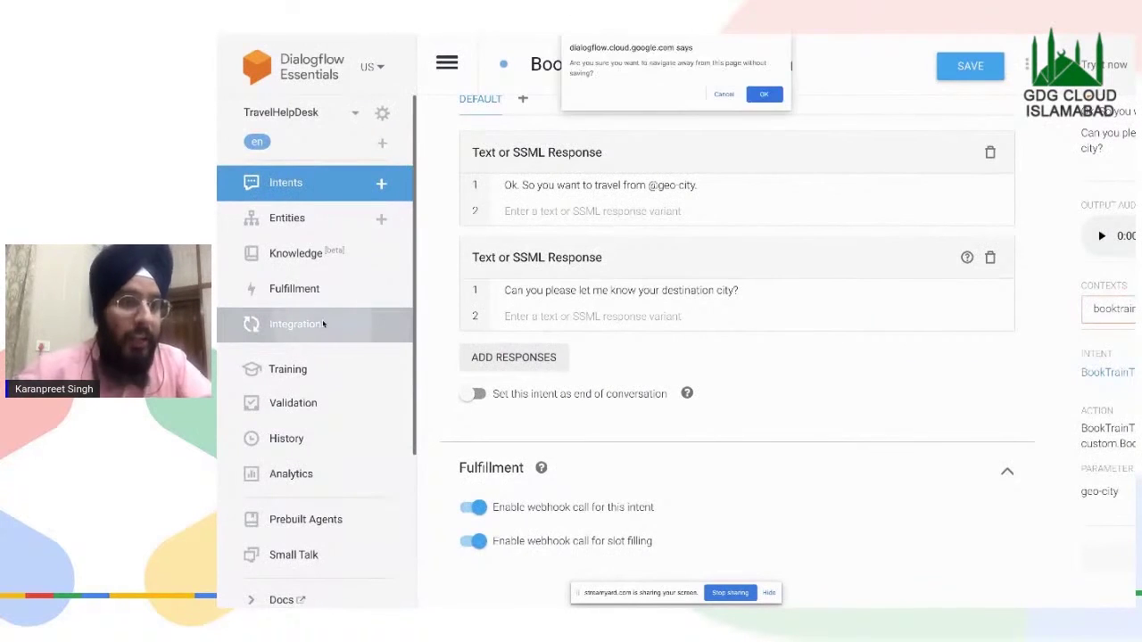
{"action": "left_click", "coordinate": [723, 95]}
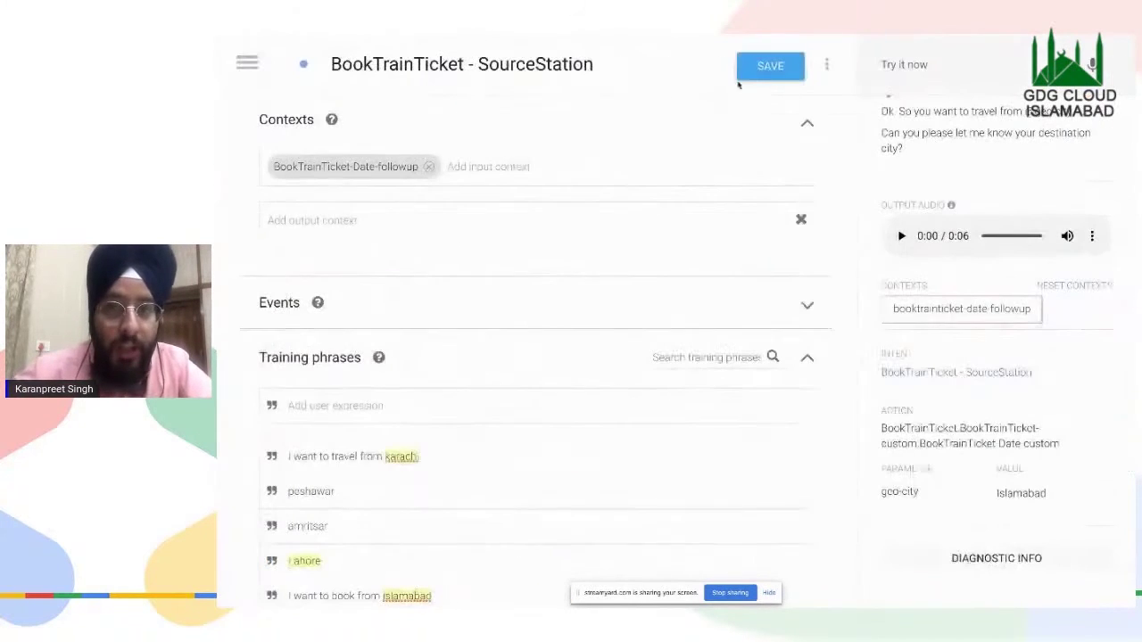
- Save the SourceStation intent and open the agent's Fulfillment settings
{"action": "left_click", "coordinate": [771, 75]}
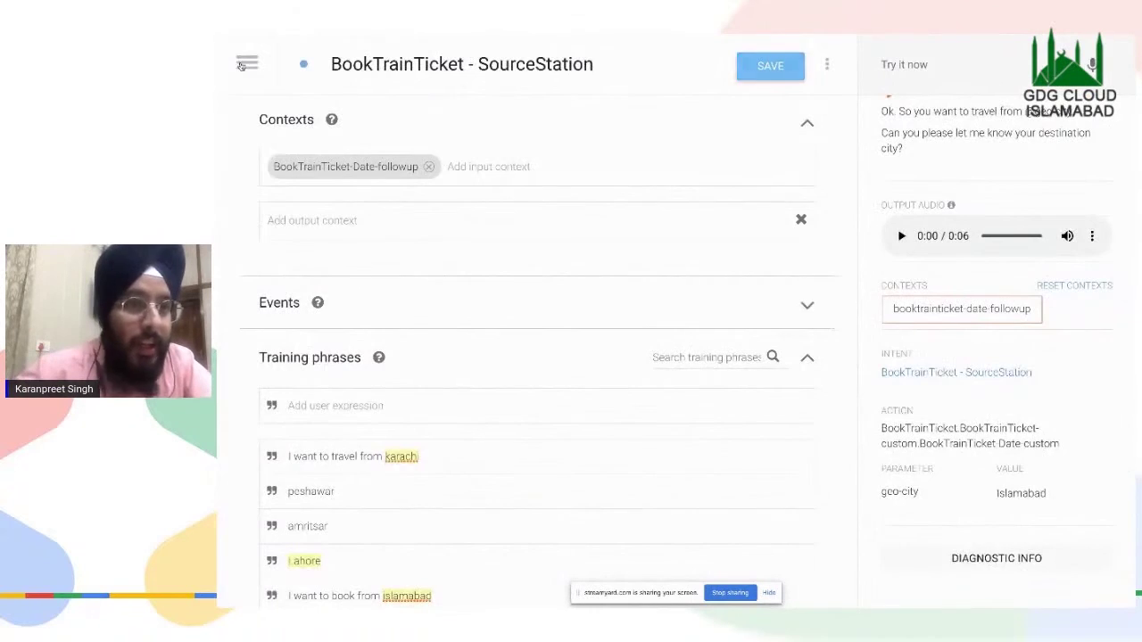
{"action": "left_click", "coordinate": [248, 62]}
{"action": "left_click", "coordinate": [308, 301]}
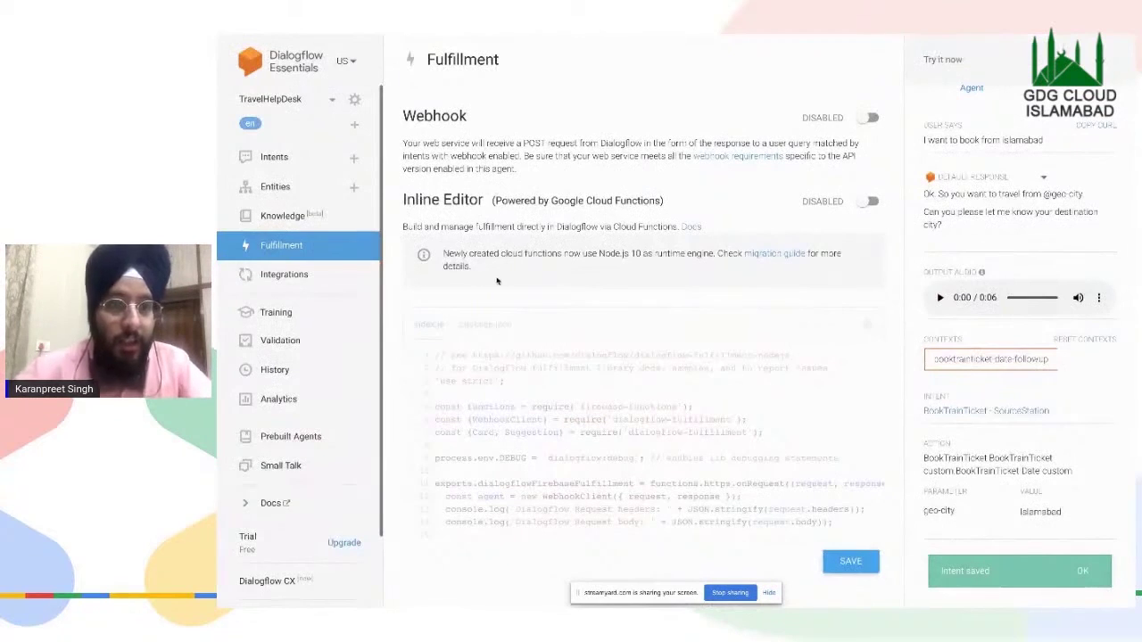
- Look through the inline fulfillment code and try to enable the Inline Editor, declining the billing setup
{"action": "scroll", "coordinate": [513, 487], "scroll_direction": "down", "scroll_amount": 5}
{"action": "scroll", "coordinate": [513, 486], "scroll_direction": "up", "scroll_amount": 5}
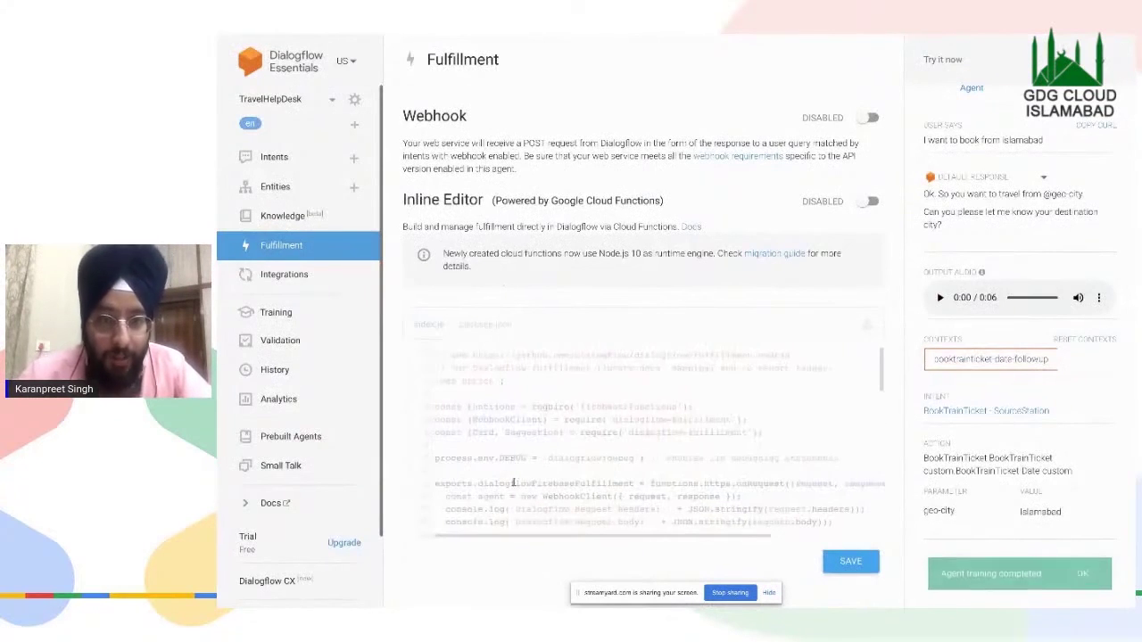
{"action": "scroll", "coordinate": [513, 486], "scroll_direction": "down", "scroll_amount": 10}
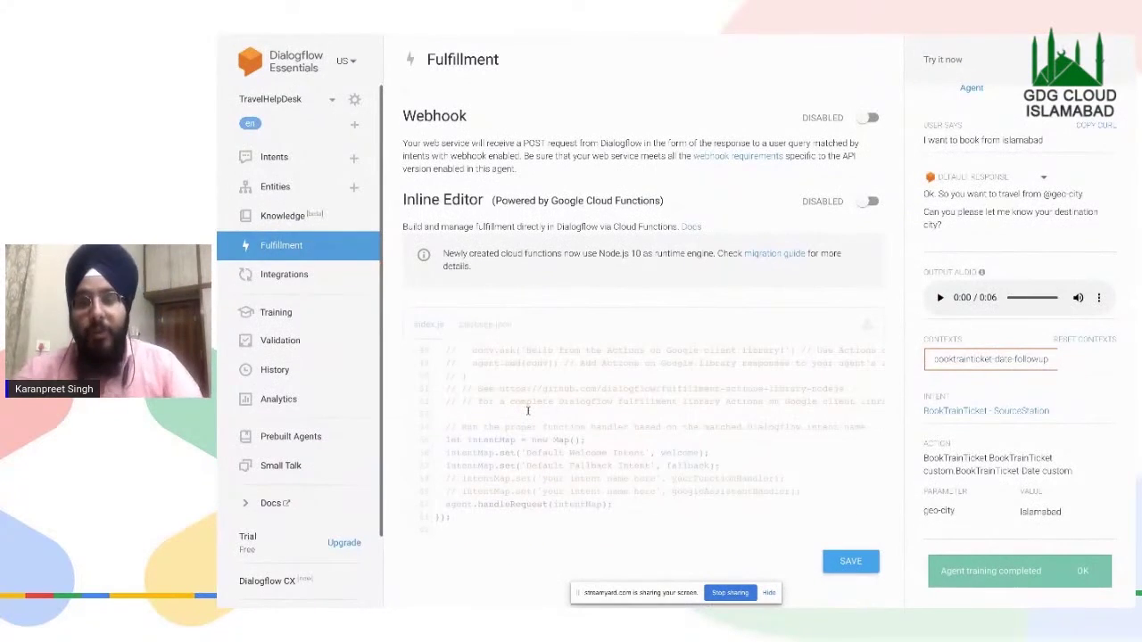
{"action": "scroll", "coordinate": [675, 393], "scroll_direction": "up", "scroll_amount": 10}
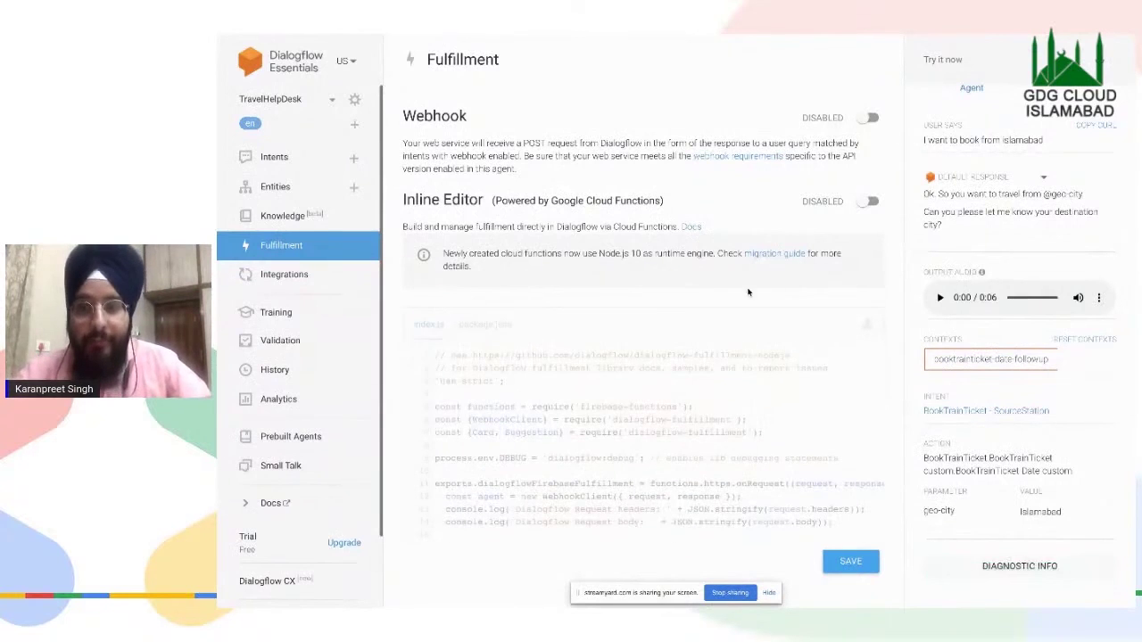
{"action": "left_click", "coordinate": [872, 202]}
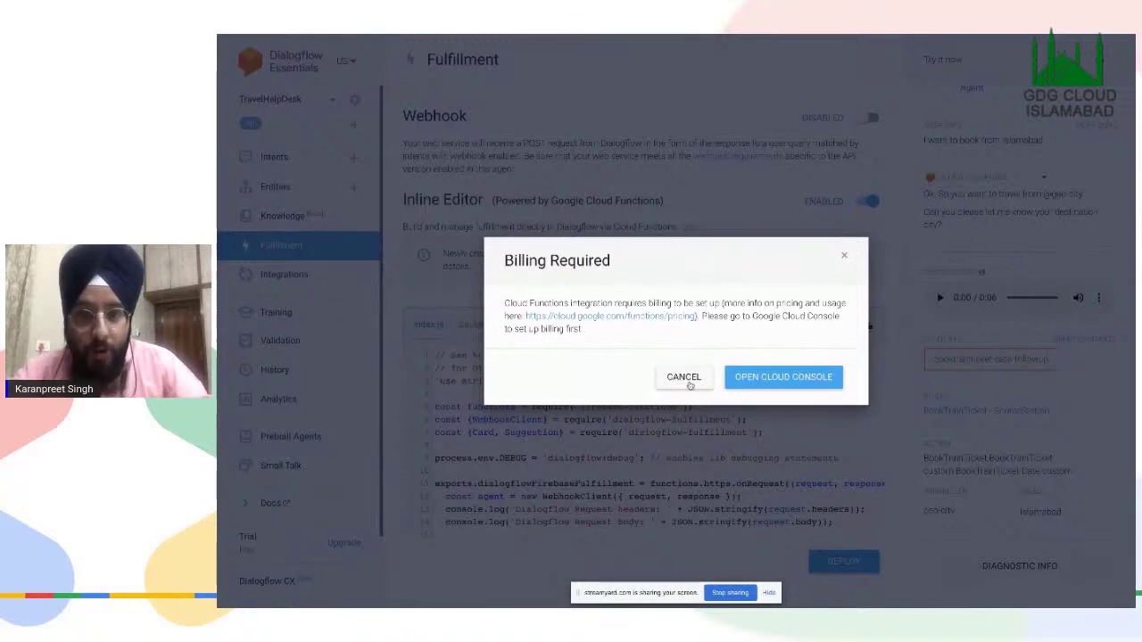
{"action": "left_click", "coordinate": [683, 378]}
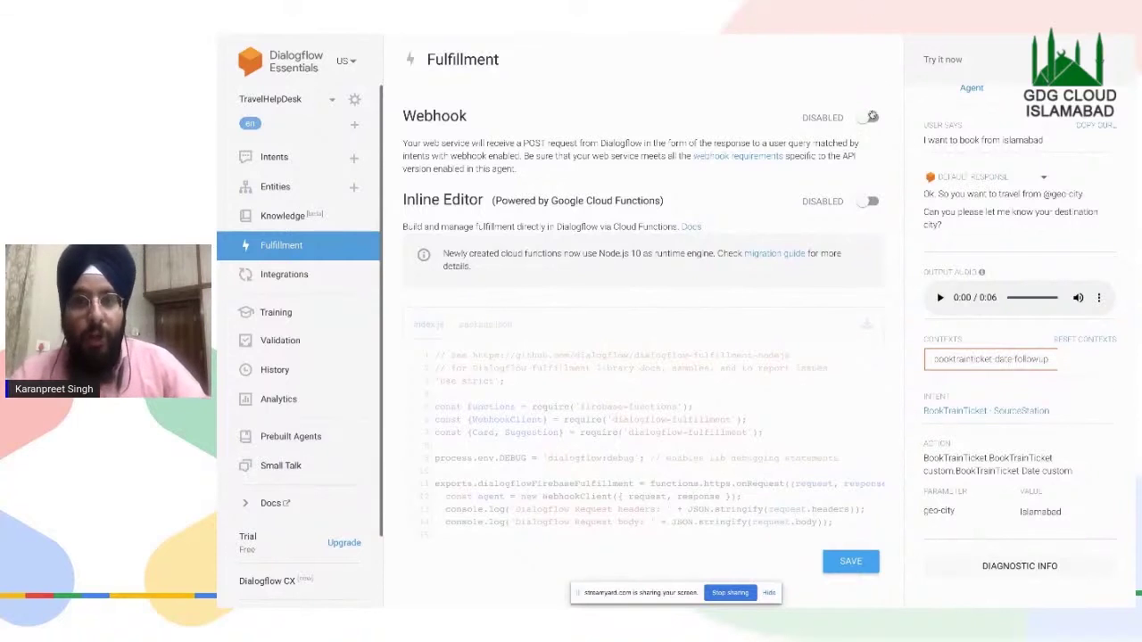
- Highlight "POST request from" in the Webhook description and try again to enable the Inline Editor, declining the billing setup
{"action": "left_click_drag", "start_coordinate": [522, 143], "coordinate": [599, 143]}
{"action": "left_click", "coordinate": [599, 143]}
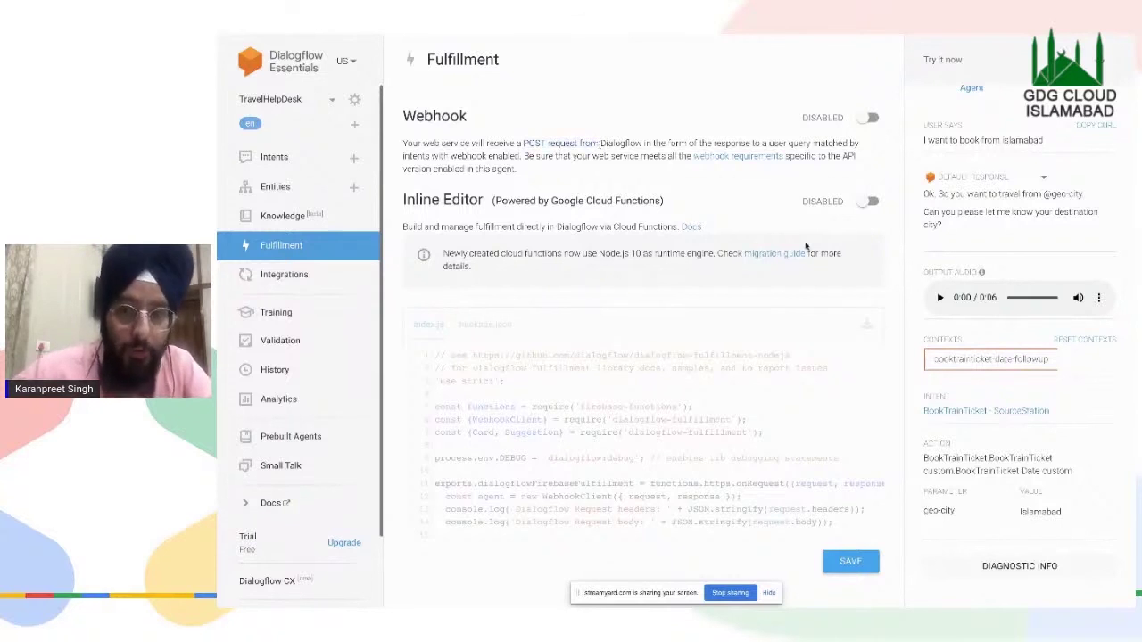
{"action": "left_click", "coordinate": [871, 200]}
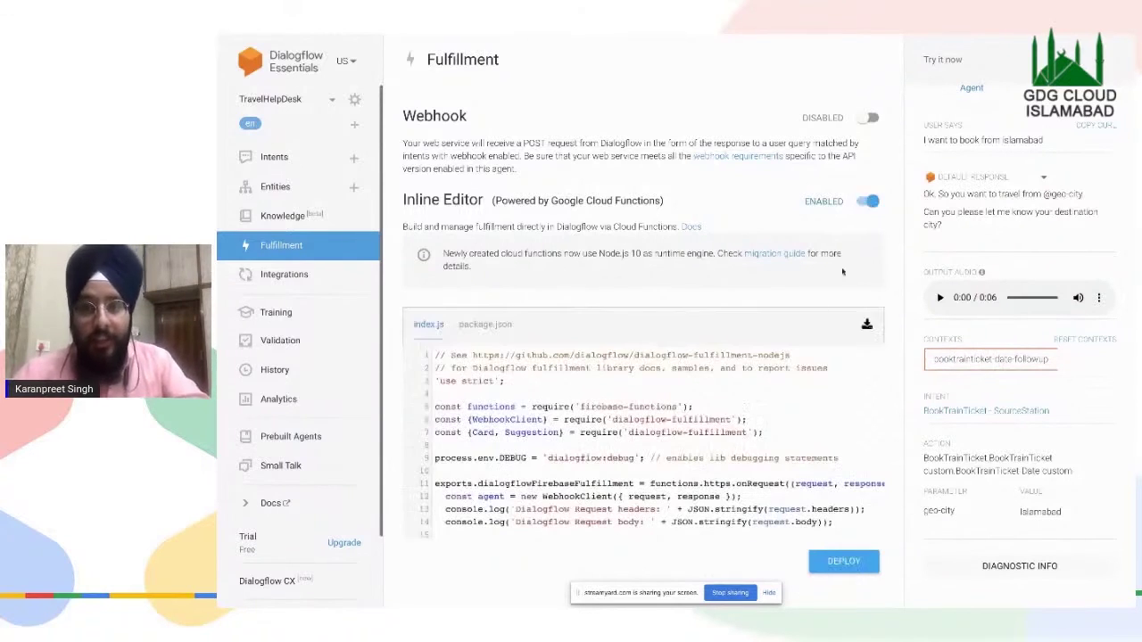
{"action": "left_click", "coordinate": [866, 198]}
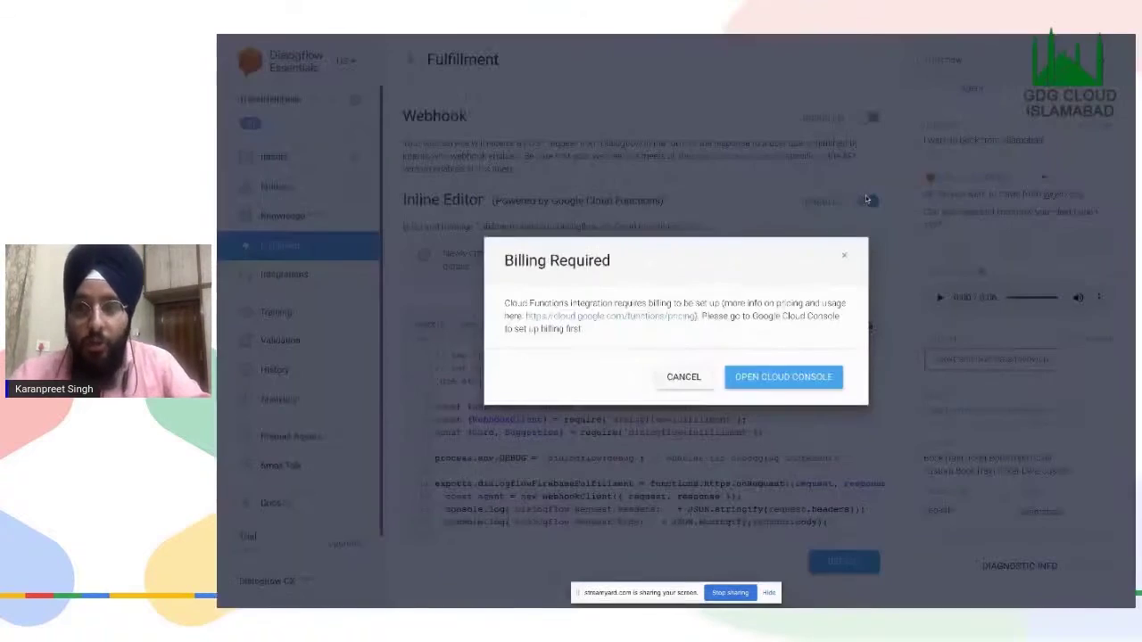
{"action": "left_click", "coordinate": [682, 377]}
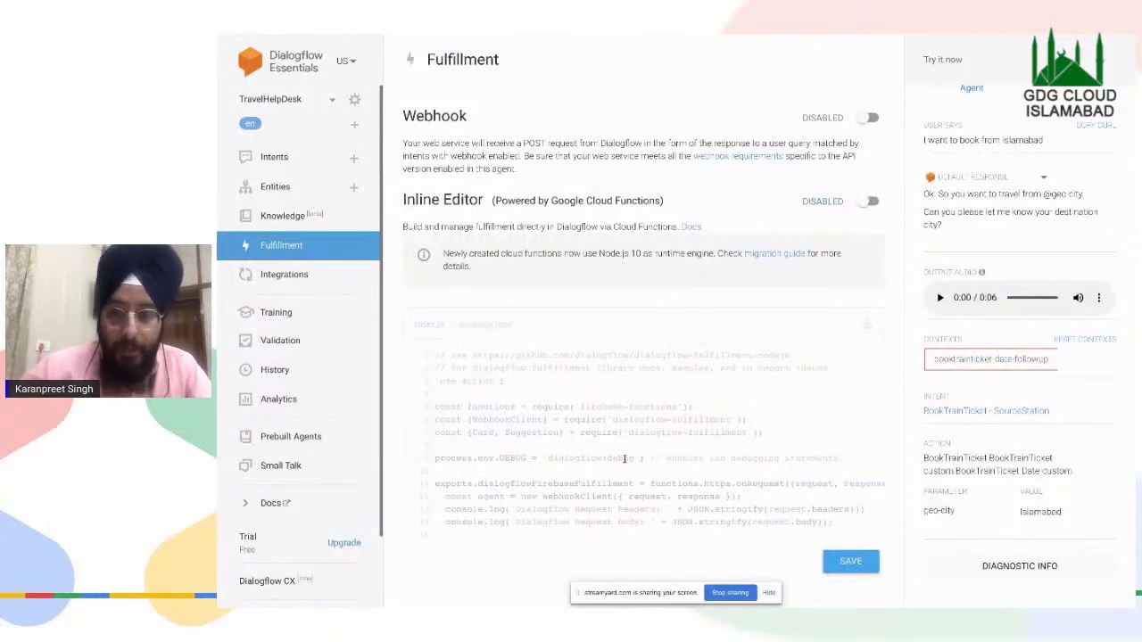
- Save the fulfillment settings, and enable and save Small Talk for the agent
{"action": "left_click", "coordinate": [851, 562]}
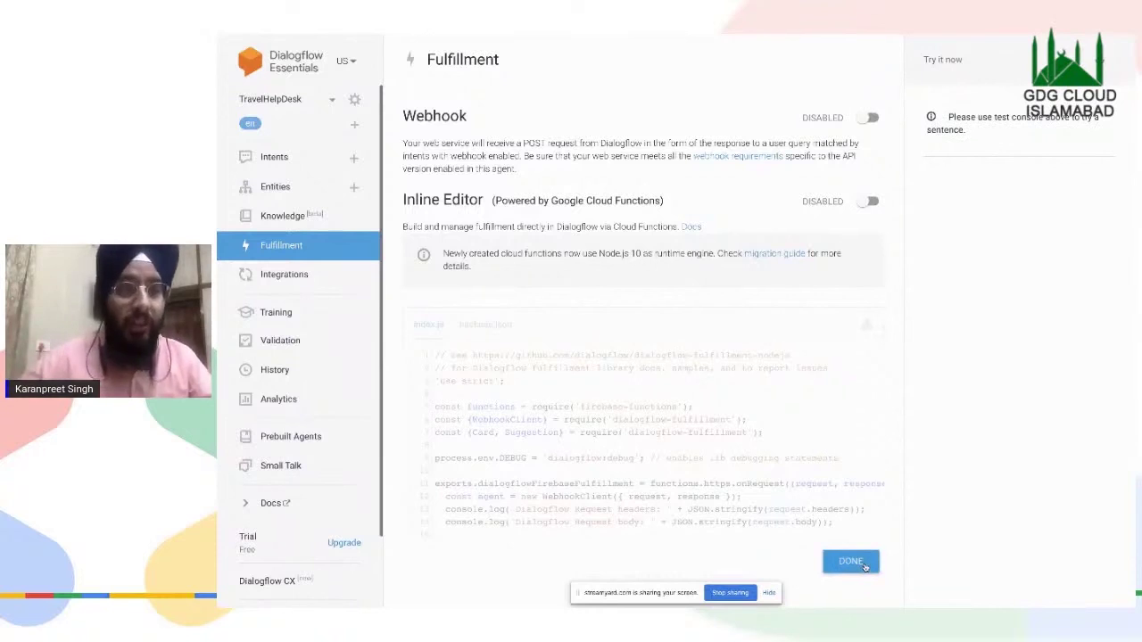
{"action": "left_click", "coordinate": [324, 473]}
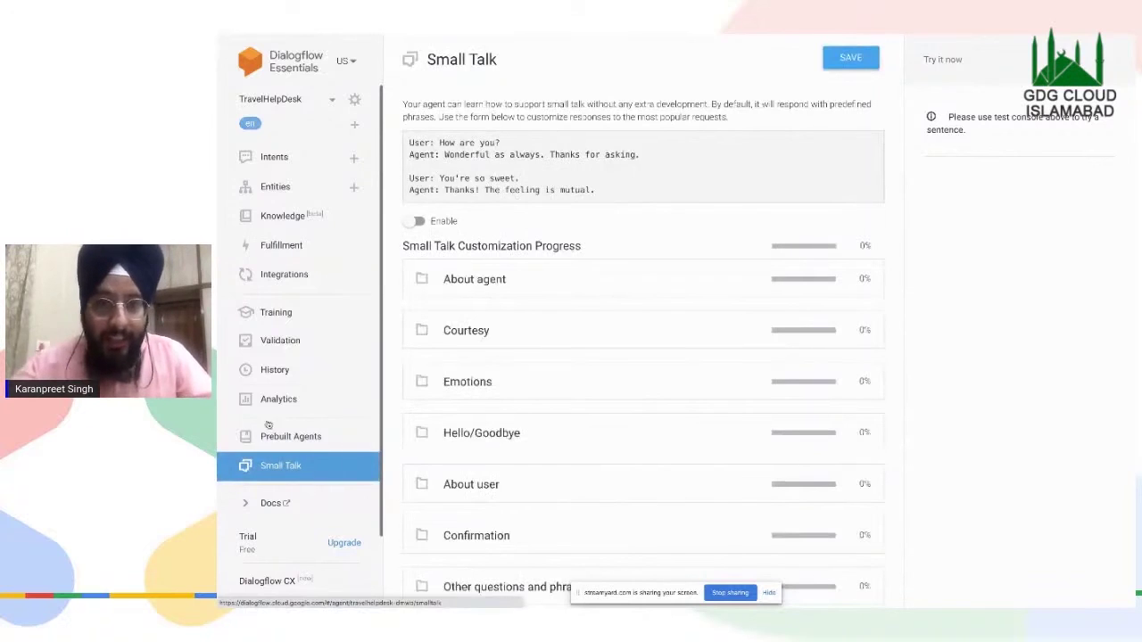
{"action": "left_click", "coordinate": [417, 222]}
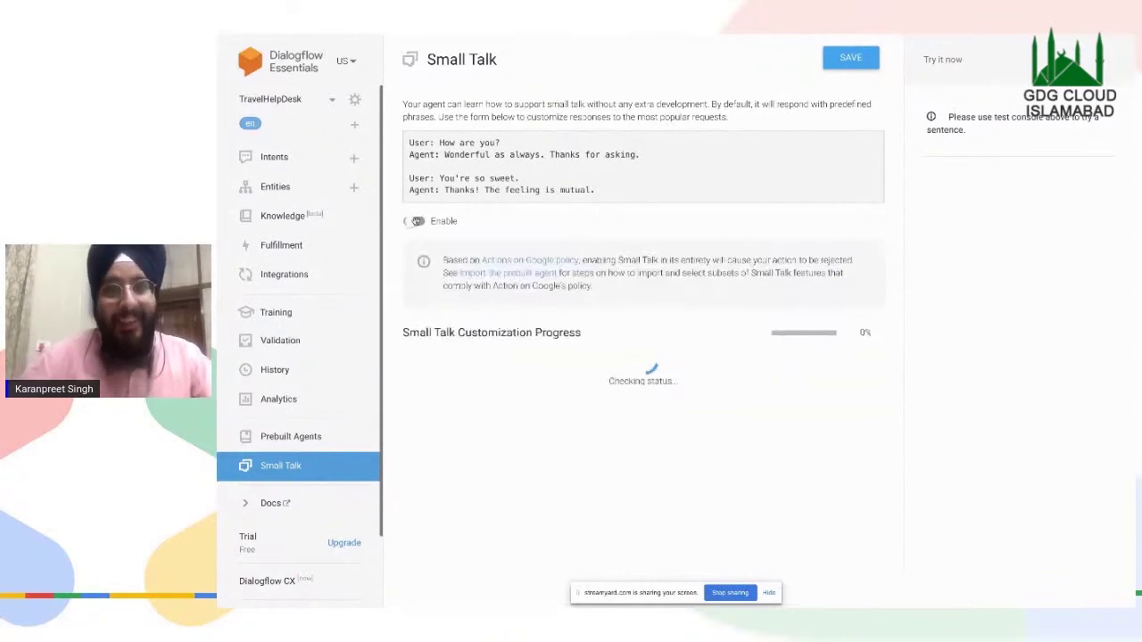
{"action": "left_click", "coordinate": [852, 58]}
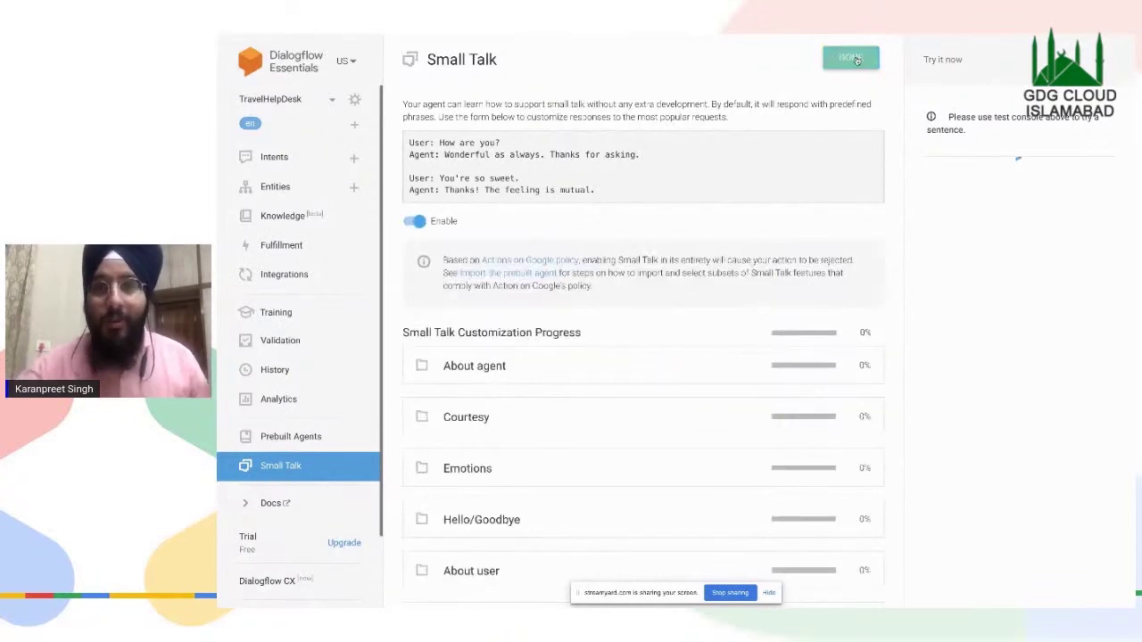
{"action": "left_click", "coordinate": [852, 58]}
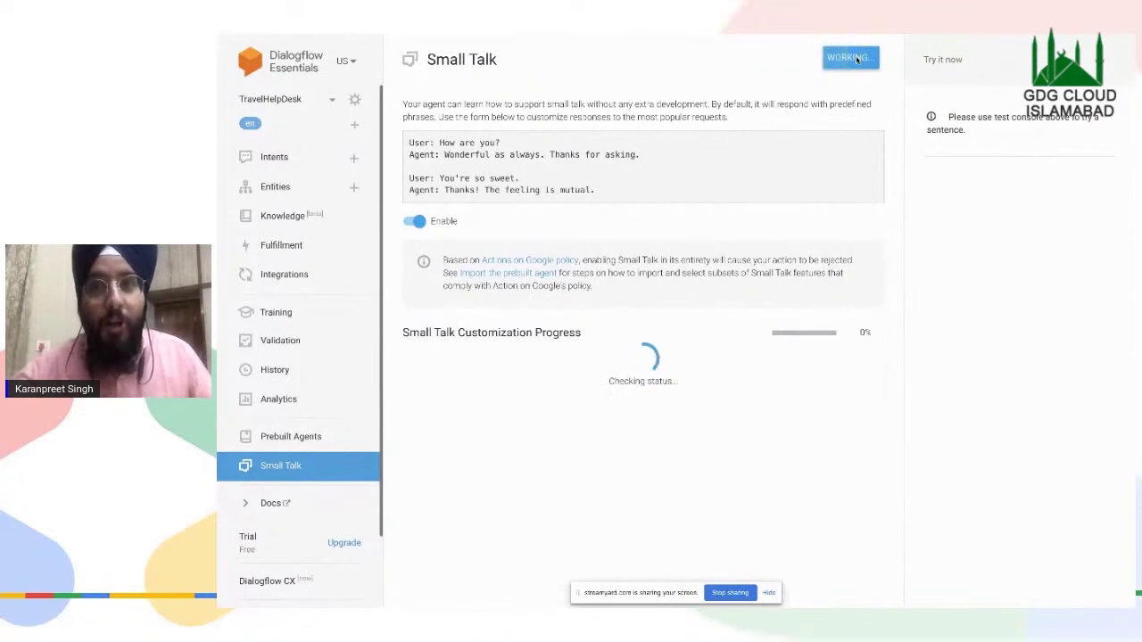
- Test the agent's small talk with "hello", "how are you doing?" and "oh, you are so sweet!"
{"action": "left_click", "coordinate": [972, 72]}
{"action": "type", "text": "hel"}
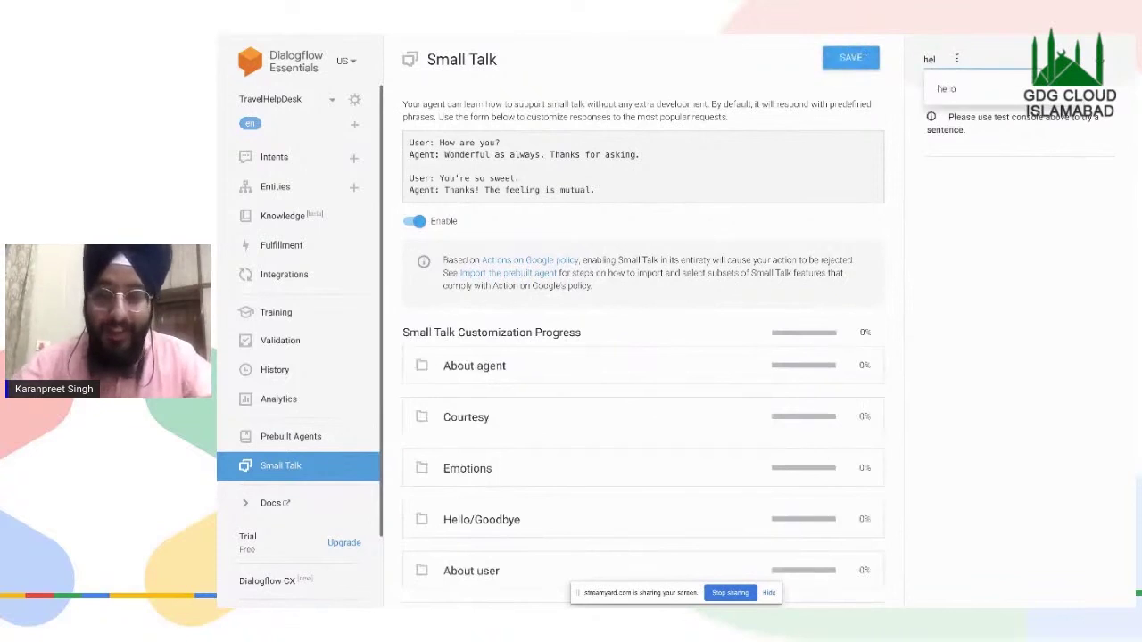
{"action": "type", "text": "l"}
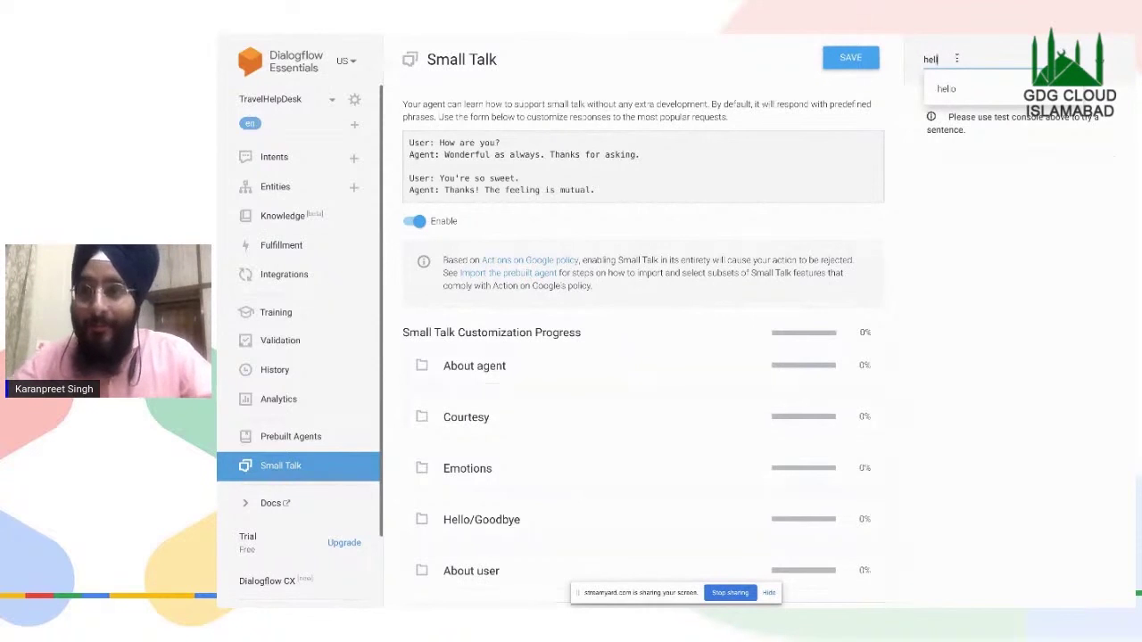
{"action": "type", "text": "o"}
{"action": "key", "text": "Return"}
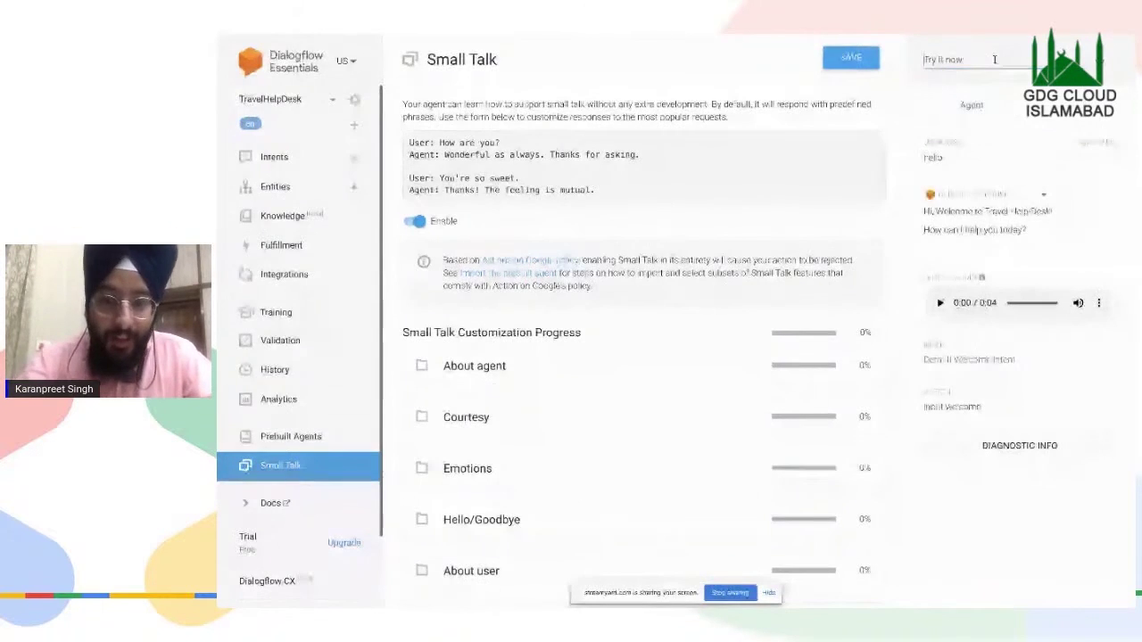
{"action": "type", "text": "how are you doing?"}
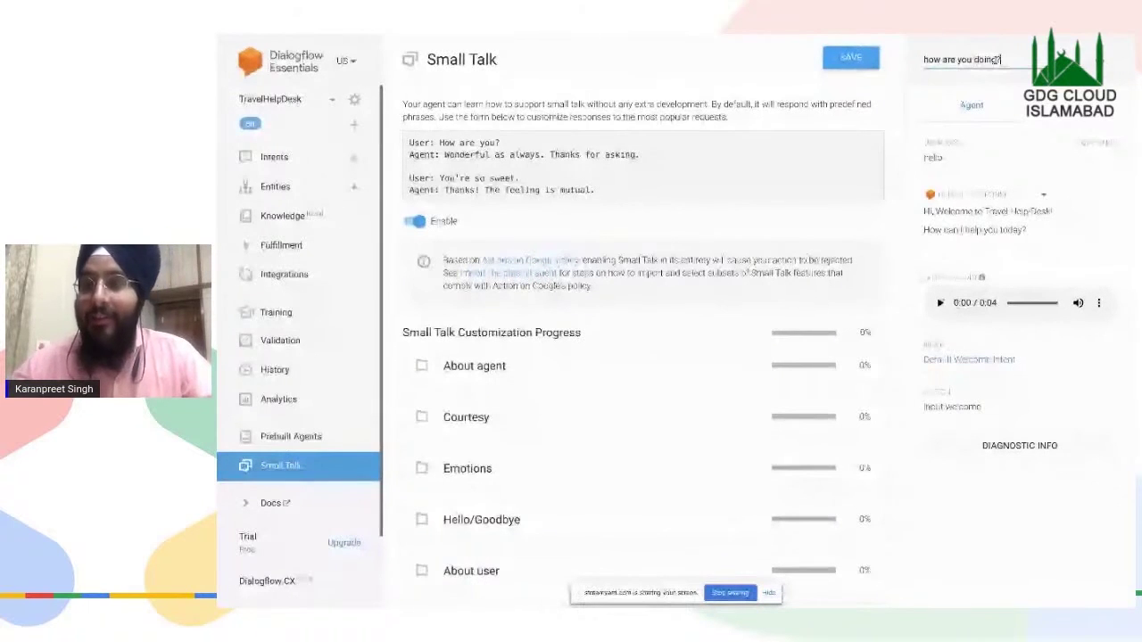
{"action": "key", "text": "Return"}
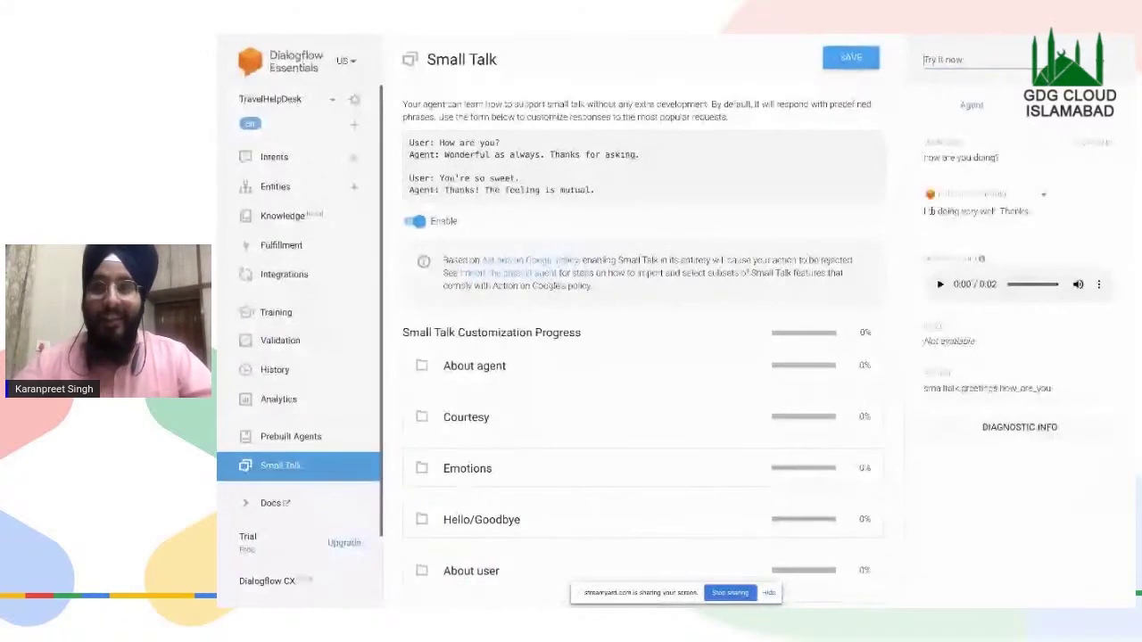
{"action": "type", "text": "oh"}
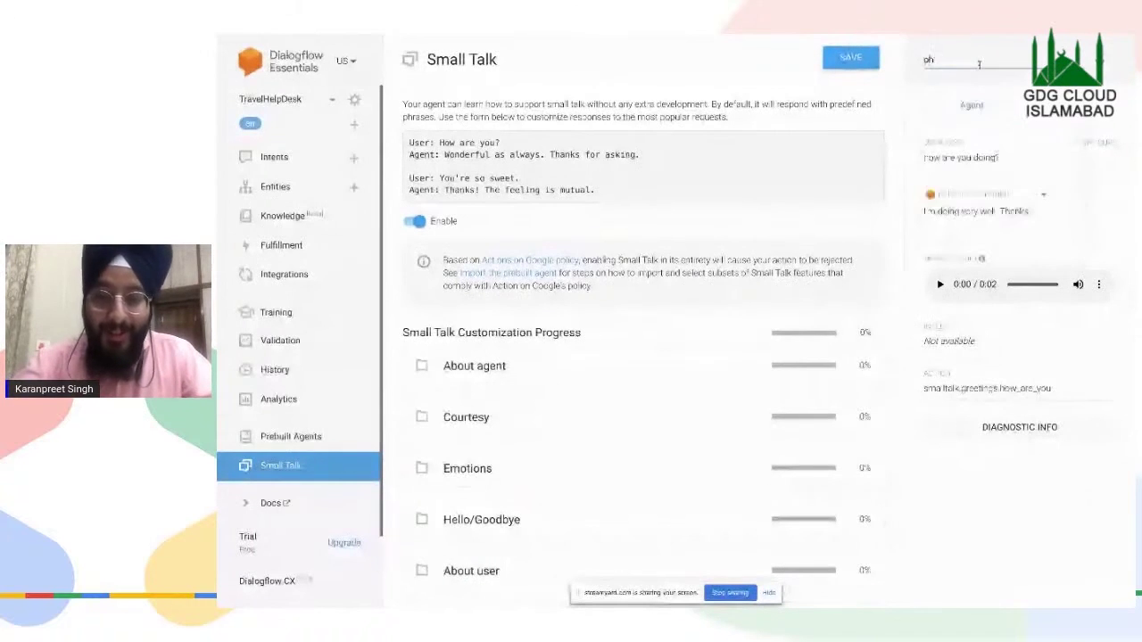
{"action": "type", "text": ", you are so sweet!"}
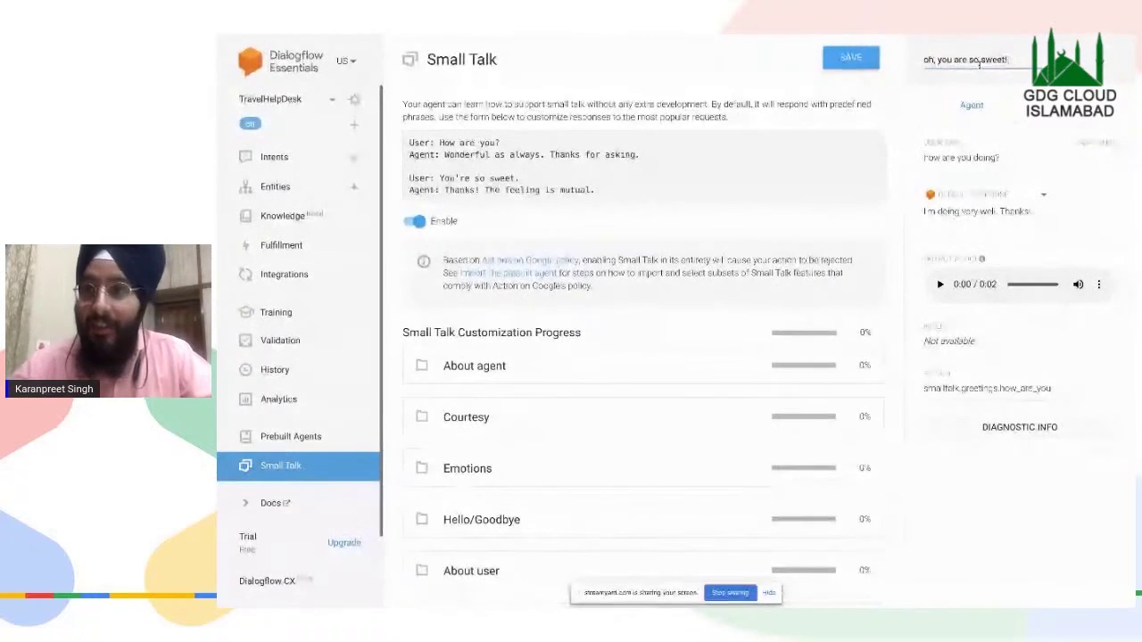
{"action": "key", "text": "Return"}
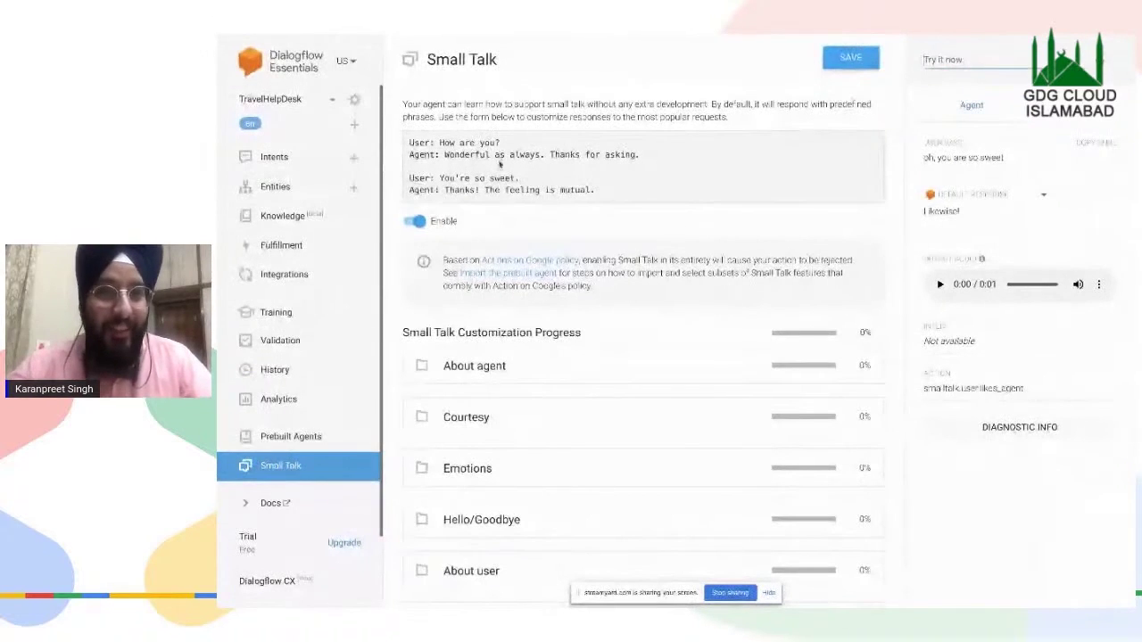
- Examine the customizable questions under Small Talk's "Other questions and phrases" and collapse the group again
{"action": "scroll", "coordinate": [491, 550], "scroll_direction": "down", "scroll_amount": 2}
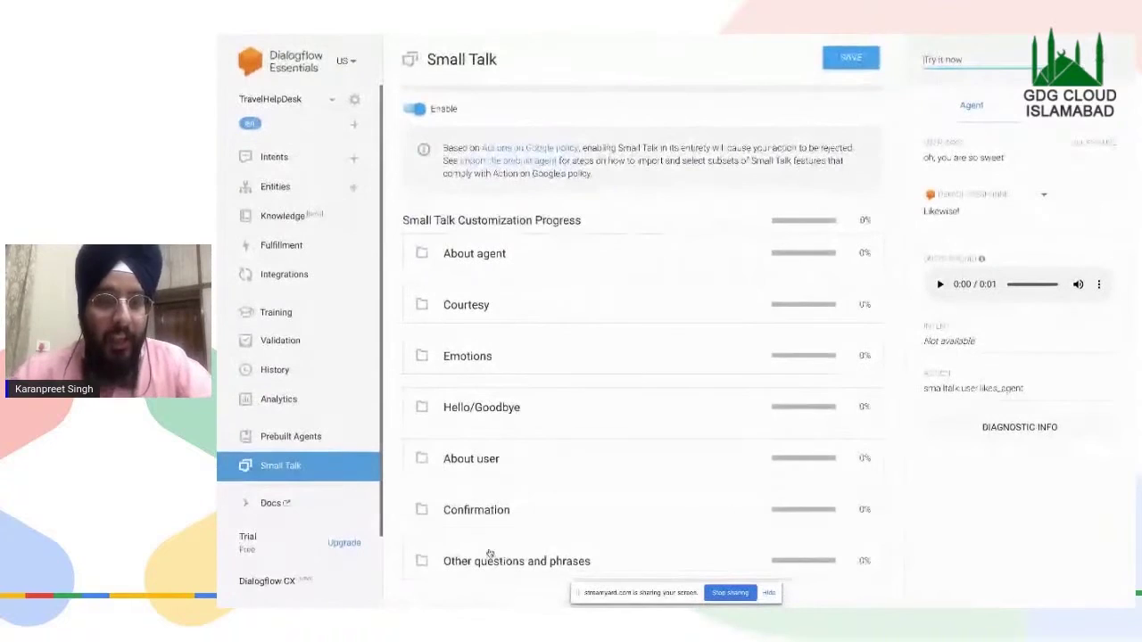
{"action": "left_click", "coordinate": [510, 562]}
{"action": "scroll", "coordinate": [510, 562], "scroll_direction": "down", "scroll_amount": 5}
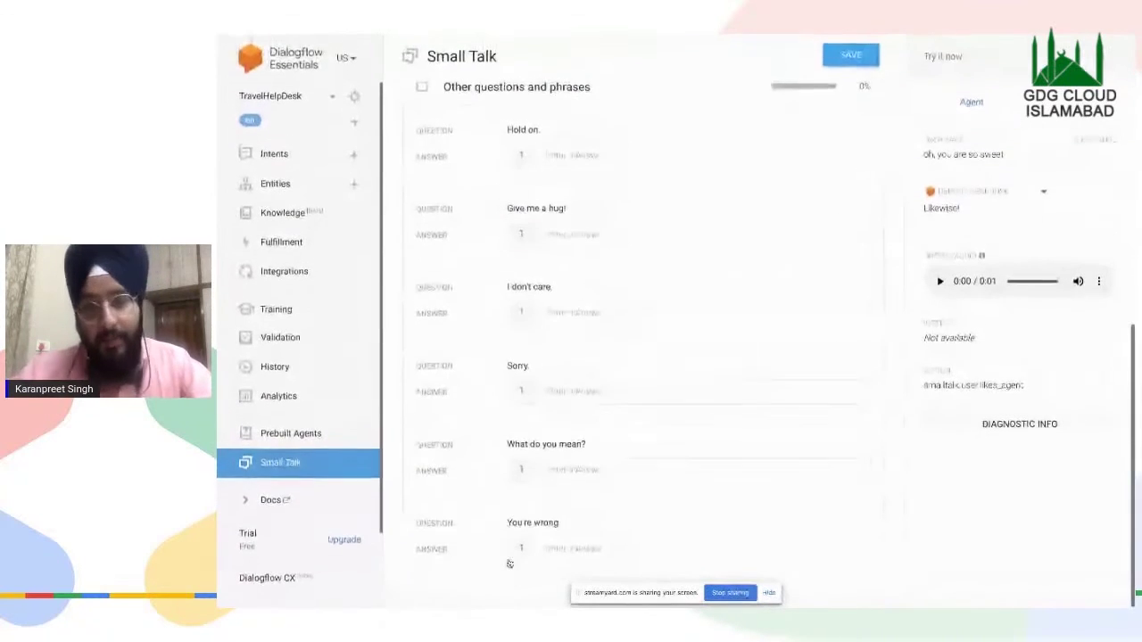
{"action": "scroll", "coordinate": [508, 562], "scroll_direction": "up", "scroll_amount": 3}
{"action": "scroll", "coordinate": [509, 562], "scroll_direction": "up", "scroll_amount": 5}
{"action": "scroll", "coordinate": [508, 559], "scroll_direction": "down", "scroll_amount": 7}
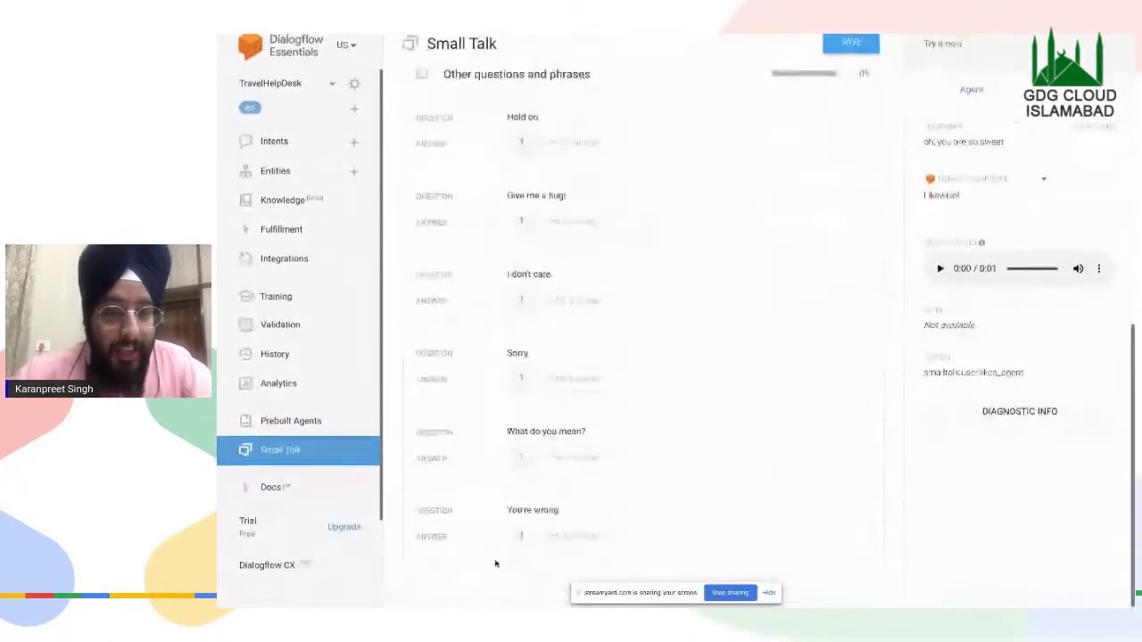
{"action": "scroll", "coordinate": [564, 150], "scroll_direction": "up", "scroll_amount": 2}
{"action": "left_click", "coordinate": [538, 236]}
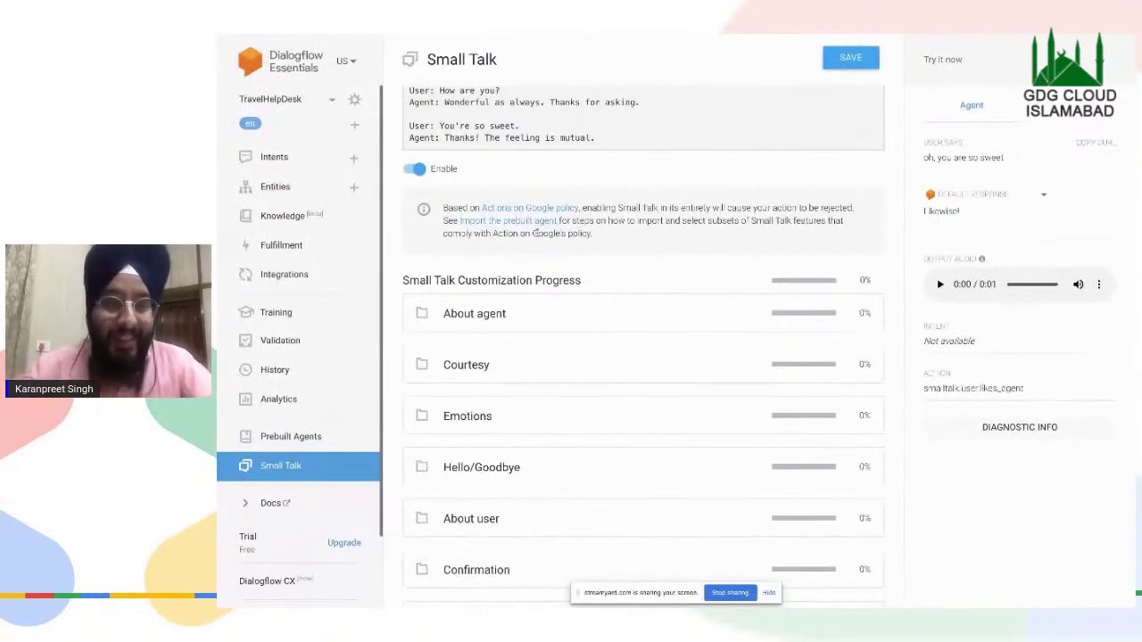
- Switch Small Talk off and back on, and save its settings
{"action": "left_click", "coordinate": [414, 168]}
{"action": "left_click", "coordinate": [414, 167]}
{"action": "left_click", "coordinate": [852, 57]}
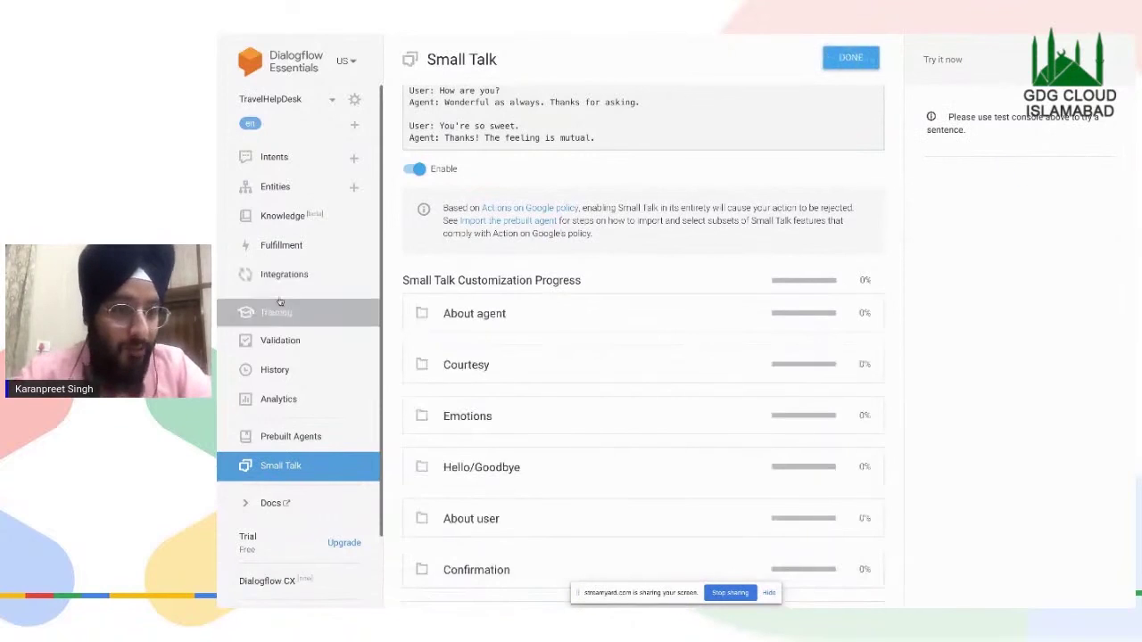
- Open the agent's Integrations and examine the Google Assistant, telephony, text-based and open source options
{"action": "left_click", "coordinate": [302, 278]}
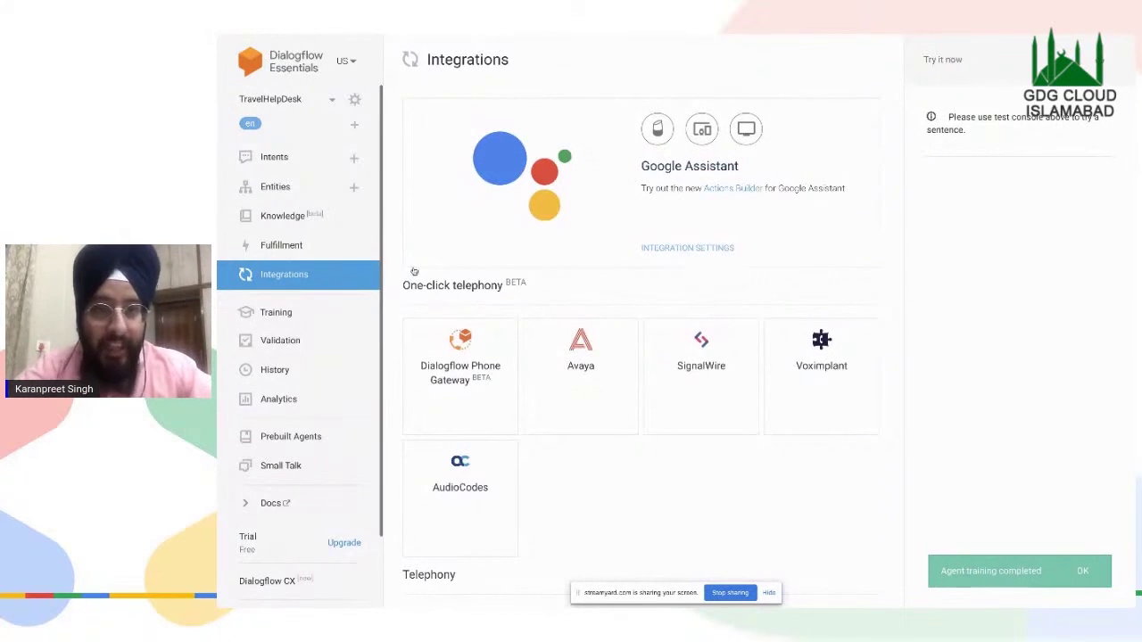
{"action": "scroll", "coordinate": [746, 247], "scroll_direction": "down", "scroll_amount": 4}
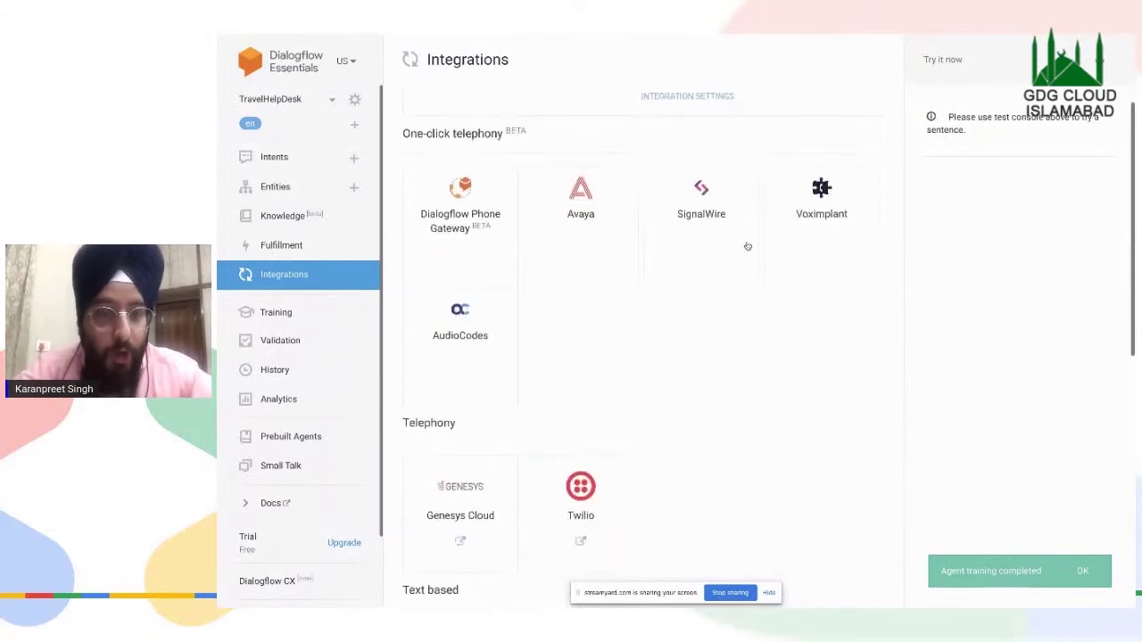
{"action": "scroll", "coordinate": [747, 246], "scroll_direction": "up", "scroll_amount": 4}
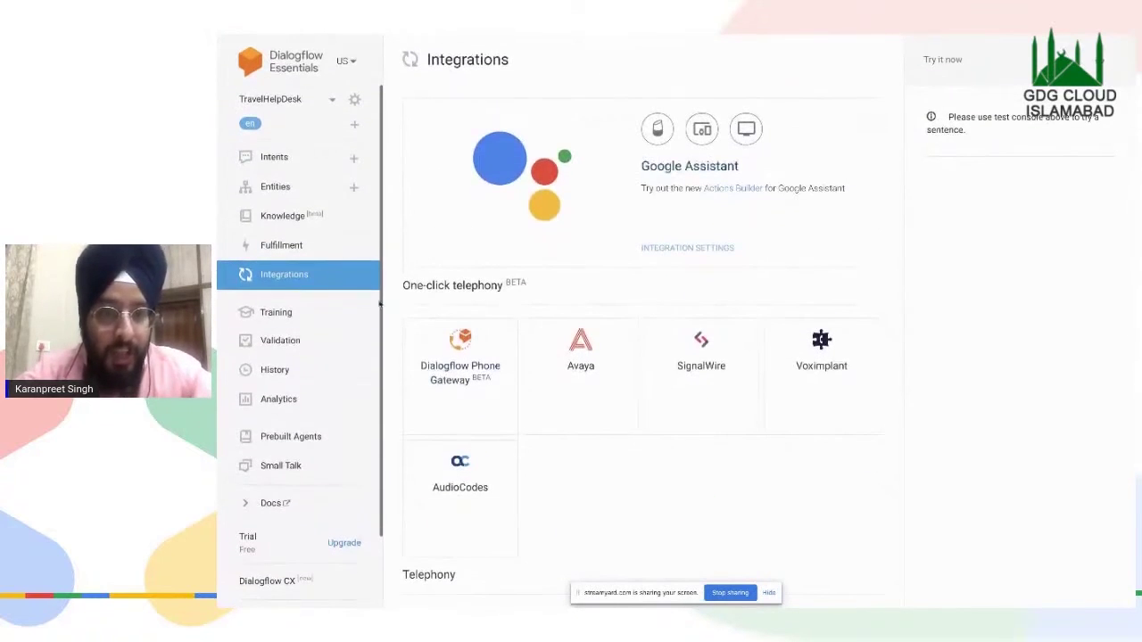
{"action": "scroll", "coordinate": [775, 462], "scroll_direction": "down", "scroll_amount": 4}
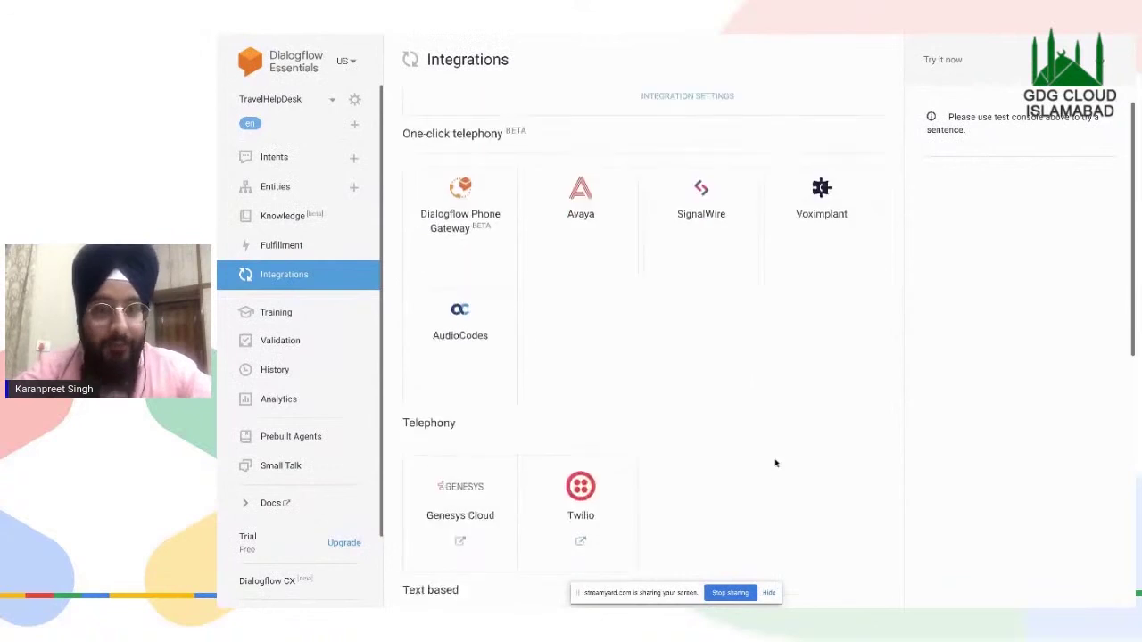
{"action": "scroll", "coordinate": [653, 202], "scroll_direction": "down", "scroll_amount": 3}
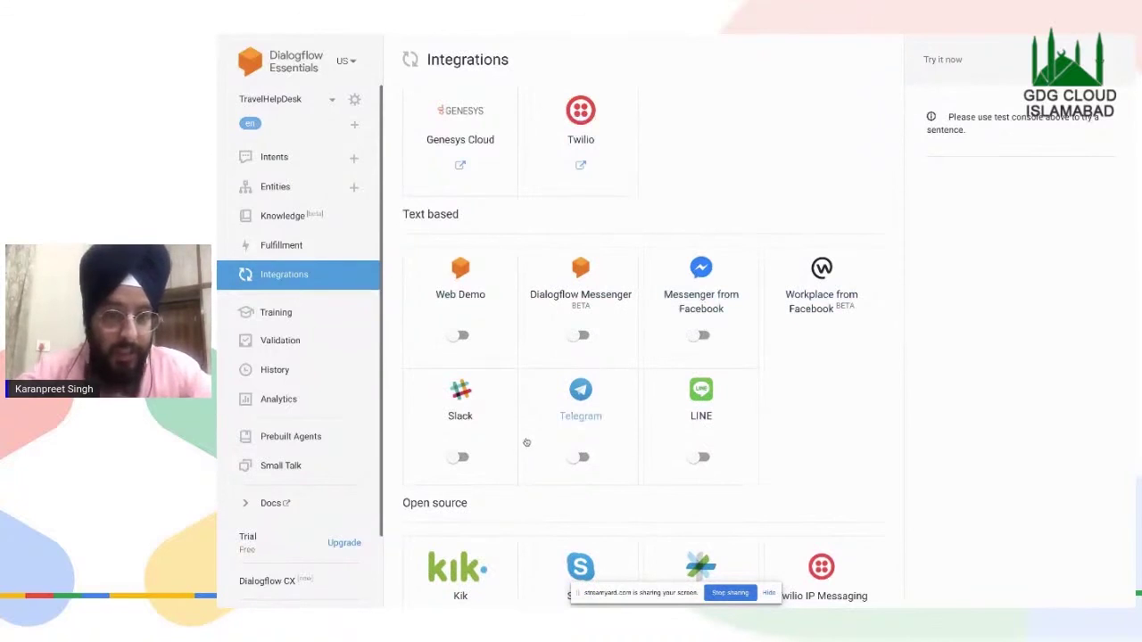
{"action": "scroll", "coordinate": [615, 464], "scroll_direction": "down", "scroll_amount": 2}
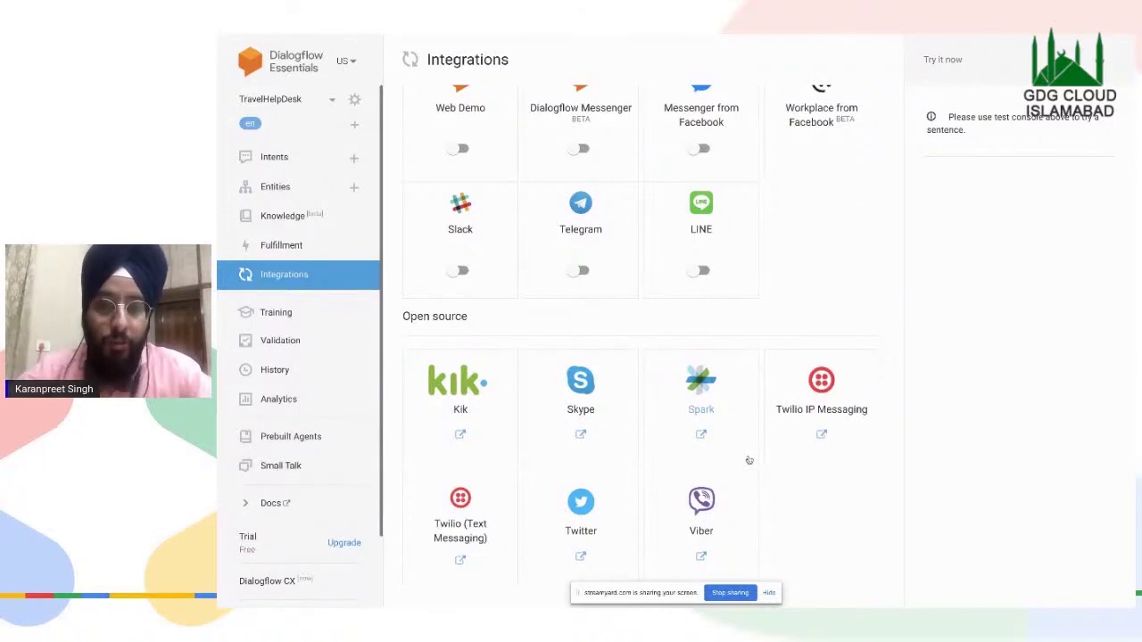
{"action": "scroll", "coordinate": [750, 461], "scroll_direction": "up", "scroll_amount": 10}
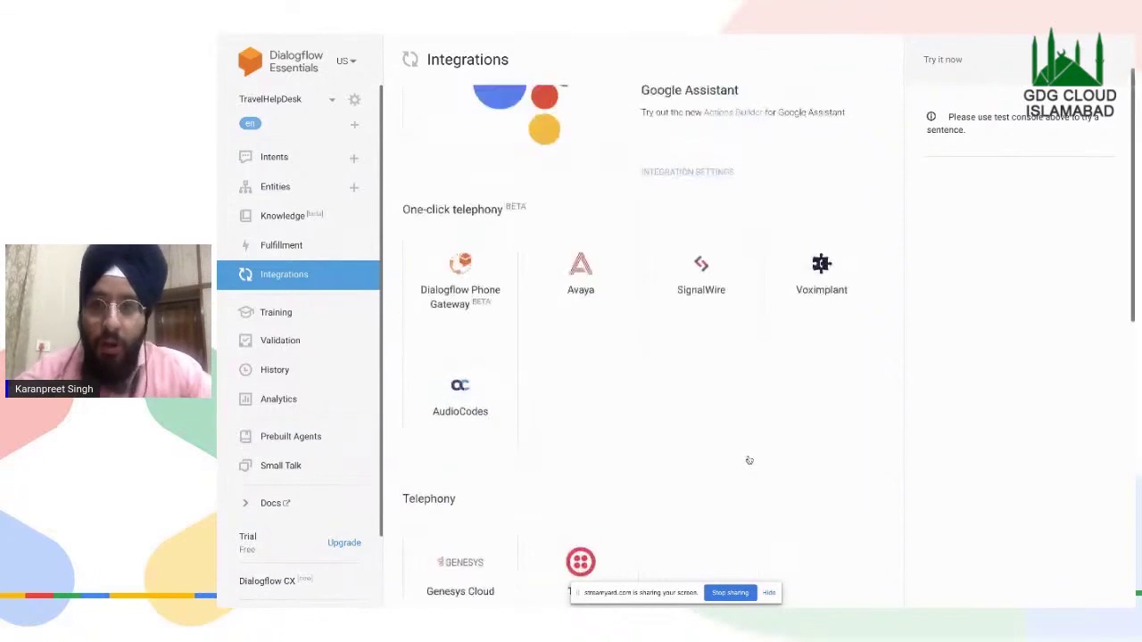
{"action": "scroll", "coordinate": [749, 460], "scroll_direction": "up", "scroll_amount": 2}
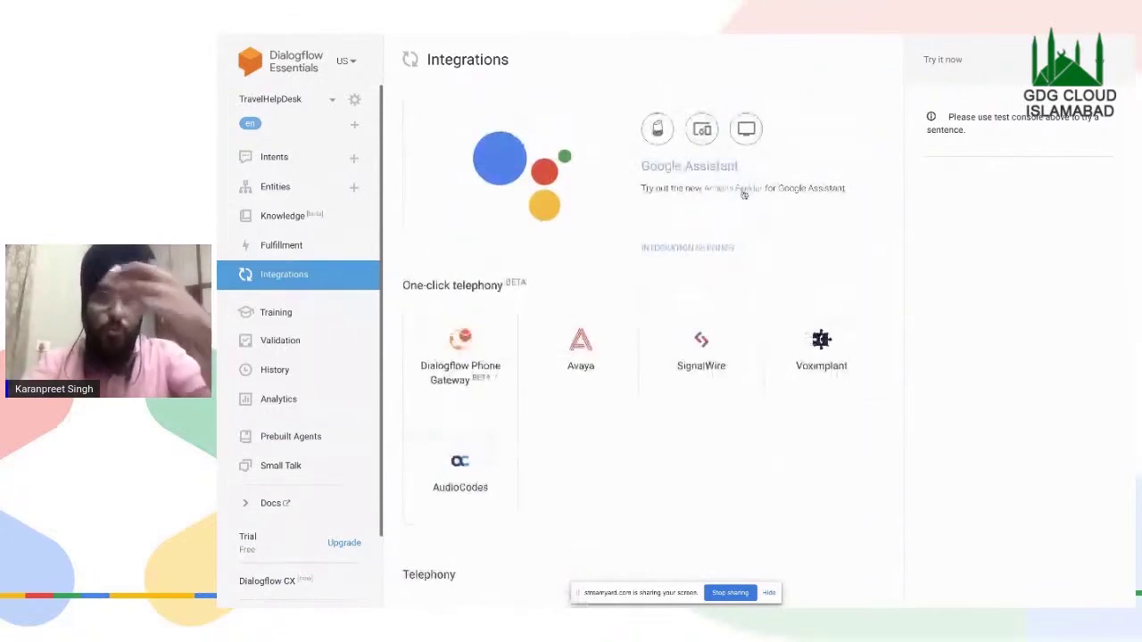
- Open the Actions Builder guide from the Google Assistant integration and follow its project creation instructions to the Actions console
{"action": "left_click", "coordinate": [741, 190]}
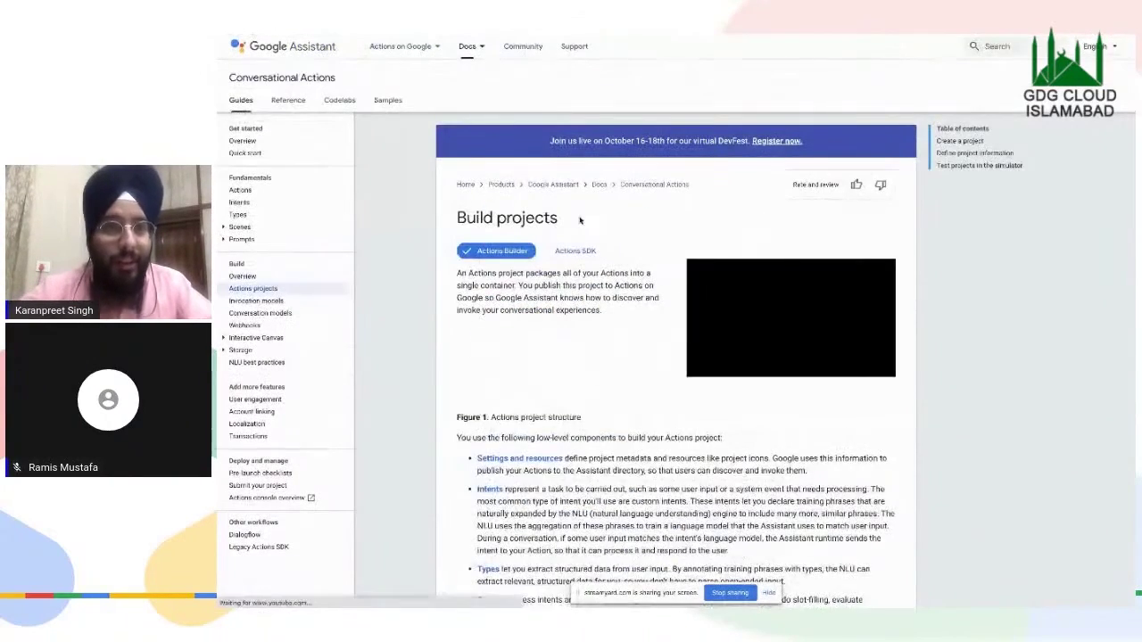
{"action": "scroll", "coordinate": [580, 220], "scroll_direction": "down", "scroll_amount": 3}
{"action": "scroll", "coordinate": [580, 220], "scroll_direction": "down", "scroll_amount": 4}
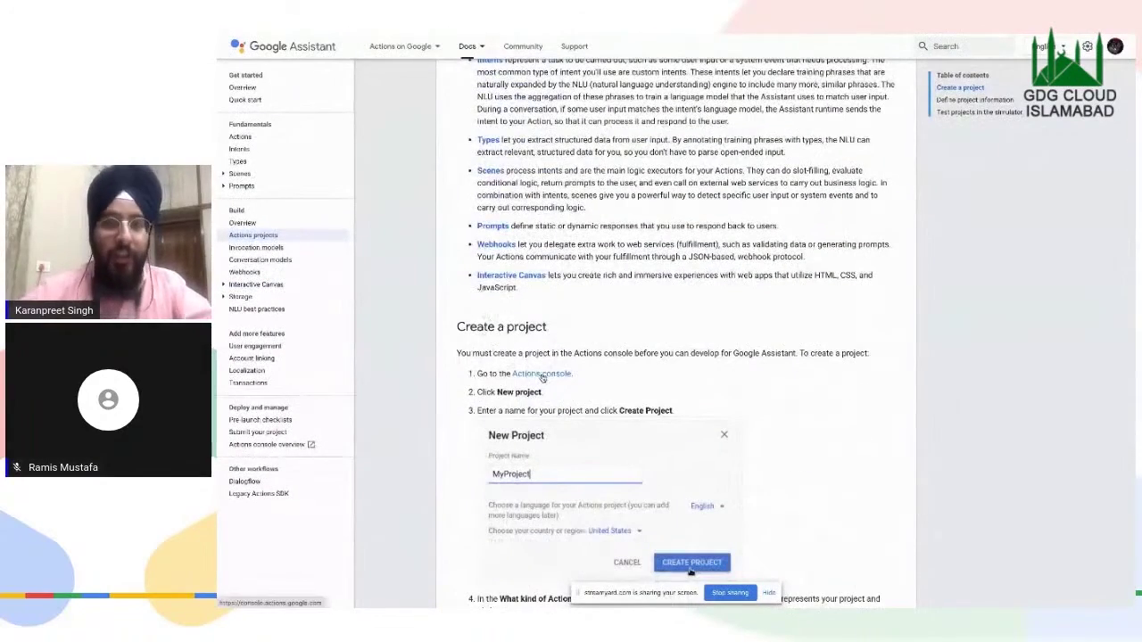
{"action": "left_click", "coordinate": [542, 376]}
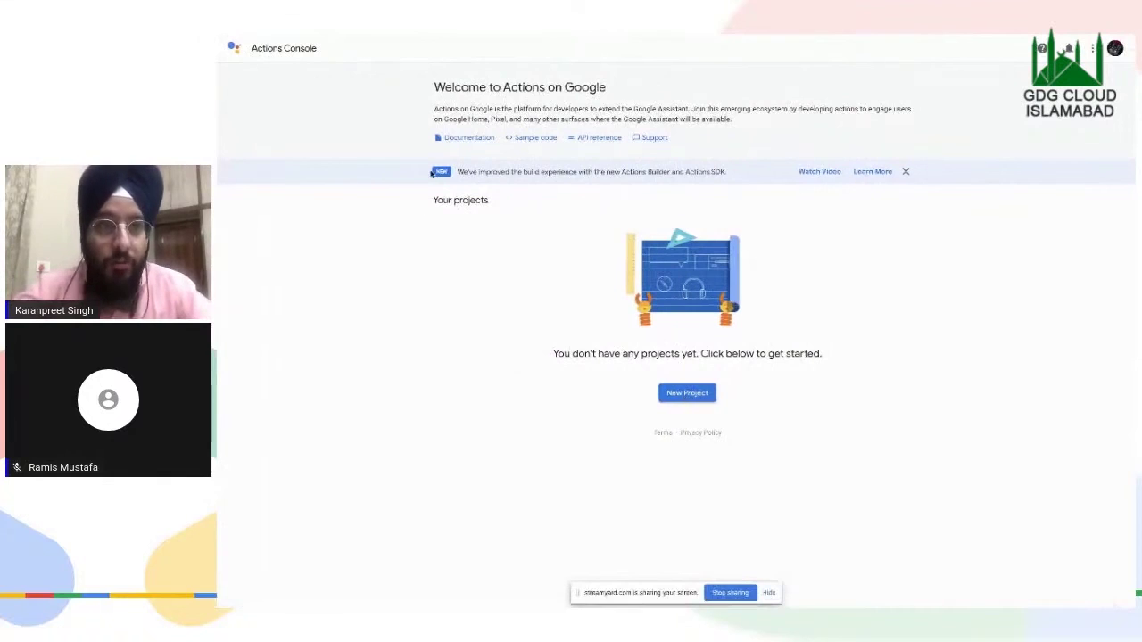
{"action": "left_click_drag", "start_coordinate": [434, 86], "coordinate": [606, 87]}
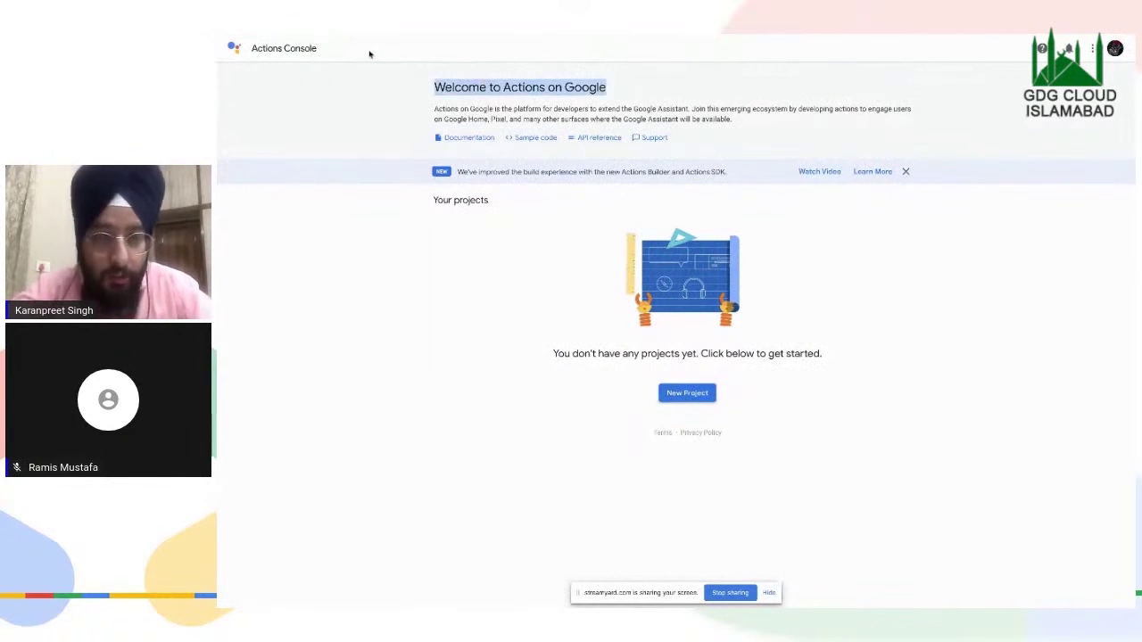
{"action": "left_click", "coordinate": [1114, 48]}
{"action": "left_click", "coordinate": [1117, 49]}
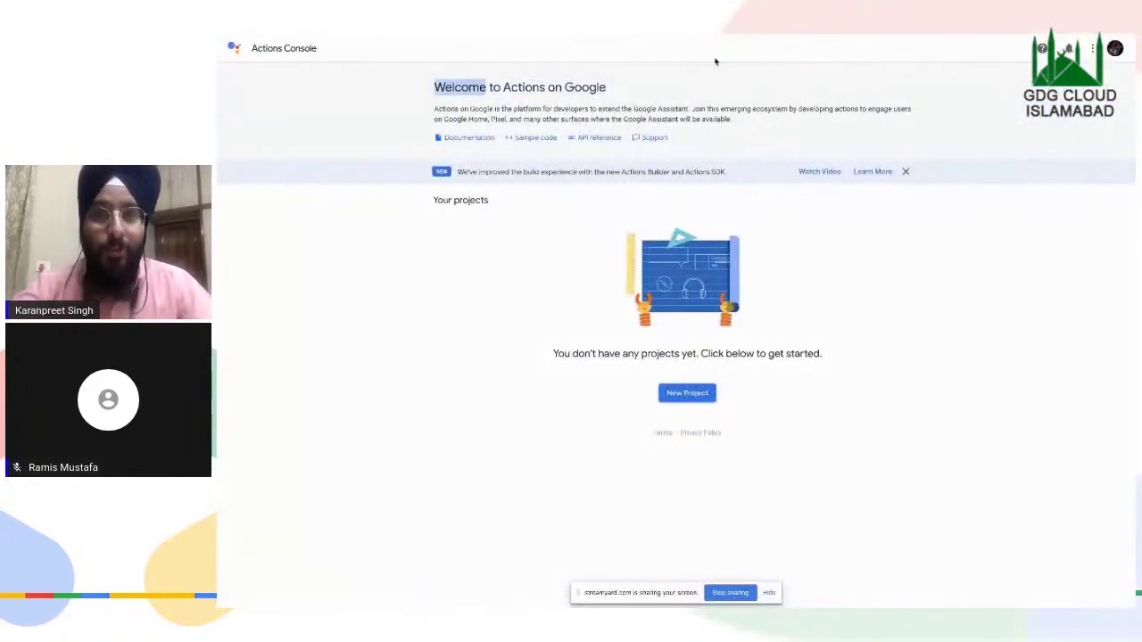
{"action": "left_click", "coordinate": [675, 105]}
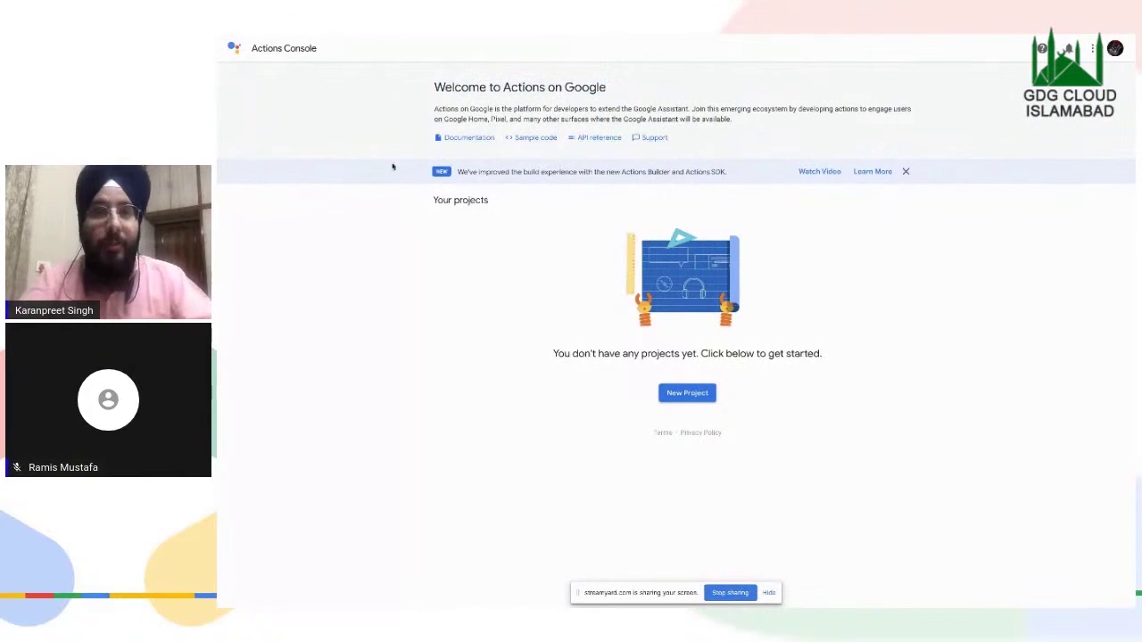
{"action": "triple_click", "coordinate": [322, 57]}
{"action": "left_click", "coordinate": [380, 80]}
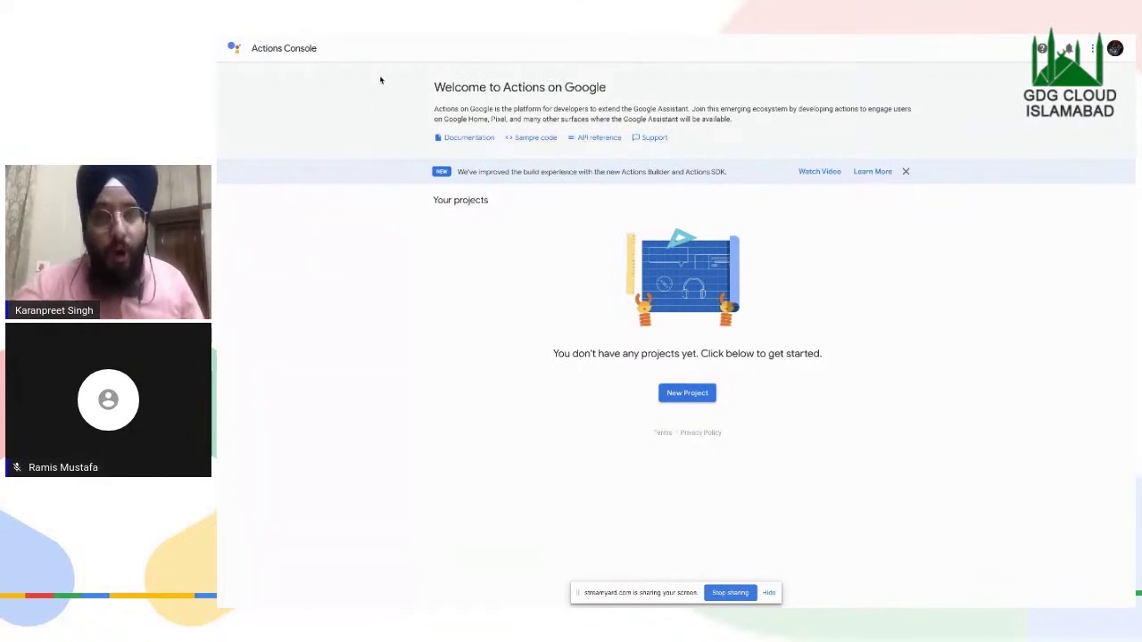
- Switch to the StreamYard studio in the browser to view the audience's comments
{"action": "key", "text": "alt+Tab"}
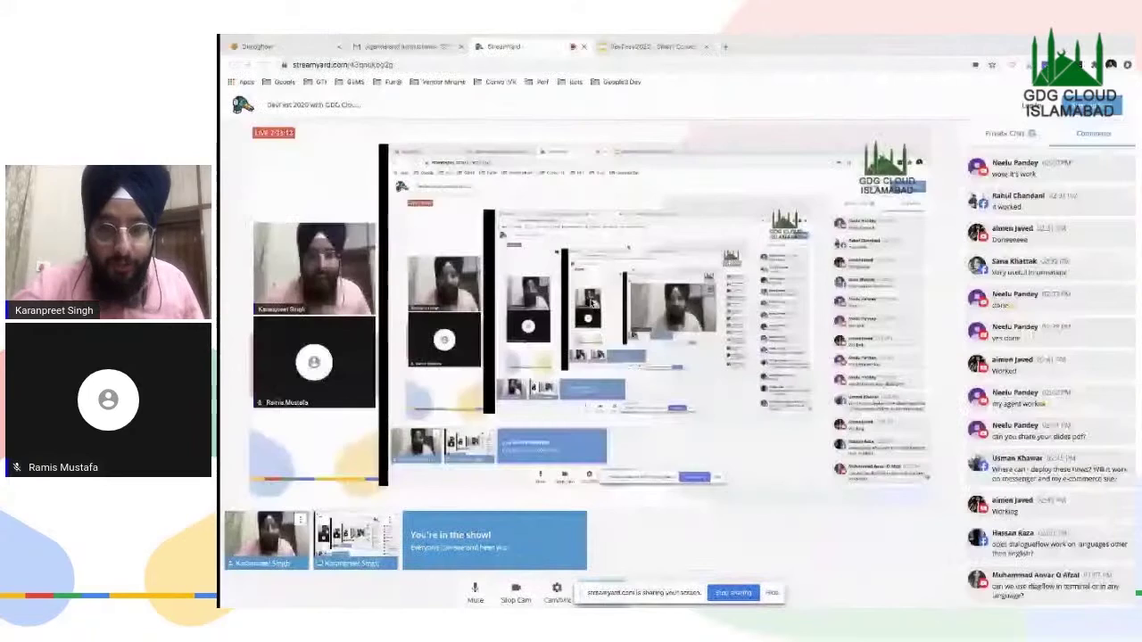